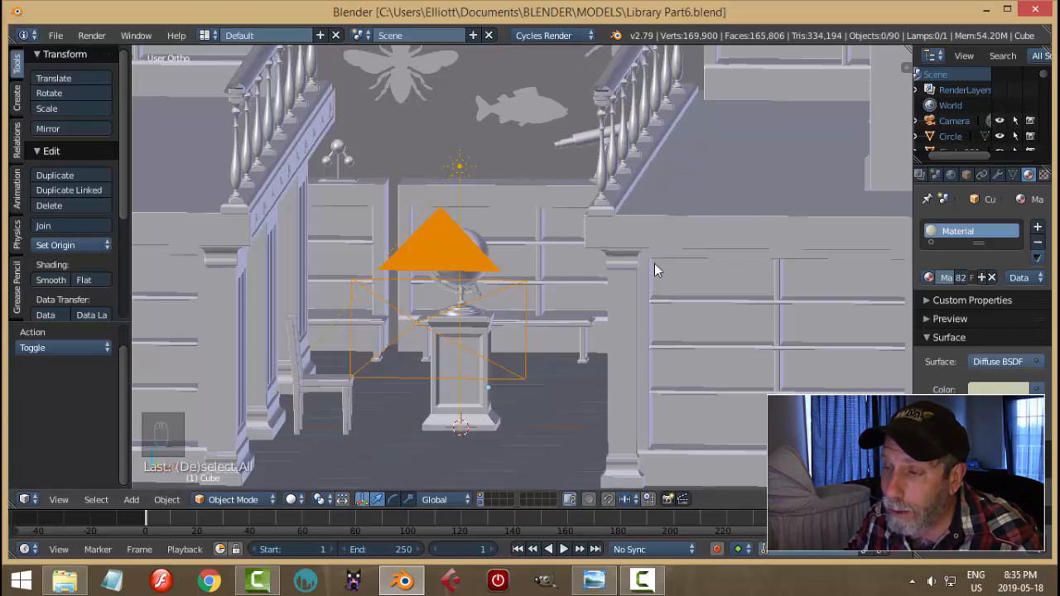
Enlarge the bee silhouette on the back wall by 1.264 in X and Z only, and raise it 0.052 along Z
{"action": "middle_click_drag", "start_coordinate": [674, 328], "coordinate": [671, 332]}
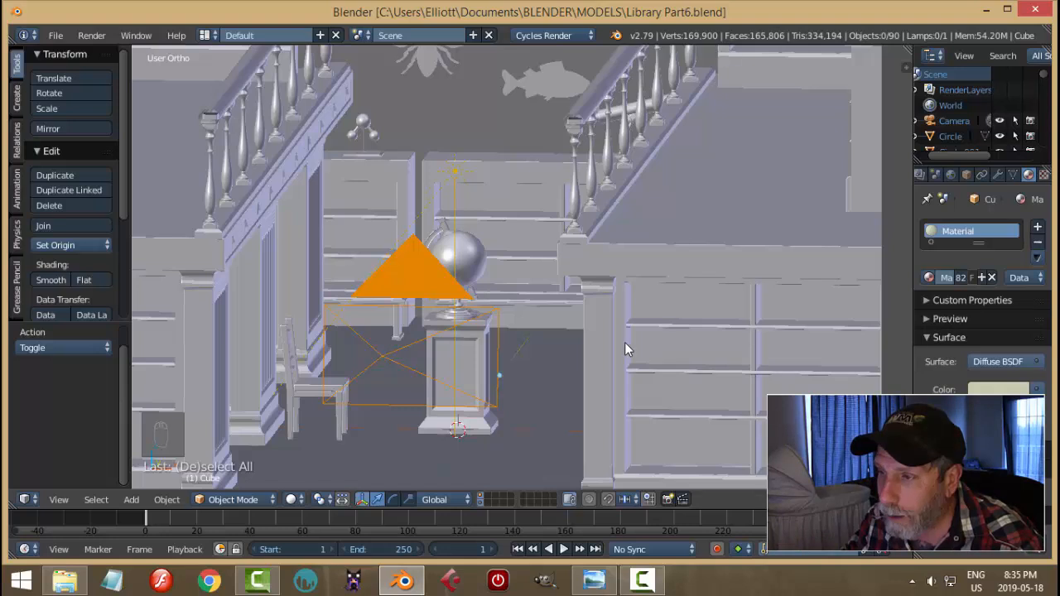
{"action": "middle_click_drag", "start_coordinate": [627, 350], "coordinate": [629, 382]}
{"action": "scroll", "coordinate": [629, 382], "scroll_direction": "up", "scroll_amount": 2}
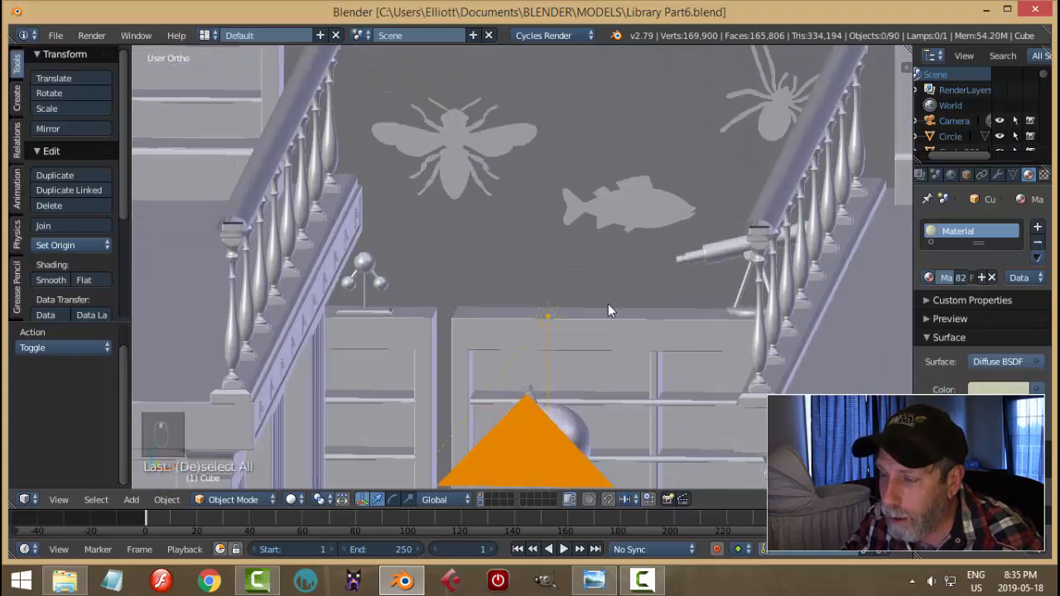
{"action": "key", "text": "KP_0"}
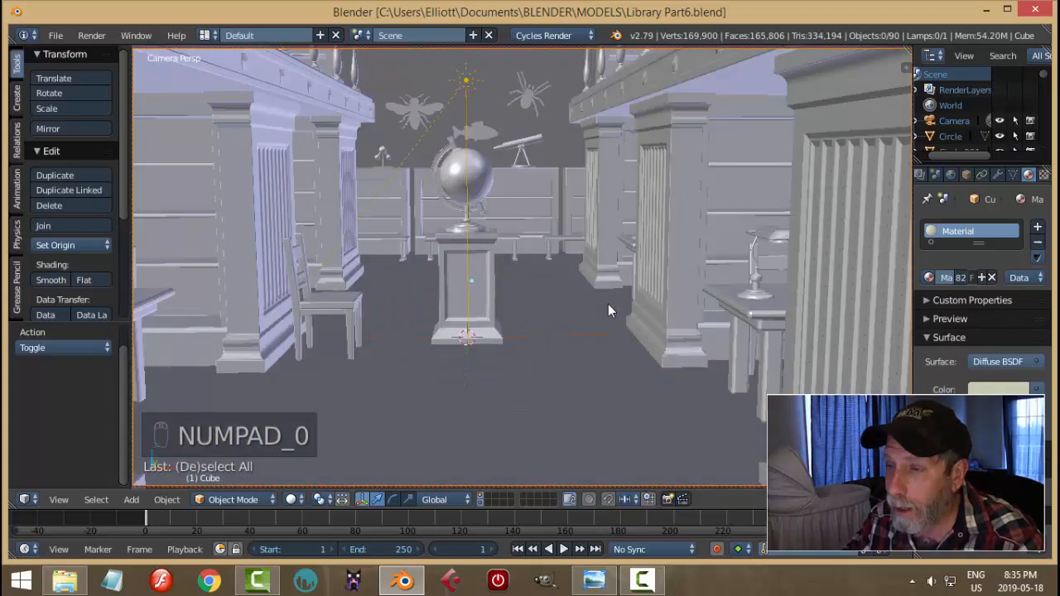
{"action": "key", "text": "Escape"}
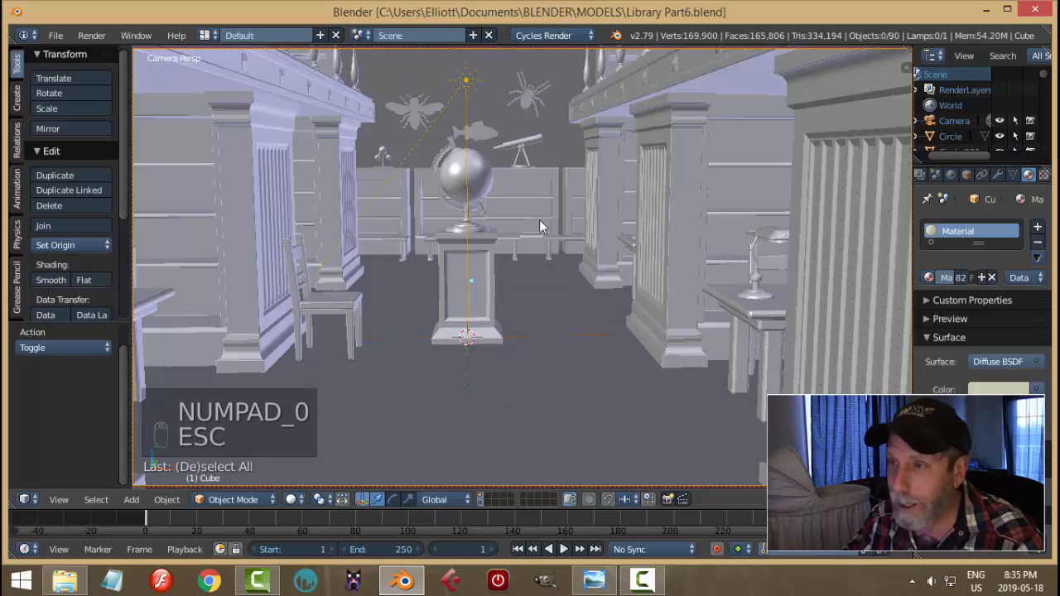
{"action": "key", "text": "KP_0"}
{"action": "right_click", "coordinate": [455, 147]}
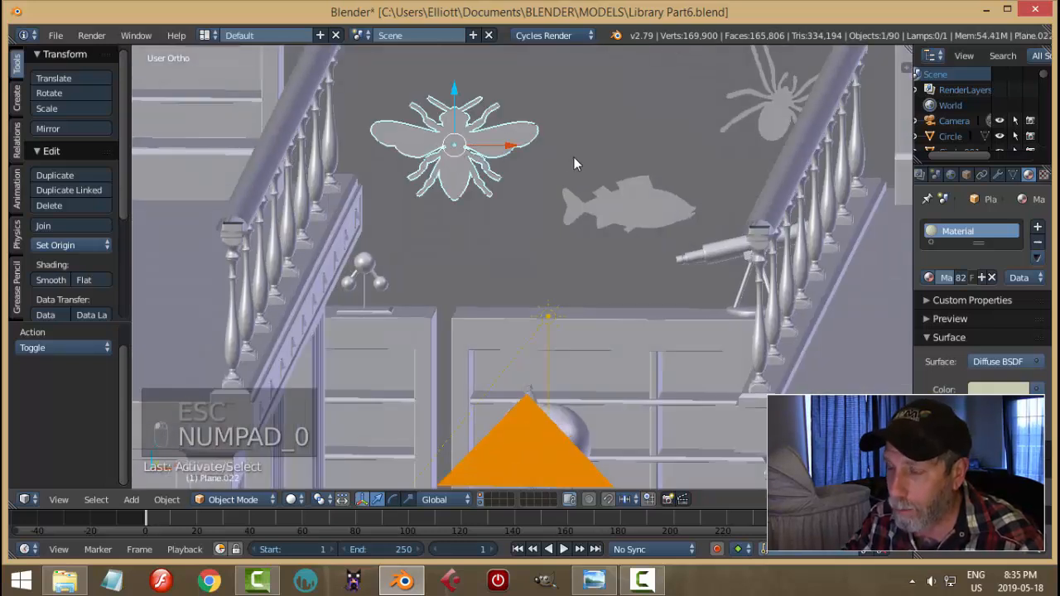
{"action": "mouse_move", "coordinate": [574, 158]}
{"action": "middle_mouse_down"}
{"action": "mouse_move", "coordinate": [559, 183]}
{"action": "mouse_move", "coordinate": [565, 160]}
{"action": "middle_mouse_up"}
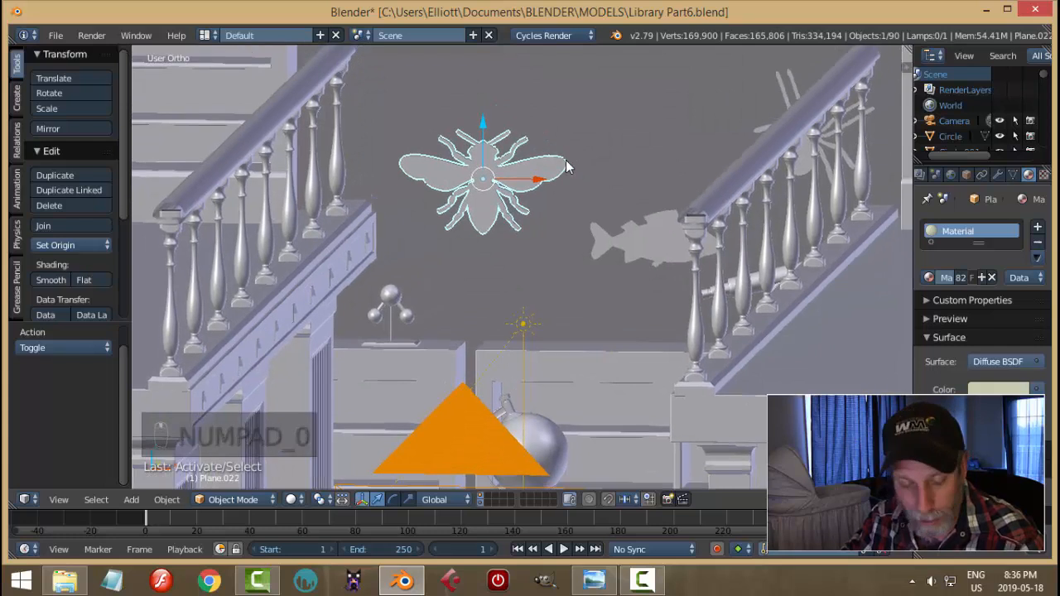
{"action": "key", "text": "s"}
{"action": "key", "text": "shift+y"}
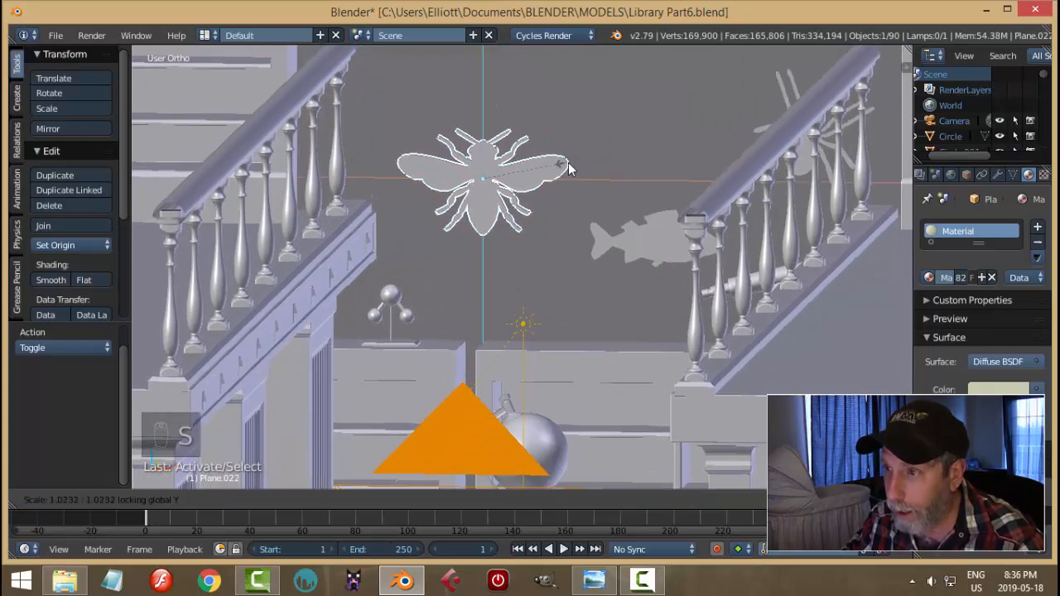
{"action": "left_click", "coordinate": [588, 170]}
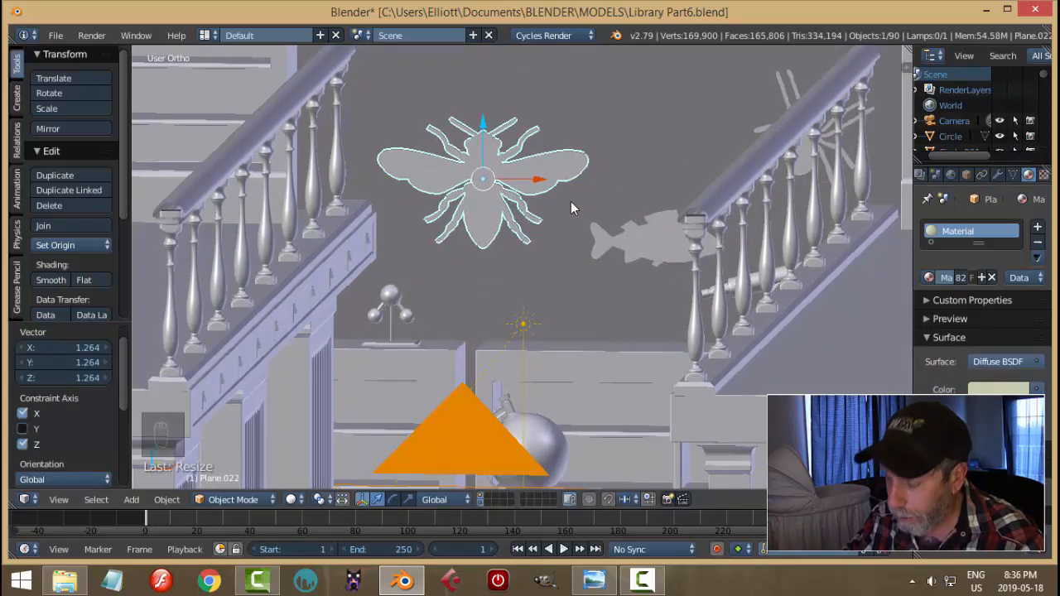
{"action": "key", "text": "KP_0"}
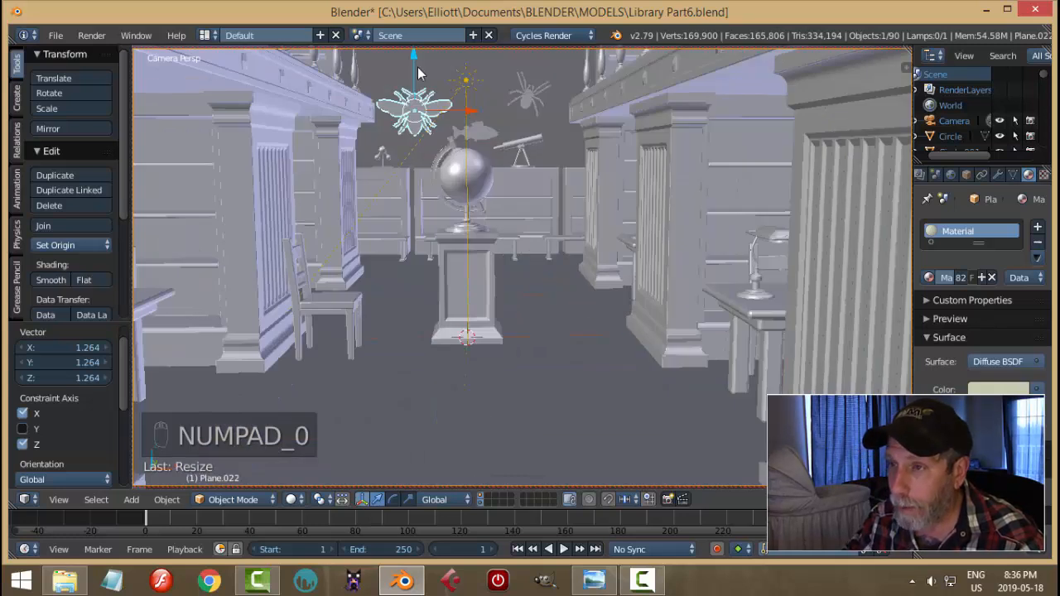
{"action": "left_click_drag", "start_coordinate": [414, 60], "coordinate": [413, 50]}
Move the fish silhouette along X from above the globe to beyond the telescope, deselect everything and save the file
{"action": "right_click", "coordinate": [527, 141]}
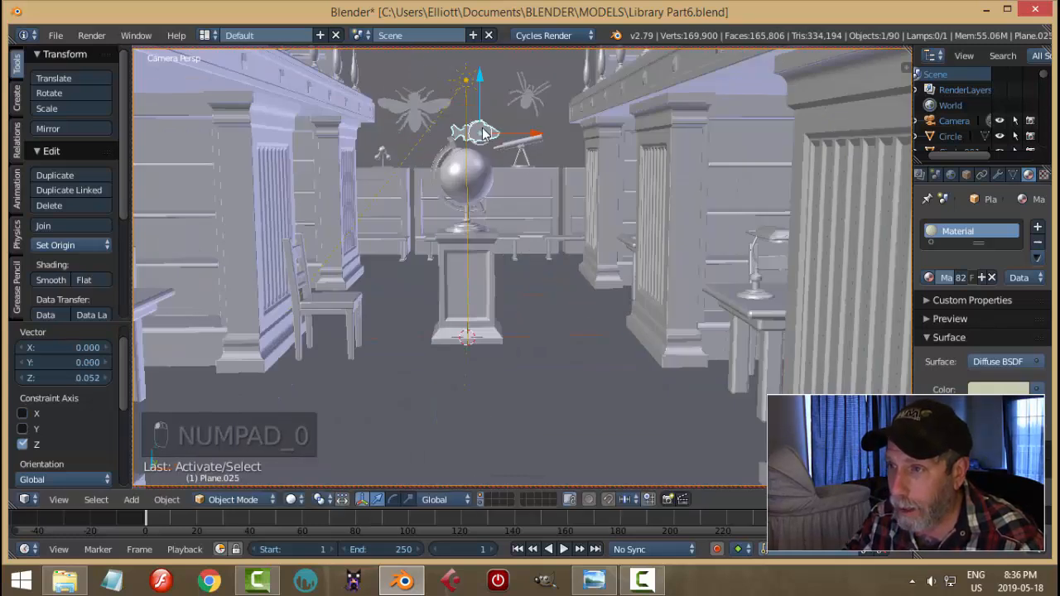
{"action": "left_click_drag", "start_coordinate": [528, 141], "coordinate": [626, 157]}
{"action": "key", "text": "a"}
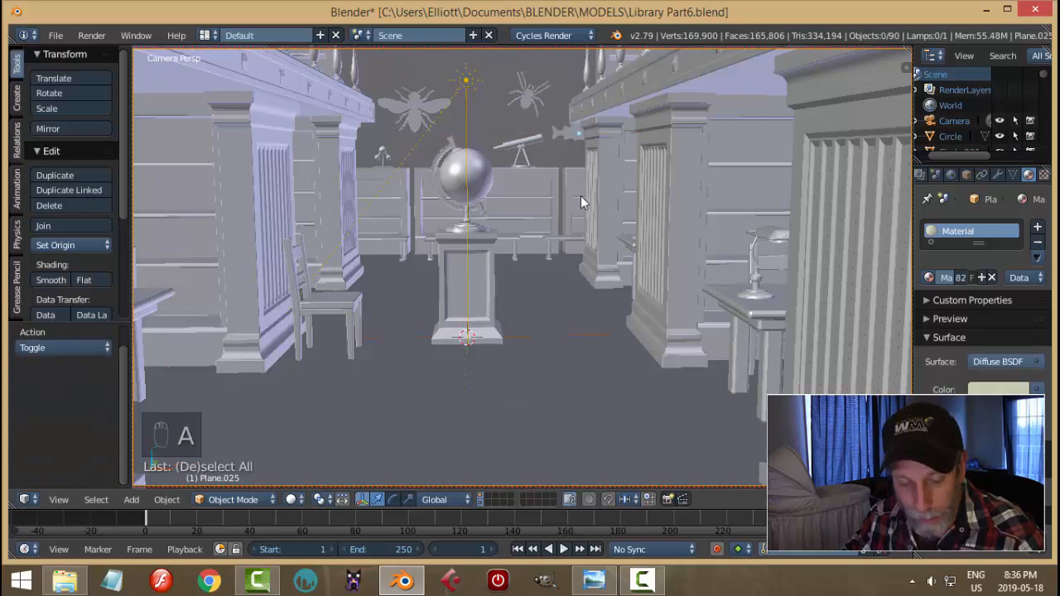
{"action": "key", "text": "ctrl+s"}
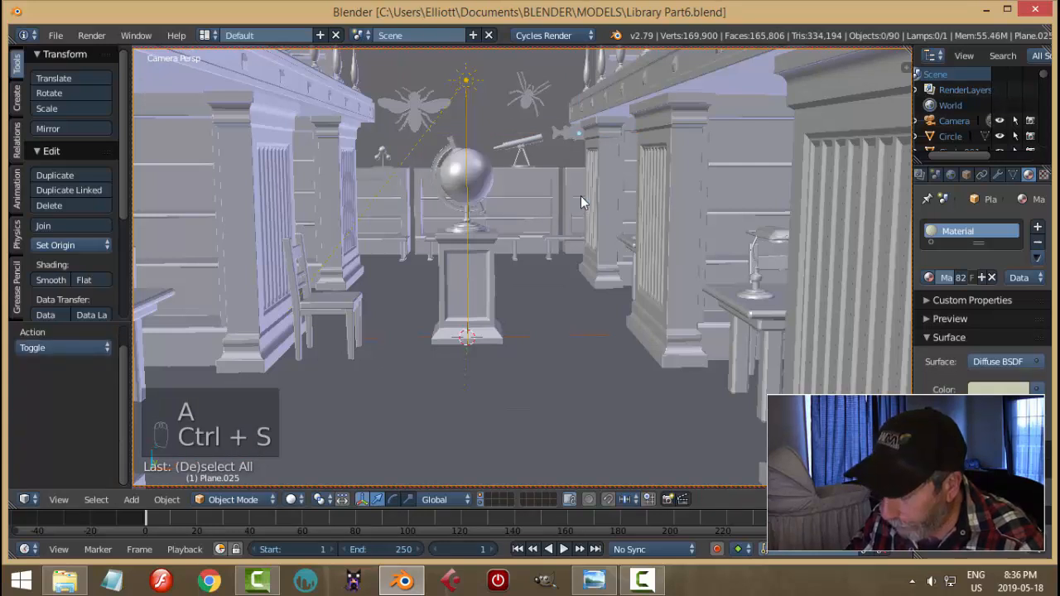
Switch to the empty second layer in front view and add a plane with radius 1 at the origin
{"action": "key", "text": "KP_0"}
{"action": "middle_click_drag", "start_coordinate": [558, 238], "coordinate": [543, 280]}
{"action": "scroll", "coordinate": [587, 280], "scroll_direction": "up", "scroll_amount": 3}
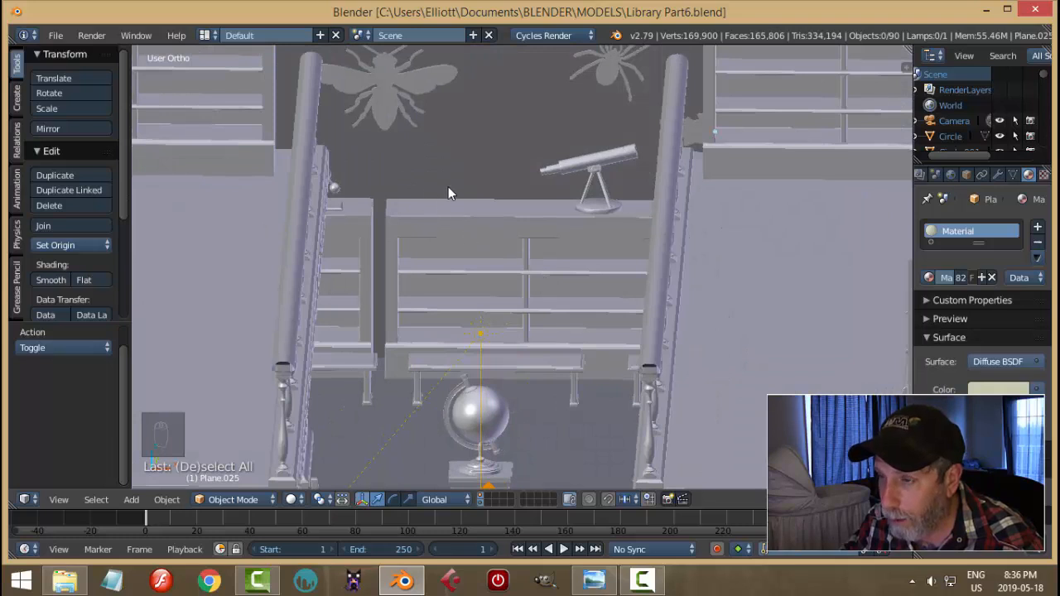
{"action": "middle_click_drag", "start_coordinate": [485, 220], "coordinate": [473, 224]}
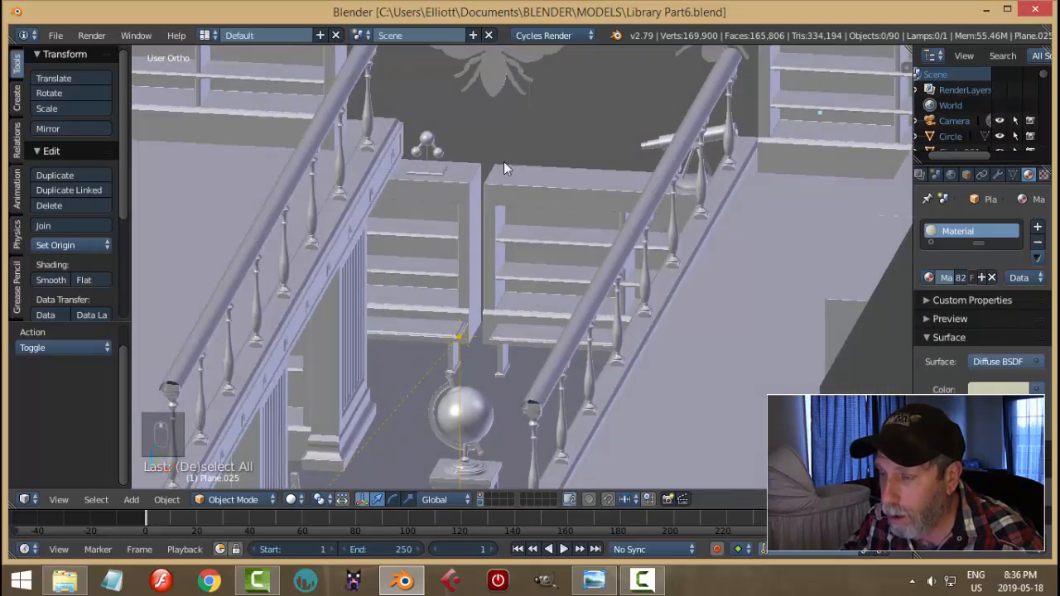
{"action": "middle_click_drag", "start_coordinate": [553, 202], "coordinate": [520, 207]}
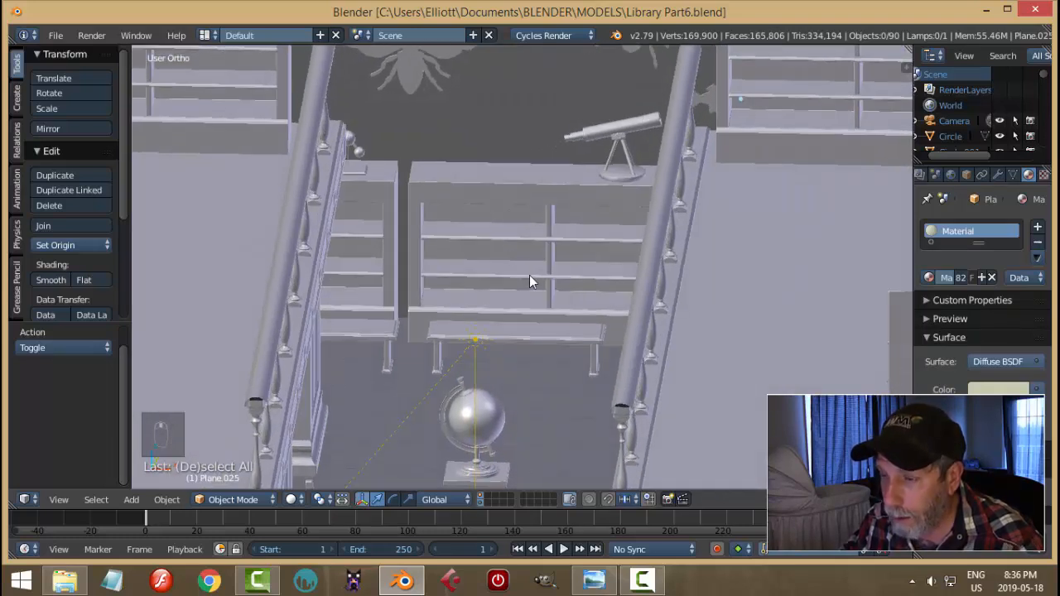
{"action": "left_click", "coordinate": [487, 497]}
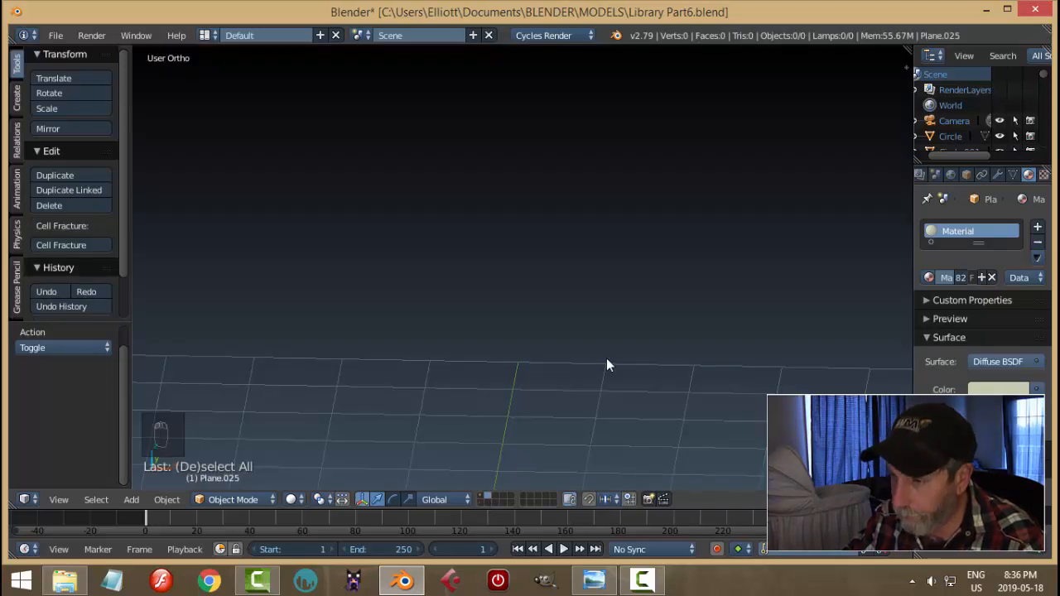
{"action": "key", "text": "KP_1"}
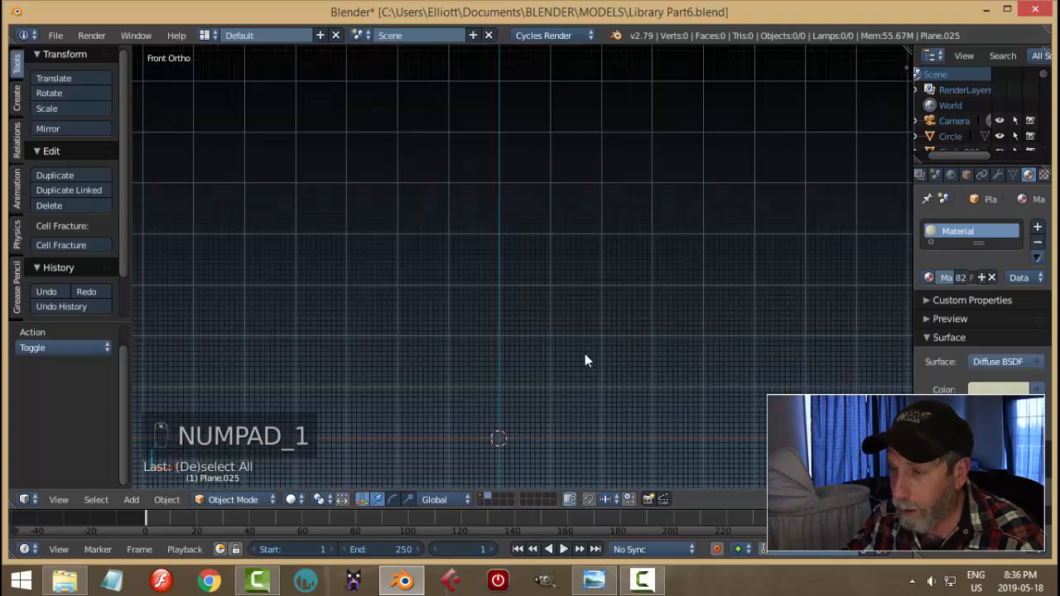
{"action": "middle_click_drag", "start_coordinate": [577, 382], "coordinate": [556, 251], "text": "shift"}
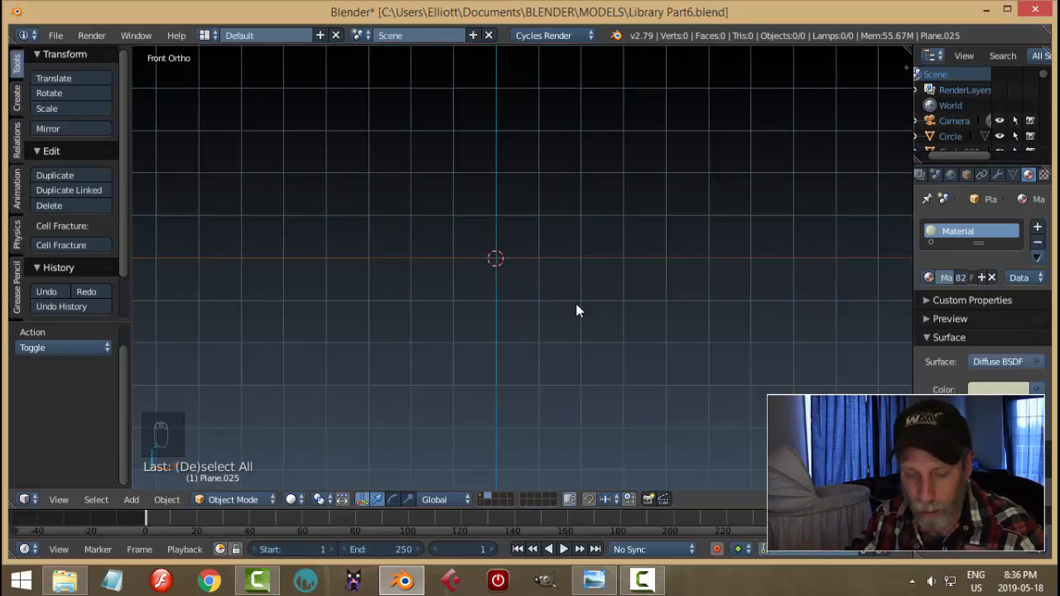
{"action": "mouse_move", "coordinate": [577, 313]}
{"action": "middle_mouse_down", "text": "shift"}
{"action": "mouse_move", "coordinate": [576, 299]}
{"action": "mouse_move", "coordinate": [588, 326]}
{"action": "middle_mouse_up", "text": "shift"}
{"action": "key", "text": "shift+a"}
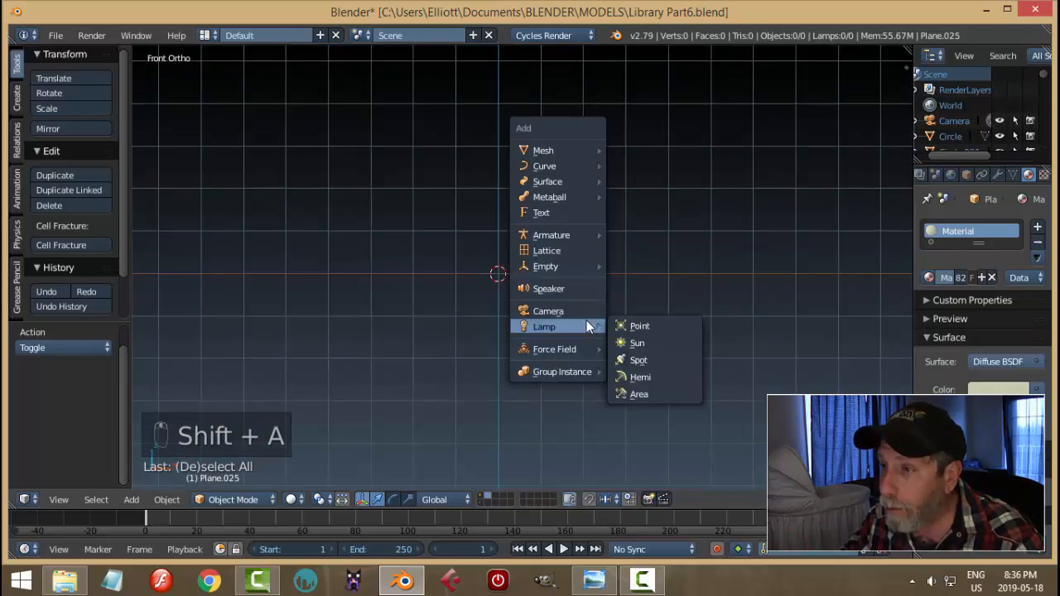
{"action": "mouse_move", "coordinate": [590, 151]}
{"action": "left_click", "coordinate": [641, 151]}
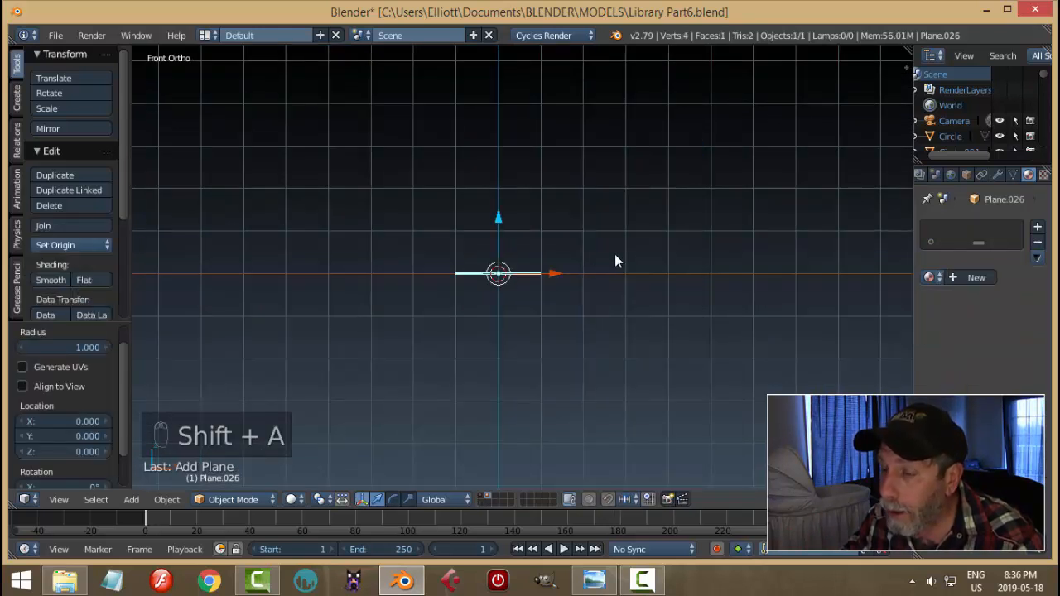
Rotate the new plane 90° about the X axis so it stands upright
{"action": "key", "text": "r"}
{"action": "key", "text": "x"}
{"action": "key", "text": "9"}
{"action": "key", "text": "0"}
{"action": "key", "text": "Return"}
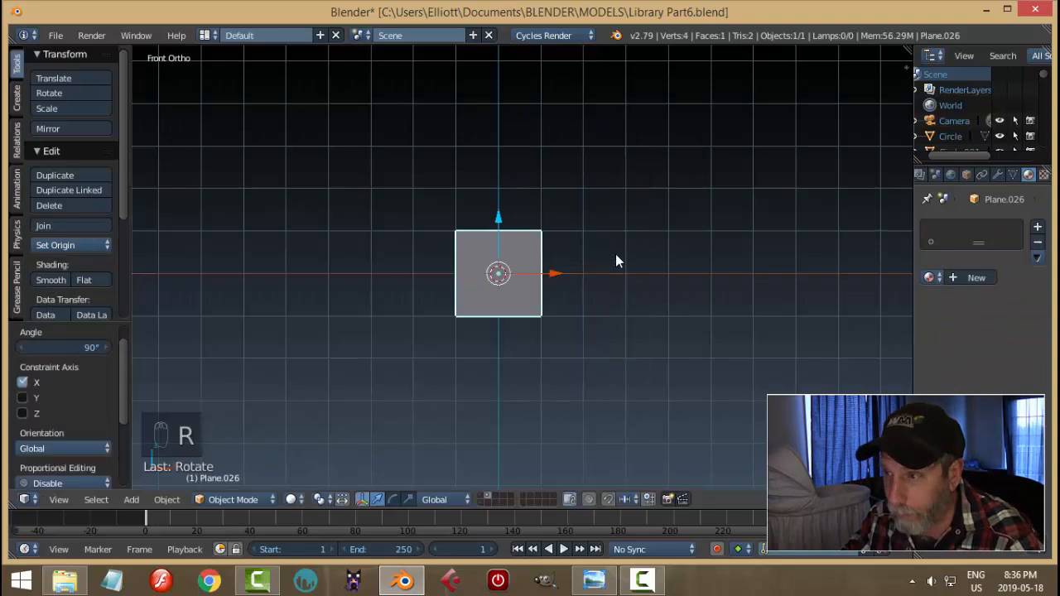
In Edit Mode, scale the plane by about 1.995 along X and 0.13 along Z into a long thin strip
{"action": "key", "text": "Tab"}
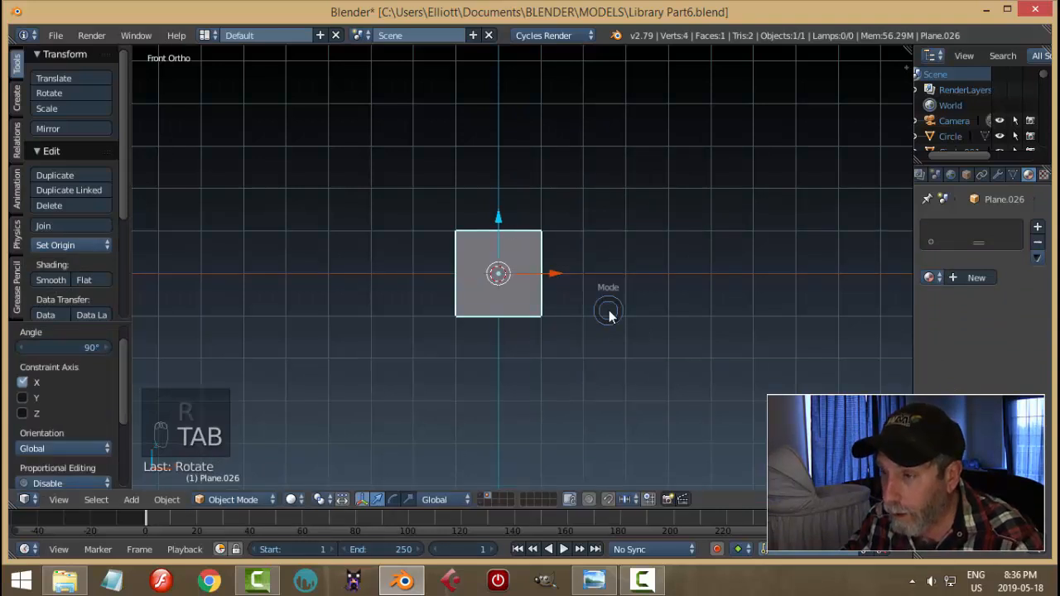
{"action": "scroll", "coordinate": [610, 312], "scroll_direction": "up", "scroll_amount": 3}
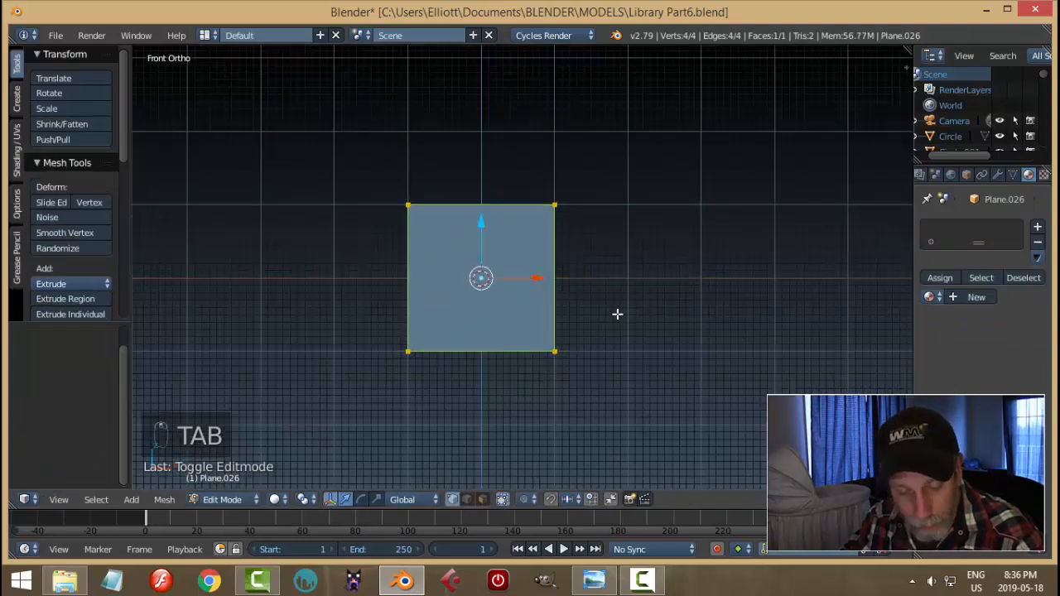
{"action": "key", "text": "s"}
{"action": "key", "text": "x"}
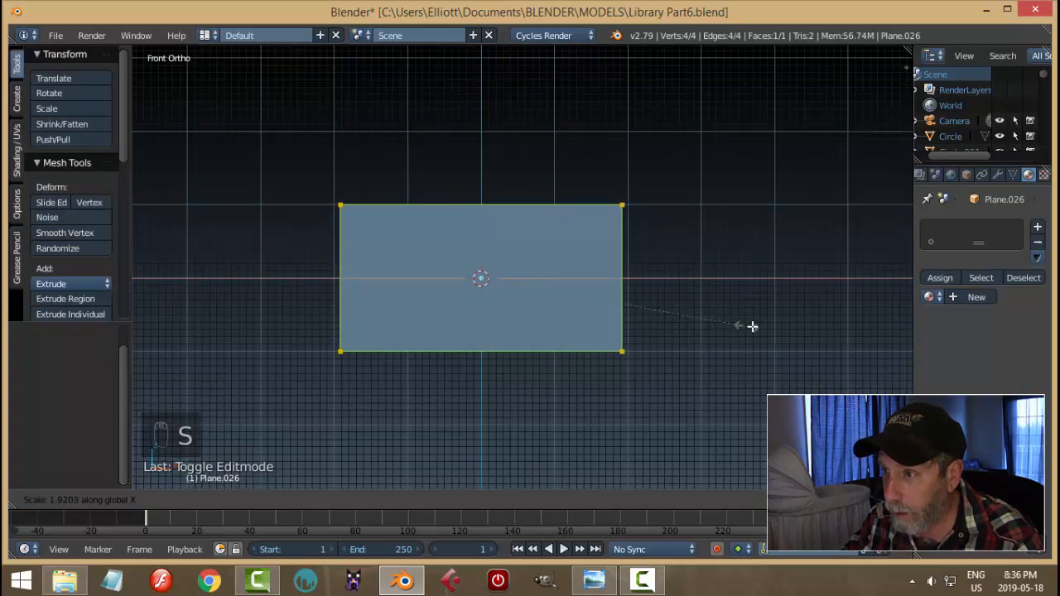
{"action": "left_click", "coordinate": [744, 336]}
{"action": "key", "text": "s"}
{"action": "key", "text": "z"}
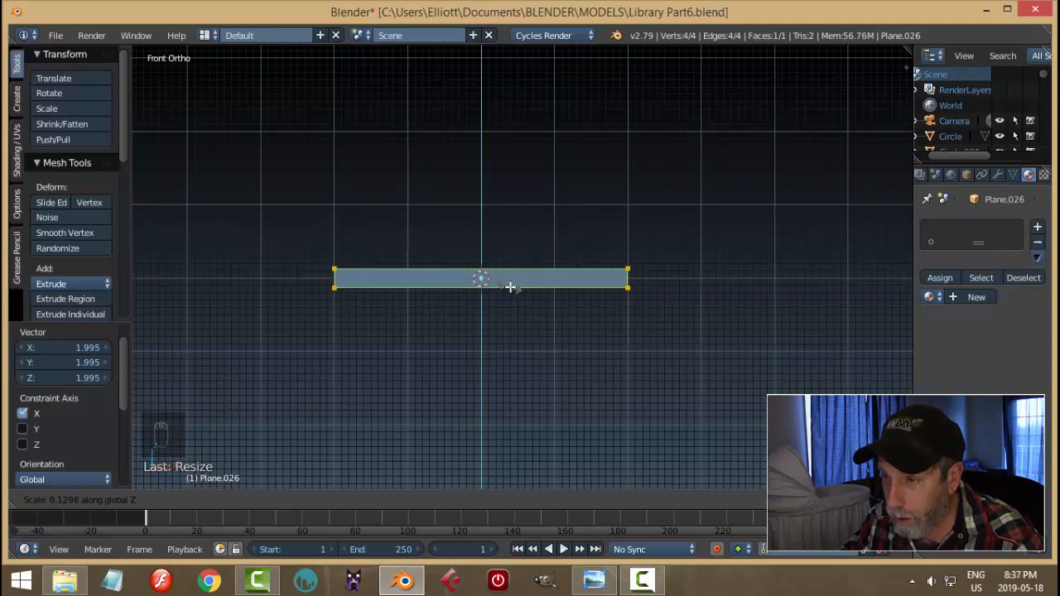
{"action": "left_click", "coordinate": [510, 287]}
{"action": "scroll", "coordinate": [490, 333], "scroll_direction": "up", "scroll_amount": 3}
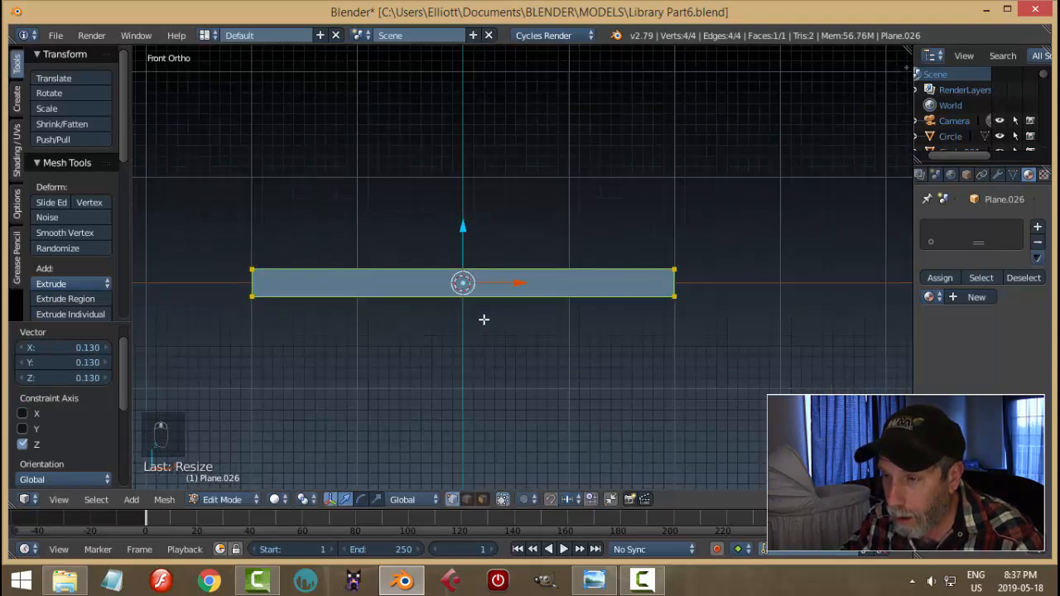
Add one centred vertical loop cut to the strip and scale it about 2.3 times along Z
{"action": "key", "text": "ctrl+r"}
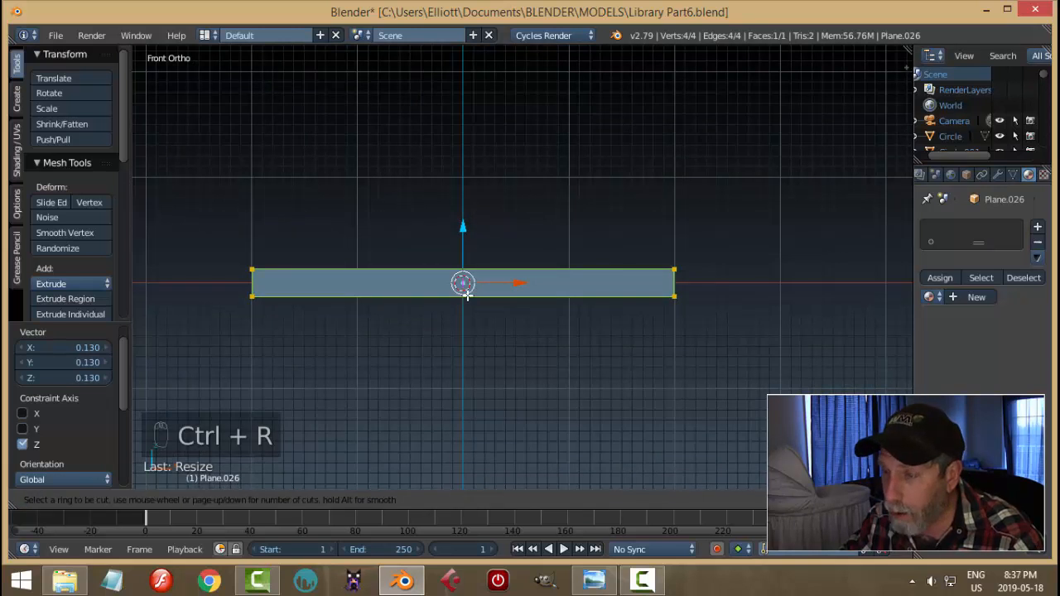
{"action": "left_click", "coordinate": [466, 294]}
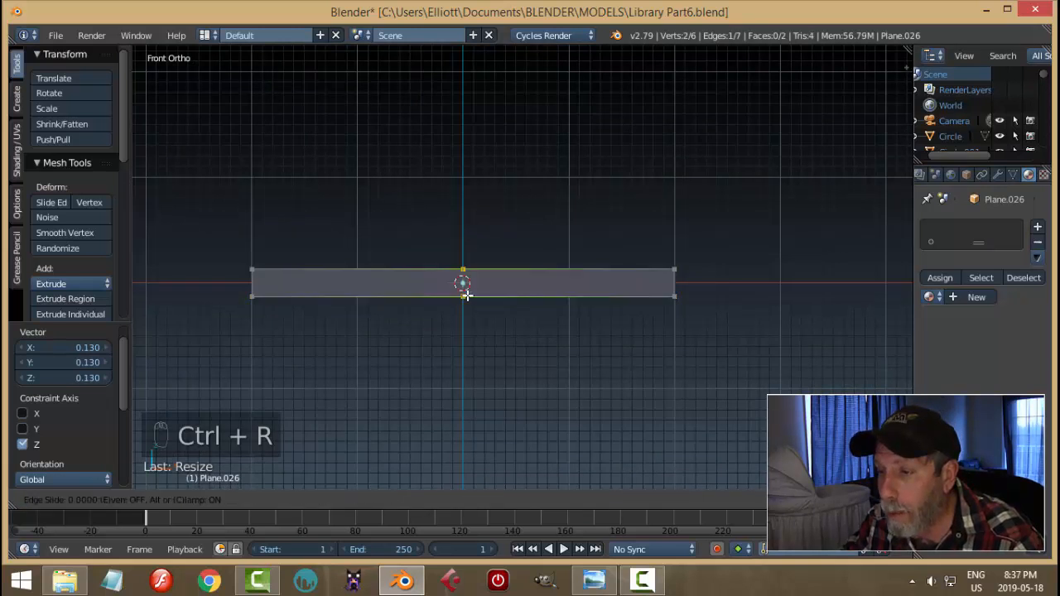
{"action": "right_click", "coordinate": [466, 292]}
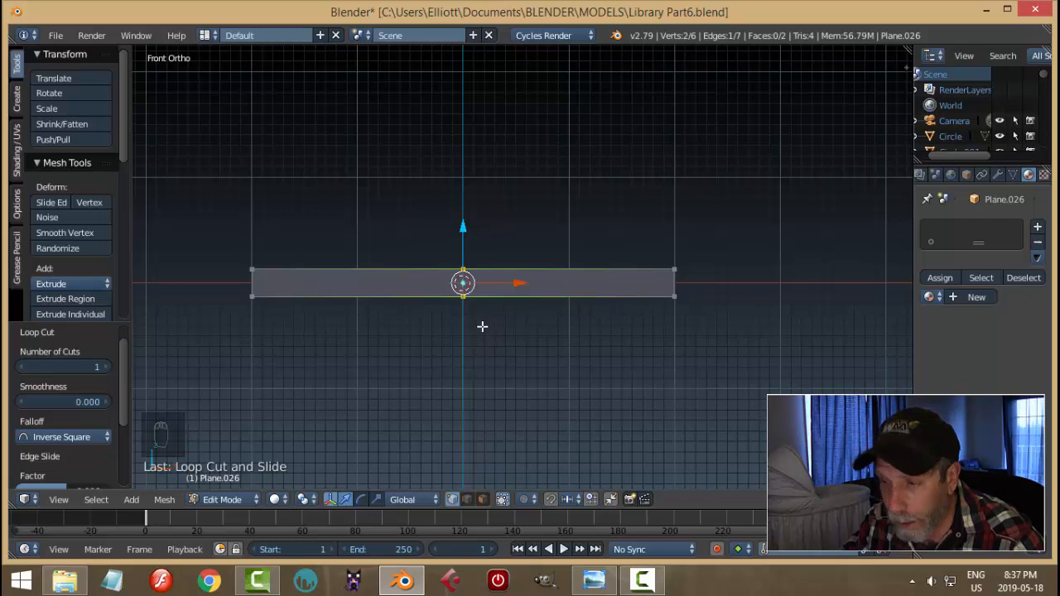
{"action": "key", "text": "s"}
{"action": "key", "text": "z"}
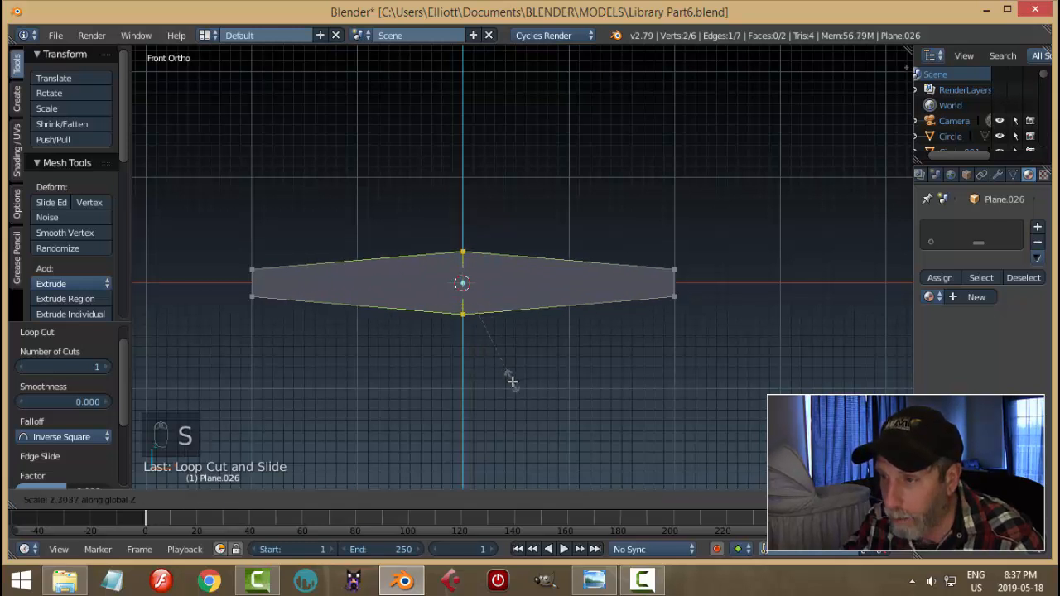
{"action": "left_click", "coordinate": [513, 383]}
Select the vertices at both ends of the strip and scale them by 0.756 along Z to narrow the tips
{"action": "key", "text": "a"}
{"action": "key", "text": "b"}
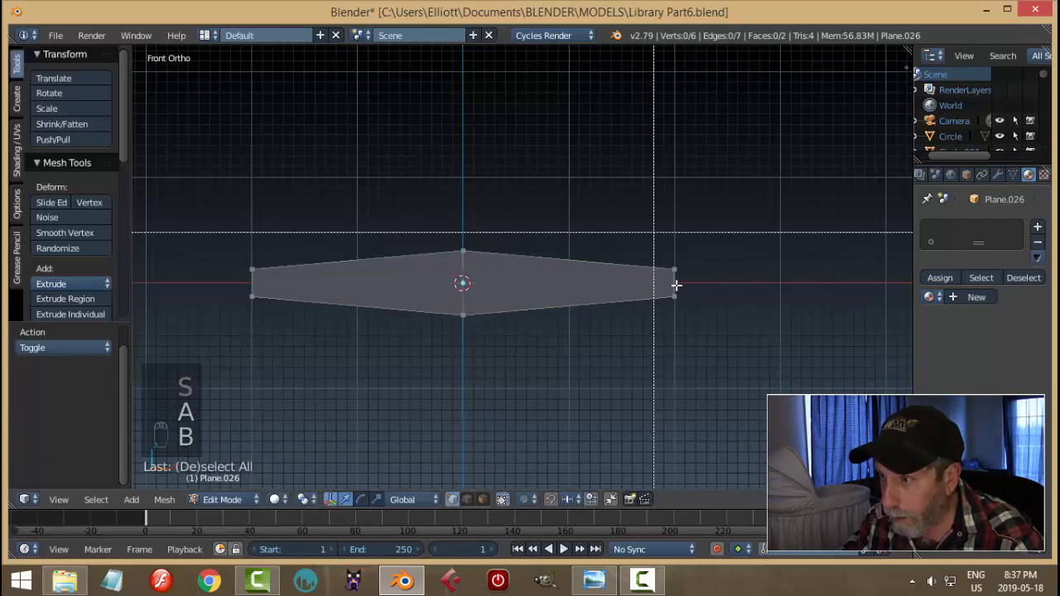
{"action": "left_click_drag", "start_coordinate": [655, 246], "coordinate": [714, 348]}
{"action": "key", "text": "b"}
{"action": "left_click_drag", "start_coordinate": [222, 235], "coordinate": [293, 332]}
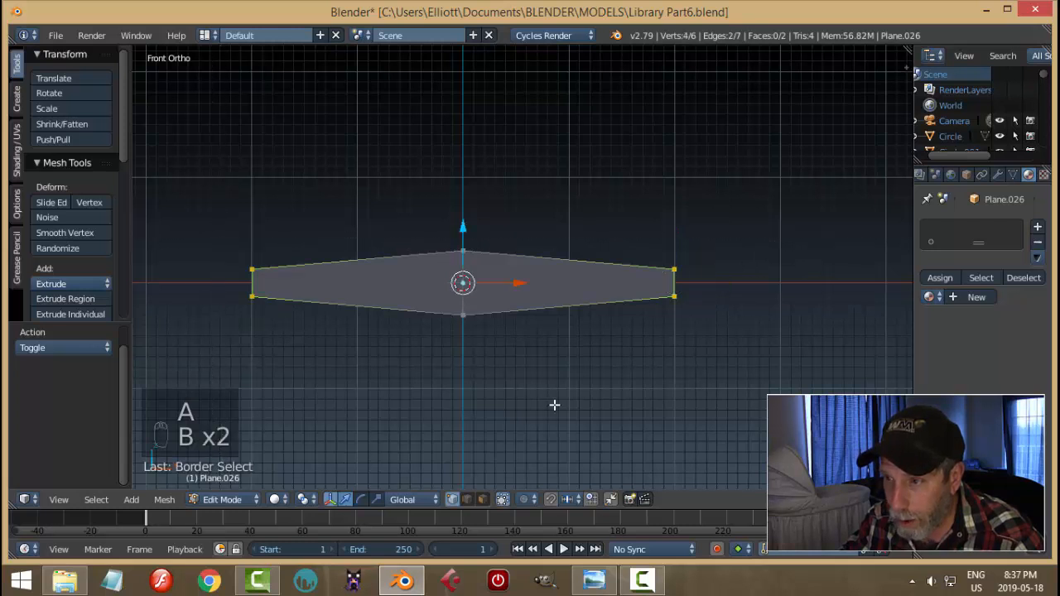
{"action": "key", "text": "s"}
{"action": "key", "text": "z"}
{"action": "left_click", "coordinate": [530, 376]}
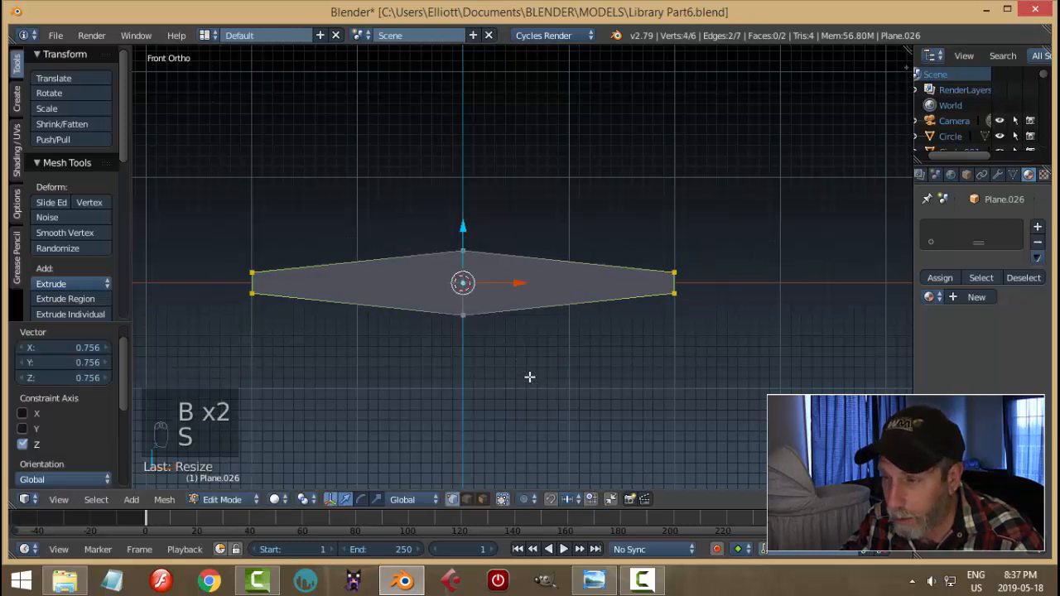
{"action": "key", "text": "ctrl+r"}
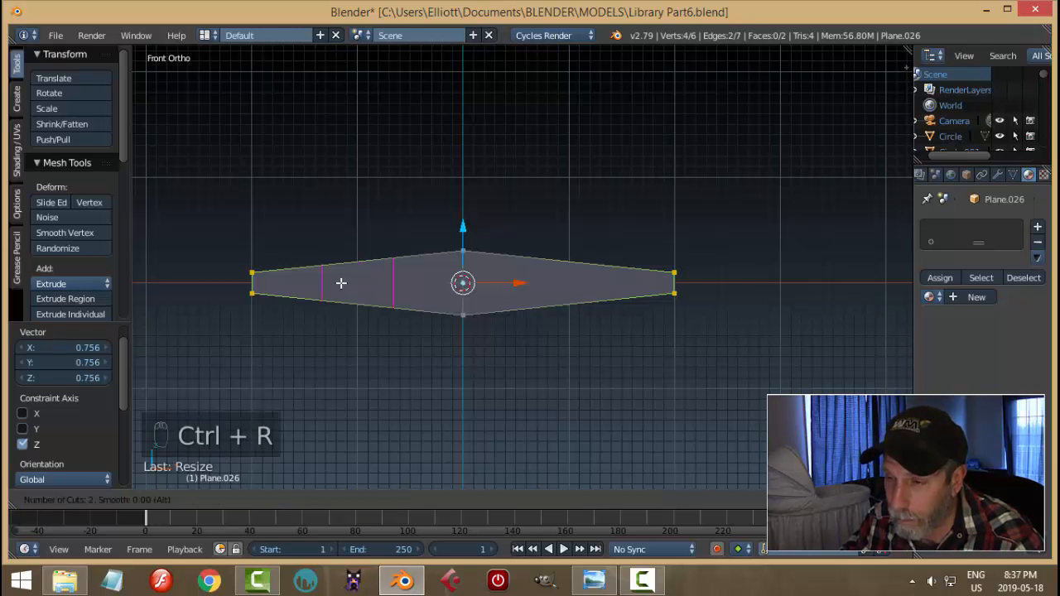
{"action": "right_click", "coordinate": [340, 284]}
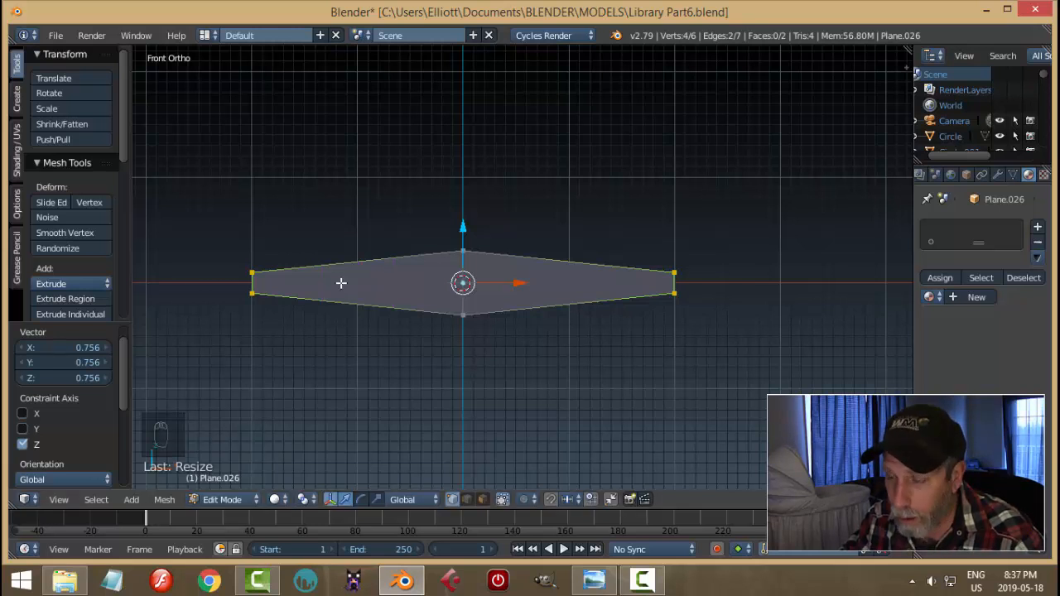
Add one centred vertical loop cut in each half of the tapered strip
{"action": "key", "text": "ctrl+r"}
{"action": "left_click", "coordinate": [342, 282]}
{"action": "right_click", "coordinate": [342, 282]}
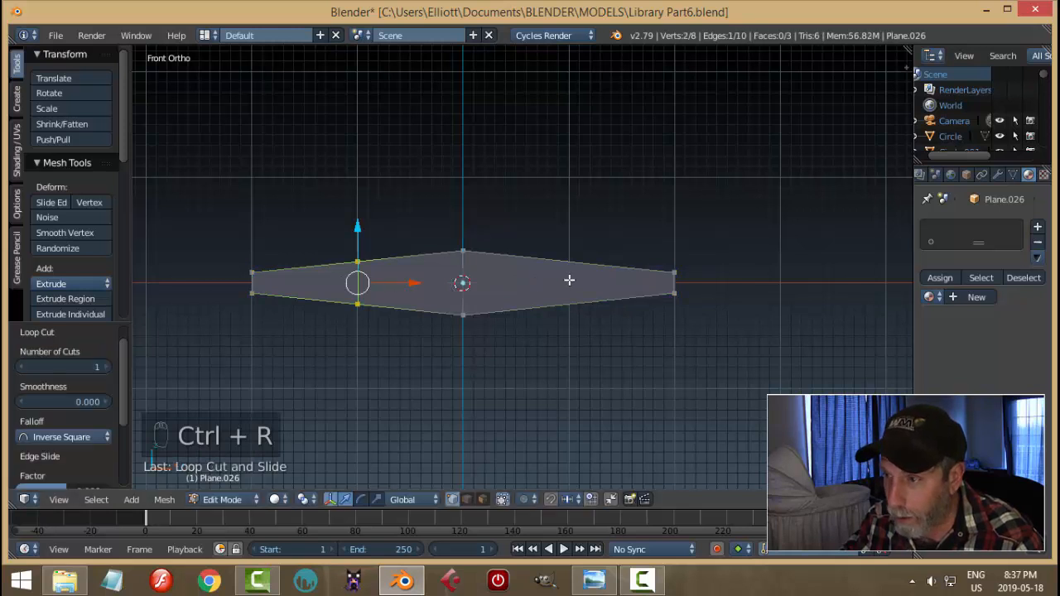
{"action": "key", "text": "ctrl+r"}
{"action": "left_click", "coordinate": [569, 280]}
{"action": "right_click", "coordinate": [569, 280]}
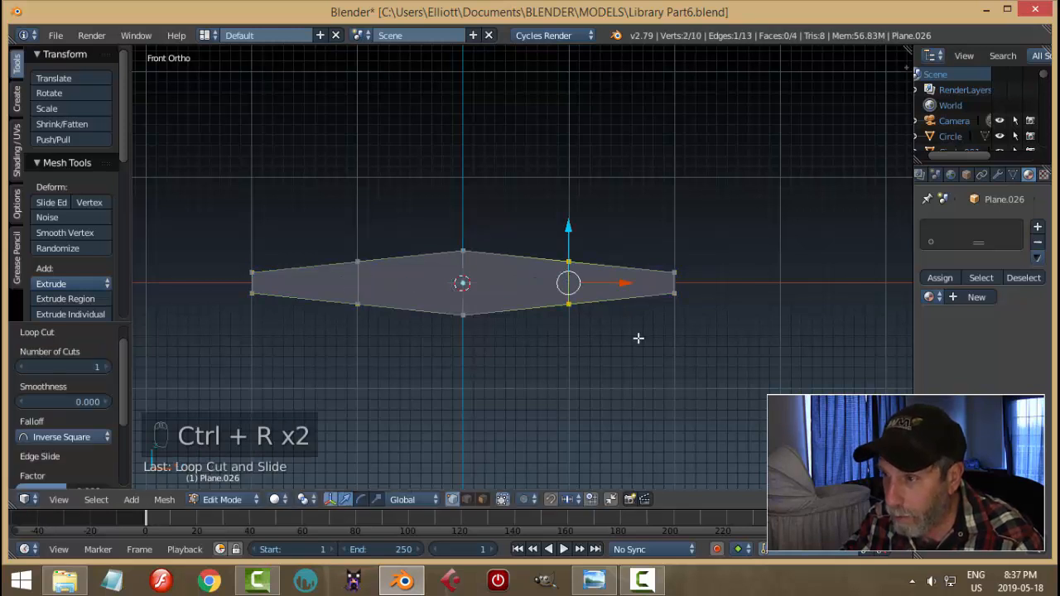
Select both new loops and scale them about 1.344 along X and 0.766 along Z
{"action": "right_click", "coordinate": [354, 280], "text": "alt+shift"}
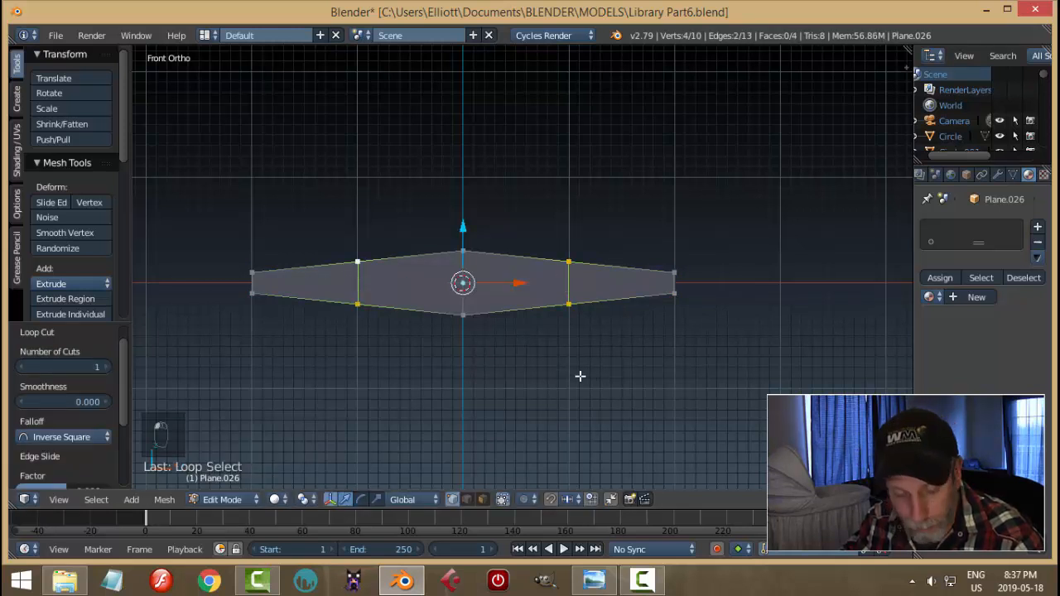
{"action": "key", "text": "s"}
{"action": "key", "text": "x"}
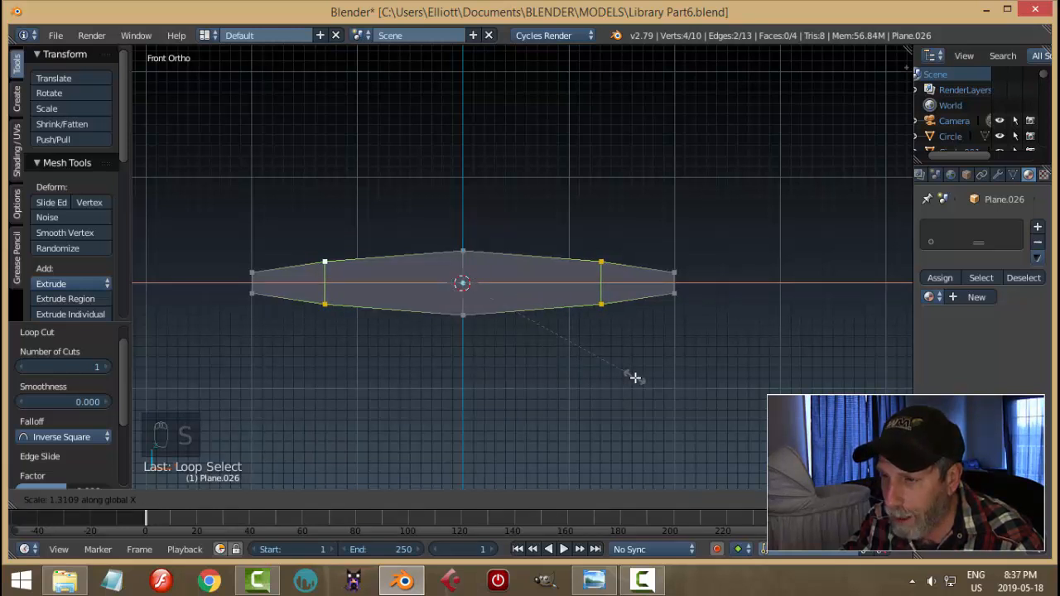
{"action": "left_click", "coordinate": [638, 379]}
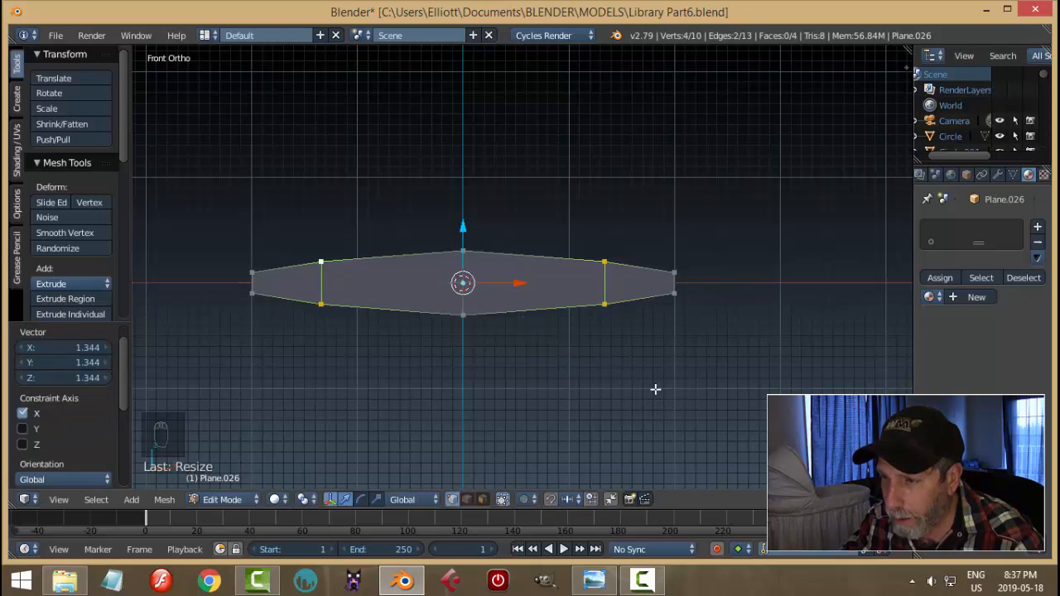
{"action": "key", "text": "s"}
{"action": "key", "text": "z"}
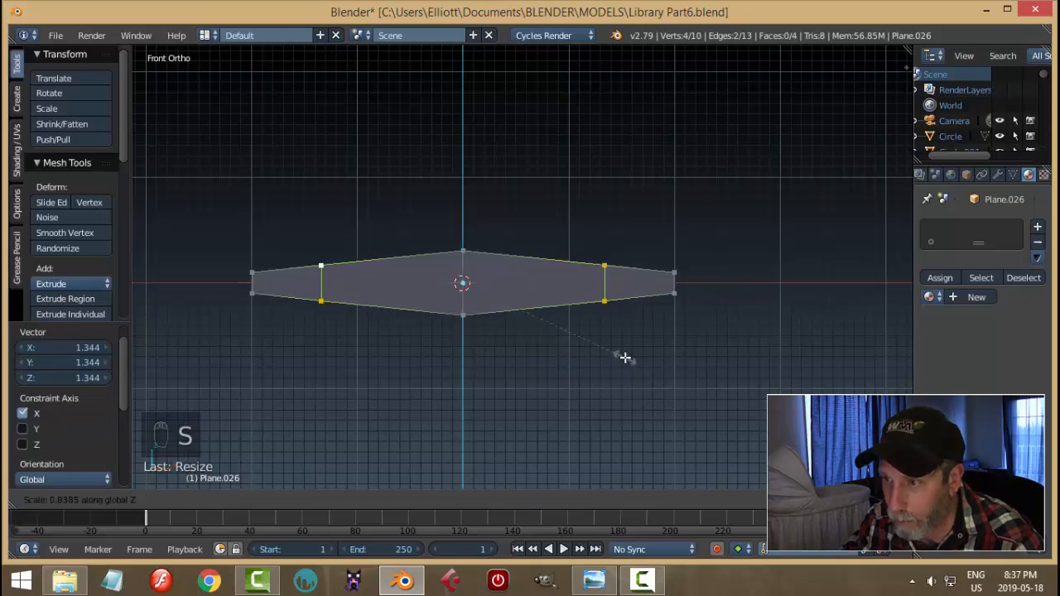
{"action": "left_click", "coordinate": [618, 333]}
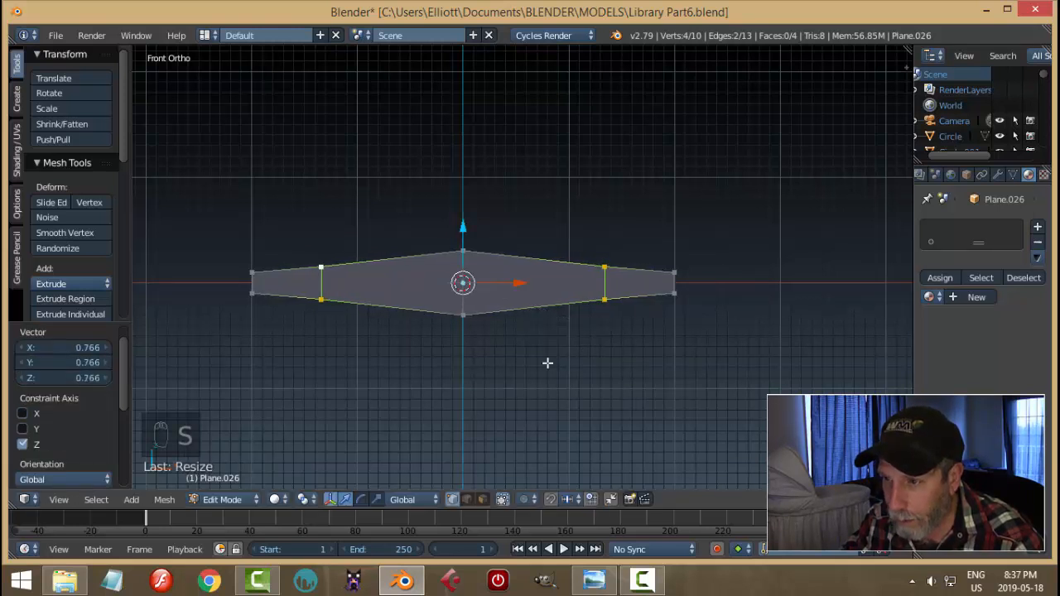
Switch to edge selection and bevel the two selected edges by about 0.078 with one segment
{"action": "key", "text": "ctrl+Tab"}
{"action": "left_click", "coordinate": [535, 380]}
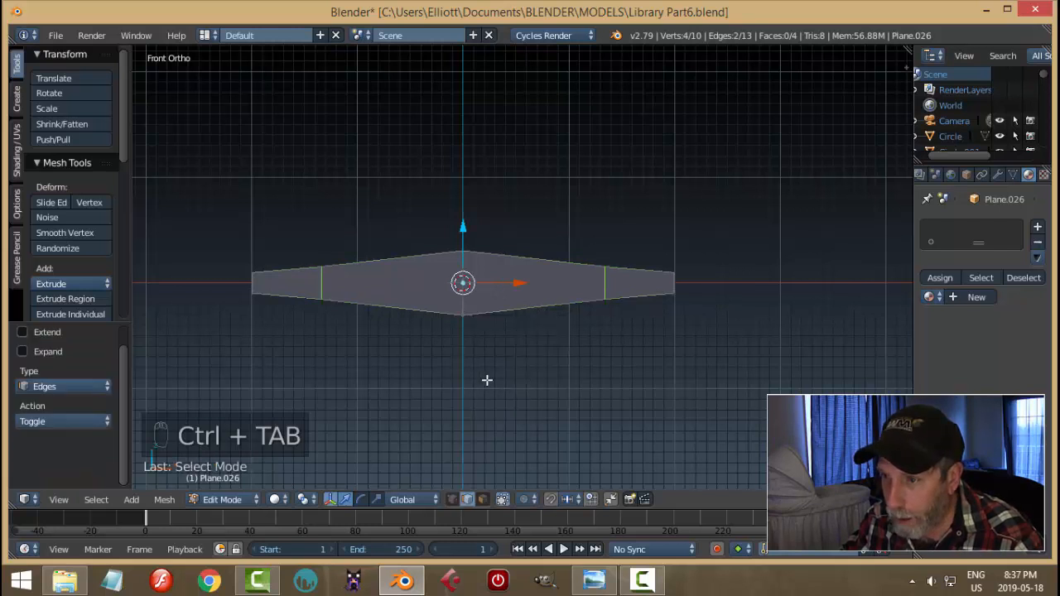
{"action": "key", "text": "ctrl+b"}
{"action": "key", "text": "ctrl+b"}
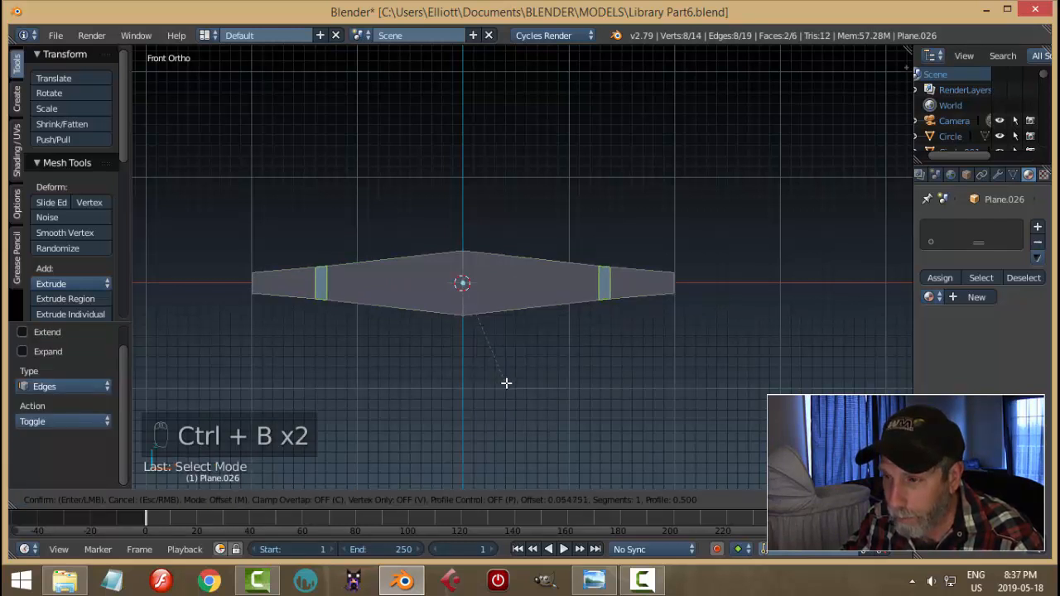
{"action": "left_click", "coordinate": [506, 383]}
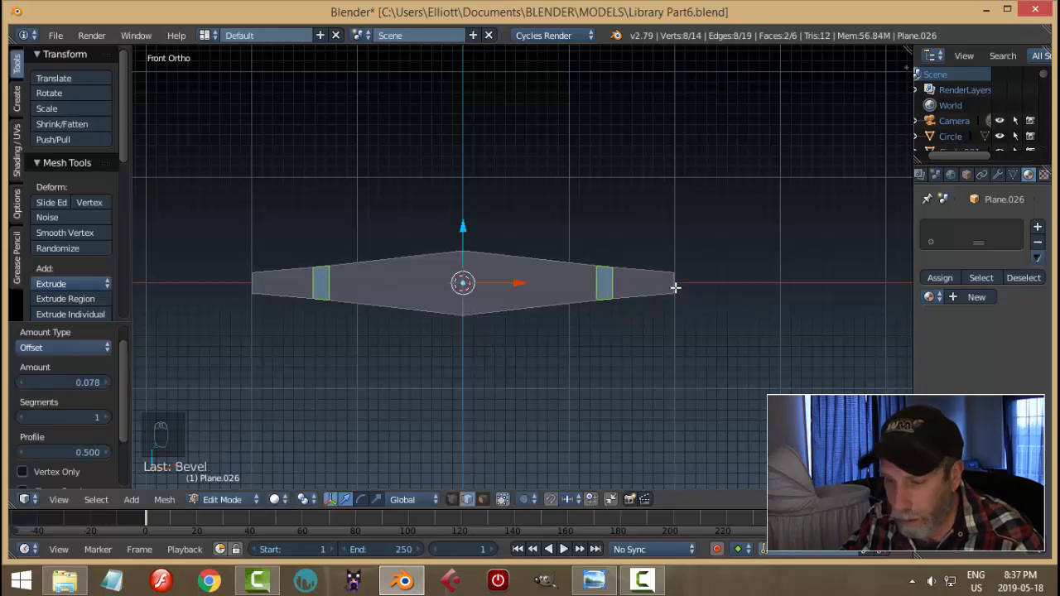
Add two lengthwise loop cuts along the strip, one slightly above the middle and one close to the lower edge
{"action": "key", "text": "ctrl+r"}
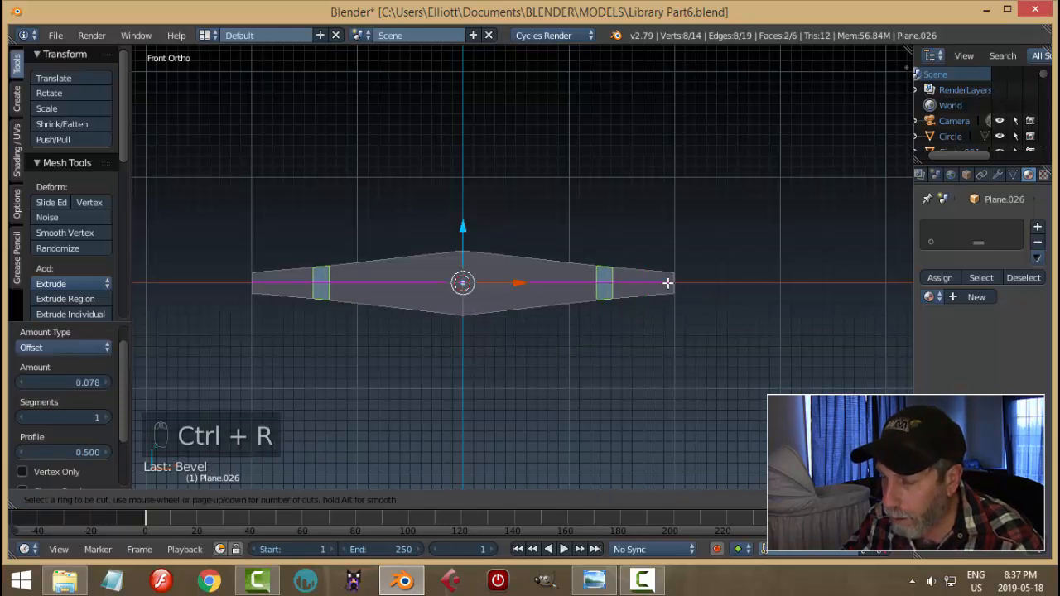
{"action": "left_click", "coordinate": [668, 282]}
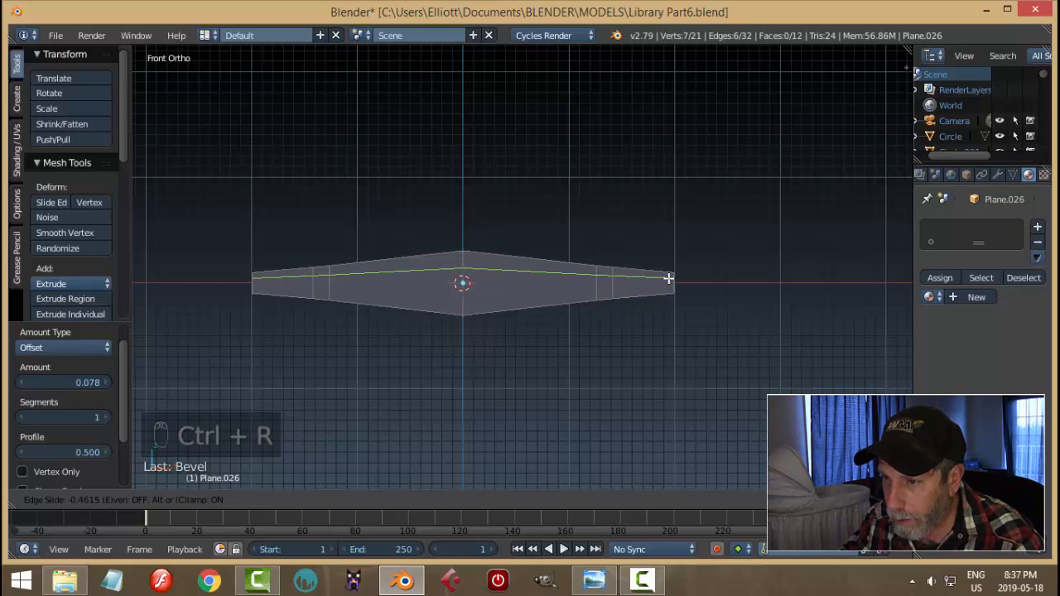
{"action": "left_click", "coordinate": [669, 282]}
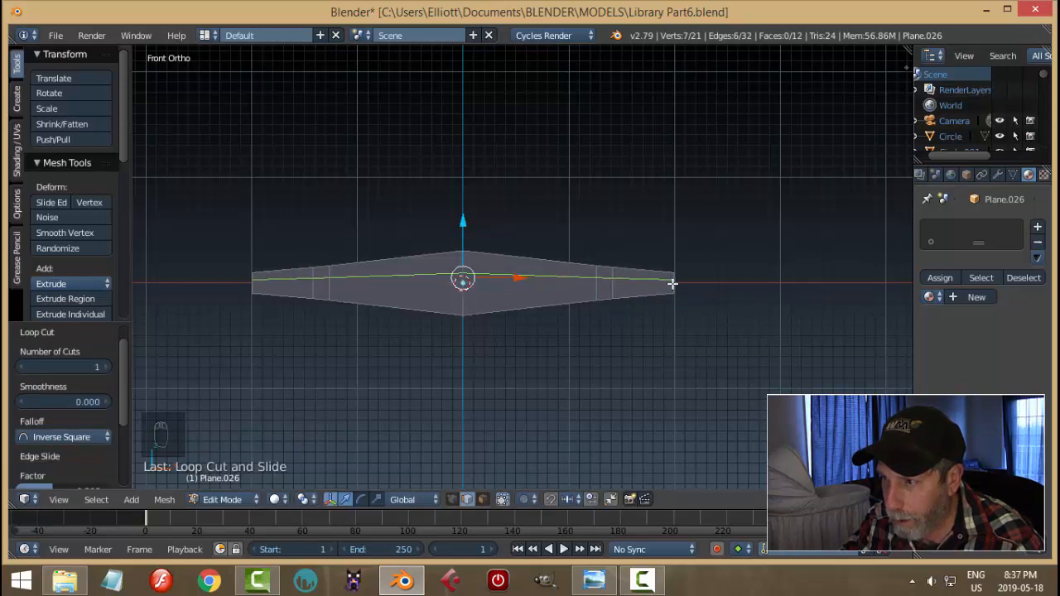
{"action": "key", "text": "ctrl+r"}
{"action": "left_click", "coordinate": [673, 284]}
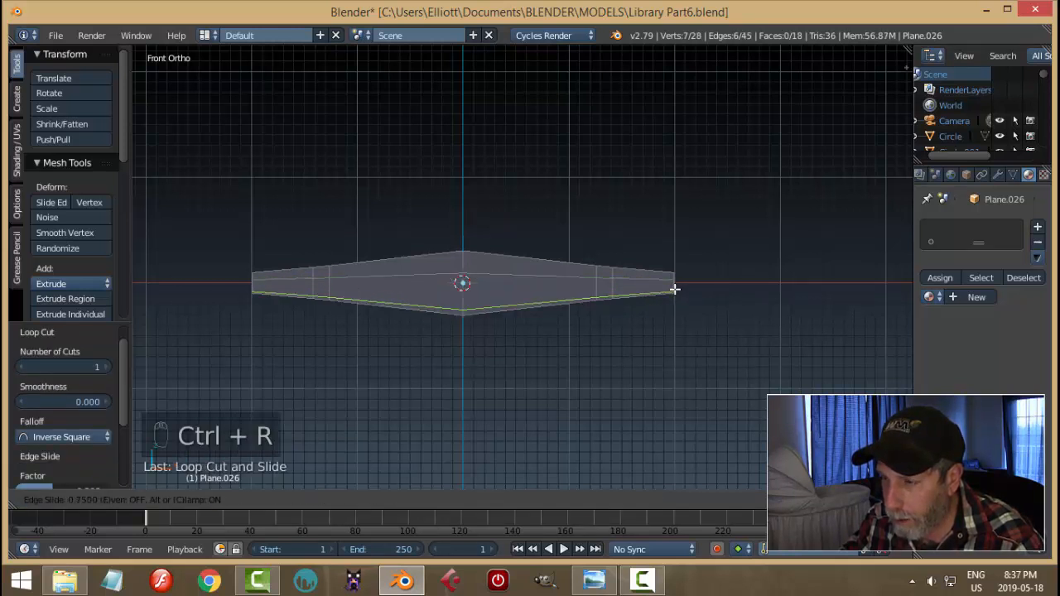
{"action": "left_click", "coordinate": [674, 289]}
Delete the upper face of each narrow bevelled band to cut two notches into the strip's top edge
{"action": "key", "text": "a"}
{"action": "key", "text": "ctrl+Tab"}
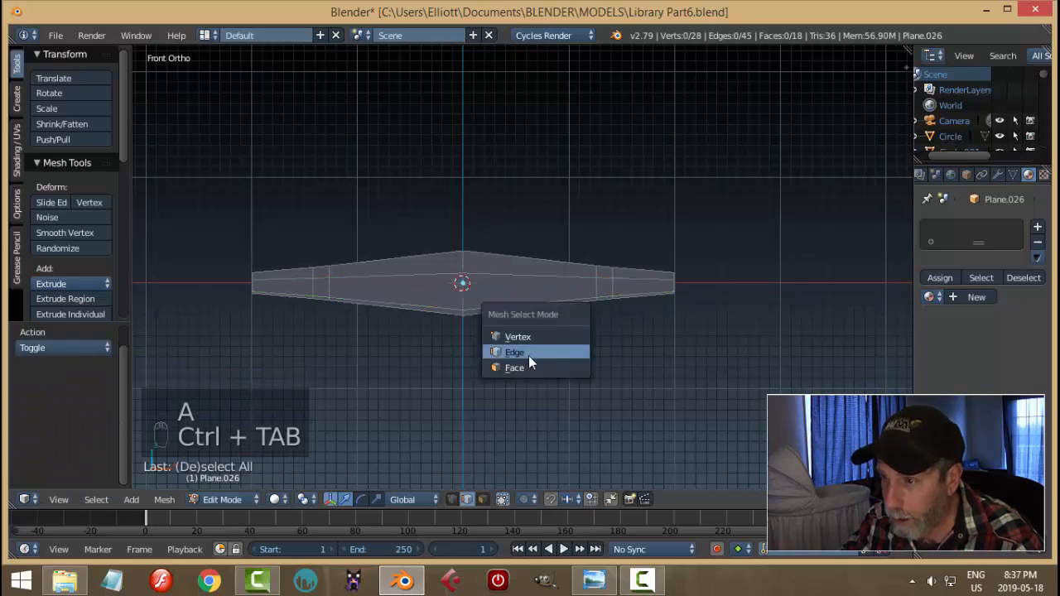
{"action": "left_click", "coordinate": [527, 368]}
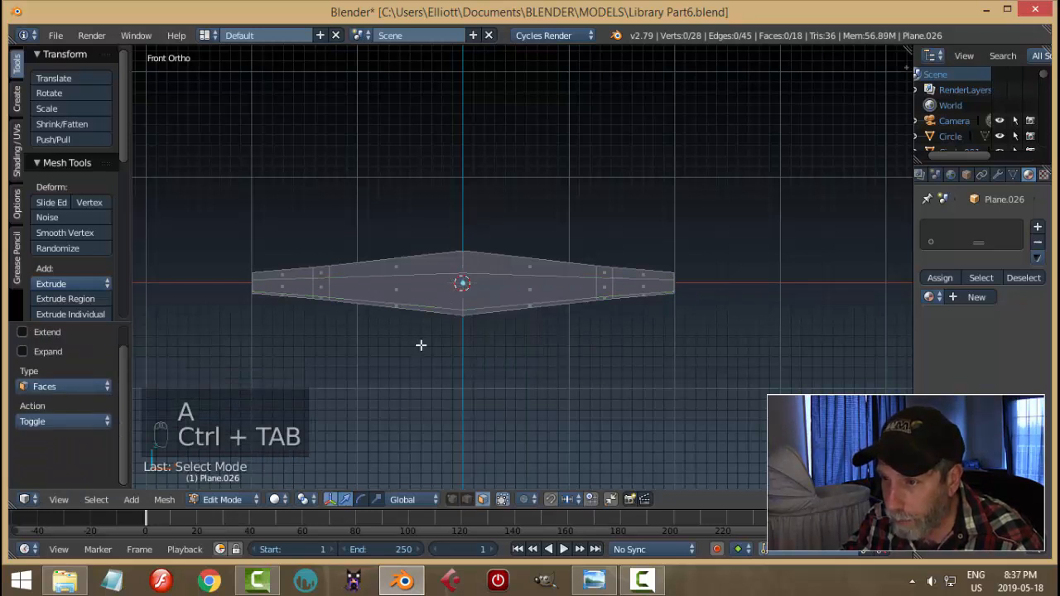
{"action": "right_click", "coordinate": [604, 271], "text": "shift"}
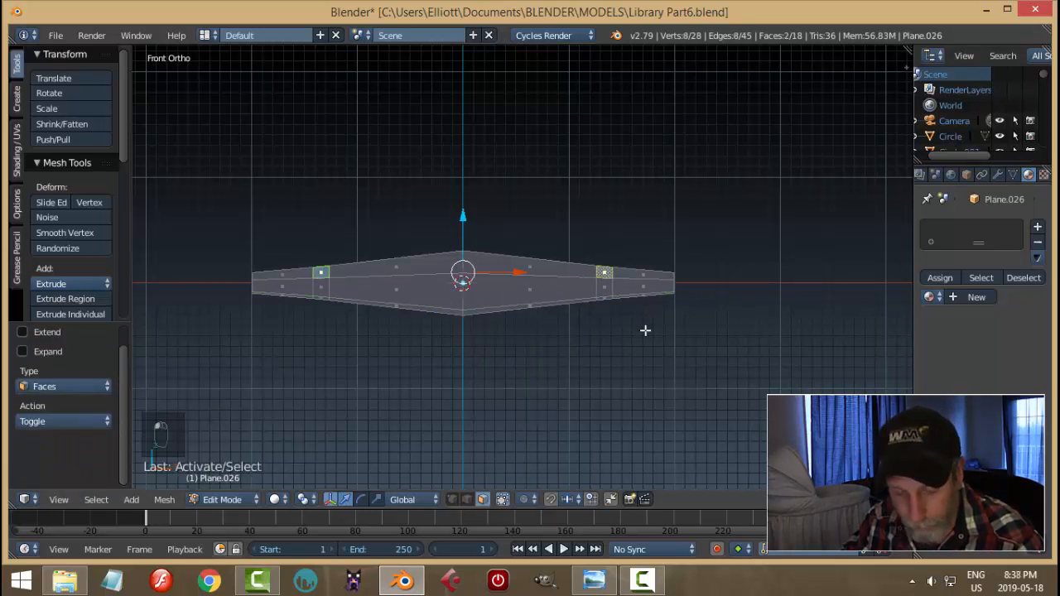
{"action": "key", "text": "x"}
{"action": "left_click", "coordinate": [645, 330]}
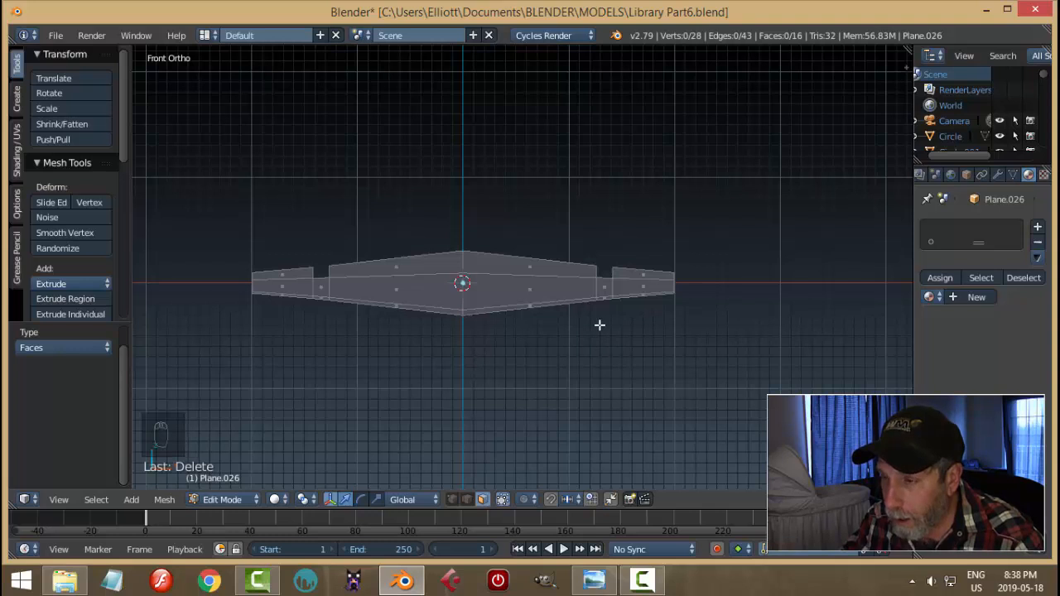
In the right side view, extrude all the strip's faces about 0.1 along Y, then return to Object Mode
{"action": "key", "text": "a"}
{"action": "middle_click_drag", "start_coordinate": [693, 296], "coordinate": [528, 319]}
{"action": "key", "text": "KP_3"}
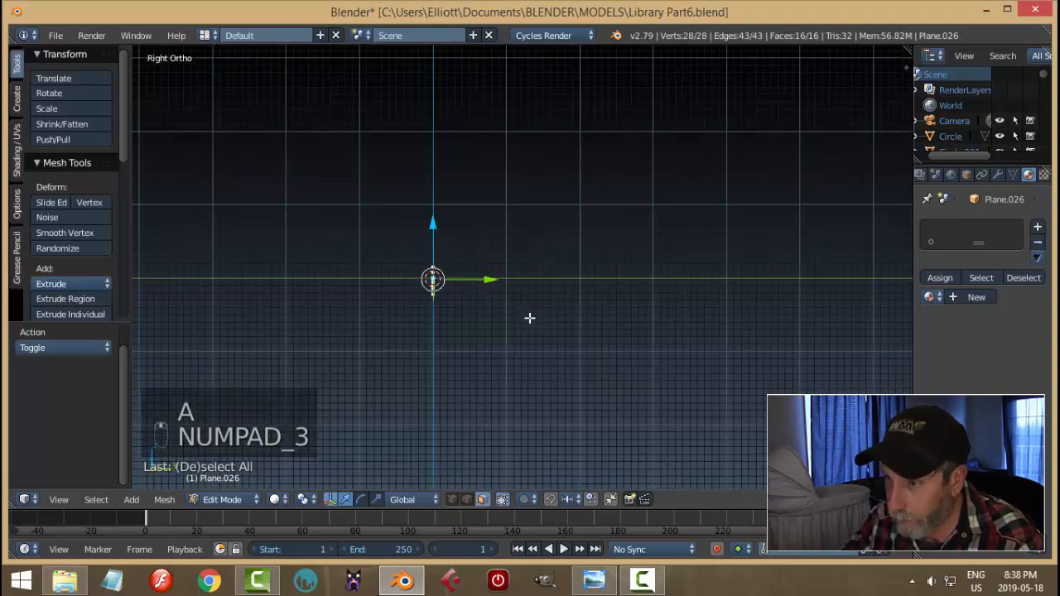
{"action": "key", "text": "e"}
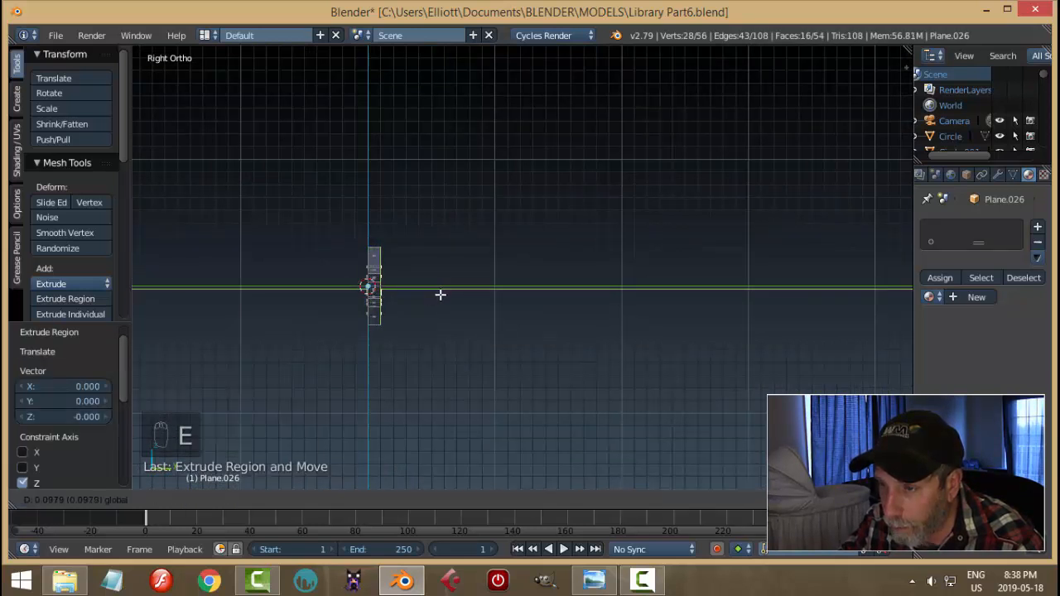
{"action": "left_click", "coordinate": [453, 302]}
{"action": "key", "text": "a"}
{"action": "key", "text": "Tab"}
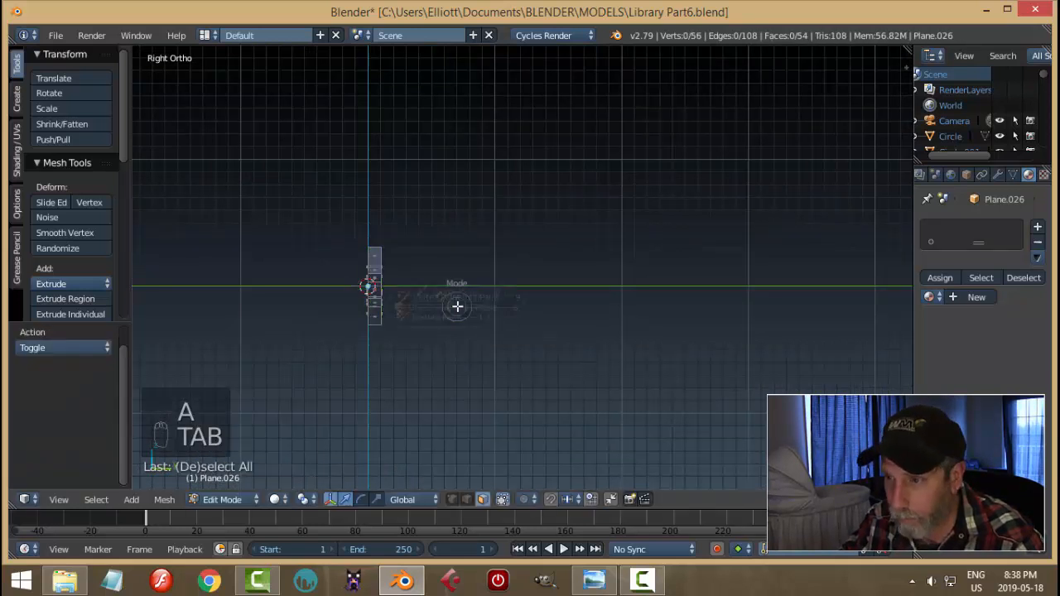
Recalculate the normals of the whole mesh in Edit Mode and return to Object Mode
{"action": "middle_click_drag", "start_coordinate": [410, 294], "coordinate": [521, 309]}
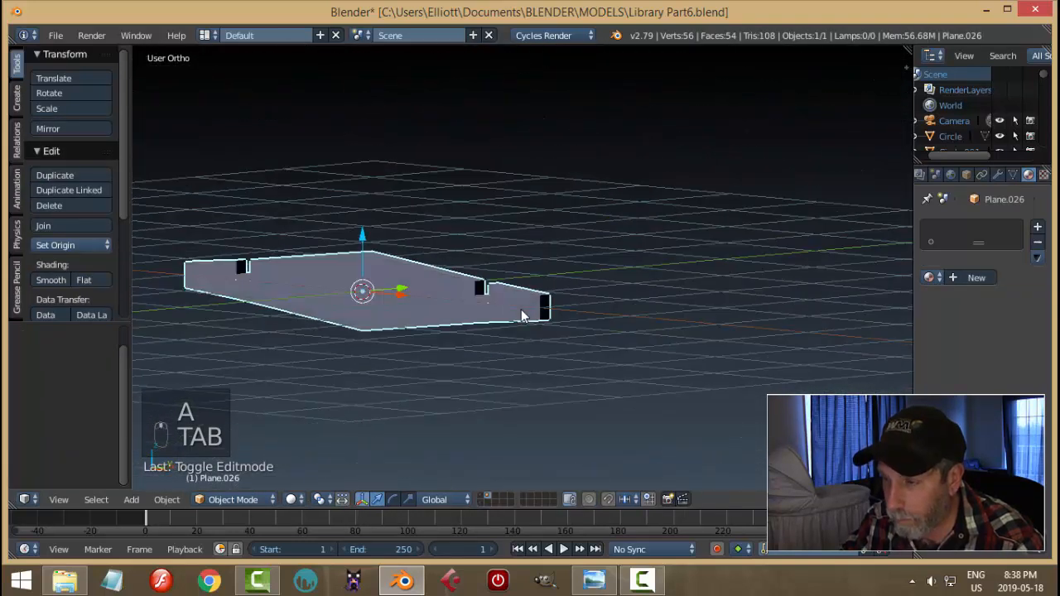
{"action": "key", "text": "Tab"}
{"action": "left_click", "coordinate": [627, 310]}
{"action": "key", "text": "a"}
{"action": "key", "text": "a"}
{"action": "key", "text": "a"}
{"action": "key", "text": "ctrl+n"}
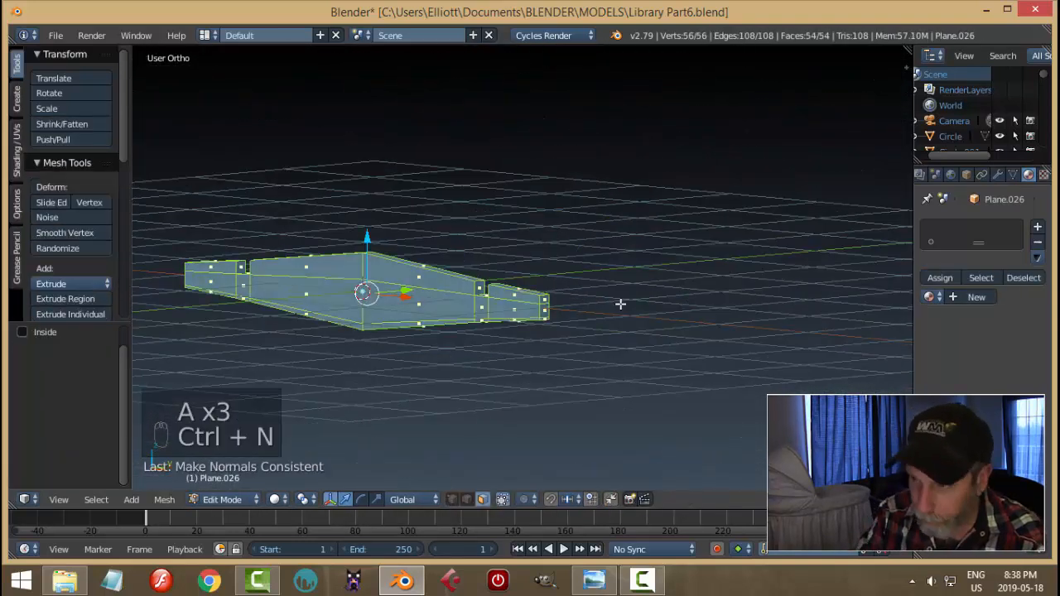
{"action": "key", "text": "a"}
{"action": "key", "text": "Tab"}
{"action": "left_click", "coordinate": [496, 304]}
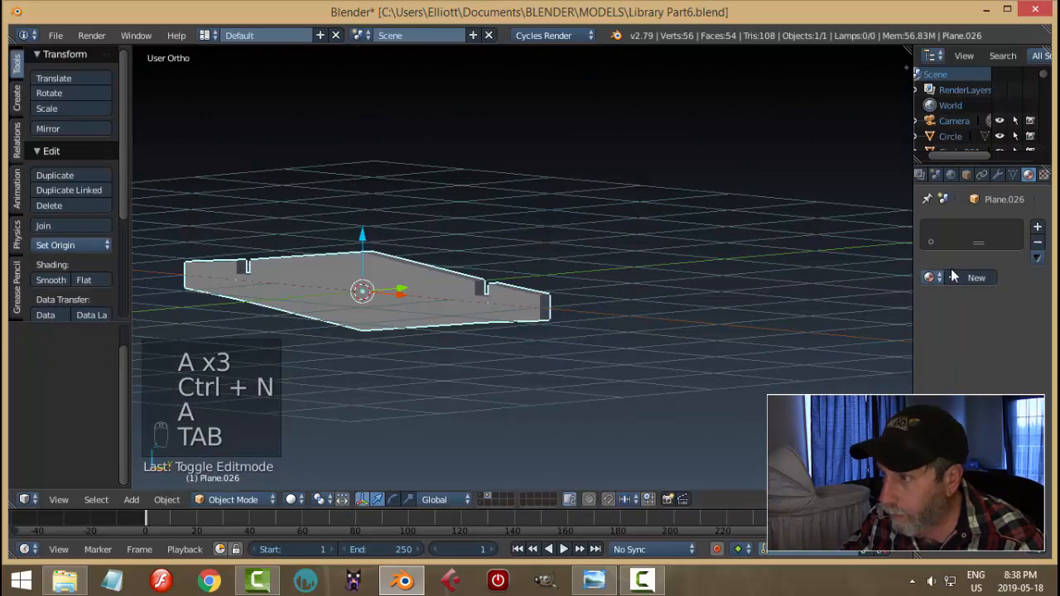
Add a Subdivision Surface modifier to the notched strip with 2 view subdivisions
{"action": "left_click", "coordinate": [998, 175]}
{"action": "left_click", "coordinate": [979, 227]}
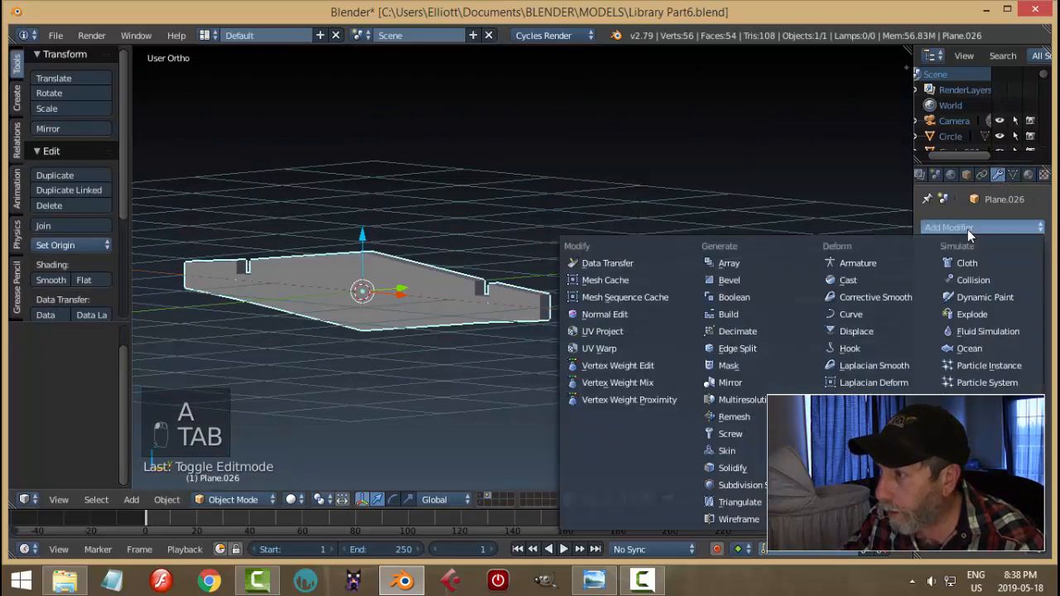
{"action": "left_click", "coordinate": [741, 485]}
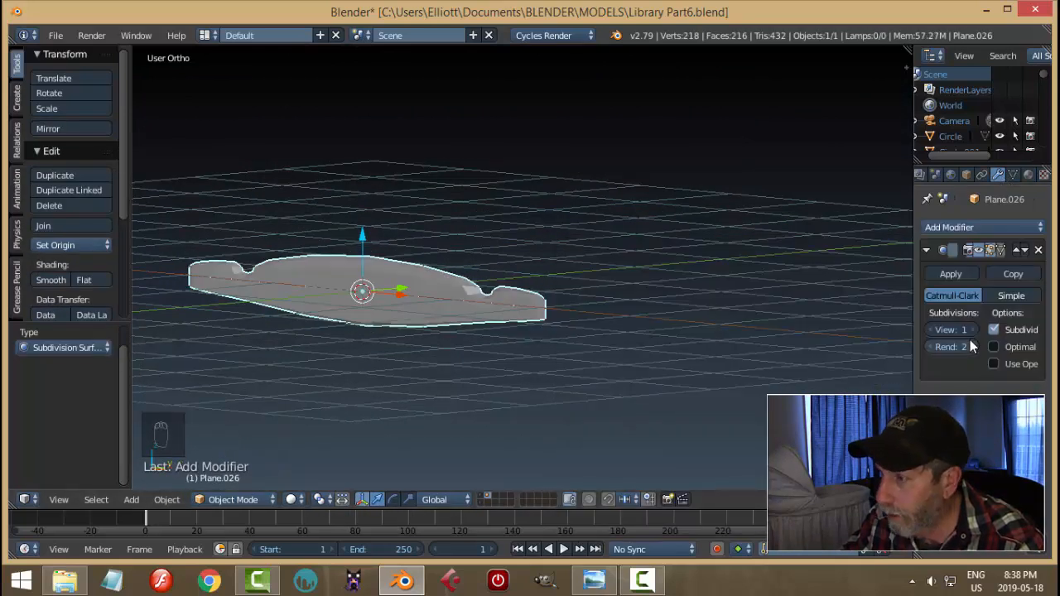
In Edit Mode, add supporting loop cuts close to the strip's bottom edge and the top edge of its end section
{"action": "middle_click_drag", "start_coordinate": [656, 342], "coordinate": [597, 343]}
{"action": "key", "text": "Tab"}
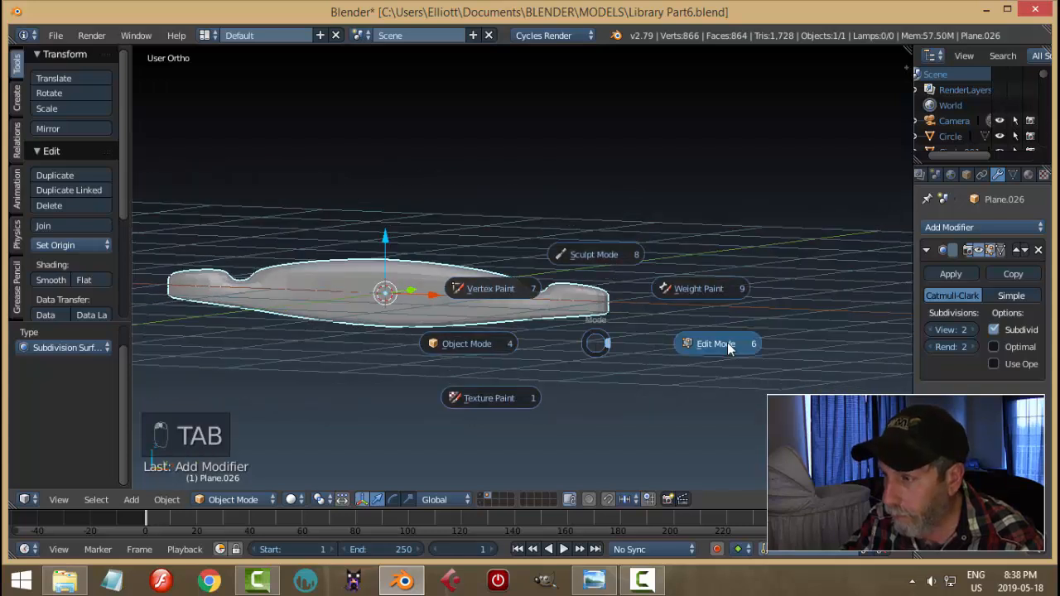
{"action": "left_click", "coordinate": [727, 343]}
{"action": "scroll", "coordinate": [611, 335], "scroll_direction": "up", "scroll_amount": 2}
{"action": "key", "text": "ctrl+r"}
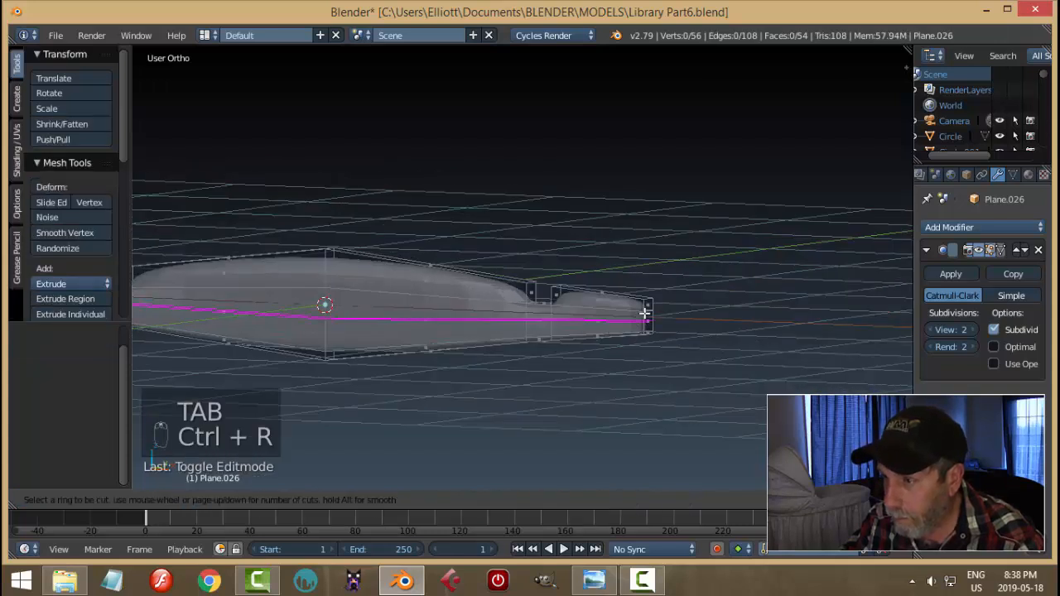
{"action": "left_click", "coordinate": [644, 311]}
{"action": "left_click", "coordinate": [645, 323]}
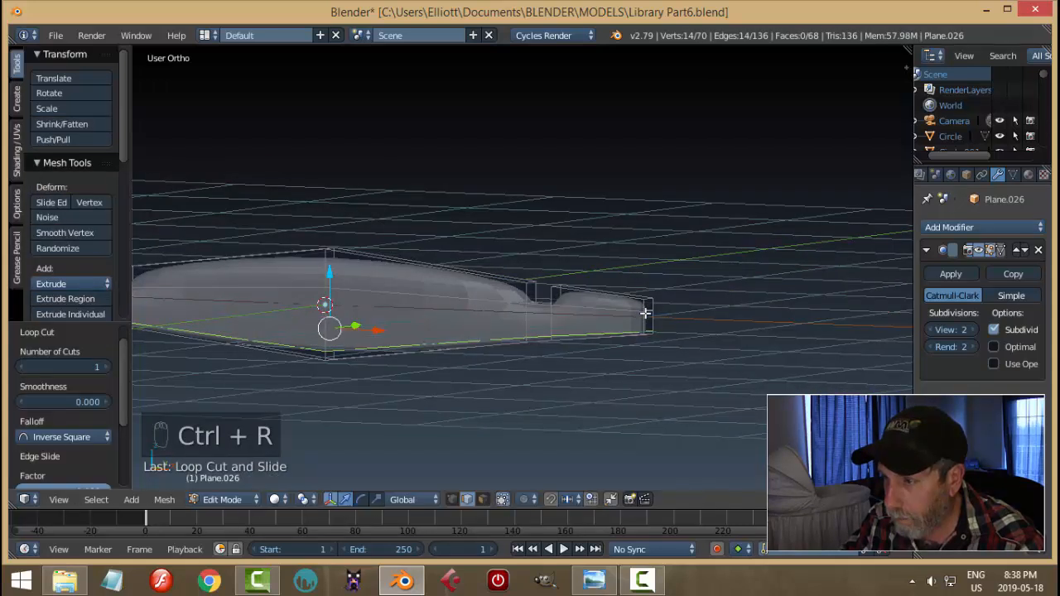
{"action": "key", "text": "ctrl+r"}
{"action": "left_click", "coordinate": [644, 307]}
{"action": "left_click", "coordinate": [644, 303]}
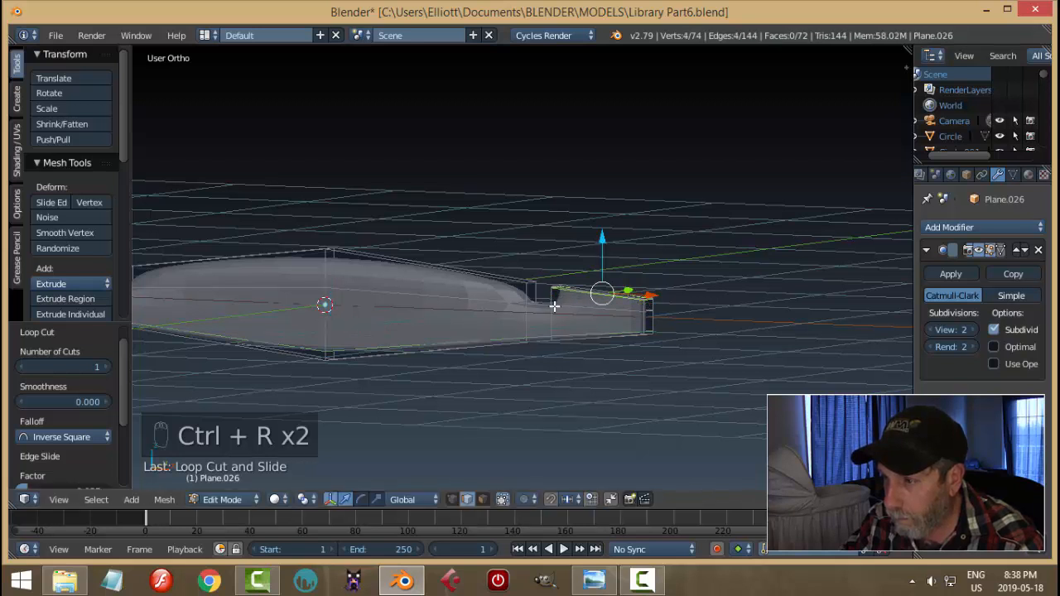
Add a vertical loop cut close to each side of the notch to sharpen its walls
{"action": "key", "text": "ctrl+r"}
{"action": "left_click", "coordinate": [518, 299]}
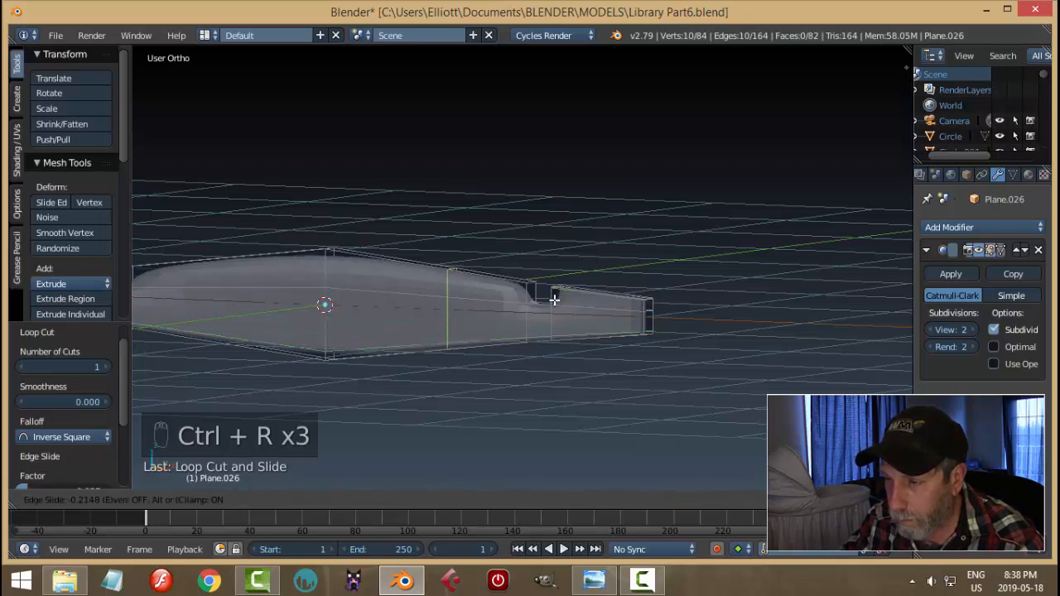
{"action": "left_click", "coordinate": [608, 305]}
{"action": "key", "text": "ctrl+r"}
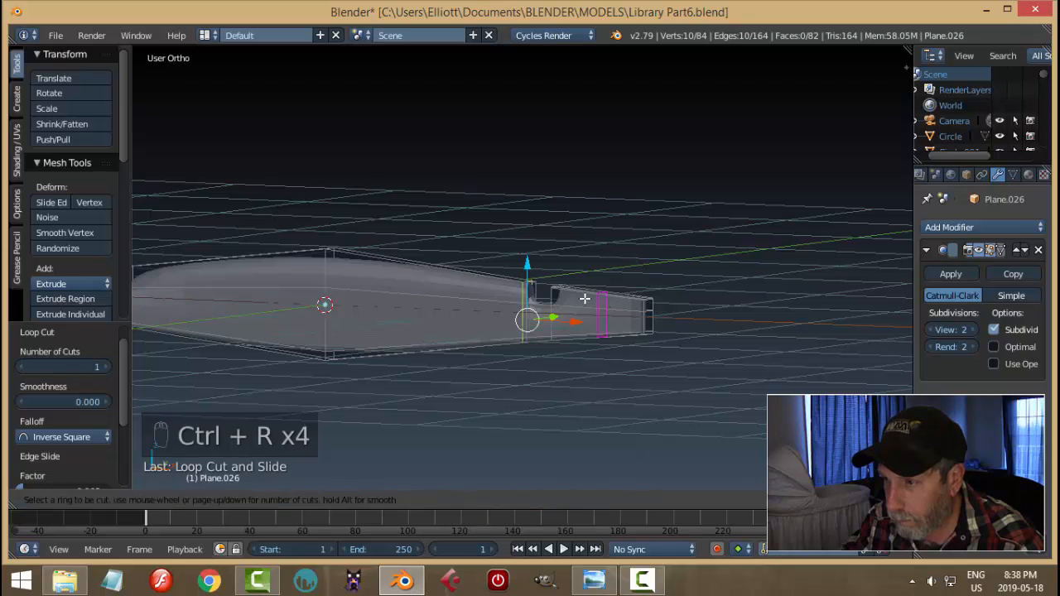
{"action": "left_click", "coordinate": [564, 300]}
{"action": "left_click", "coordinate": [539, 299]}
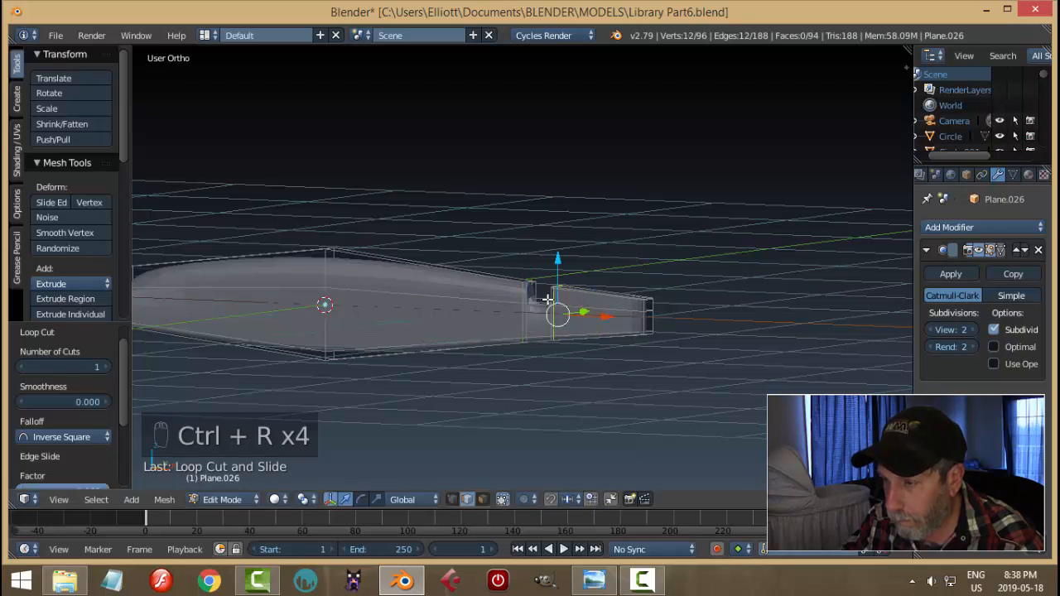
Add a lengthwise loop cut close to the top edge of the strip's middle section
{"action": "key", "text": "ctrl+r"}
{"action": "left_click", "coordinate": [523, 290]}
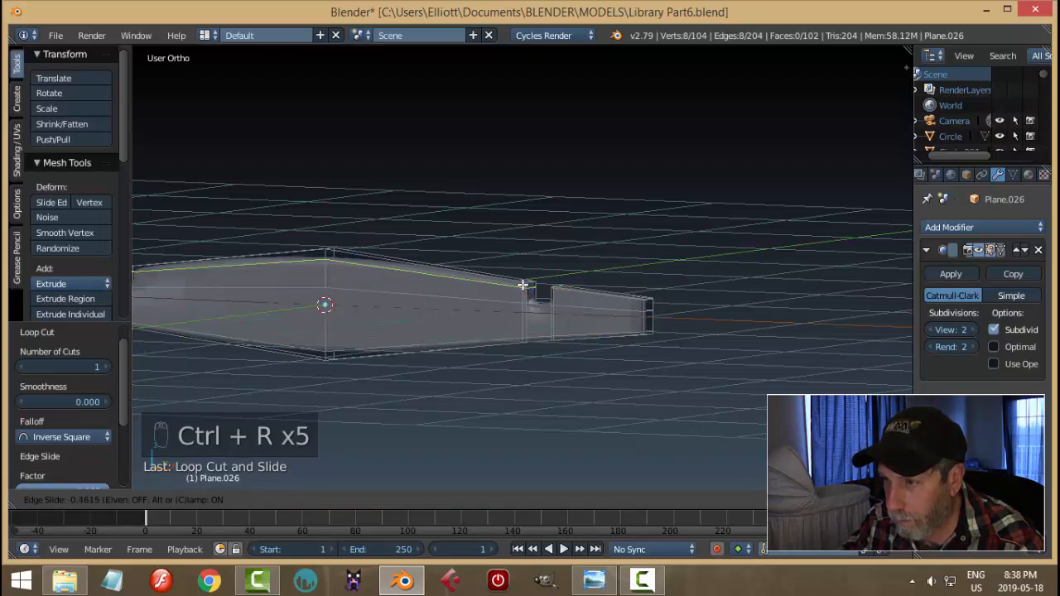
{"action": "left_click", "coordinate": [521, 284]}
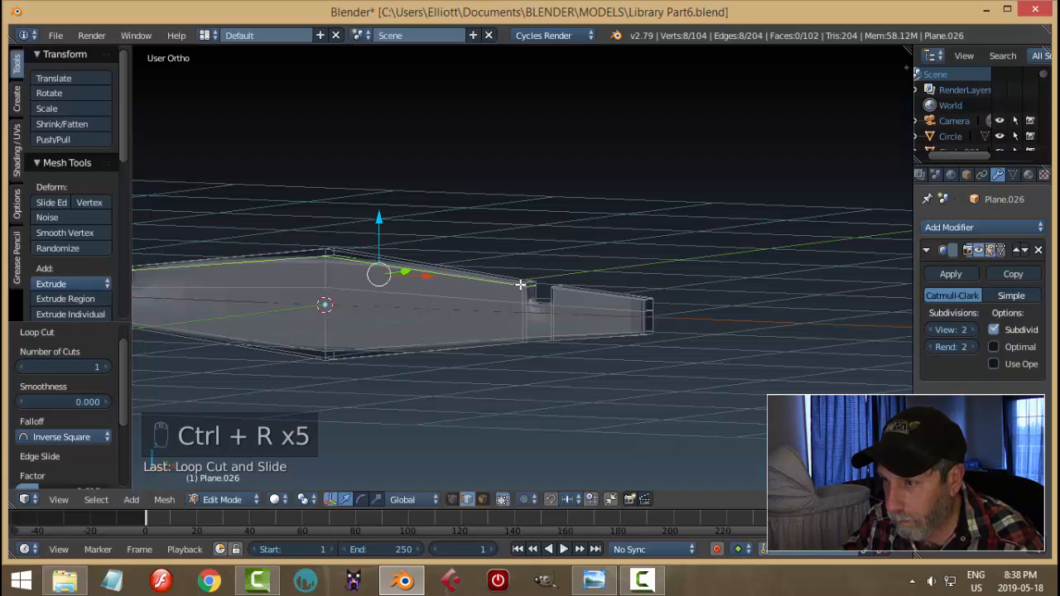
Add a vertical loop cut close to the strip's outer end and a lengthwise loop cut just below the notch floor
{"action": "key", "text": "ctrl+r"}
{"action": "left_click", "coordinate": [630, 311]}
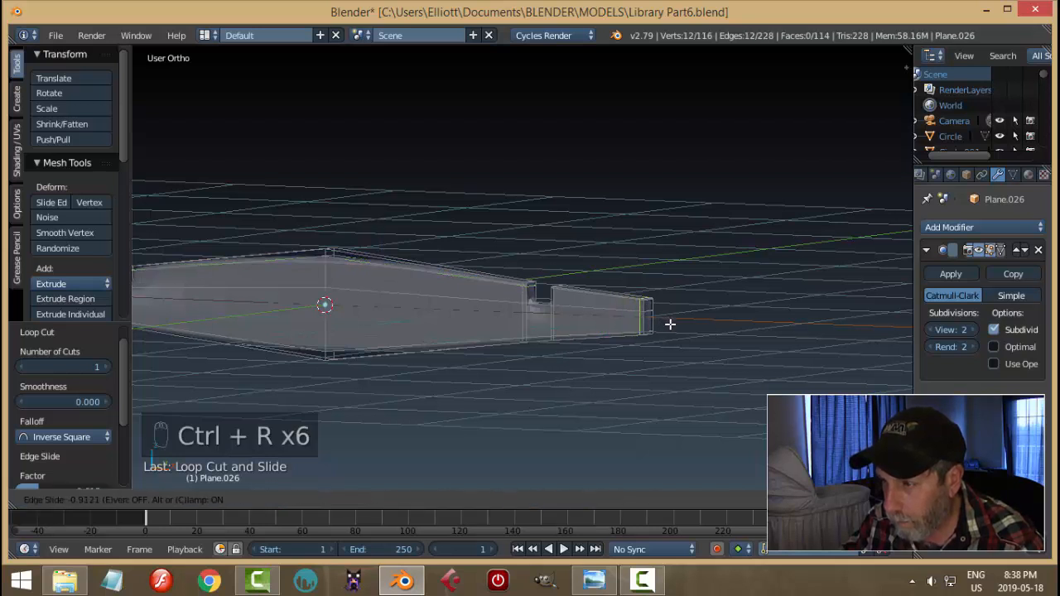
{"action": "left_click", "coordinate": [670, 324]}
{"action": "scroll", "coordinate": [623, 334], "scroll_direction": "up", "scroll_amount": 2}
{"action": "key", "text": "ctrl+r"}
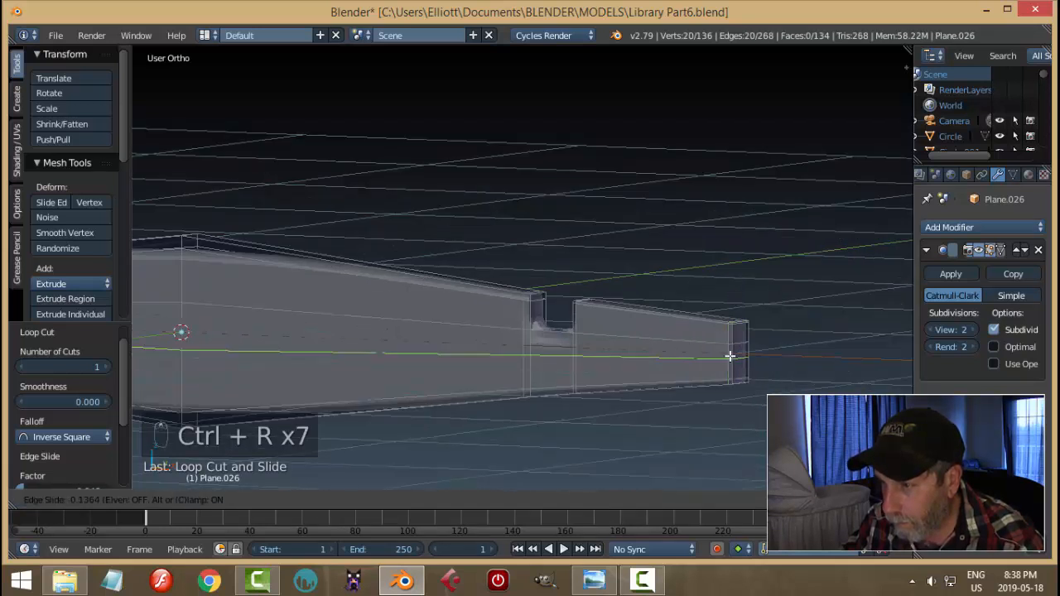
{"action": "left_click", "coordinate": [729, 348]}
{"action": "left_click", "coordinate": [706, 348]}
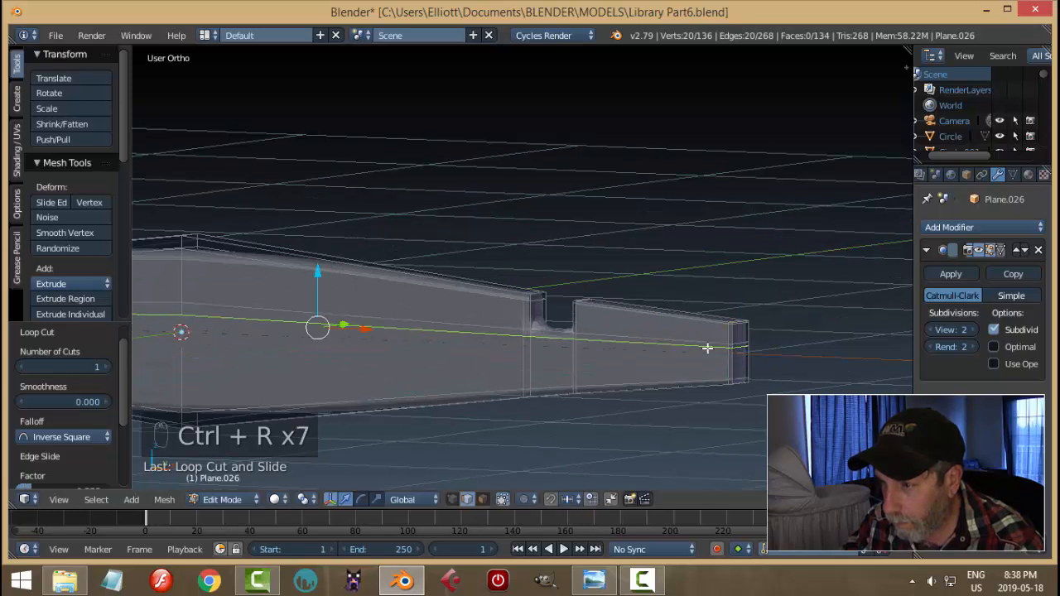
Add lengthwise loop cuts close to the notch floor level, one across the middle section and one across the end section
{"action": "key", "text": "ctrl+r"}
{"action": "left_click", "coordinate": [531, 313]}
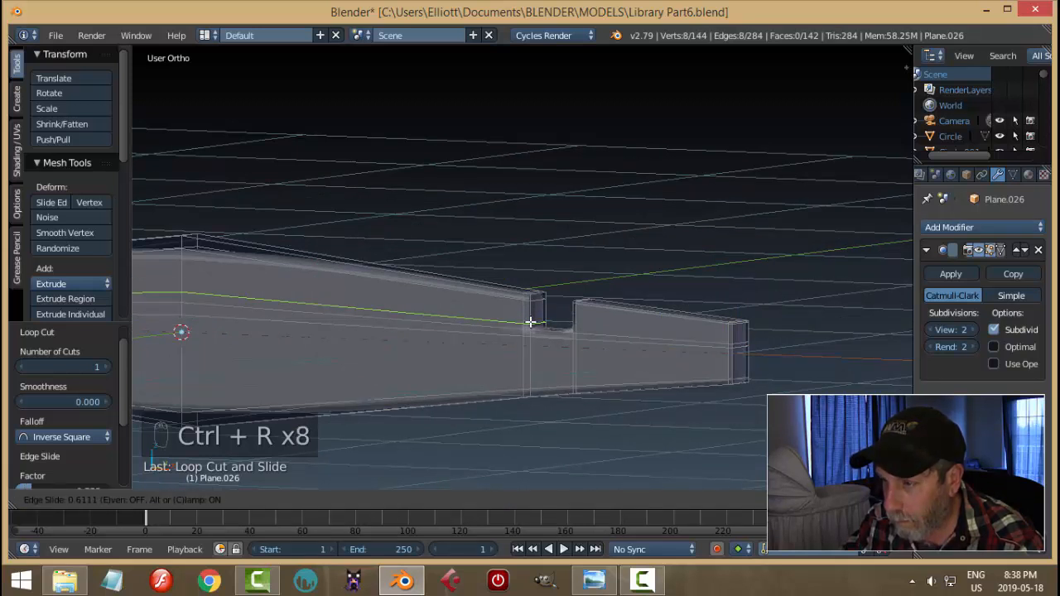
{"action": "left_click", "coordinate": [579, 324]}
{"action": "key", "text": "ctrl+r"}
{"action": "left_click", "coordinate": [575, 331]}
{"action": "left_click", "coordinate": [575, 331]}
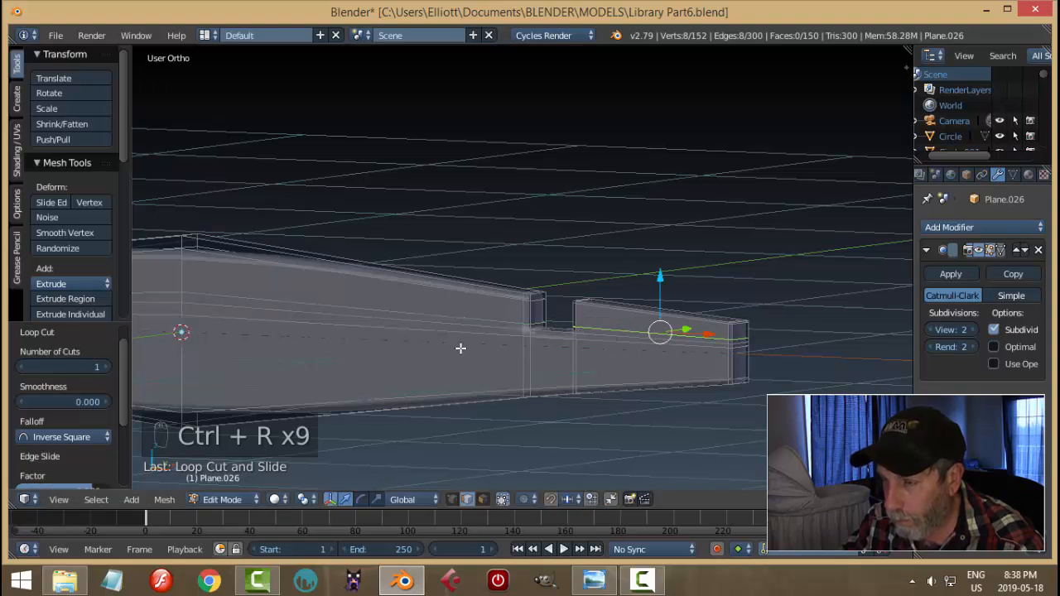
{"action": "scroll", "coordinate": [461, 343], "scroll_direction": "down", "scroll_amount": 4}
{"action": "middle_click_drag", "start_coordinate": [463, 338], "coordinate": [627, 323], "text": "shift"}
{"action": "scroll", "coordinate": [410, 304], "scroll_direction": "up", "scroll_amount": 3}
{"action": "scroll", "coordinate": [451, 301], "scroll_direction": "down", "scroll_amount": 2}
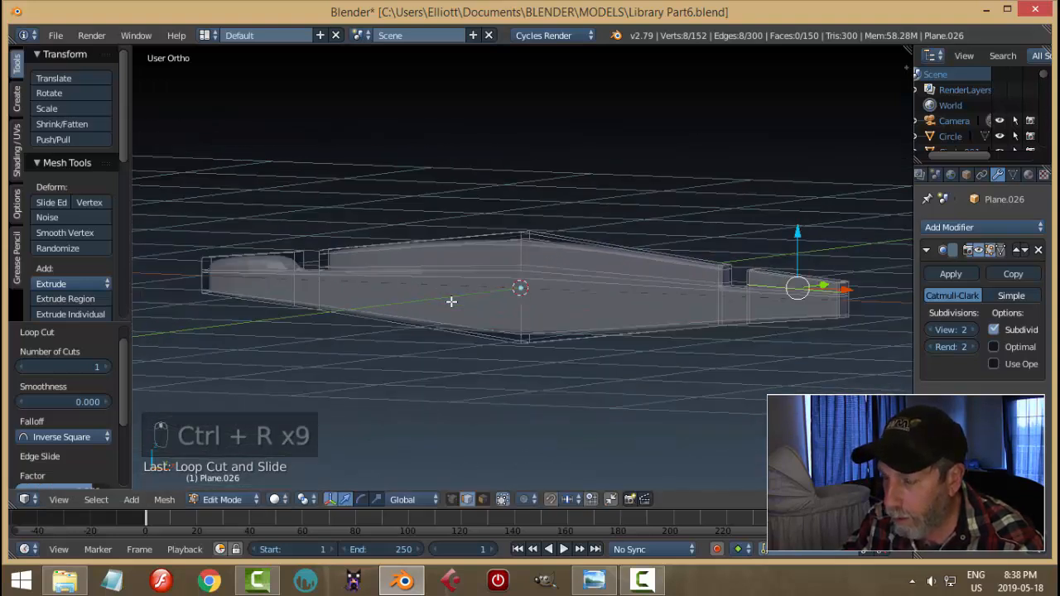
Add a vertical loop cut close to the strip's central peak and check the smoothed shape in Object Mode
{"action": "key", "text": "Tab"}
{"action": "left_click", "coordinate": [360, 306]}
{"action": "scroll", "coordinate": [513, 301], "scroll_direction": "down", "scroll_amount": 2}
{"action": "mouse_move", "coordinate": [513, 302]}
{"action": "middle_mouse_down"}
{"action": "mouse_move", "coordinate": [554, 315]}
{"action": "mouse_move", "coordinate": [525, 296]}
{"action": "middle_mouse_up"}
{"action": "key", "text": "Tab"}
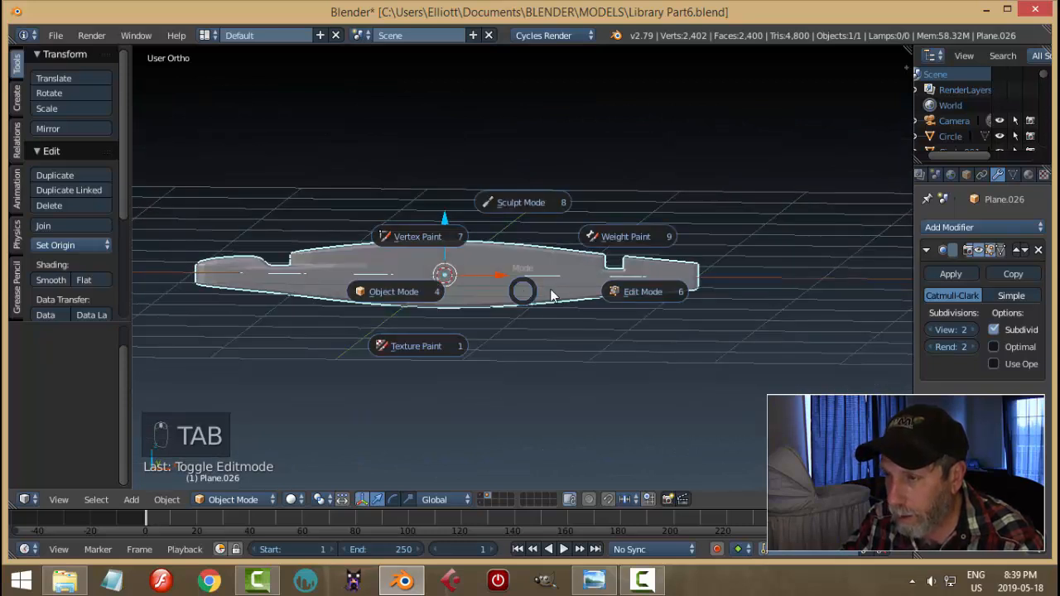
{"action": "left_click", "coordinate": [632, 293]}
{"action": "scroll", "coordinate": [461, 257], "scroll_direction": "up", "scroll_amount": 2}
{"action": "key", "text": "ctrl+r"}
{"action": "left_click", "coordinate": [426, 246]}
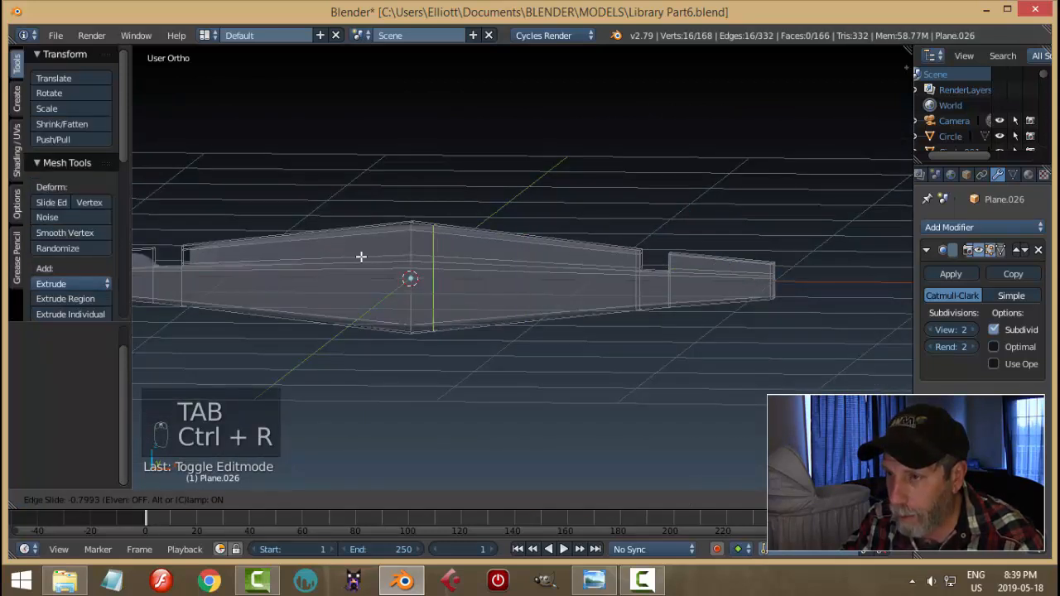
{"action": "left_click", "coordinate": [346, 256]}
{"action": "key", "text": "Tab"}
{"action": "left_click", "coordinate": [365, 274]}
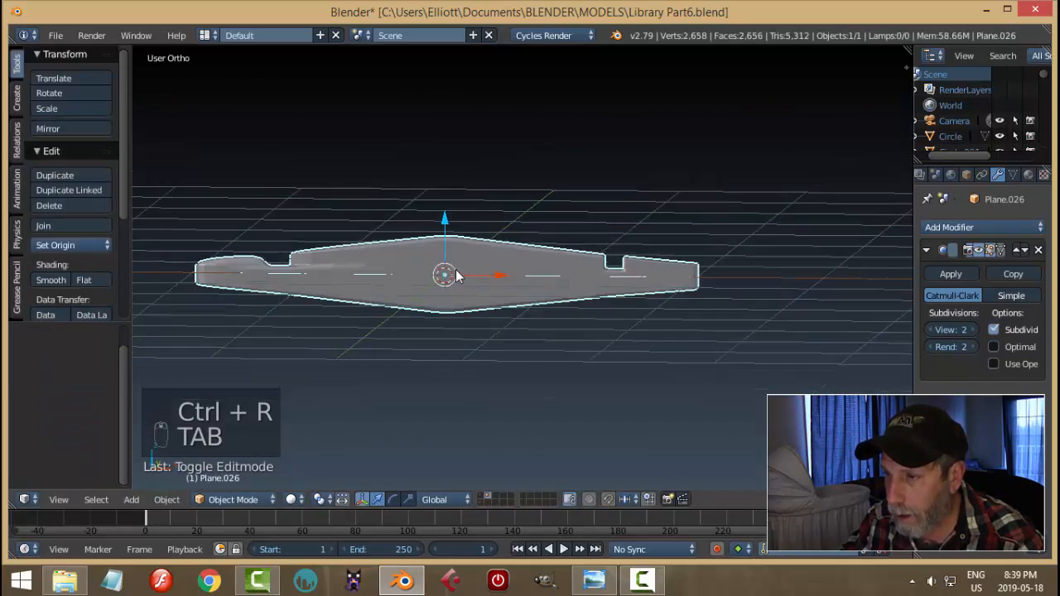
{"action": "middle_click_drag", "start_coordinate": [443, 274], "coordinate": [500, 272]}
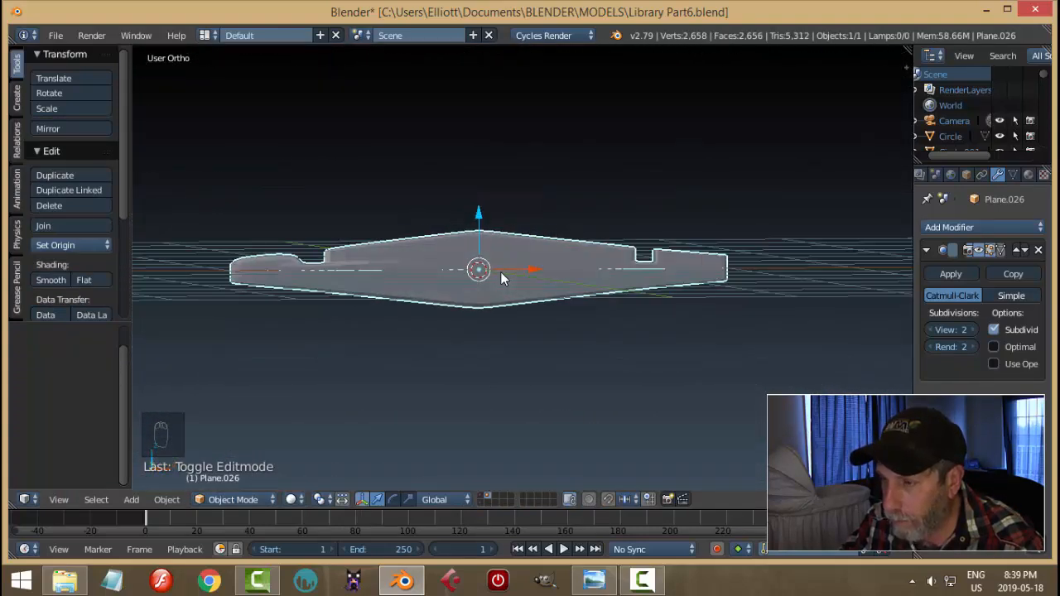
In Edit Mode, add a vertical loop cut close to each side of the notch on the strip's opposite half
{"action": "key", "text": "Tab"}
{"action": "left_click", "coordinate": [489, 274]}
{"action": "scroll", "coordinate": [301, 276], "scroll_direction": "up", "scroll_amount": 2}
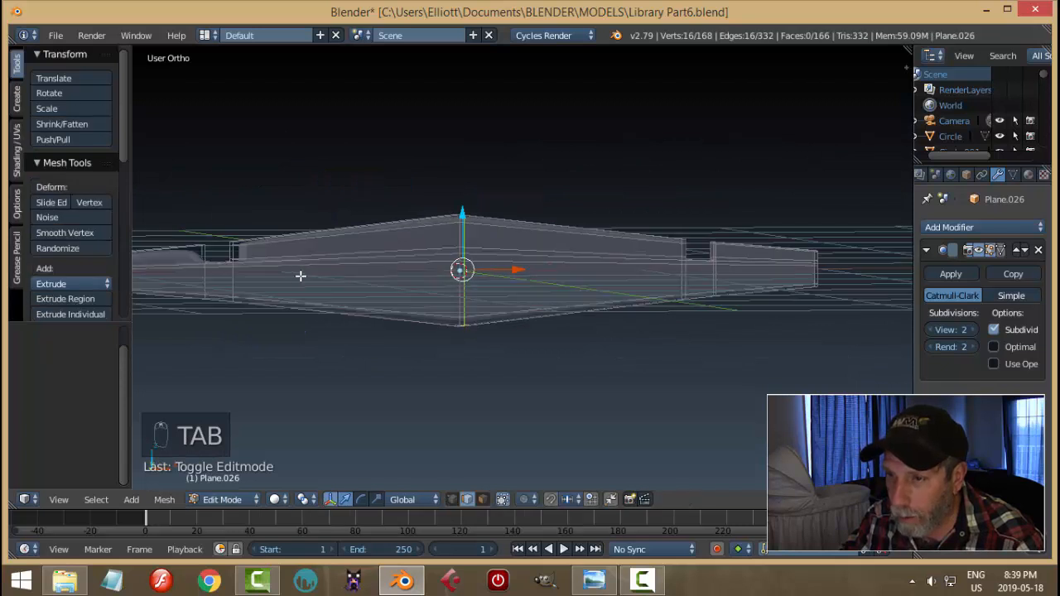
{"action": "middle_click_drag", "start_coordinate": [256, 257], "coordinate": [429, 268], "text": "shift"}
{"action": "key", "text": "ctrl+r"}
{"action": "left_click", "coordinate": [422, 265]}
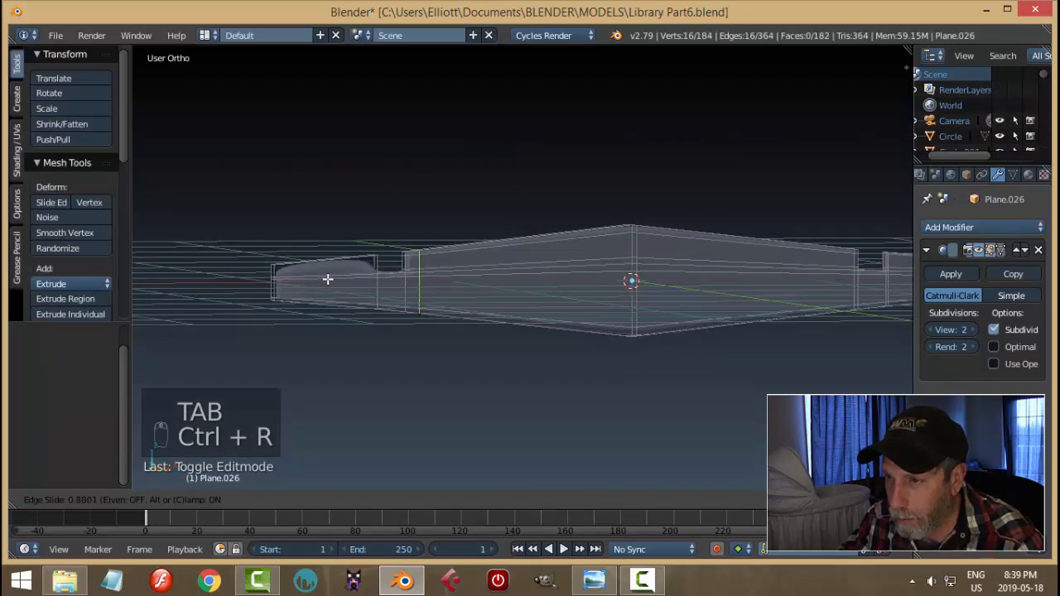
{"action": "left_click", "coordinate": [323, 269]}
{"action": "key", "text": "ctrl+r"}
{"action": "left_click", "coordinate": [335, 267]}
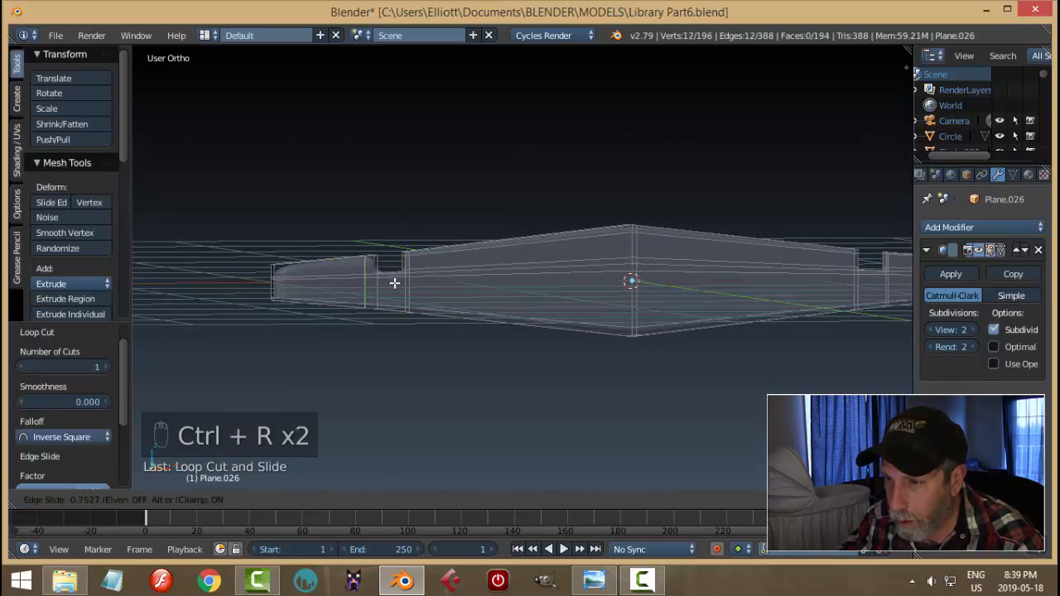
{"action": "left_click", "coordinate": [399, 286]}
Add a vertical loop cut close to the outer end of the strip's opposite half
{"action": "key", "text": "ctrl+r"}
{"action": "left_click", "coordinate": [323, 269]}
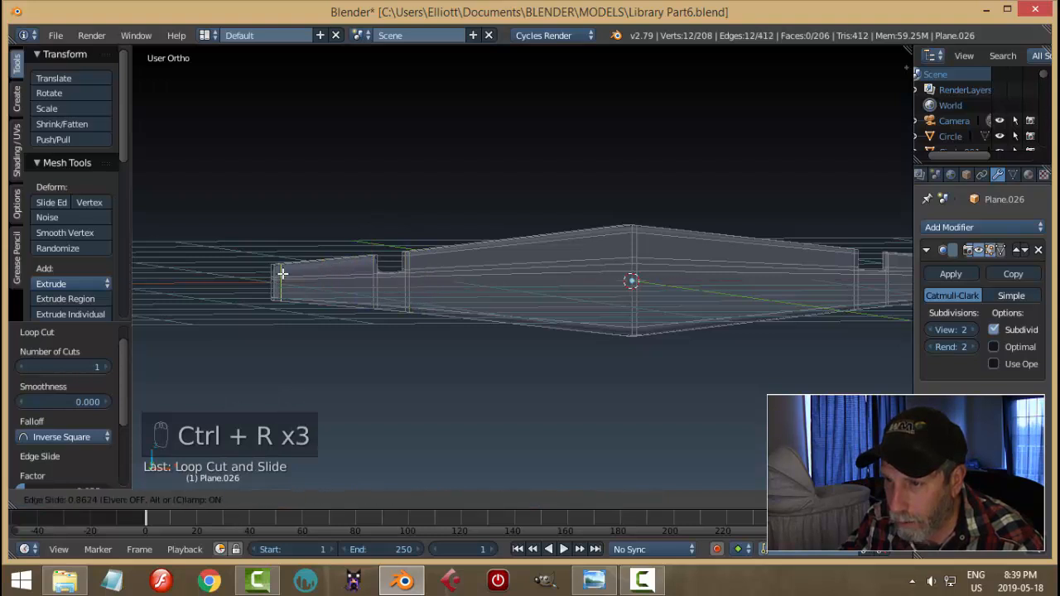
{"action": "left_click", "coordinate": [278, 271]}
{"action": "scroll", "coordinate": [422, 284], "scroll_direction": "up", "scroll_amount": 3}
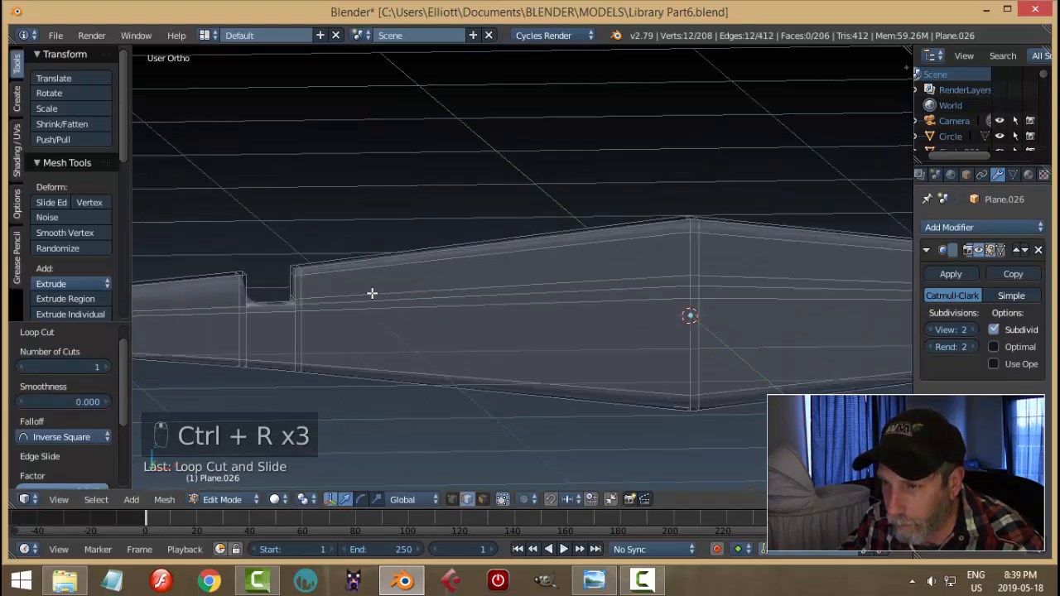
Add two lengthwise loop cuts across the end section beyond the opposite notch, and return to Object Mode
{"action": "key", "text": "ctrl+r"}
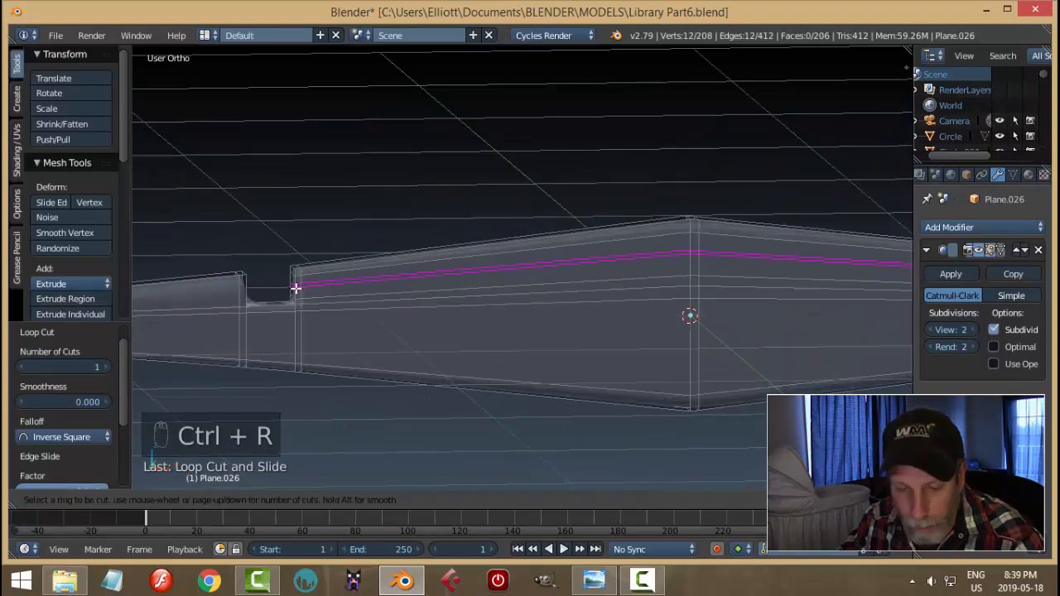
{"action": "right_click", "coordinate": [295, 288]}
{"action": "key", "text": "ctrl+r"}
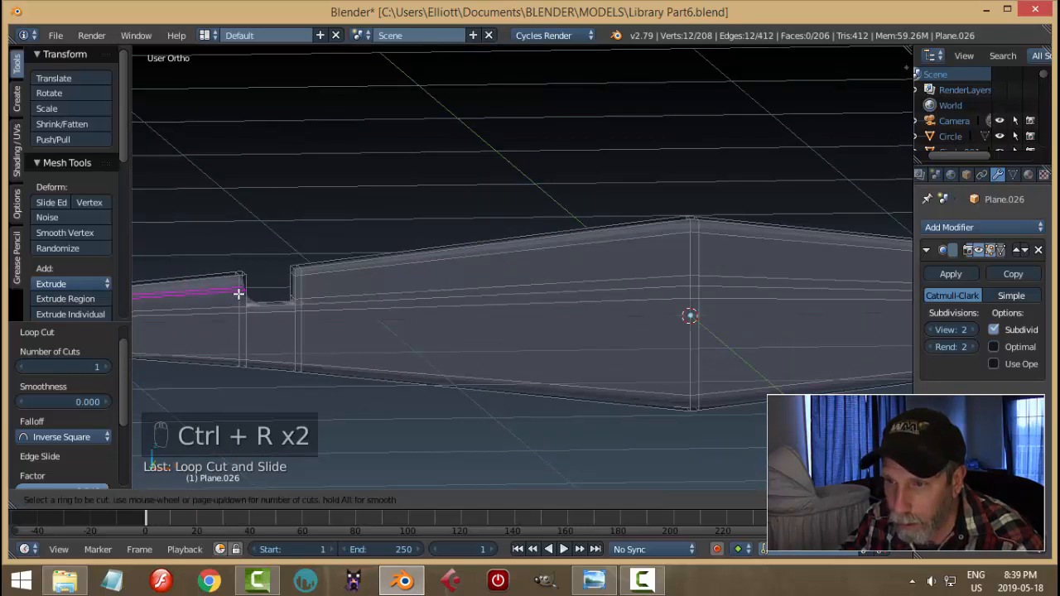
{"action": "left_click", "coordinate": [238, 294]}
{"action": "left_click", "coordinate": [240, 301]}
{"action": "key", "text": "ctrl+r"}
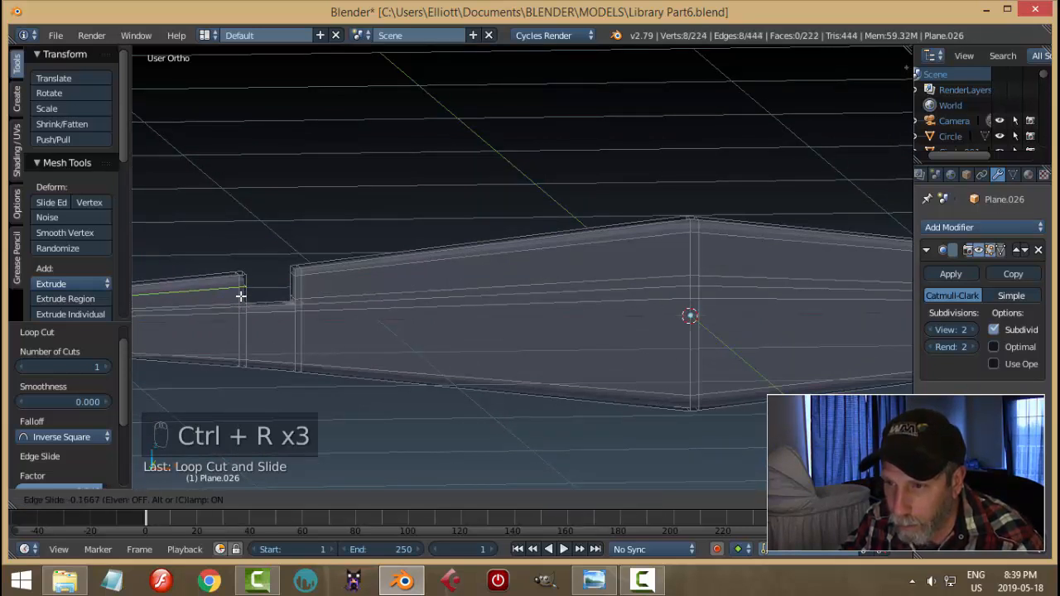
{"action": "left_click", "coordinate": [239, 293]}
{"action": "left_click", "coordinate": [240, 293]}
{"action": "scroll", "coordinate": [462, 298], "scroll_direction": "down", "scroll_amount": 2}
{"action": "middle_click_drag", "start_coordinate": [462, 298], "coordinate": [287, 279], "text": "shift"}
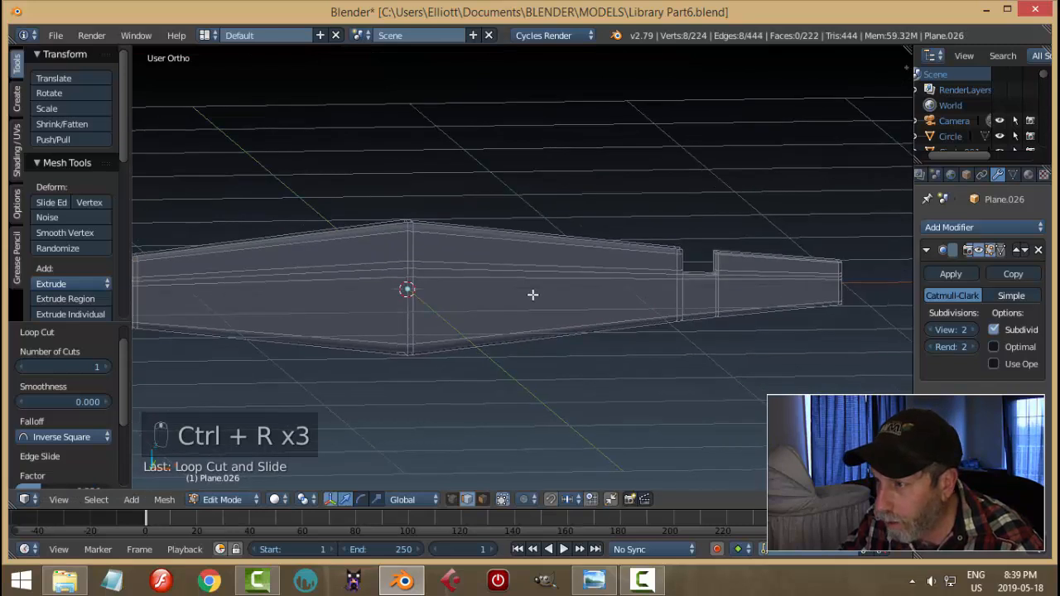
{"action": "key", "text": "Tab"}
{"action": "left_click", "coordinate": [254, 295]}
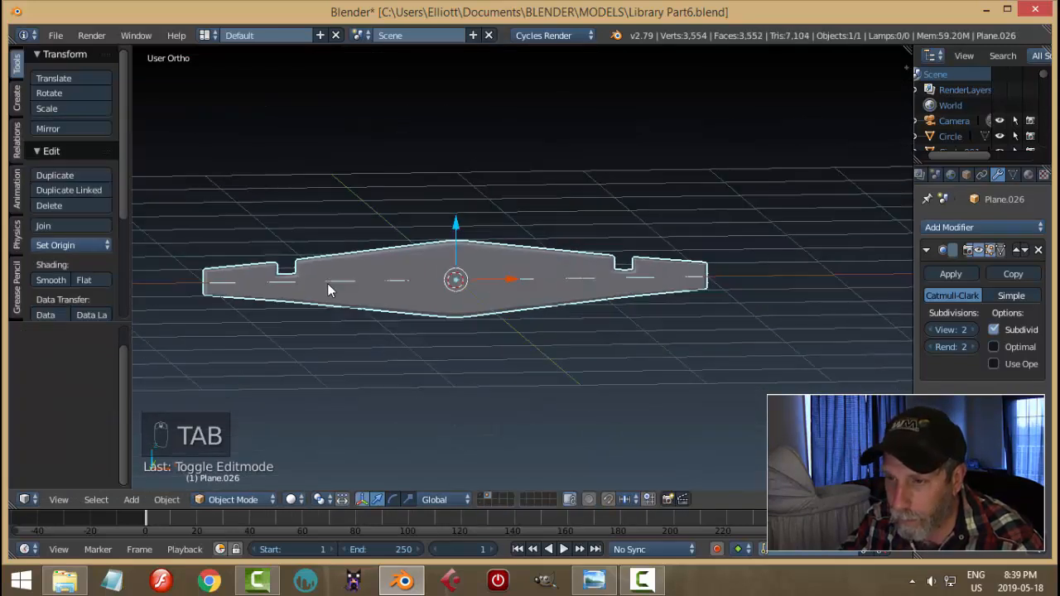
In front view, move the notched strip straight up about 2.04 units along Z
{"action": "key", "text": "a"}
{"action": "key", "text": "a"}
{"action": "mouse_move", "coordinate": [575, 293]}
{"action": "middle_mouse_down"}
{"action": "mouse_move", "coordinate": [525, 338]}
{"action": "mouse_move", "coordinate": [567, 319]}
{"action": "mouse_move", "coordinate": [667, 317]}
{"action": "mouse_move", "coordinate": [700, 302]}
{"action": "mouse_move", "coordinate": [568, 303]}
{"action": "mouse_move", "coordinate": [558, 289]}
{"action": "mouse_move", "coordinate": [558, 306]}
{"action": "middle_mouse_up"}
{"action": "scroll", "coordinate": [554, 304], "scroll_direction": "down", "scroll_amount": 5}
{"action": "right_click", "coordinate": [496, 275]}
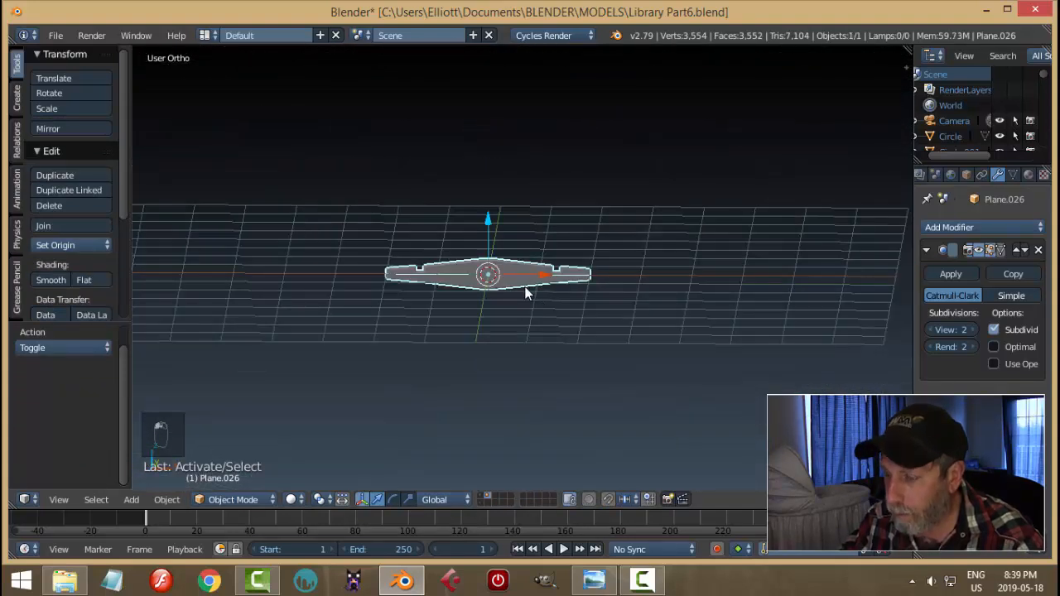
{"action": "key", "text": "KP_1"}
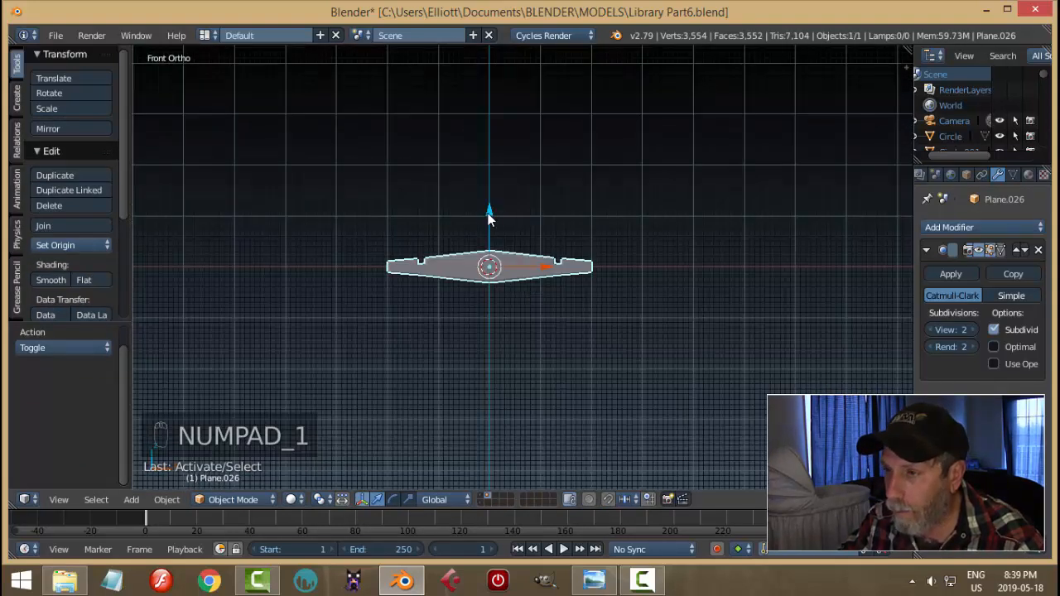
{"action": "left_click_drag", "start_coordinate": [488, 214], "coordinate": [480, 109]}
{"action": "scroll", "coordinate": [530, 180], "scroll_direction": "up", "scroll_amount": 2}
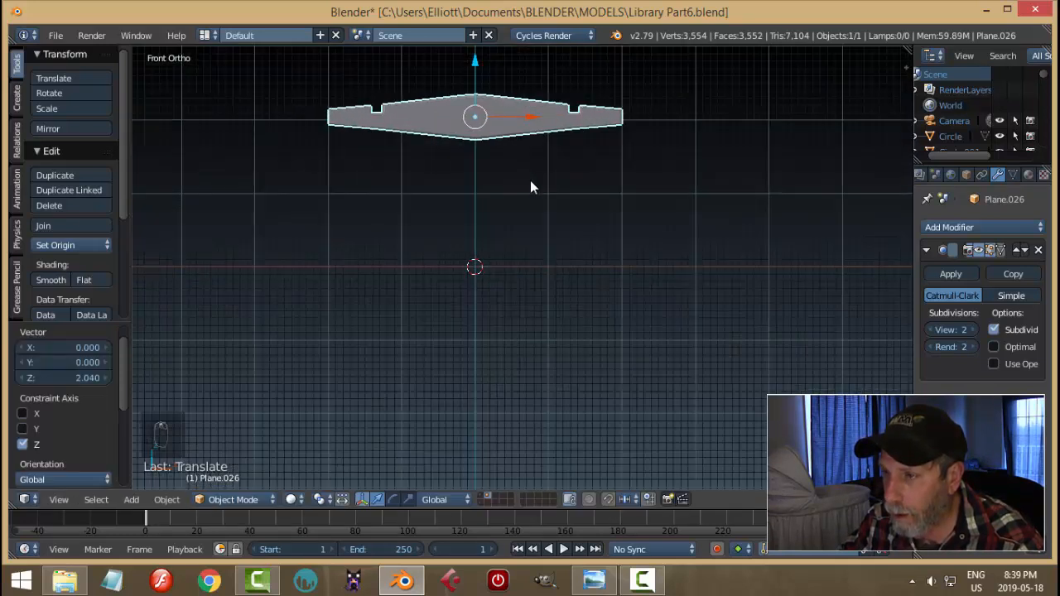
Add a cylinder mesh with 12 vertices and its cap fill type set to Nothing
{"action": "key", "text": "shift+a"}
{"action": "mouse_move", "coordinate": [542, 260]}
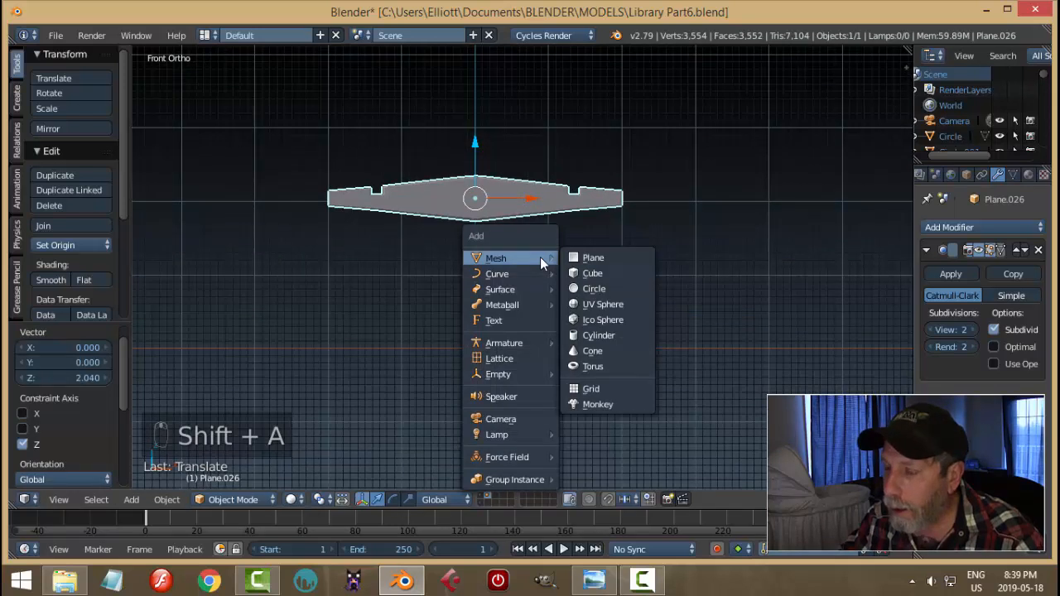
{"action": "left_click", "coordinate": [593, 335]}
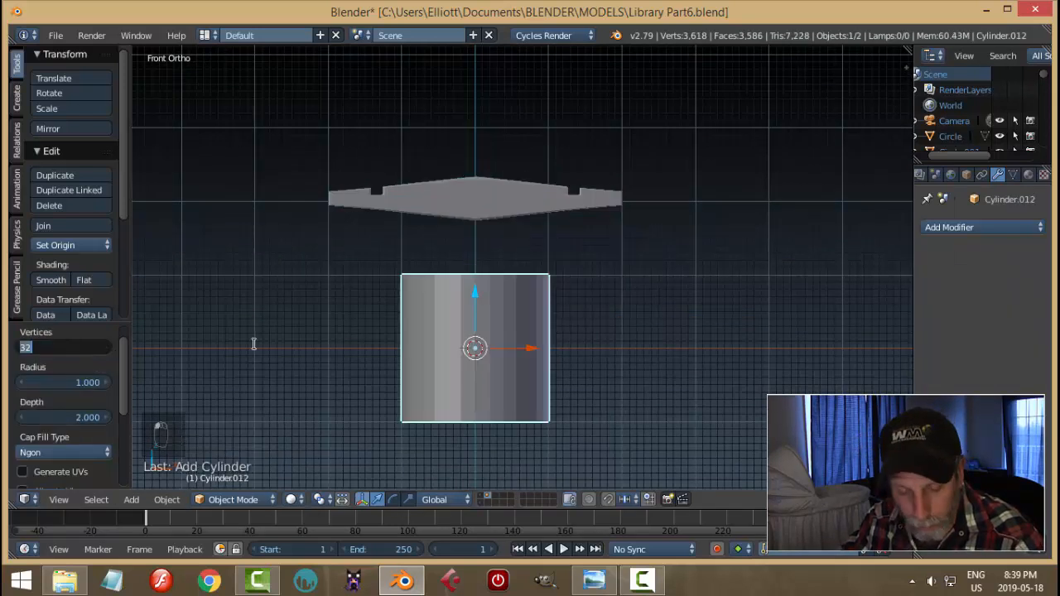
{"action": "key", "text": "Return"}
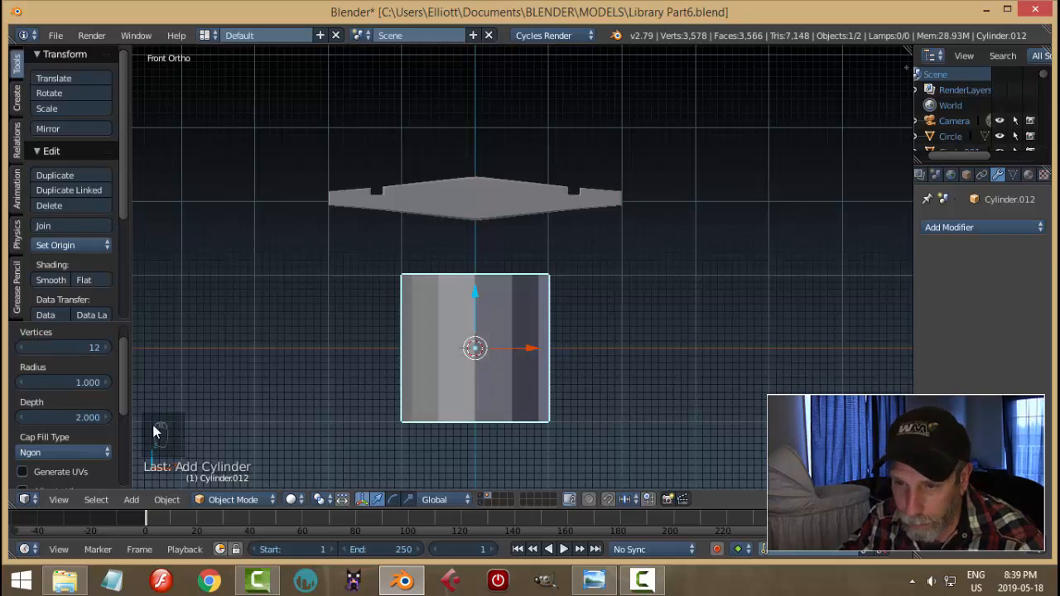
{"action": "left_click", "coordinate": [72, 452]}
{"action": "left_click", "coordinate": [74, 432]}
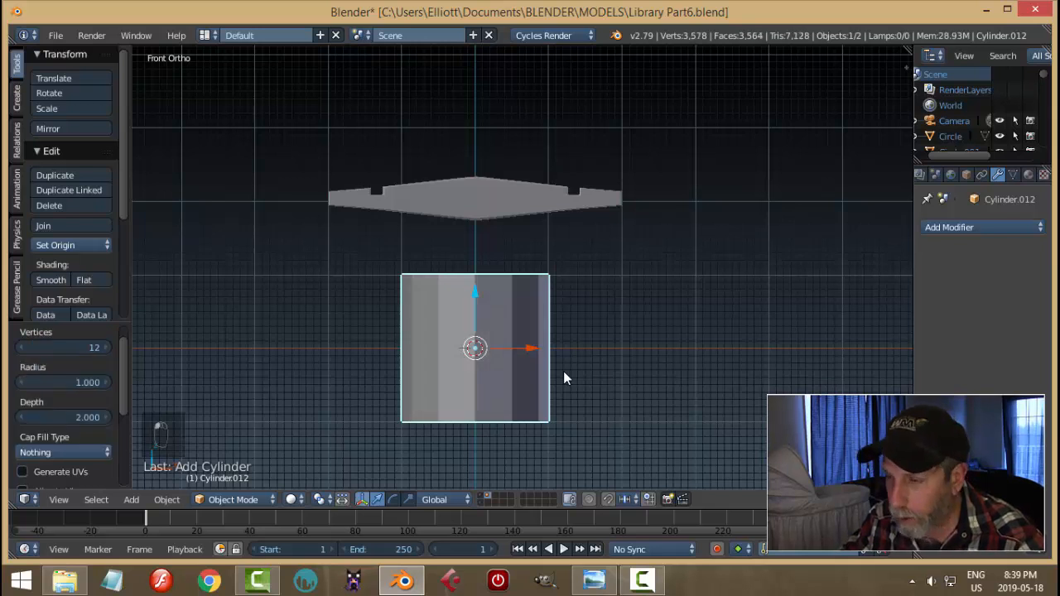
In Edit Mode, scale the cylinder to about 0.162 in X and Y, and raise it about 1.724 units along Z
{"action": "key", "text": "Tab"}
{"action": "key", "text": "s"}
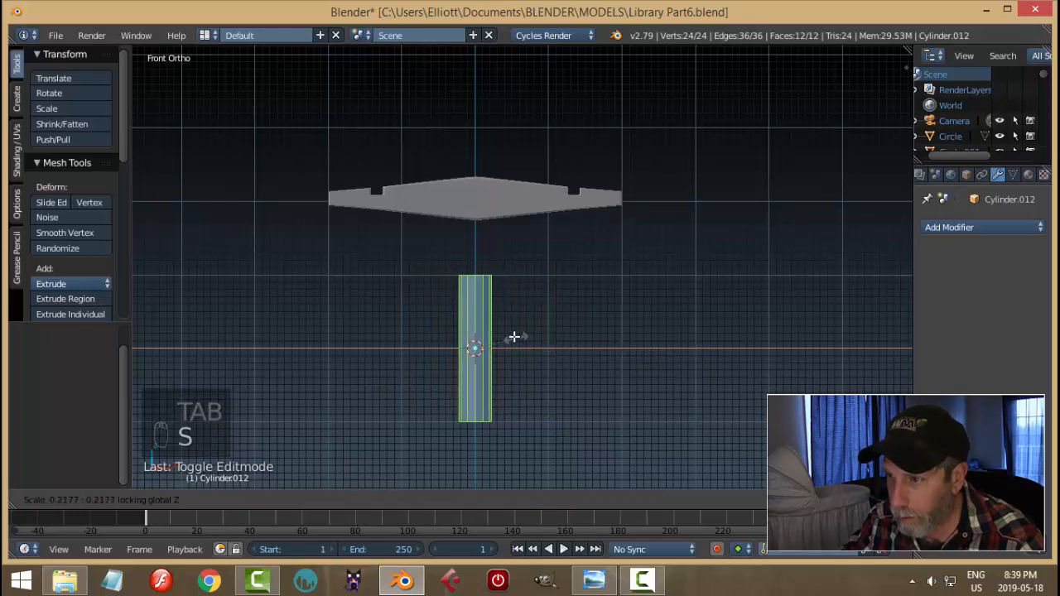
{"action": "left_click", "coordinate": [502, 332]}
{"action": "key", "text": "g"}
{"action": "key", "text": "z"}
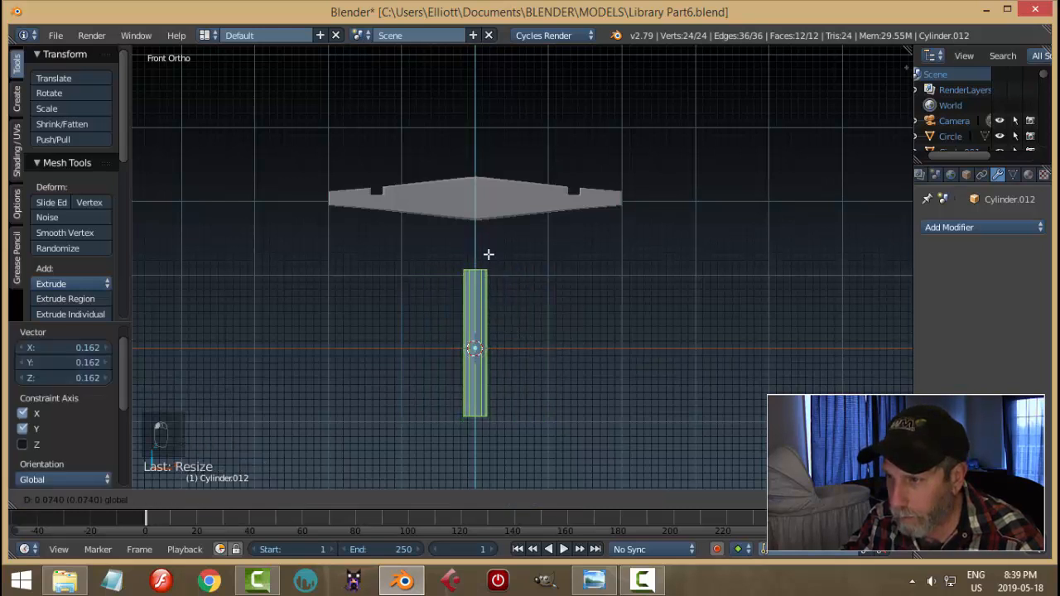
{"action": "left_click", "coordinate": [490, 170]}
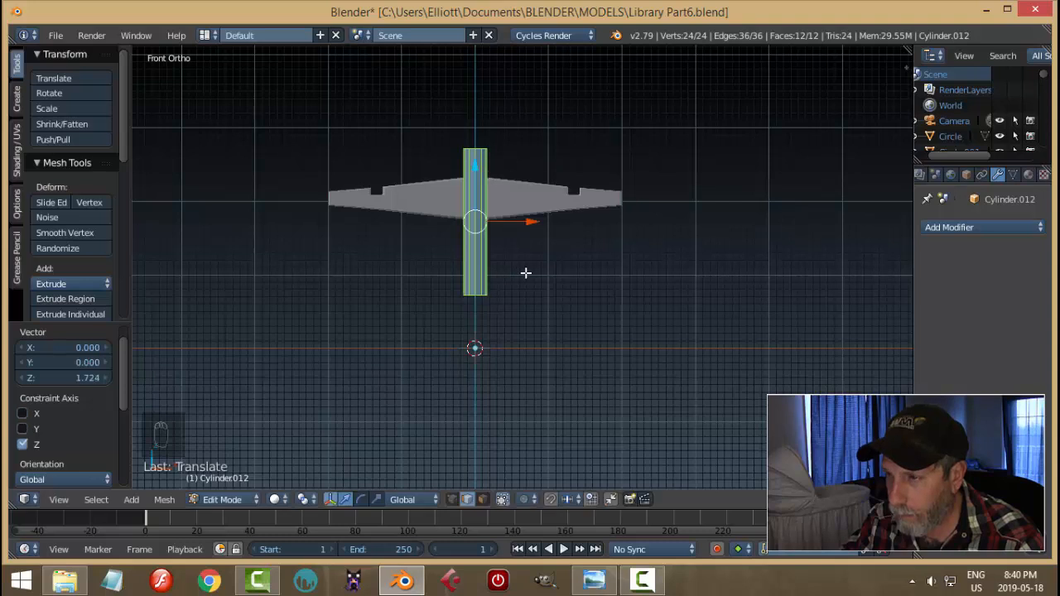
Select the cylinder's top edge loop and lower it about 0.275 units along Z to just above the strip's peak
{"action": "middle_click_drag", "start_coordinate": [525, 272], "coordinate": [566, 327]}
{"action": "scroll", "coordinate": [570, 309], "scroll_direction": "up", "scroll_amount": 2}
{"action": "middle_click_drag", "start_coordinate": [552, 272], "coordinate": [596, 379], "text": "shift"}
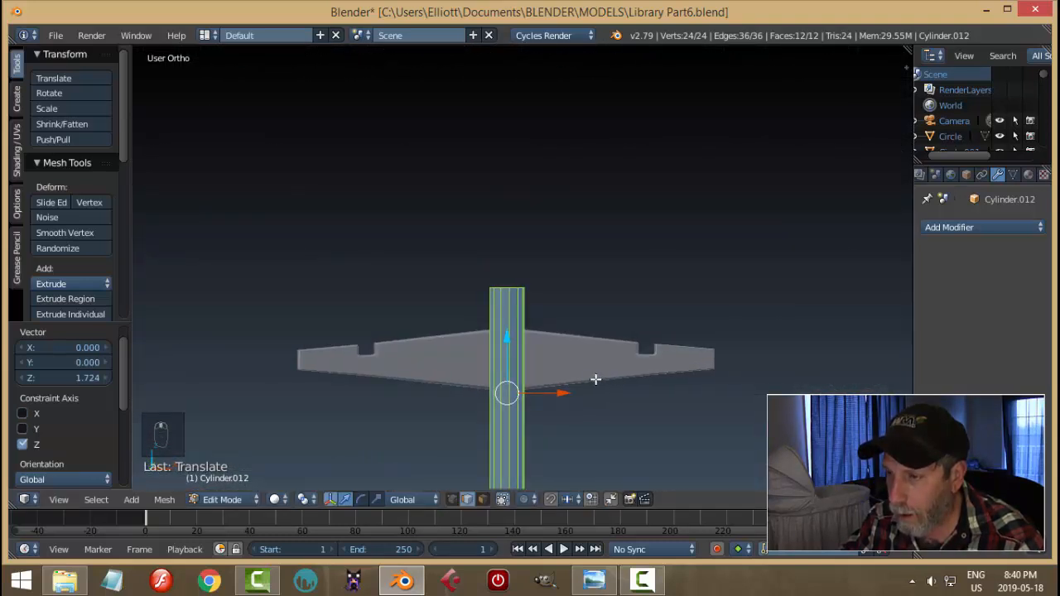
{"action": "scroll", "coordinate": [546, 339], "scroll_direction": "up", "scroll_amount": 1}
{"action": "key", "text": "a"}
{"action": "right_click", "coordinate": [513, 291], "text": "alt"}
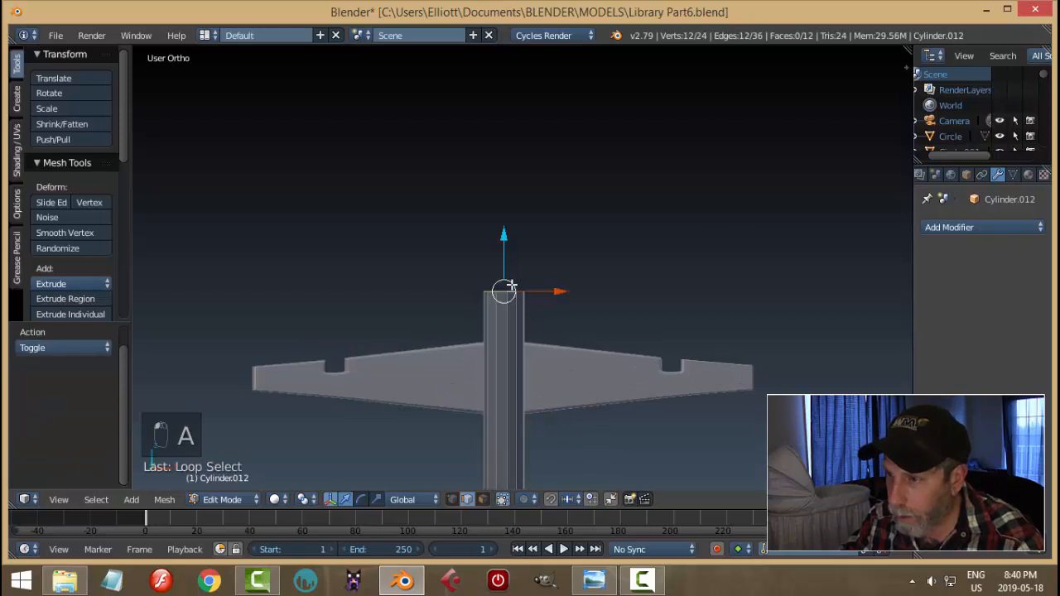
{"action": "key", "text": "g"}
{"action": "key", "text": "z"}
{"action": "left_click", "coordinate": [508, 278]}
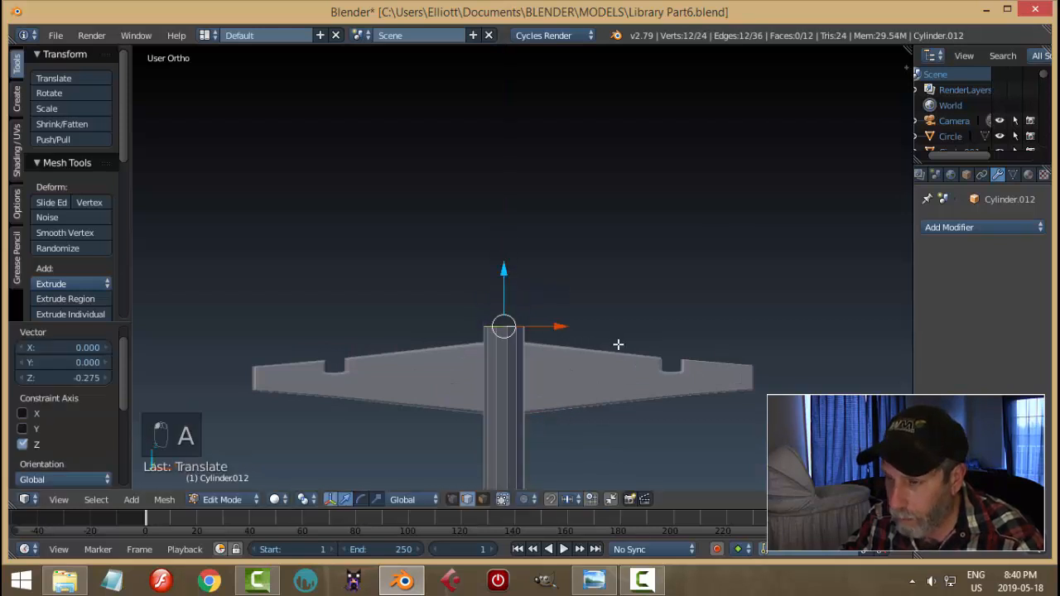
Extrude the post's top edge loop in place, scale it inward, and extrude it upward to form a short neck
{"action": "key", "text": "e"}
{"action": "right_click", "coordinate": [623, 344]}
{"action": "key", "text": "s"}
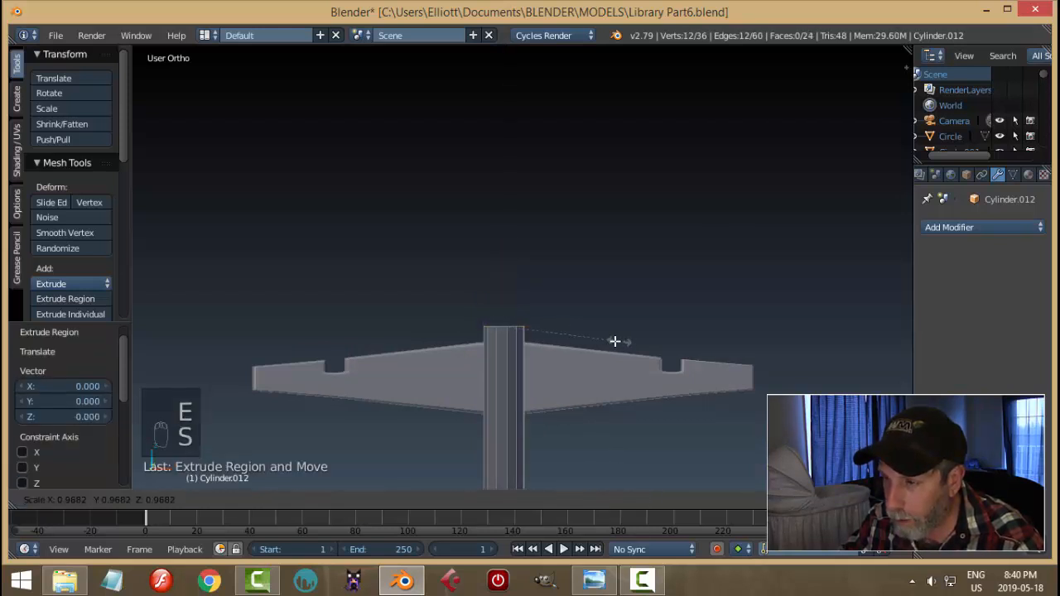
{"action": "left_click", "coordinate": [607, 337]}
{"action": "middle_click_drag", "start_coordinate": [607, 337], "coordinate": [577, 362]}
{"action": "key", "text": "s"}
{"action": "left_click", "coordinate": [574, 380]}
{"action": "key", "text": "e"}
{"action": "right_click", "coordinate": [524, 350]}
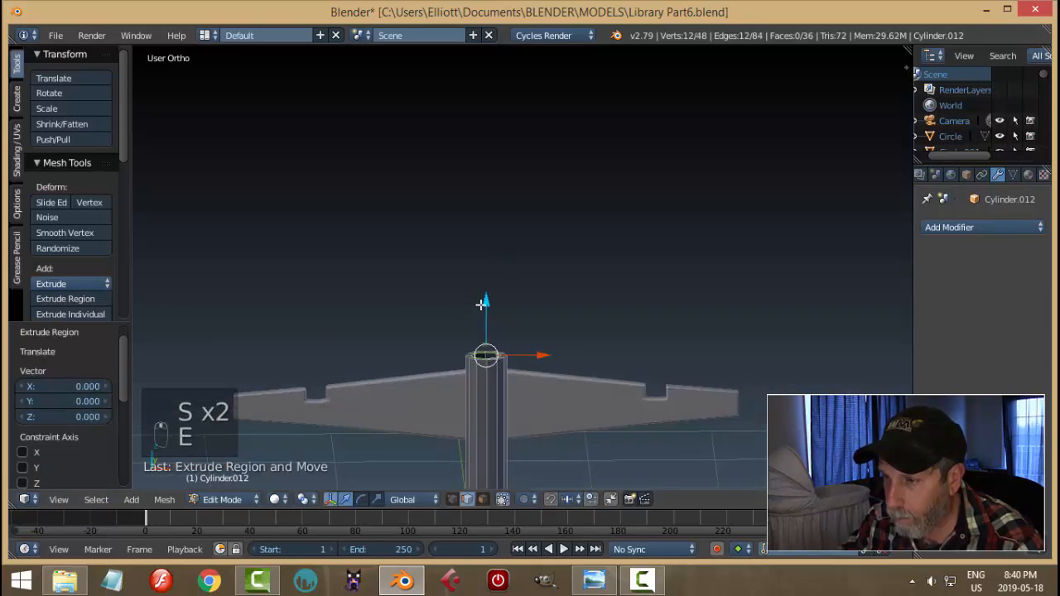
{"action": "left_click_drag", "start_coordinate": [480, 303], "coordinate": [485, 298]}
Flare the neck's top loop outward by about 1.373, extrude it up into a collar, and inset its top to about 0.396 scale
{"action": "key", "text": "e"}
{"action": "right_click", "coordinate": [610, 339]}
{"action": "key", "text": "s"}
{"action": "left_click", "coordinate": [589, 345]}
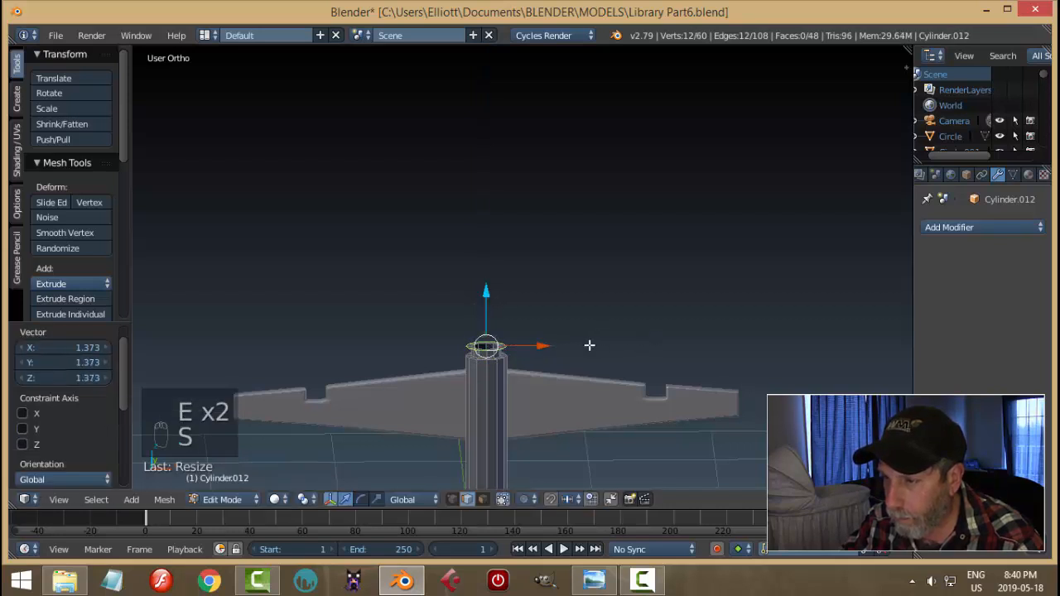
{"action": "key", "text": "e"}
{"action": "left_click_drag", "start_coordinate": [488, 278], "coordinate": [488, 283]}
{"action": "key", "text": "s"}
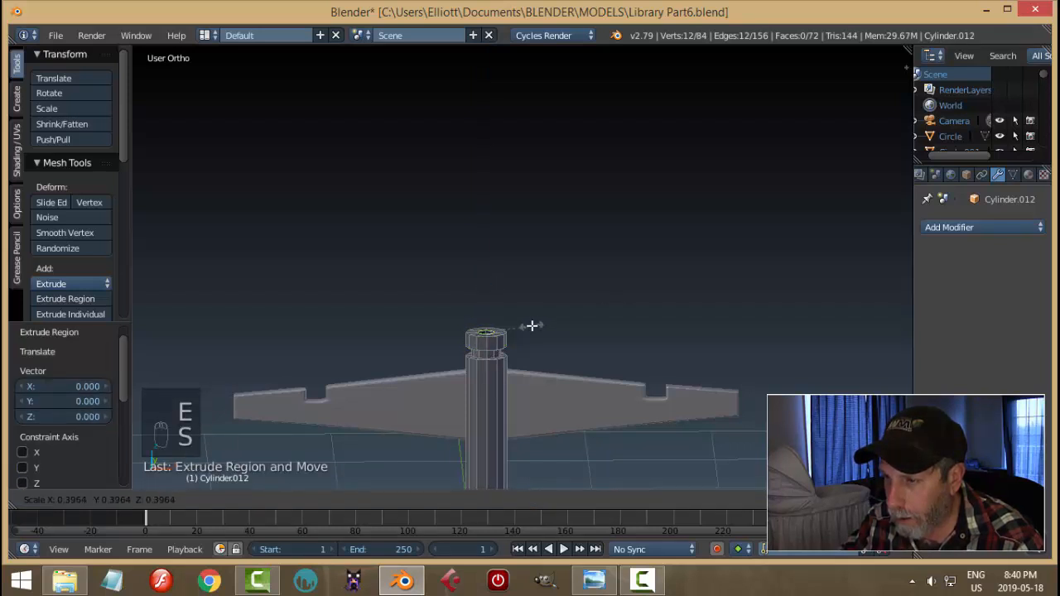
{"action": "left_click", "coordinate": [532, 326]}
Extrude the collar's inner loop up into a thin stem, and extrude its top outward to about 3.098 scale as a rim
{"action": "key", "text": "e"}
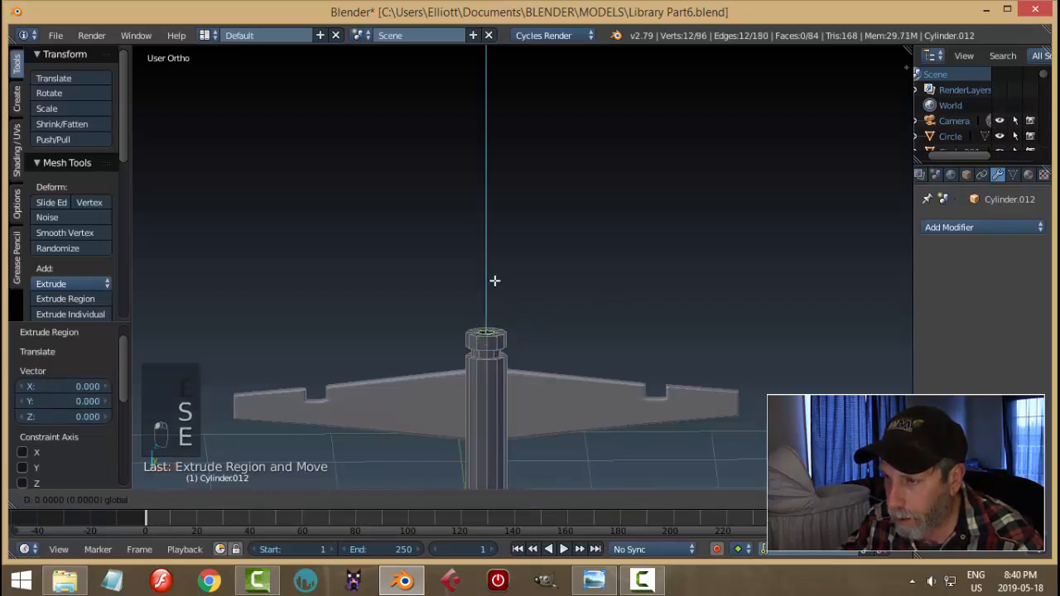
{"action": "left_click", "coordinate": [525, 280]}
{"action": "key", "text": "e"}
{"action": "right_click", "coordinate": [534, 283]}
{"action": "key", "text": "s"}
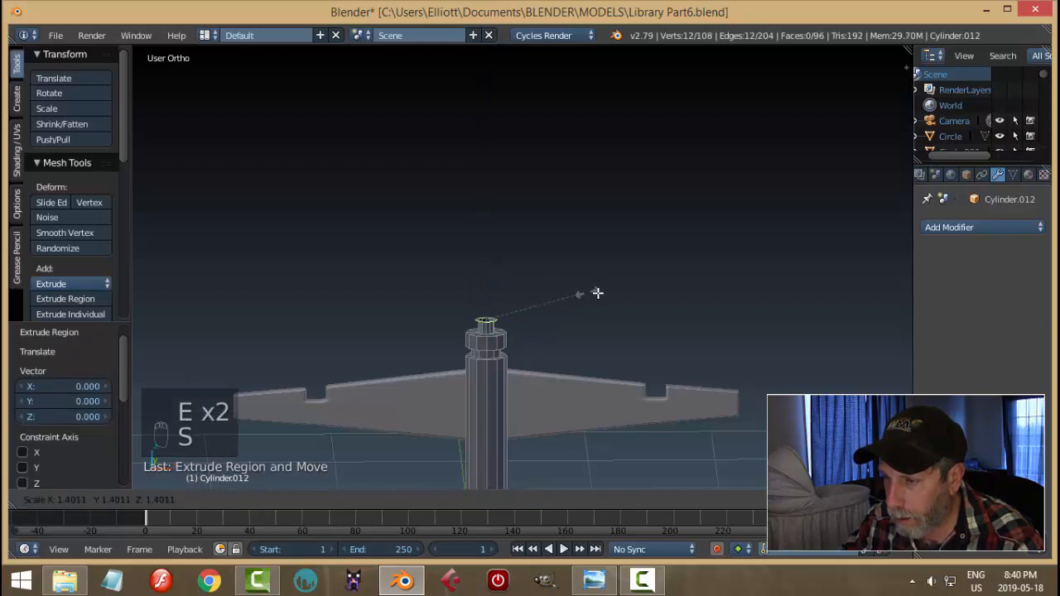
{"action": "left_click", "coordinate": [714, 303]}
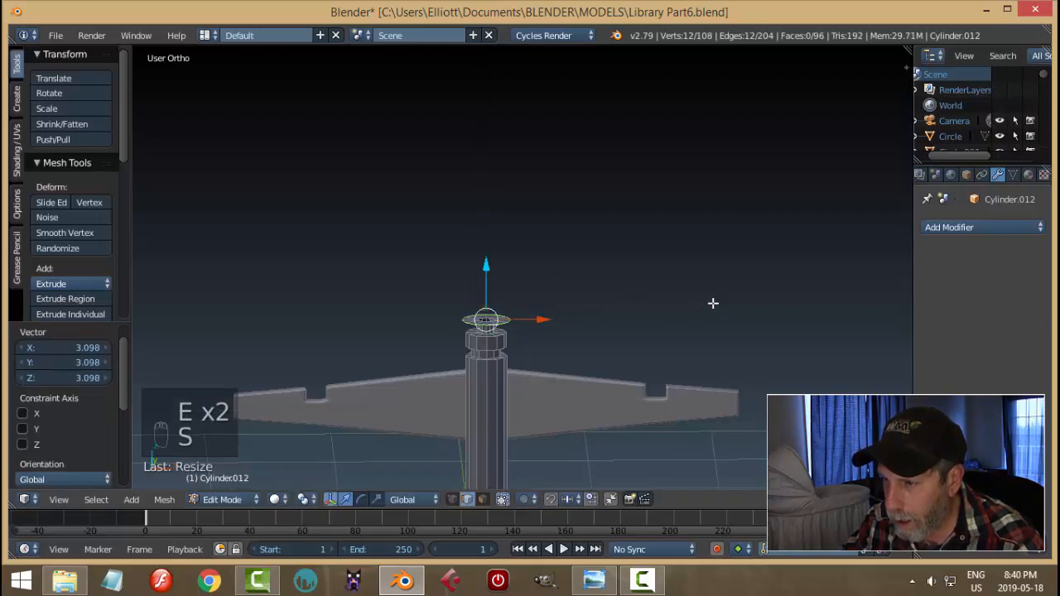
{"action": "middle_click_drag", "start_coordinate": [623, 360], "coordinate": [670, 356]}
{"action": "scroll", "coordinate": [653, 372], "scroll_direction": "up", "scroll_amount": 4}
Extrude the rim upward into a thin cap disc, and inset its top loop to about 0.632 scale
{"action": "key", "text": "e"}
{"action": "right_click", "coordinate": [671, 355]}
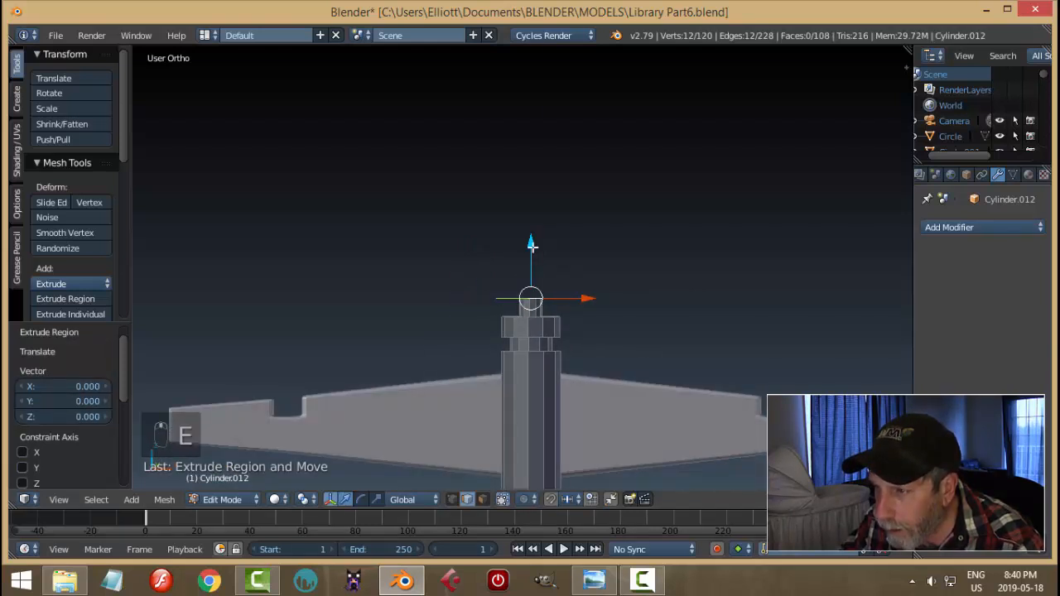
{"action": "left_click_drag", "start_coordinate": [531, 245], "coordinate": [531, 237]}
{"action": "key", "text": "e"}
{"action": "right_click", "coordinate": [653, 277]}
{"action": "key", "text": "s"}
{"action": "left_click", "coordinate": [610, 285]}
{"action": "middle_click_drag", "start_coordinate": [676, 295], "coordinate": [674, 308]}
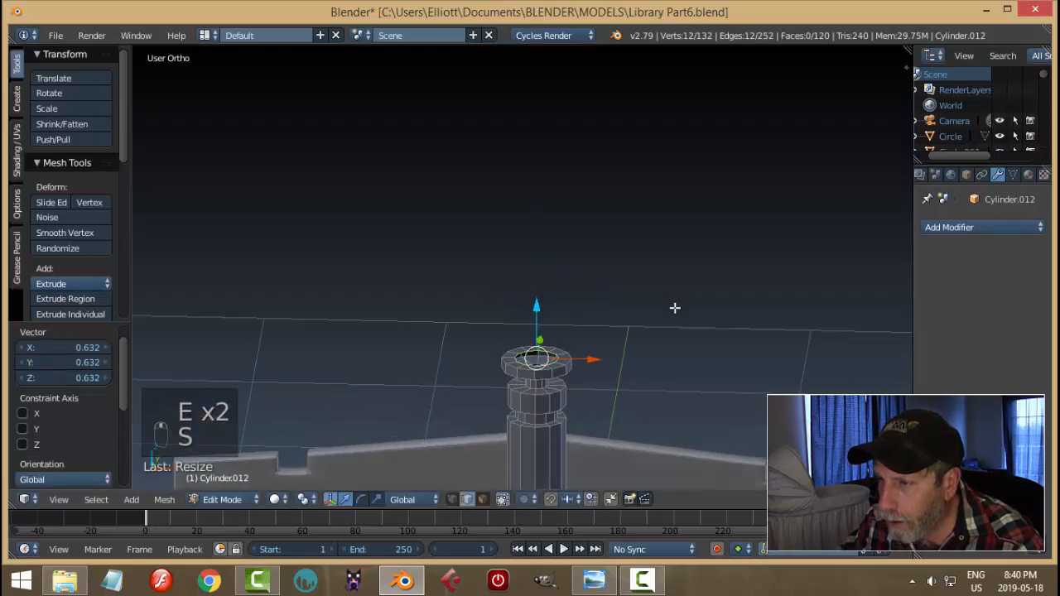
Close the opening in the cap's top with Grid Fill at a span of 2
{"action": "left_click", "coordinate": [162, 501]}
{"action": "mouse_move", "coordinate": [203, 267]}
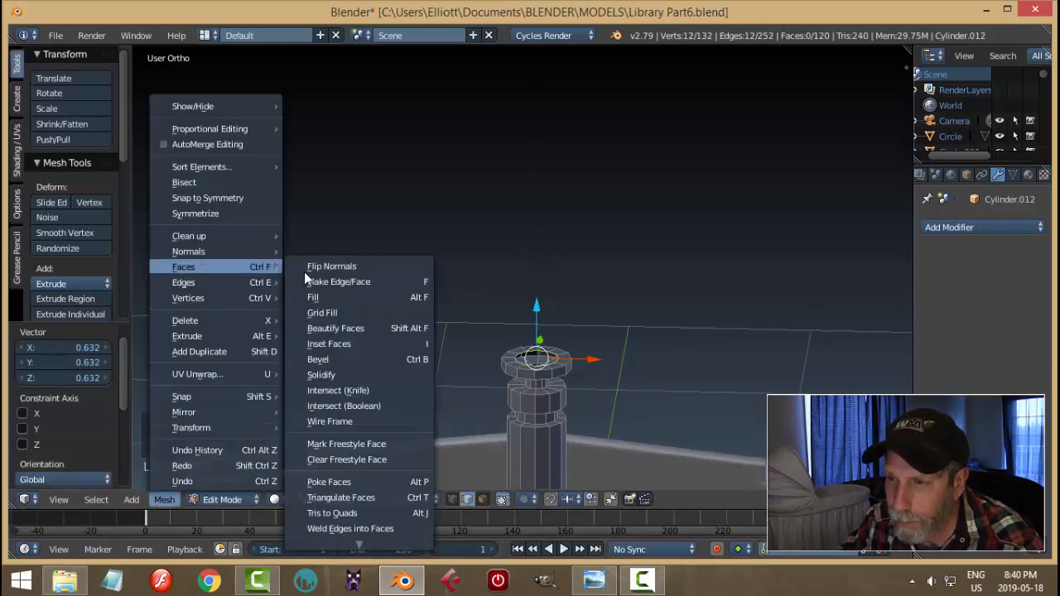
{"action": "left_click", "coordinate": [325, 313]}
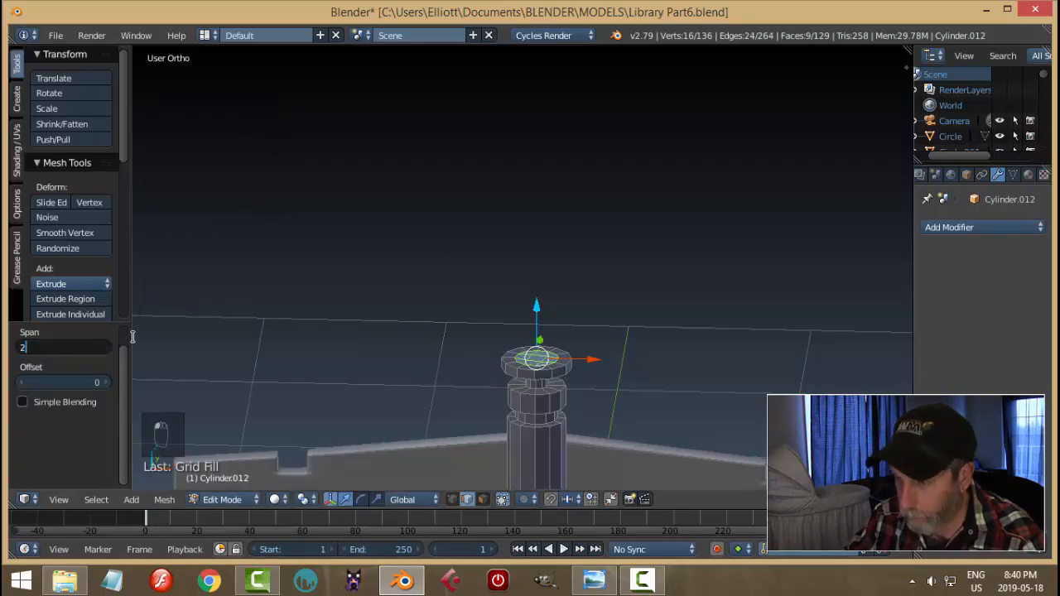
{"action": "type", "text": "2"}
{"action": "key", "text": "Return"}
{"action": "key", "text": "a"}
Select the post's bottom edge loop and move it along Z to the ground grid, with a final adjustment of -0.053
{"action": "scroll", "coordinate": [586, 372], "scroll_direction": "down", "scroll_amount": 5}
{"action": "middle_click_drag", "start_coordinate": [596, 386], "coordinate": [585, 290], "text": "shift"}
{"action": "scroll", "coordinate": [577, 344], "scroll_direction": "up", "scroll_amount": 1}
{"action": "middle_click_drag", "start_coordinate": [577, 344], "coordinate": [513, 346]}
{"action": "right_click", "coordinate": [525, 330], "text": "alt"}
{"action": "left_click_drag", "start_coordinate": [511, 286], "coordinate": [579, 367]}
{"action": "middle_click_drag", "start_coordinate": [580, 367], "coordinate": [567, 346], "text": "shift"}
{"action": "left_click_drag", "start_coordinate": [501, 319], "coordinate": [500, 324]}
{"action": "middle_click_drag", "start_coordinate": [563, 367], "coordinate": [558, 337], "text": "shift"}
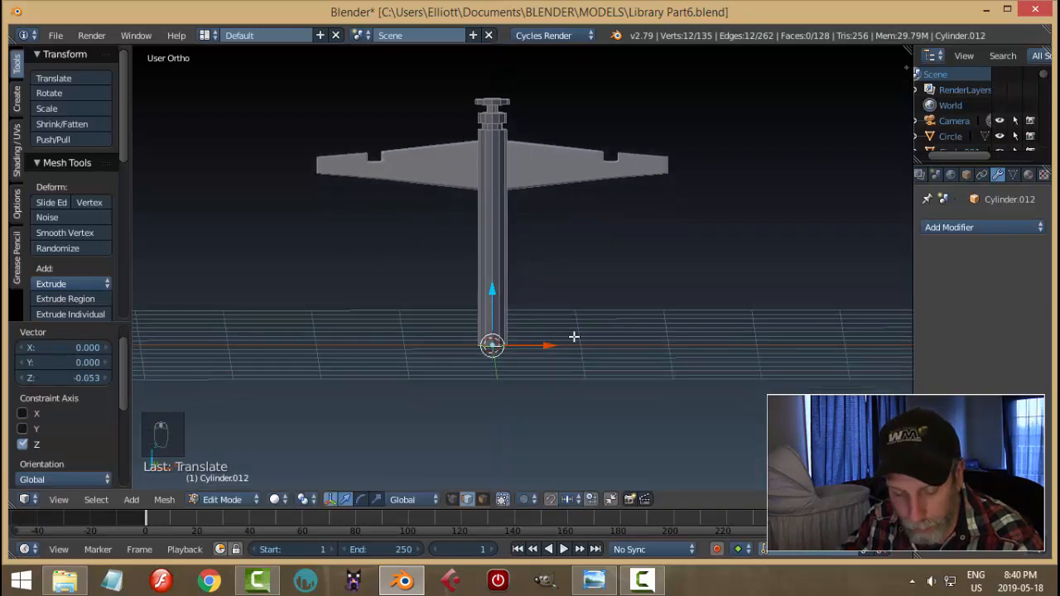
Extrude the bottom loop outward to about 1.55 scale, and extrude it down into a short foot ring
{"action": "key", "text": "e"}
{"action": "key", "text": "s"}
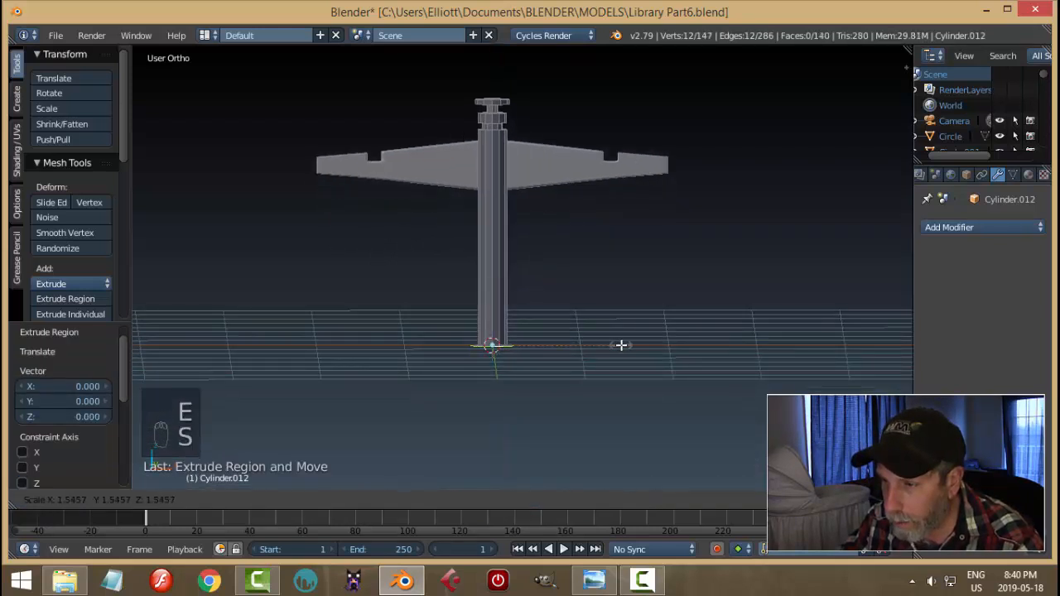
{"action": "left_click", "coordinate": [621, 344]}
{"action": "key", "text": "e"}
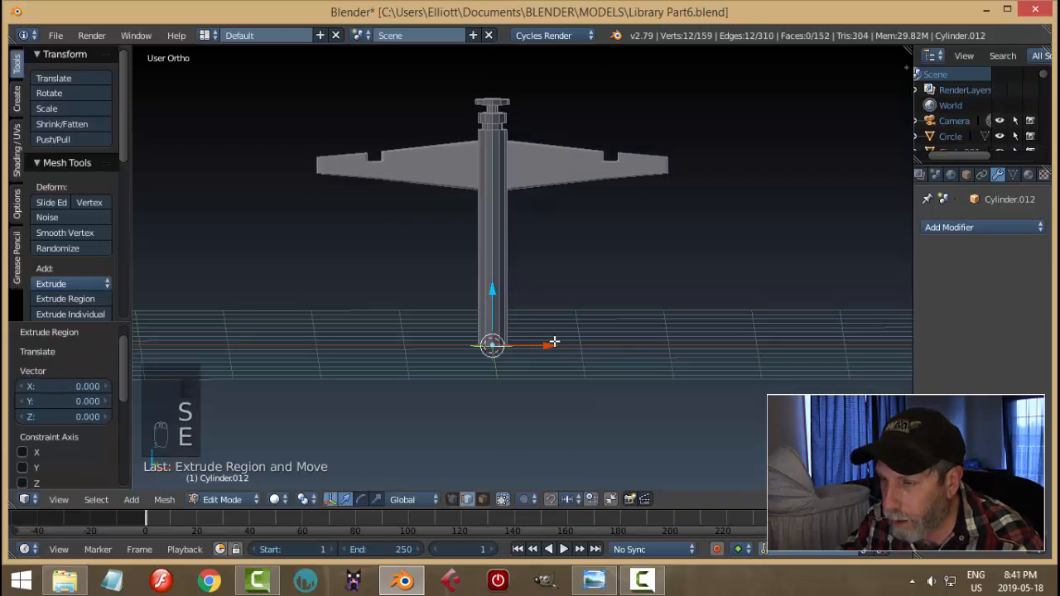
{"action": "left_click", "coordinate": [492, 306]}
Extrude the foot ring's lower loop outward to about 3.054 scale, and extrude it down into a wide base disc
{"action": "key", "text": "e"}
{"action": "right_click", "coordinate": [580, 325]}
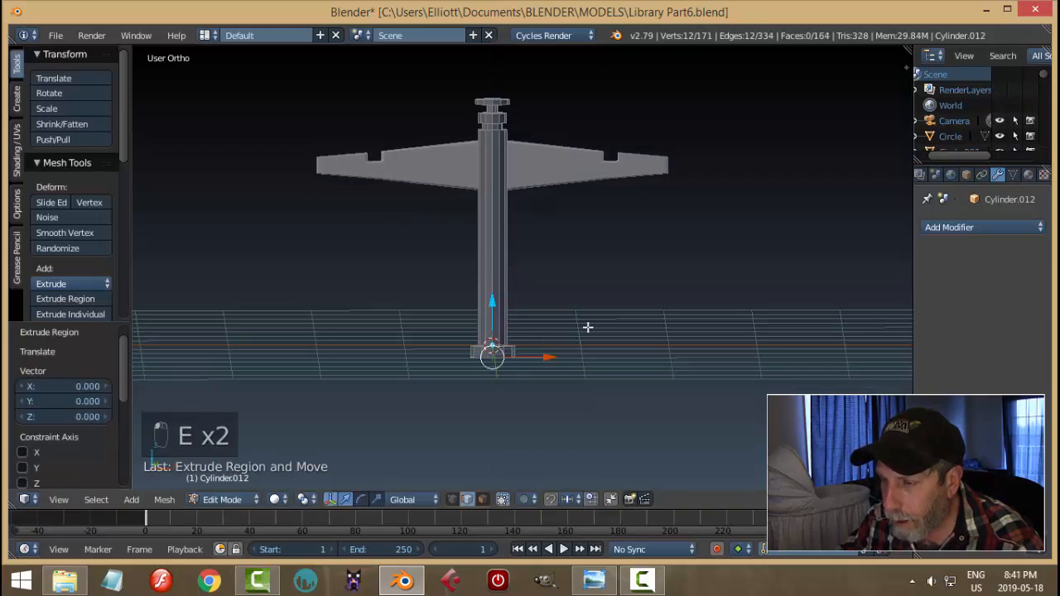
{"action": "key", "text": "s"}
{"action": "left_click", "coordinate": [796, 332]}
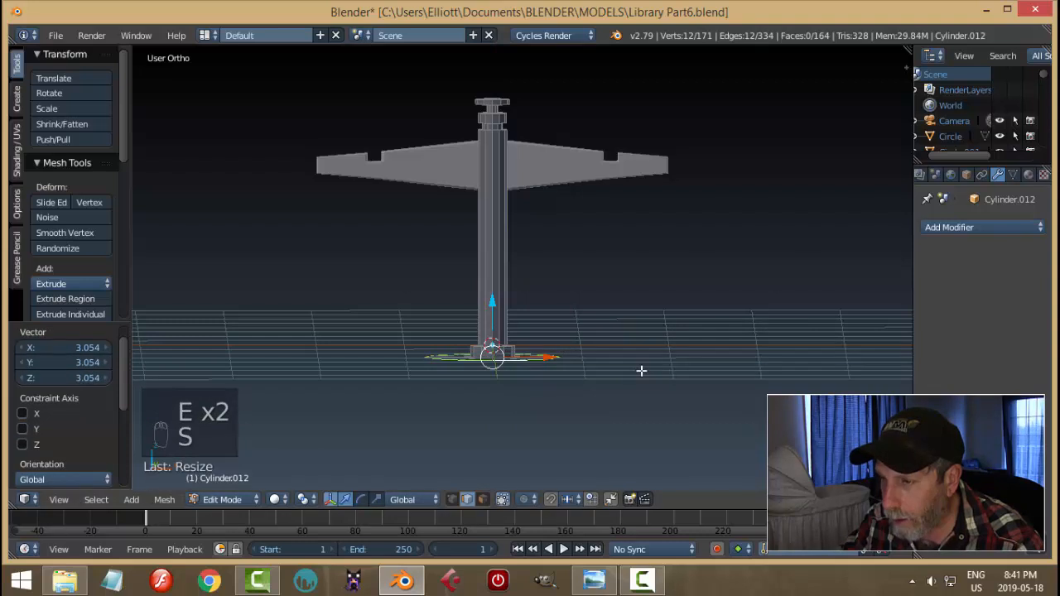
{"action": "key", "text": "e"}
{"action": "right_click", "coordinate": [590, 357]}
{"action": "left_click_drag", "start_coordinate": [488, 305], "coordinate": [604, 340]}
{"action": "key", "text": "a"}
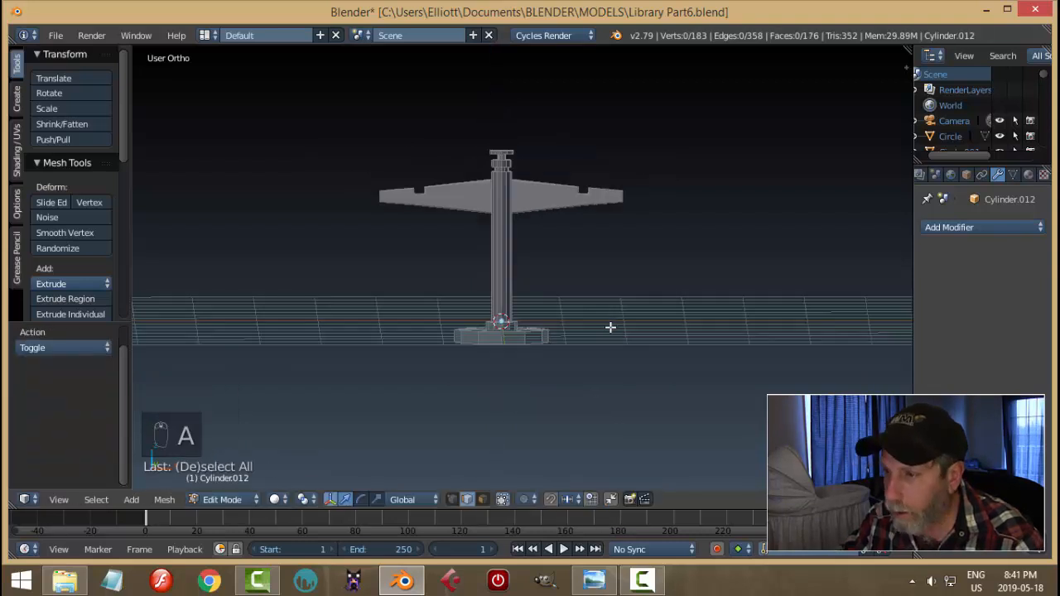
Bevel the outer edge loops of the cap disc, the collar and the post's top by about 0.013 with 2 segments
{"action": "middle_click_drag", "start_coordinate": [610, 326], "coordinate": [606, 369]}
{"action": "scroll", "coordinate": [606, 369], "scroll_direction": "up", "scroll_amount": 2}
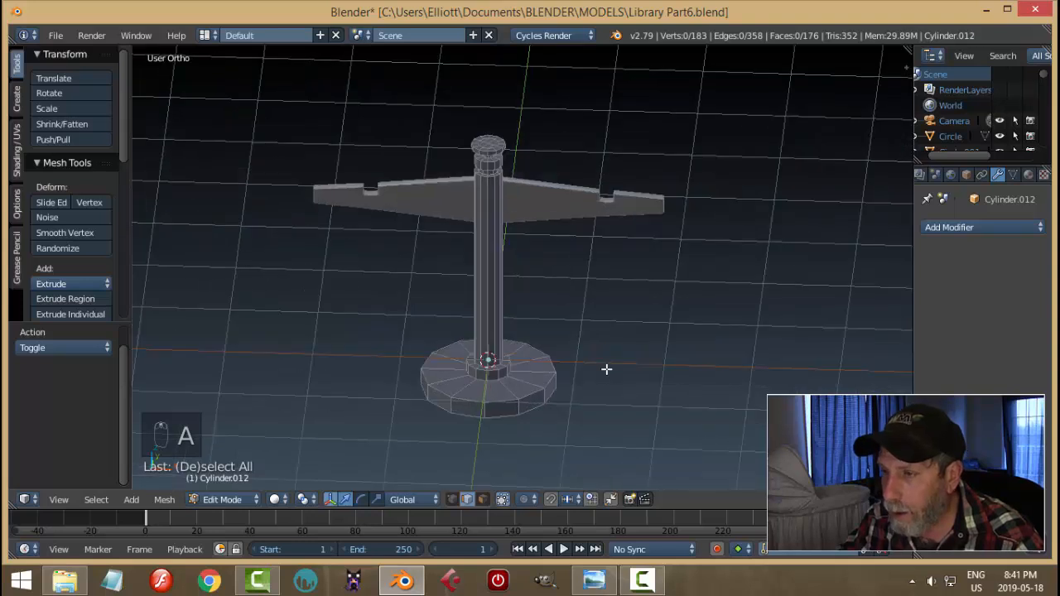
{"action": "middle_click_drag", "start_coordinate": [518, 260], "coordinate": [547, 334]}
{"action": "scroll", "coordinate": [532, 286], "scroll_direction": "up", "scroll_amount": 7}
{"action": "middle_click_drag", "start_coordinate": [476, 229], "coordinate": [494, 324], "text": "shift"}
{"action": "left_click_drag", "start_coordinate": [497, 264], "coordinate": [505, 373], "text": "shift"}
{"action": "scroll", "coordinate": [490, 333], "scroll_direction": "up", "scroll_amount": 3}
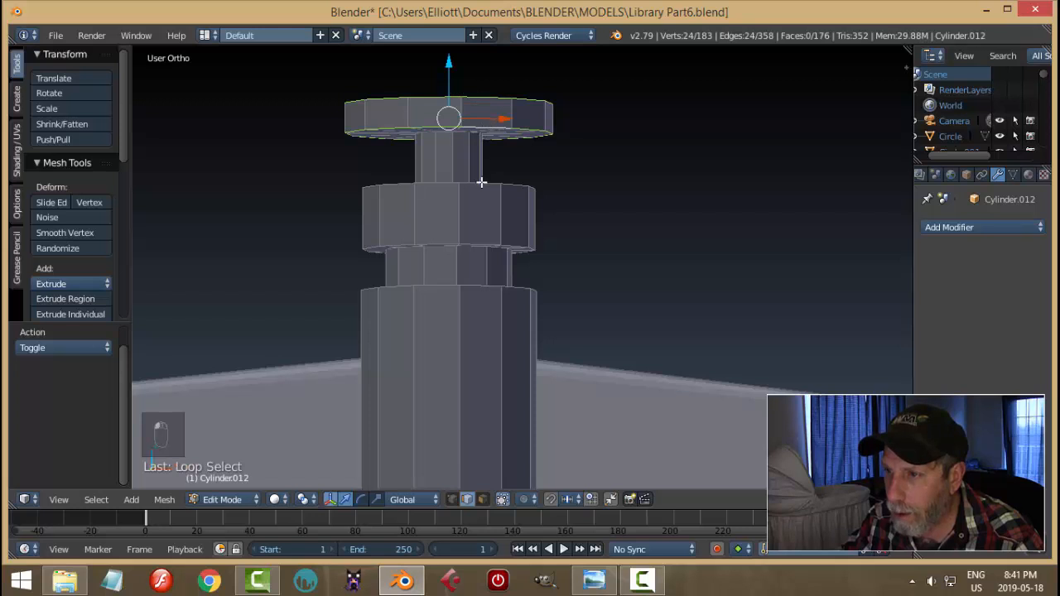
{"action": "scroll", "coordinate": [473, 280], "scroll_direction": "down", "scroll_amount": 5, "text": "shift"}
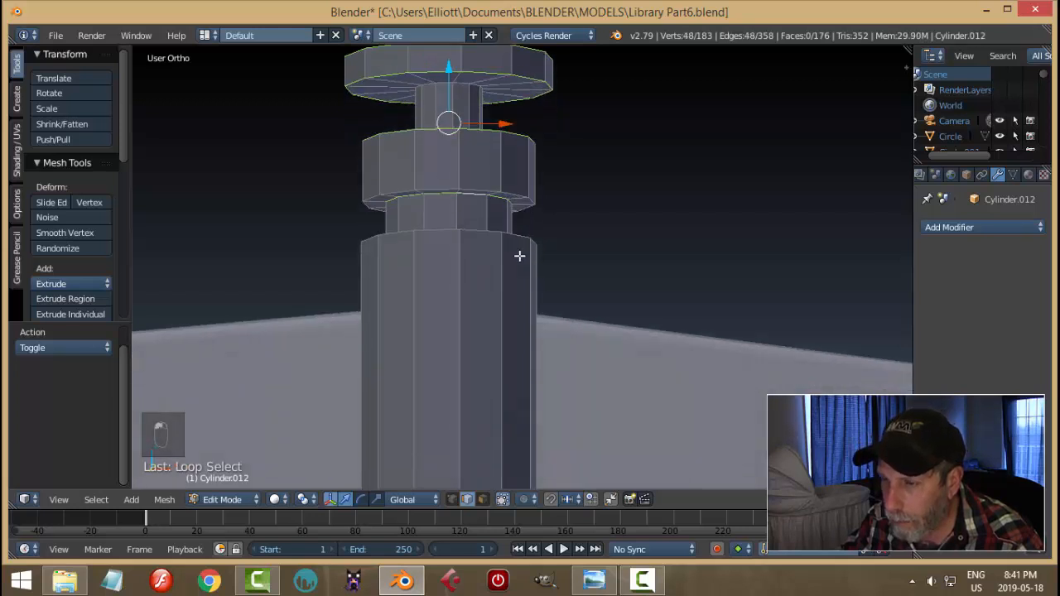
{"action": "key", "text": "ctrl+z"}
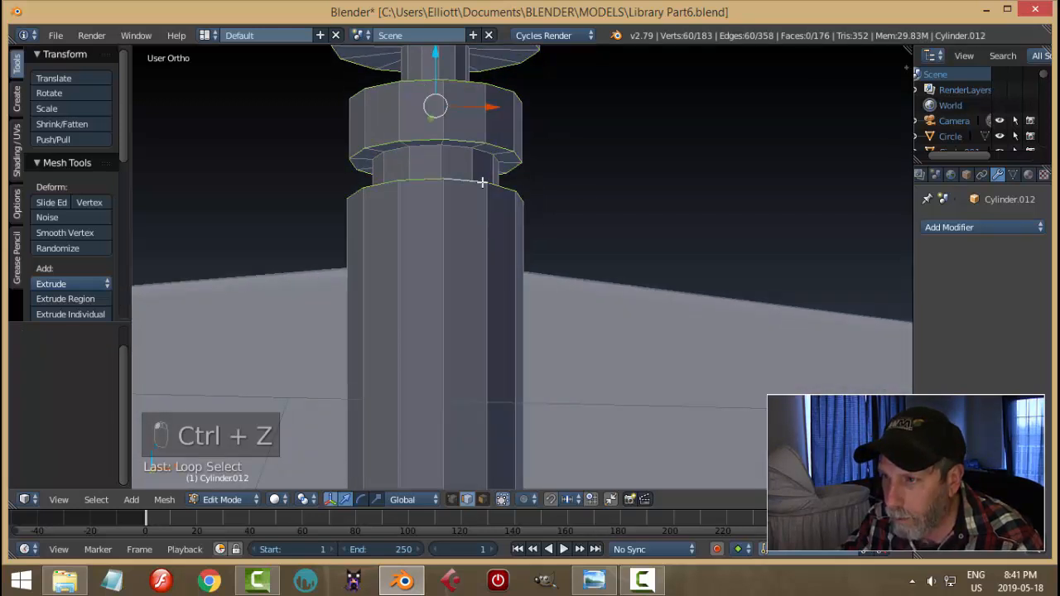
{"action": "key", "text": "ctrl+b"}
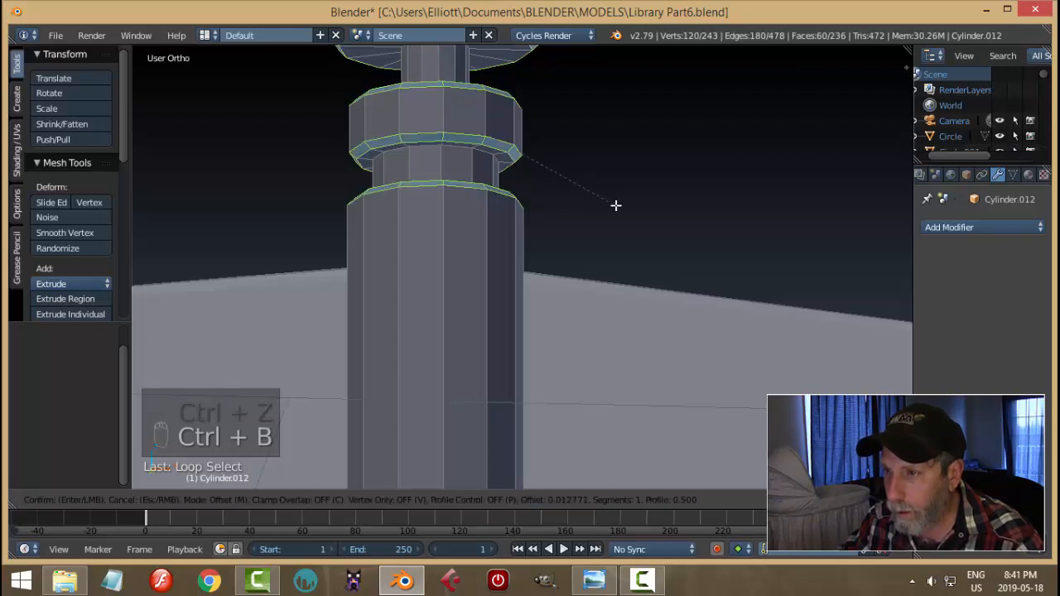
{"action": "scroll", "coordinate": [615, 205], "scroll_direction": "up", "scroll_amount": 1}
{"action": "left_click", "coordinate": [615, 206]}
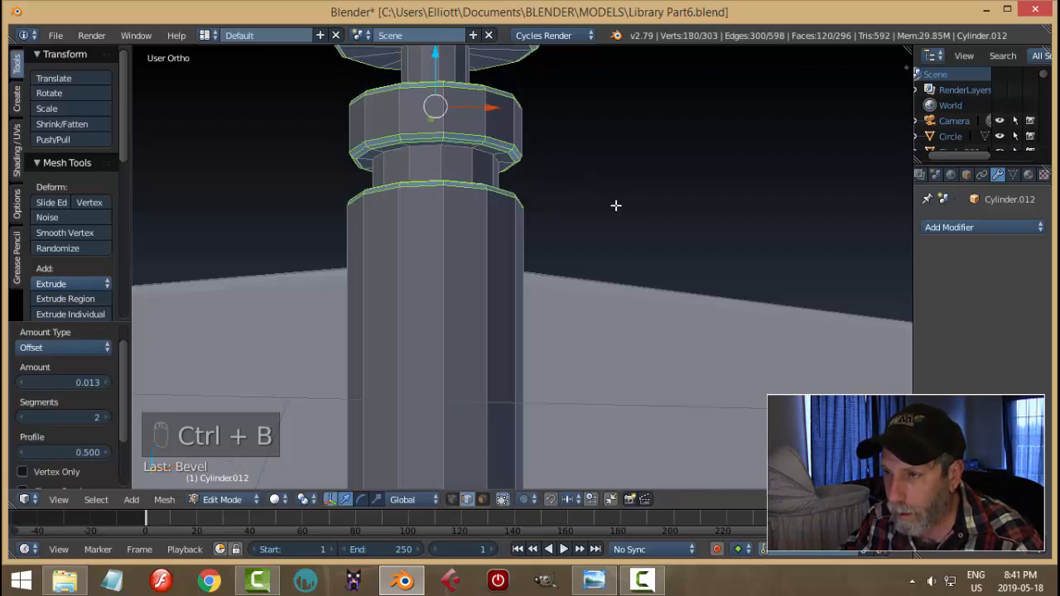
In face select mode, select the lower neck's four front faces and extrude them about -0.413 along Y
{"action": "key", "text": "a"}
{"action": "scroll", "coordinate": [591, 249], "scroll_direction": "down", "scroll_amount": 3}
{"action": "scroll", "coordinate": [593, 310], "scroll_direction": "down", "scroll_amount": 2}
{"action": "middle_click_drag", "start_coordinate": [593, 309], "coordinate": [549, 272]}
{"action": "scroll", "coordinate": [548, 272], "scroll_direction": "up", "scroll_amount": 2}
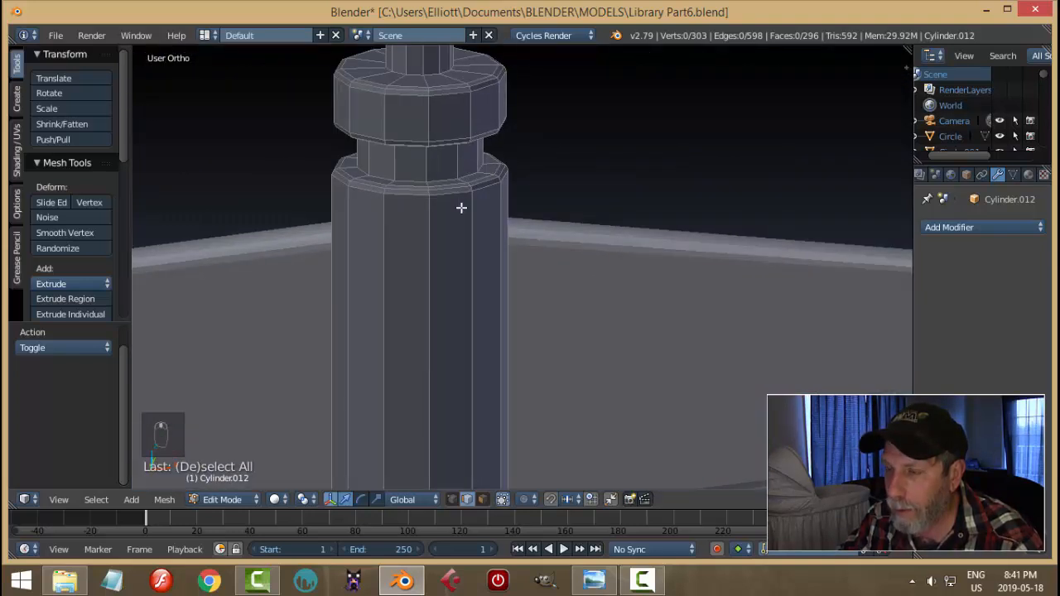
{"action": "key", "text": "ctrl+Tab"}
{"action": "left_click", "coordinate": [428, 214]}
{"action": "right_click", "coordinate": [409, 160]}
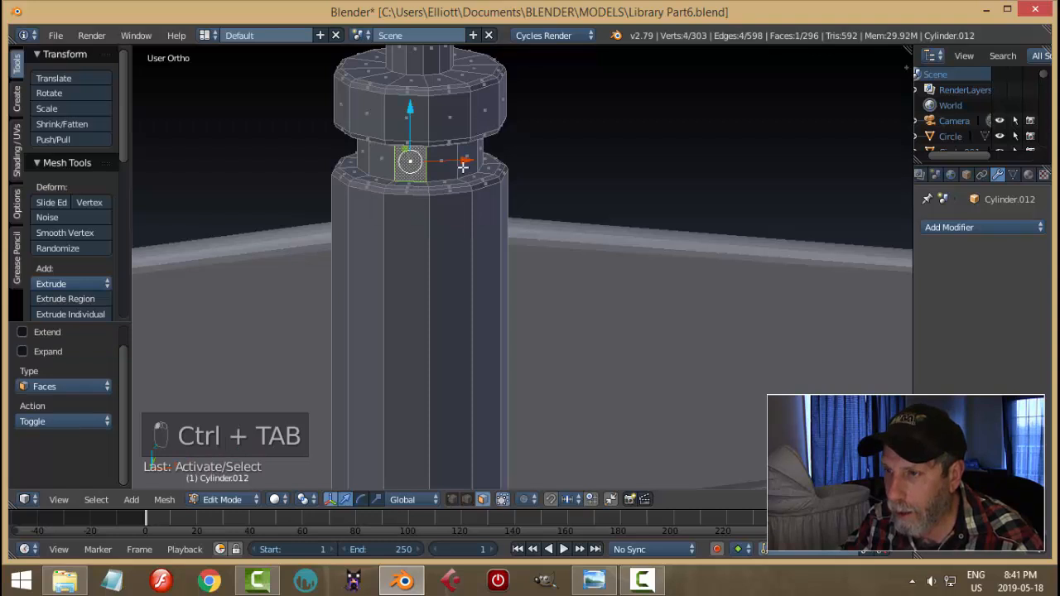
{"action": "key", "text": "KP_1"}
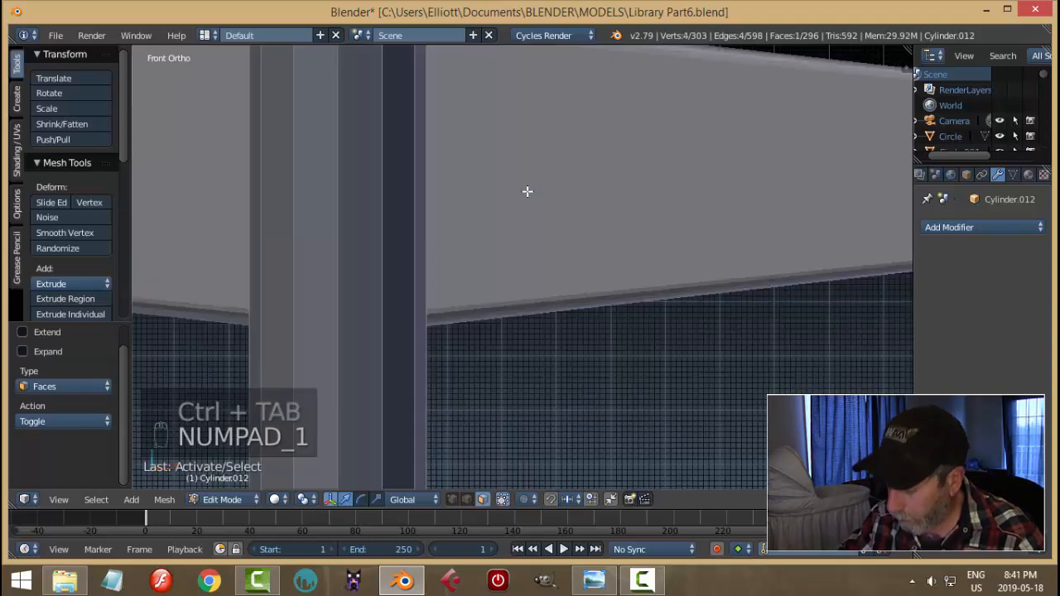
{"action": "key", "text": "KP_Decimal"}
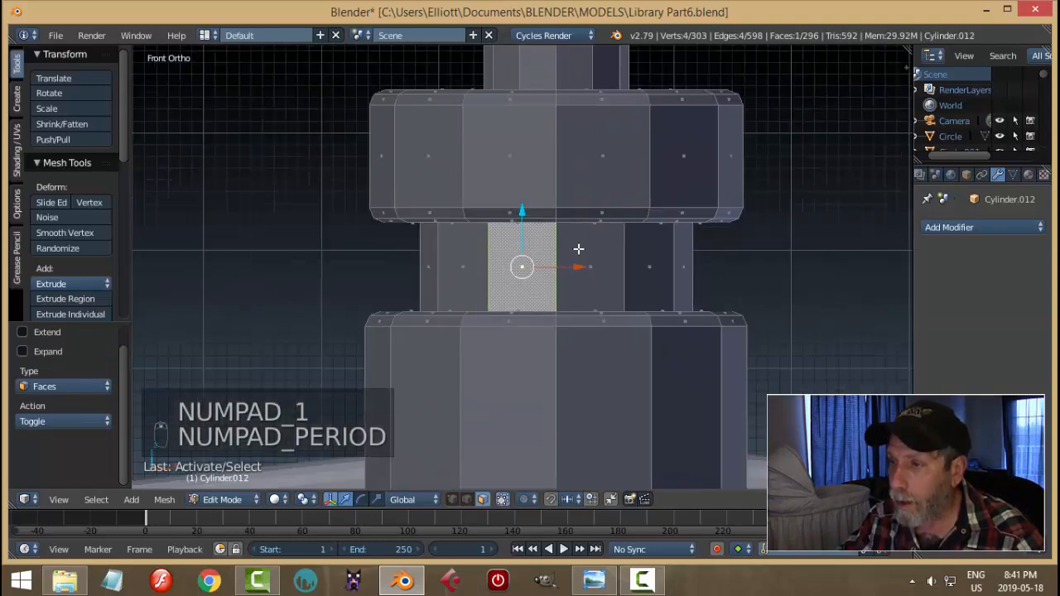
{"action": "right_click", "coordinate": [584, 243], "text": "shift"}
{"action": "right_click", "coordinate": [651, 241], "text": "shift"}
{"action": "right_click", "coordinate": [466, 260], "text": "shift"}
{"action": "scroll", "coordinate": [466, 255], "scroll_direction": "down", "scroll_amount": 4}
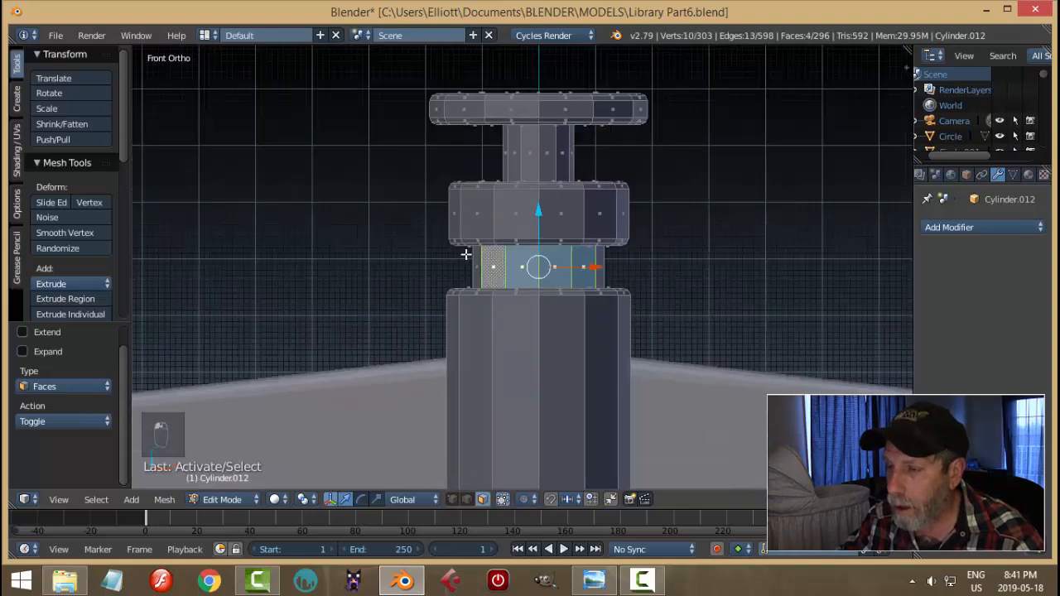
{"action": "middle_click_drag", "start_coordinate": [466, 255], "coordinate": [629, 276]}
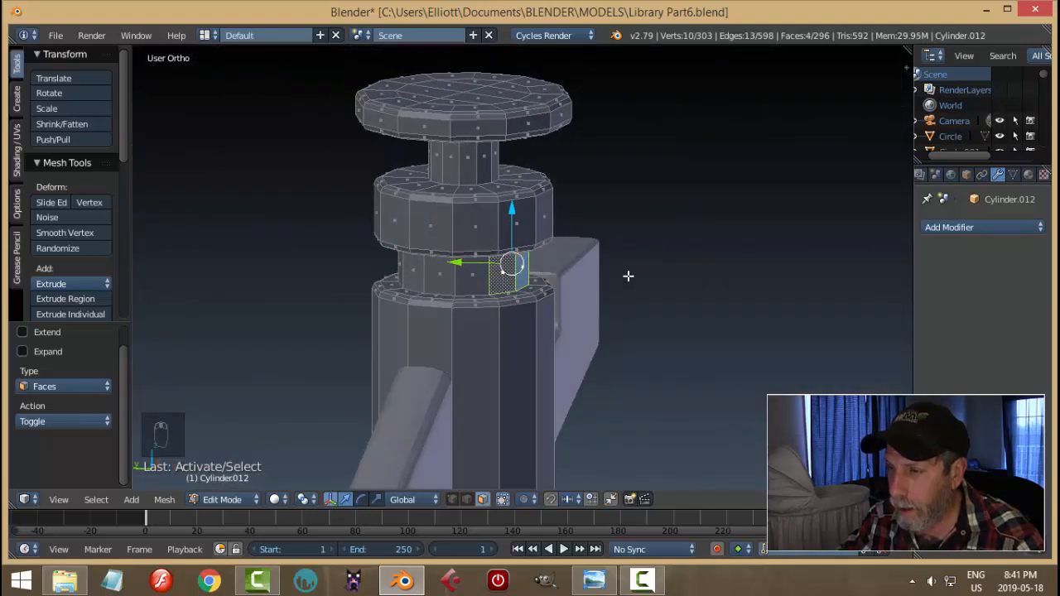
{"action": "key", "text": "e"}
{"action": "right_click", "coordinate": [491, 263]}
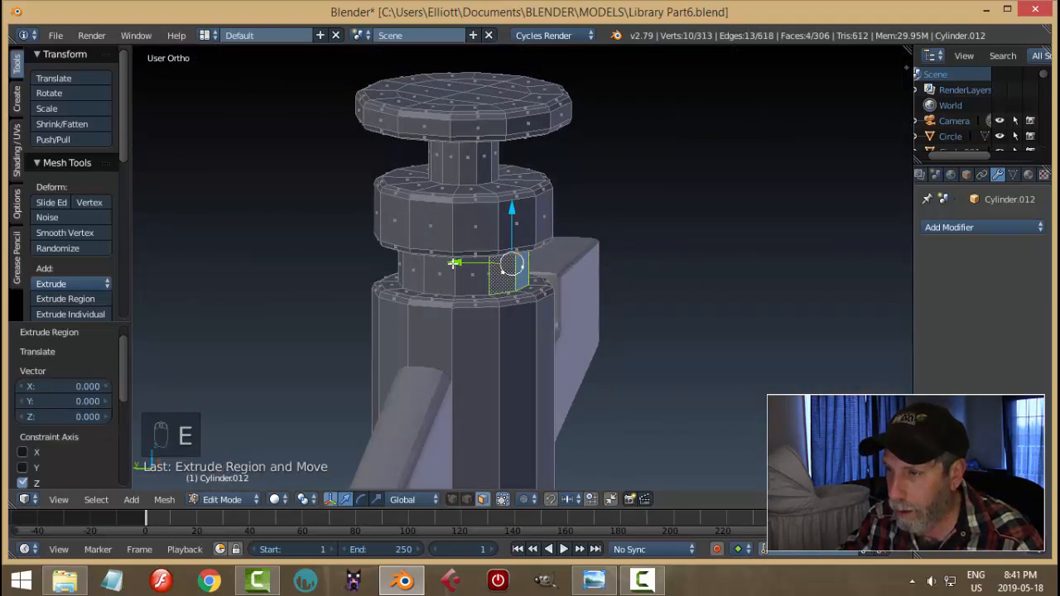
{"action": "left_click_drag", "start_coordinate": [454, 263], "coordinate": [748, 272]}
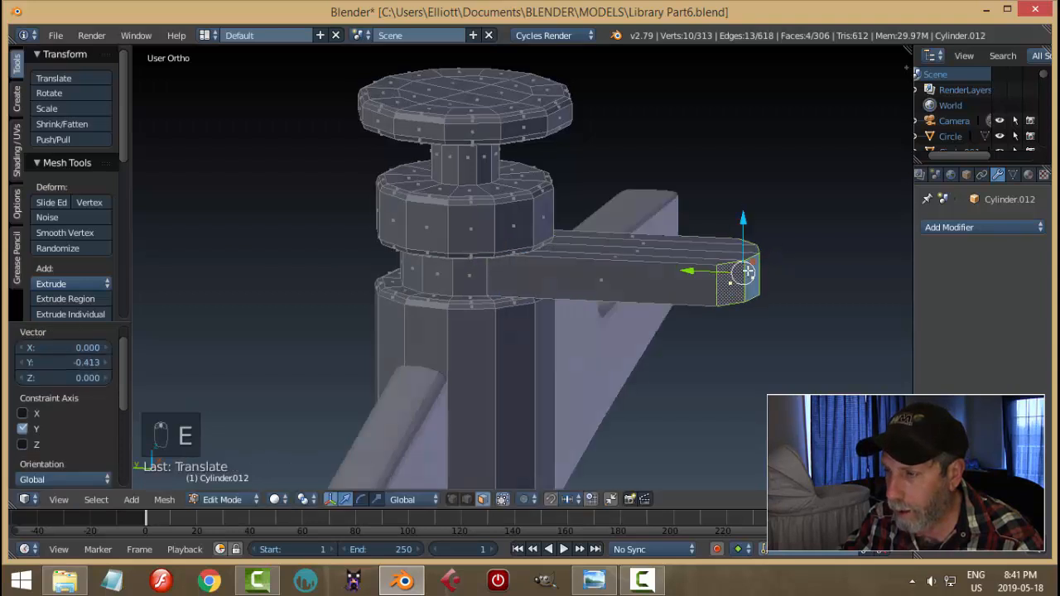
Deselect the mesh, leave Edit Mode, and examine the whole stand in front view
{"action": "middle_click_drag", "start_coordinate": [748, 271], "coordinate": [577, 218]}
{"action": "scroll", "coordinate": [682, 253], "scroll_direction": "down", "scroll_amount": 4}
{"action": "key", "text": "a"}
{"action": "key", "text": "Tab"}
{"action": "left_click", "coordinate": [470, 288]}
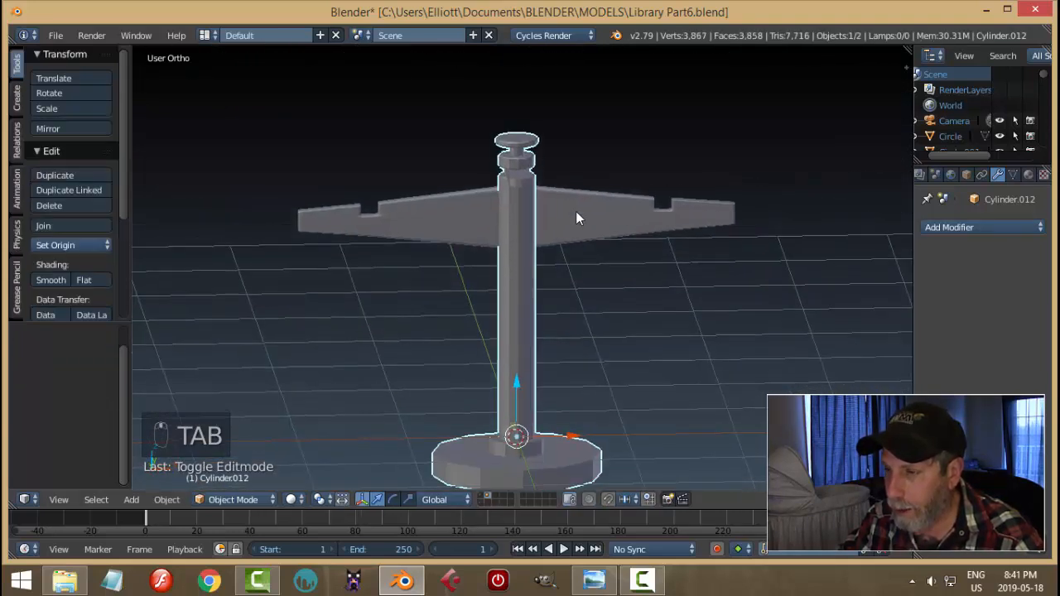
{"action": "key", "text": "KP_1"}
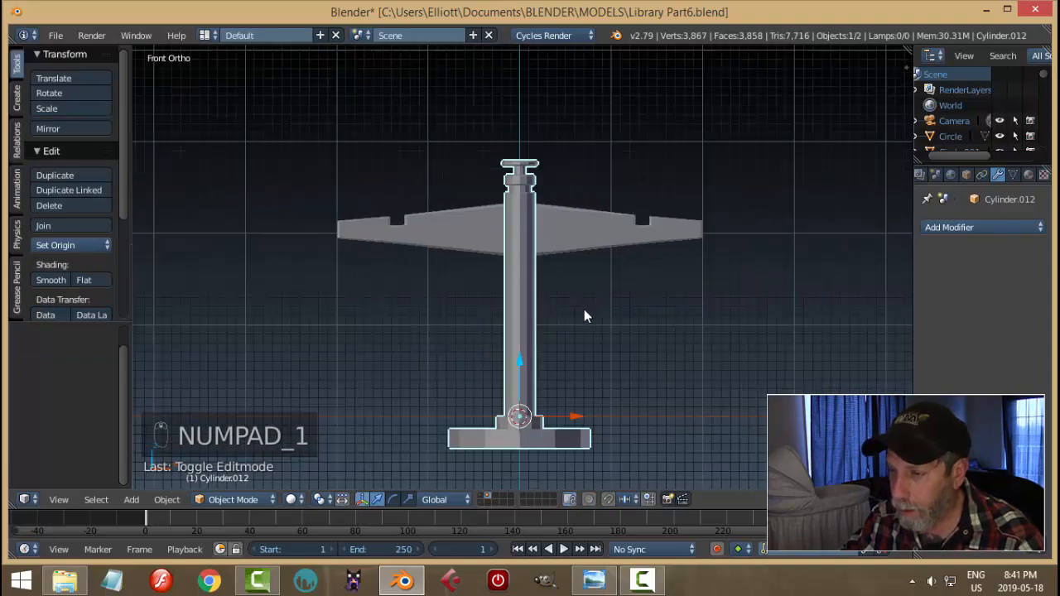
{"action": "scroll", "coordinate": [585, 313], "scroll_direction": "down", "scroll_amount": 1}
{"action": "middle_click_drag", "start_coordinate": [631, 325], "coordinate": [636, 268], "text": "shift"}
In edge select mode, duplicate the base disc's bottom edge loop and move the copy out beside the post, beneath the left beam arm
{"action": "key", "text": "Tab"}
{"action": "left_click", "coordinate": [635, 373]}
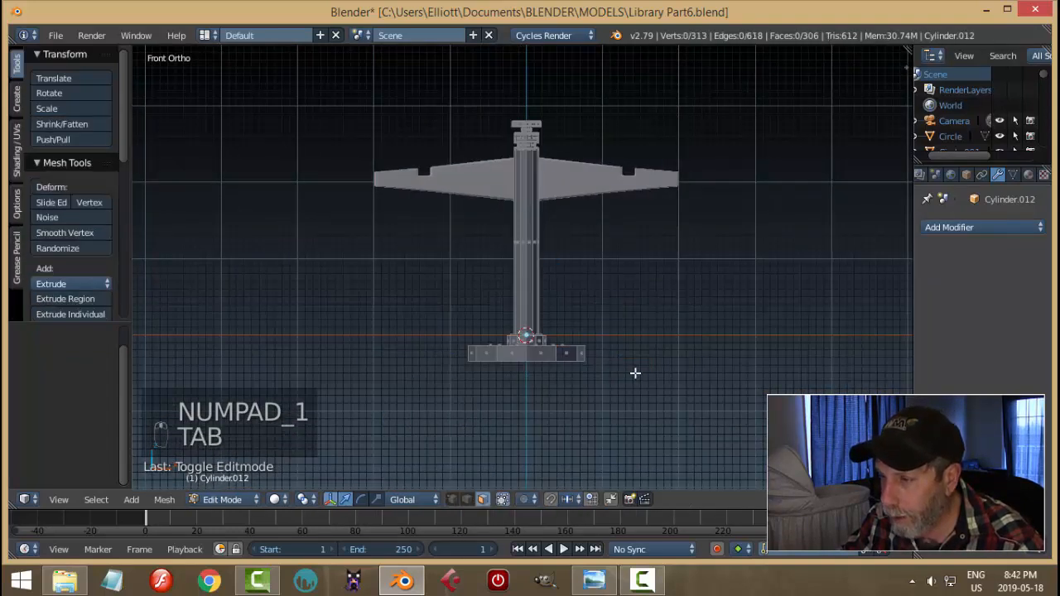
{"action": "scroll", "coordinate": [635, 374], "scroll_direction": "up", "scroll_amount": 3}
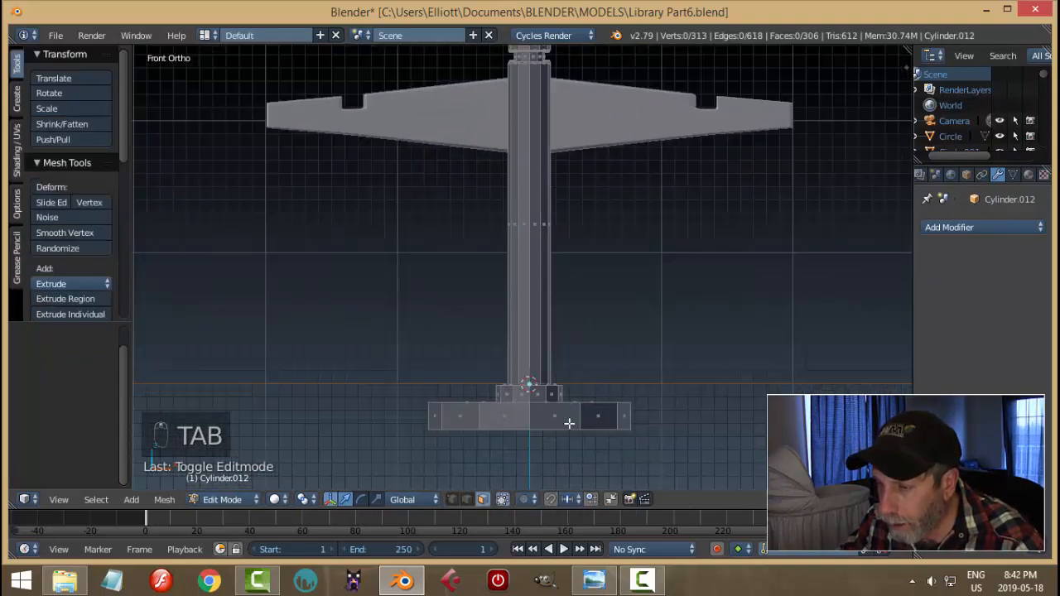
{"action": "key", "text": "ctrl+Tab"}
{"action": "left_click", "coordinate": [523, 398]}
{"action": "right_click", "coordinate": [539, 429], "text": "alt"}
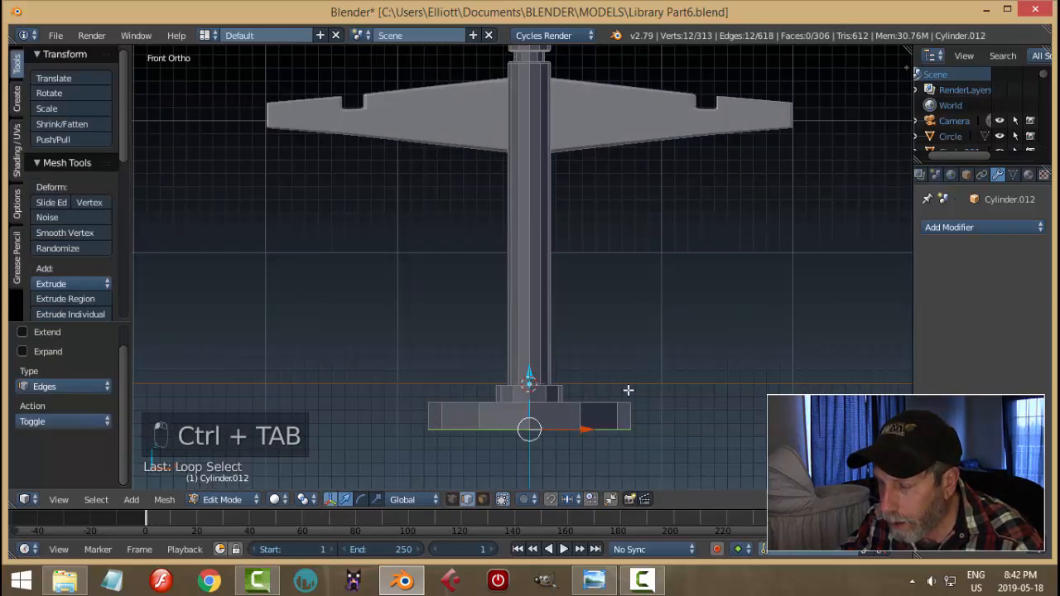
{"action": "scroll", "coordinate": [627, 389], "scroll_direction": "down", "scroll_amount": 2}
{"action": "key", "text": "shift+d"}
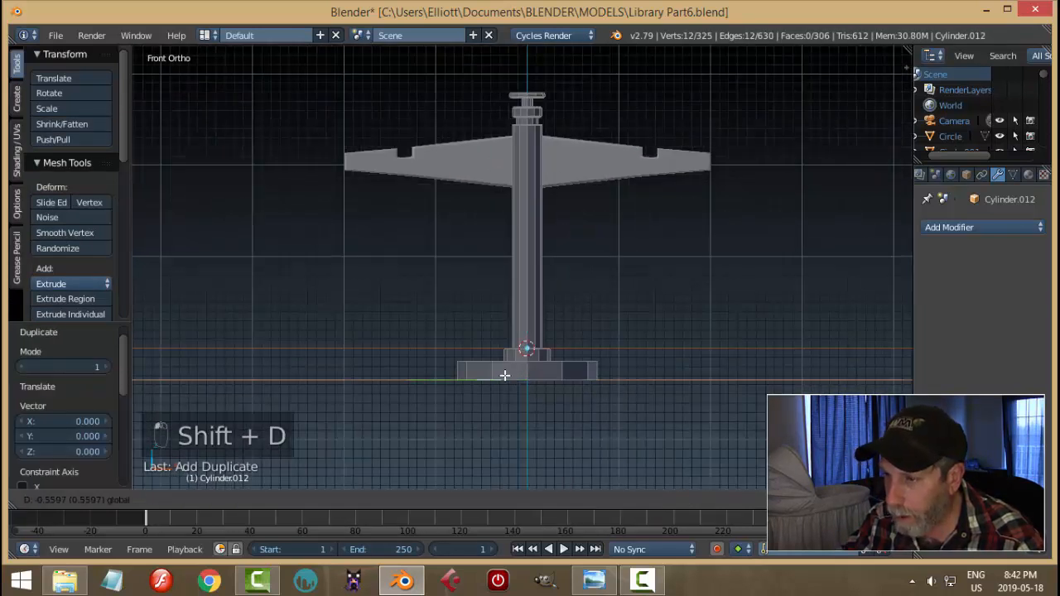
{"action": "left_click", "coordinate": [408, 373]}
{"action": "left_click_drag", "start_coordinate": [350, 320], "coordinate": [352, 235]}
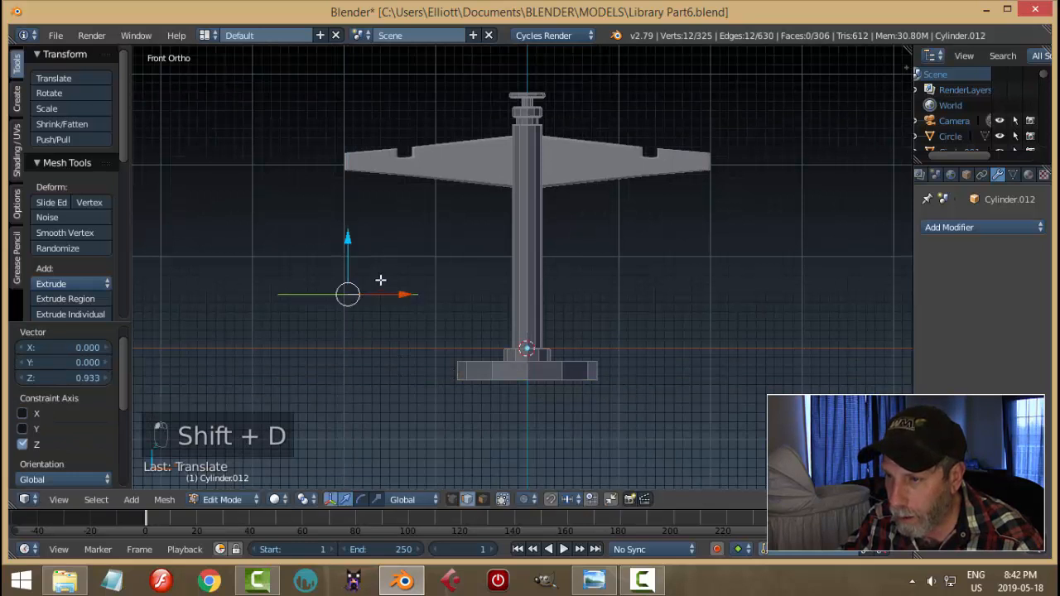
{"action": "left_click_drag", "start_coordinate": [403, 296], "coordinate": [460, 303]}
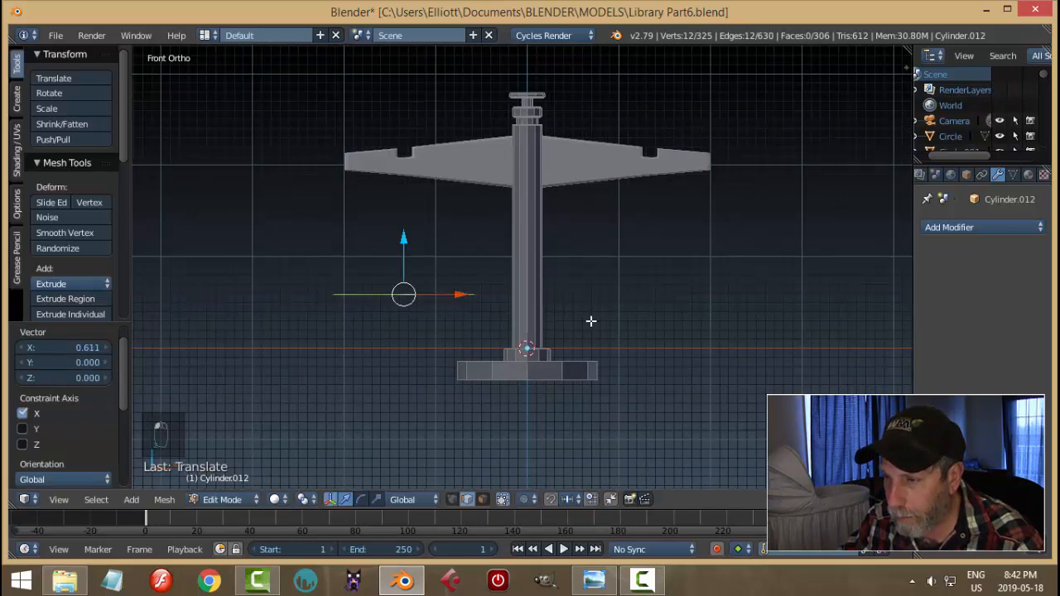
Scale the duplicated loop to about 0.732, separate it into its own object, and leave Edit Mode
{"action": "key", "text": "s"}
{"action": "left_click", "coordinate": [538, 321]}
{"action": "key", "text": "p"}
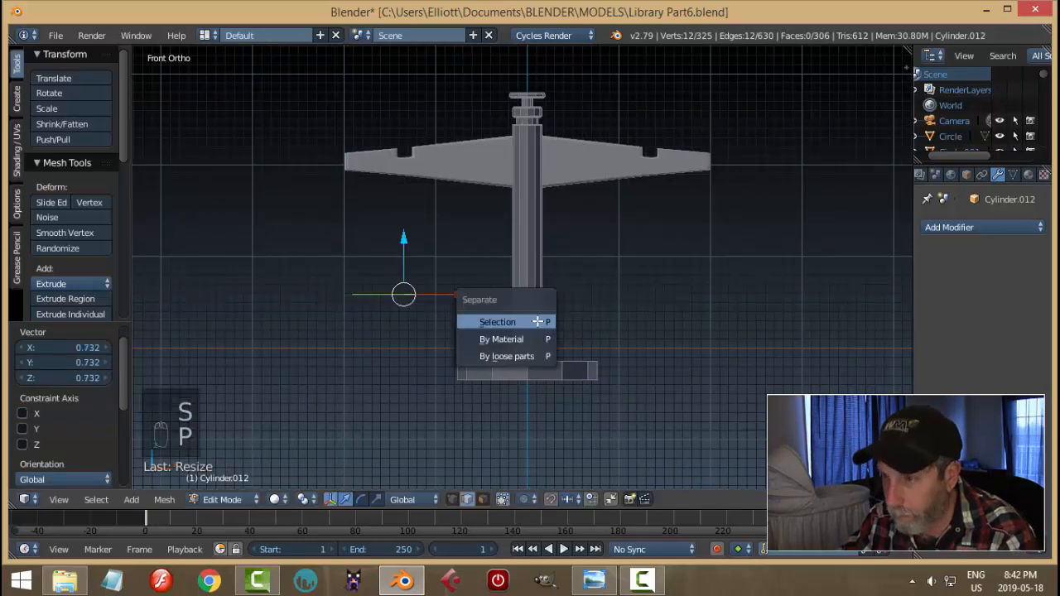
{"action": "left_click", "coordinate": [538, 320]}
{"action": "key", "text": "Tab"}
{"action": "left_click", "coordinate": [450, 325]}
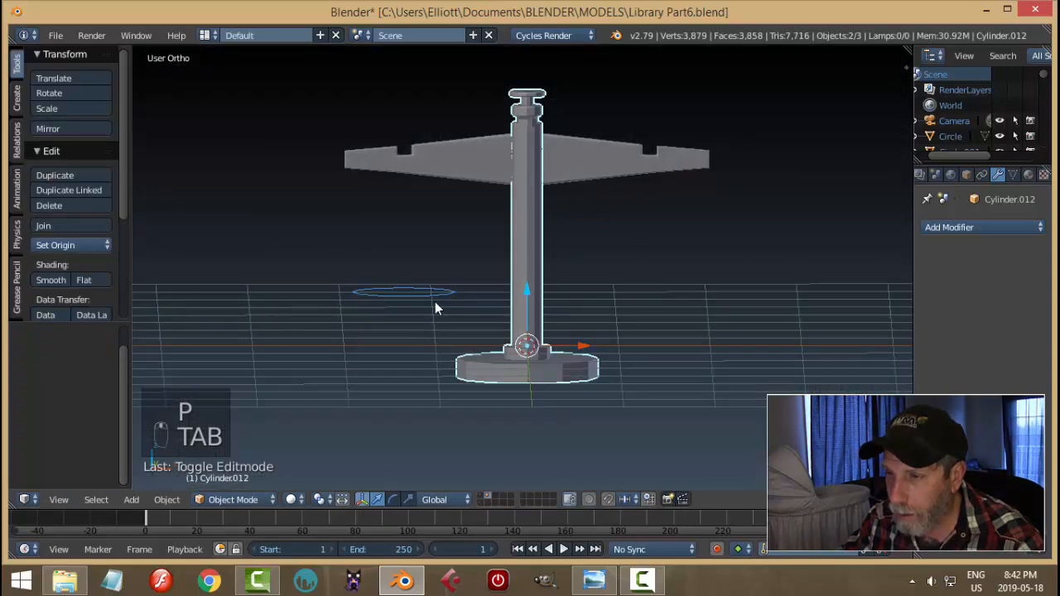
Select the separated ring and set its origin to its geometry
{"action": "right_click", "coordinate": [434, 299]}
{"action": "left_click", "coordinate": [64, 245]}
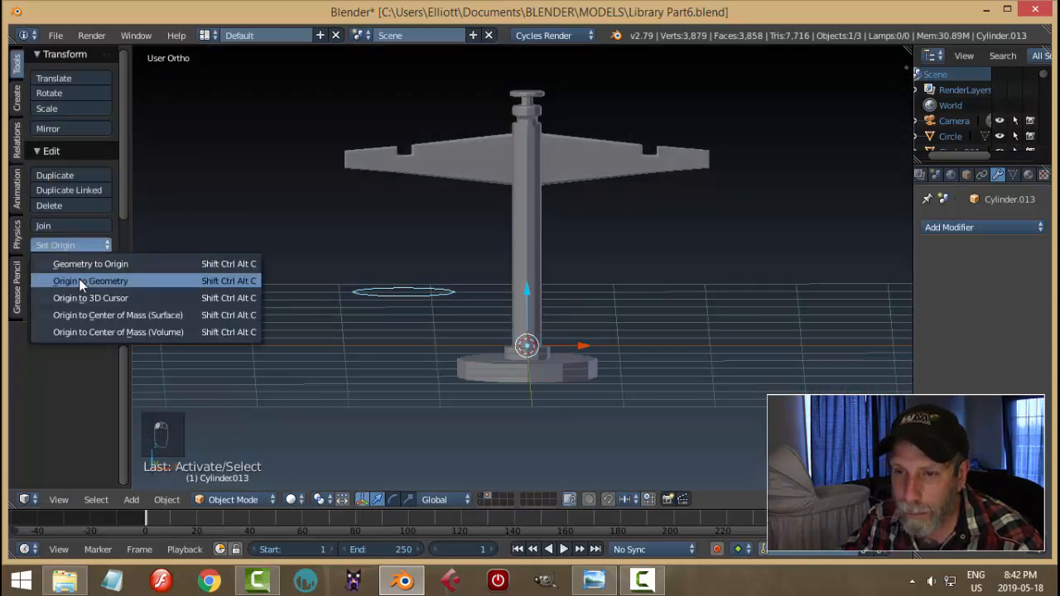
{"action": "left_click", "coordinate": [78, 280]}
Select all of the ring's edges in Edit Mode and extrude them upward into a short pan wall
{"action": "middle_click_drag", "start_coordinate": [430, 365], "coordinate": [452, 328]}
{"action": "key", "text": "Tab"}
{"action": "left_click", "coordinate": [566, 329]}
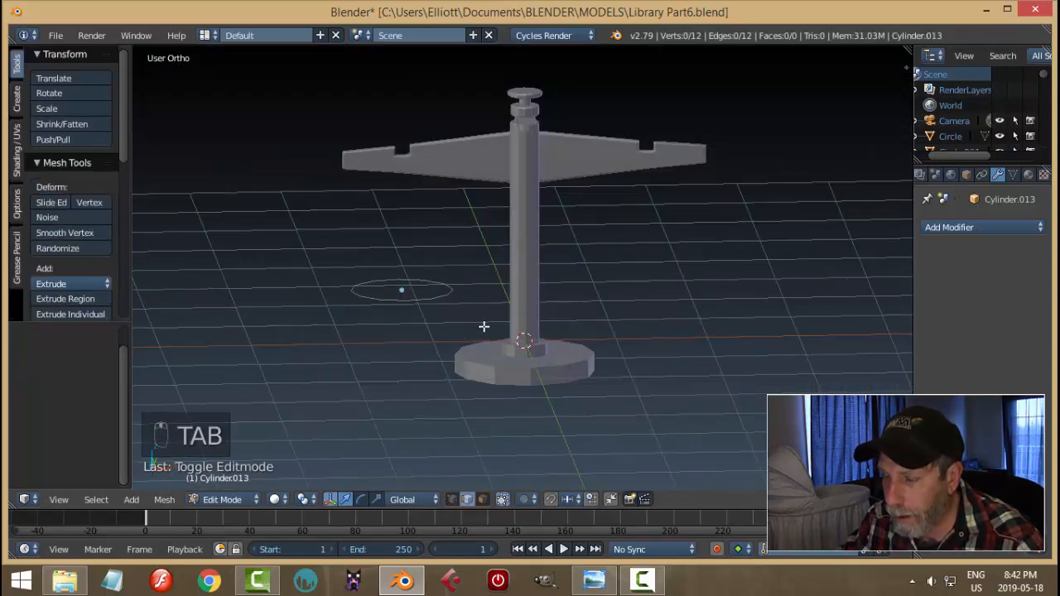
{"action": "key", "text": "a"}
{"action": "key", "text": "a"}
{"action": "key", "text": "ctrl+Tab"}
{"action": "left_click", "coordinate": [450, 327]}
{"action": "middle_click_drag", "start_coordinate": [490, 311], "coordinate": [487, 288]}
{"action": "key", "text": "e"}
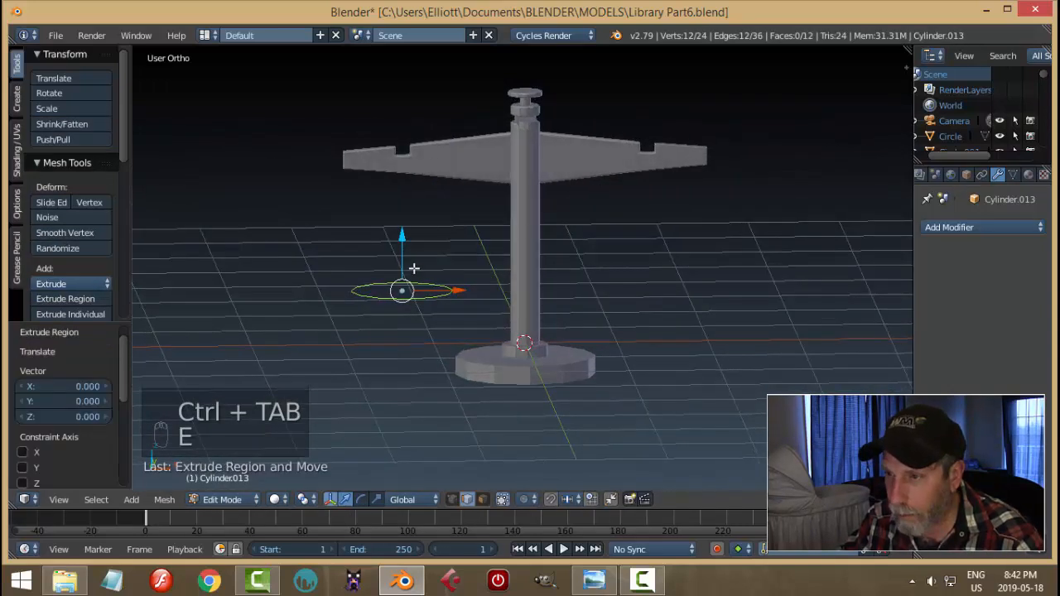
{"action": "left_click", "coordinate": [401, 222]}
Extrude the pan's bottom edge loop inward to about 0.81 scale, and close the floor by extruding again and merging at center
{"action": "key", "text": "a"}
{"action": "right_click", "coordinate": [419, 297], "text": "alt"}
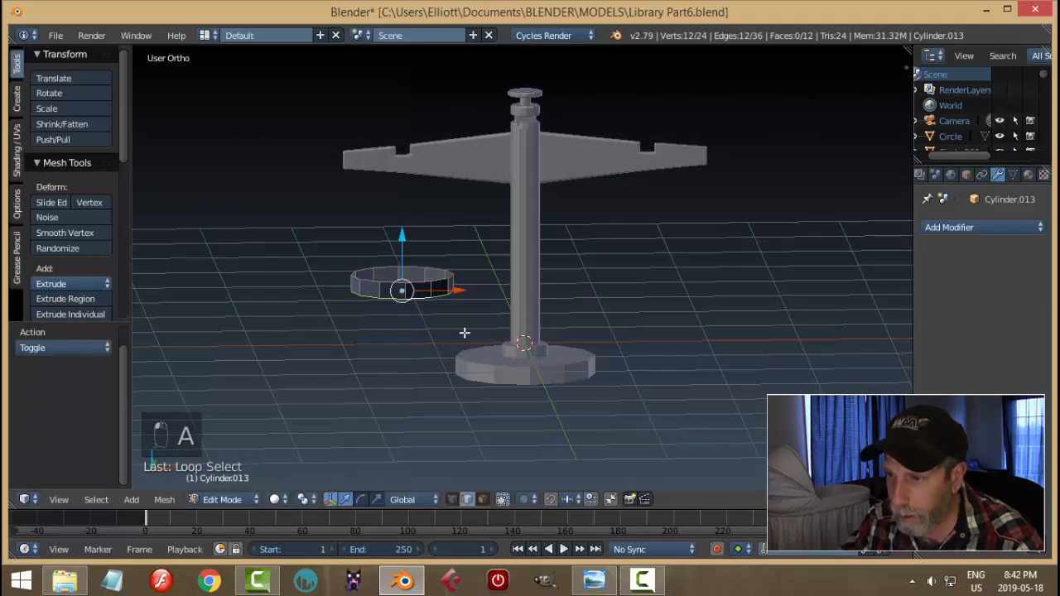
{"action": "middle_click_drag", "start_coordinate": [465, 332], "coordinate": [618, 279]}
{"action": "key", "text": "e"}
{"action": "right_click", "coordinate": [598, 284]}
{"action": "key", "text": "s"}
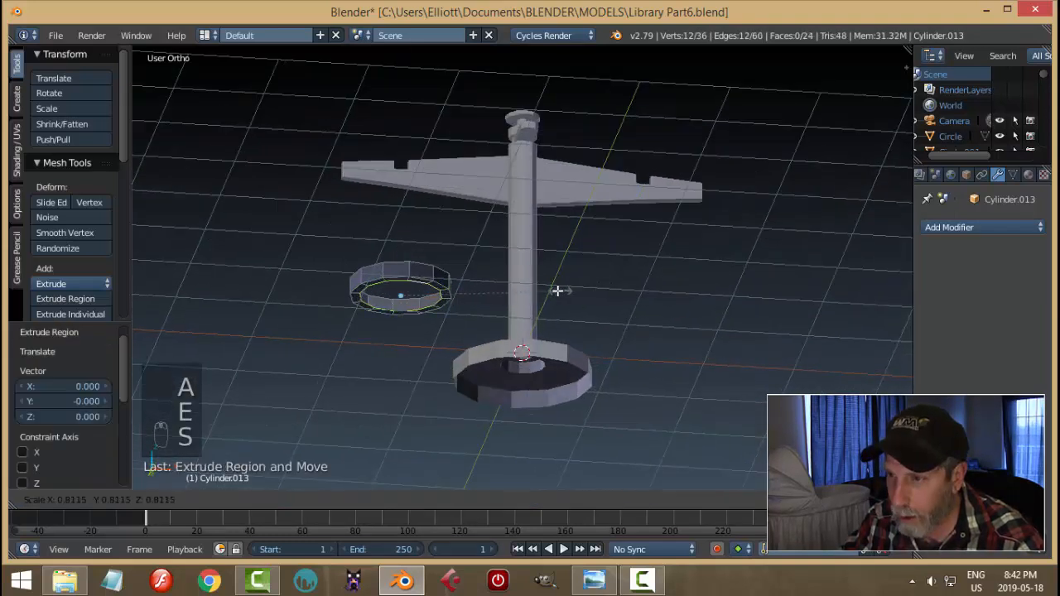
{"action": "left_click", "coordinate": [557, 291]}
{"action": "key", "text": "e"}
{"action": "right_click", "coordinate": [558, 290]}
{"action": "key", "text": "alt+m"}
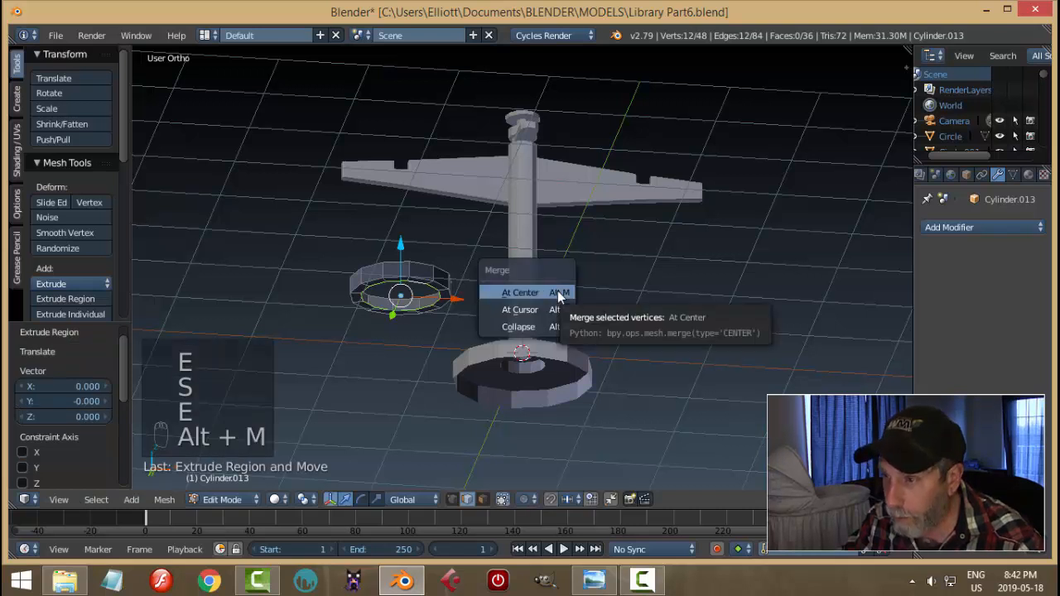
{"action": "left_click", "coordinate": [526, 293]}
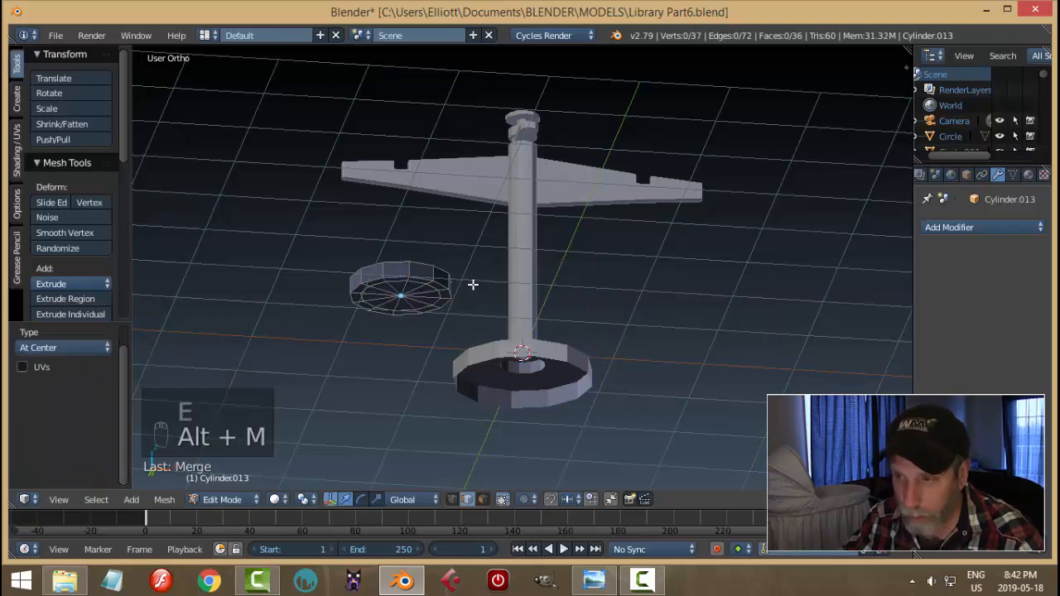
Recalculate the normals of the whole pan mesh and leave Edit Mode
{"action": "key", "text": "a"}
{"action": "key", "text": "ctrl+n"}
{"action": "key", "text": "a"}
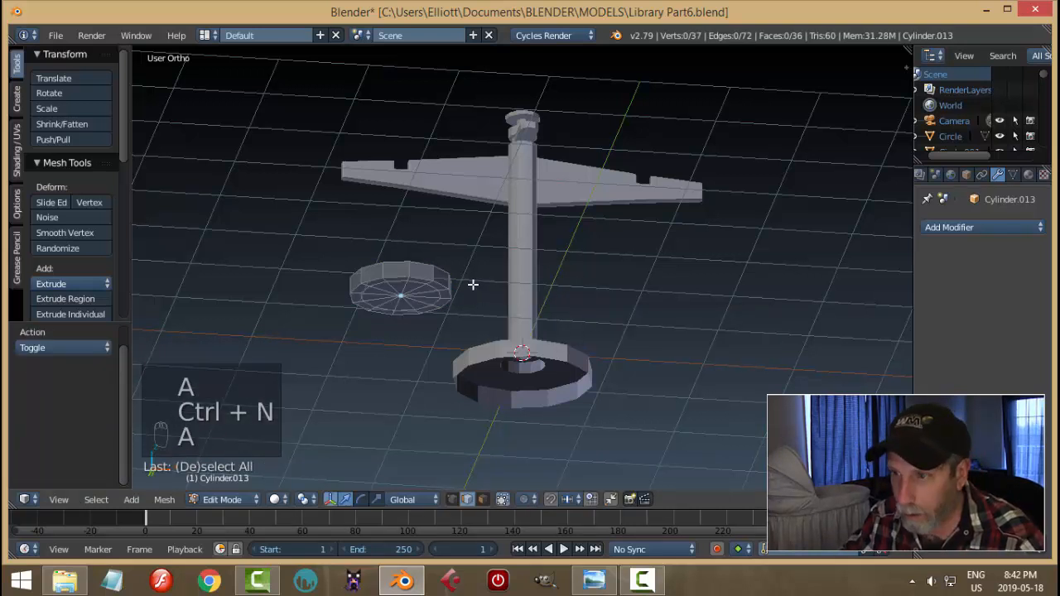
{"action": "middle_click_drag", "start_coordinate": [473, 286], "coordinate": [446, 363]}
{"action": "scroll", "coordinate": [442, 334], "scroll_direction": "up", "scroll_amount": 2}
{"action": "key", "text": "Tab"}
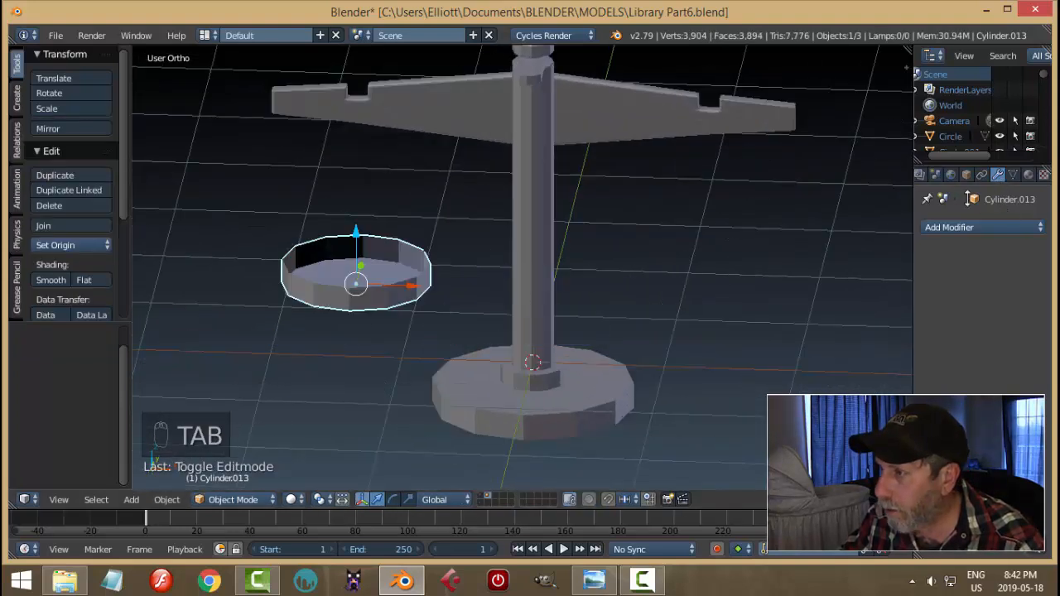
Add a Solidify modifier with 0.0340 thickness to the pan and apply it
{"action": "left_click", "coordinate": [949, 228]}
{"action": "left_click", "coordinate": [732, 468]}
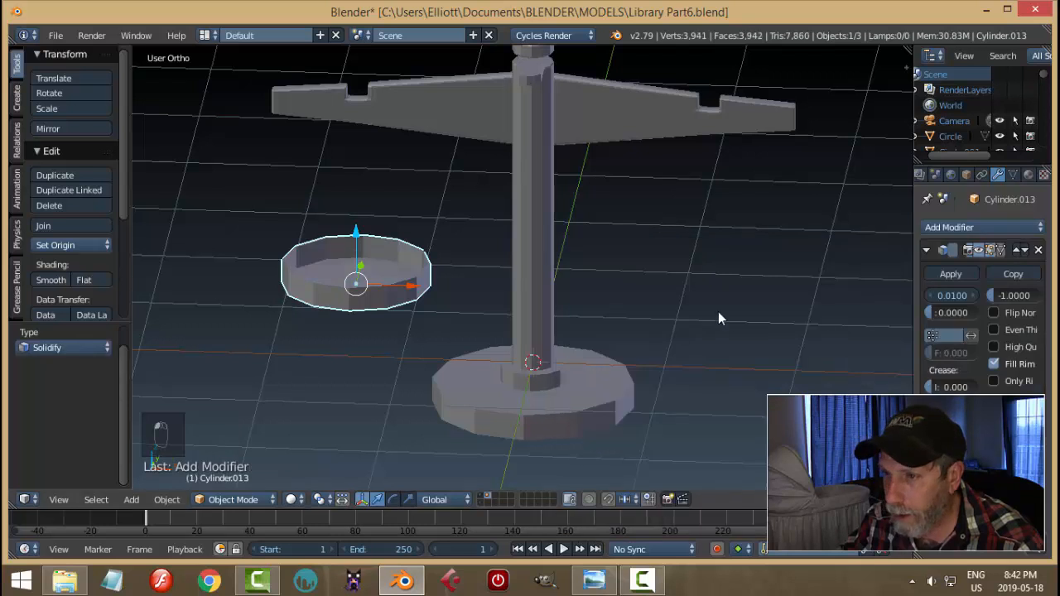
{"action": "scroll", "coordinate": [451, 310], "scroll_direction": "up", "scroll_amount": 2}
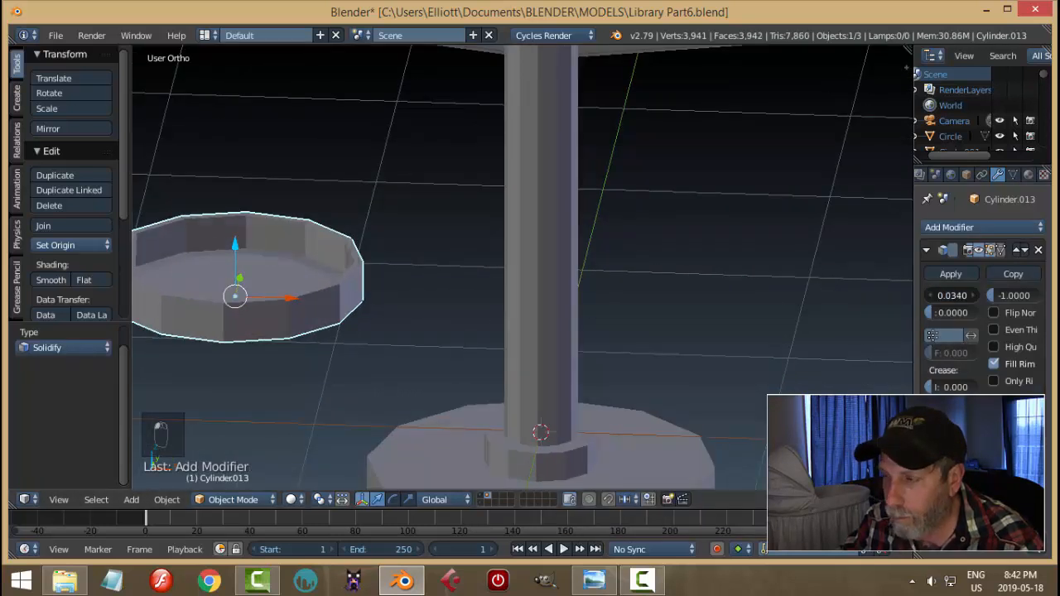
{"action": "left_click", "coordinate": [951, 274]}
{"action": "scroll", "coordinate": [364, 278], "scroll_direction": "down", "scroll_amount": 3}
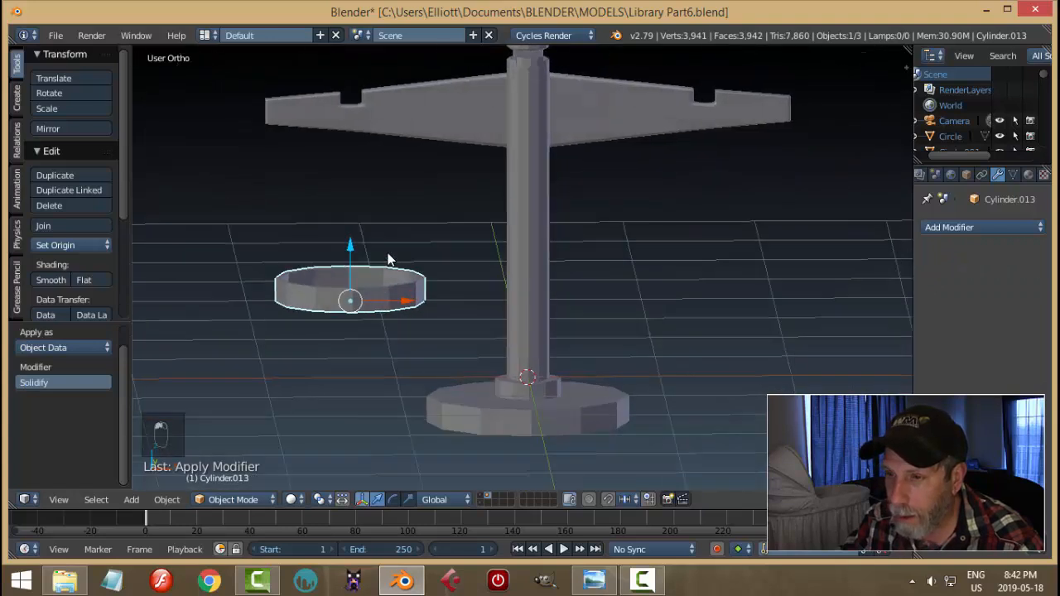
In front wireframe view, box-select the pan's top rim vertices and scale them to about 1.229 to flare the wall
{"action": "key", "text": "Tab"}
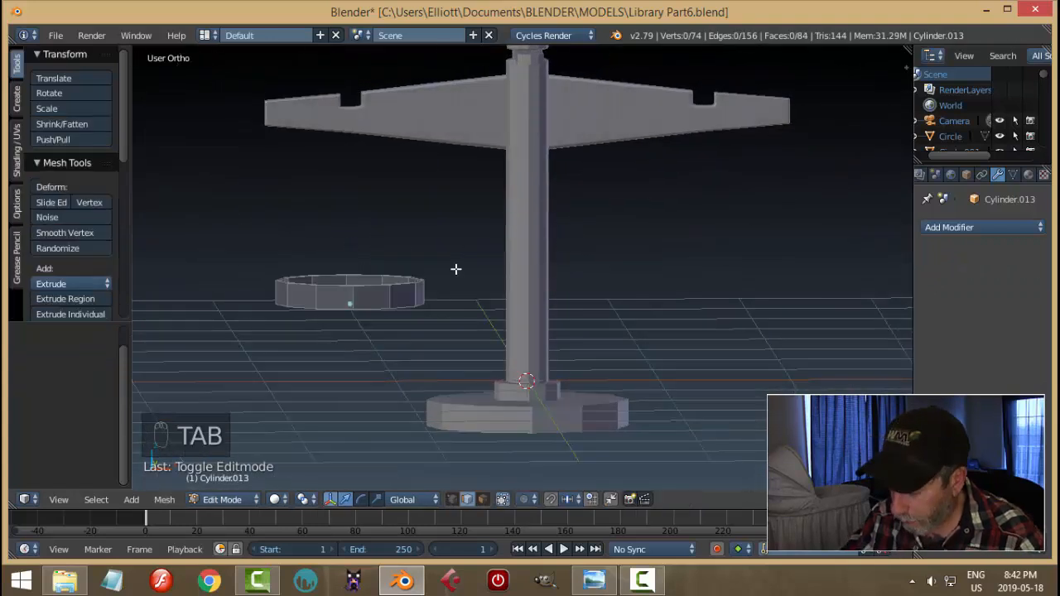
{"action": "key", "text": "KP_1"}
{"action": "key", "text": "z"}
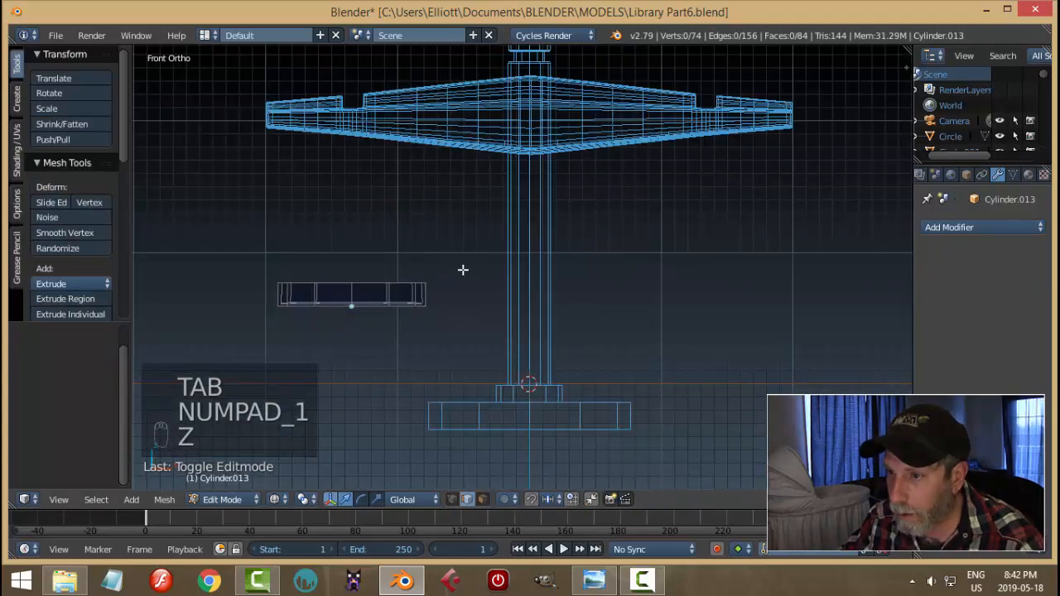
{"action": "key", "text": "ctrl+Tab"}
{"action": "left_click", "coordinate": [271, 259]}
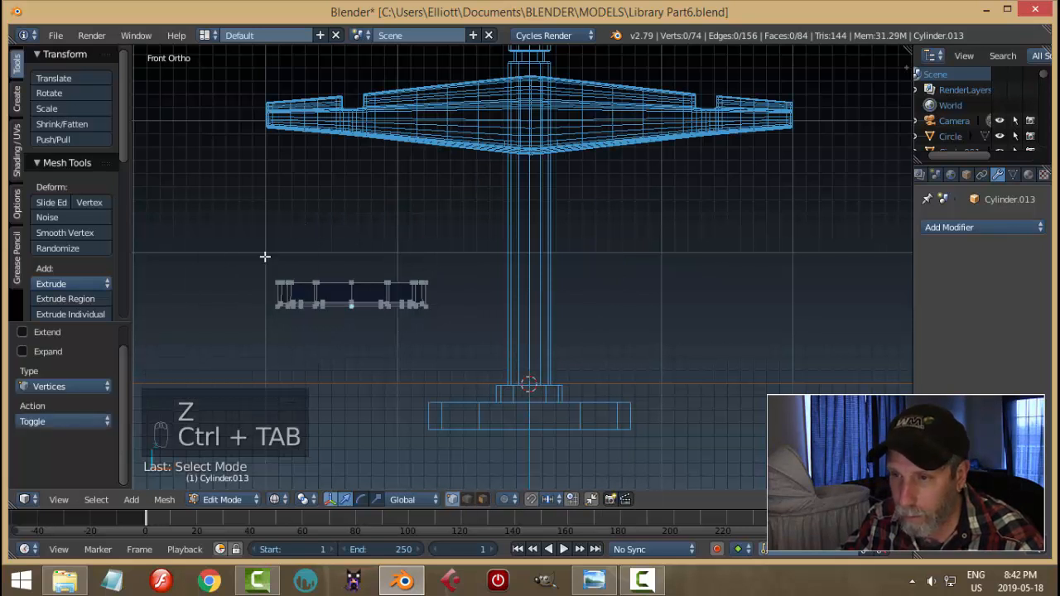
{"action": "key", "text": "b"}
{"action": "left_click_drag", "start_coordinate": [214, 255], "coordinate": [457, 292]}
{"action": "key", "text": "s"}
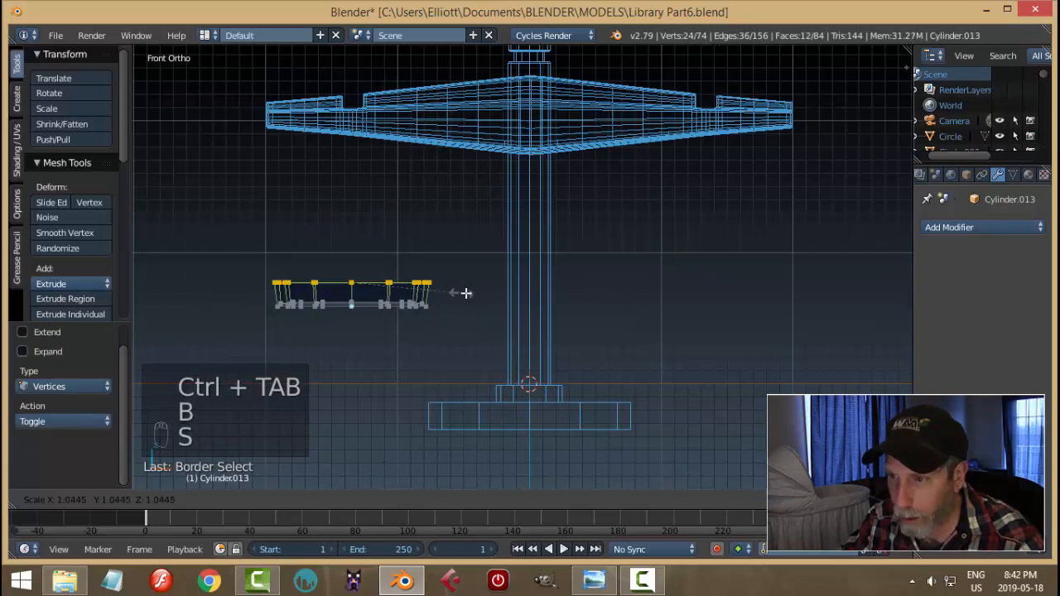
{"action": "left_click", "coordinate": [481, 295]}
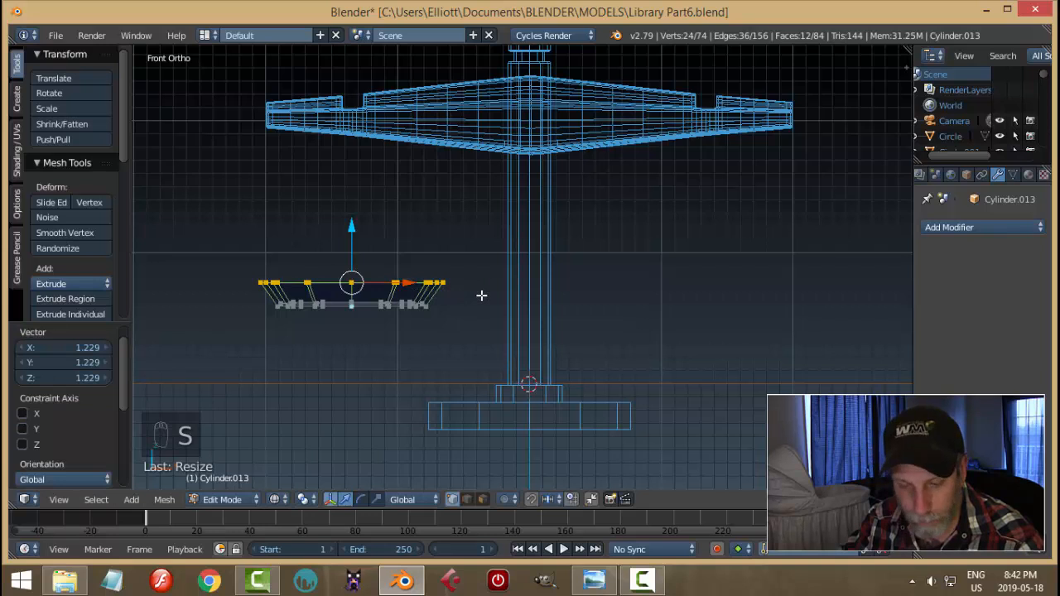
Deselect the rim, leave Edit Mode, and switch the viewport back to solid shading
{"action": "key", "text": "a"}
{"action": "key", "text": "Tab"}
{"action": "left_click", "coordinate": [395, 301]}
{"action": "scroll", "coordinate": [493, 287], "scroll_direction": "down", "scroll_amount": 3}
{"action": "key", "text": "z"}
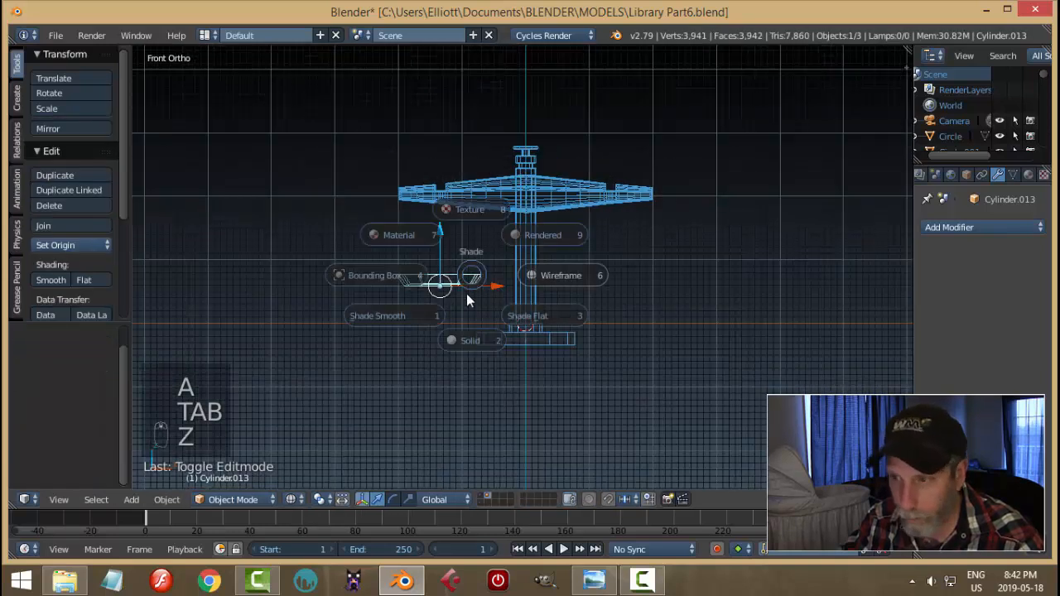
{"action": "left_click", "coordinate": [464, 368]}
{"action": "middle_click_drag", "start_coordinate": [463, 368], "coordinate": [443, 324]}
{"action": "scroll", "coordinate": [477, 299], "scroll_direction": "up", "scroll_amount": 2}
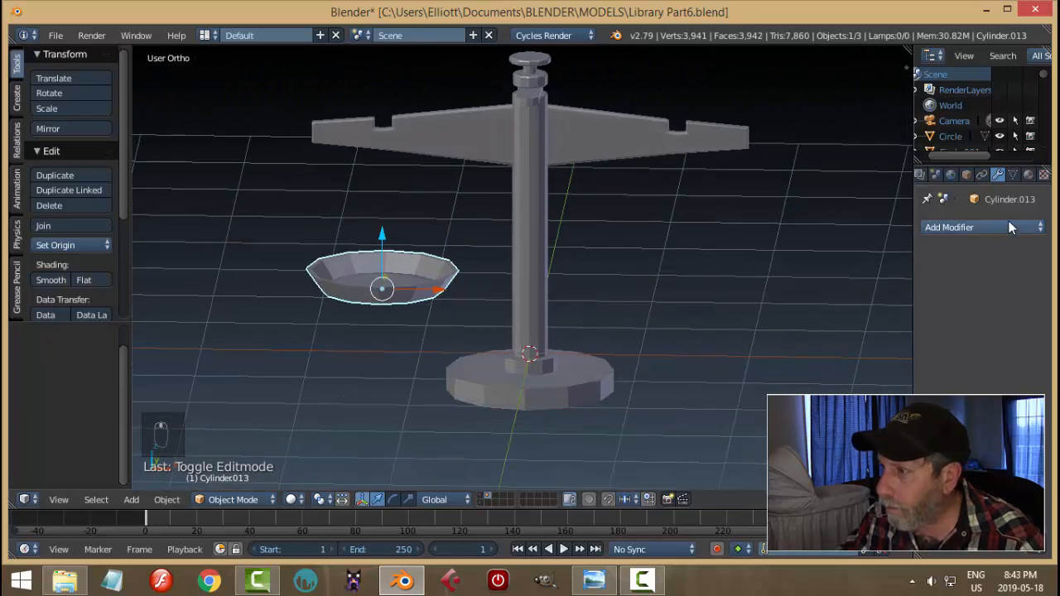
Add a Subdivision Surface modifier to the pan and shade it smooth
{"action": "left_click", "coordinate": [948, 228]}
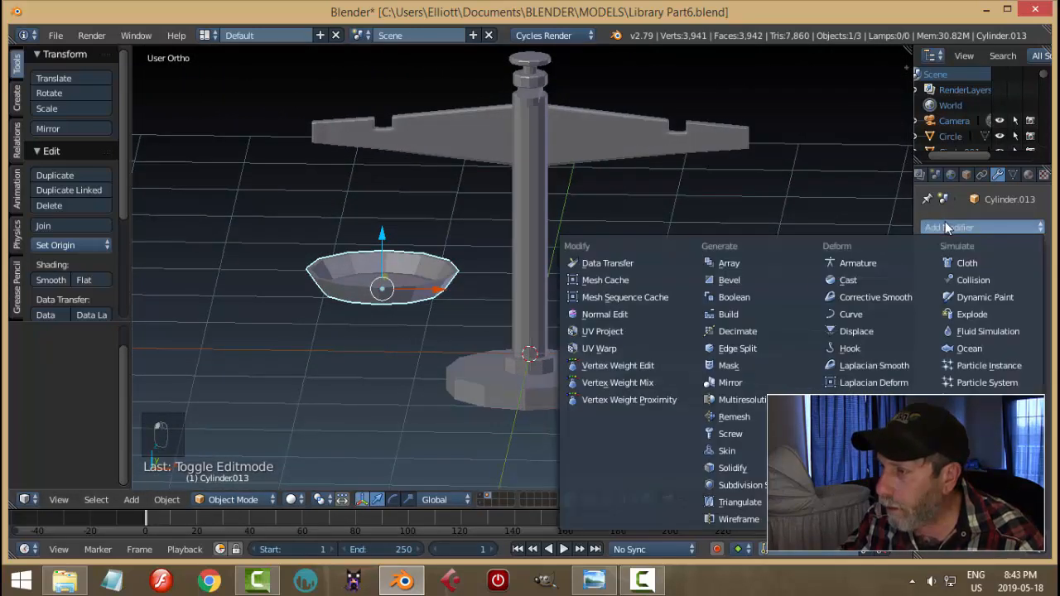
{"action": "left_click", "coordinate": [747, 483]}
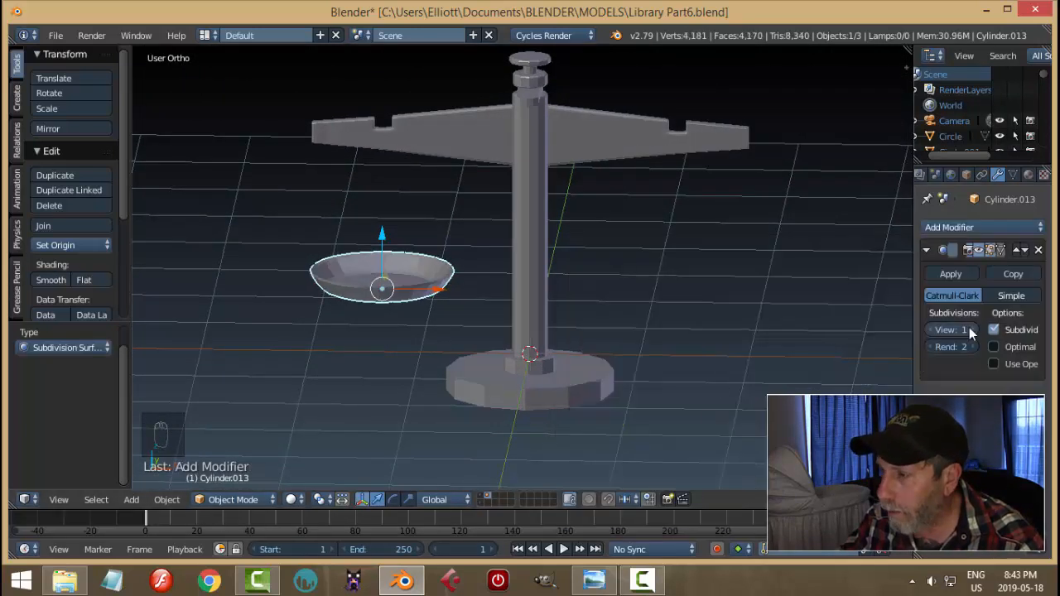
{"action": "left_click", "coordinate": [49, 280]}
{"action": "scroll", "coordinate": [354, 311], "scroll_direction": "down", "scroll_amount": 2}
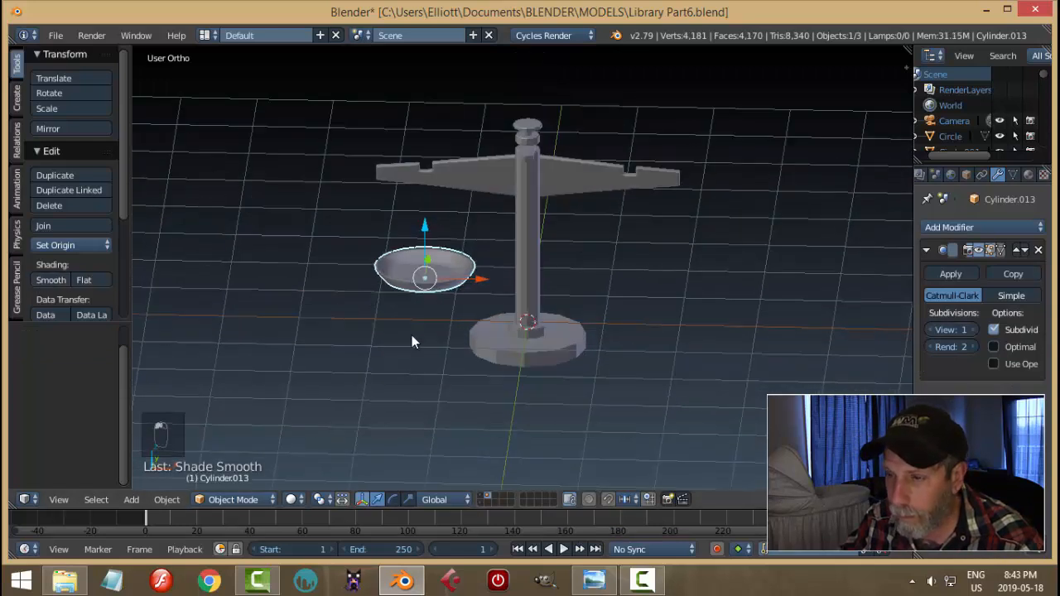
Add a loop cut around the pan's inner wall and slide it up close to the rim
{"action": "scroll", "coordinate": [411, 335], "scroll_direction": "up", "scroll_amount": 4}
{"action": "key", "text": "Tab"}
{"action": "middle_click_drag", "start_coordinate": [451, 284], "coordinate": [433, 322]}
{"action": "left_click", "coordinate": [436, 286]}
{"action": "scroll", "coordinate": [433, 322], "scroll_direction": "up", "scroll_amount": 2}
{"action": "key", "text": "ctrl+r"}
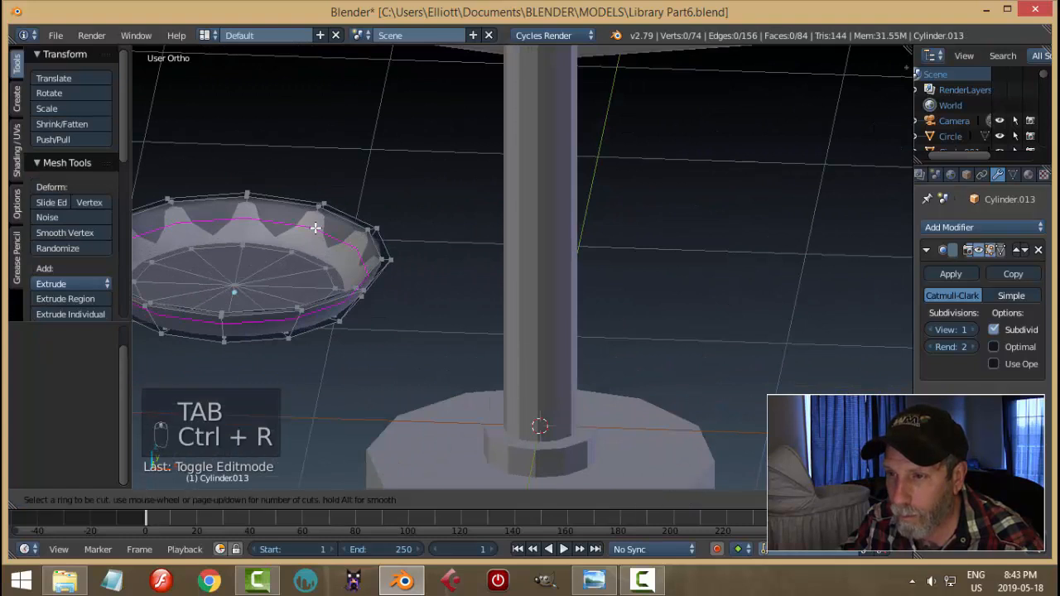
{"action": "left_click", "coordinate": [317, 219]}
{"action": "left_click", "coordinate": [325, 214]}
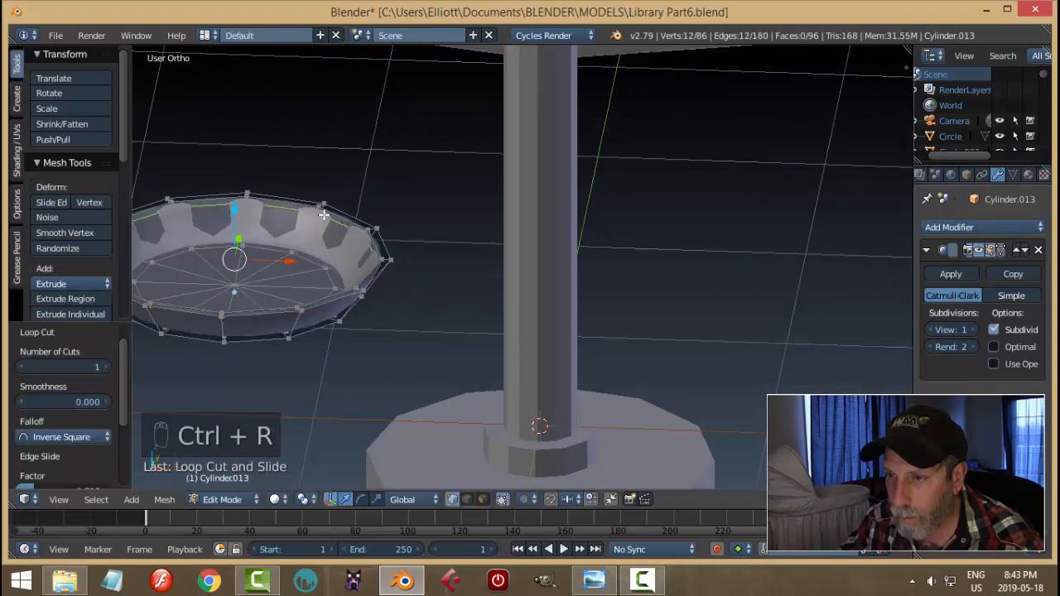
Add a loop cut around the pan's outer wall and slide it up just beneath the rim
{"action": "middle_click_drag", "start_coordinate": [325, 214], "coordinate": [336, 303]}
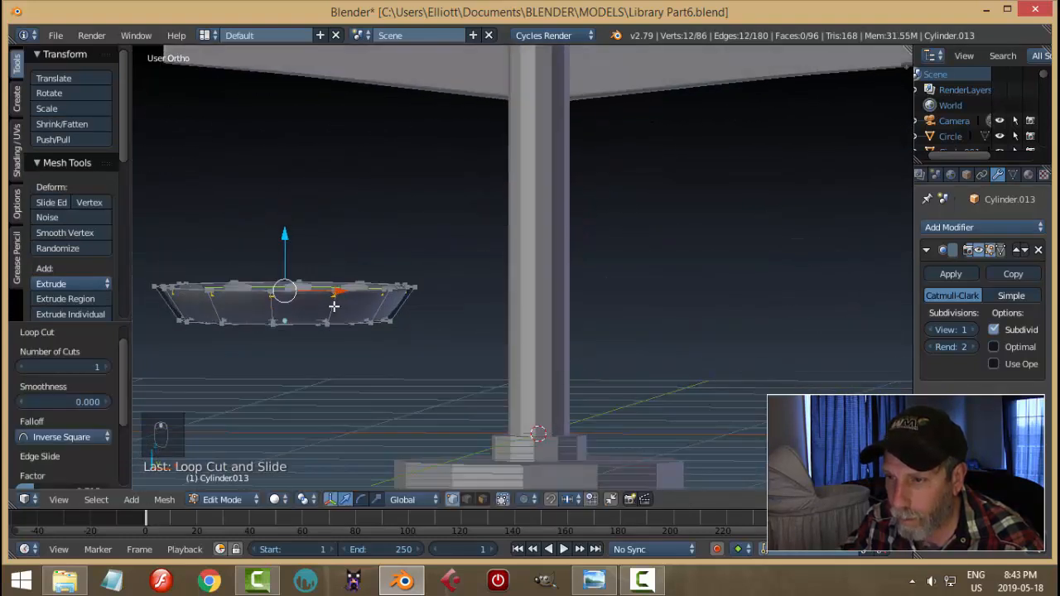
{"action": "key", "text": "ctrl+r"}
{"action": "left_click", "coordinate": [333, 306]}
{"action": "left_click", "coordinate": [334, 298]}
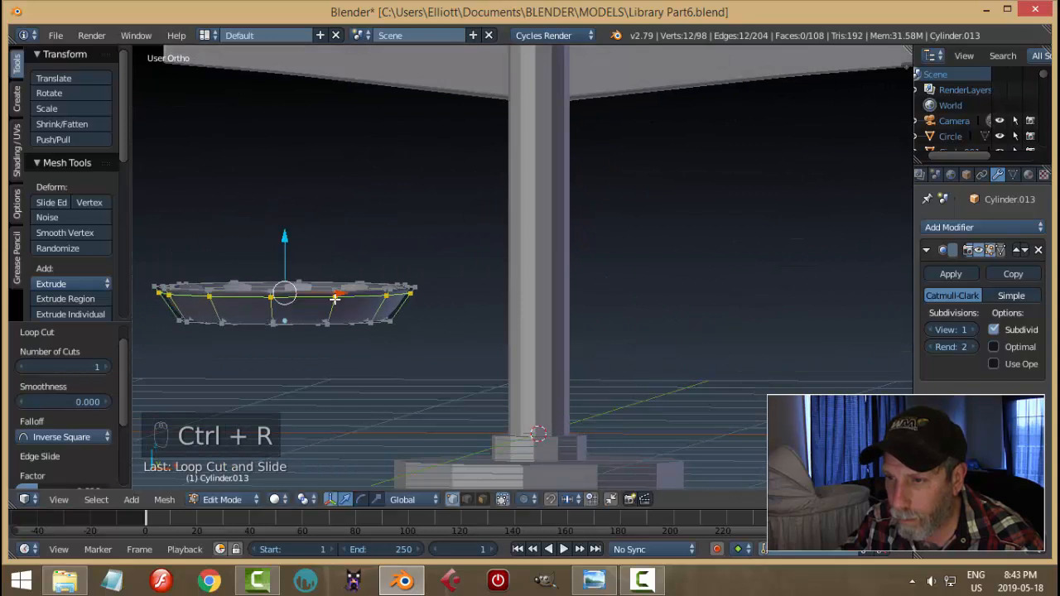
Add another loop cut low on the pan's outer wall near its bottom edge, deselect everything, and leave Edit Mode
{"action": "key", "text": "ctrl+r"}
{"action": "left_click", "coordinate": [348, 308]}
{"action": "left_click", "coordinate": [370, 307]}
{"action": "key", "text": "a"}
{"action": "key", "text": "Tab"}
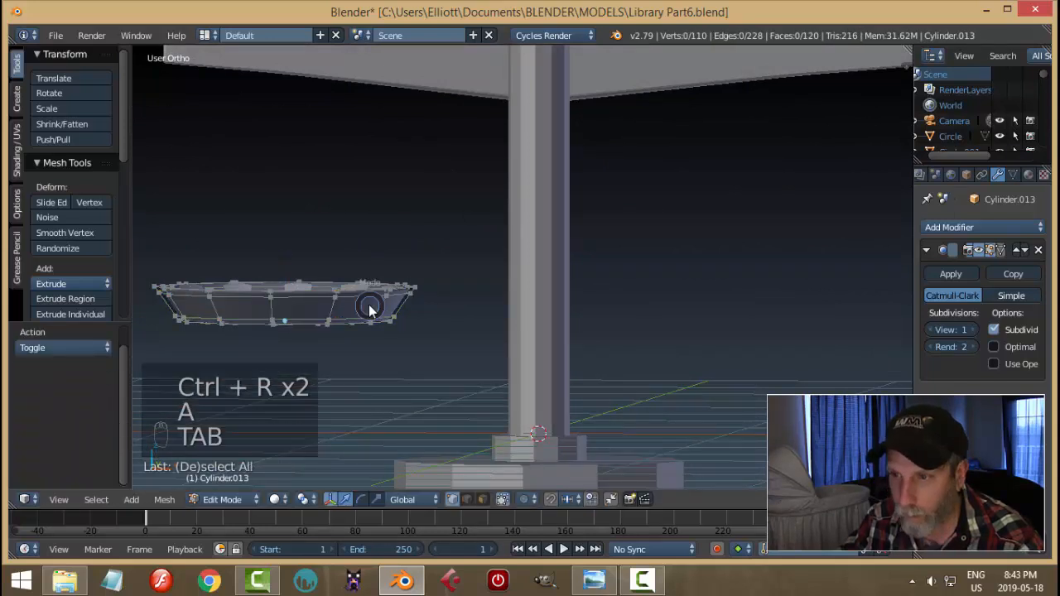
Add a loop cut around the top of the pan's rim and slide it close to the inner edge
{"action": "middle_click_drag", "start_coordinate": [370, 306], "coordinate": [405, 338]}
{"action": "key", "text": "Tab"}
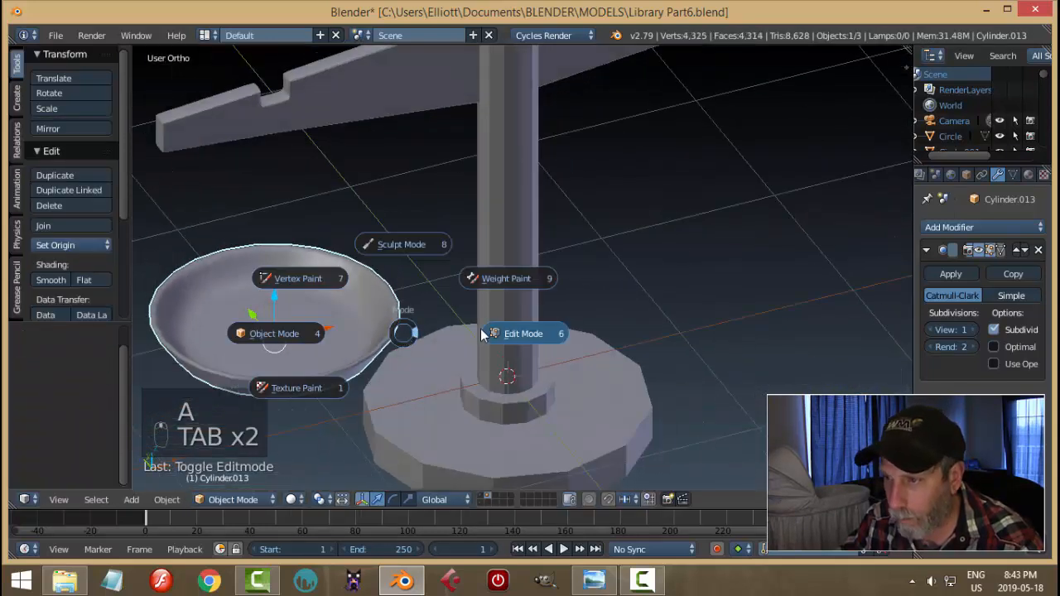
{"action": "left_click", "coordinate": [481, 329]}
{"action": "scroll", "coordinate": [430, 334], "scroll_direction": "up", "scroll_amount": 4}
{"action": "middle_click_drag", "start_coordinate": [376, 305], "coordinate": [520, 226], "text": "shift"}
{"action": "key", "text": "ctrl+r"}
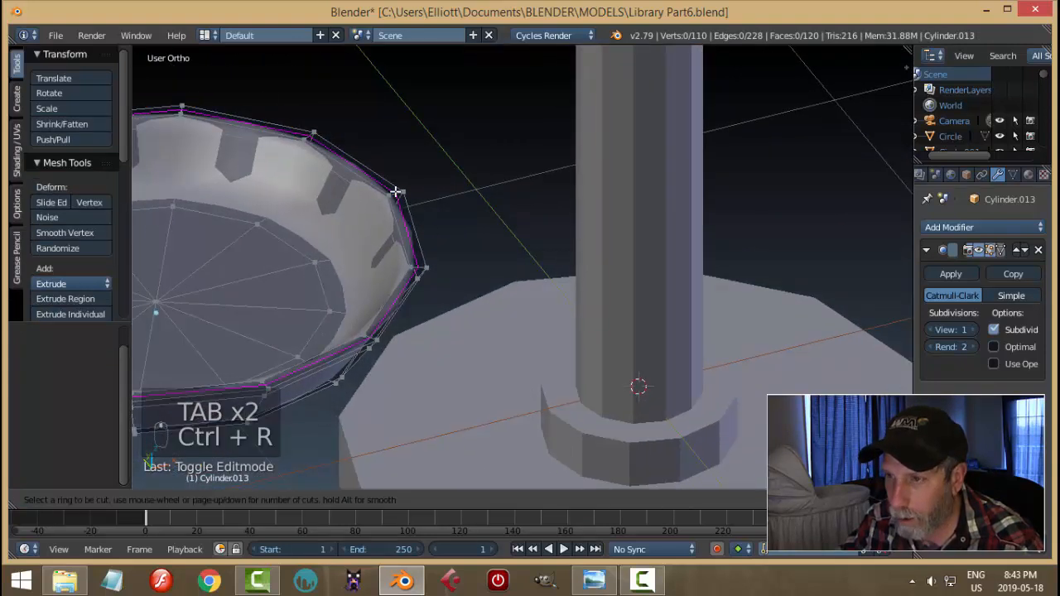
{"action": "left_click", "coordinate": [401, 193]}
{"action": "left_click", "coordinate": [403, 194]}
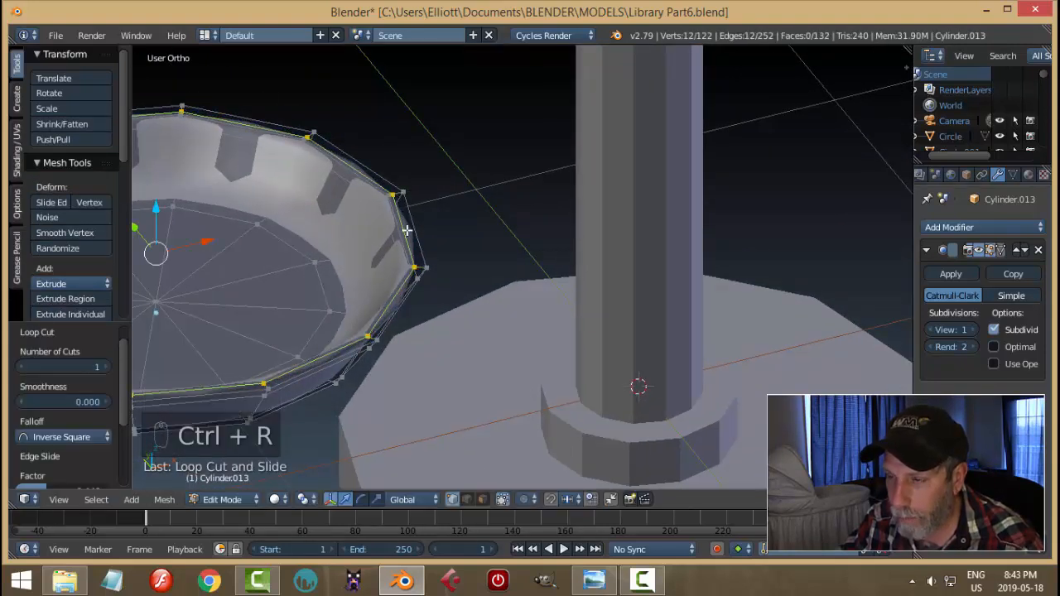
Add a second loop cut around the rim near its outer edge, leave Edit Mode and deselect the pan
{"action": "key", "text": "ctrl+r"}
{"action": "left_click", "coordinate": [419, 267]}
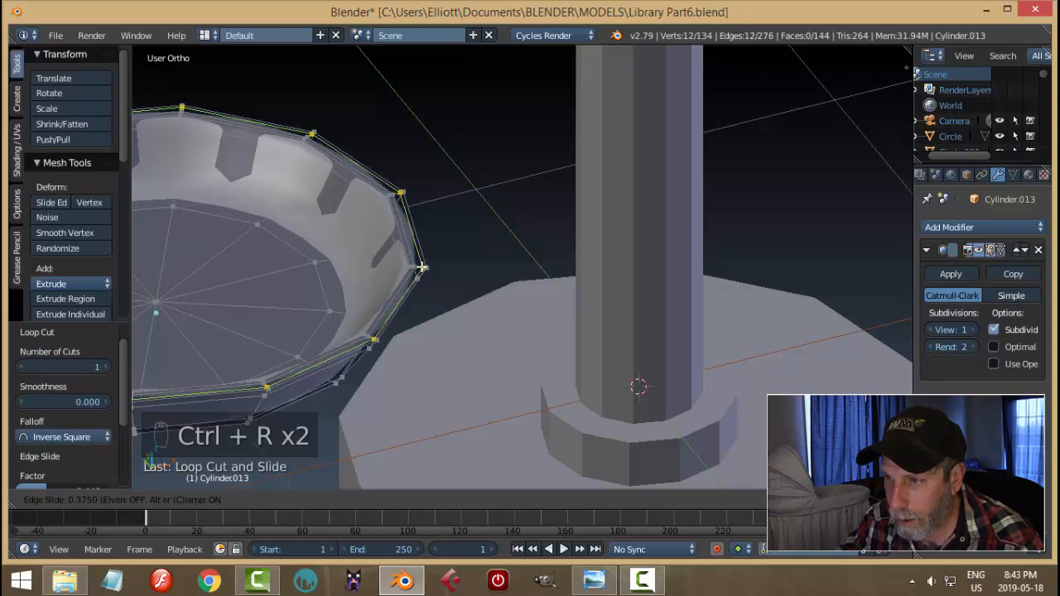
{"action": "left_click", "coordinate": [419, 267]}
{"action": "key", "text": "a"}
{"action": "key", "text": "Tab"}
{"action": "scroll", "coordinate": [461, 259], "scroll_direction": "down", "scroll_amount": 3}
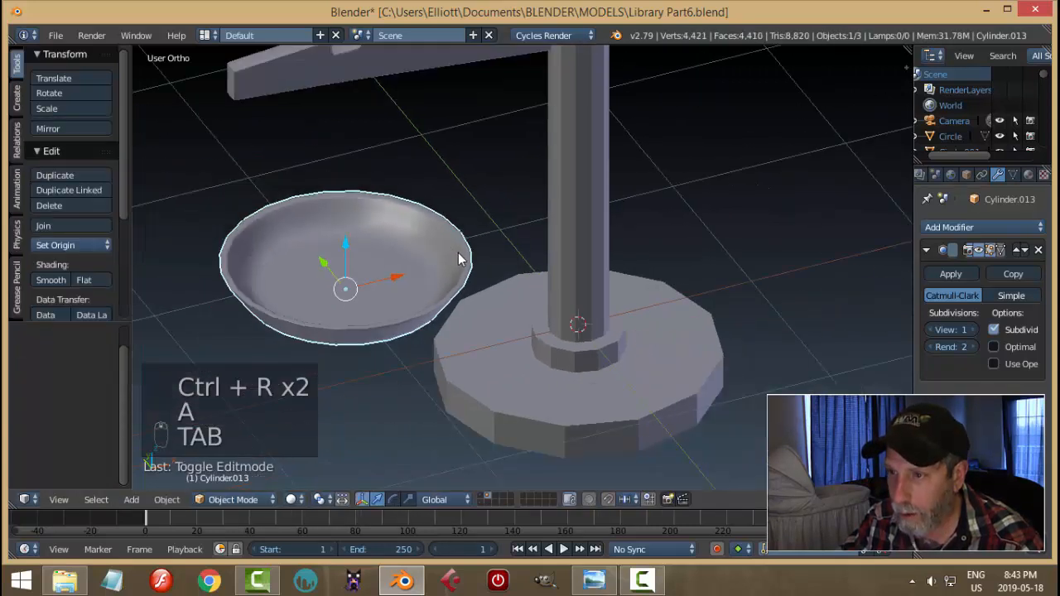
{"action": "scroll", "coordinate": [485, 272], "scroll_direction": "down", "scroll_amount": 2}
{"action": "key", "text": "a"}
{"action": "scroll", "coordinate": [474, 265], "scroll_direction": "down", "scroll_amount": 3}
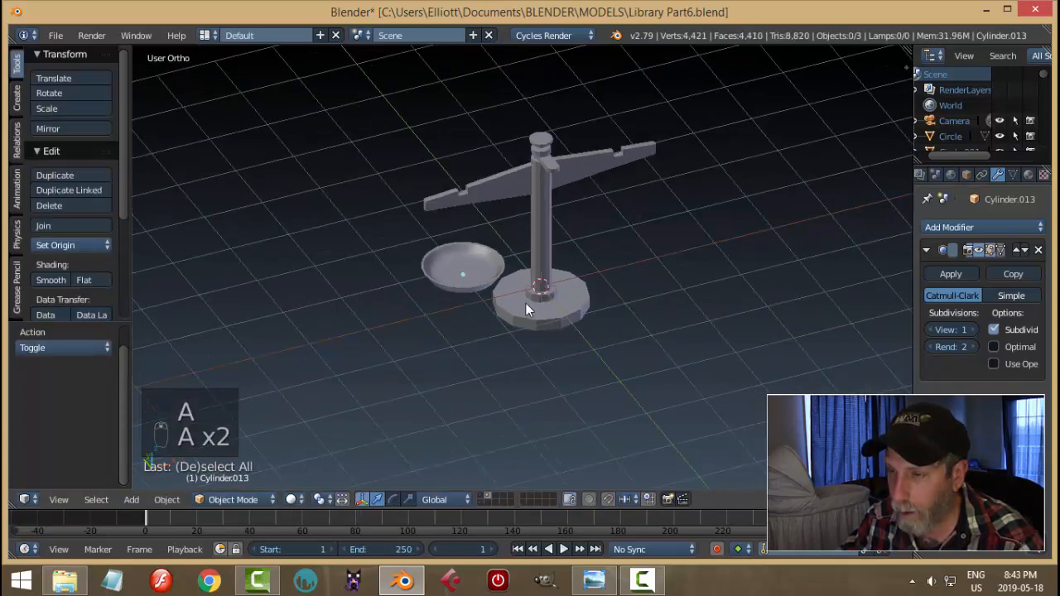
Duplicate the pan and move the copy 2.711 along X beneath the opposite arm of the beam
{"action": "middle_click_drag", "start_coordinate": [526, 303], "coordinate": [463, 267]}
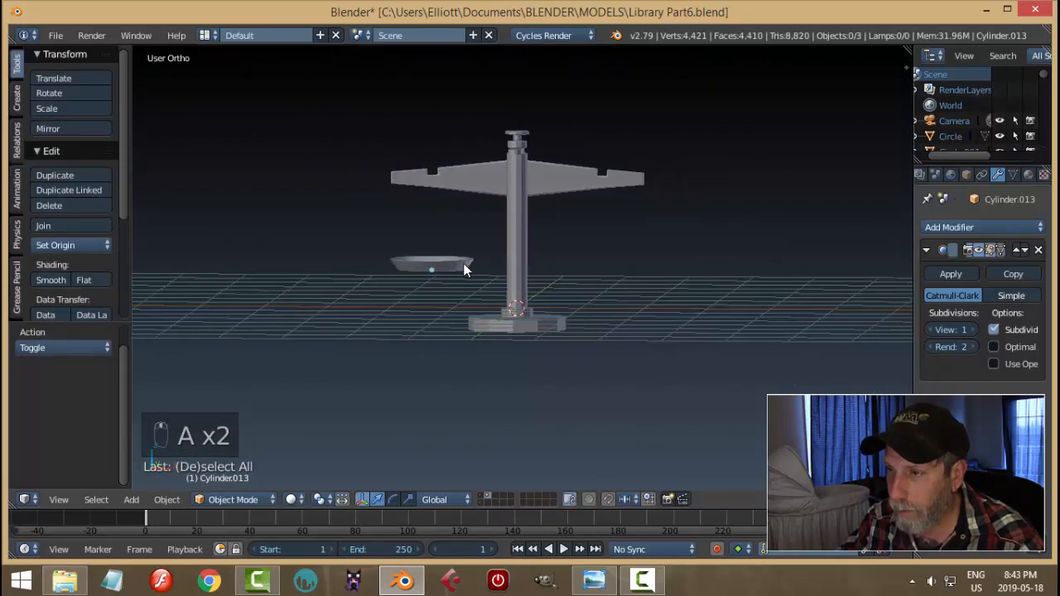
{"action": "right_click", "coordinate": [459, 265]}
{"action": "key", "text": "KP_1"}
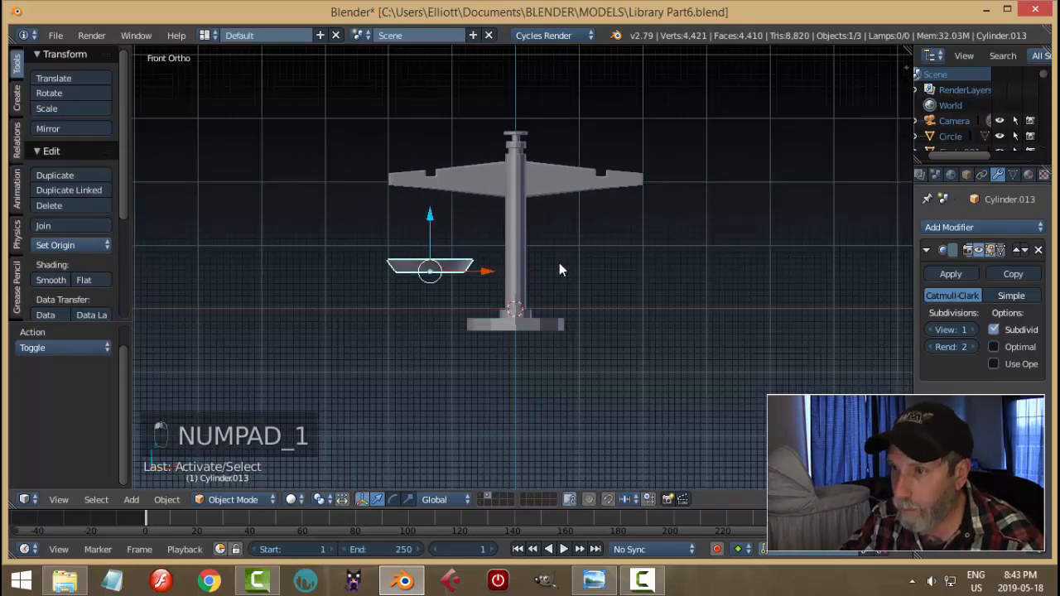
{"action": "left_click_drag", "start_coordinate": [472, 278], "coordinate": [666, 285]}
{"action": "key", "text": "shift+d"}
{"action": "right_click", "coordinate": [496, 273]}
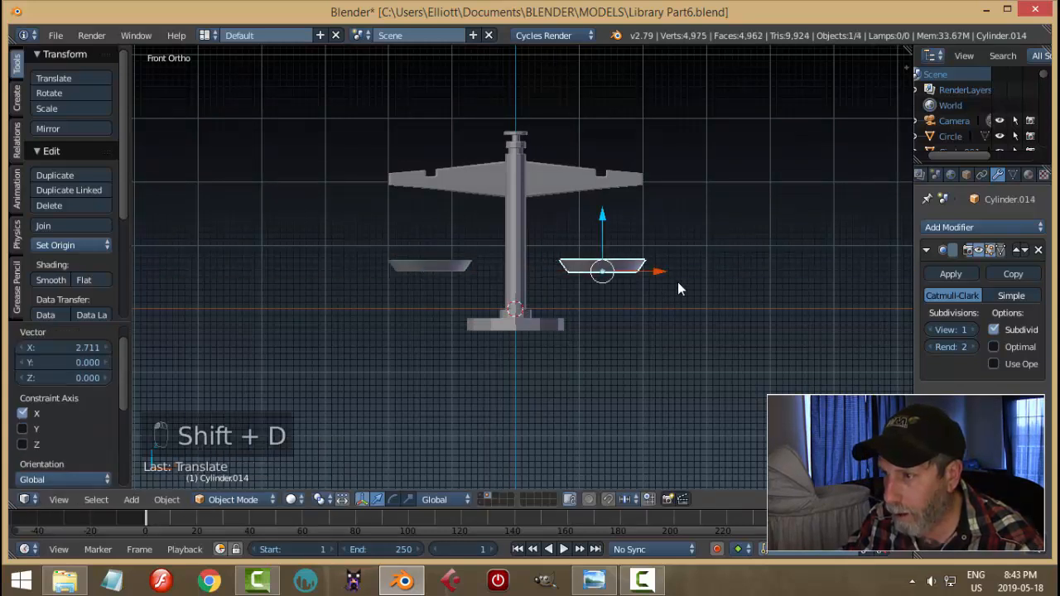
{"action": "key", "text": "a"}
{"action": "scroll", "coordinate": [677, 283], "scroll_direction": "down", "scroll_amount": 3}
{"action": "middle_click_drag", "start_coordinate": [670, 282], "coordinate": [618, 301]}
Snap the 3D cursor to the centre vertex of the original pan's underside and return to Object Mode
{"action": "scroll", "coordinate": [560, 286], "scroll_direction": "up", "scroll_amount": 4}
{"action": "mouse_move", "coordinate": [531, 289]}
{"action": "middle_mouse_down"}
{"action": "mouse_move", "coordinate": [525, 230]}
{"action": "mouse_move", "coordinate": [519, 272]}
{"action": "middle_mouse_up"}
{"action": "right_click", "coordinate": [374, 276]}
{"action": "key", "text": "Tab"}
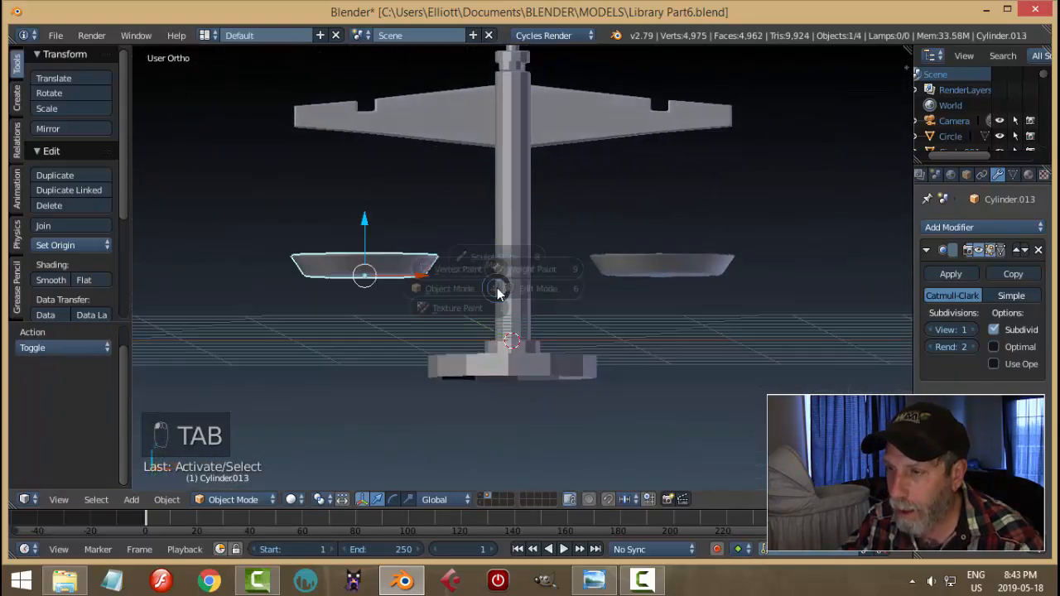
{"action": "middle_click_drag", "start_coordinate": [464, 320], "coordinate": [428, 220]}
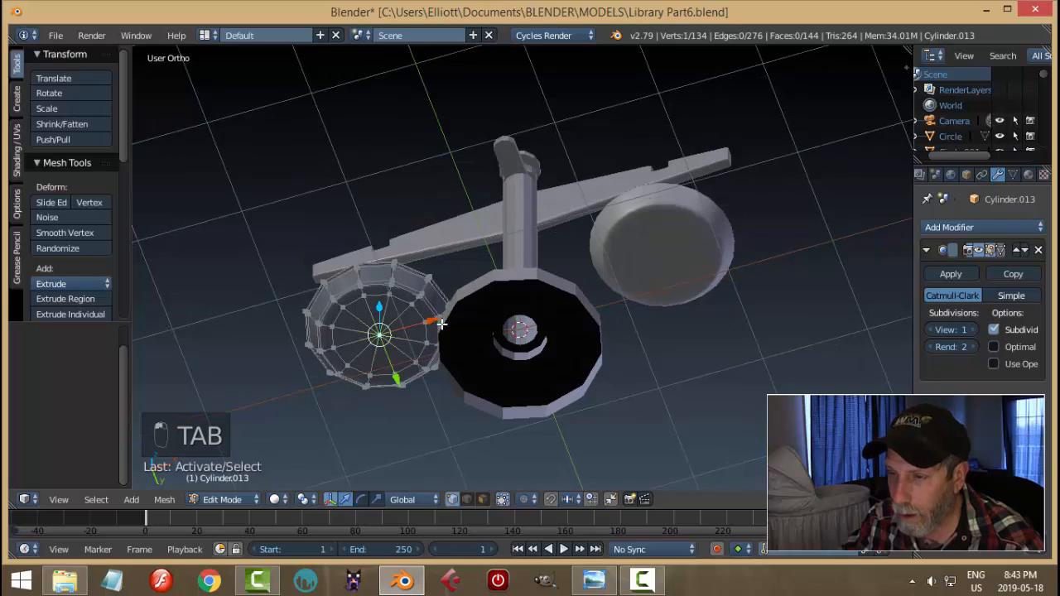
{"action": "key", "text": "shift+s"}
{"action": "left_click", "coordinate": [450, 324]}
{"action": "key", "text": "a"}
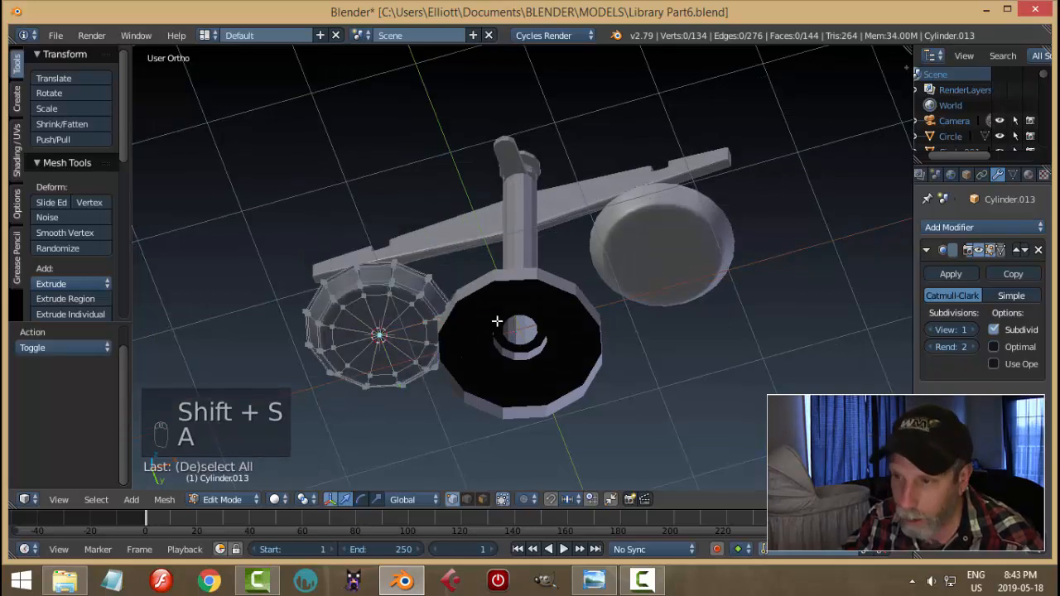
{"action": "key", "text": "Tab"}
{"action": "left_click", "coordinate": [411, 323]}
Add a plane at the 3D cursor and scale its mesh by about 0.135 along Y to form a narrow strip
{"action": "mouse_move", "coordinate": [411, 322]}
{"action": "middle_mouse_down"}
{"action": "mouse_move", "coordinate": [453, 330]}
{"action": "mouse_move", "coordinate": [429, 313]}
{"action": "middle_mouse_up"}
{"action": "key", "text": "shift+a"}
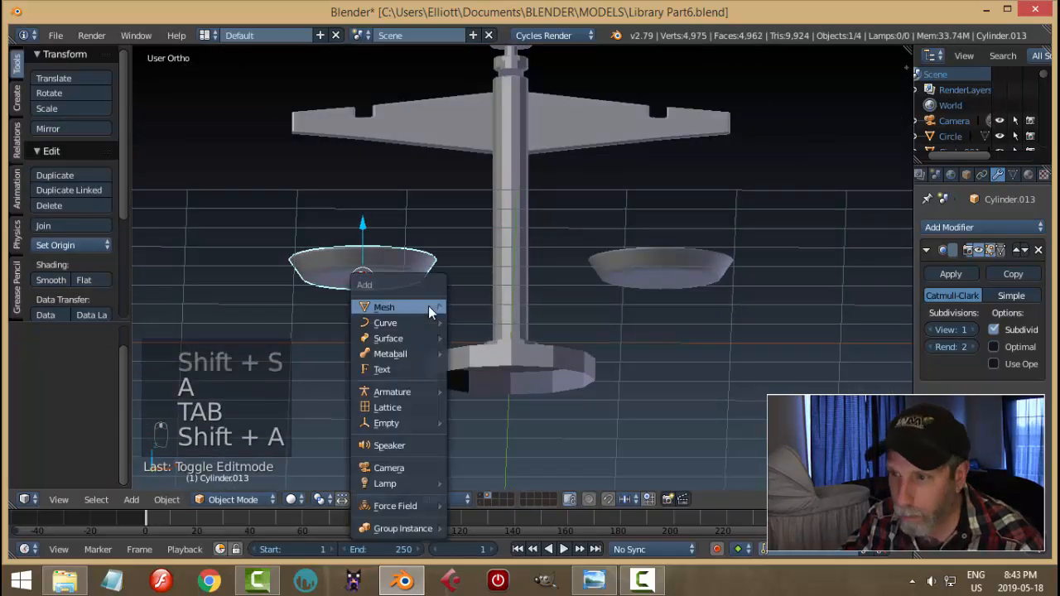
{"action": "mouse_move", "coordinate": [428, 306]}
{"action": "left_click", "coordinate": [480, 306]}
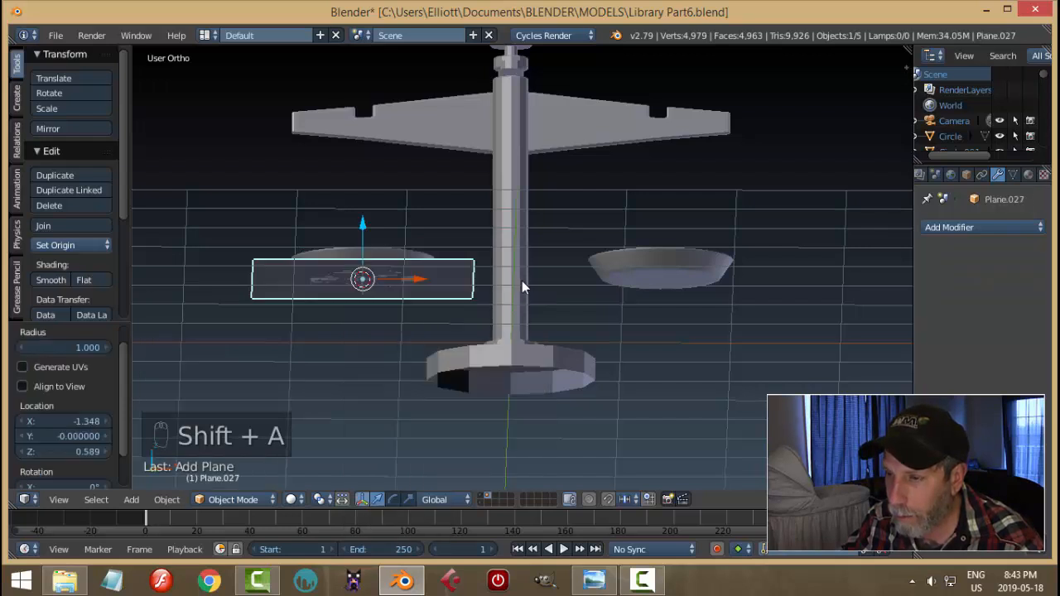
{"action": "middle_click_drag", "start_coordinate": [522, 281], "coordinate": [450, 344]}
{"action": "key", "text": "Tab"}
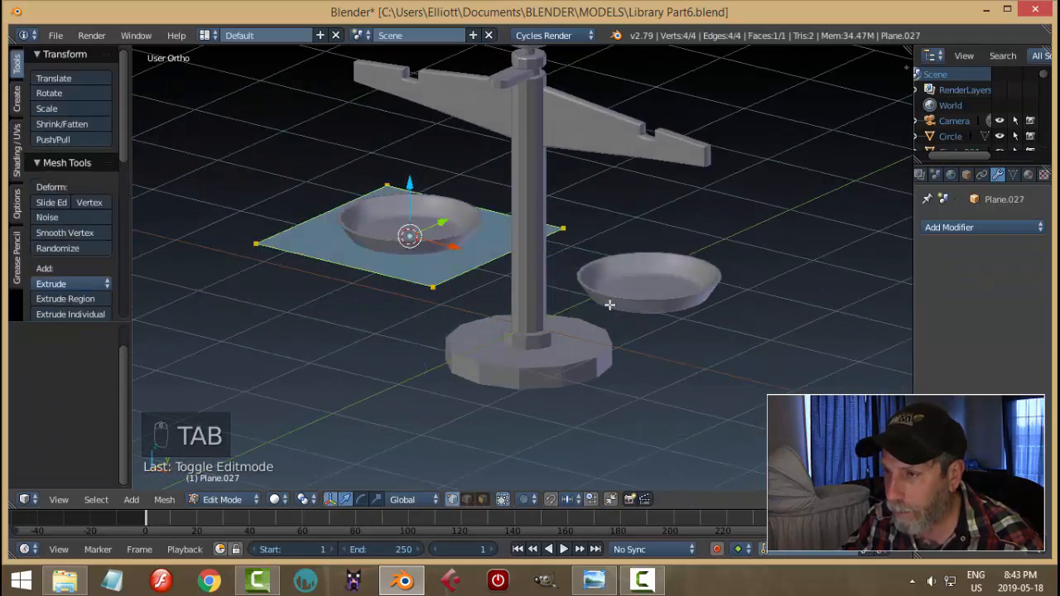
{"action": "middle_click_drag", "start_coordinate": [610, 303], "coordinate": [697, 285]}
{"action": "key", "text": "s"}
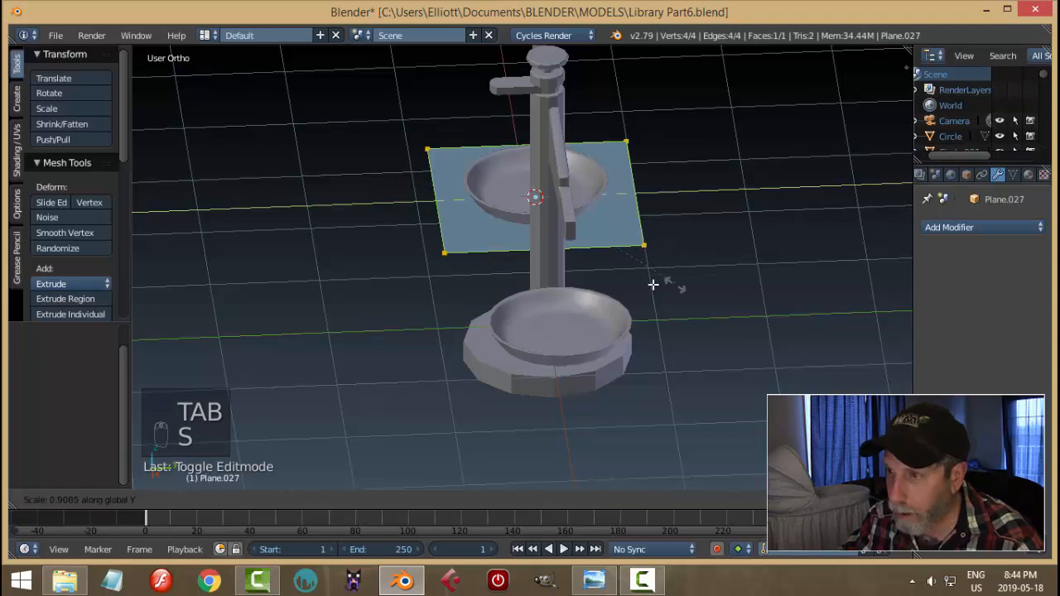
{"action": "key", "text": "y"}
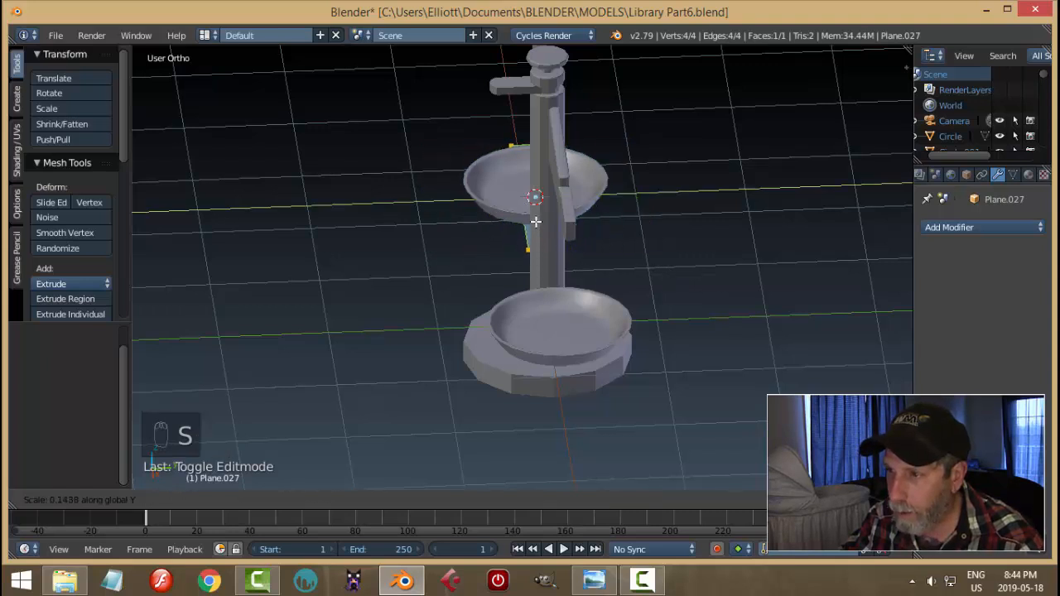
{"action": "left_click", "coordinate": [536, 222]}
Add a centred loop cut across the middle of the strip under the pan and deselect everything
{"action": "middle_click_drag", "start_coordinate": [552, 258], "coordinate": [624, 267]}
{"action": "middle_click_drag", "start_coordinate": [545, 269], "coordinate": [580, 259]}
{"action": "scroll", "coordinate": [510, 274], "scroll_direction": "up", "scroll_amount": 3}
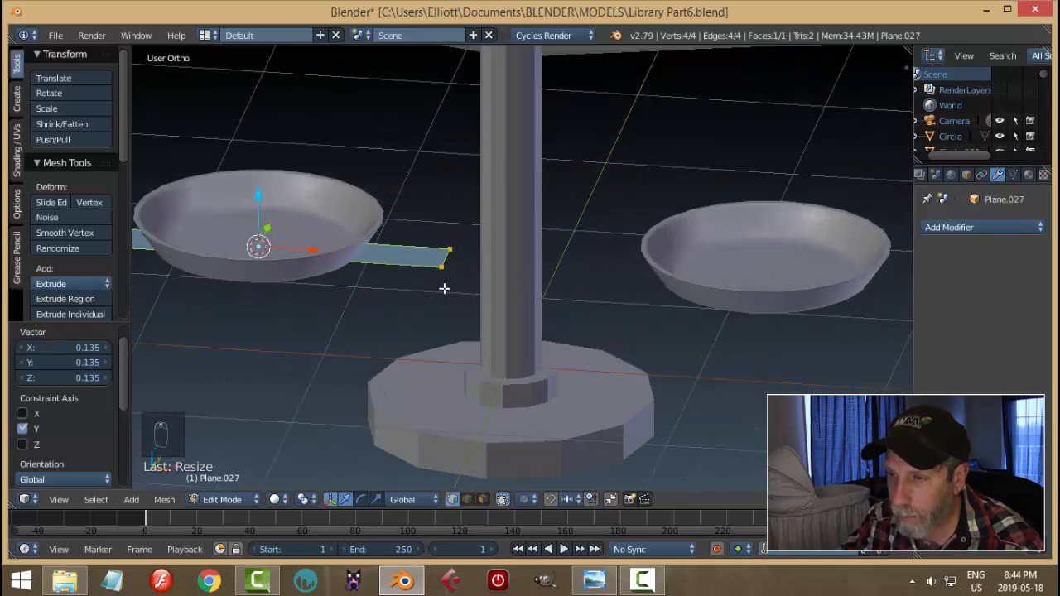
{"action": "middle_click_drag", "start_coordinate": [444, 288], "coordinate": [460, 226]}
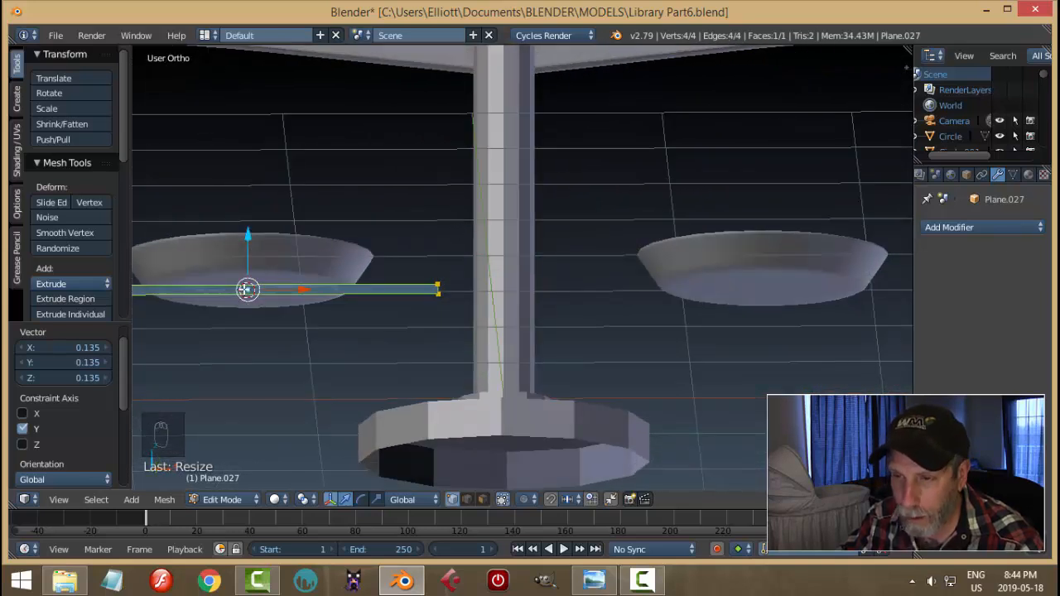
{"action": "key", "text": "ctrl+r"}
{"action": "left_click", "coordinate": [253, 292]}
{"action": "right_click", "coordinate": [259, 294]}
{"action": "key", "text": "a"}
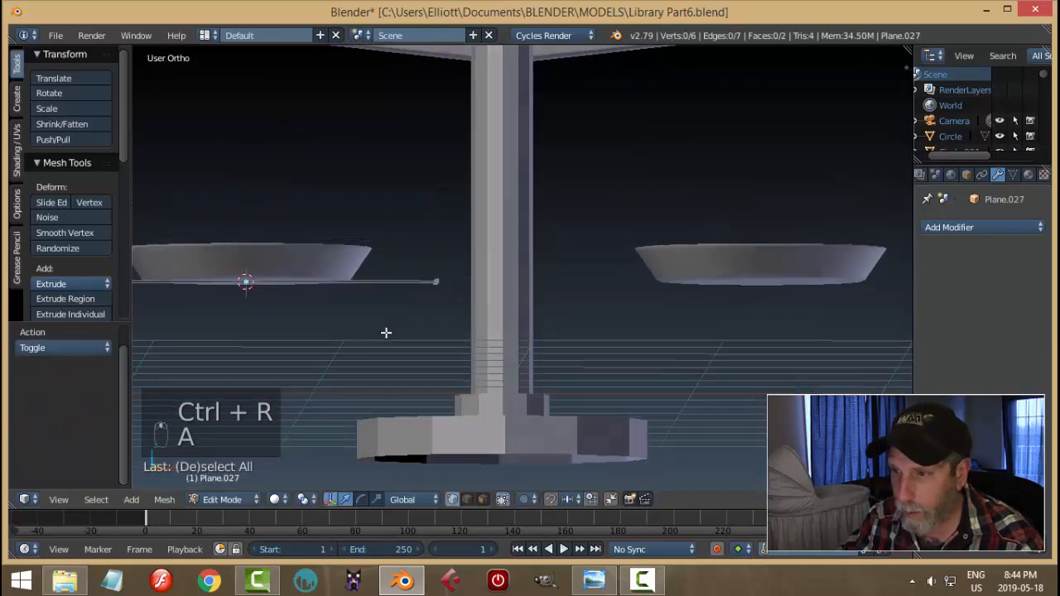
Move the strip's end edge nearest the post -0.347 along X, in line with the pan's rim
{"action": "middle_click_drag", "start_coordinate": [433, 248], "coordinate": [414, 220]}
{"action": "key", "text": "b"}
{"action": "left_click_drag", "start_coordinate": [422, 241], "coordinate": [462, 310]}
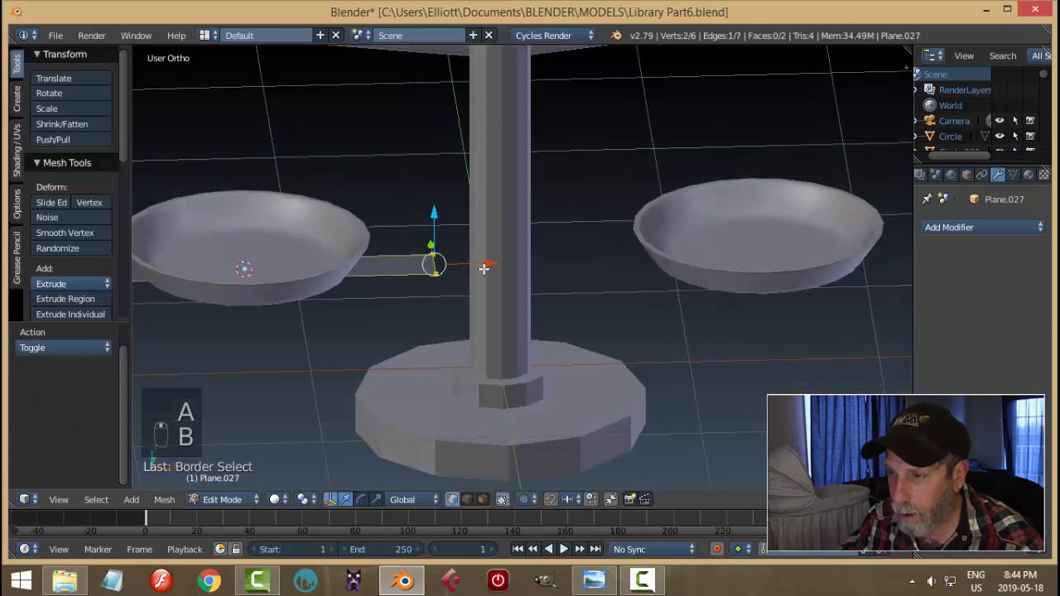
{"action": "key", "text": "g"}
{"action": "key", "text": "x"}
{"action": "left_click", "coordinate": [418, 262]}
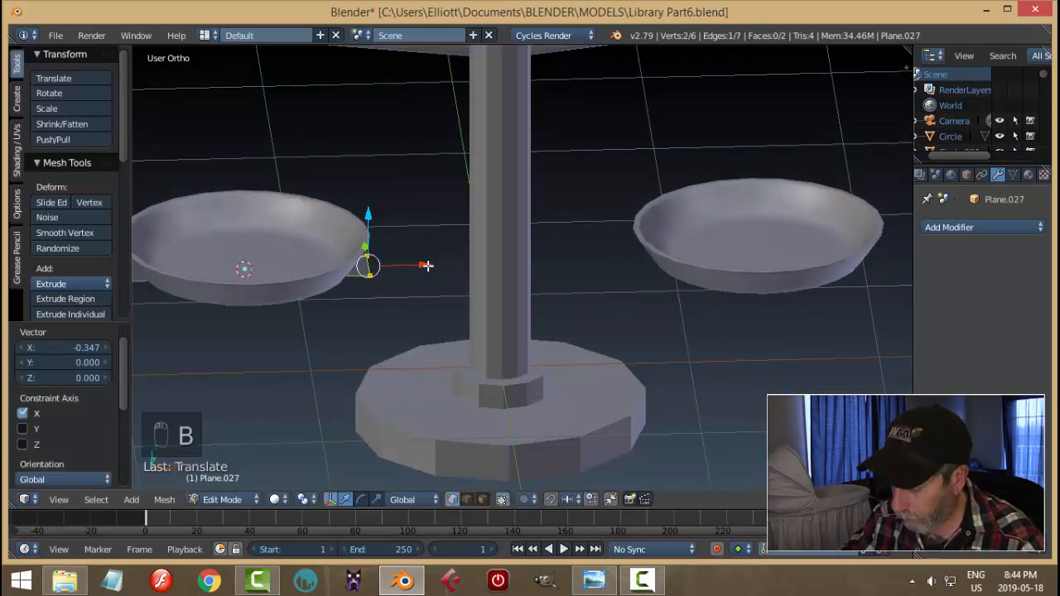
In front view, extrude the strip's end edge up to rim height, extrude it horizontally toward the post, and deselect it
{"action": "key", "text": "KP_1"}
{"action": "scroll", "coordinate": [405, 285], "scroll_direction": "up", "scroll_amount": 3}
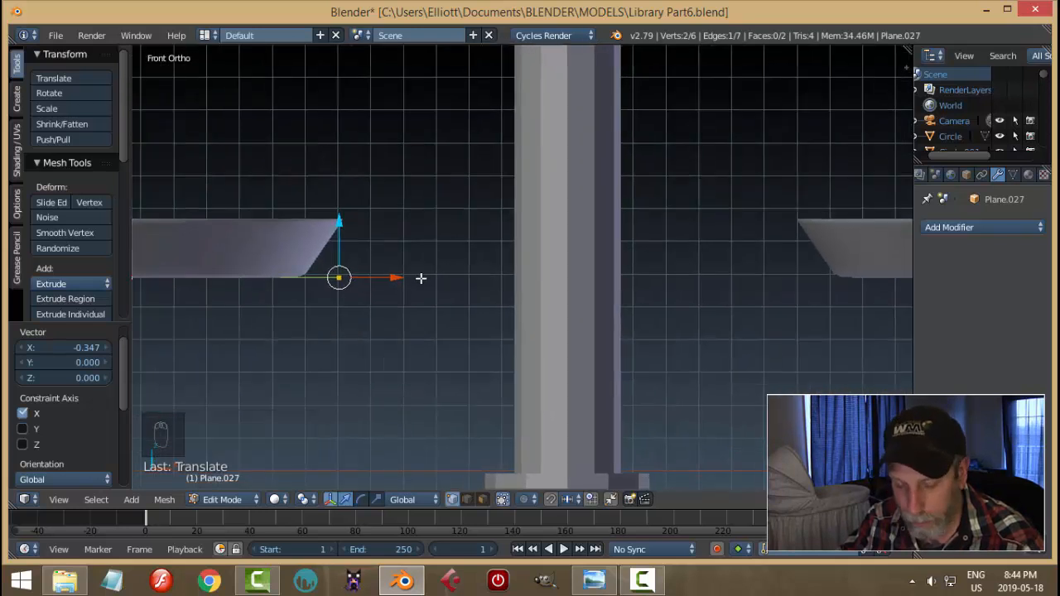
{"action": "key", "text": "e"}
{"action": "key", "text": "g"}
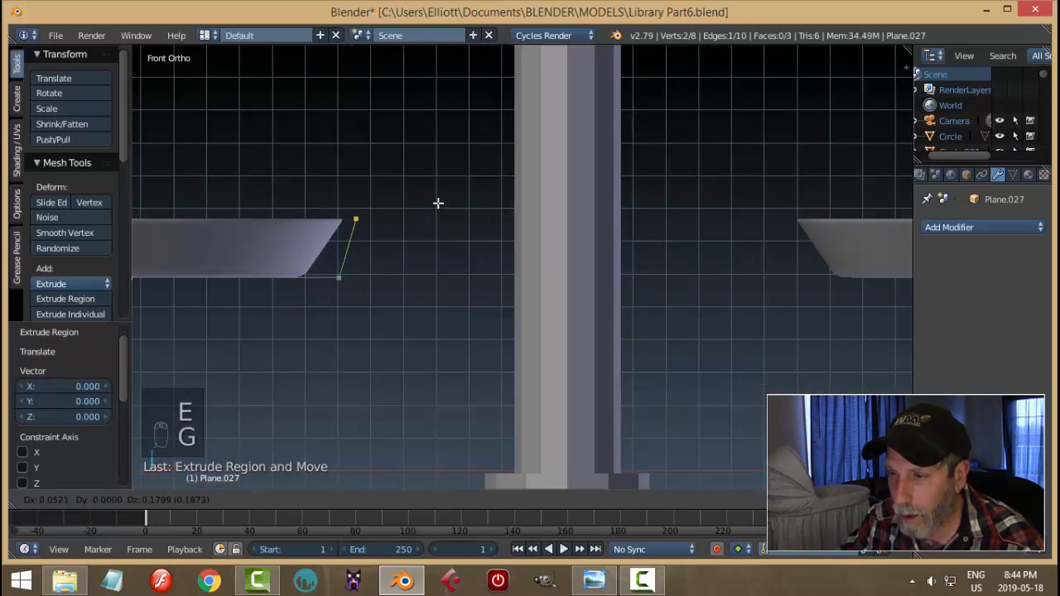
{"action": "left_click", "coordinate": [438, 203]}
{"action": "key", "text": "e"}
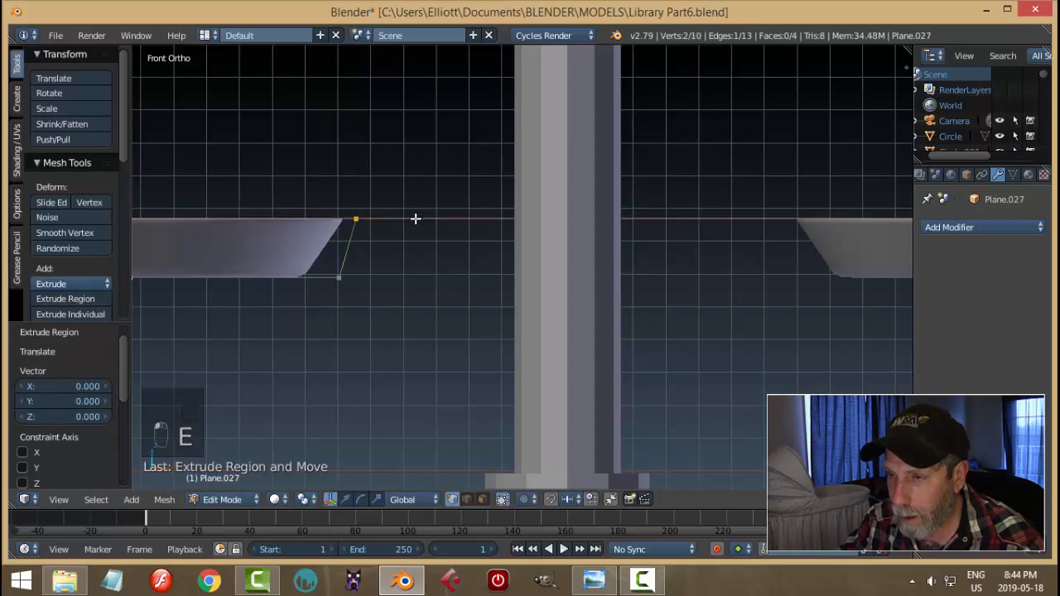
{"action": "left_click", "coordinate": [461, 229]}
{"action": "scroll", "coordinate": [473, 238], "scroll_direction": "down", "scroll_amount": 4}
{"action": "key", "text": "a"}
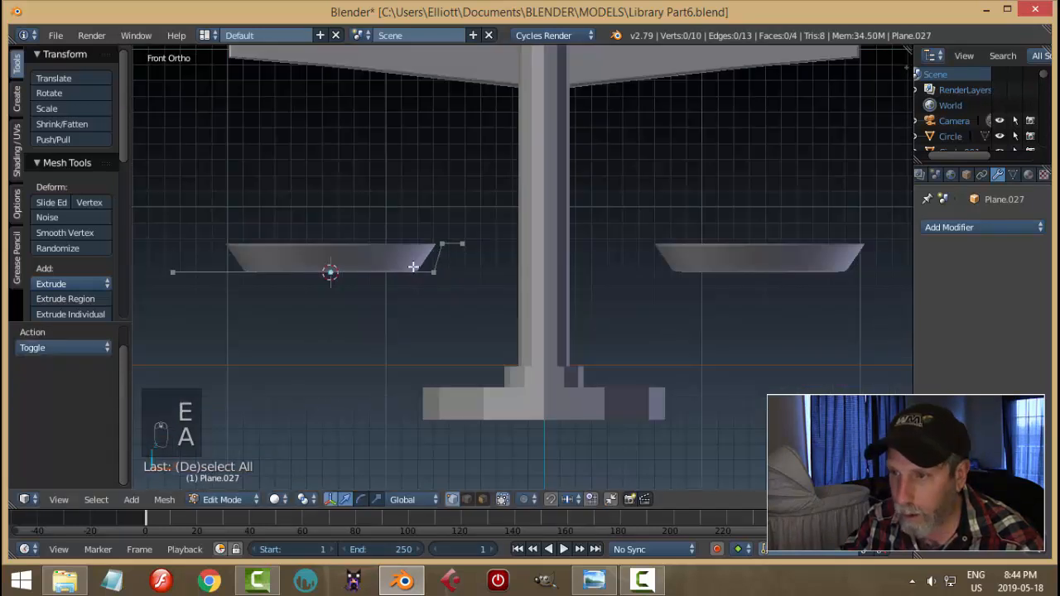
Delete the two end vertices of the strip on the side away from the post
{"action": "key", "text": "b"}
{"action": "left_click_drag", "start_coordinate": [149, 233], "coordinate": [243, 304]}
{"action": "key", "text": "x"}
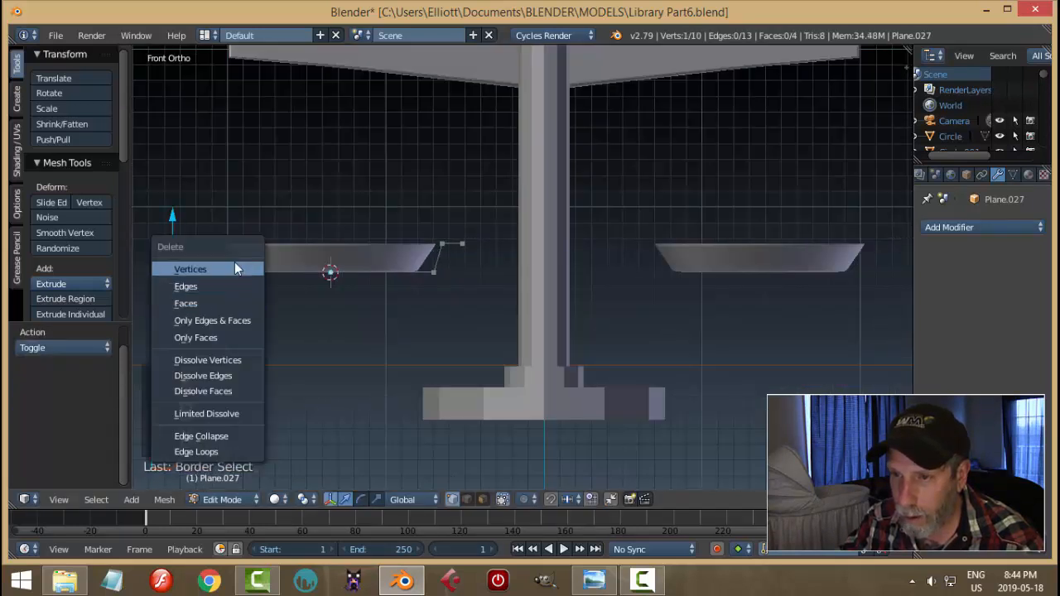
{"action": "left_click", "coordinate": [235, 267]}
{"action": "middle_click_drag", "start_coordinate": [275, 234], "coordinate": [273, 263]}
{"action": "right_click", "coordinate": [169, 259]}
{"action": "key", "text": "b"}
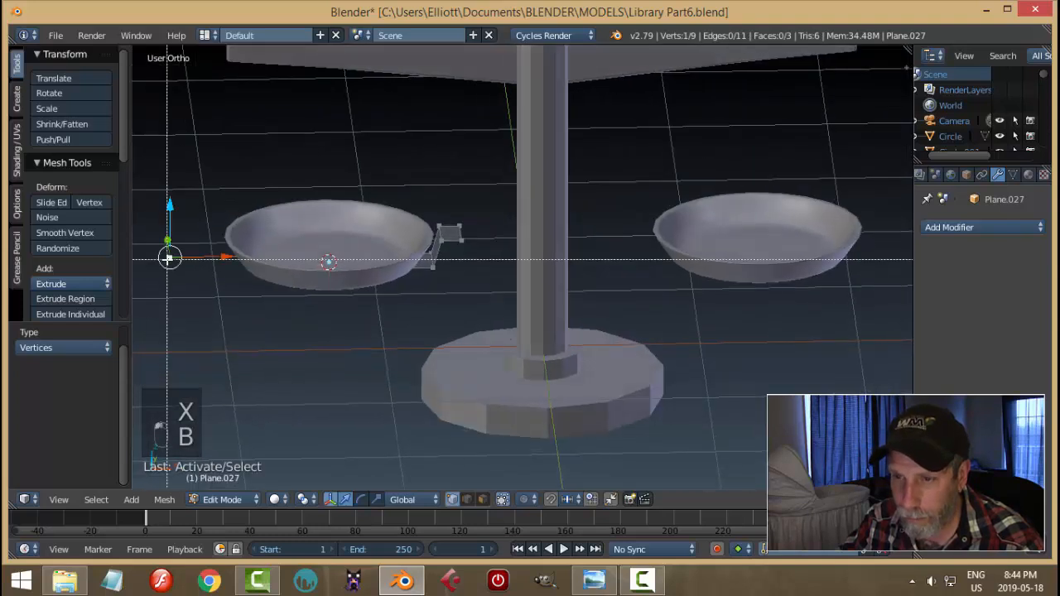
{"action": "right_click", "coordinate": [168, 259]}
{"action": "key", "text": "x"}
{"action": "left_click", "coordinate": [165, 257]}
Select the whole strip, extrude it and fatten it by 0.048 to give the bracket thickness
{"action": "middle_click_drag", "start_coordinate": [248, 307], "coordinate": [416, 307]}
{"action": "key", "text": "a"}
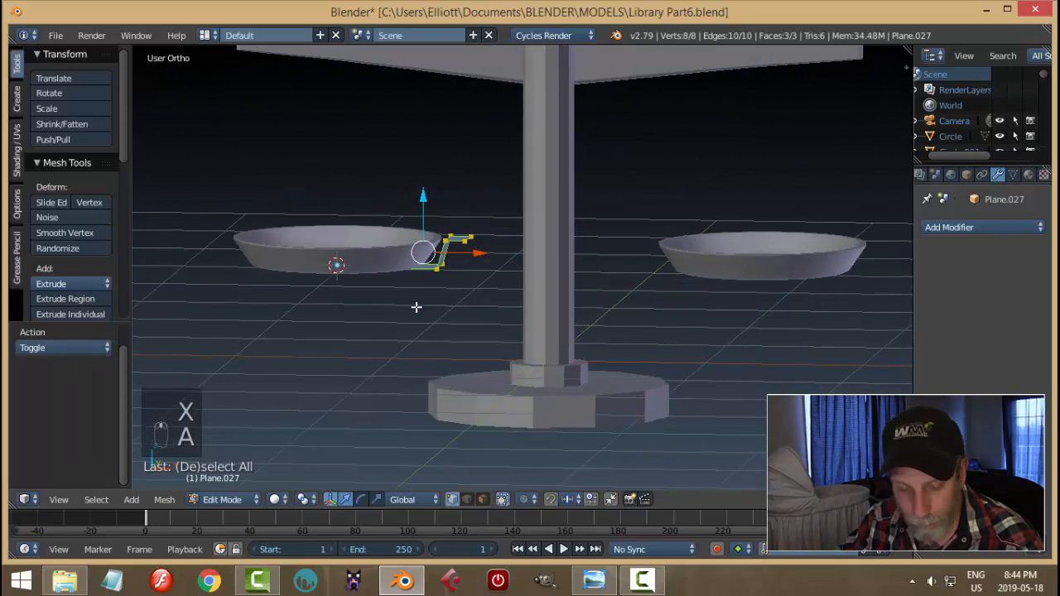
{"action": "key", "text": "e"}
{"action": "key", "text": "alt+s"}
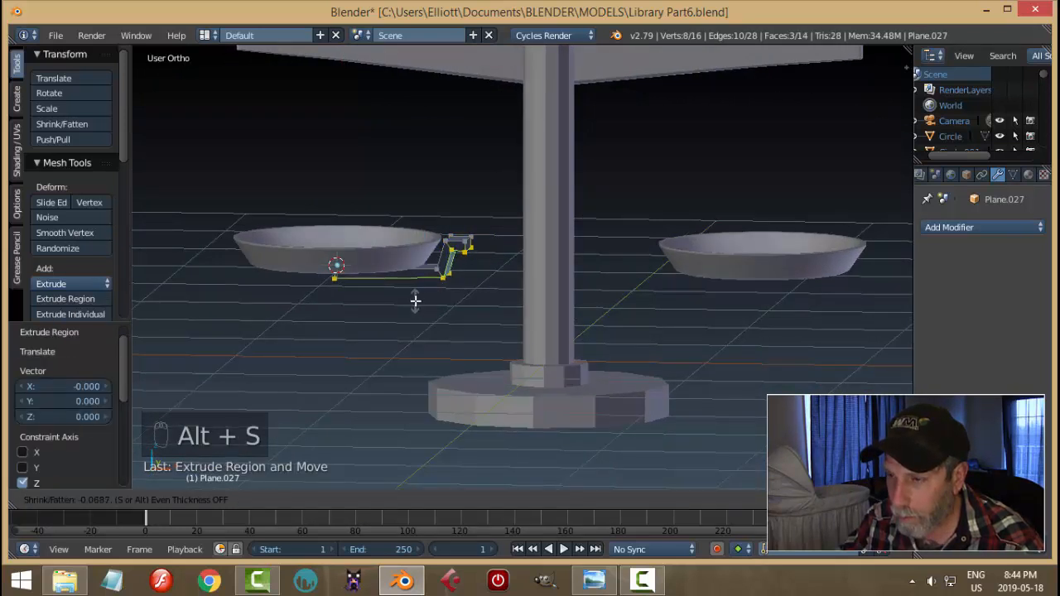
{"action": "left_click", "coordinate": [420, 310]}
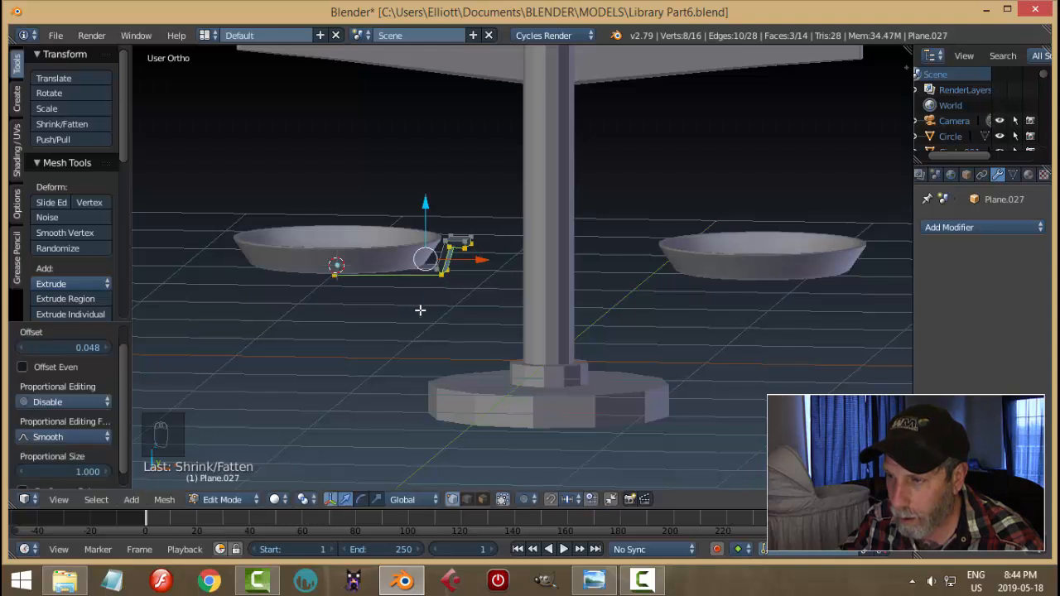
Recalculate the normals of the entire bracket mesh and return to Object Mode
{"action": "key", "text": "a"}
{"action": "key", "text": "a"}
{"action": "key", "text": "a"}
{"action": "key", "text": "ctrl+n"}
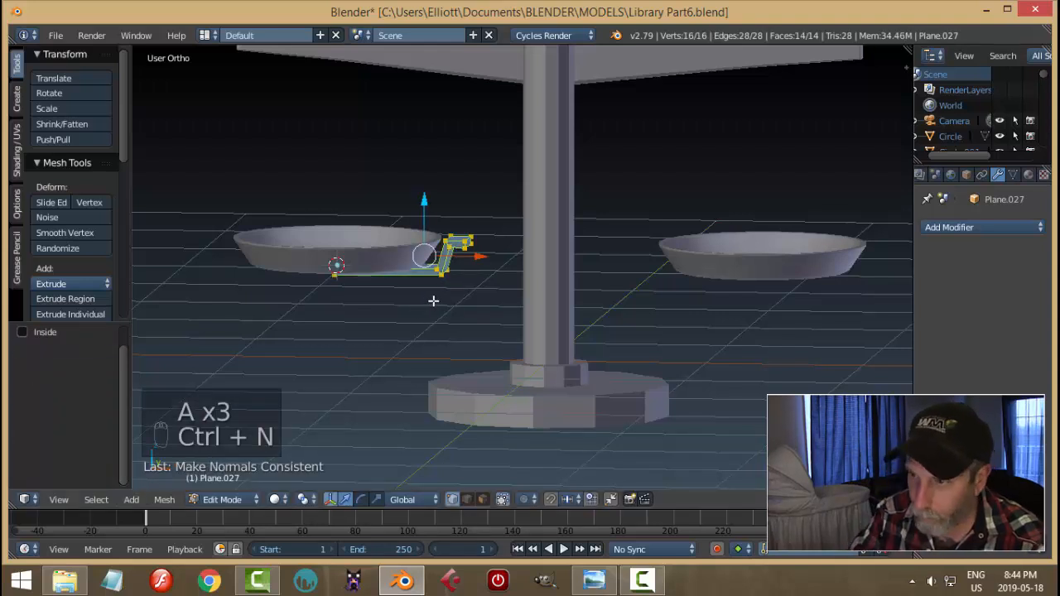
{"action": "key", "text": "Tab"}
{"action": "left_click", "coordinate": [317, 296]}
Move the bracket -0.034 along X so it sits closer to the pan
{"action": "middle_click_drag", "start_coordinate": [318, 296], "coordinate": [391, 273]}
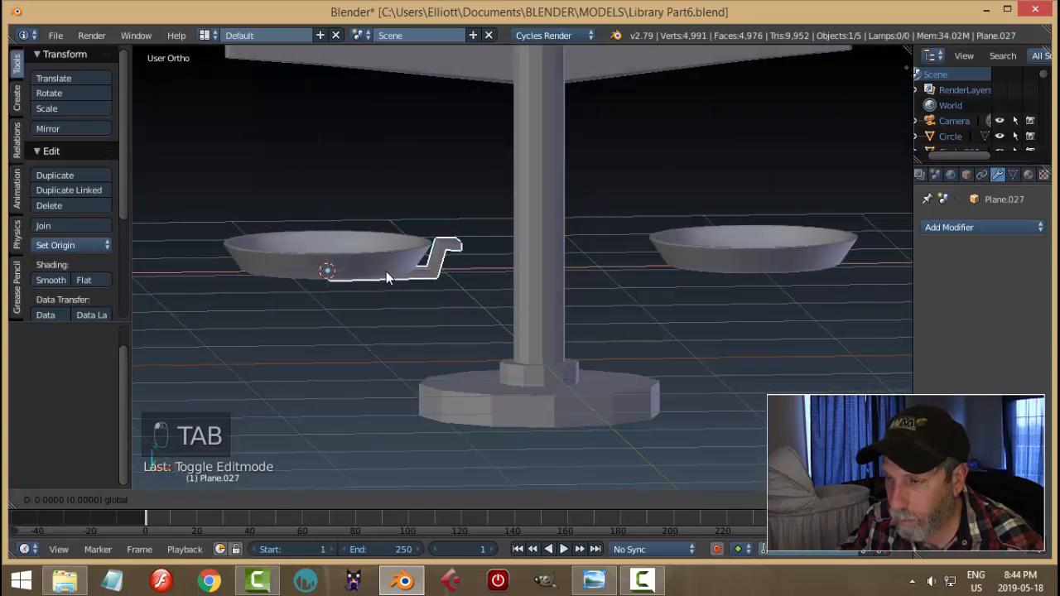
{"action": "left_click_drag", "start_coordinate": [381, 269], "coordinate": [377, 269]}
{"action": "middle_click_drag", "start_coordinate": [452, 306], "coordinate": [464, 265]}
{"action": "scroll", "coordinate": [462, 291], "scroll_direction": "up", "scroll_amount": 2}
Open the bracket's mesh for editing in a front wireframe view with all vertices deselected
{"action": "key", "text": "Tab"}
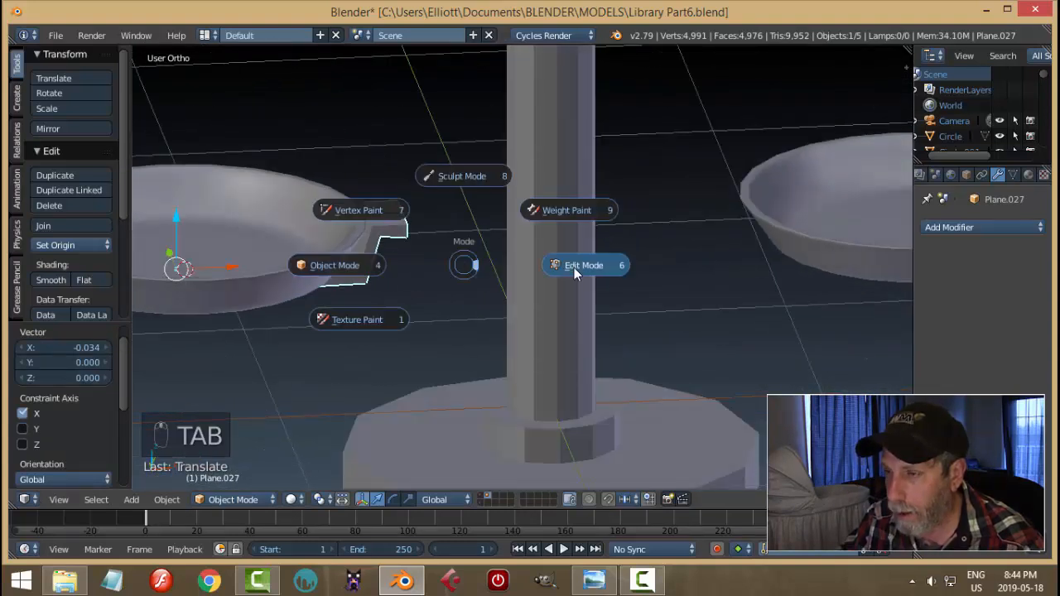
{"action": "left_click", "coordinate": [574, 268]}
{"action": "middle_click_drag", "start_coordinate": [574, 267], "coordinate": [485, 260]}
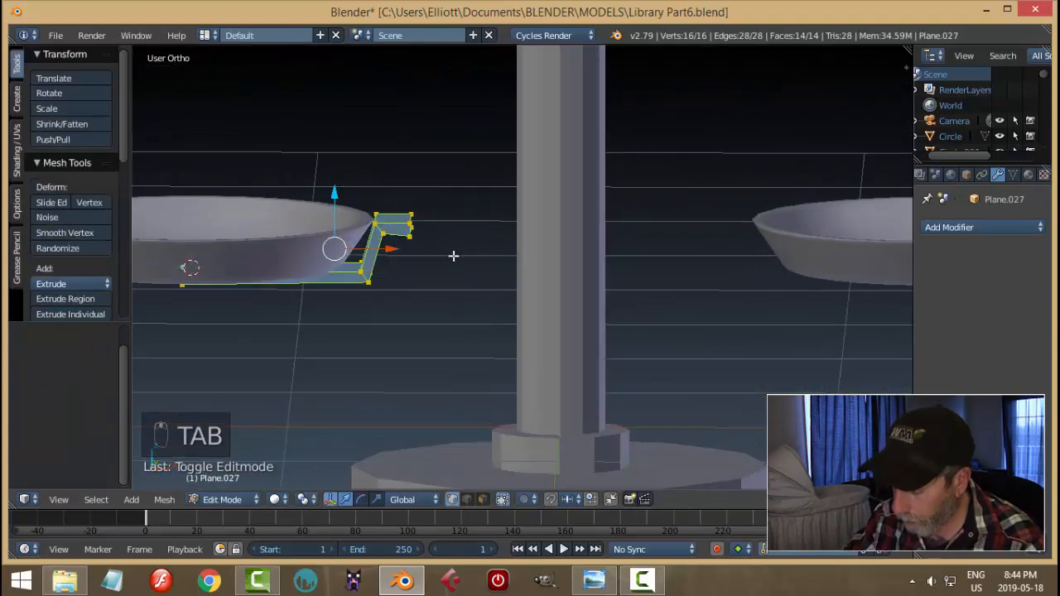
{"action": "key", "text": "KP_1"}
{"action": "scroll", "coordinate": [453, 256], "scroll_direction": "up", "scroll_amount": 3}
{"action": "key", "text": "z"}
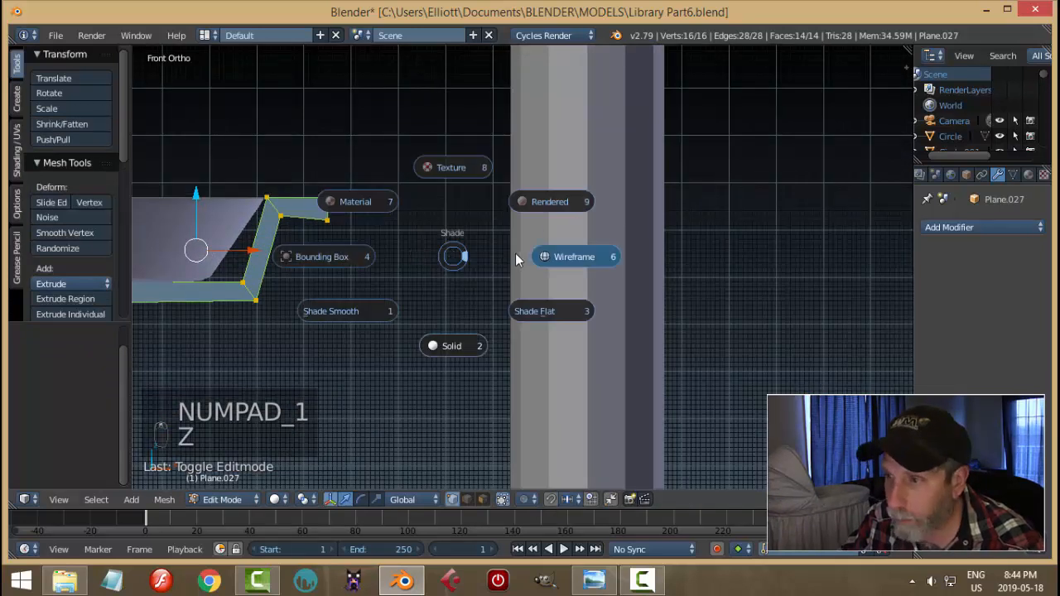
{"action": "left_click", "coordinate": [544, 258]}
{"action": "key", "text": "a"}
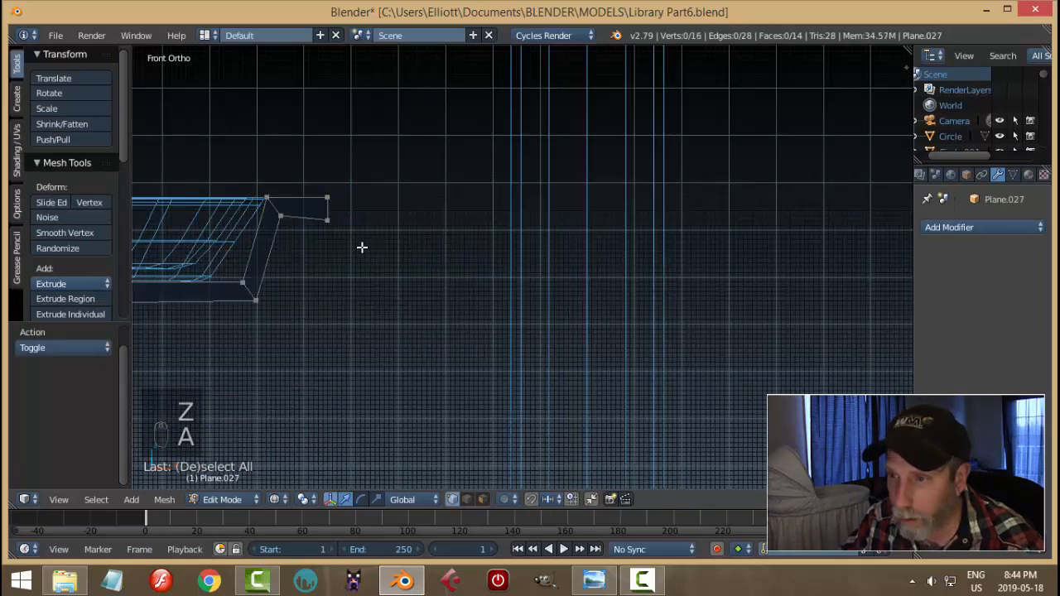
Select the lower vertices of the bracket's upper lip and scale them to 0 along Z to level its underside
{"action": "key", "text": "b"}
{"action": "left_click_drag", "start_coordinate": [362, 246], "coordinate": [274, 206]}
{"action": "key", "text": "a"}
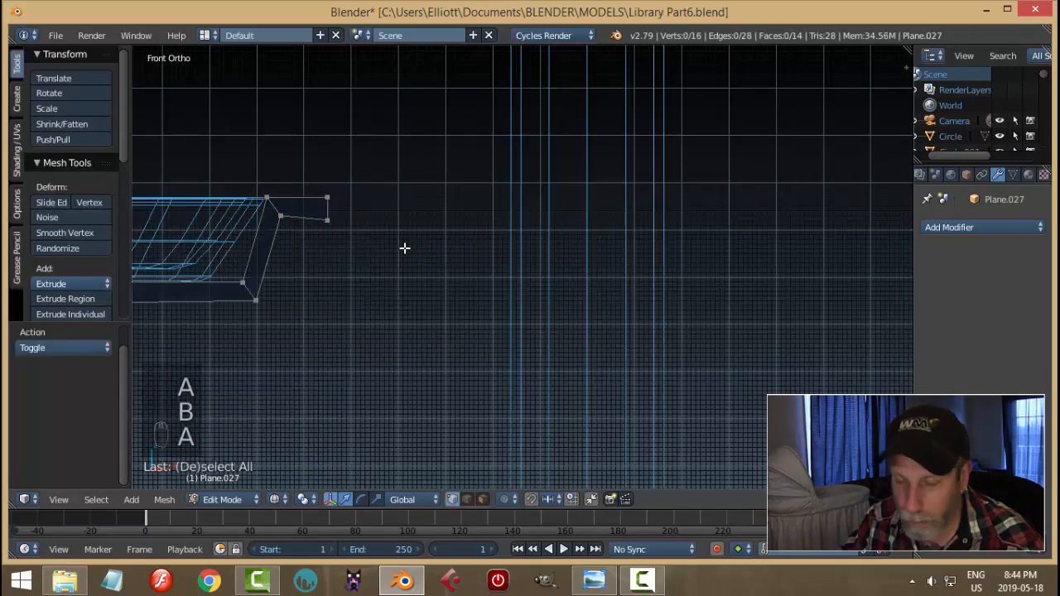
{"action": "key", "text": "b"}
{"action": "mouse_move", "coordinate": [334, 225]}
{"action": "left_mouse_down"}
{"action": "mouse_move", "coordinate": [292, 221]}
{"action": "mouse_move", "coordinate": [328, 244]}
{"action": "left_mouse_up"}
{"action": "key", "text": "b"}
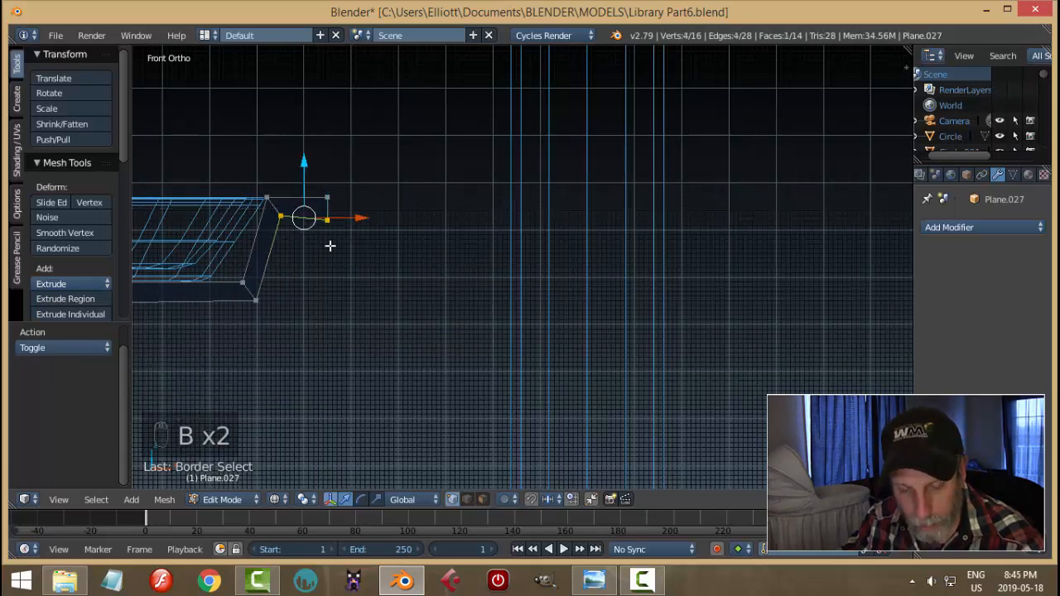
{"action": "key", "text": "s"}
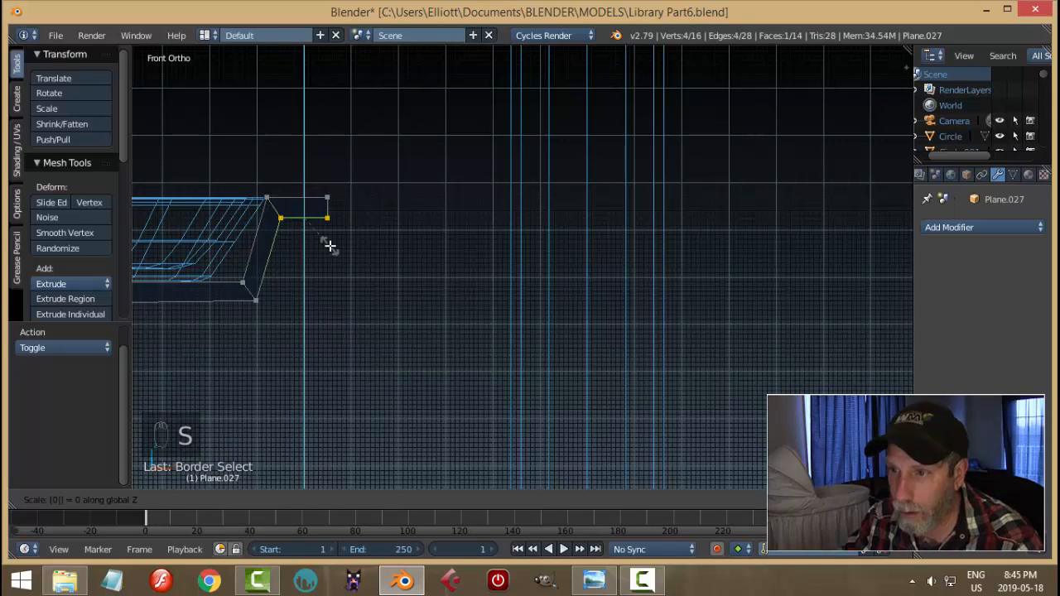
{"action": "left_click", "coordinate": [328, 244]}
{"action": "key", "text": "a"}
Level the bracket's bottom edge by scaling its lower vertices to 0 along Z, then return to solid shading
{"action": "scroll", "coordinate": [326, 282], "scroll_direction": "down", "scroll_amount": 5}
{"action": "scroll", "coordinate": [327, 283], "scroll_direction": "down", "scroll_amount": 1, "text": "shift"}
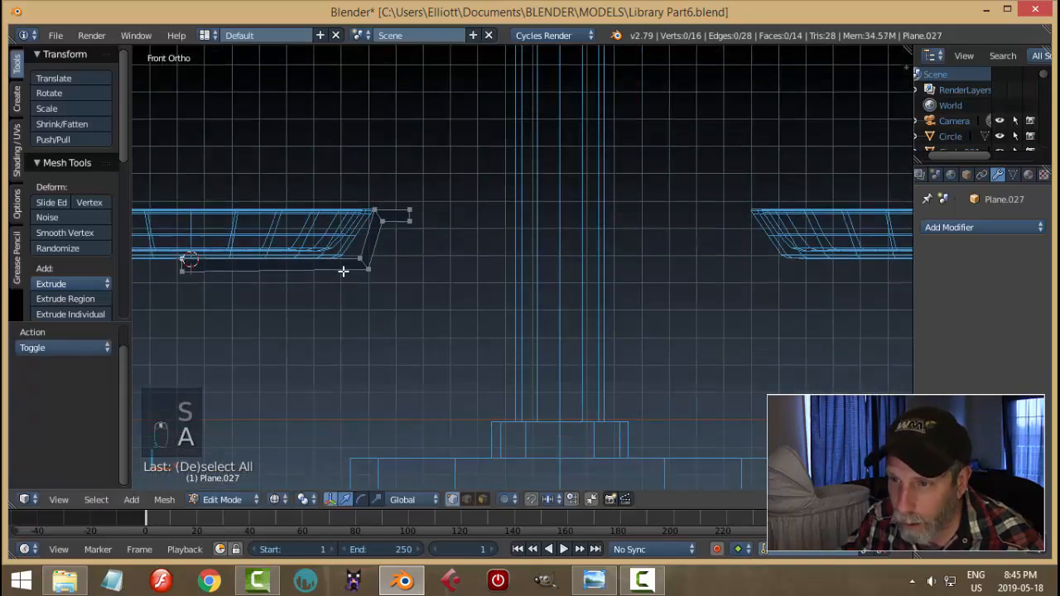
{"action": "key", "text": "b"}
{"action": "left_click_drag", "start_coordinate": [395, 291], "coordinate": [190, 270]}
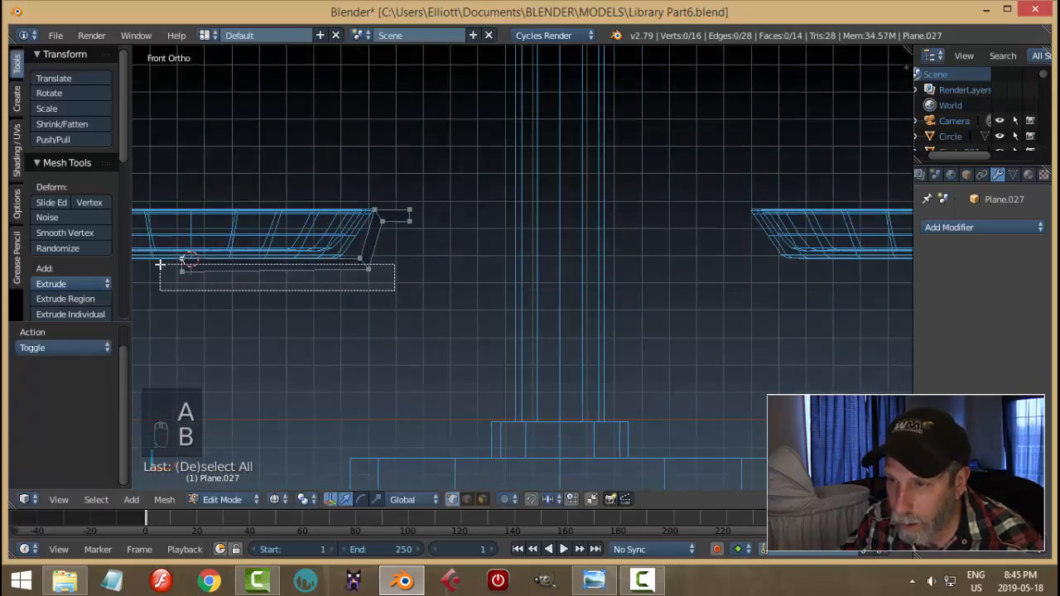
{"action": "key", "text": "s"}
{"action": "key", "text": "z"}
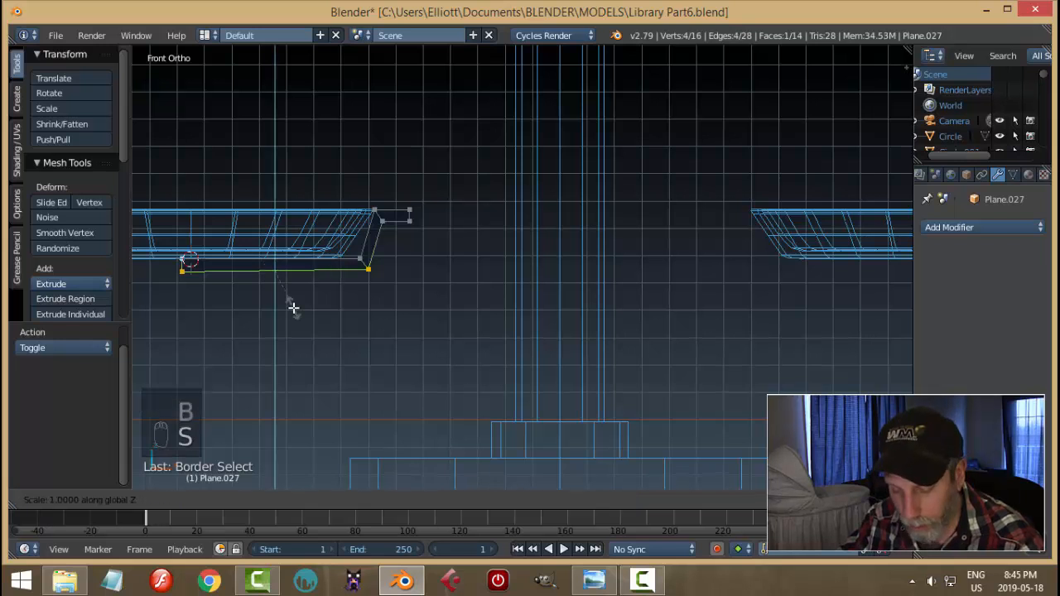
{"action": "key", "text": "0"}
{"action": "left_click", "coordinate": [293, 307]}
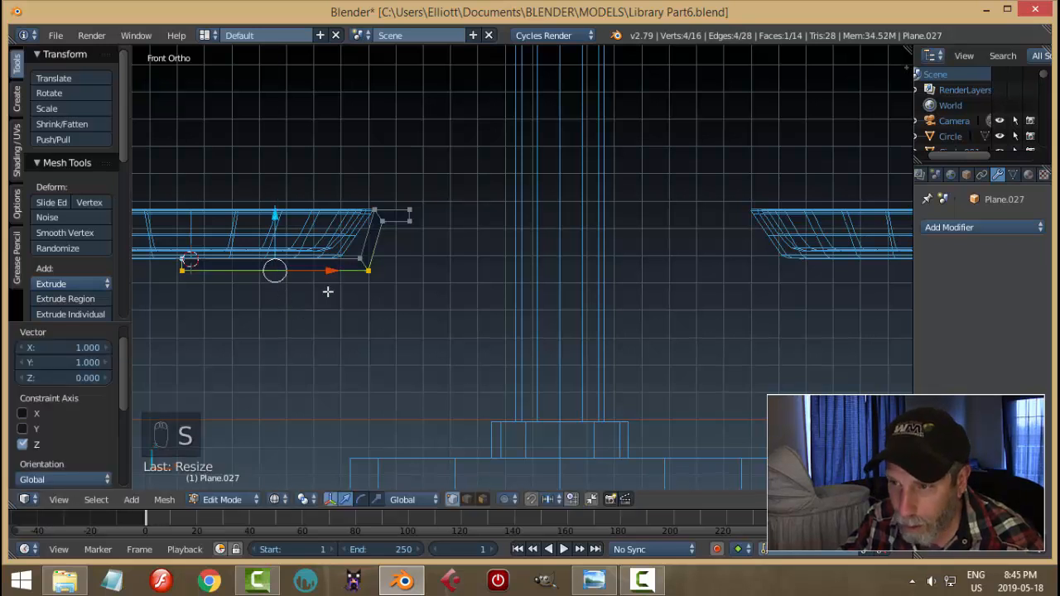
{"action": "key", "text": "a"}
{"action": "key", "text": "z"}
{"action": "left_click", "coordinate": [367, 357]}
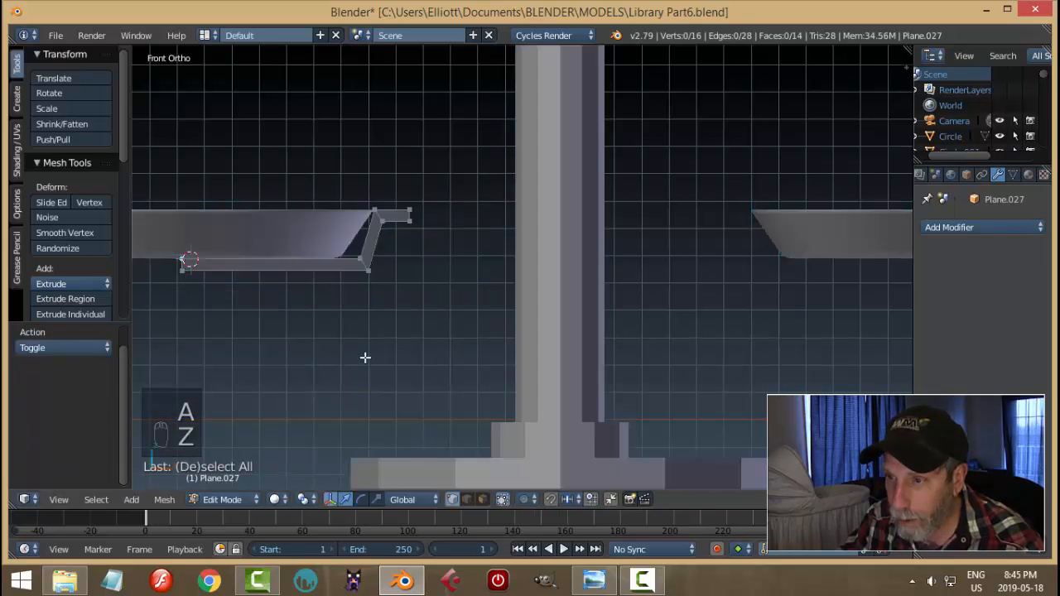
Lengthen the bracket's upper lip by moving its end face 0.066 along X toward the post
{"action": "scroll", "coordinate": [448, 274], "scroll_direction": "up", "scroll_amount": 2}
{"action": "middle_click_drag", "start_coordinate": [449, 274], "coordinate": [445, 299], "text": "shift"}
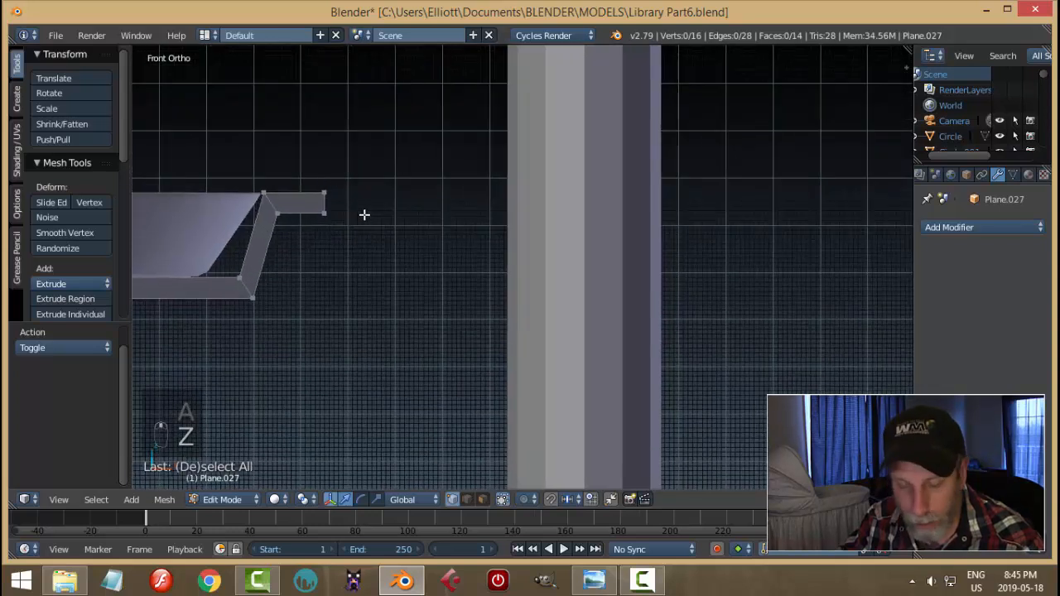
{"action": "middle_click_drag", "start_coordinate": [364, 214], "coordinate": [367, 243]}
{"action": "key", "text": "b"}
{"action": "left_click_drag", "start_coordinate": [315, 111], "coordinate": [362, 217]}
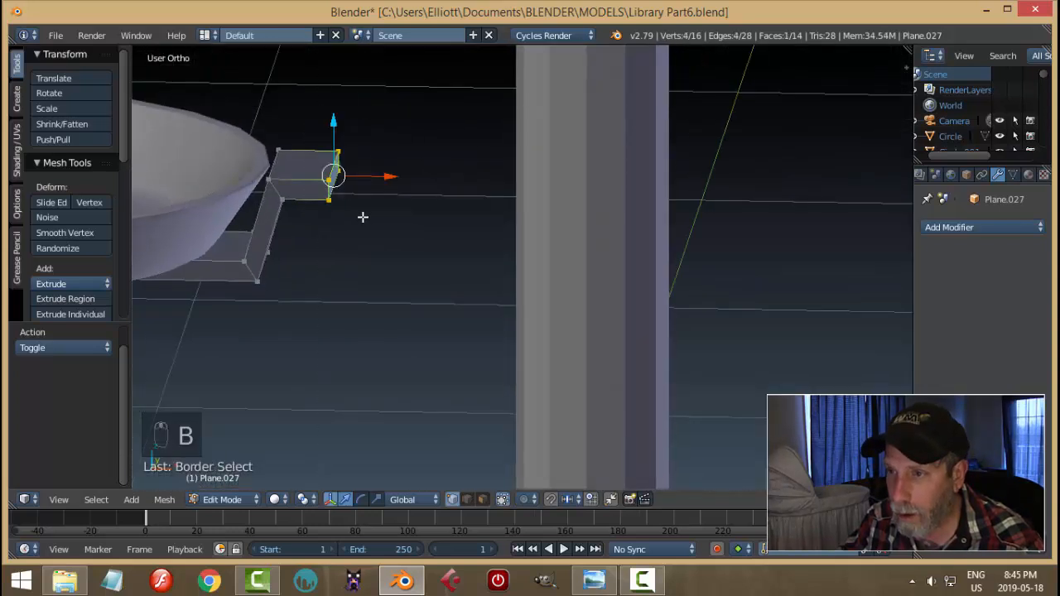
{"action": "left_click_drag", "start_coordinate": [386, 179], "coordinate": [411, 190]}
{"action": "scroll", "coordinate": [412, 192], "scroll_direction": "down", "scroll_amount": 2}
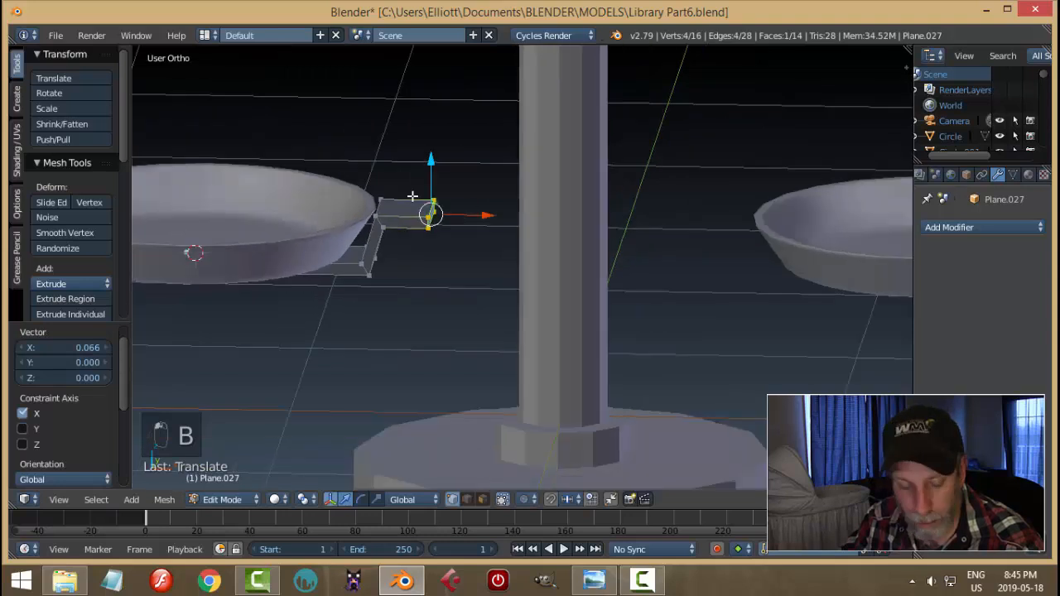
{"action": "scroll", "coordinate": [412, 195], "scroll_direction": "down", "scroll_amount": 2}
{"action": "key", "text": "a"}
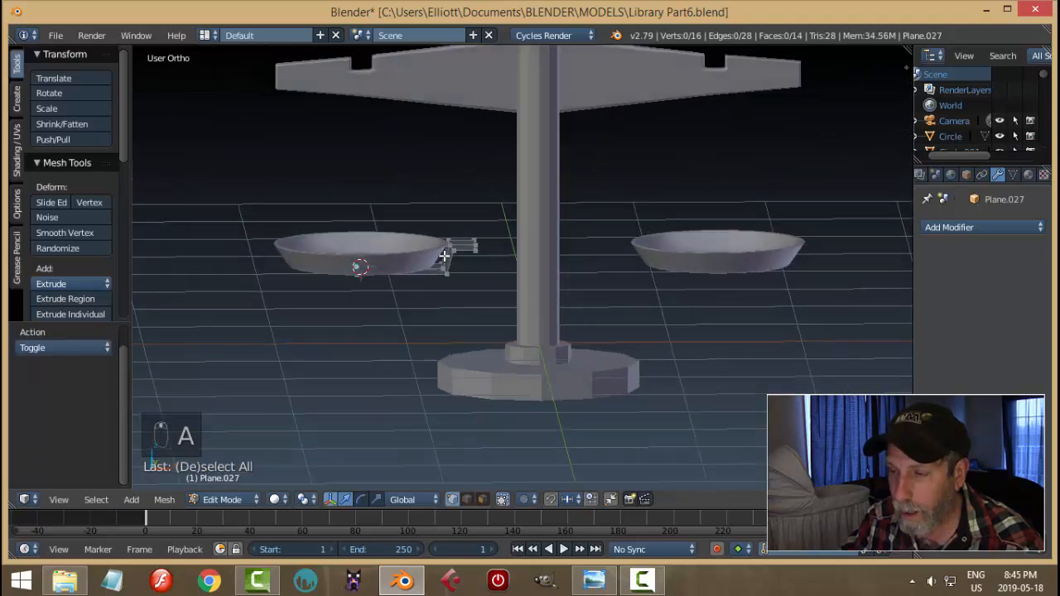
Return to Object Mode and show the scale from the front in wireframe
{"action": "key", "text": "Tab"}
{"action": "left_click", "coordinate": [336, 257]}
{"action": "middle_click_drag", "start_coordinate": [433, 295], "coordinate": [451, 233]}
{"action": "key", "text": "KP_1"}
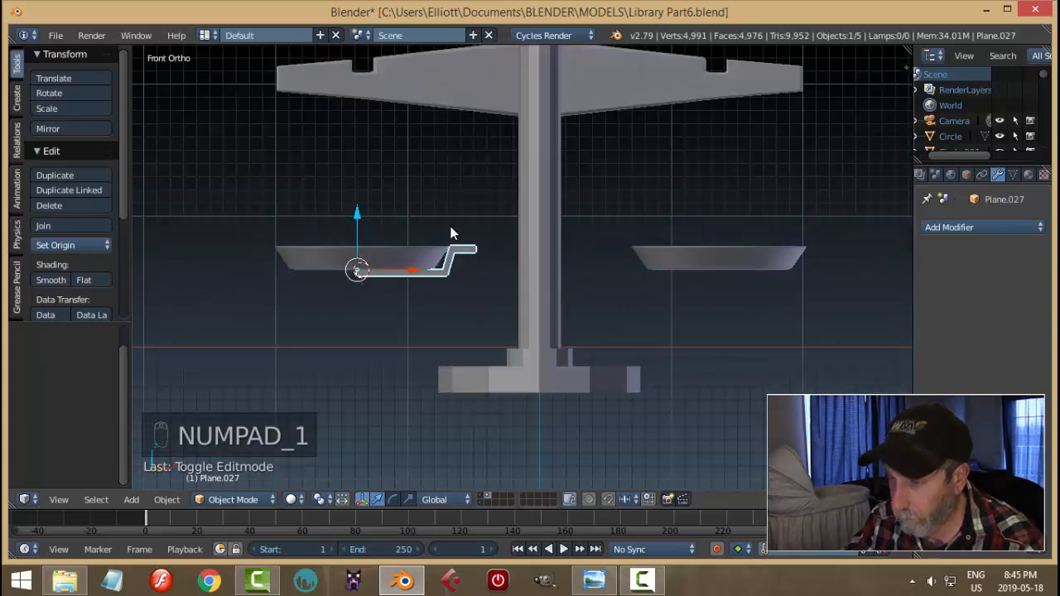
{"action": "scroll", "coordinate": [445, 329], "scroll_direction": "up", "scroll_amount": 3}
{"action": "key", "text": "z"}
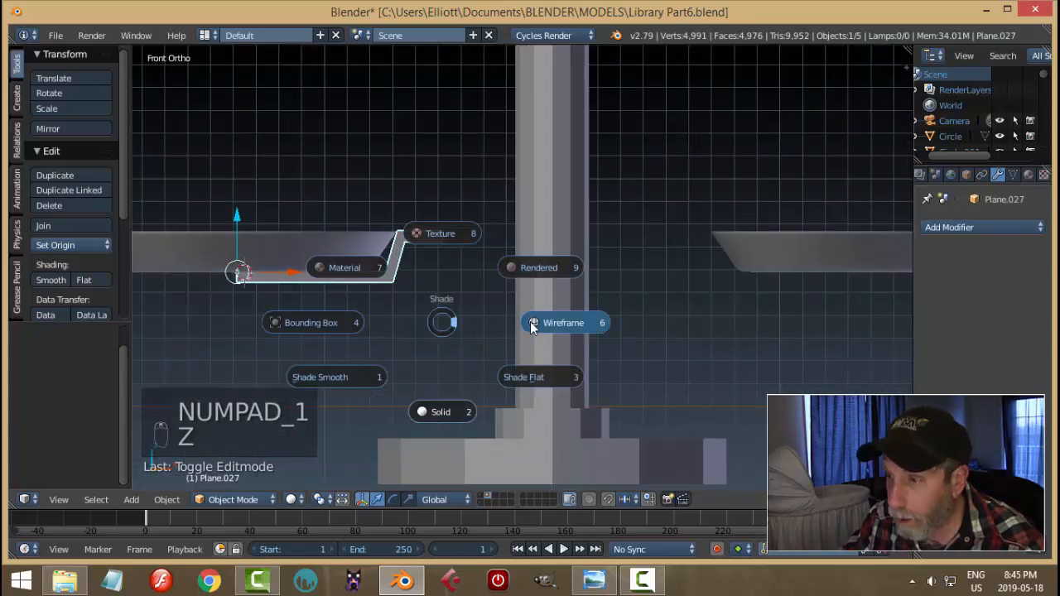
{"action": "left_click", "coordinate": [539, 321]}
{"action": "key", "text": "b"}
{"action": "left_click_drag", "start_coordinate": [185, 230], "coordinate": [290, 275]}
{"action": "key", "text": "ctrl+z"}
In Edit Mode, move the vertices at the bracket's end beneath the pan's centre 0.065 along X
{"action": "right_click", "coordinate": [308, 279]}
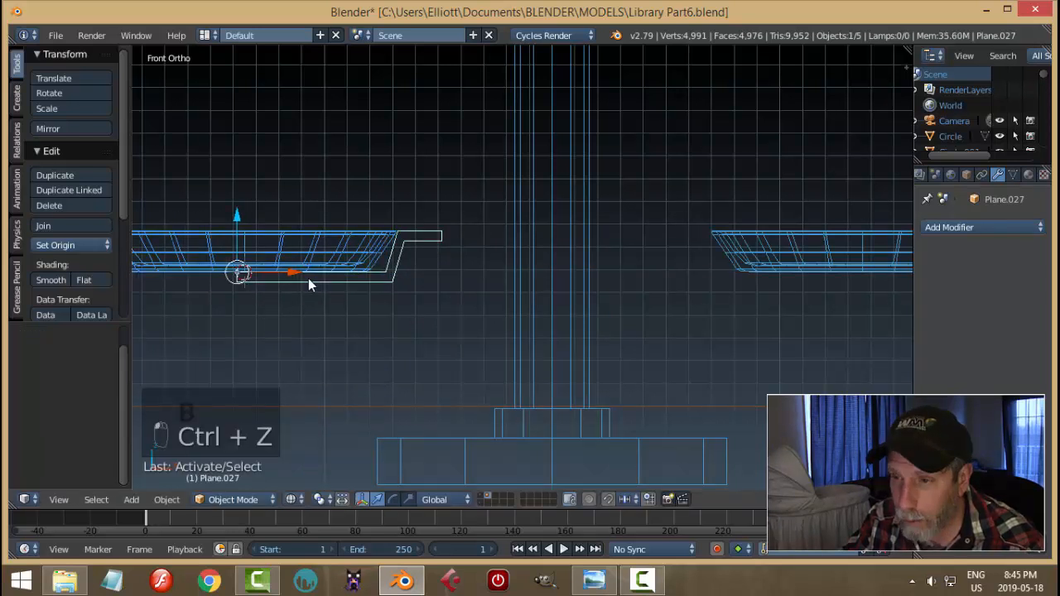
{"action": "key", "text": "Tab"}
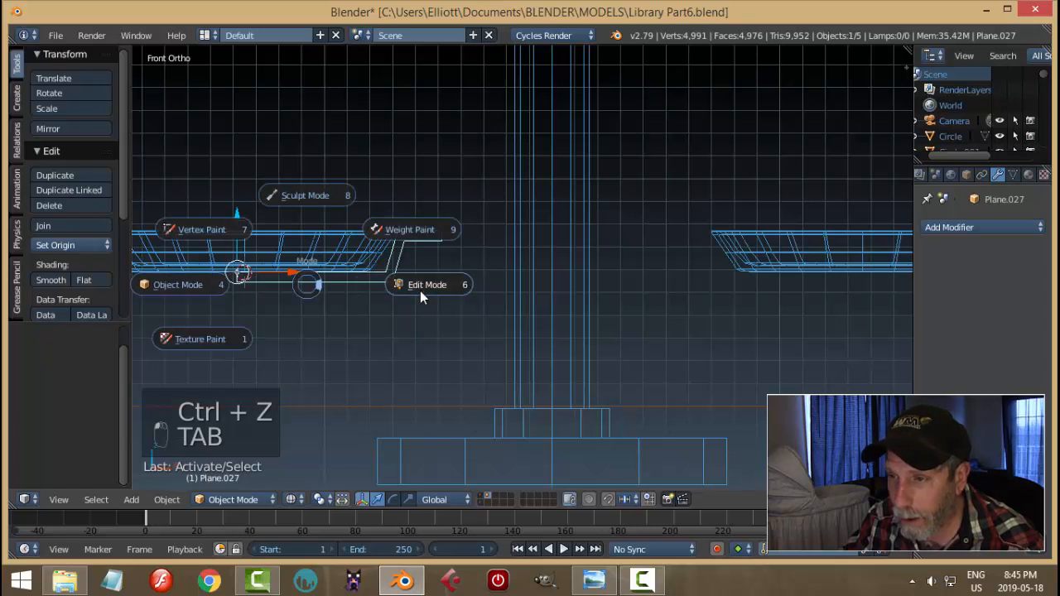
{"action": "left_click", "coordinate": [420, 290]}
{"action": "key", "text": "b"}
{"action": "key", "text": "b"}
{"action": "left_click_drag", "start_coordinate": [204, 249], "coordinate": [301, 288]}
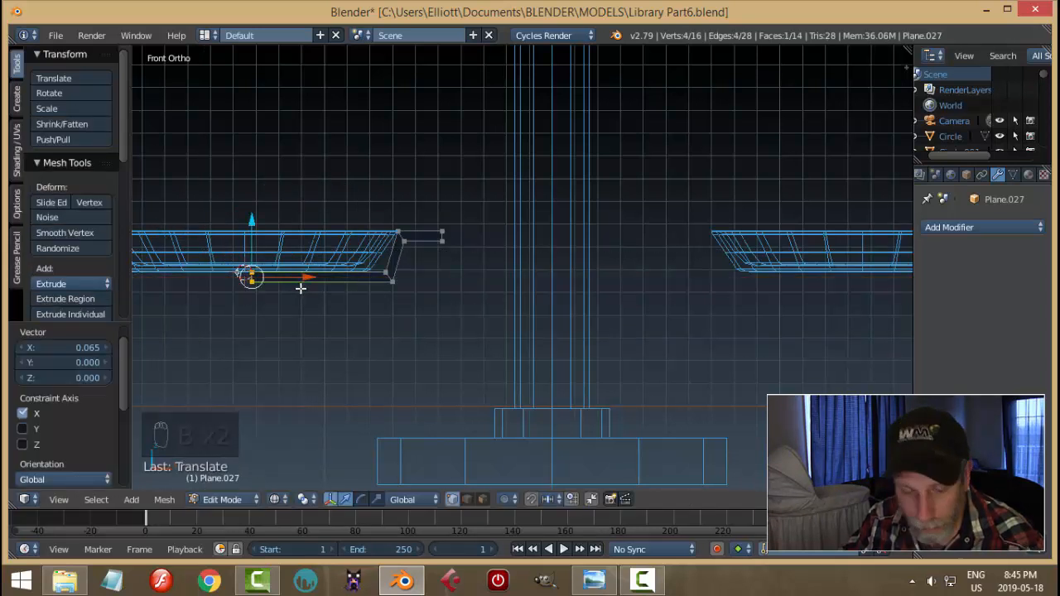
{"action": "key", "text": "a"}
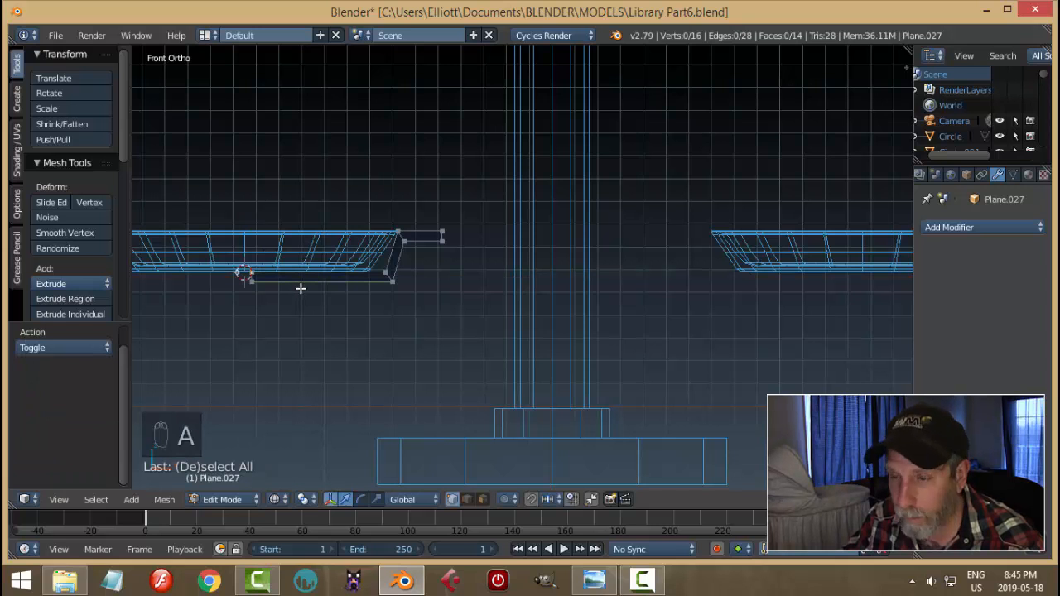
Add an X-axis Mirror modifier with clipping to the bracket and move its inner end vertices -0.204 along X onto the mirror plane
{"action": "left_click", "coordinate": [984, 226]}
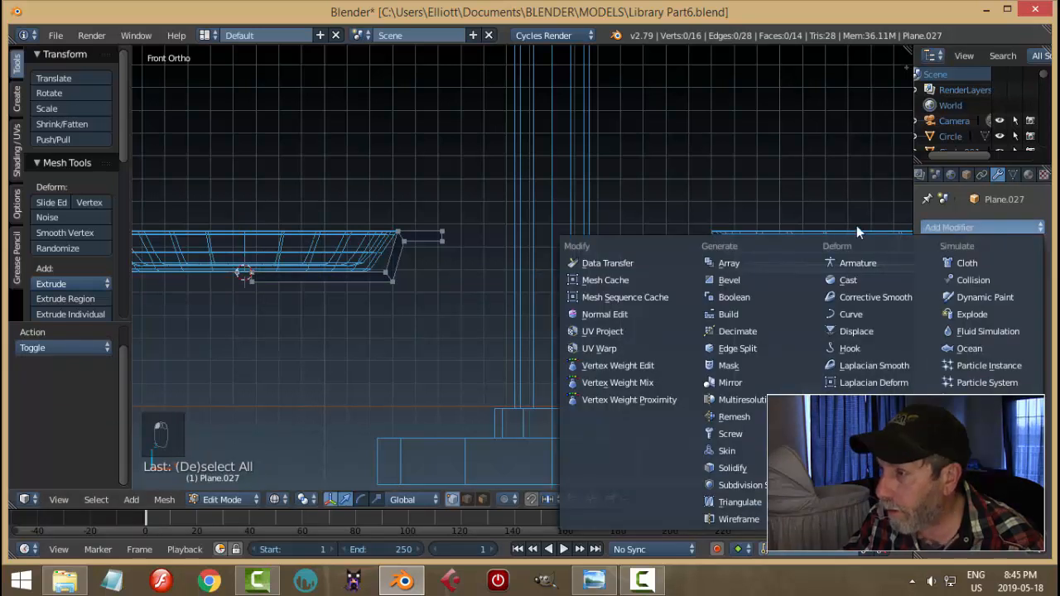
{"action": "left_click", "coordinate": [748, 380]}
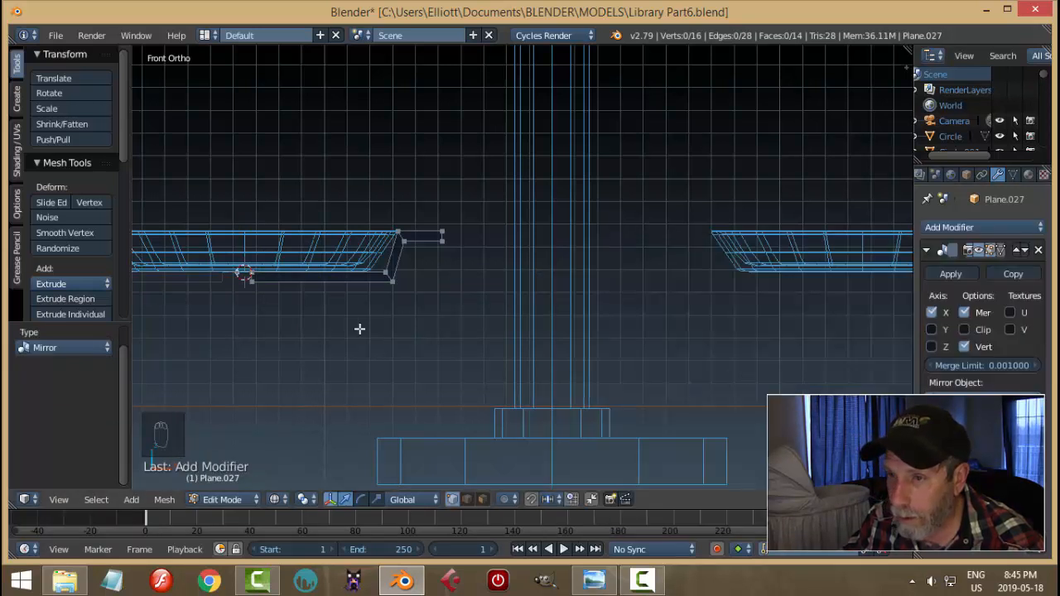
{"action": "key", "text": "b"}
{"action": "left_click_drag", "start_coordinate": [236, 263], "coordinate": [296, 294]}
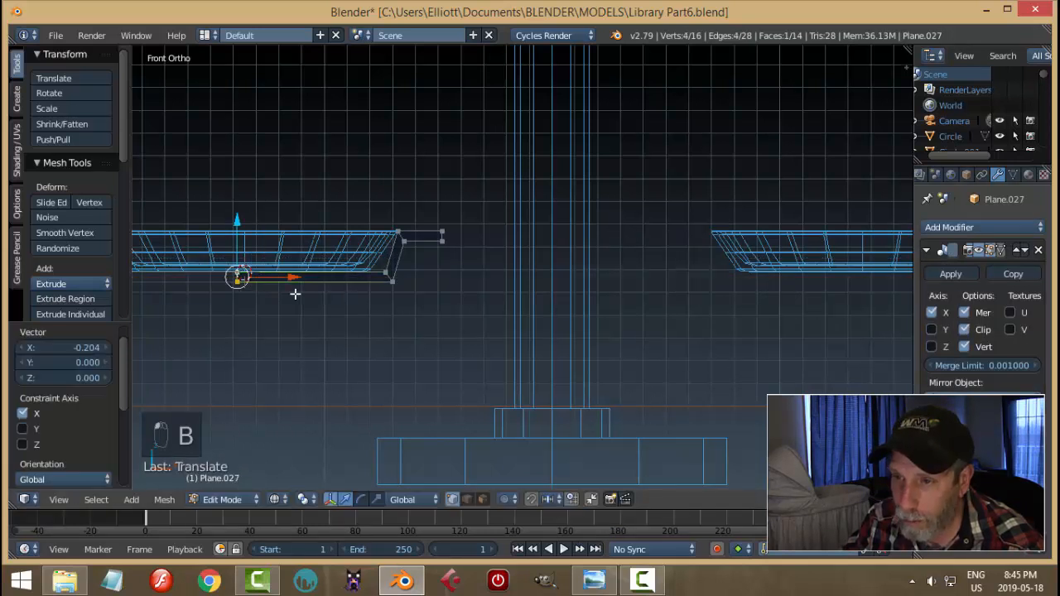
{"action": "key", "text": "a"}
Switch to solid shading and Object Mode, deselect everything and view the mirrored bracket from the front
{"action": "key", "text": "z"}
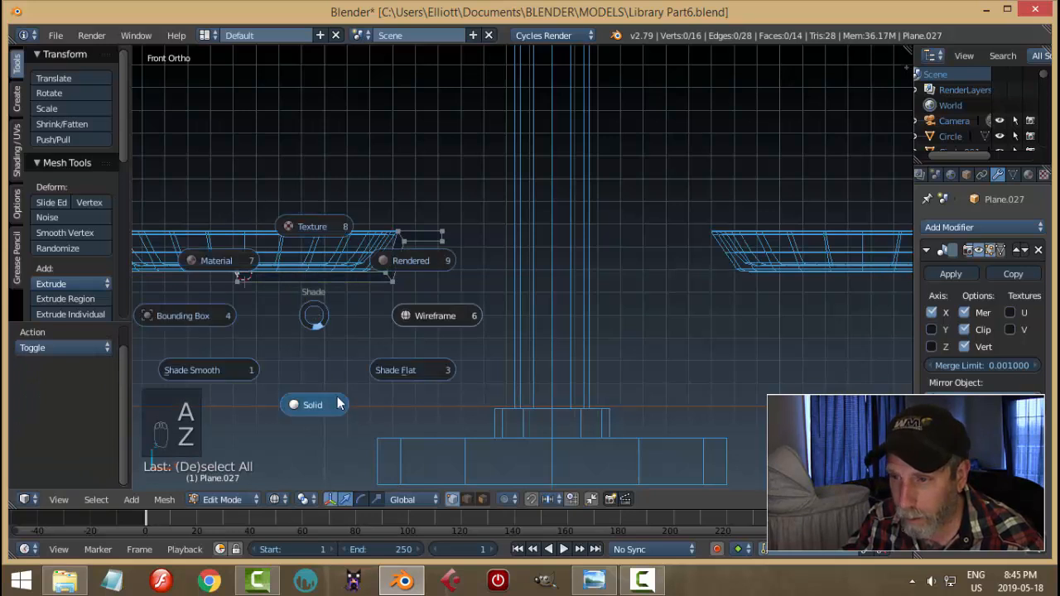
{"action": "left_click", "coordinate": [359, 345]}
{"action": "key", "text": "Tab"}
{"action": "left_click", "coordinate": [298, 355]}
{"action": "scroll", "coordinate": [317, 344], "scroll_direction": "down", "scroll_amount": 4}
{"action": "key", "text": "a"}
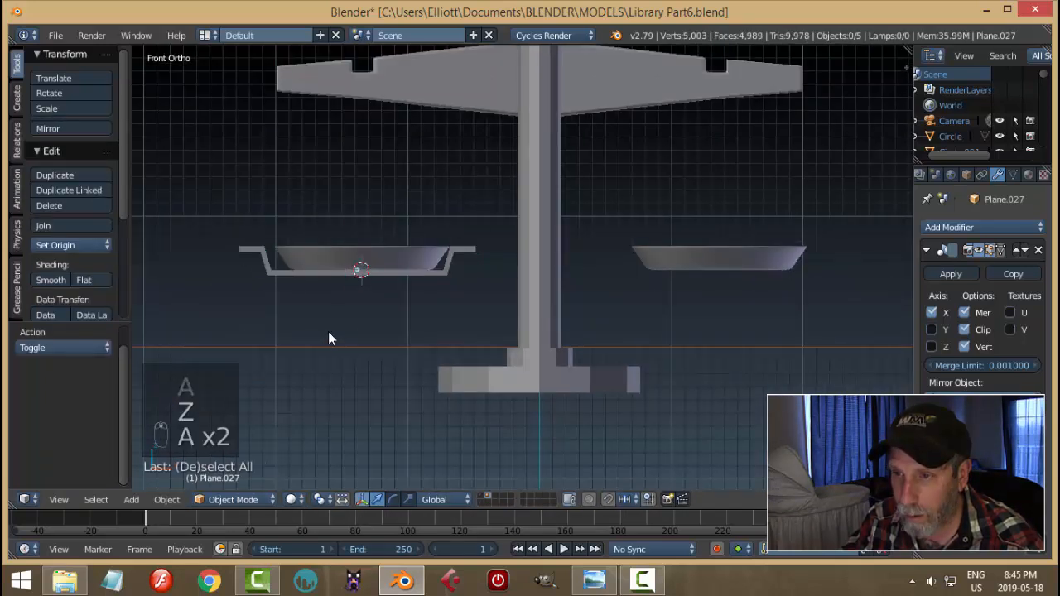
{"action": "middle_click_drag", "start_coordinate": [329, 336], "coordinate": [359, 331]}
{"action": "key", "text": "KP_1"}
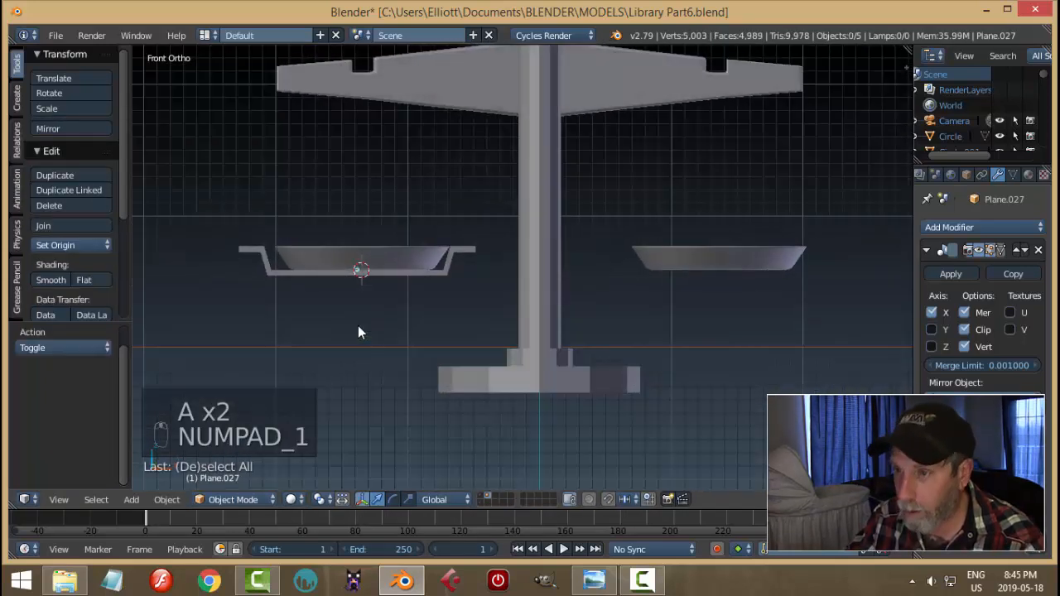
Move the bracket 0.035 along X to centre it under the pan and apply its Mirror modifier
{"action": "right_click", "coordinate": [422, 279]}
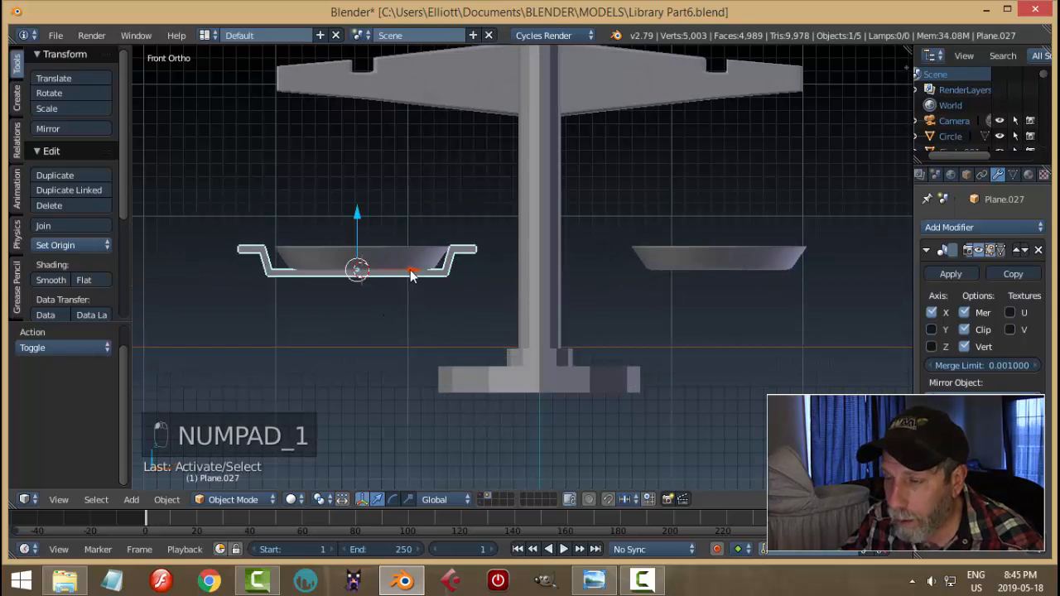
{"action": "left_click_drag", "start_coordinate": [411, 270], "coordinate": [415, 269]}
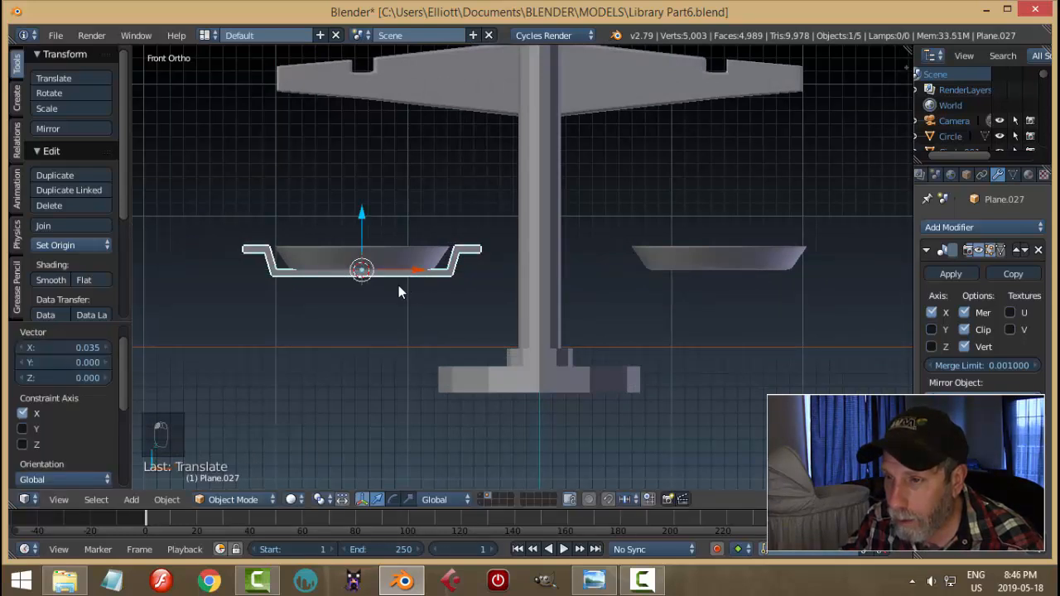
{"action": "mouse_move", "coordinate": [422, 307]}
{"action": "middle_mouse_down"}
{"action": "mouse_move", "coordinate": [409, 267]}
{"action": "mouse_move", "coordinate": [429, 330]}
{"action": "mouse_move", "coordinate": [433, 306]}
{"action": "middle_mouse_up"}
{"action": "key", "text": "a"}
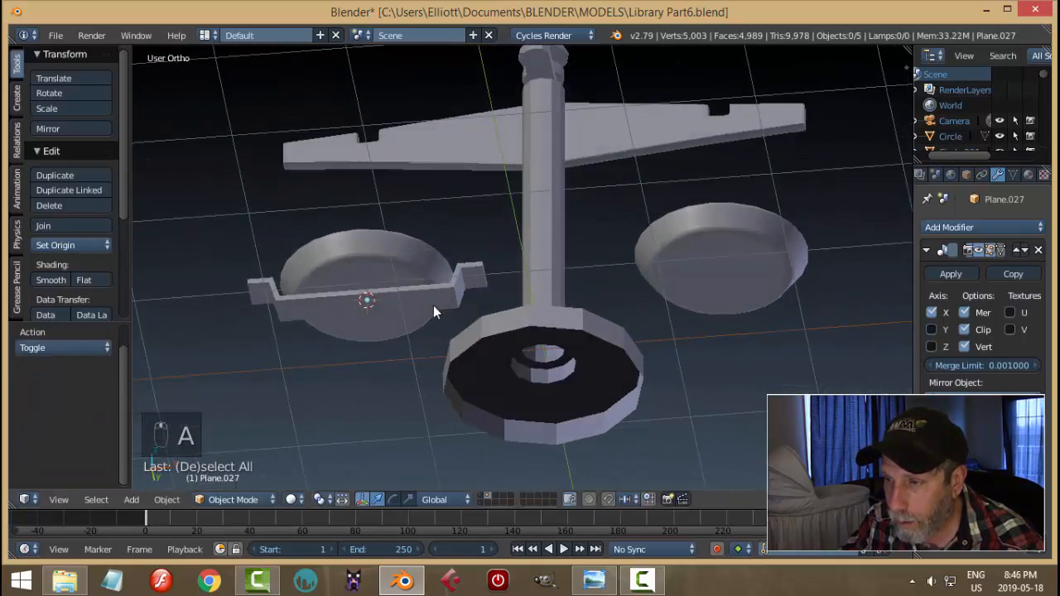
{"action": "right_click", "coordinate": [433, 306]}
{"action": "left_click", "coordinate": [959, 270]}
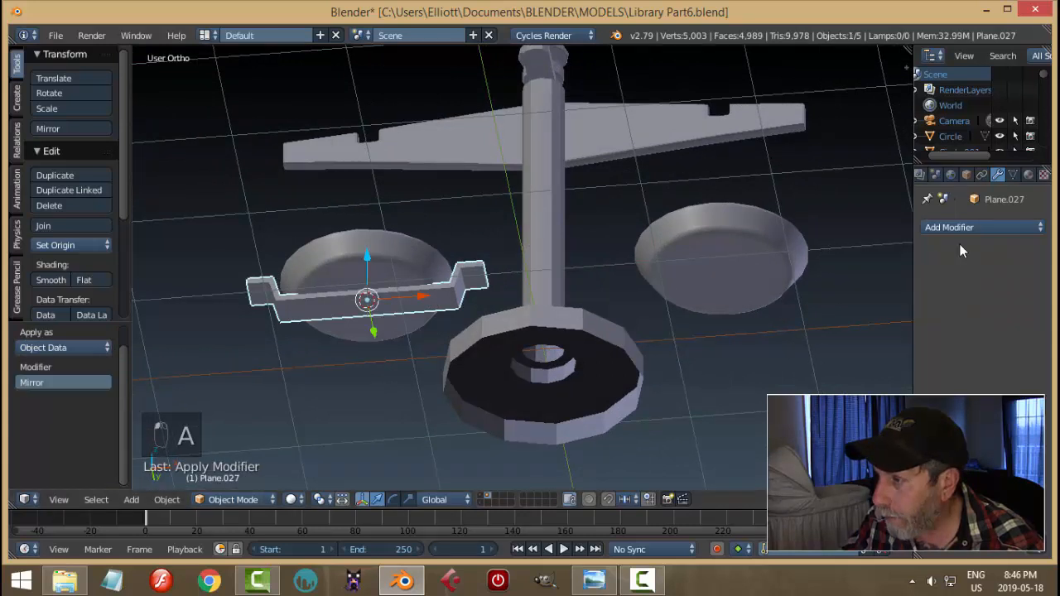
Add a Subdivision Surface modifier to the bracket and shade it smooth
{"action": "left_click", "coordinate": [961, 227]}
{"action": "left_click", "coordinate": [748, 476]}
{"action": "middle_click_drag", "start_coordinate": [749, 477], "coordinate": [64, 219]}
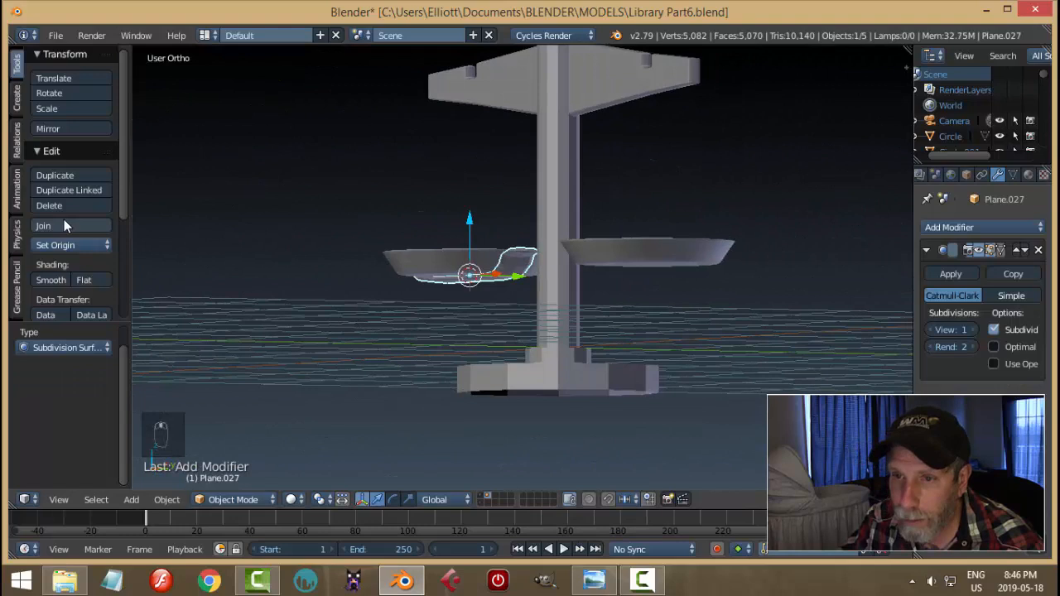
{"action": "left_click", "coordinate": [46, 279]}
{"action": "middle_click_drag", "start_coordinate": [248, 251], "coordinate": [533, 268]}
Enter Edit Mode on the bracket and show its underside
{"action": "key", "text": "Tab"}
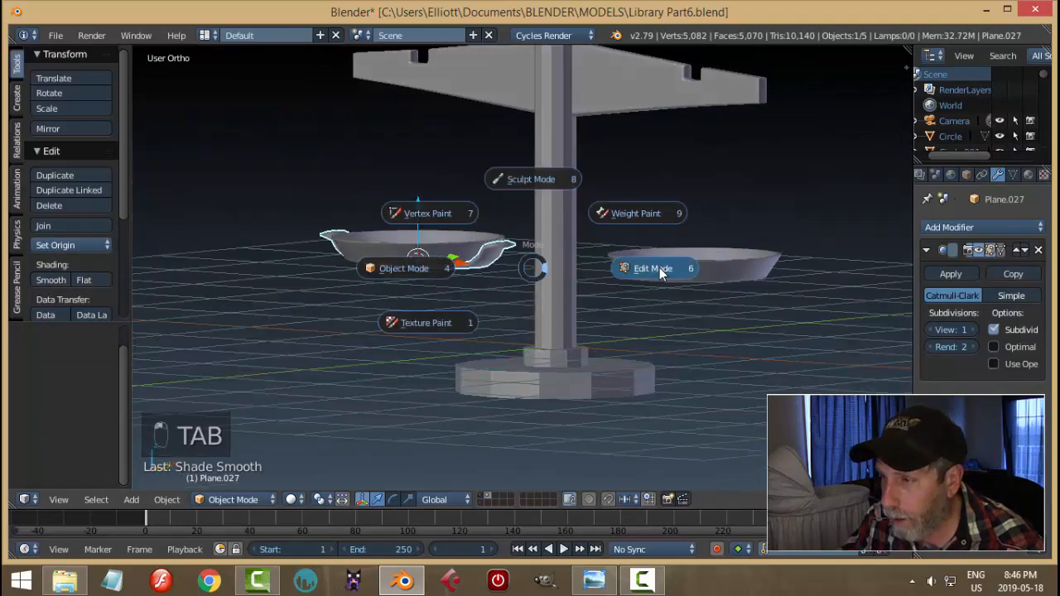
{"action": "left_click", "coordinate": [661, 270]}
{"action": "middle_click_drag", "start_coordinate": [661, 270], "coordinate": [517, 268]}
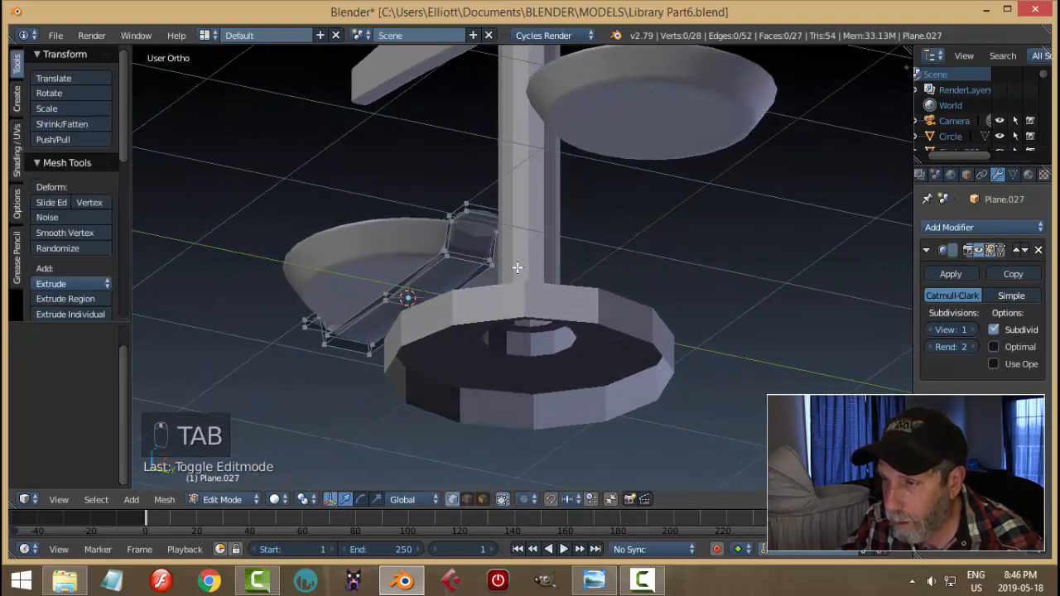
Try adding a loop cut near each side edge of the bracket's bend, and undo both cuts
{"action": "key", "text": "ctrl+r"}
{"action": "left_click", "coordinate": [454, 258]}
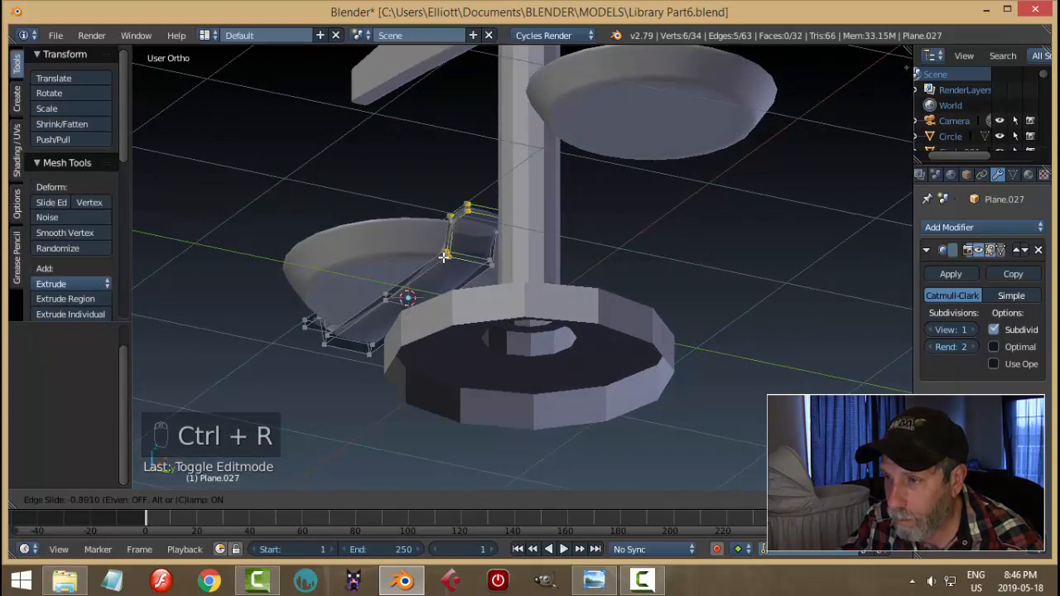
{"action": "left_click", "coordinate": [444, 257]}
{"action": "key", "text": "ctrl+r"}
{"action": "left_click", "coordinate": [472, 259]}
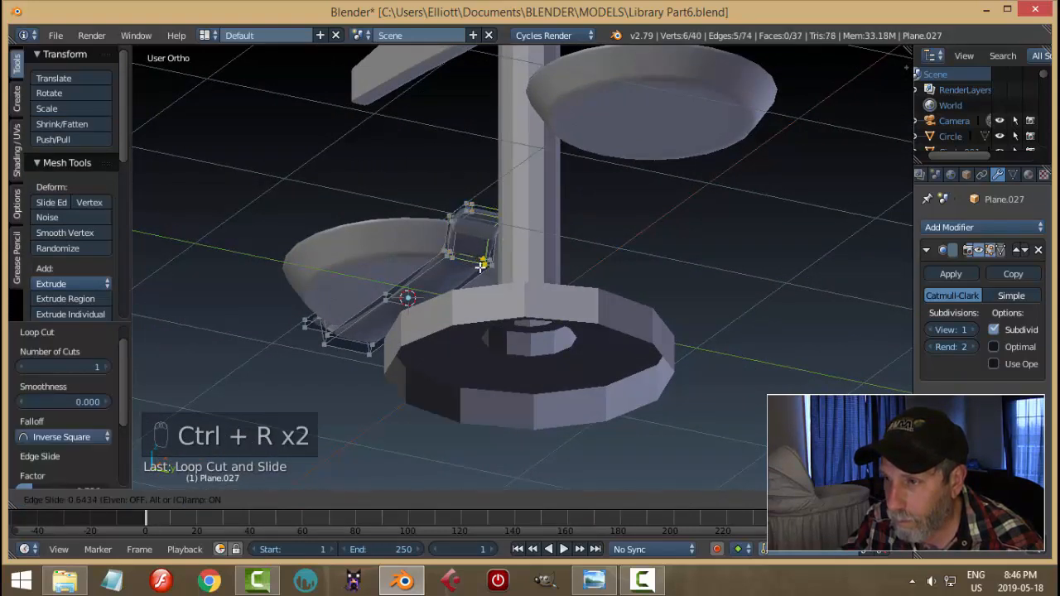
{"action": "left_click", "coordinate": [483, 267]}
{"action": "middle_click_drag", "start_coordinate": [483, 268], "coordinate": [465, 237]}
{"action": "key", "text": "ctrl+z"}
{"action": "key", "text": "ctrl+z"}
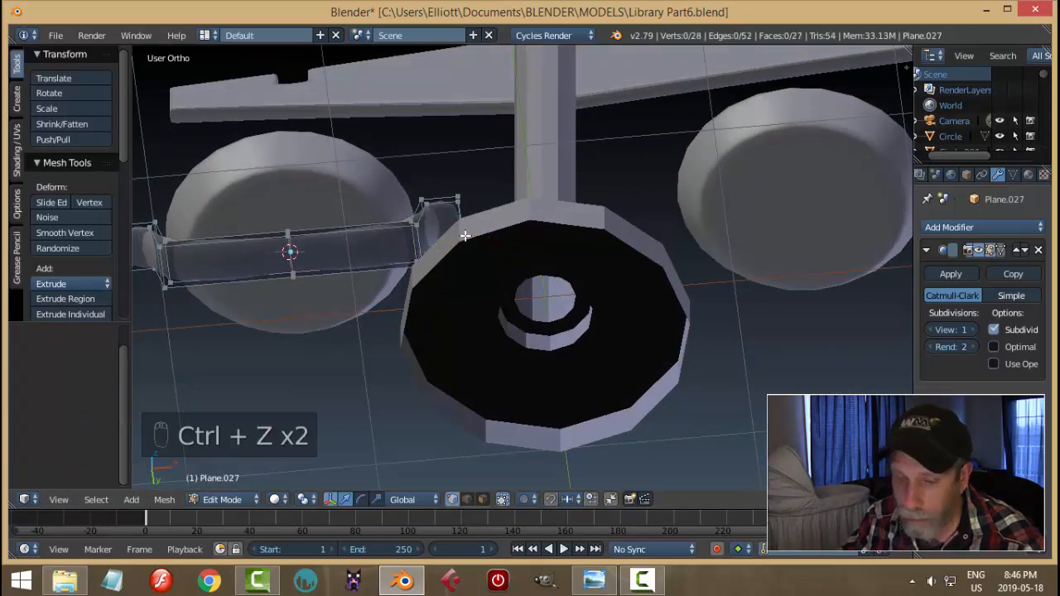
Remove doubles from all of the bracket's vertices and deselect everything
{"action": "key", "text": "a"}
{"action": "key", "text": "w"}
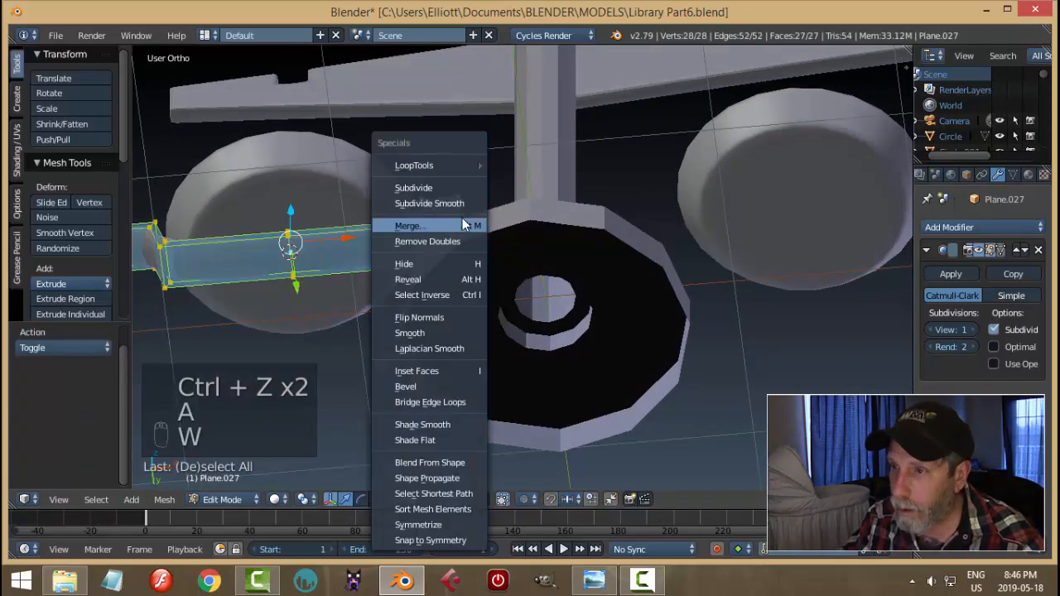
{"action": "left_click", "coordinate": [453, 241]}
{"action": "key", "text": "a"}
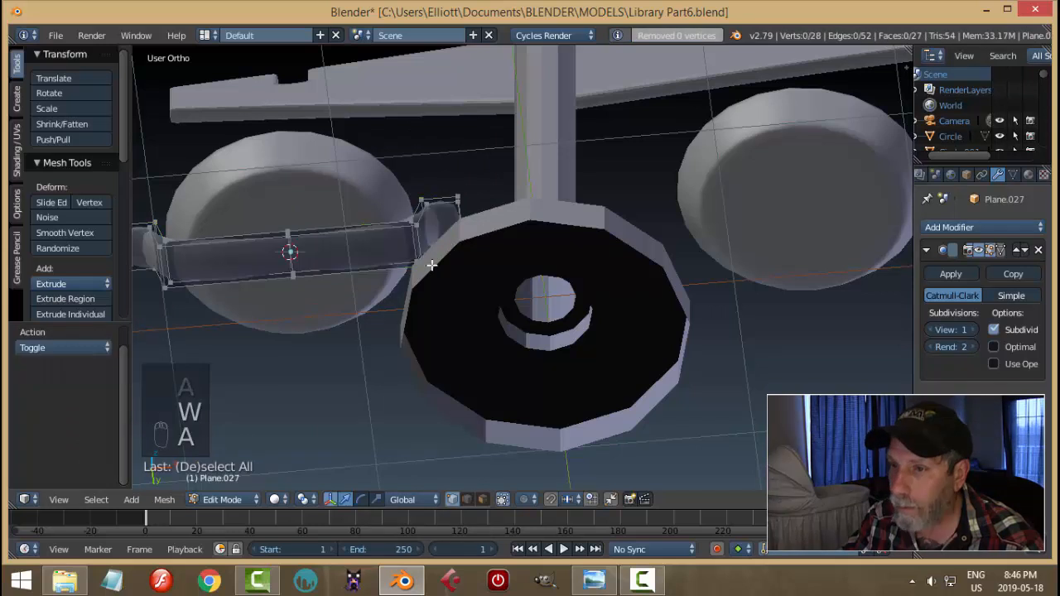
Turn off the viewport display of the bracket's Subdivision Surface modifier and make all its normals consistent
{"action": "key", "text": "ctrl+r"}
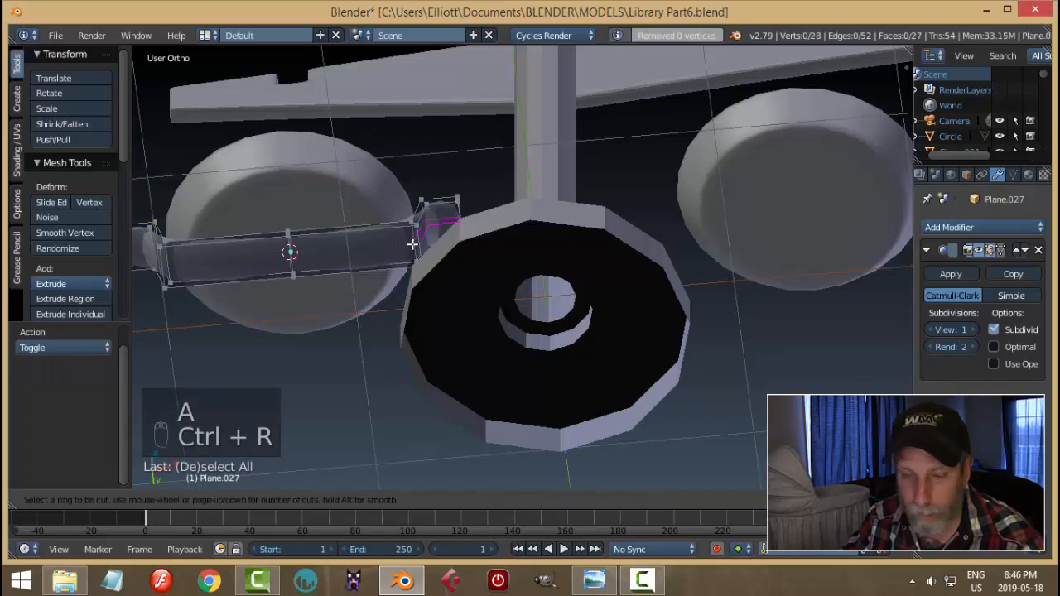
{"action": "middle_click_drag", "start_coordinate": [424, 252], "coordinate": [449, 243]}
{"action": "left_click", "coordinate": [988, 251]}
{"action": "key", "text": "ctrl+r"}
{"action": "key", "text": "a"}
{"action": "key", "text": "ctrl+n"}
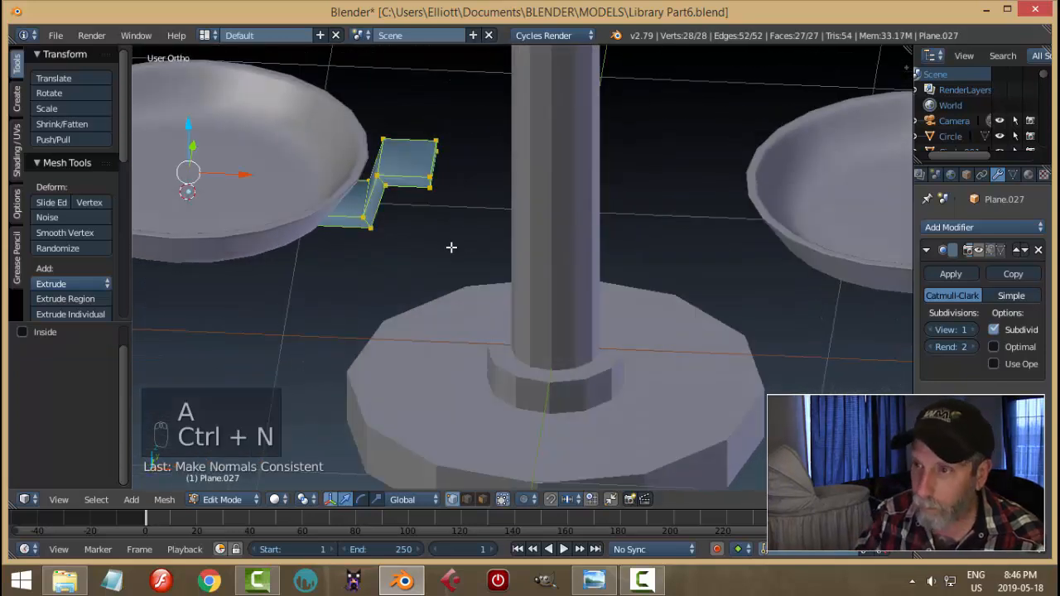
{"action": "scroll", "coordinate": [418, 261], "scroll_direction": "down", "scroll_amount": 4}
{"action": "key", "text": "a"}
{"action": "middle_click_drag", "start_coordinate": [426, 272], "coordinate": [425, 234]}
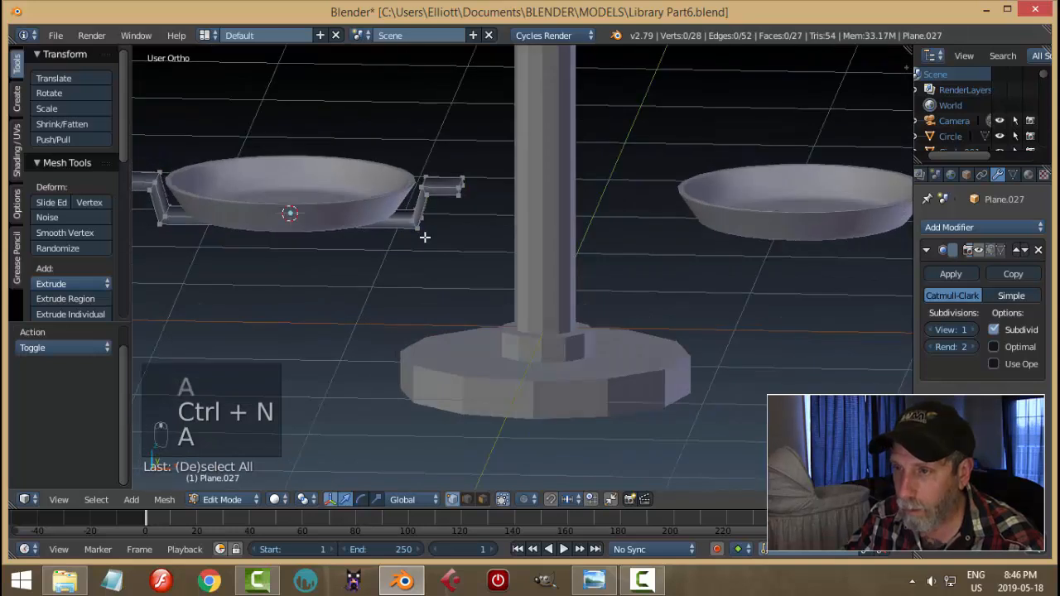
Hide every object except the bracket and return to Edit Mode on it
{"action": "key", "text": "Tab"}
{"action": "left_click", "coordinate": [335, 239]}
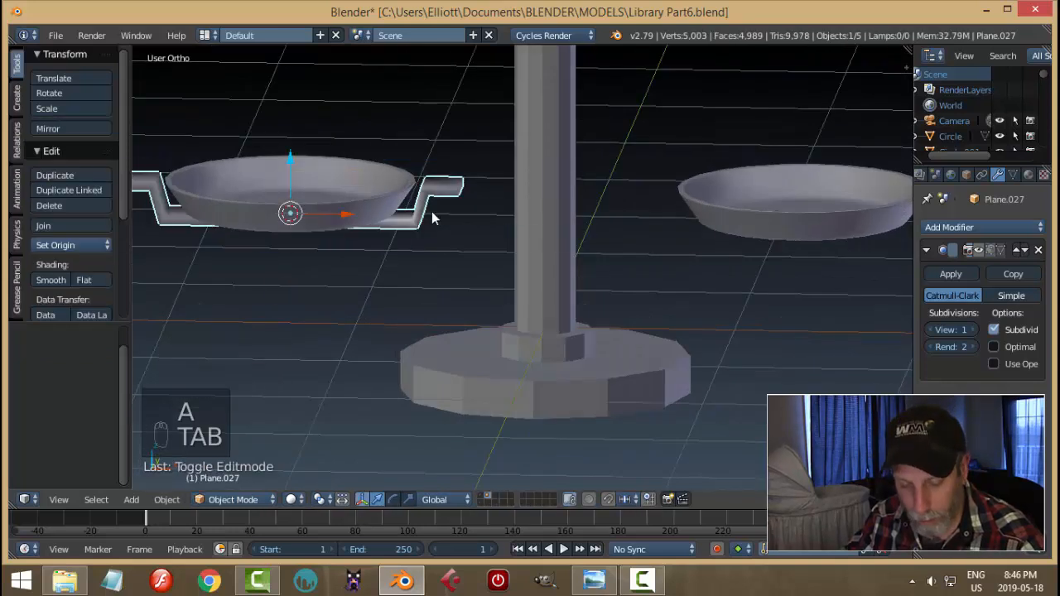
{"action": "key", "text": "shift+h"}
{"action": "key", "text": "Tab"}
{"action": "left_click", "coordinate": [562, 219]}
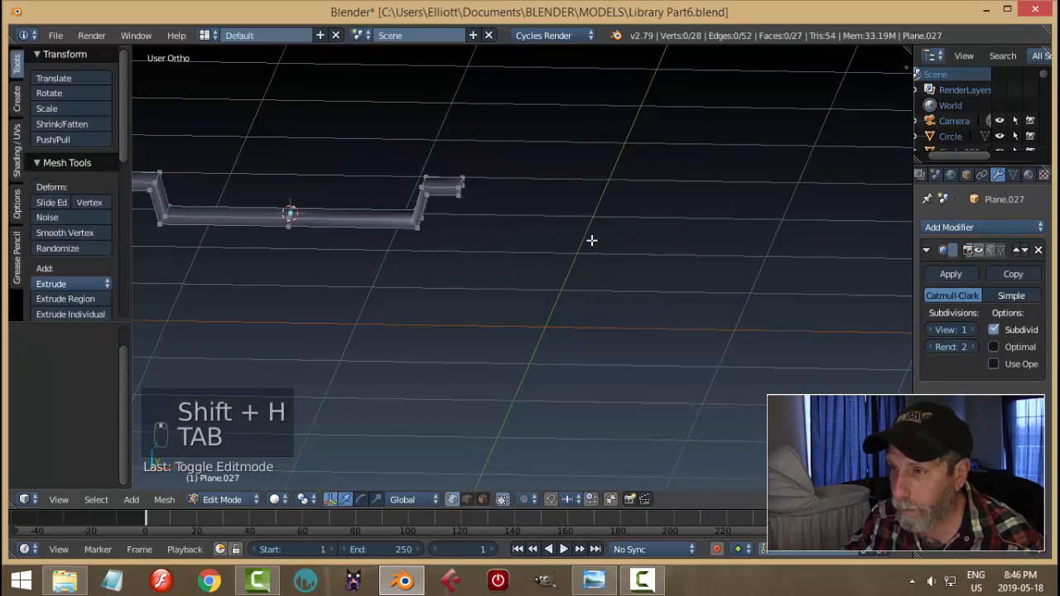
{"action": "middle_click_drag", "start_coordinate": [591, 240], "coordinate": [447, 337]}
Try to select the edge loop across the bracket's middle in edge select mode
{"action": "key", "text": "ctrl+Tab"}
{"action": "left_click", "coordinate": [421, 350]}
{"action": "middle_click_drag", "start_coordinate": [480, 303], "coordinate": [409, 376]}
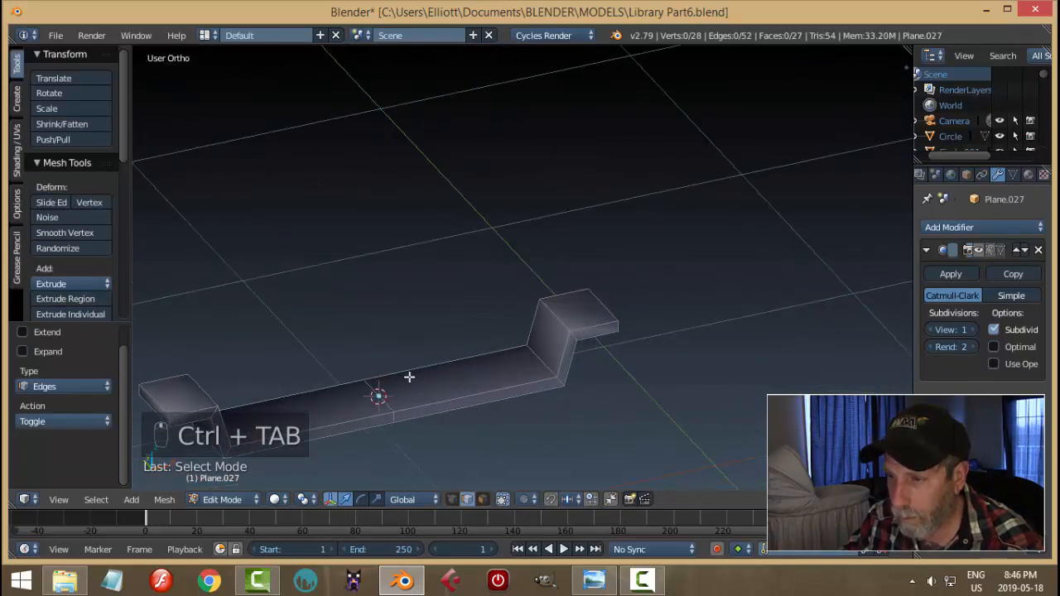
{"action": "middle_click_drag", "start_coordinate": [402, 428], "coordinate": [404, 326], "text": "shift"}
{"action": "left_click", "coordinate": [402, 324], "text": "alt+shift"}
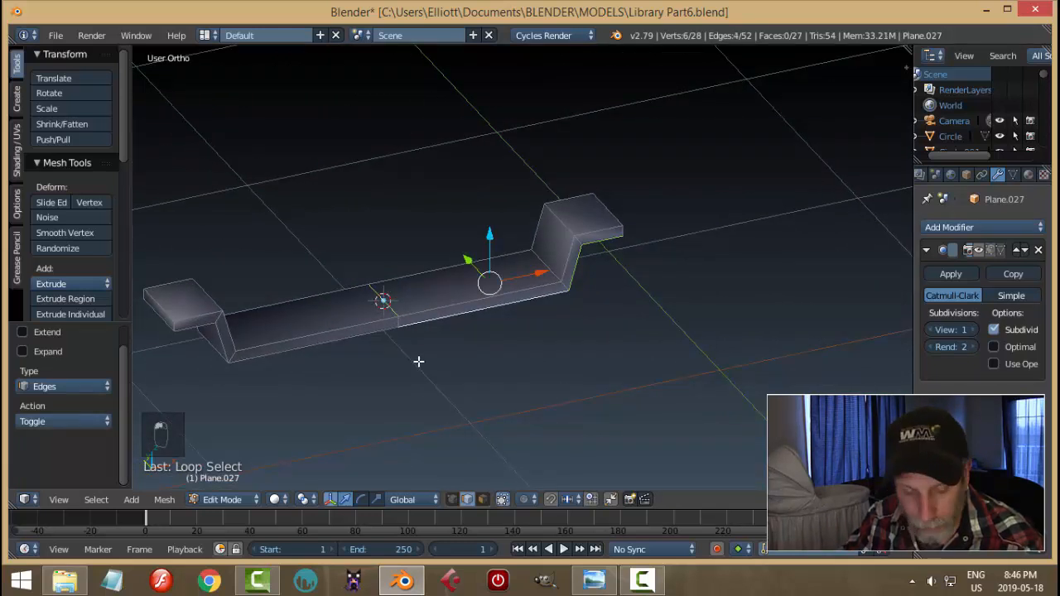
{"action": "key", "text": "a"}
{"action": "scroll", "coordinate": [407, 358], "scroll_direction": "up", "scroll_amount": 2}
Try to dissolve the four vertices across the bracket's middle, and undo the dissolve
{"action": "key", "text": "ctrl+Tab"}
{"action": "left_click", "coordinate": [331, 340]}
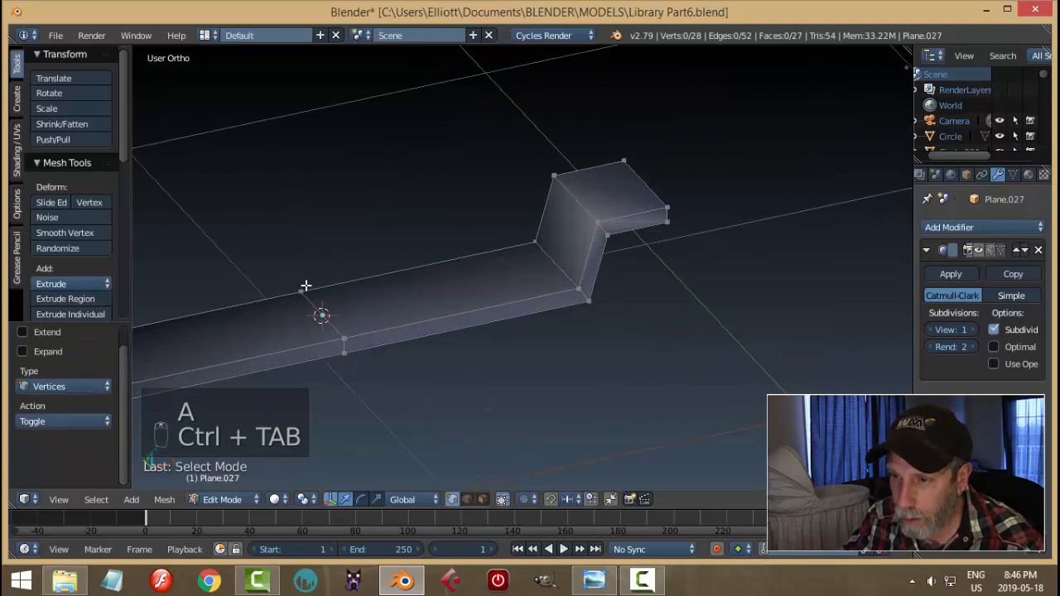
{"action": "right_click", "coordinate": [300, 290]}
{"action": "right_click", "coordinate": [340, 349], "text": "shift"}
{"action": "middle_click_drag", "start_coordinate": [392, 405], "coordinate": [361, 248]}
{"action": "right_click", "coordinate": [290, 264], "text": "shift"}
{"action": "key", "text": "x"}
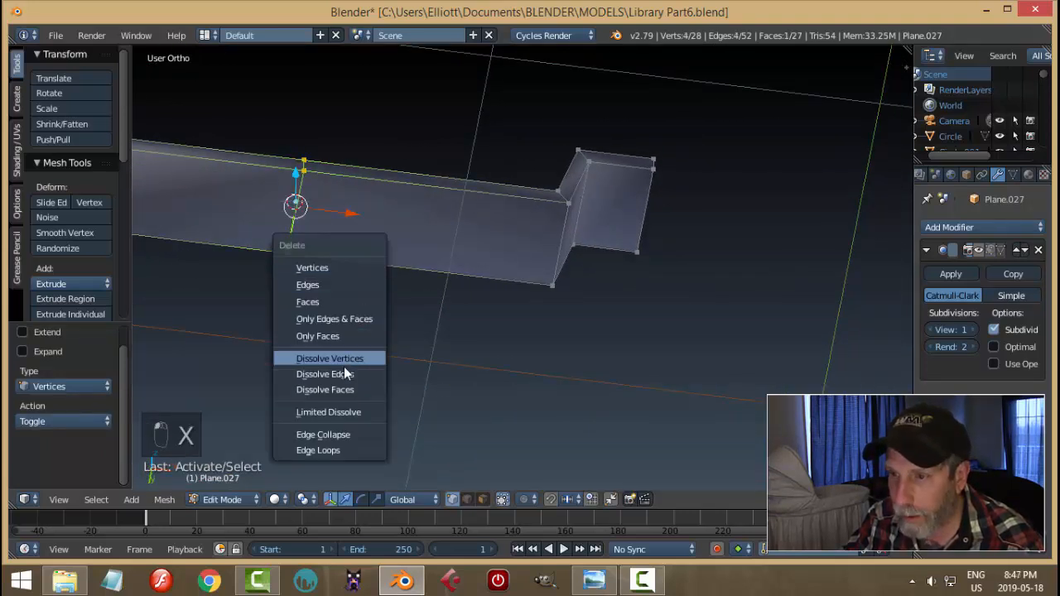
{"action": "left_click", "coordinate": [346, 366]}
{"action": "mouse_move", "coordinate": [390, 281]}
{"action": "middle_mouse_down"}
{"action": "mouse_move", "coordinate": [386, 353]}
{"action": "mouse_move", "coordinate": [362, 368]}
{"action": "mouse_move", "coordinate": [359, 336]}
{"action": "mouse_move", "coordinate": [438, 343]}
{"action": "mouse_move", "coordinate": [476, 258]}
{"action": "mouse_move", "coordinate": [367, 300]}
{"action": "mouse_move", "coordinate": [412, 283]}
{"action": "mouse_move", "coordinate": [404, 268]}
{"action": "middle_mouse_up"}
{"action": "key", "text": "ctrl+z"}
{"action": "key", "text": "ctrl+z"}
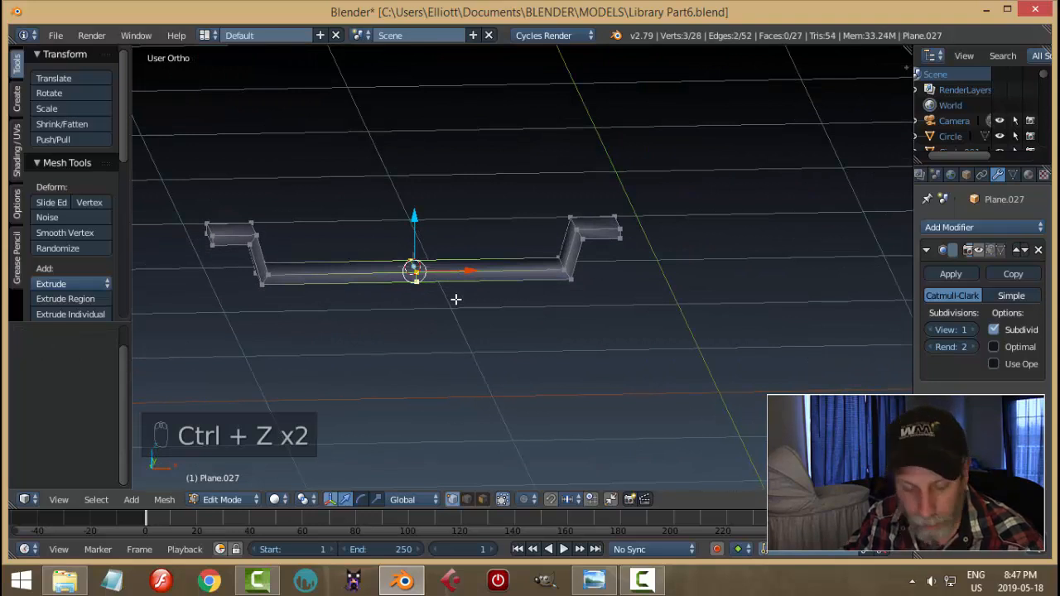
Delete all vertices of one half of the bracket up to its middle, including the leftover ones
{"action": "key", "text": "a"}
{"action": "scroll", "coordinate": [413, 283], "scroll_direction": "up", "scroll_amount": 3}
{"action": "scroll", "coordinate": [337, 273], "scroll_direction": "down", "scroll_amount": 3}
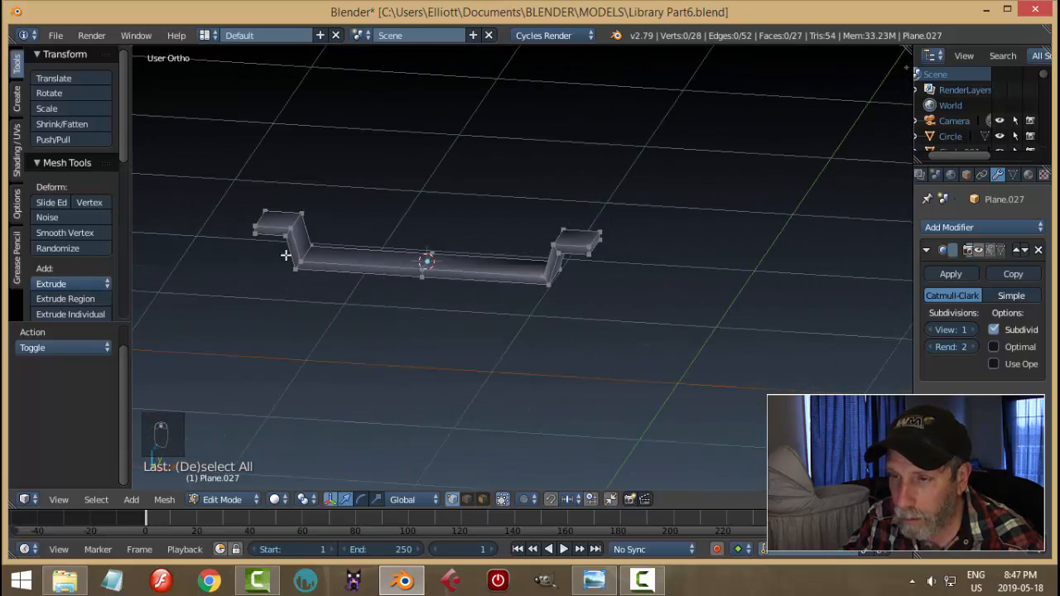
{"action": "key", "text": "b"}
{"action": "left_click_drag", "start_coordinate": [223, 161], "coordinate": [345, 310]}
{"action": "key", "text": "x"}
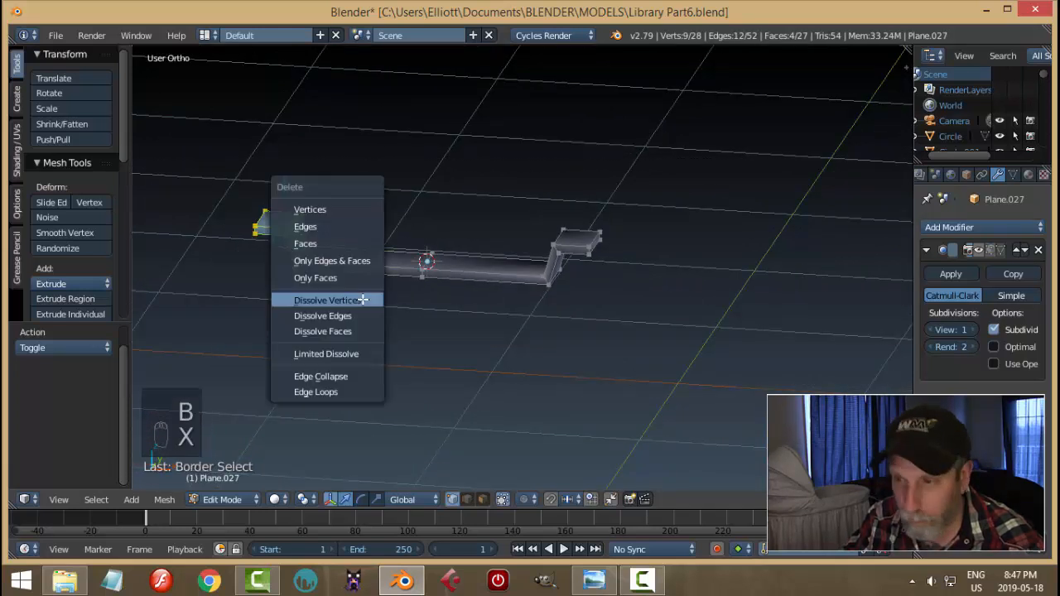
{"action": "left_click", "coordinate": [298, 209]}
{"action": "key", "text": "b"}
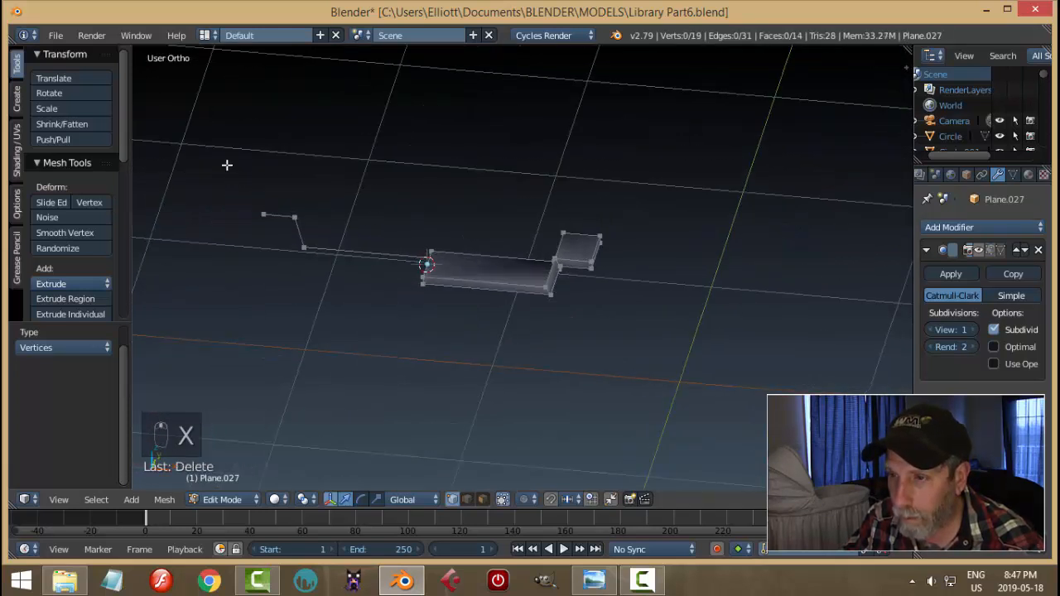
{"action": "left_click_drag", "start_coordinate": [226, 163], "coordinate": [332, 287]}
{"action": "key", "text": "x"}
{"action": "left_click", "coordinate": [333, 289]}
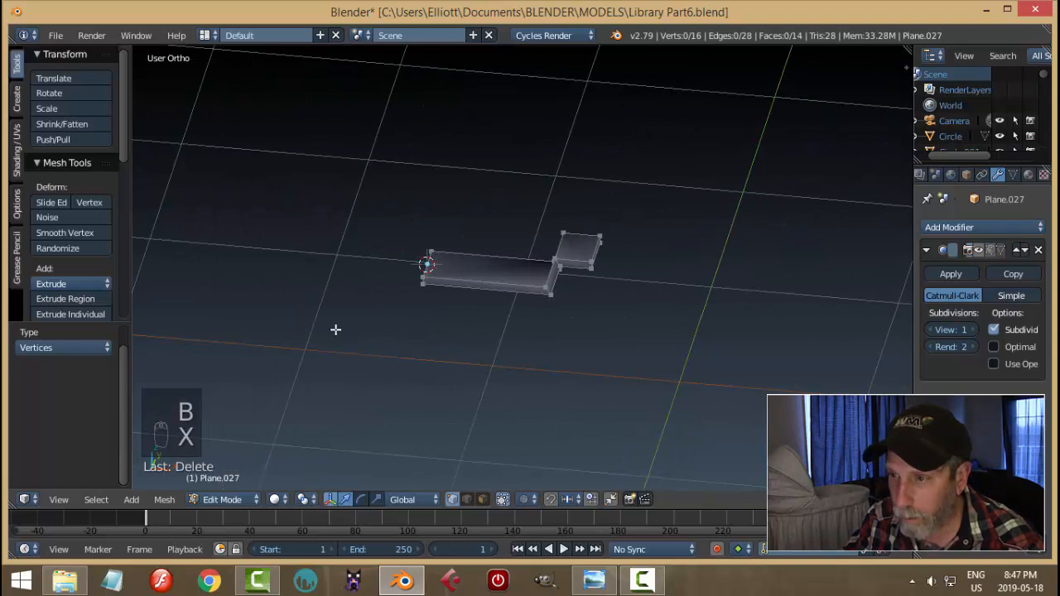
Delete the end face that closes the remaining bracket half at the middle
{"action": "middle_click_drag", "start_coordinate": [336, 329], "coordinate": [428, 303]}
{"action": "key", "text": "a"}
{"action": "scroll", "coordinate": [514, 339], "scroll_direction": "up", "scroll_amount": 1}
{"action": "key", "text": "a"}
{"action": "scroll", "coordinate": [520, 342], "scroll_direction": "up", "scroll_amount": 1}
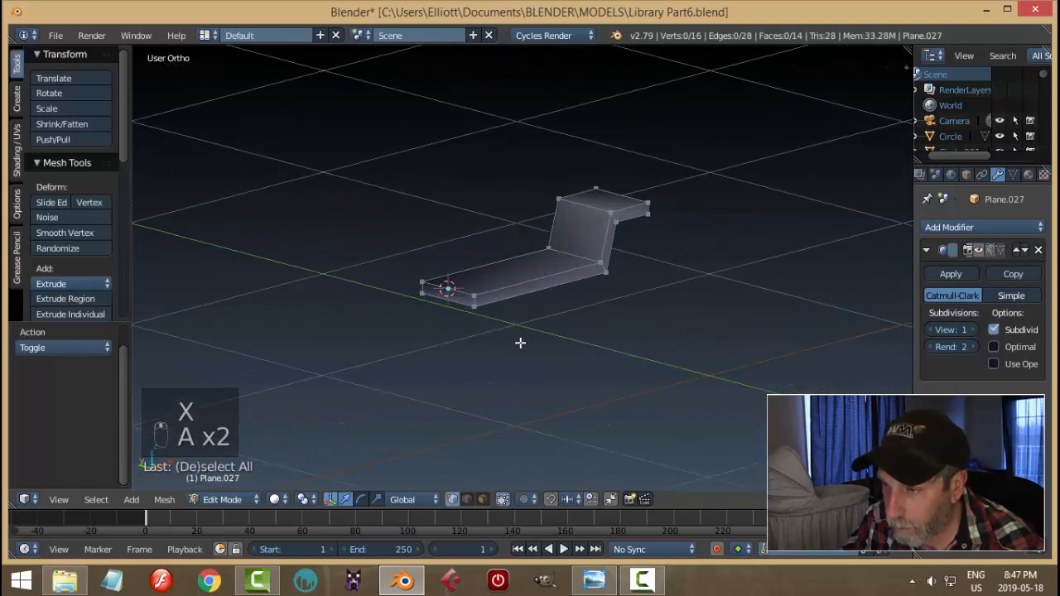
{"action": "key", "text": "ctrl+Tab"}
{"action": "left_click", "coordinate": [489, 375]}
{"action": "right_click", "coordinate": [447, 294]}
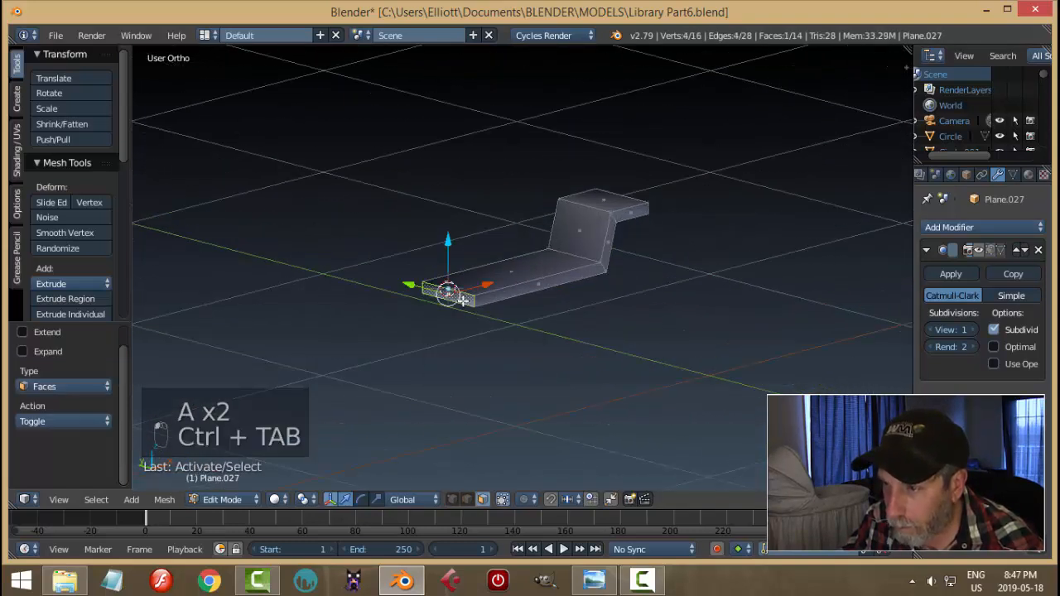
{"action": "key", "text": "x"}
{"action": "left_click", "coordinate": [435, 336]}
{"action": "mouse_move", "coordinate": [521, 328]}
{"action": "middle_mouse_down"}
{"action": "mouse_move", "coordinate": [471, 345]}
{"action": "mouse_move", "coordinate": [539, 350]}
{"action": "mouse_move", "coordinate": [521, 339]}
{"action": "middle_mouse_up"}
Duplicate the bracket half, rotate the copy 180° about Z and move it -1.198 along X opposite the original
{"action": "key", "text": "a"}
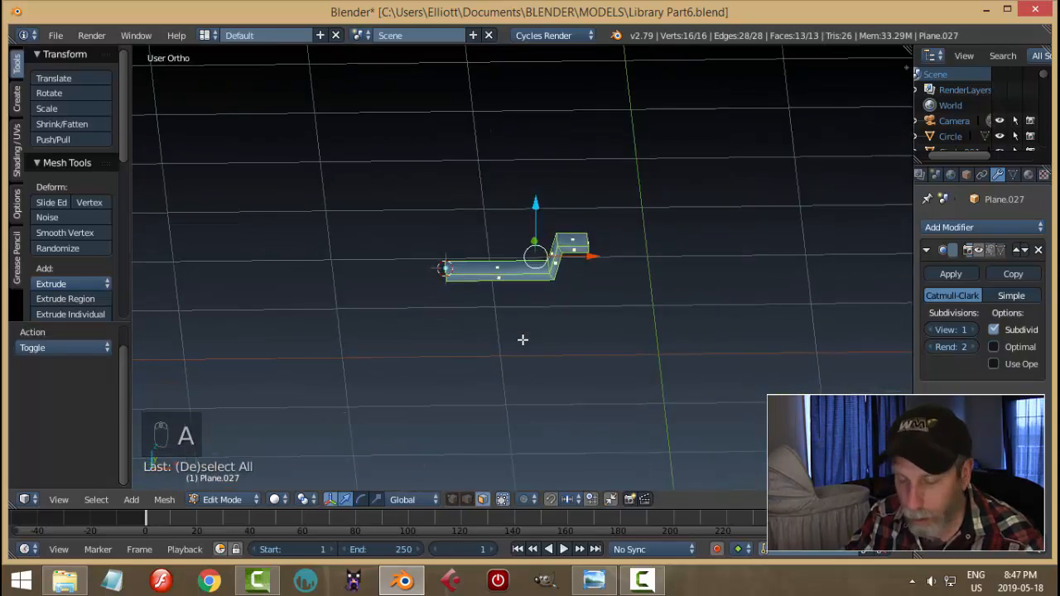
{"action": "key", "text": "shift+d"}
{"action": "key", "text": "r"}
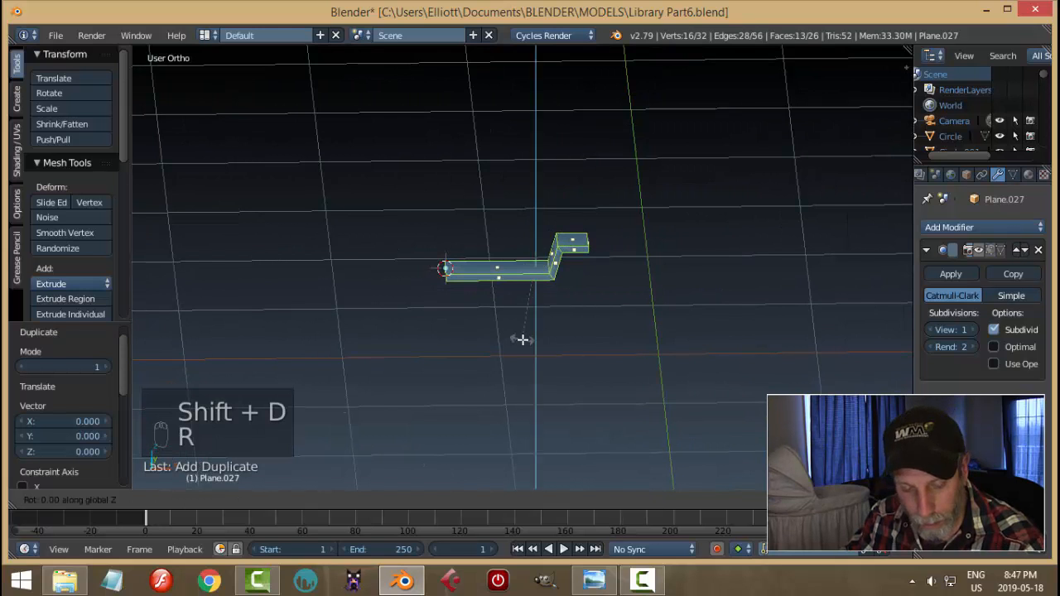
{"action": "type", "text": "180"}
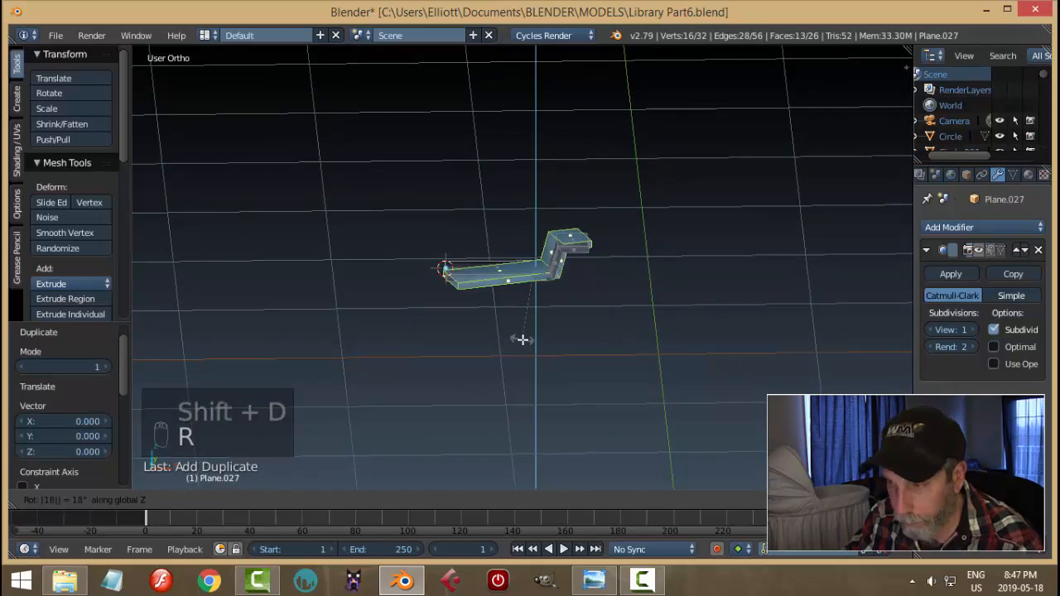
{"action": "key", "text": "Return"}
{"action": "key", "text": "g"}
{"action": "key", "text": "x"}
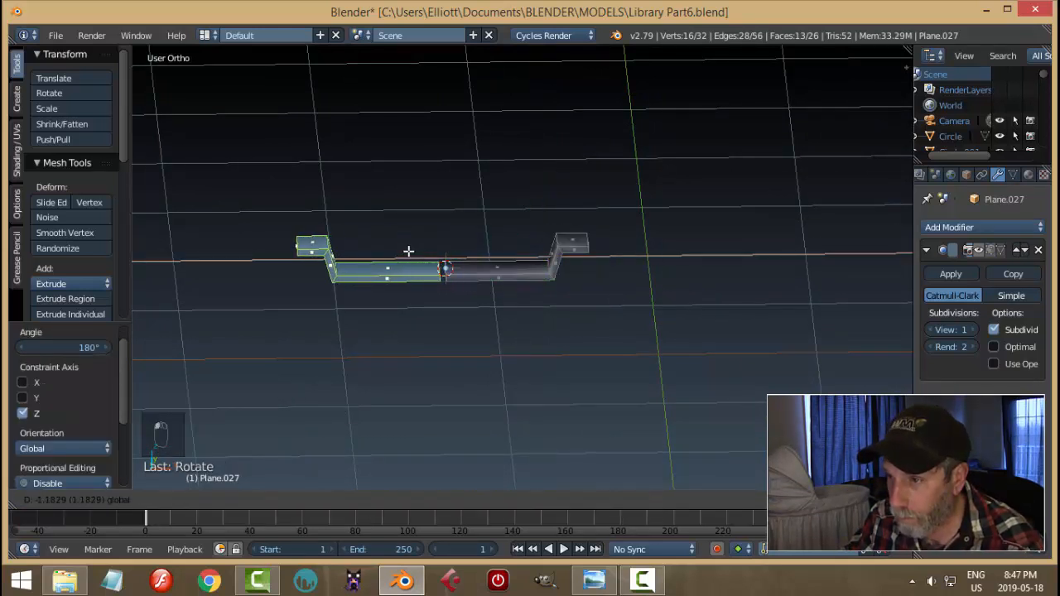
{"action": "left_click", "coordinate": [409, 251]}
Select the open edge loops of both bracket halves and bridge them across the gap
{"action": "scroll", "coordinate": [465, 294], "scroll_direction": "up", "scroll_amount": 3}
{"action": "scroll", "coordinate": [464, 294], "scroll_direction": "up", "scroll_amount": 4}
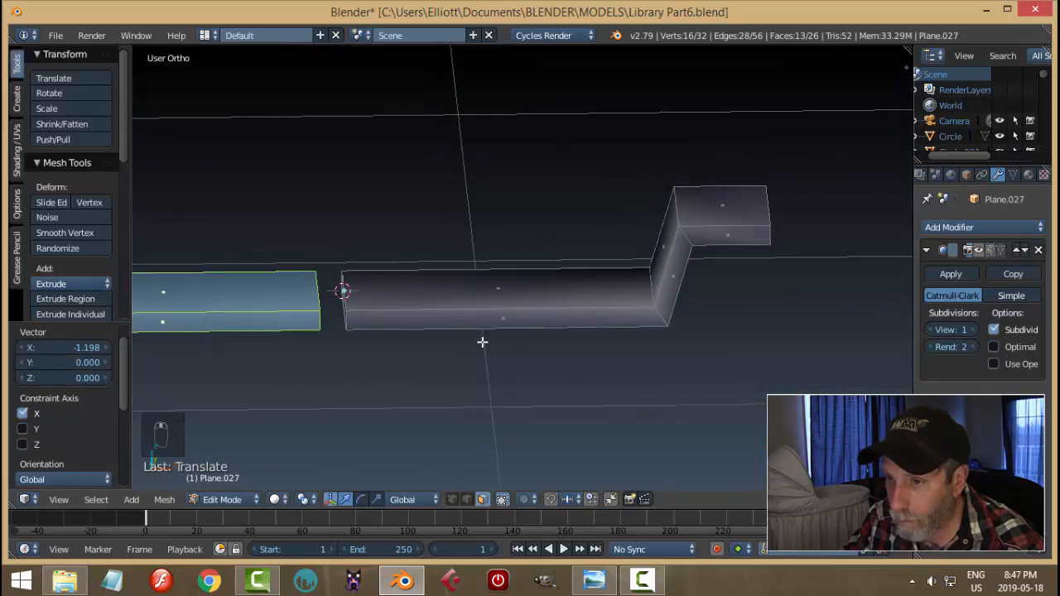
{"action": "key", "text": "a"}
{"action": "key", "text": "ctrl+Tab"}
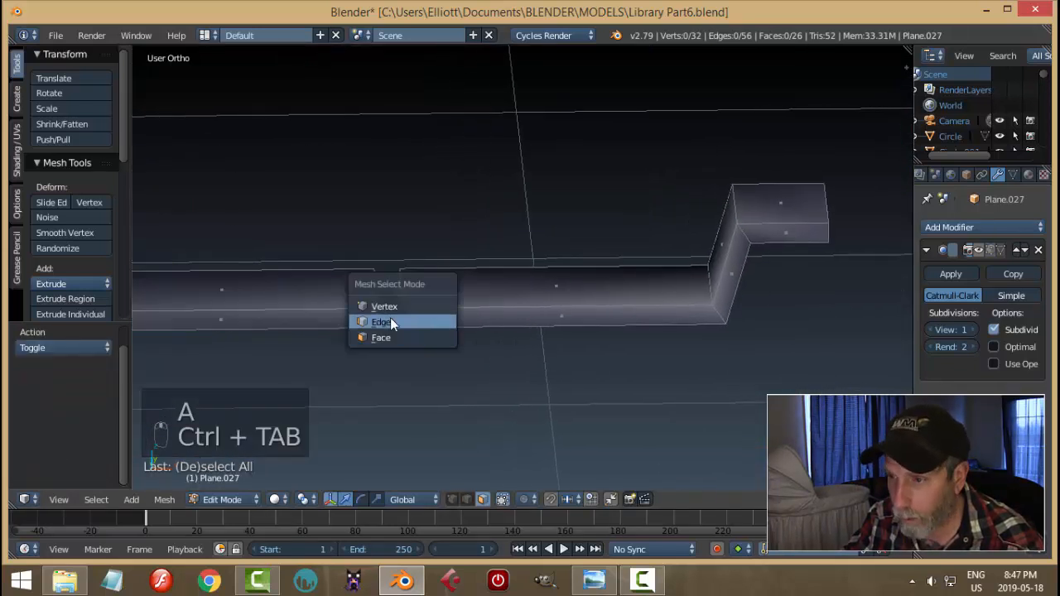
{"action": "left_click", "coordinate": [390, 322]}
{"action": "middle_click_drag", "start_coordinate": [393, 327], "coordinate": [425, 353]}
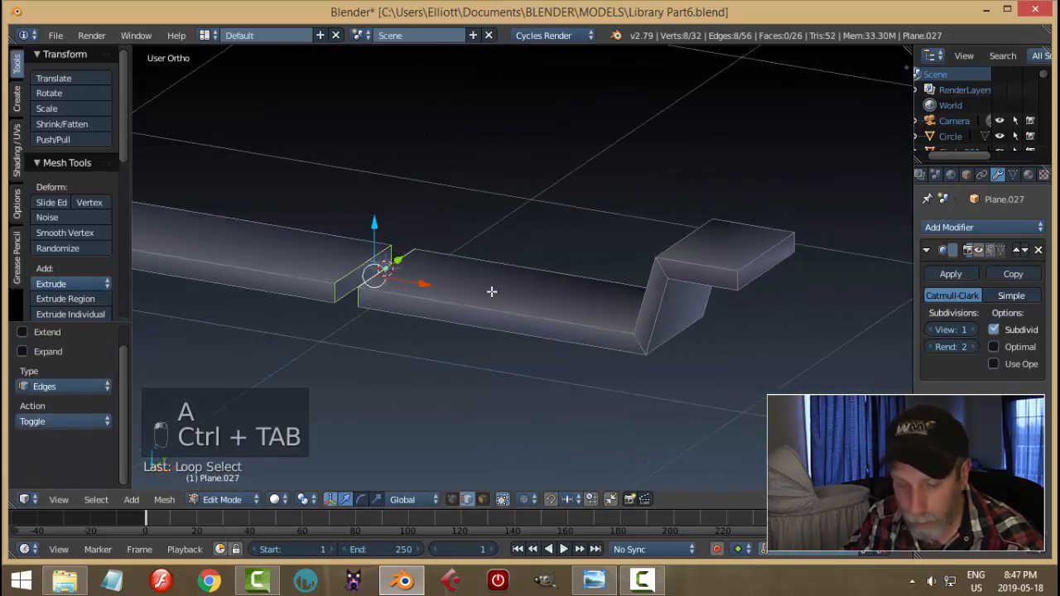
{"action": "key", "text": "ctrl+e"}
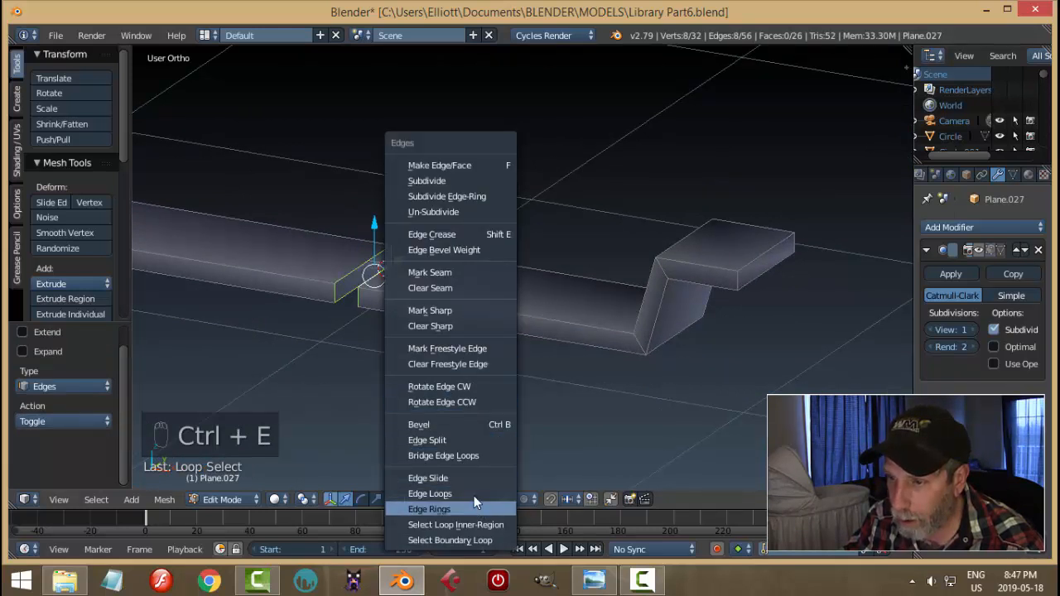
{"action": "left_click", "coordinate": [466, 456]}
Dissolve the two edge loops bordering the bridged section in the bracket's middle
{"action": "key", "text": "a"}
{"action": "right_click", "coordinate": [366, 275], "text": "alt"}
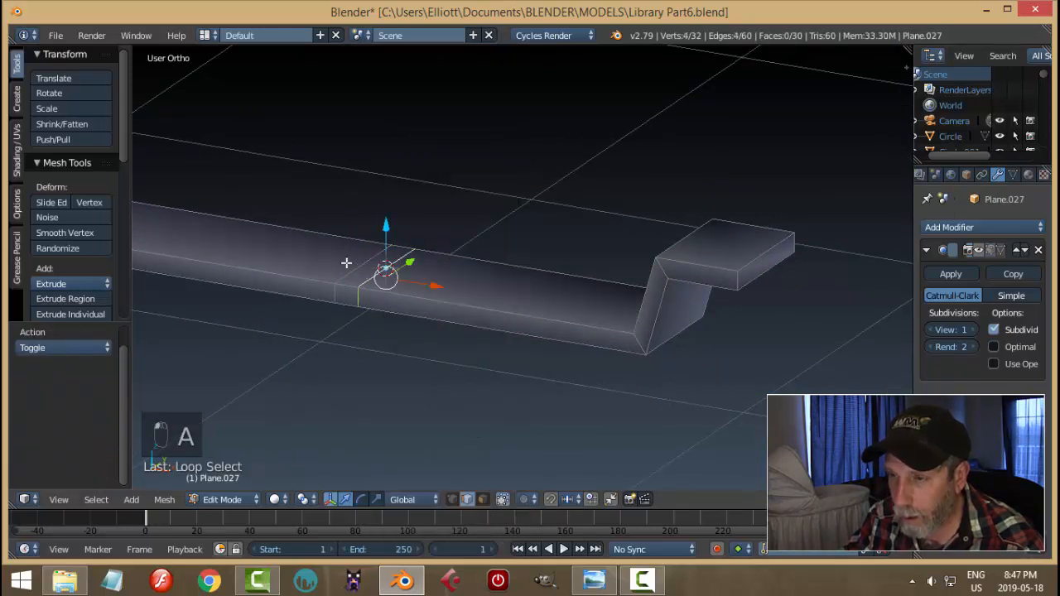
{"action": "key", "text": "x"}
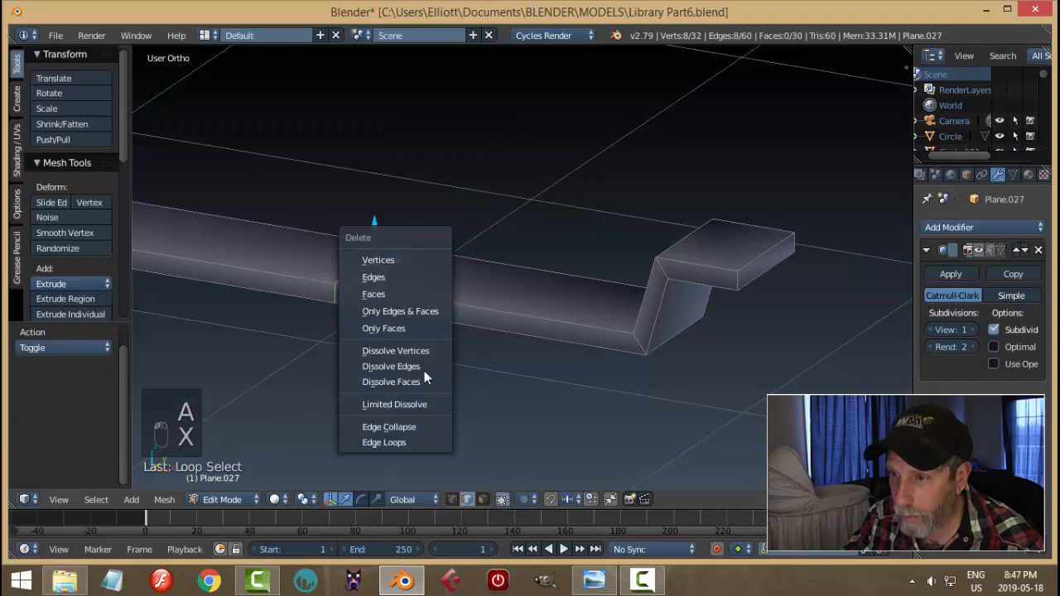
{"action": "left_click", "coordinate": [422, 365]}
Add two lengthwise supporting loop cuts to the bracket, one close to each long side edge
{"action": "middle_click_drag", "start_coordinate": [423, 366], "coordinate": [482, 362]}
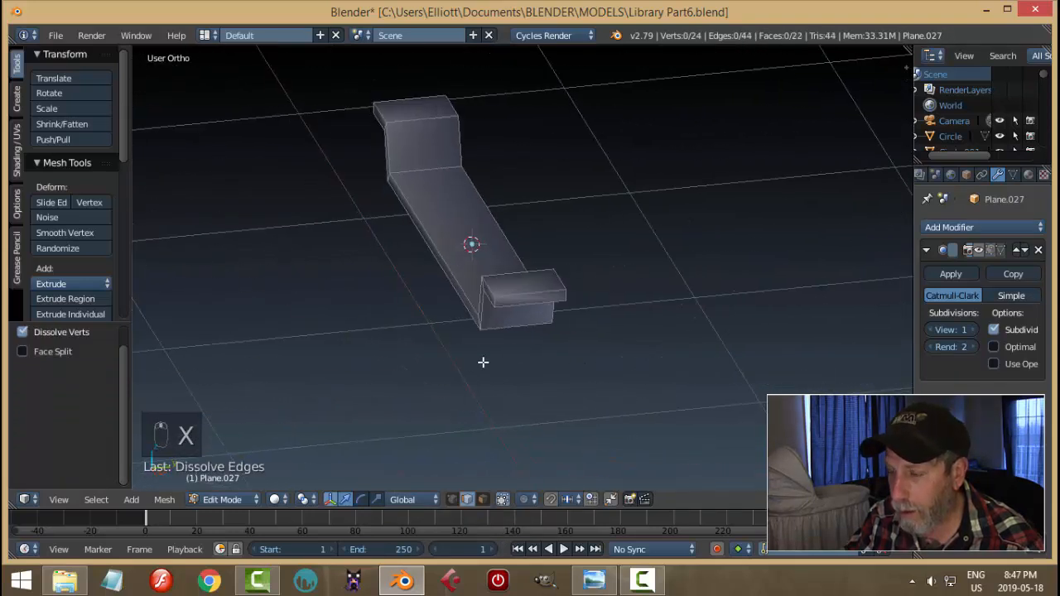
{"action": "key", "text": "ctrl+r"}
{"action": "left_click", "coordinate": [499, 290]}
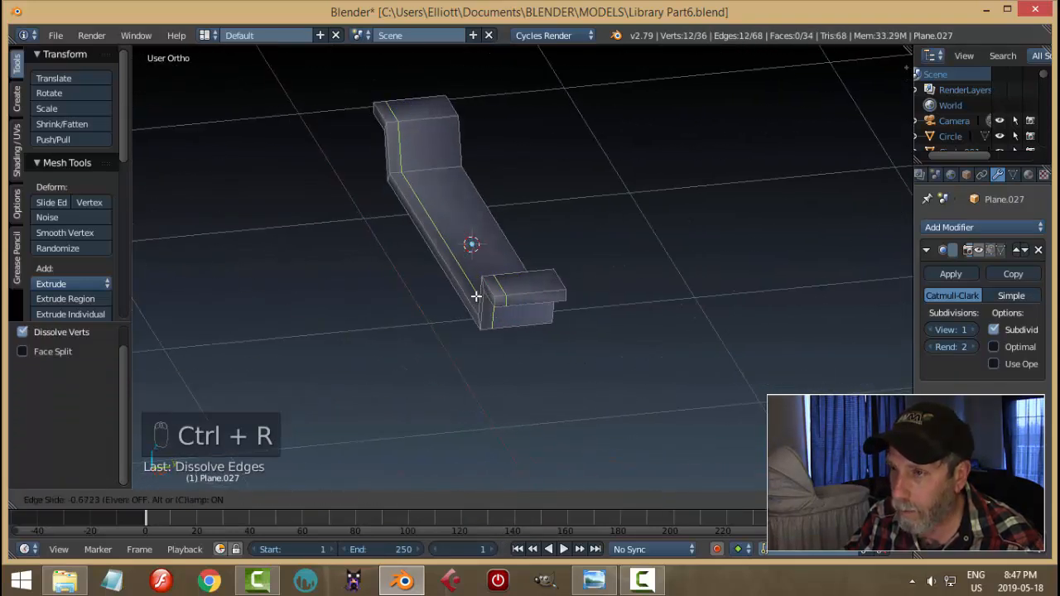
{"action": "left_click", "coordinate": [470, 298]}
{"action": "key", "text": "ctrl+r"}
{"action": "left_click", "coordinate": [542, 293]}
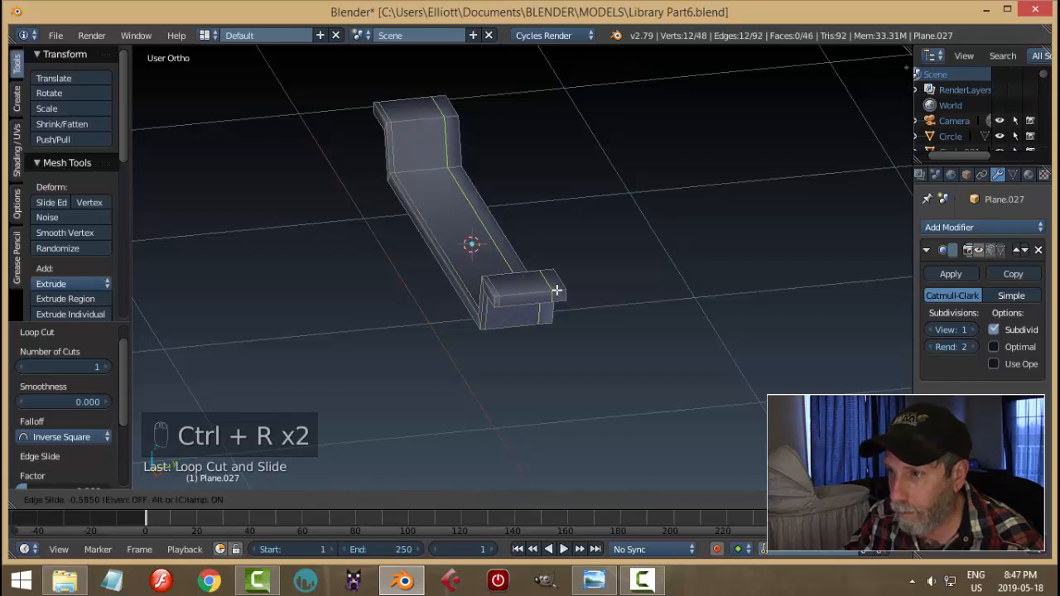
{"action": "left_click", "coordinate": [562, 292]}
Add crosswise loop cuts at both ends of the bracket's long middle section, close to the lower bends, and check the smoothed shape
{"action": "middle_click_drag", "start_coordinate": [562, 293], "coordinate": [360, 267]}
{"action": "key", "text": "ctrl+r"}
{"action": "left_click", "coordinate": [359, 265]}
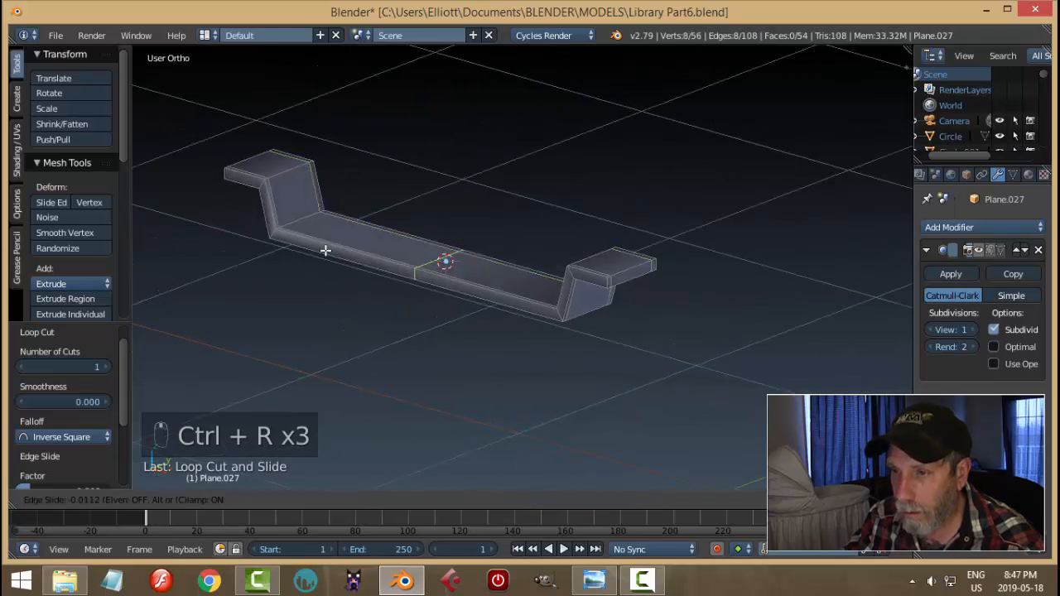
{"action": "left_click", "coordinate": [222, 218]}
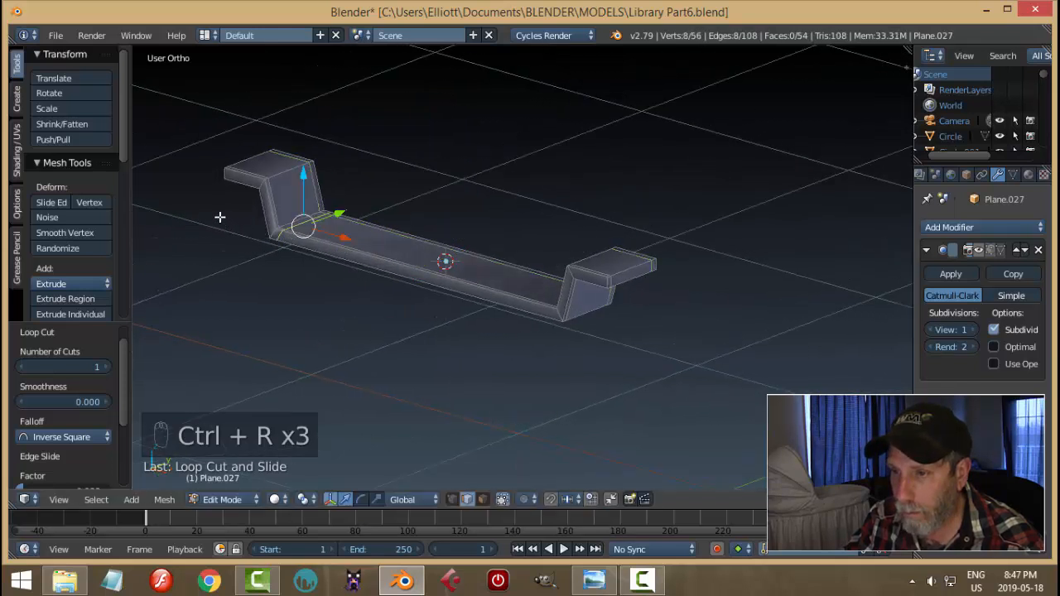
{"action": "key", "text": "ctrl+r"}
{"action": "left_click", "coordinate": [529, 283]}
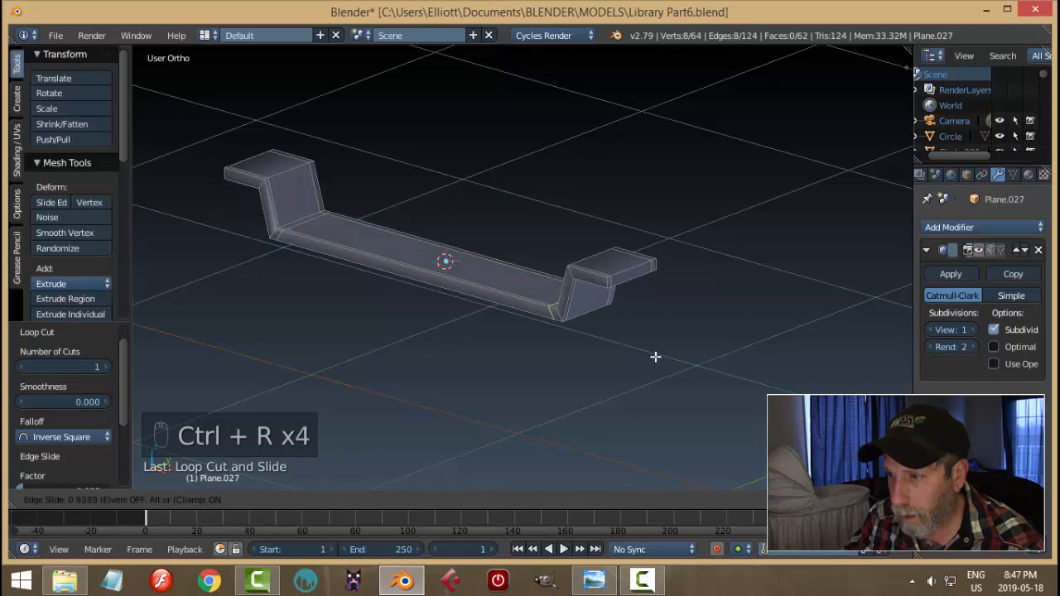
{"action": "left_click", "coordinate": [655, 357]}
{"action": "key", "text": "Tab"}
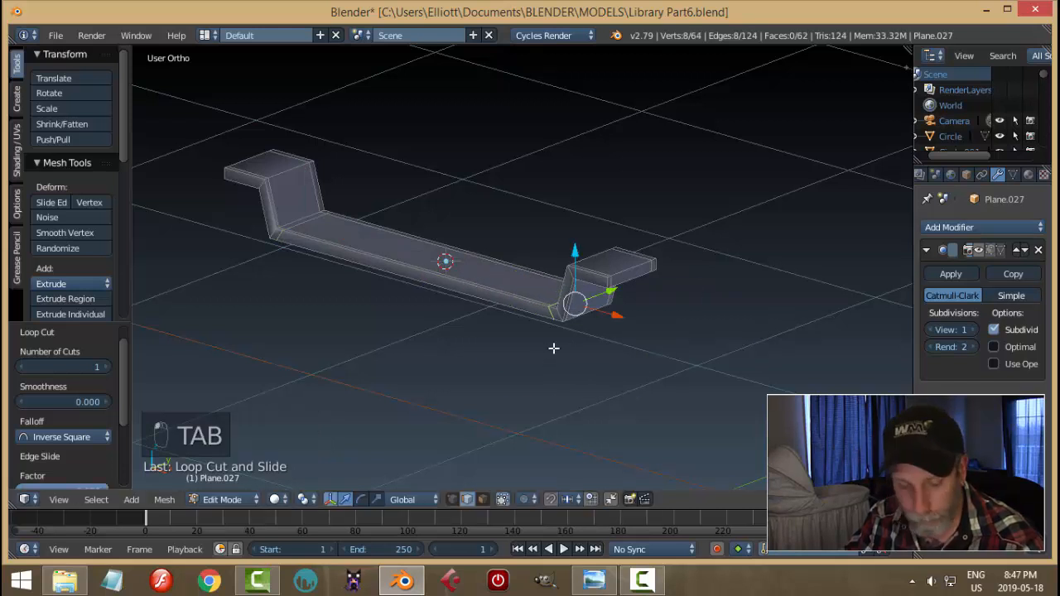
{"action": "key", "text": "a"}
{"action": "key", "text": "a"}
{"action": "key", "text": "Tab"}
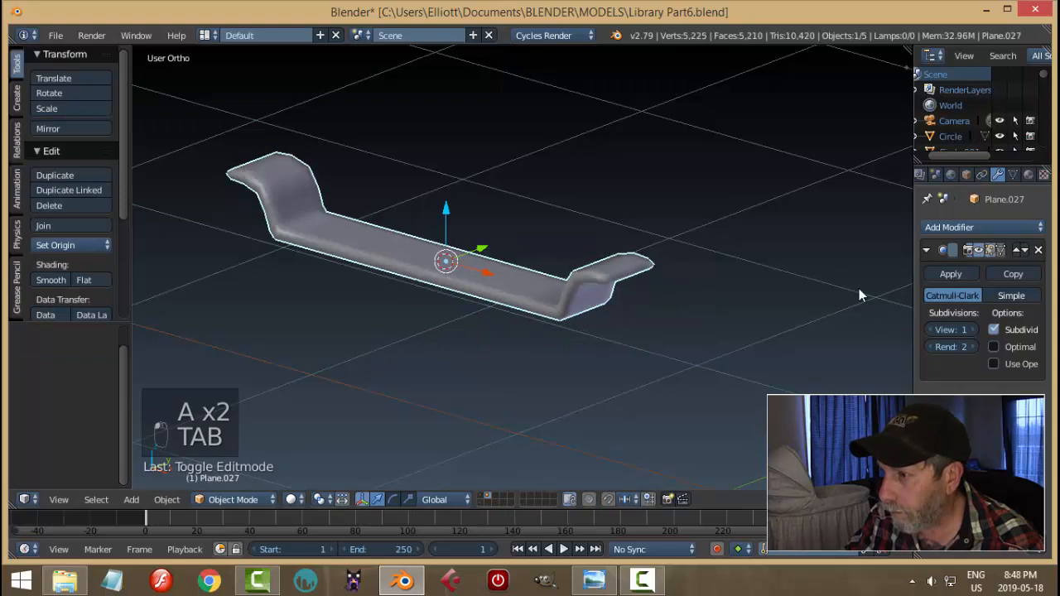
{"action": "middle_click_drag", "start_coordinate": [859, 288], "coordinate": [670, 360]}
Add a loop cut close to the outer end of each of the bracket's two raised end tabs
{"action": "key", "text": "Tab"}
{"action": "left_click", "coordinate": [762, 344]}
{"action": "middle_click_drag", "start_coordinate": [761, 344], "coordinate": [669, 266]}
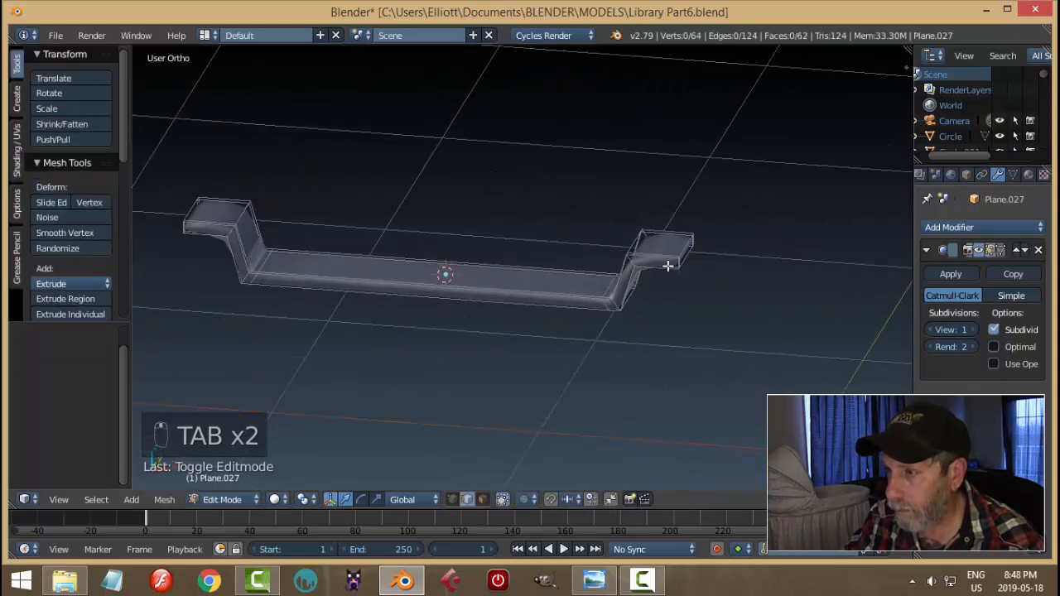
{"action": "key", "text": "ctrl+r"}
{"action": "left_click", "coordinate": [675, 261]}
{"action": "right_click", "coordinate": [675, 260]}
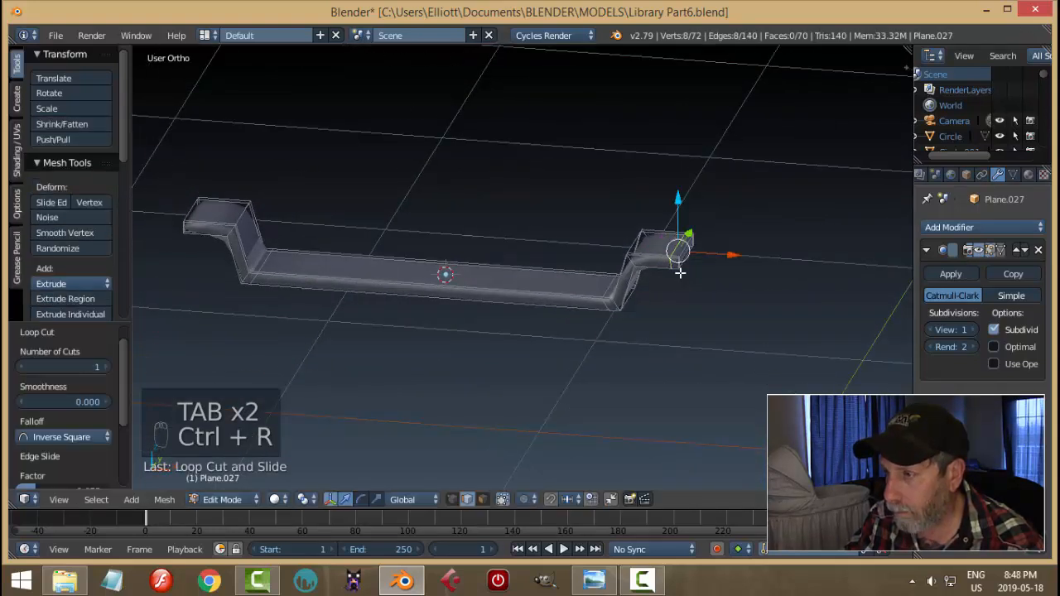
{"action": "key", "text": "ctrl+r"}
{"action": "left_click", "coordinate": [187, 219]}
{"action": "right_click", "coordinate": [184, 217]}
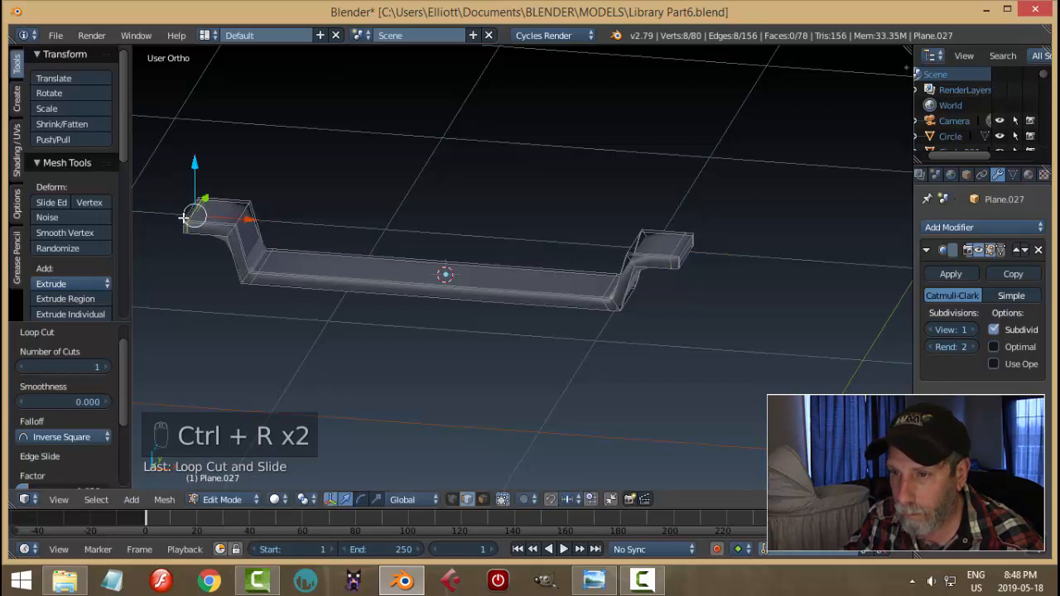
Add loop cuts beside the upper bends on the bracket's left riser, right end tab and right riser
{"action": "key", "text": "ctrl+r"}
{"action": "left_click", "coordinate": [236, 233]}
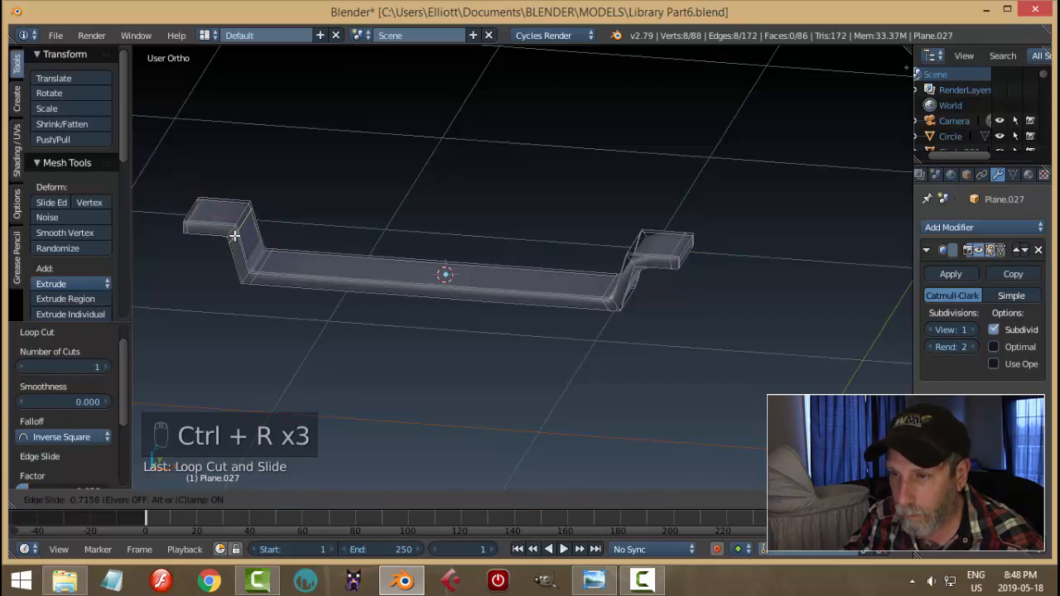
{"action": "right_click", "coordinate": [234, 235]}
{"action": "key", "text": "ctrl+r"}
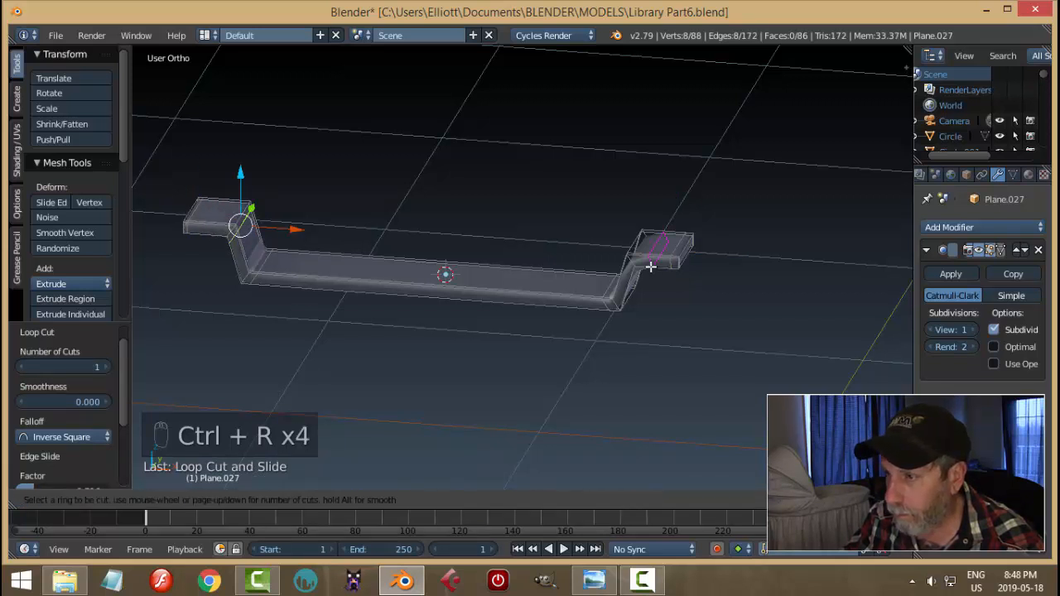
{"action": "left_click", "coordinate": [638, 262]}
{"action": "right_click", "coordinate": [635, 260]}
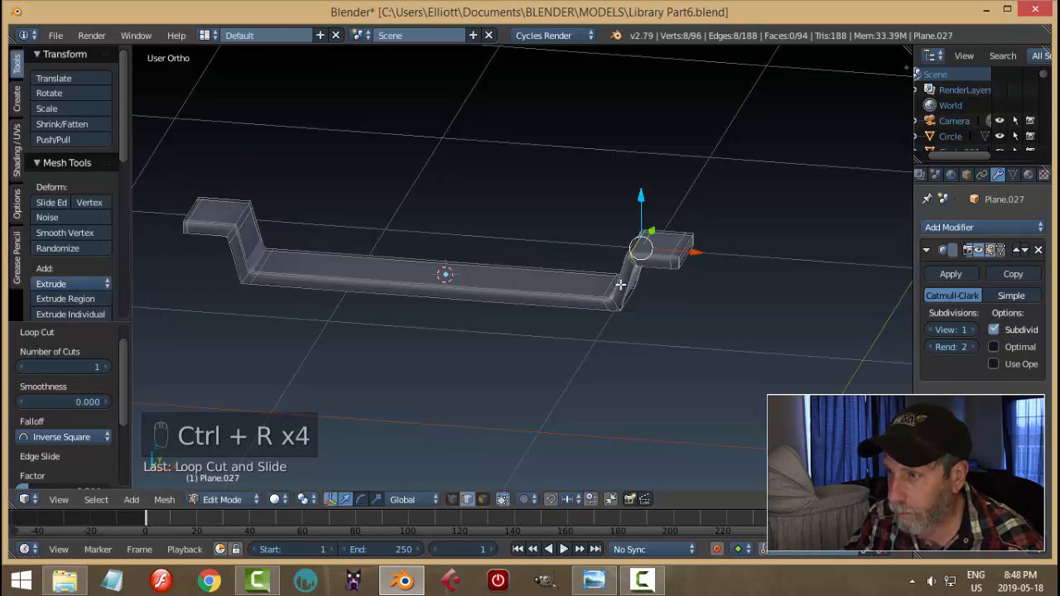
{"action": "key", "text": "ctrl+r"}
{"action": "left_click", "coordinate": [622, 271]}
{"action": "right_click", "coordinate": [622, 264]}
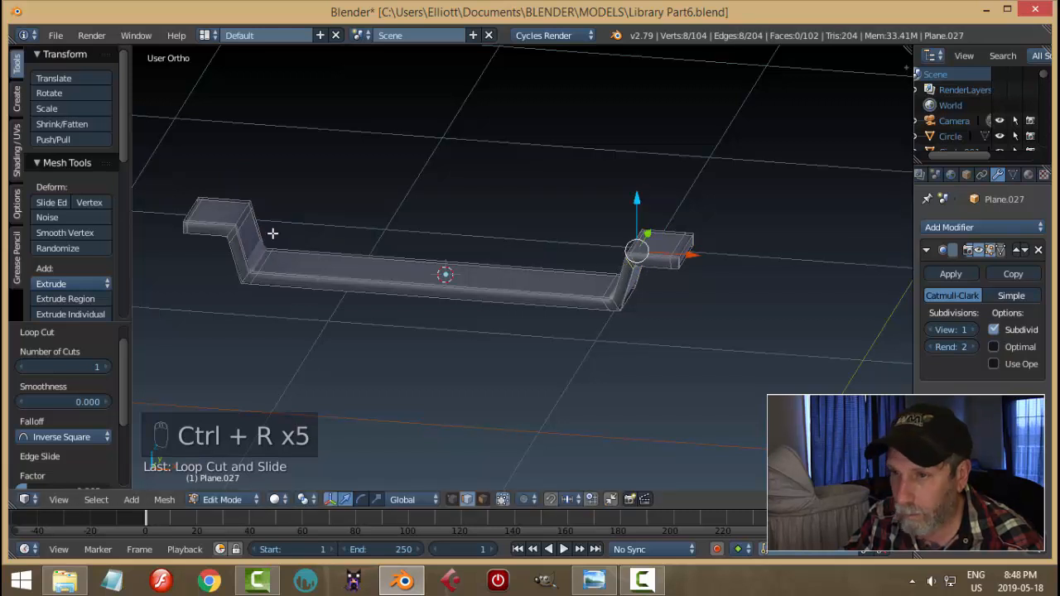
Add the missing loop cut on the bracket's left end tab, close to its upper bend
{"action": "middle_click_drag", "start_coordinate": [592, 291], "coordinate": [639, 281]}
{"action": "key", "text": "Tab"}
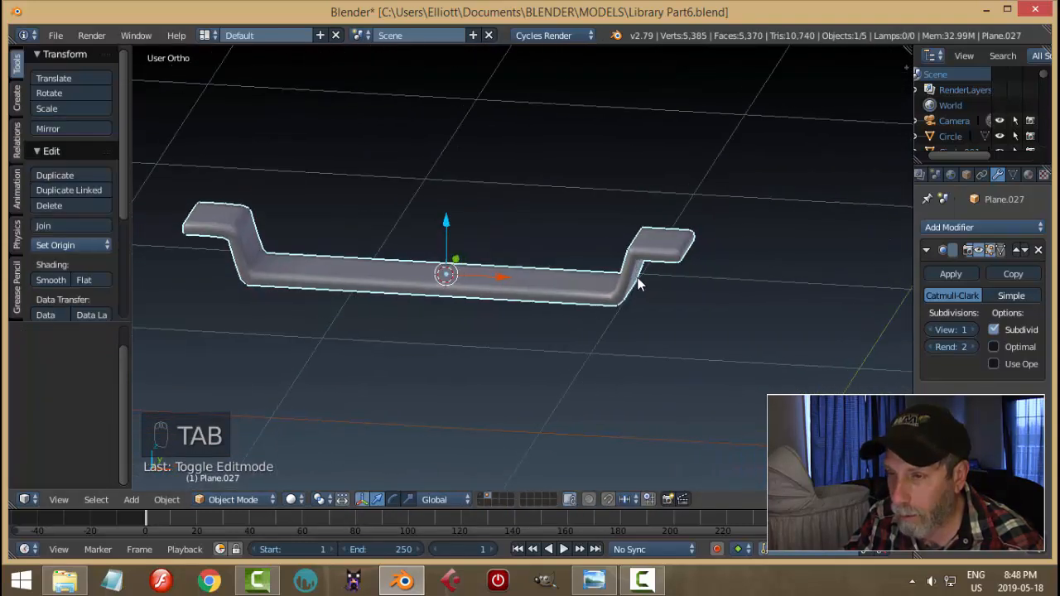
{"action": "key", "text": "Tab"}
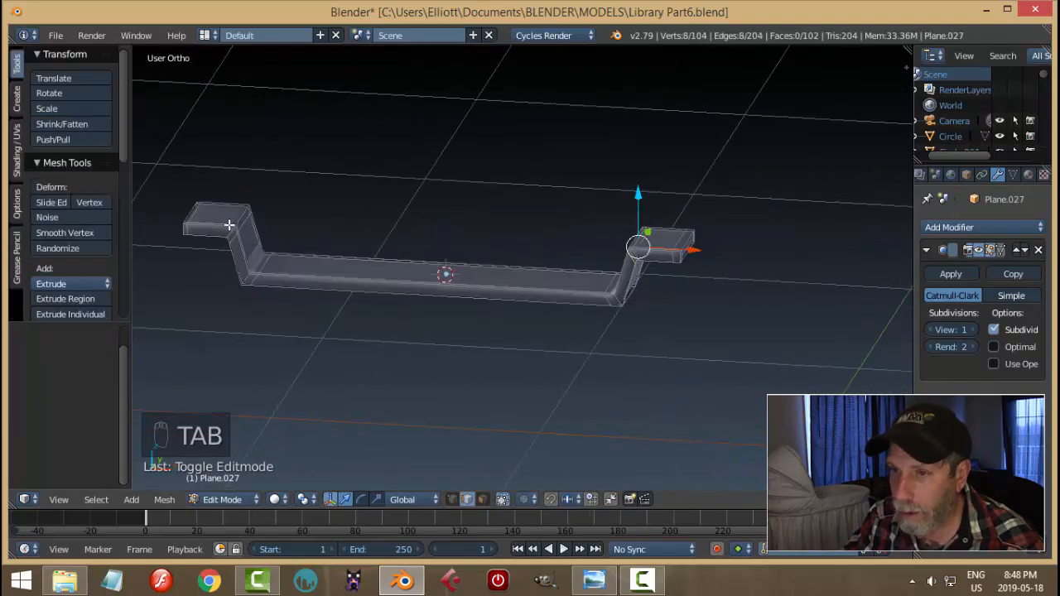
{"action": "key", "text": "ctrl+r"}
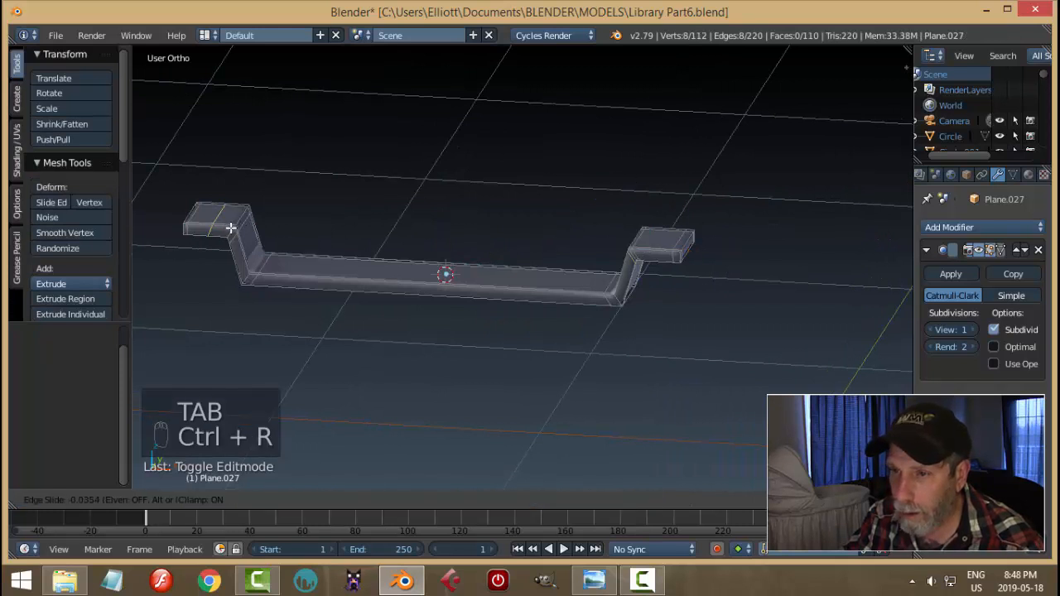
{"action": "left_click", "coordinate": [231, 230]}
{"action": "left_click", "coordinate": [243, 237]}
{"action": "key", "text": "a"}
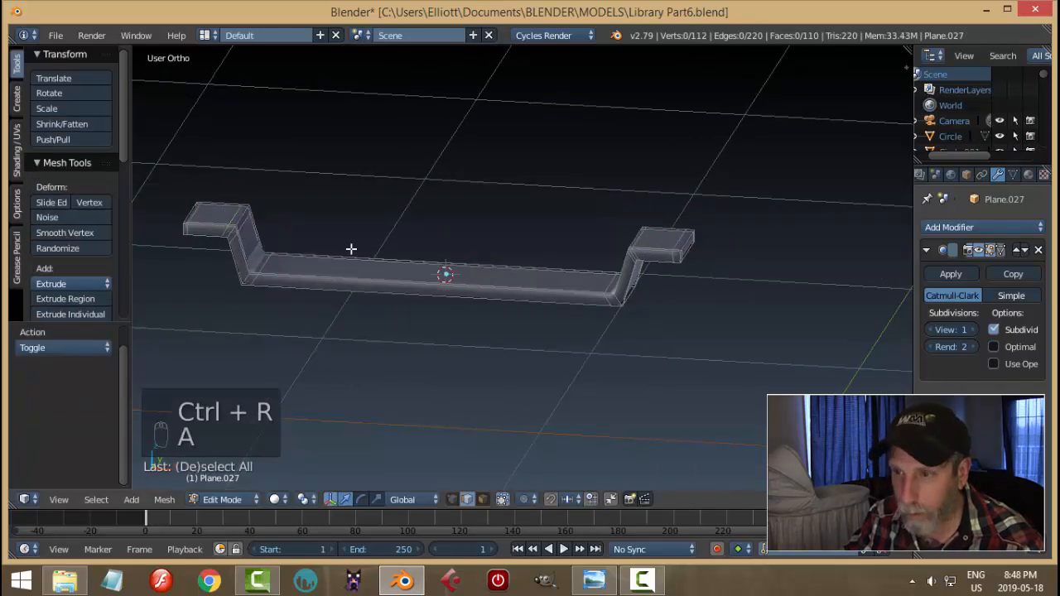
Return the bracket to Object Mode, unhide the other scale parts and deselect everything
{"action": "key", "text": "Tab"}
{"action": "left_click", "coordinate": [240, 251]}
{"action": "key", "text": "Tab"}
{"action": "right_click", "coordinate": [437, 276]}
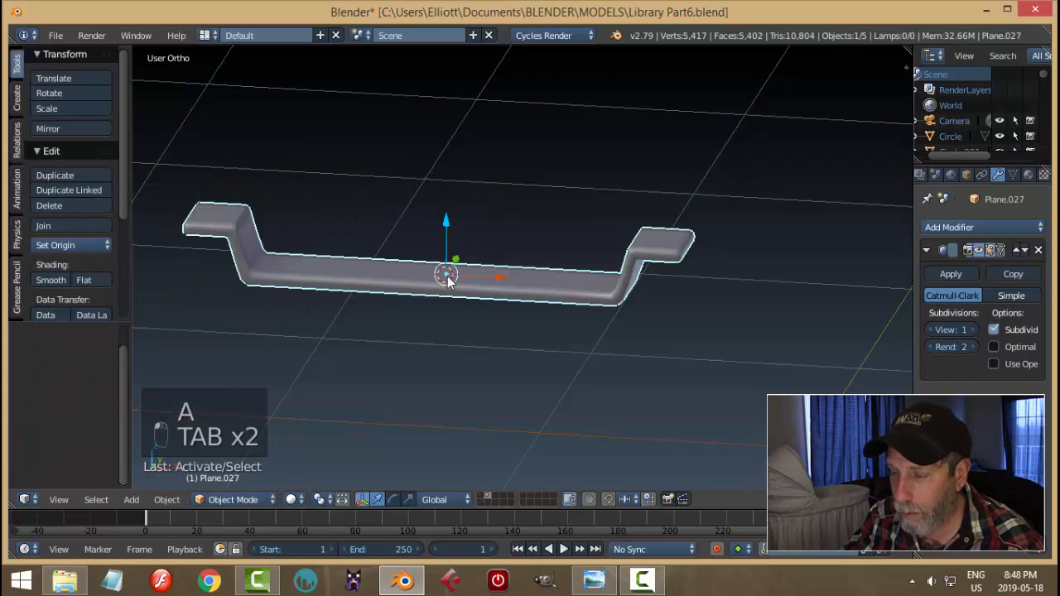
{"action": "key", "text": "Tab"}
{"action": "left_click", "coordinate": [551, 282]}
{"action": "key", "text": "Tab"}
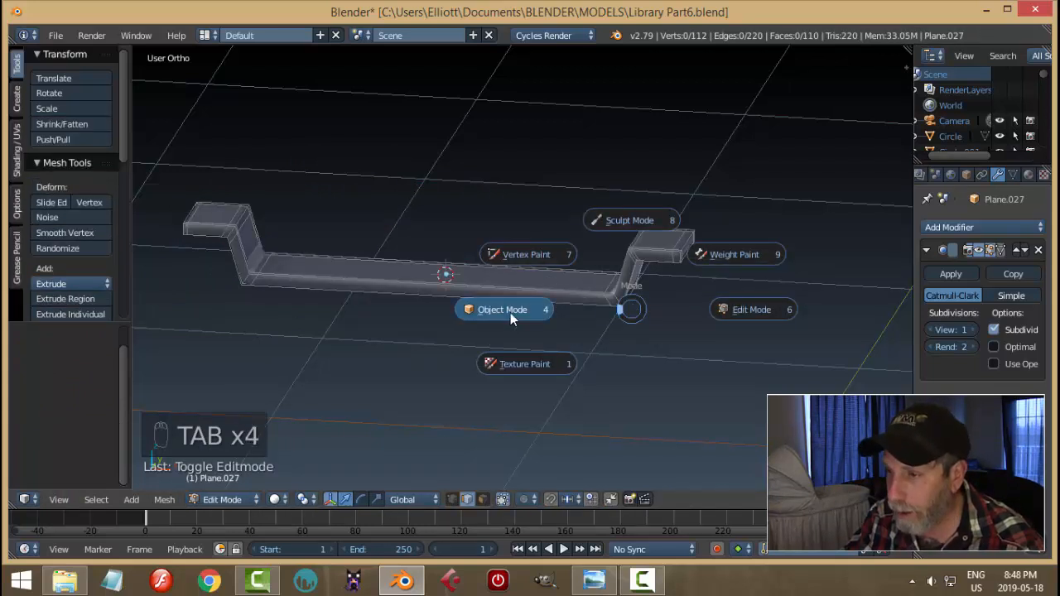
{"action": "left_click", "coordinate": [510, 312]}
{"action": "scroll", "coordinate": [605, 326], "scroll_direction": "down", "scroll_amount": 3}
{"action": "key", "text": "alt+h"}
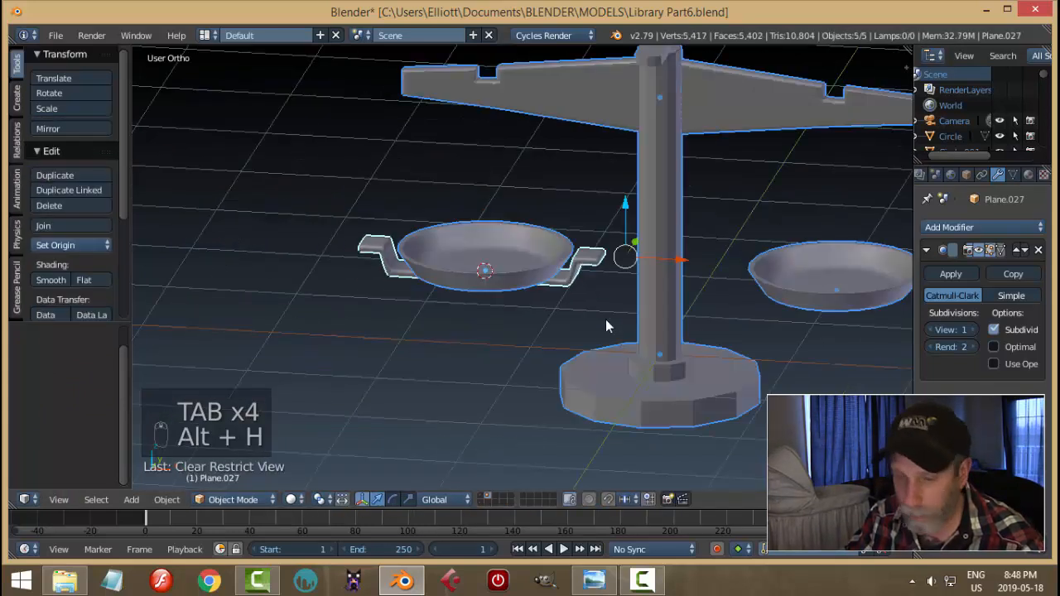
{"action": "key", "text": "a"}
In front view, narrow the pan bracket slightly along X and nudge it along X to fit around the left pan
{"action": "middle_click_drag", "start_coordinate": [579, 347], "coordinate": [561, 281]}
{"action": "right_click", "coordinate": [572, 272]}
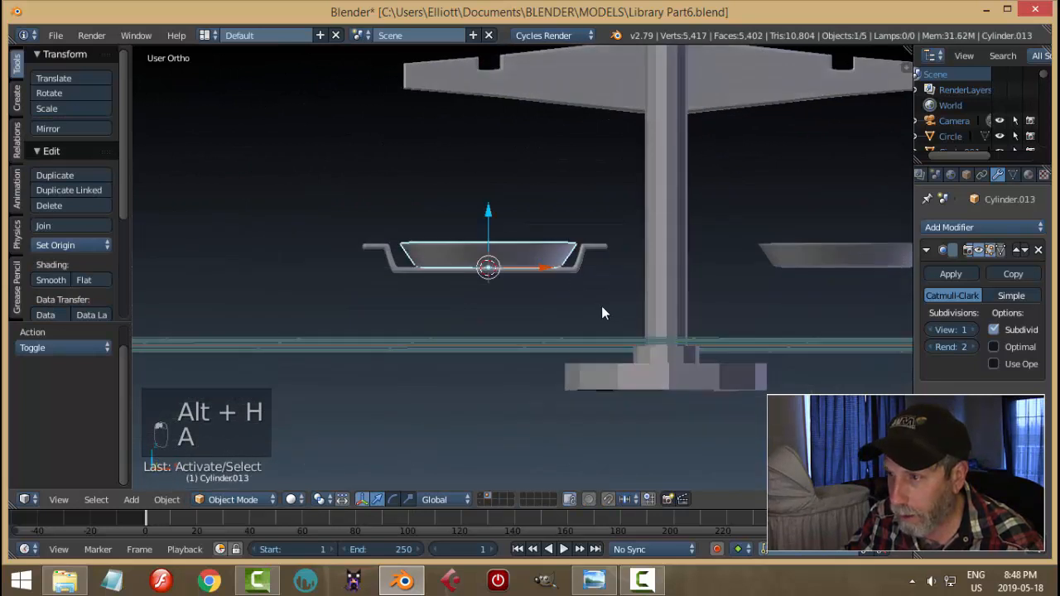
{"action": "right_click", "coordinate": [576, 274]}
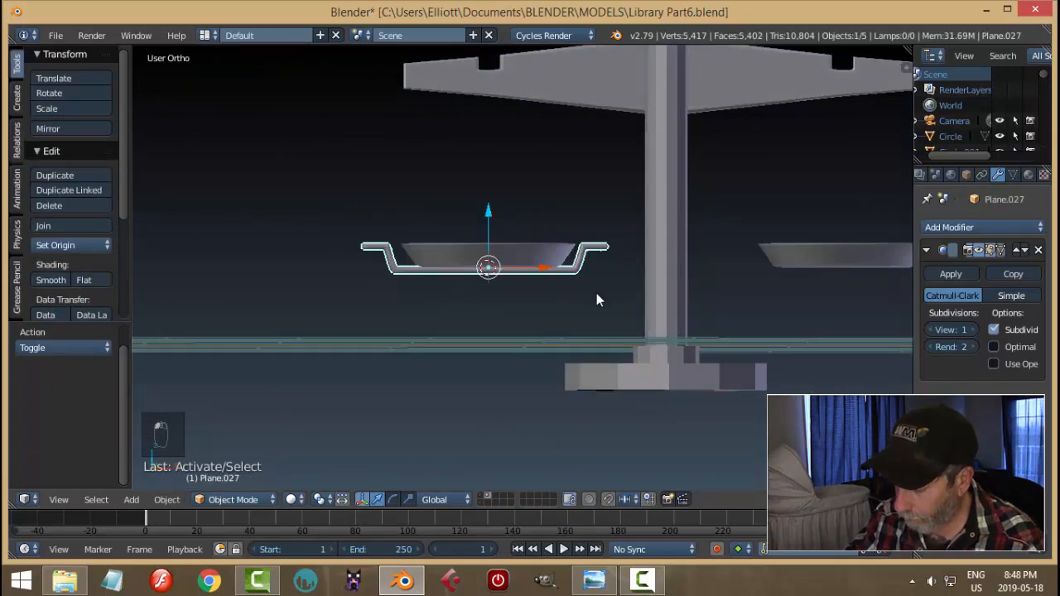
{"action": "key", "text": "KP_1"}
{"action": "key", "text": "s"}
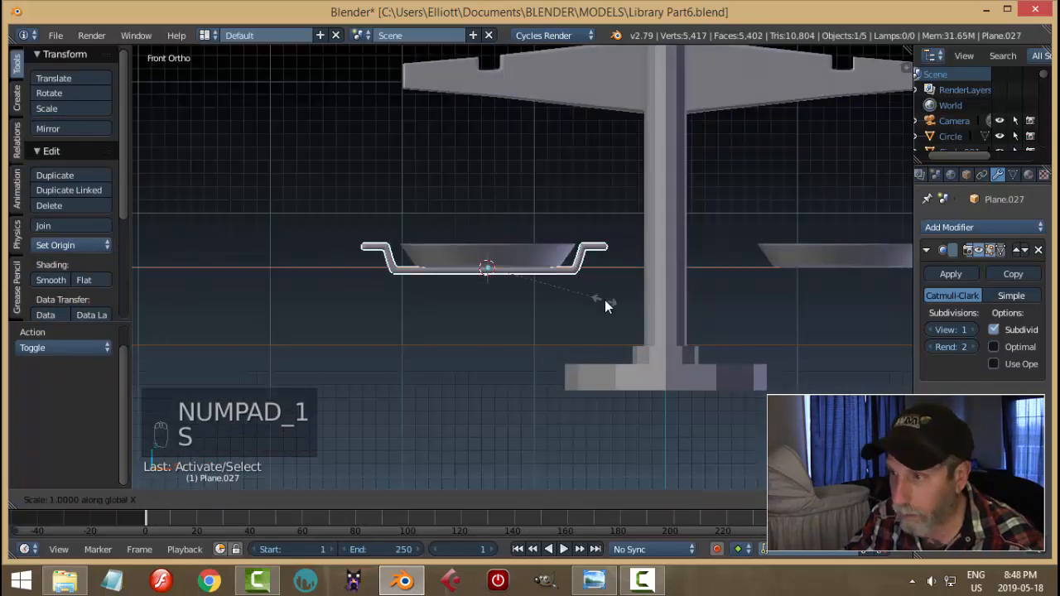
{"action": "left_click", "coordinate": [582, 282]}
{"action": "left_click_drag", "start_coordinate": [546, 269], "coordinate": [550, 270]}
{"action": "scroll", "coordinate": [582, 270], "scroll_direction": "down", "scroll_amount": 5}
{"action": "key", "text": "a"}
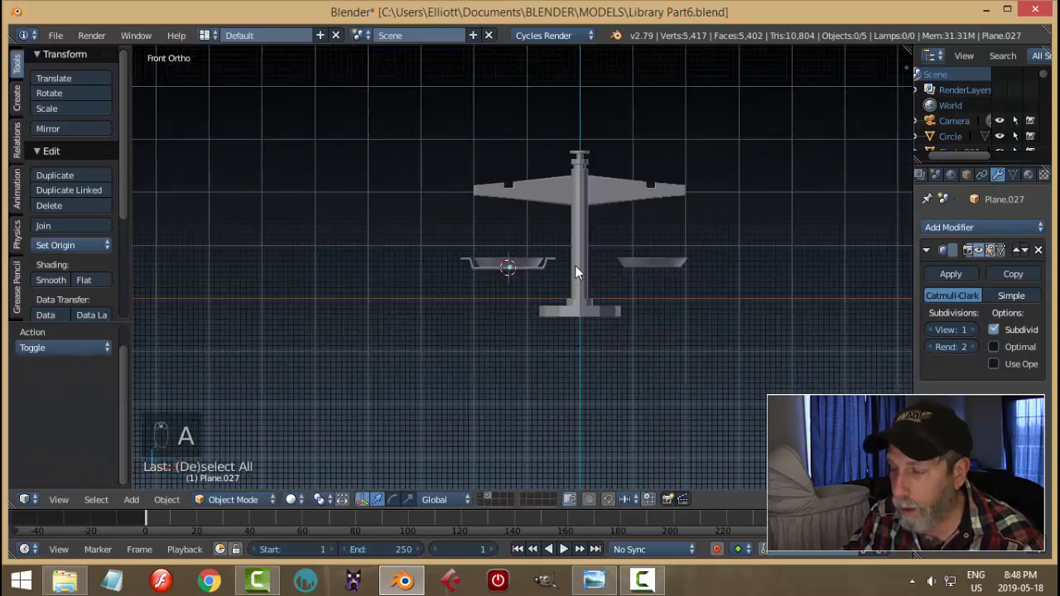
Scale the pan bracket along X again to about 0.94 so it sits closer to the pan
{"action": "middle_click_drag", "start_coordinate": [575, 265], "coordinate": [544, 324]}
{"action": "scroll", "coordinate": [521, 355], "scroll_direction": "up", "scroll_amount": 4}
{"action": "right_click", "coordinate": [544, 324]}
{"action": "key", "text": "s"}
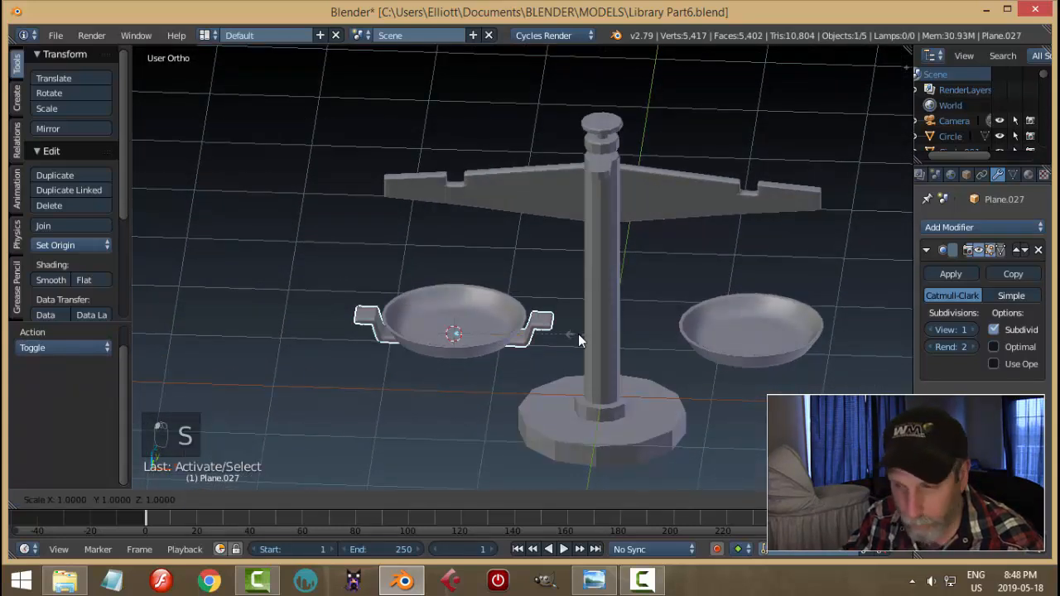
{"action": "key", "text": "x"}
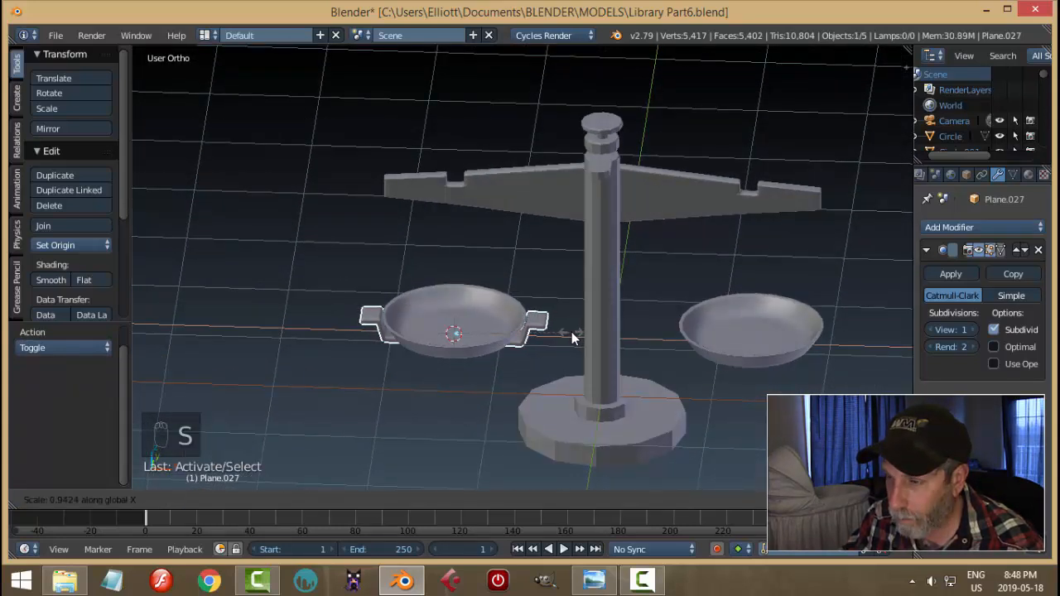
{"action": "left_click", "coordinate": [571, 335]}
{"action": "key", "text": "a"}
Add a plane at the left pan and raise it about 0.713 along Z, between the pan and the beam
{"action": "middle_click_drag", "start_coordinate": [515, 344], "coordinate": [516, 296]}
{"action": "scroll", "coordinate": [503, 333], "scroll_direction": "down", "scroll_amount": 2}
{"action": "right_click", "coordinate": [491, 323]}
{"action": "middle_click_drag", "start_coordinate": [524, 362], "coordinate": [524, 339]}
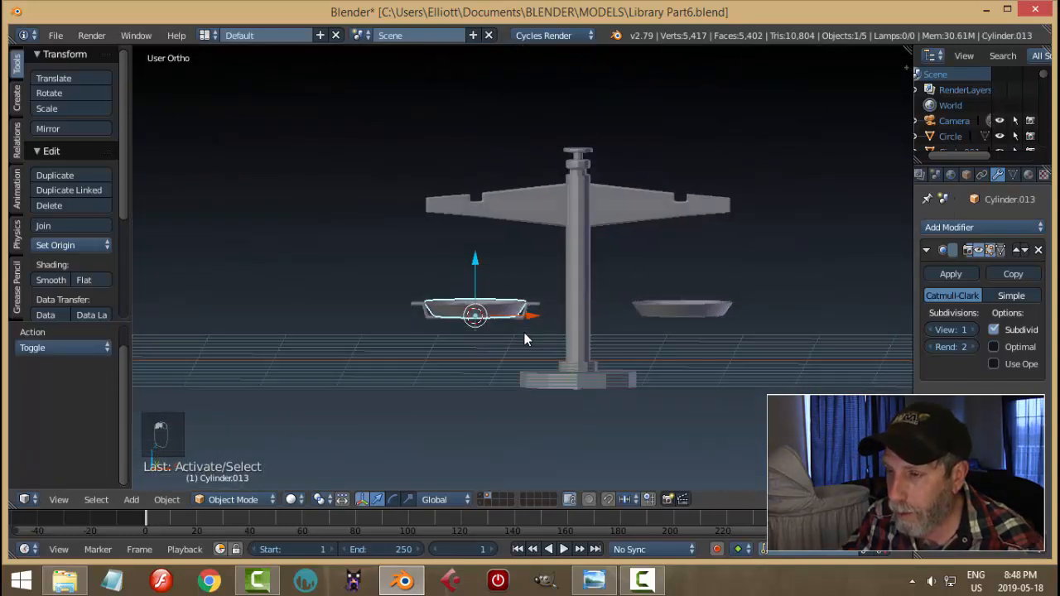
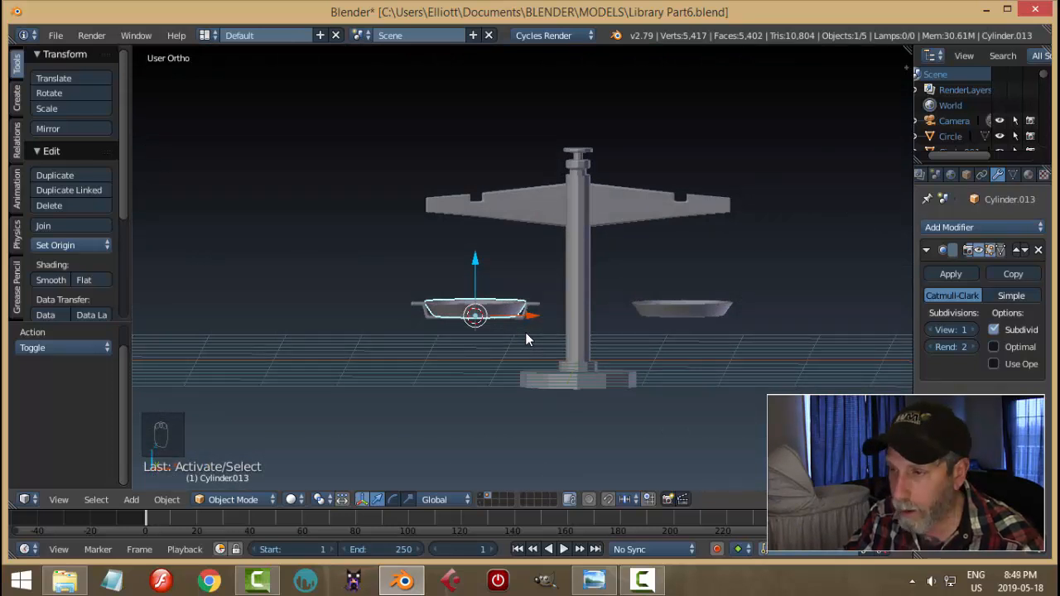
{"action": "key", "text": "shift+a"}
{"action": "mouse_move", "coordinate": [521, 319]}
{"action": "left_click", "coordinate": [593, 320]}
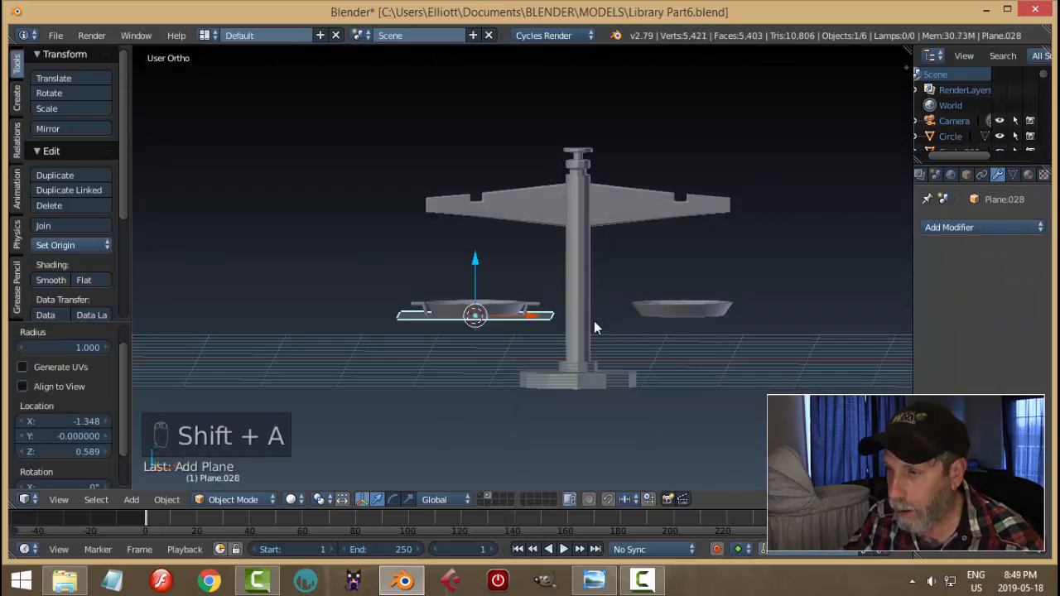
{"action": "key", "text": "g"}
{"action": "key", "text": "z"}
{"action": "left_click", "coordinate": [485, 203]}
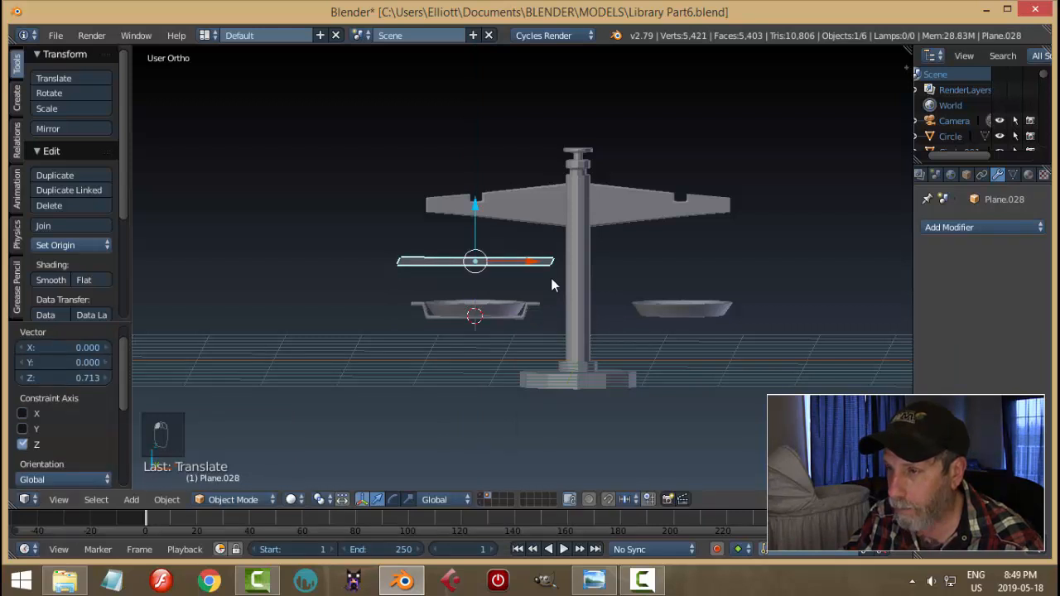
Rotate the new plane 90° about X and enter Edit Mode with vertex selection
{"action": "type", "text": "rx90"}
{"action": "key", "text": "Return"}
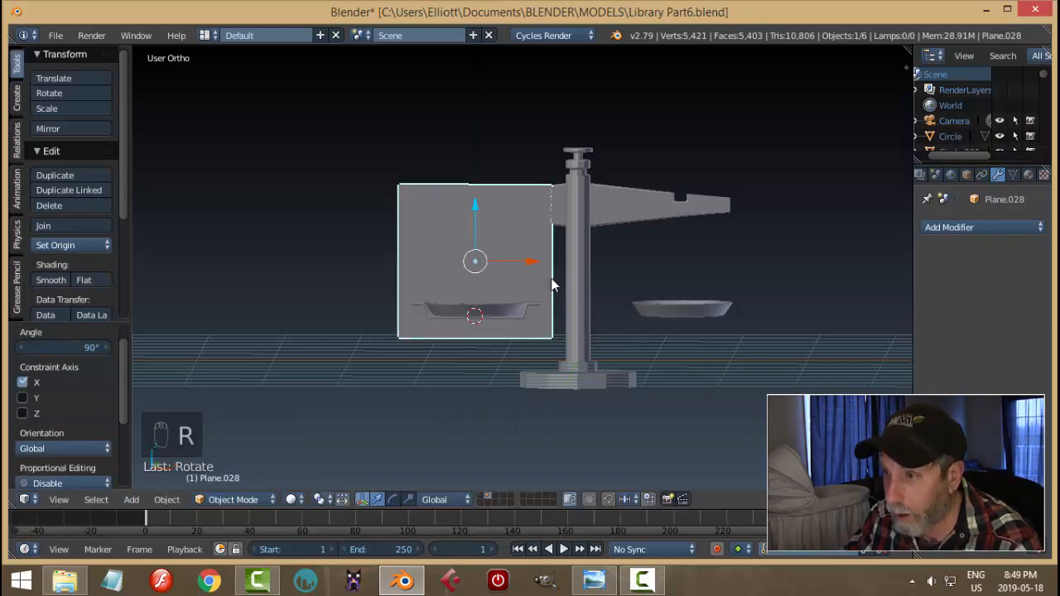
{"action": "key", "text": "Tab"}
{"action": "key", "text": "ctrl+Tab"}
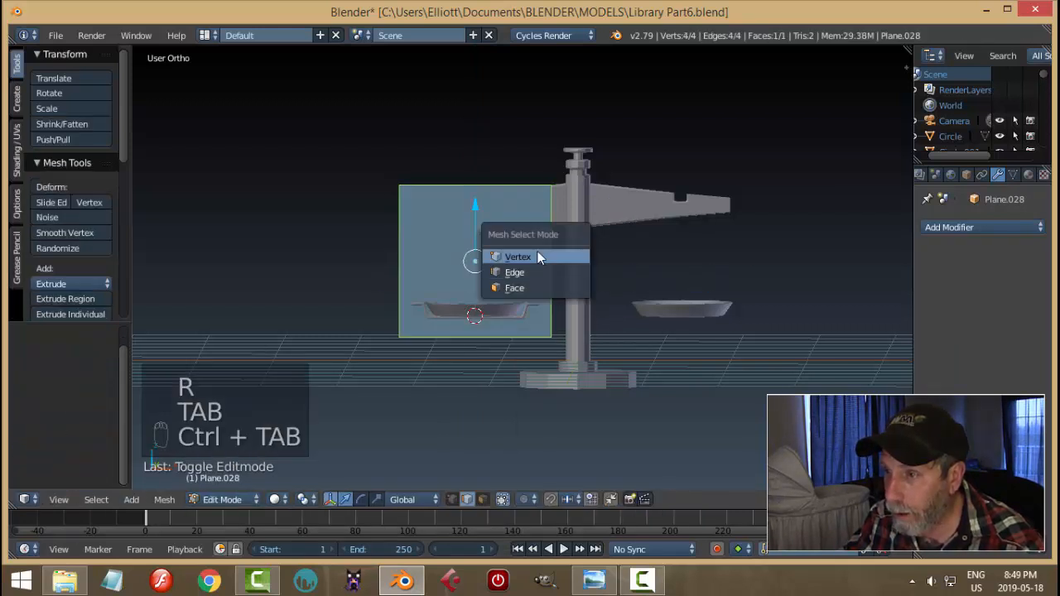
{"action": "left_click", "coordinate": [539, 256]}
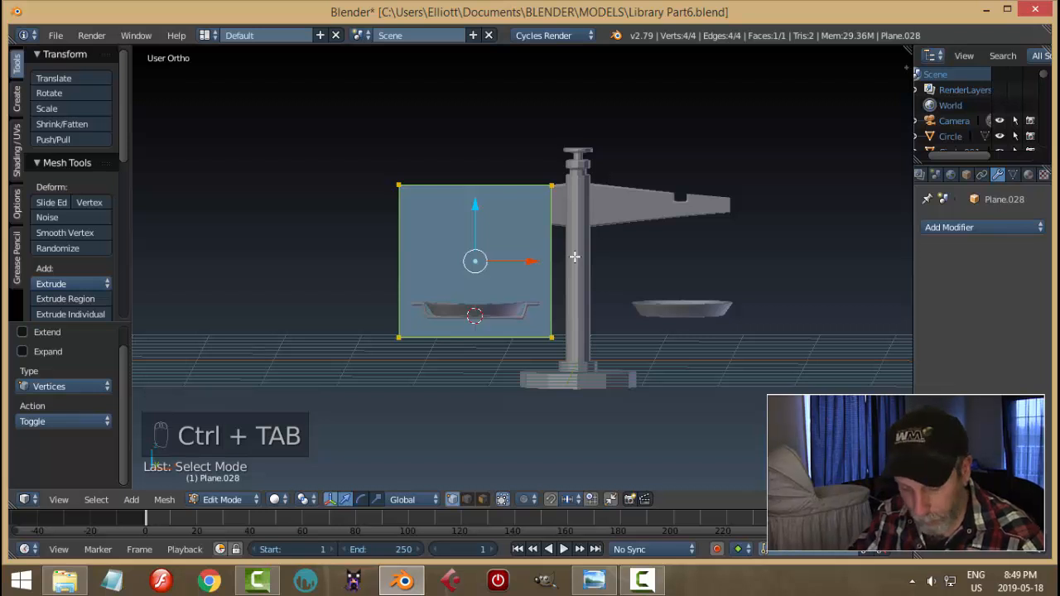
Merge the plane's vertices at center into one vertex and raise it about 0.397 along Z toward the beam
{"action": "key", "text": "alt+m"}
{"action": "left_click", "coordinate": [573, 256]}
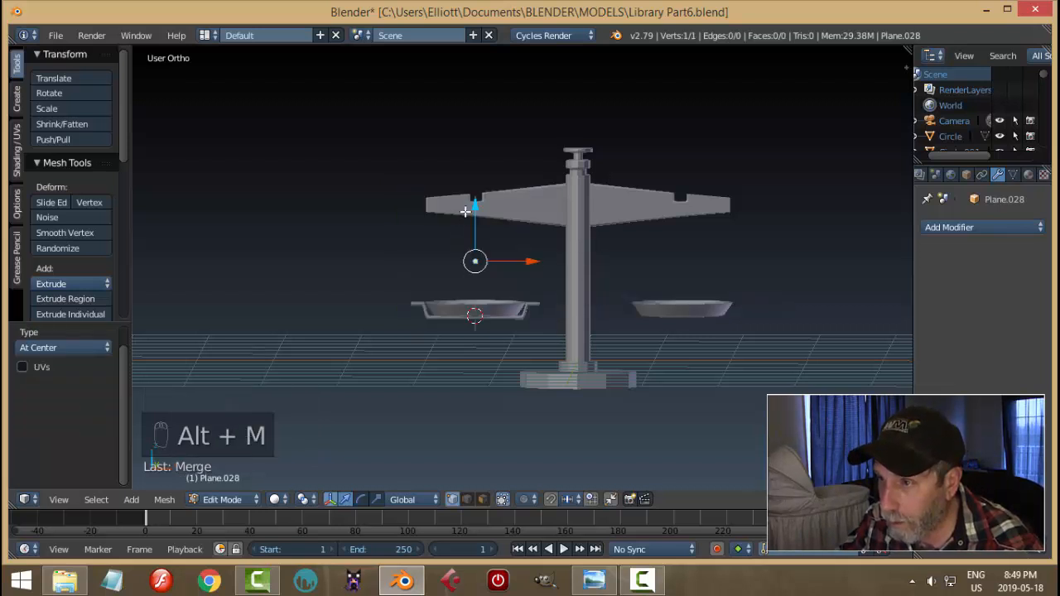
{"action": "key", "text": "e"}
{"action": "key", "text": "z"}
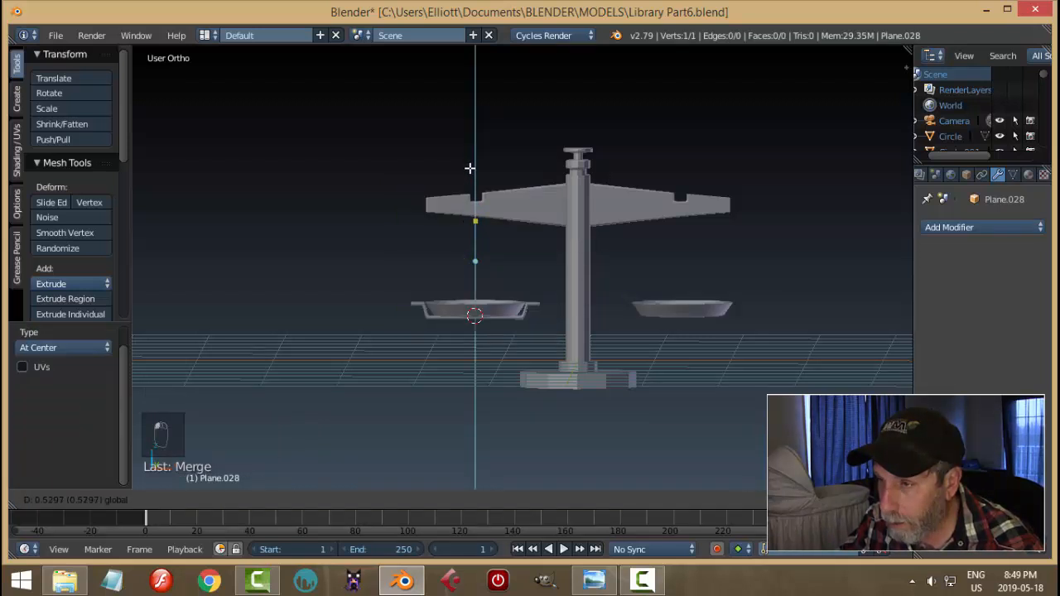
{"action": "left_click", "coordinate": [469, 178]}
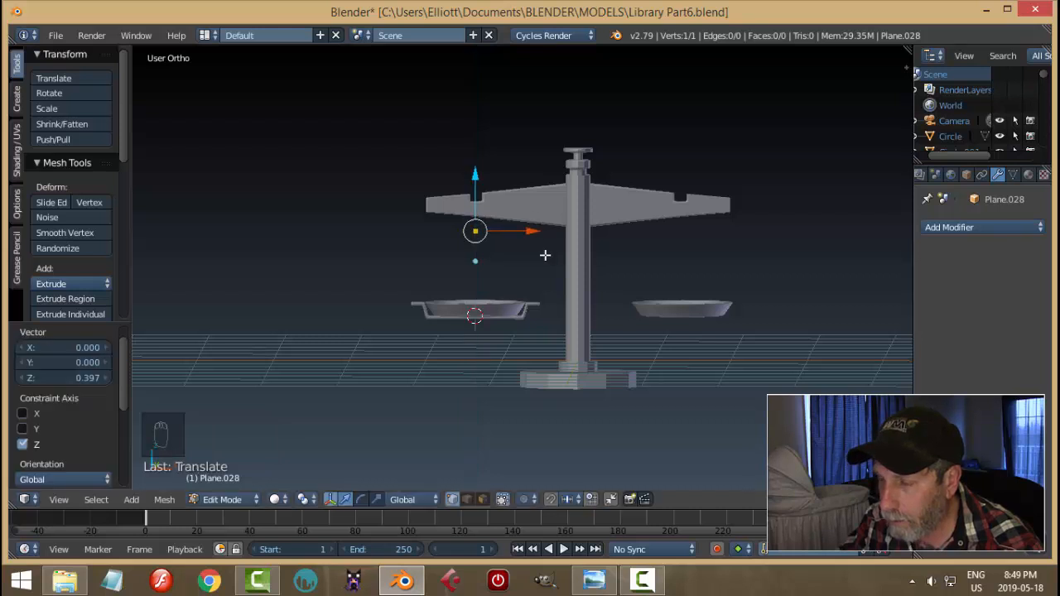
Check the balance photo in Windows Photo Viewer, and in Blender's front view extrude the vertex about -0.712 in X and -0.577 in Z
{"action": "middle_click_drag", "start_coordinate": [546, 253], "coordinate": [546, 270], "text": "shift"}
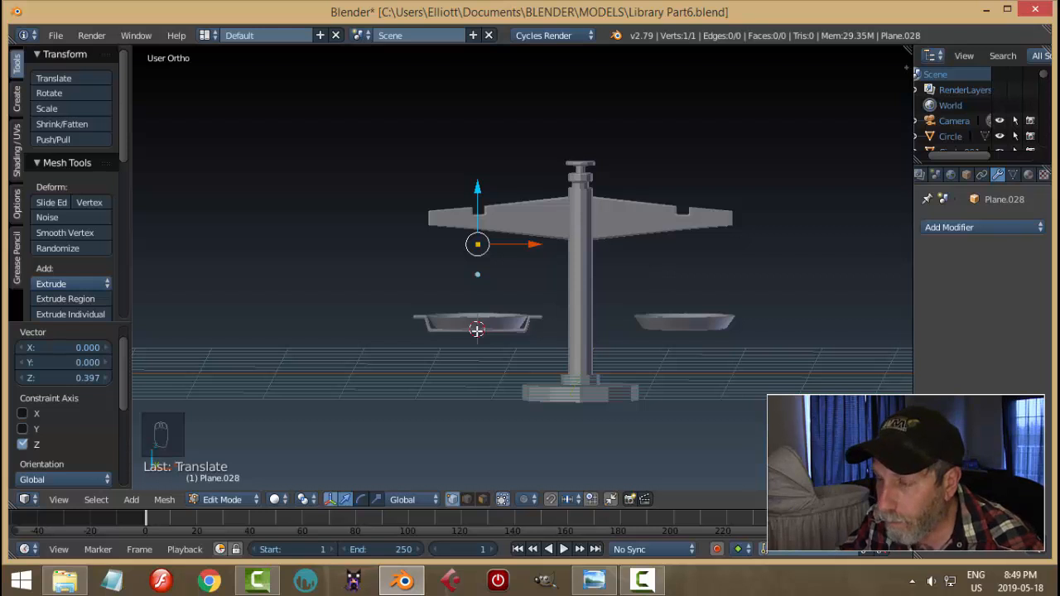
{"action": "scroll", "coordinate": [477, 331], "scroll_direction": "up", "scroll_amount": 2}
{"action": "scroll", "coordinate": [480, 298], "scroll_direction": "down", "scroll_amount": 1}
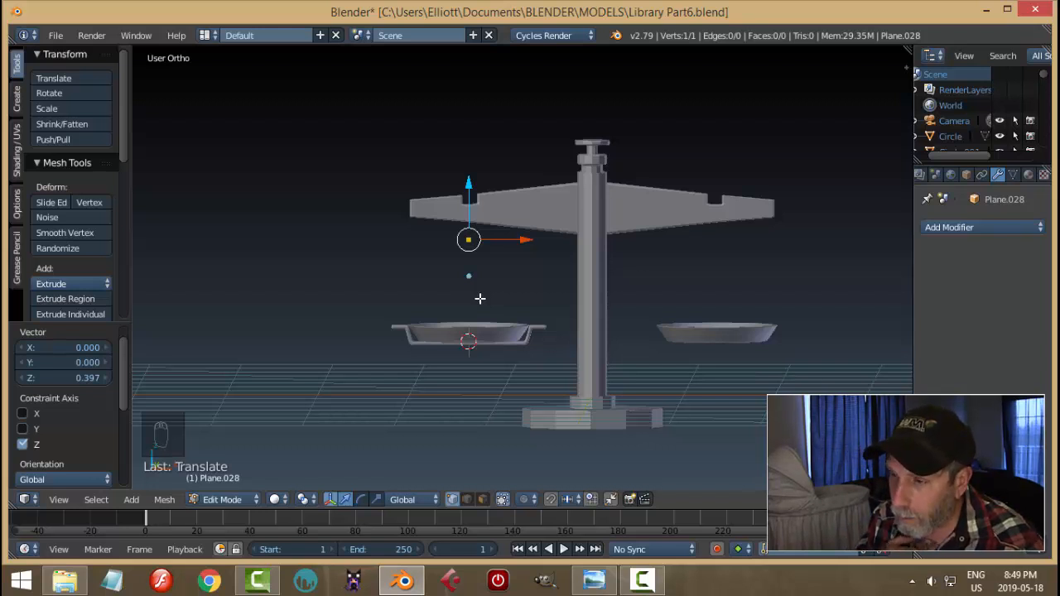
{"action": "left_click", "coordinate": [594, 580]}
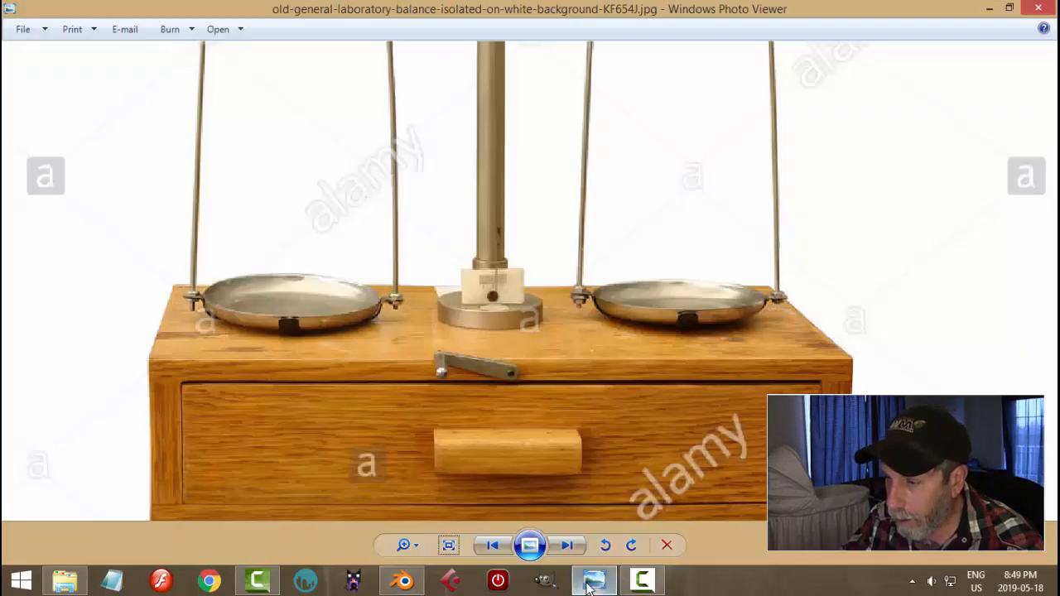
{"action": "scroll", "coordinate": [481, 365], "scroll_direction": "down", "scroll_amount": 3}
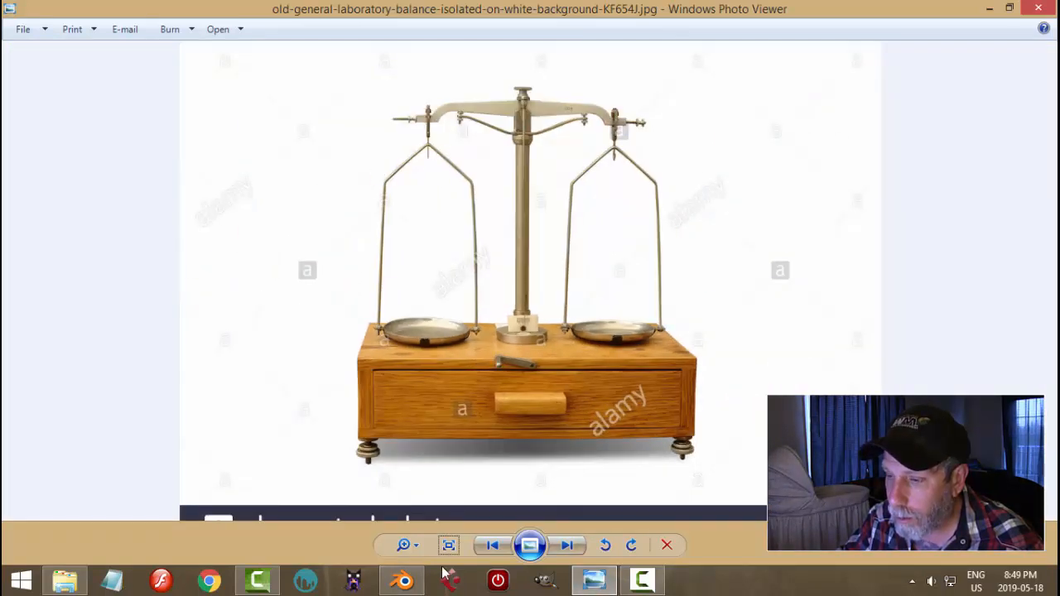
{"action": "left_click", "coordinate": [403, 580]}
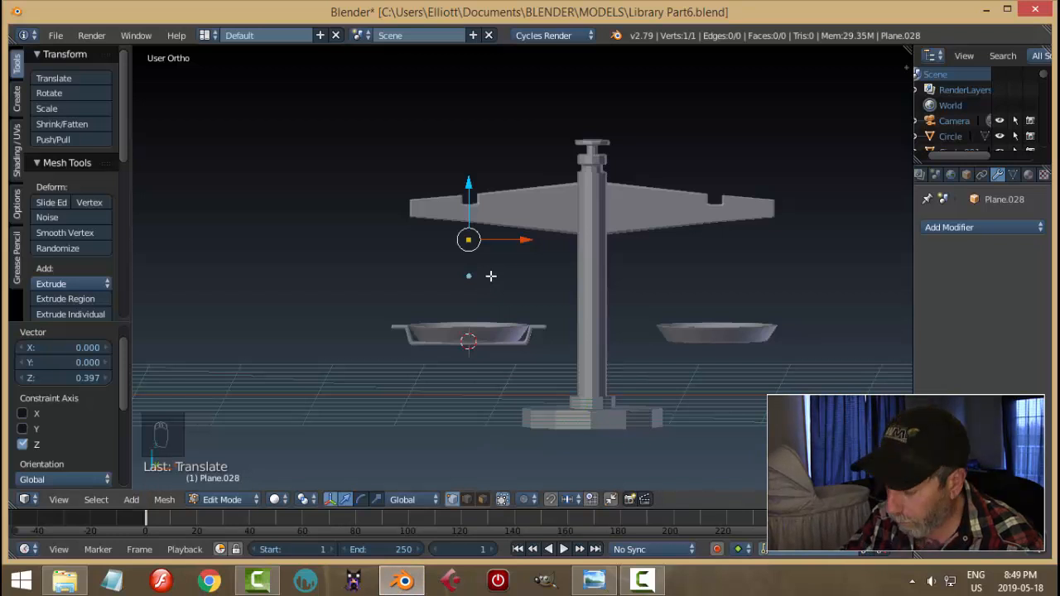
{"action": "key", "text": "KP_1"}
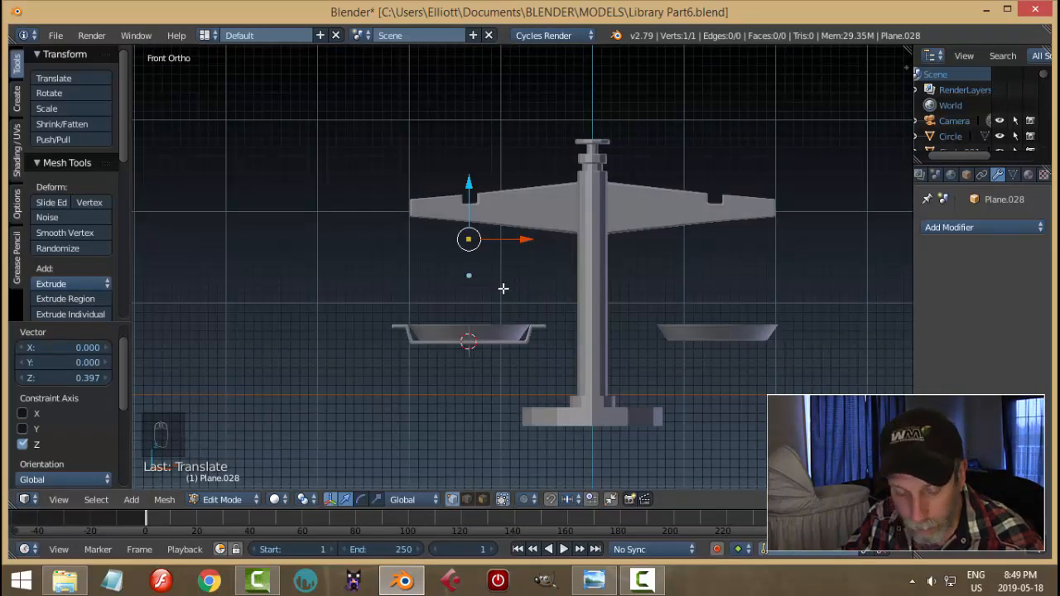
{"action": "key", "text": "e"}
{"action": "key", "text": "g"}
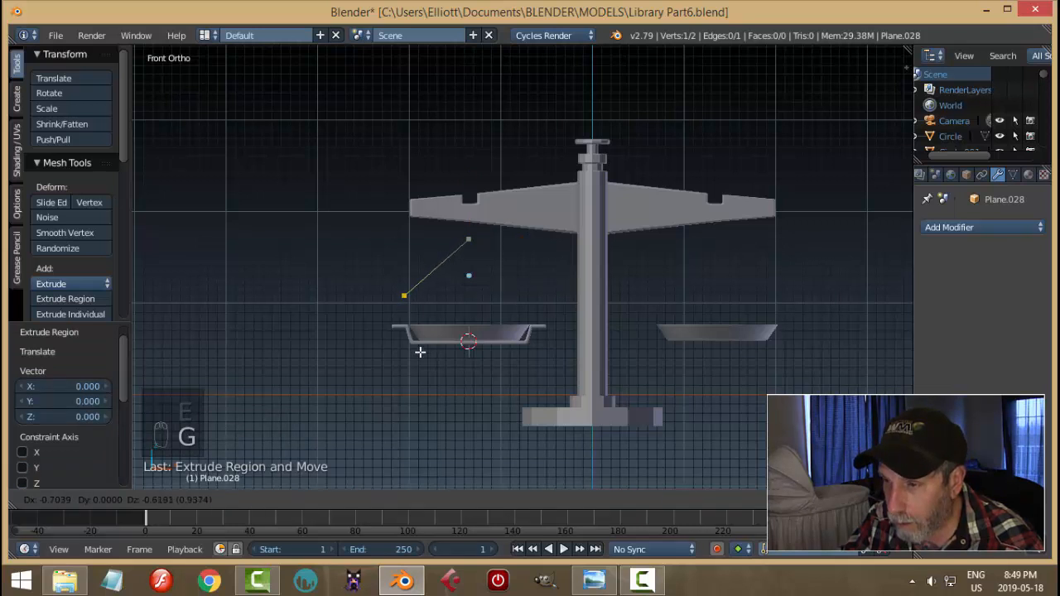
{"action": "left_click", "coordinate": [419, 349]}
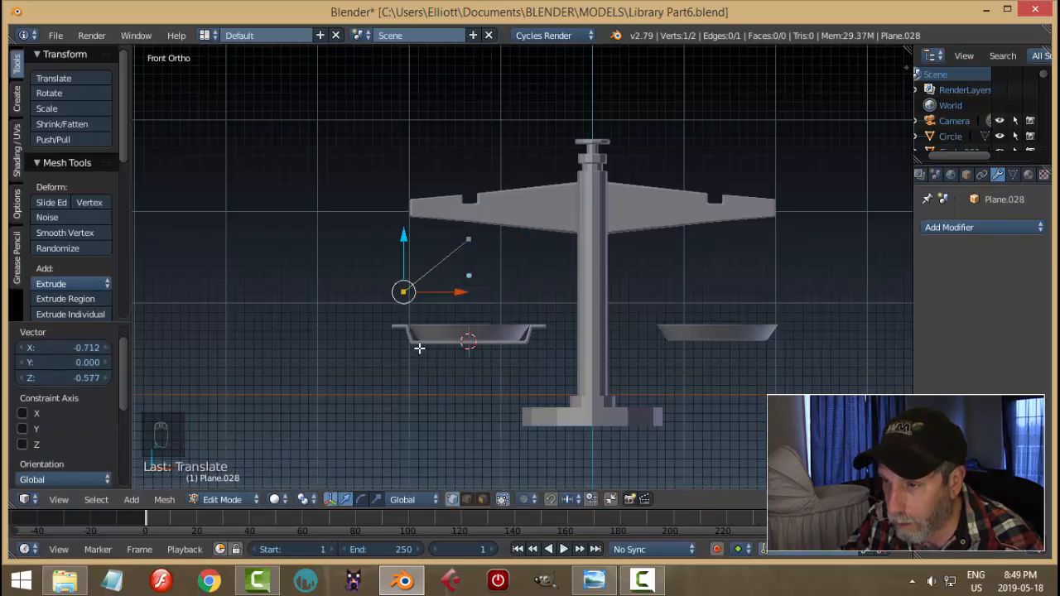
Recheck the reference photo, raise the outer hanger vertex about 0.331 along Z and extrude it about 0.738 down to the bracket
{"action": "left_click", "coordinate": [594, 580]}
{"action": "left_click", "coordinate": [404, 581]}
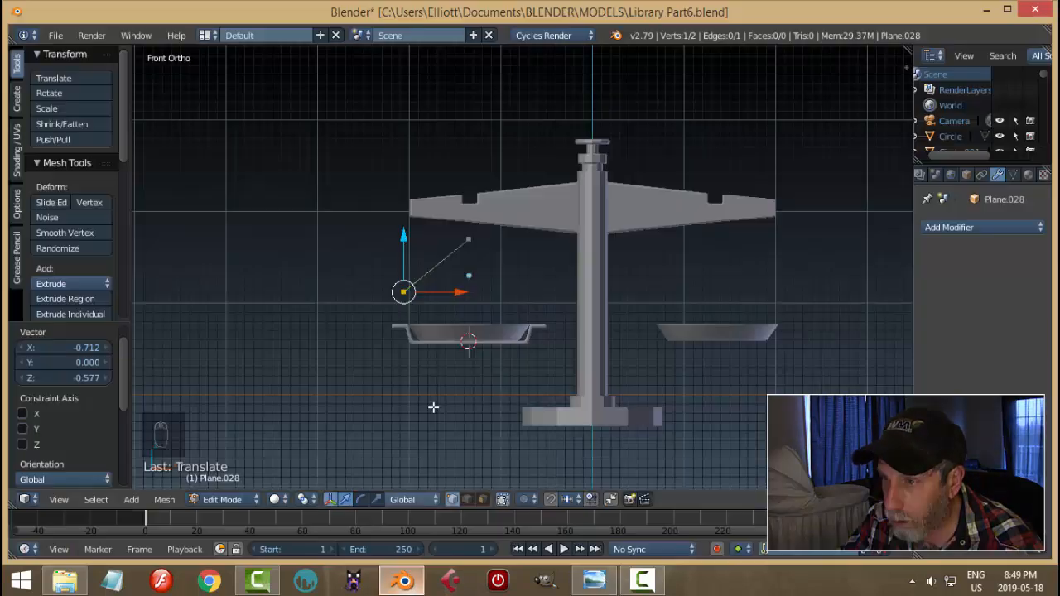
{"action": "key", "text": "g"}
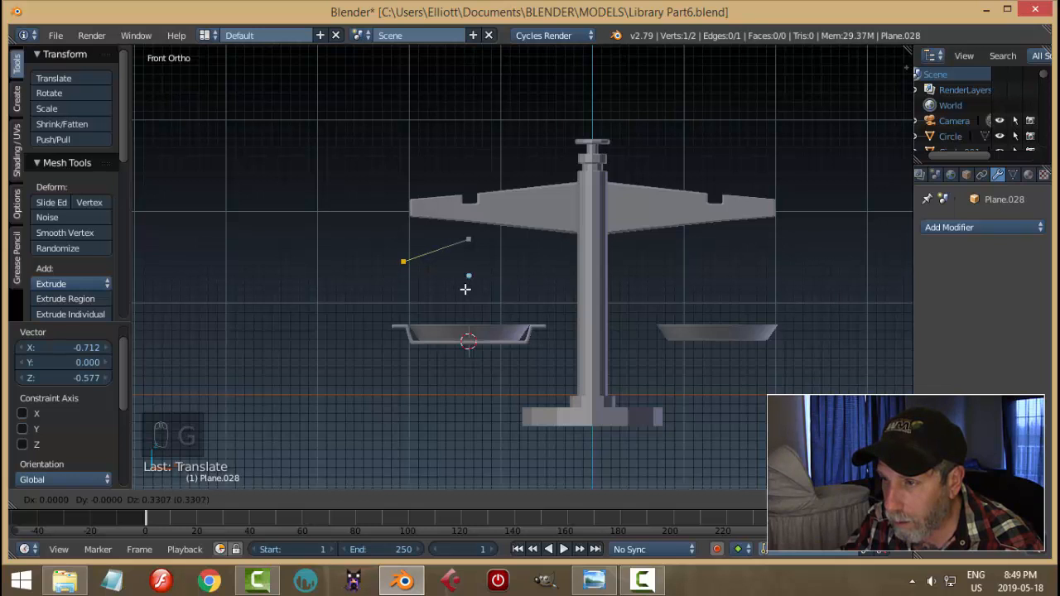
{"action": "left_click", "coordinate": [465, 289]}
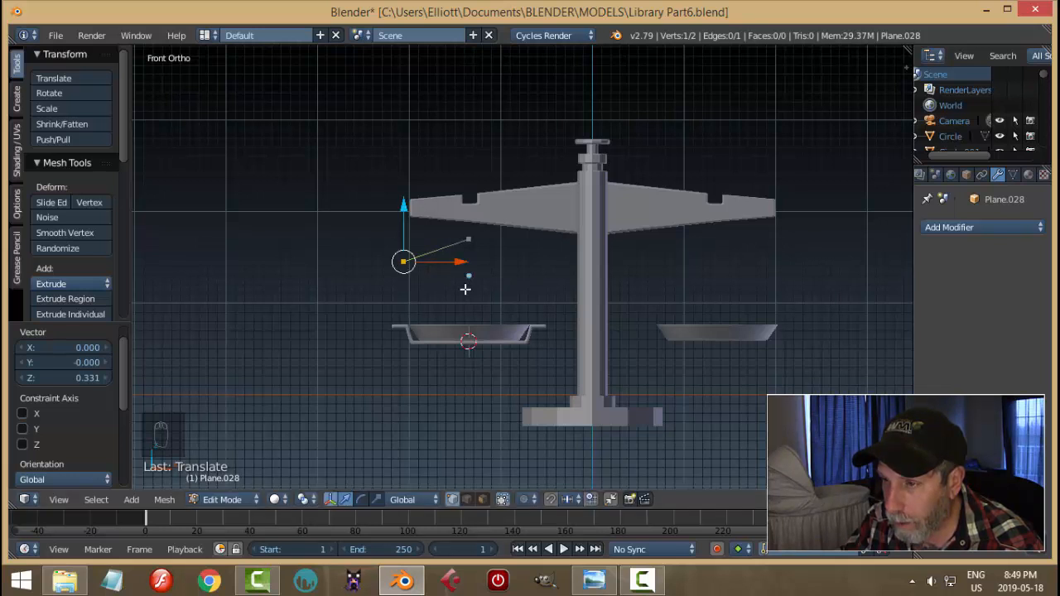
{"action": "key", "text": "e"}
{"action": "key", "text": "z"}
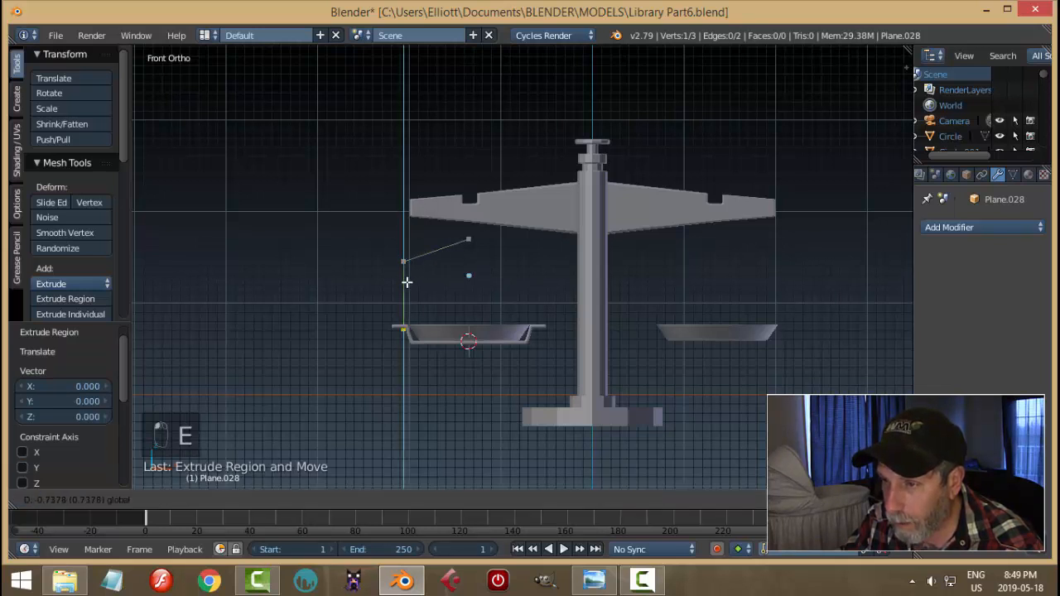
{"action": "left_click", "coordinate": [407, 283]}
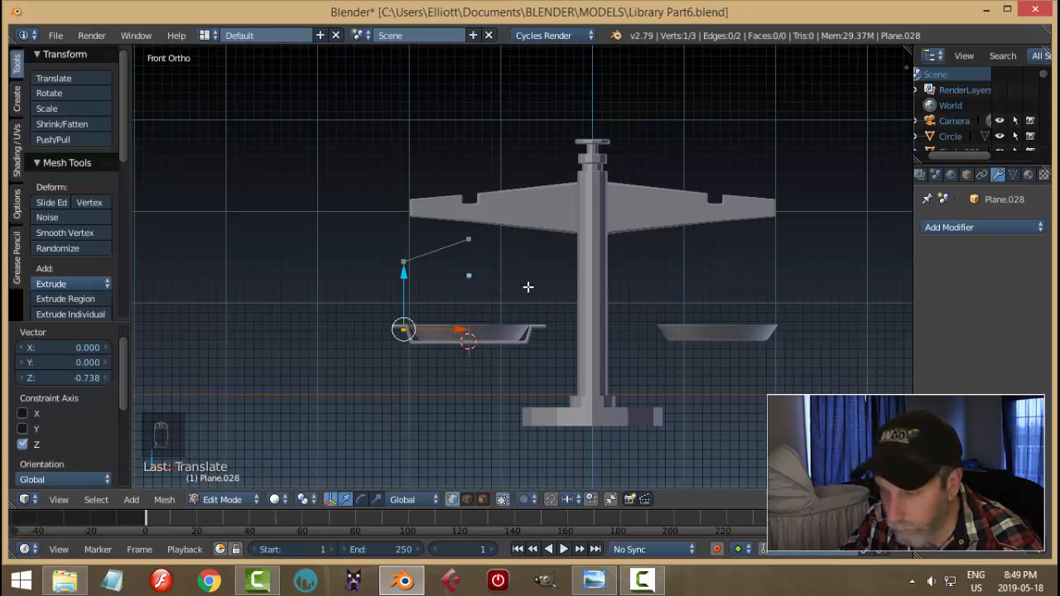
Duplicate the whole half-hanger outline, rotate the copy 180° about Z and move it about 0.995 along X to form the opposite side
{"action": "key", "text": "a"}
{"action": "key", "text": "a"}
{"action": "scroll", "coordinate": [502, 295], "scroll_direction": "up", "scroll_amount": 3}
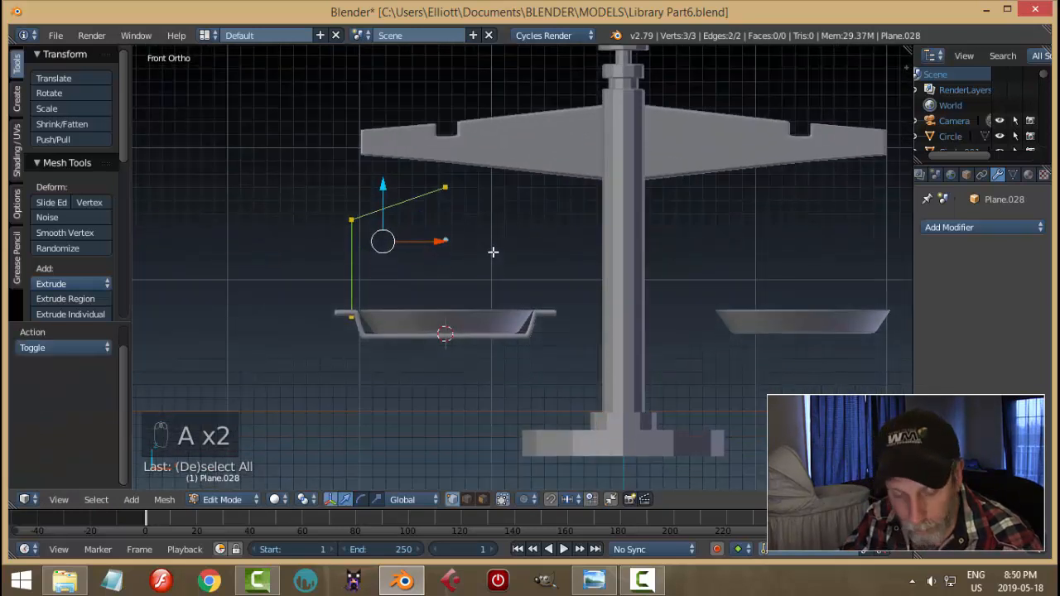
{"action": "key", "text": "shift+d"}
{"action": "type", "text": "r"}
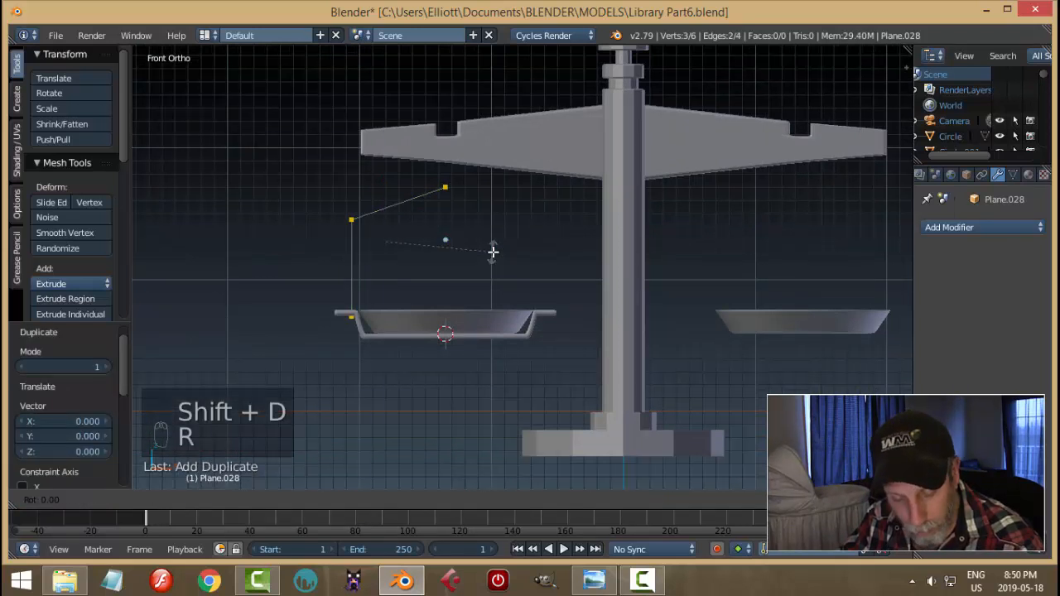
{"action": "type", "text": "z180"}
{"action": "key", "text": "Return"}
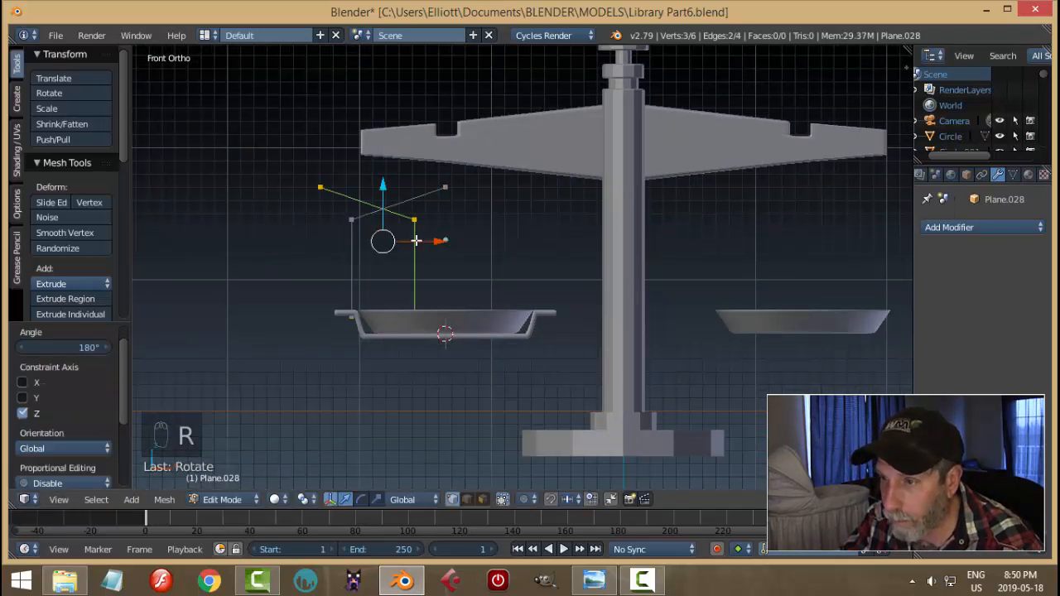
{"action": "left_click_drag", "start_coordinate": [441, 241], "coordinate": [576, 267]}
Select the two adjacent vertices at the hanger's peak and connect them with an edge
{"action": "scroll", "coordinate": [501, 290], "scroll_direction": "up", "scroll_amount": 2}
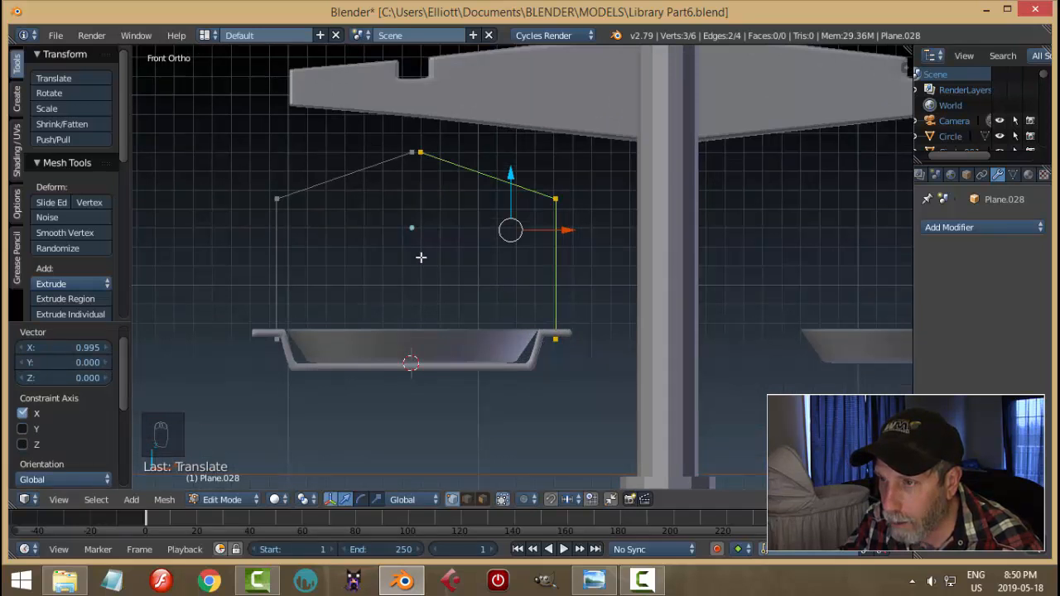
{"action": "key", "text": "a"}
{"action": "key", "text": "b"}
{"action": "left_click_drag", "start_coordinate": [384, 127], "coordinate": [447, 177]}
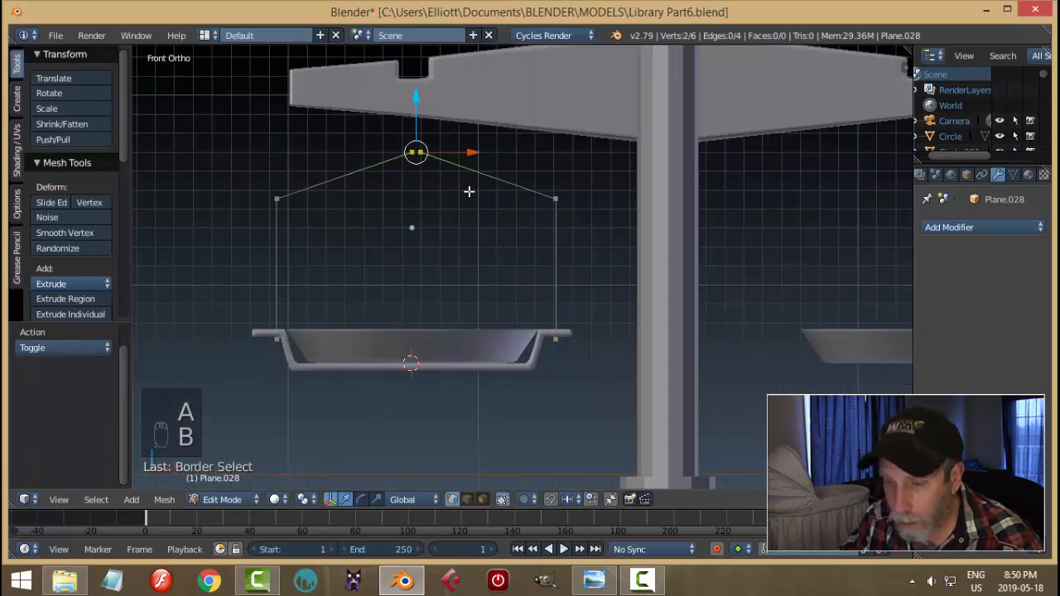
{"action": "key", "text": "f"}
Shift the entire hanger outline slightly along negative X to center it over the left pan, and clear the selection
{"action": "key", "text": "a"}
{"action": "key", "text": "a"}
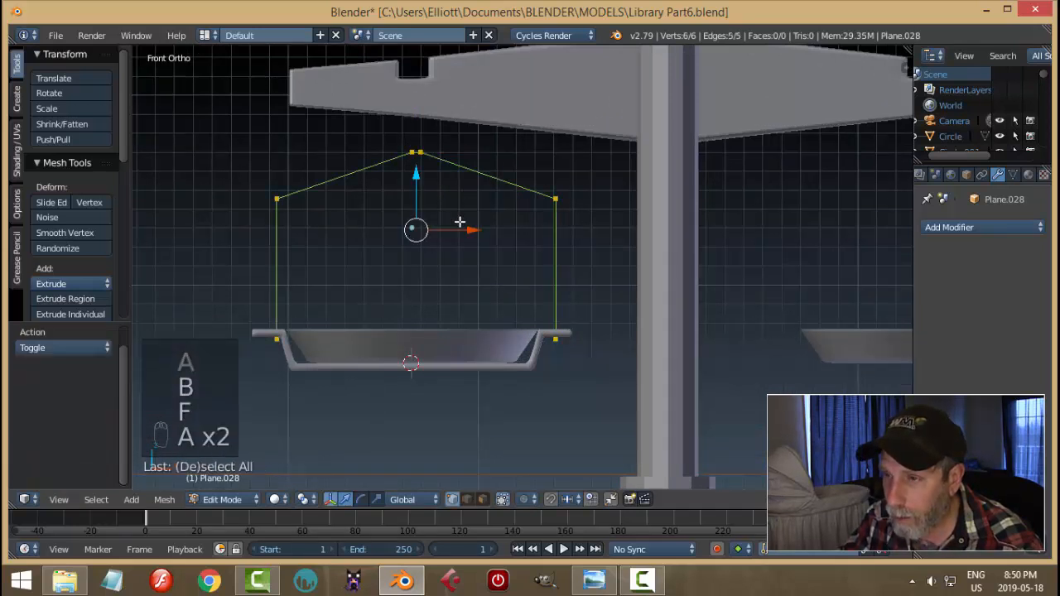
{"action": "left_click_drag", "start_coordinate": [473, 236], "coordinate": [468, 236]}
{"action": "key", "text": "a"}
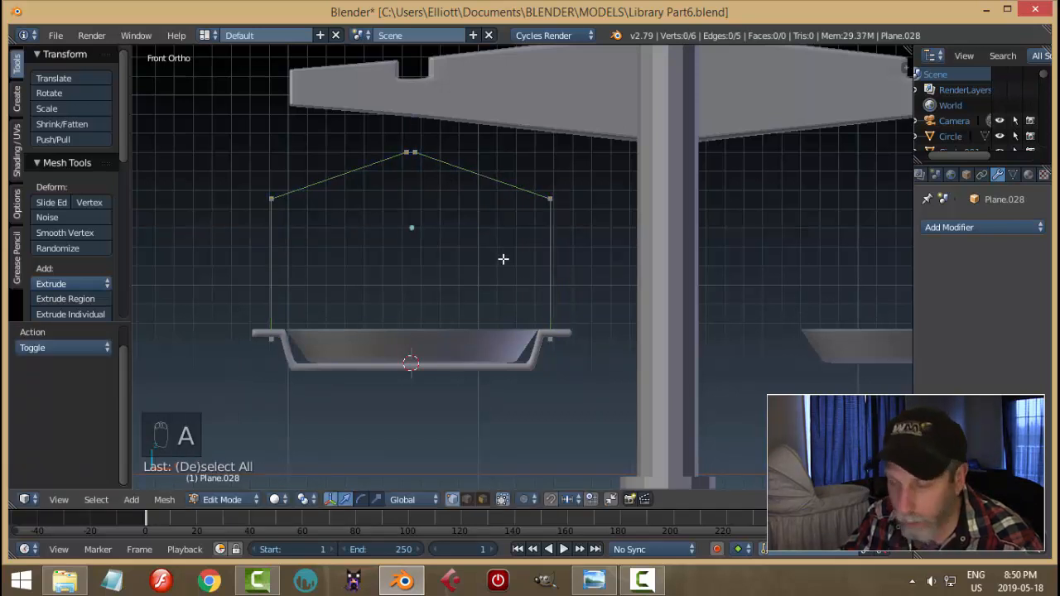
Widen the pan hanger outline by moving both of its vertical sides slightly outward along X
{"action": "key", "text": "b"}
{"action": "left_click_drag", "start_coordinate": [530, 166], "coordinate": [578, 375]}
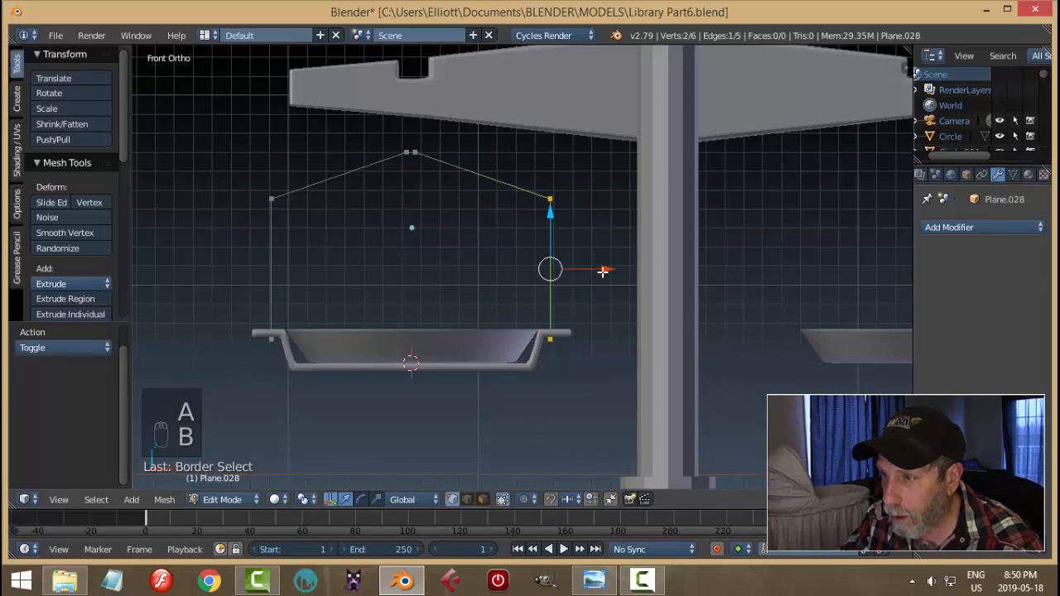
{"action": "left_click_drag", "start_coordinate": [604, 273], "coordinate": [605, 272]}
{"action": "key", "text": "a"}
{"action": "key", "text": "b"}
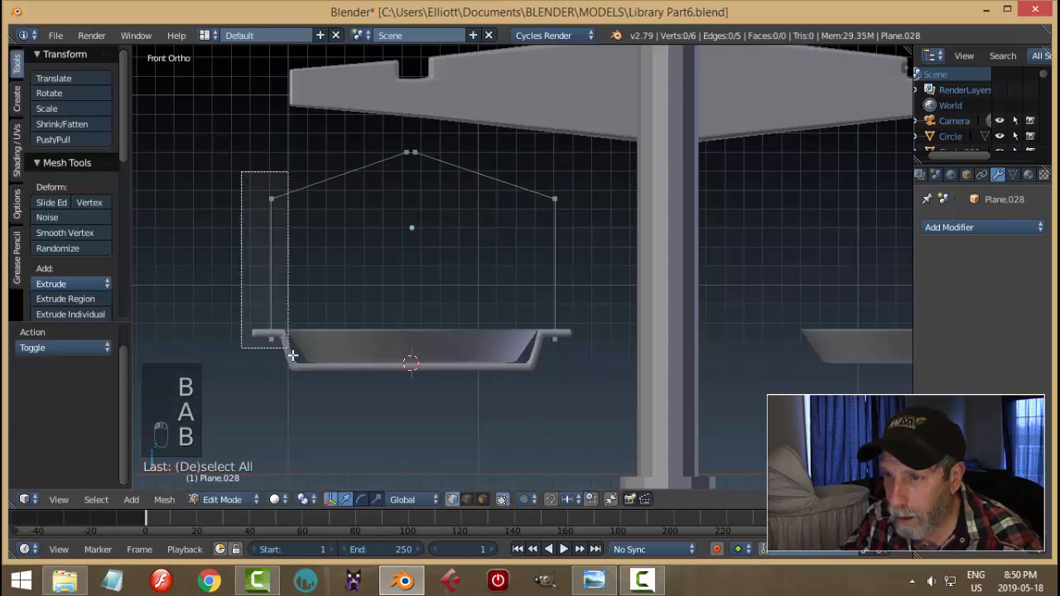
{"action": "left_click_drag", "start_coordinate": [242, 171], "coordinate": [300, 373]}
{"action": "left_click_drag", "start_coordinate": [325, 268], "coordinate": [324, 267]}
{"action": "key", "text": "a"}
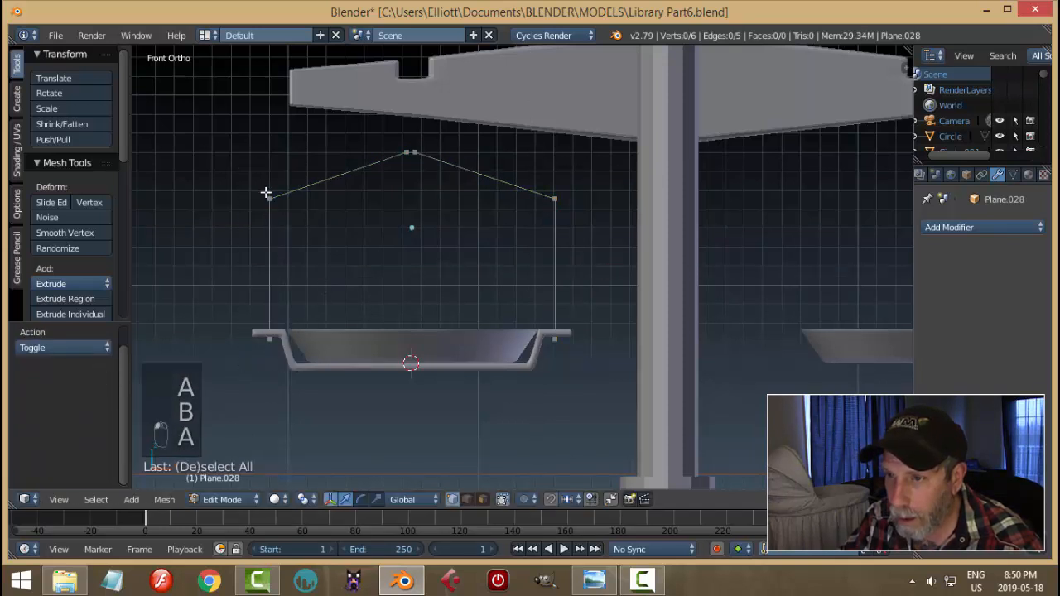
Bevel the hanger's two outer upper corner vertices with 2 segments and an offset of about 0.075, then leave mesh editing
{"action": "right_click", "coordinate": [269, 198]}
{"action": "right_click", "coordinate": [566, 187], "text": "shift"}
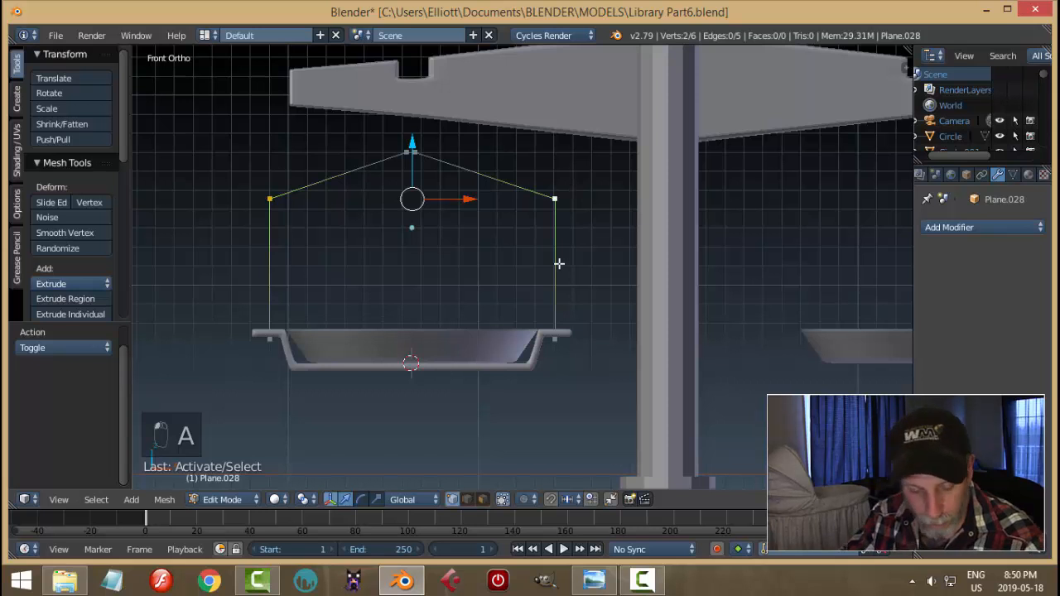
{"action": "key", "text": "ctrl+shift+b"}
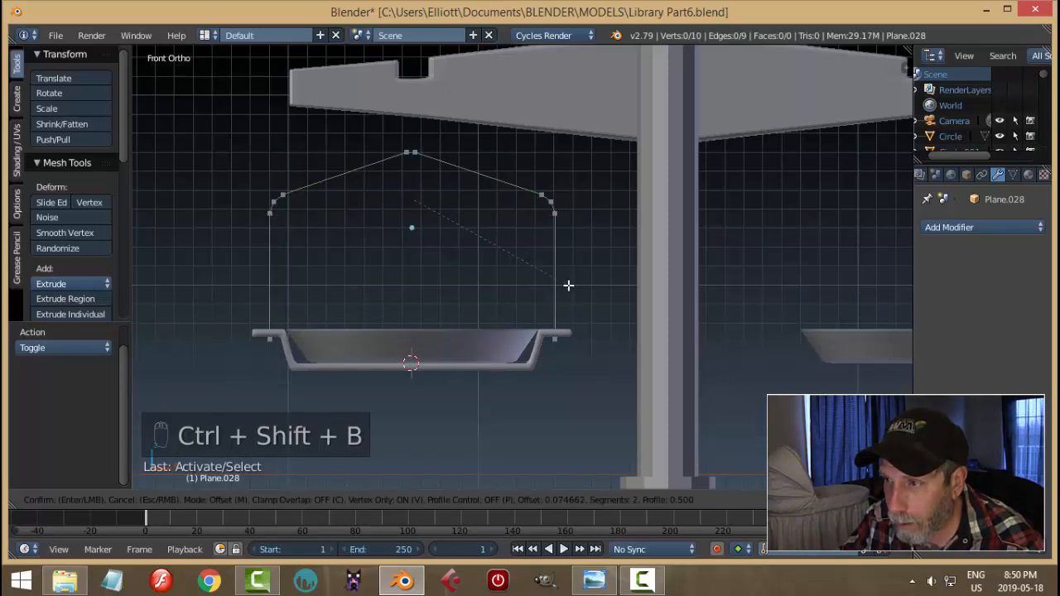
{"action": "left_click", "coordinate": [568, 284]}
{"action": "key", "text": "a"}
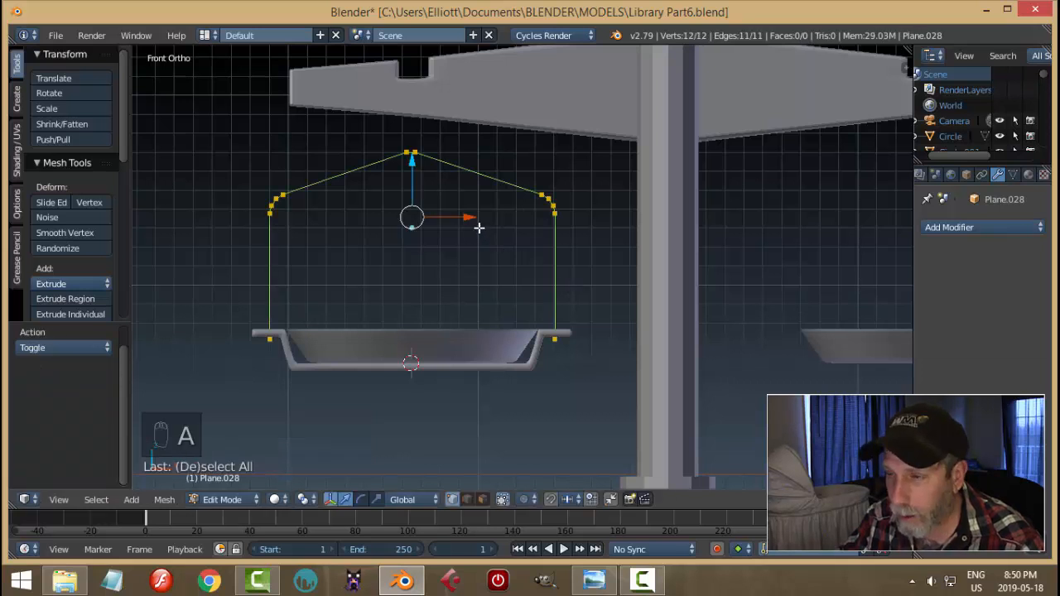
{"action": "key", "text": "a"}
{"action": "scroll", "coordinate": [469, 235], "scroll_direction": "up", "scroll_amount": 2}
{"action": "scroll", "coordinate": [467, 229], "scroll_direction": "down", "scroll_amount": 2}
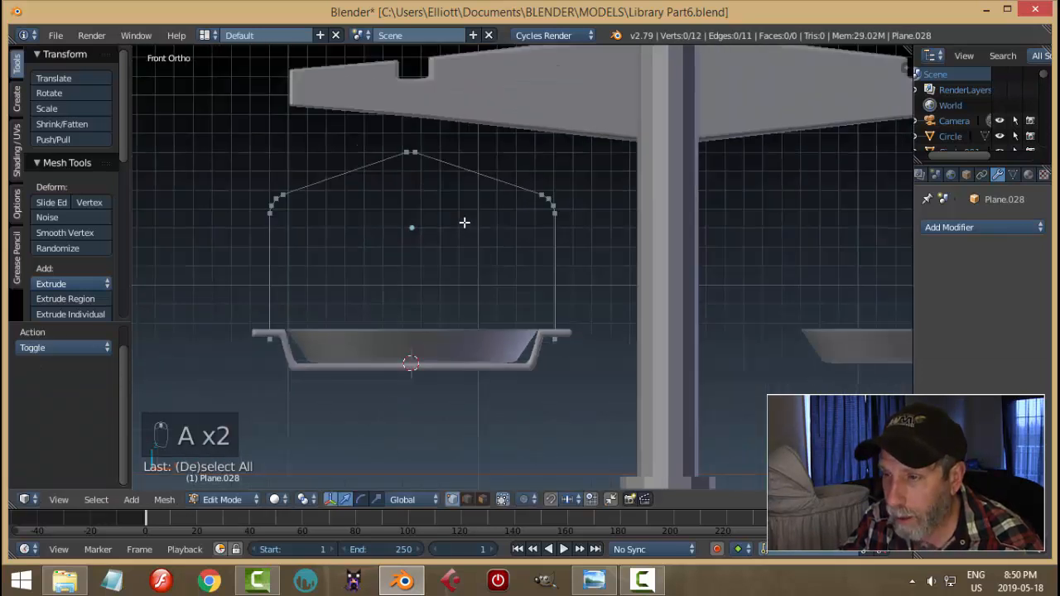
{"action": "key", "text": "Tab"}
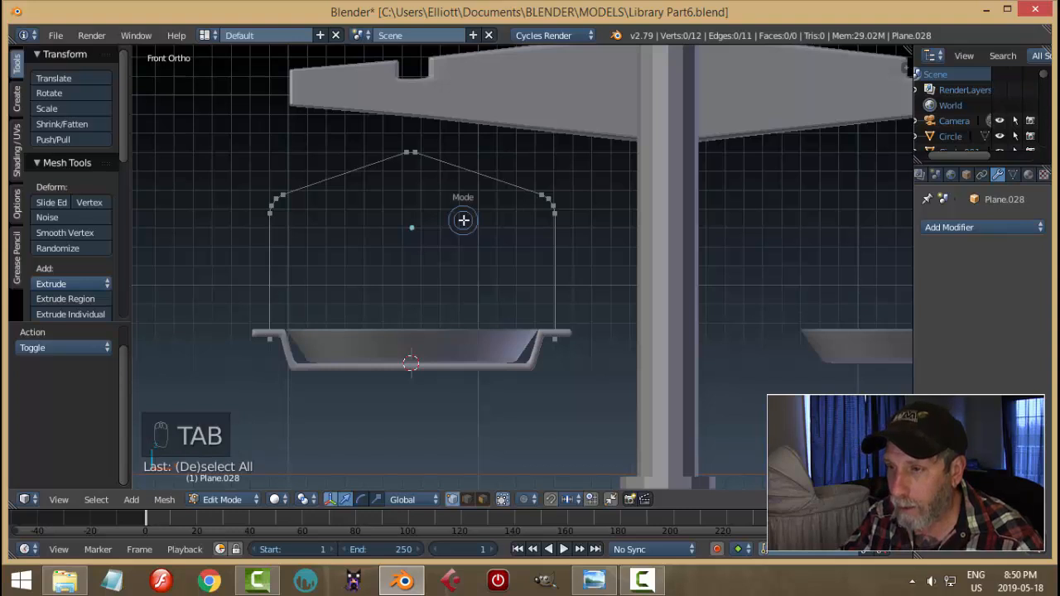
Select the hanger together with the pan and its support bracket, and lower them along Z below the balance beam
{"action": "middle_click_drag", "start_coordinate": [464, 236], "coordinate": [498, 252]}
{"action": "scroll", "coordinate": [478, 244], "scroll_direction": "down", "scroll_amount": 4}
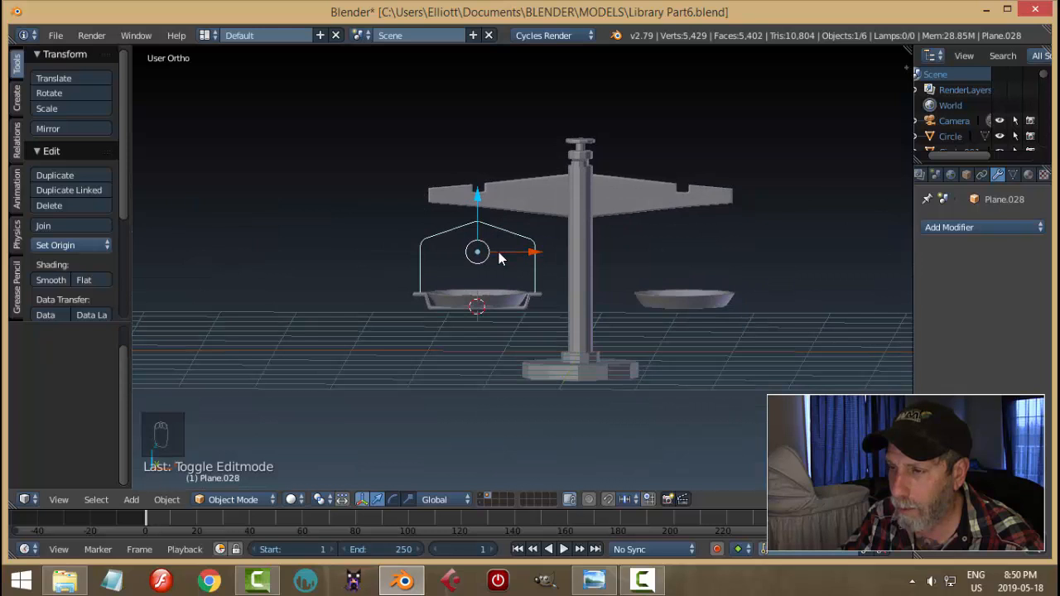
{"action": "scroll", "coordinate": [496, 301], "scroll_direction": "up", "scroll_amount": 2}
{"action": "right_click", "coordinate": [498, 307], "text": "shift"}
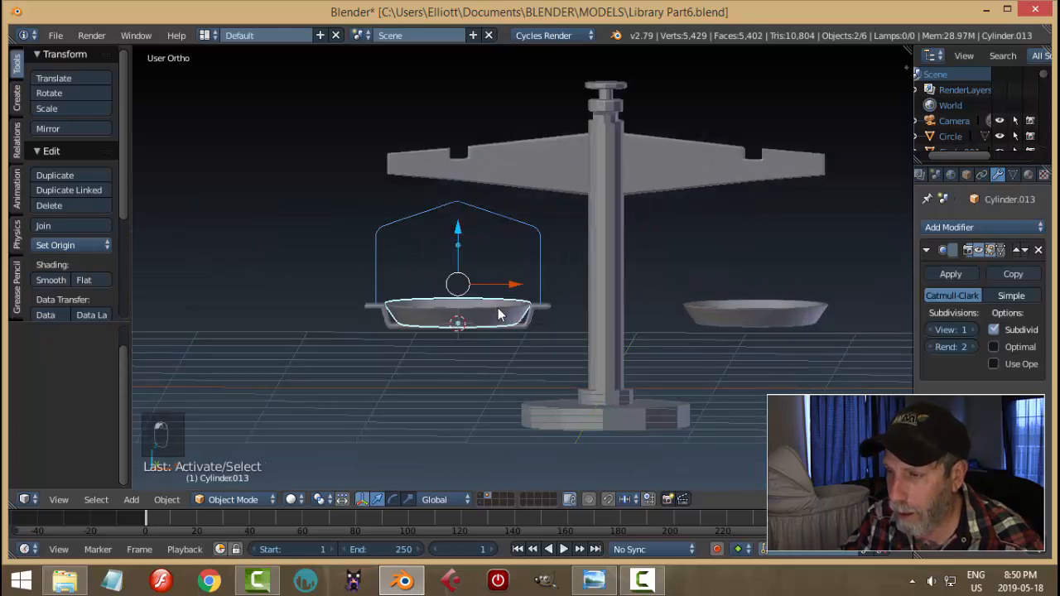
{"action": "right_click", "coordinate": [522, 330], "text": "shift"}
{"action": "left_click_drag", "start_coordinate": [460, 240], "coordinate": [466, 278]}
{"action": "key", "text": "Tab"}
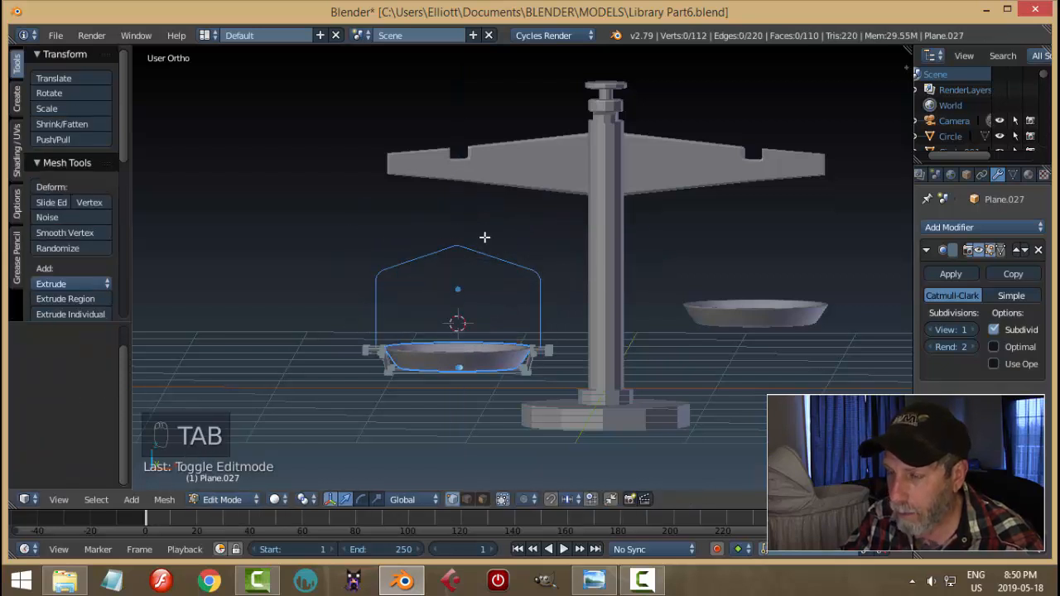
{"action": "key", "text": "a"}
{"action": "key", "text": "a"}
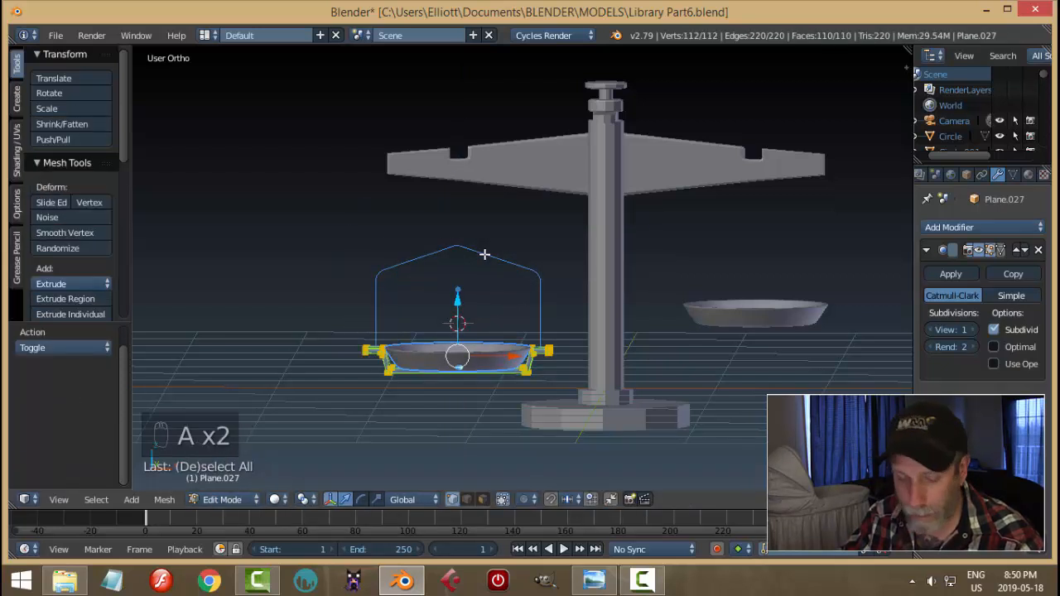
{"action": "key", "text": "a"}
{"action": "key", "text": "Tab"}
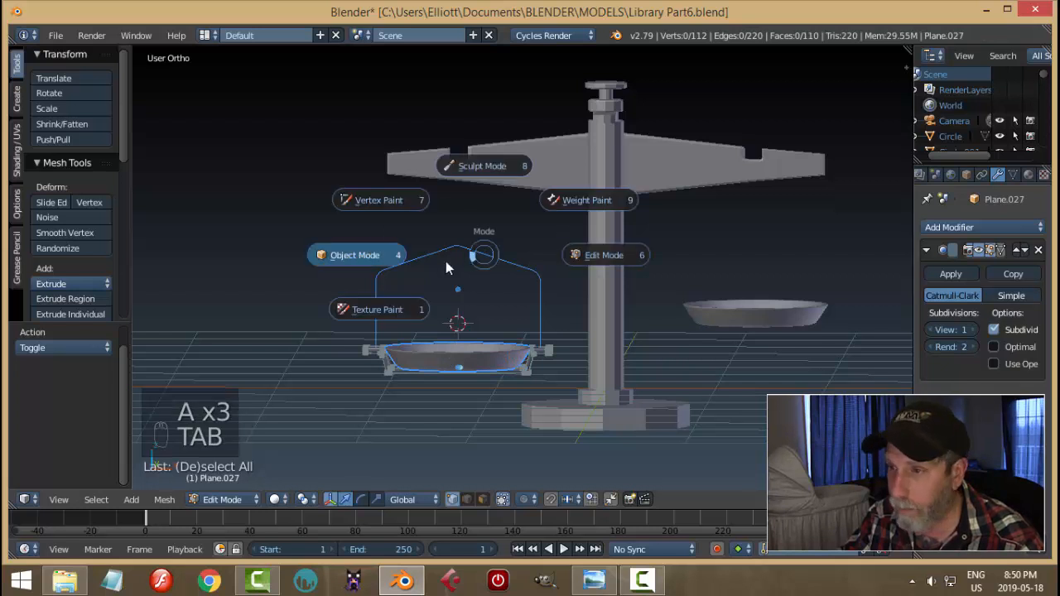
{"action": "left_click", "coordinate": [472, 256]}
Raise the two peak vertices of the hanger outline by about 0.219 along Z in front view, then return to Object Mode
{"action": "right_click", "coordinate": [468, 256]}
{"action": "key", "text": "Tab"}
{"action": "left_click", "coordinate": [478, 260]}
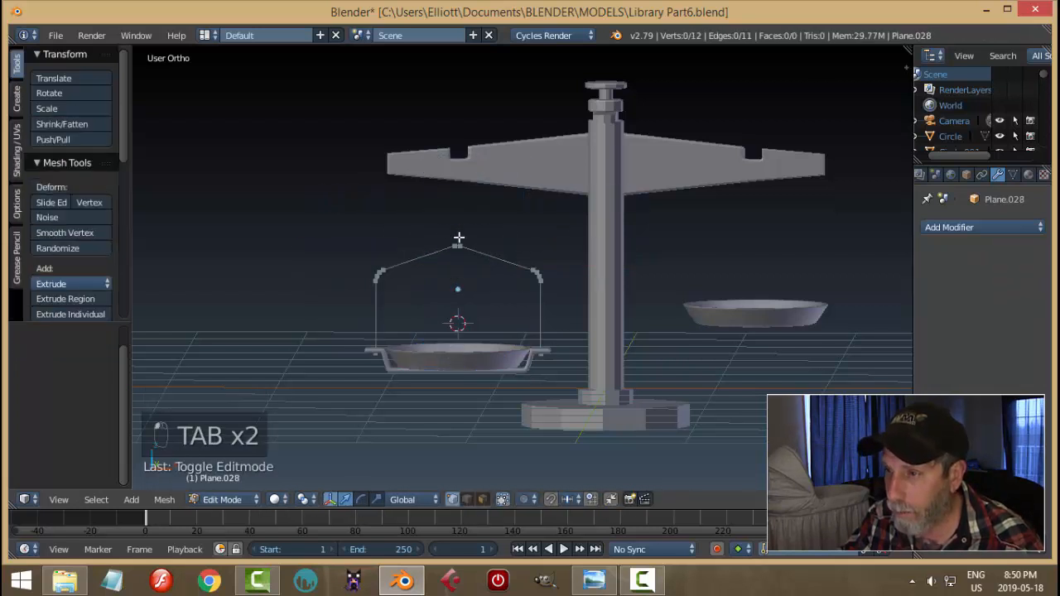
{"action": "key", "text": "b"}
{"action": "key", "text": "b"}
{"action": "key", "text": "b"}
{"action": "left_click_drag", "start_coordinate": [438, 232], "coordinate": [499, 273]}
{"action": "key", "text": "KP_1"}
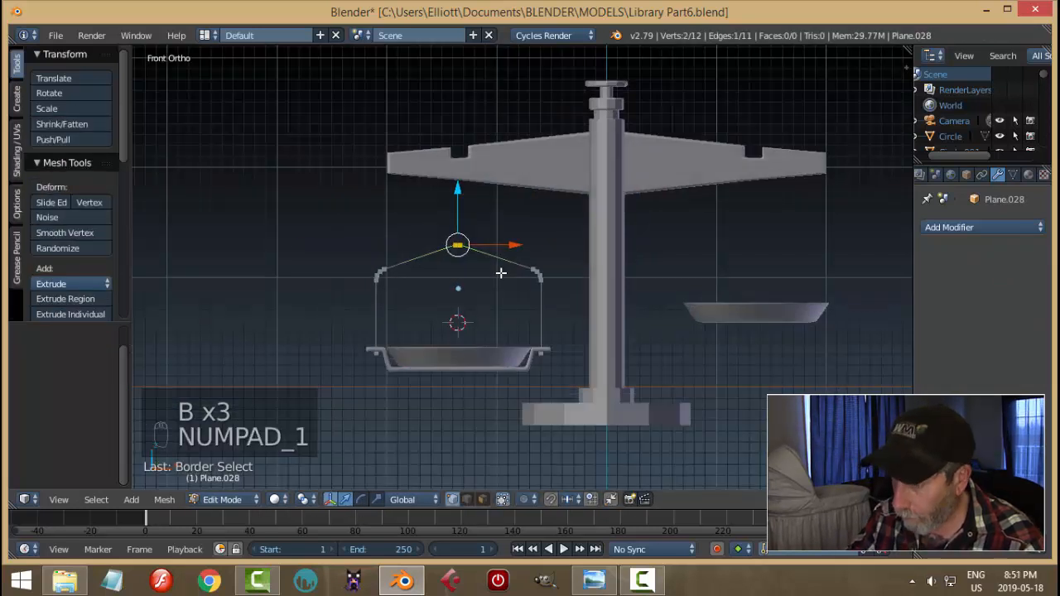
{"action": "left_click_drag", "start_coordinate": [462, 189], "coordinate": [460, 166]}
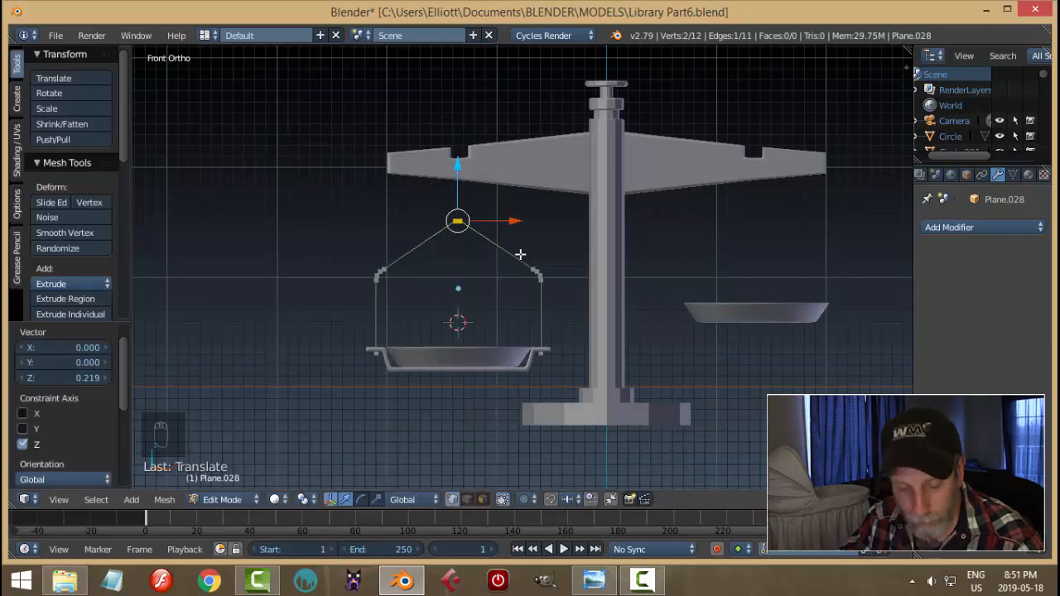
{"action": "key", "text": "a"}
{"action": "key", "text": "Tab"}
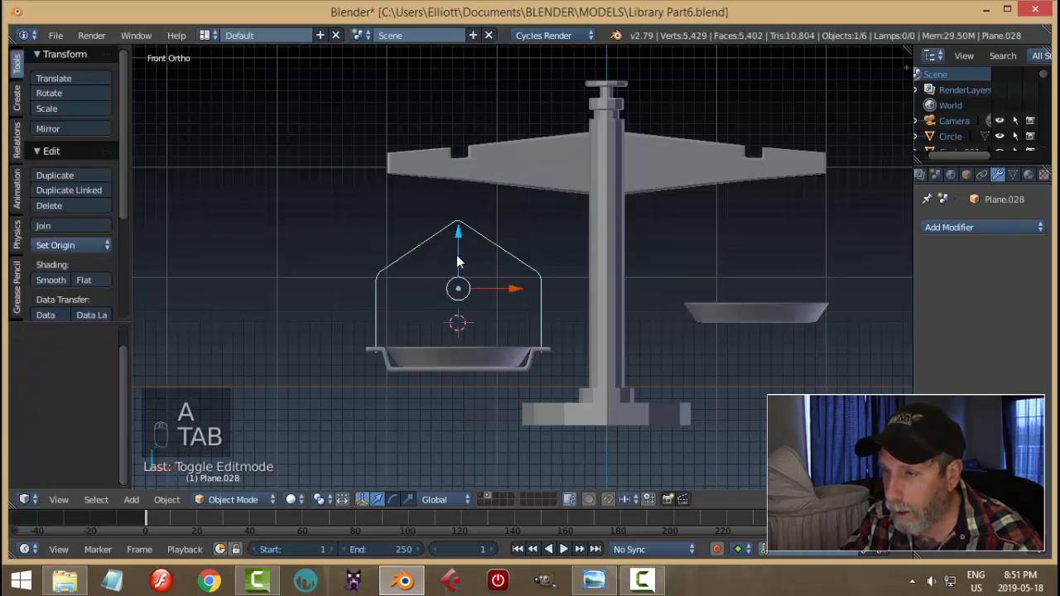
Convert the hanger outline to a curve and give it Full fill, a bevel depth of 0.017 and a bevel resolution of 2
{"action": "key", "text": "alt+c"}
{"action": "left_click", "coordinate": [540, 257]}
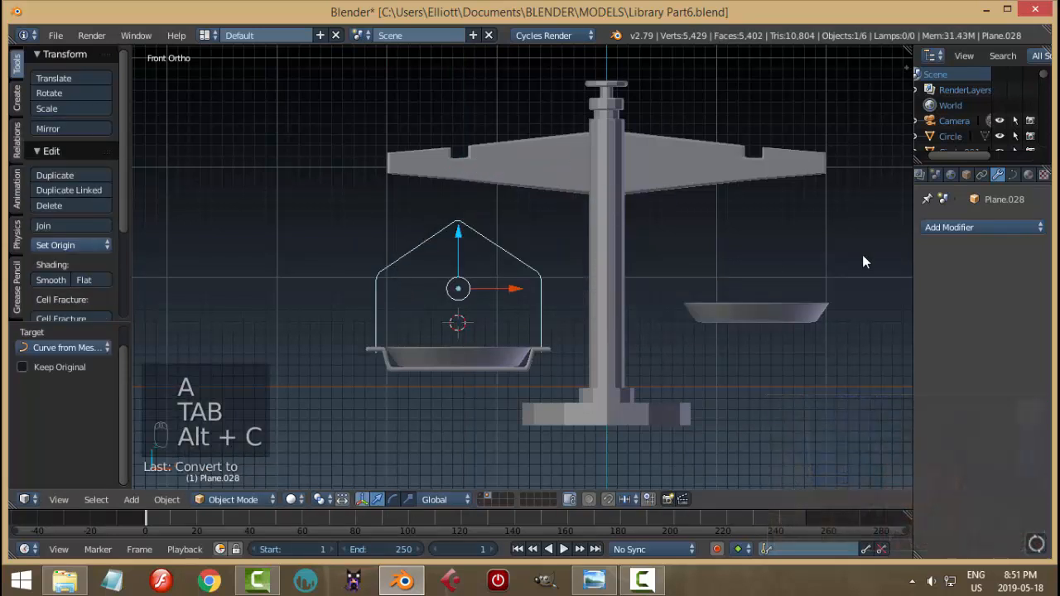
{"action": "left_click", "coordinate": [1012, 175]}
{"action": "left_click", "coordinate": [993, 310]}
{"action": "left_click", "coordinate": [994, 295]}
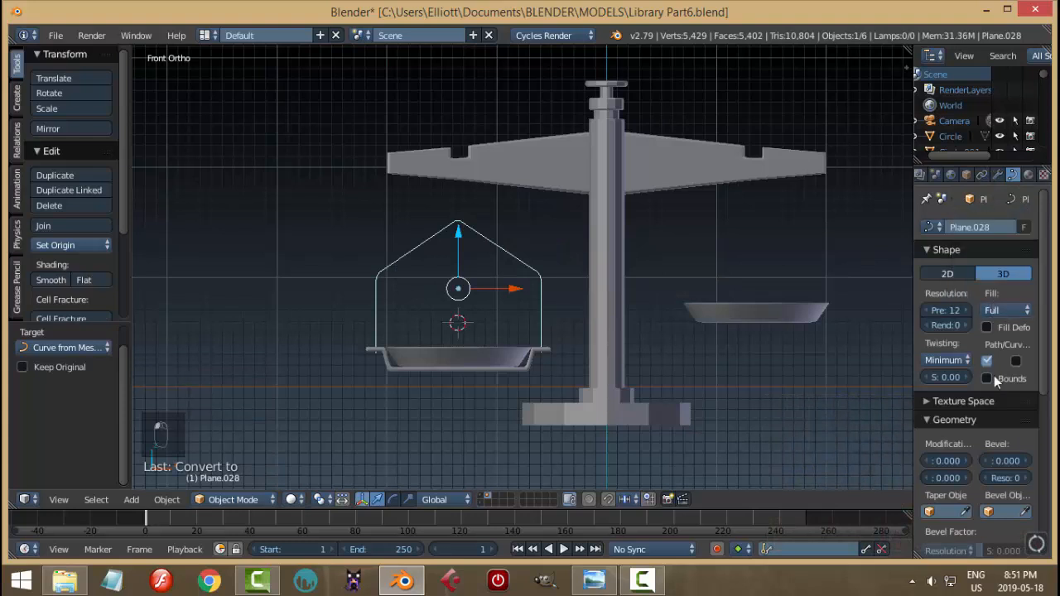
{"action": "left_click_drag", "start_coordinate": [1009, 460], "coordinate": [1032, 480]}
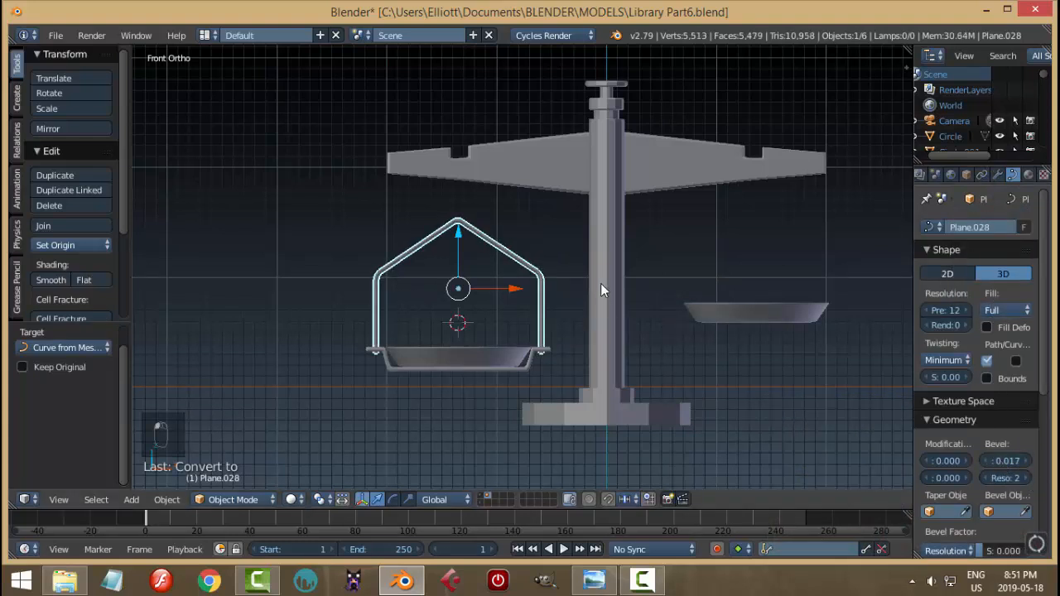
{"action": "key", "text": "a"}
Add an uncapped 12-vertex cylinder at the 3D cursor and scale its mesh down to about 0.055
{"action": "middle_click_drag", "start_coordinate": [592, 258], "coordinate": [584, 298]}
{"action": "middle_click_drag", "start_coordinate": [468, 269], "coordinate": [497, 315]}
{"action": "scroll", "coordinate": [513, 320], "scroll_direction": "down", "scroll_amount": 2}
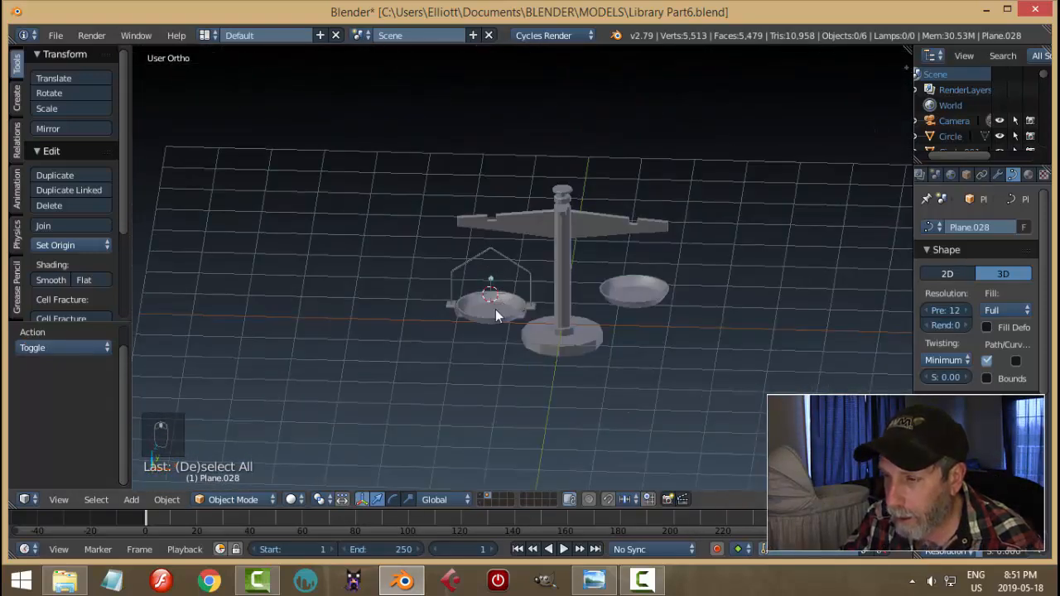
{"action": "scroll", "coordinate": [497, 317], "scroll_direction": "up", "scroll_amount": 4}
{"action": "middle_click_drag", "start_coordinate": [530, 398], "coordinate": [537, 252], "text": "shift"}
{"action": "middle_click_drag", "start_coordinate": [537, 296], "coordinate": [538, 259]}
{"action": "scroll", "coordinate": [538, 265], "scroll_direction": "up", "scroll_amount": 4}
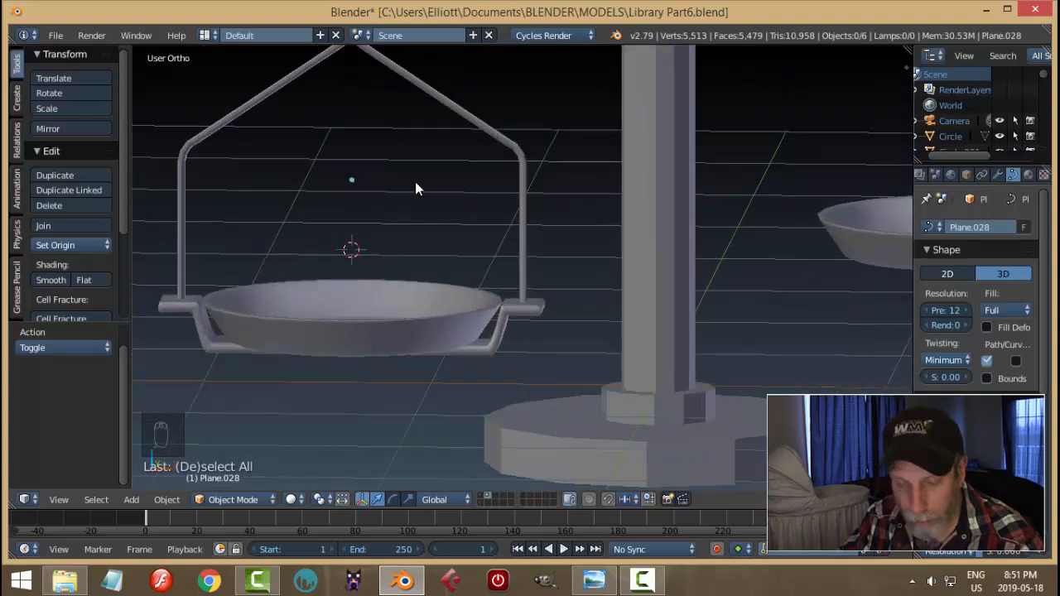
{"action": "key", "text": "shift+a"}
{"action": "left_click", "coordinate": [465, 261]}
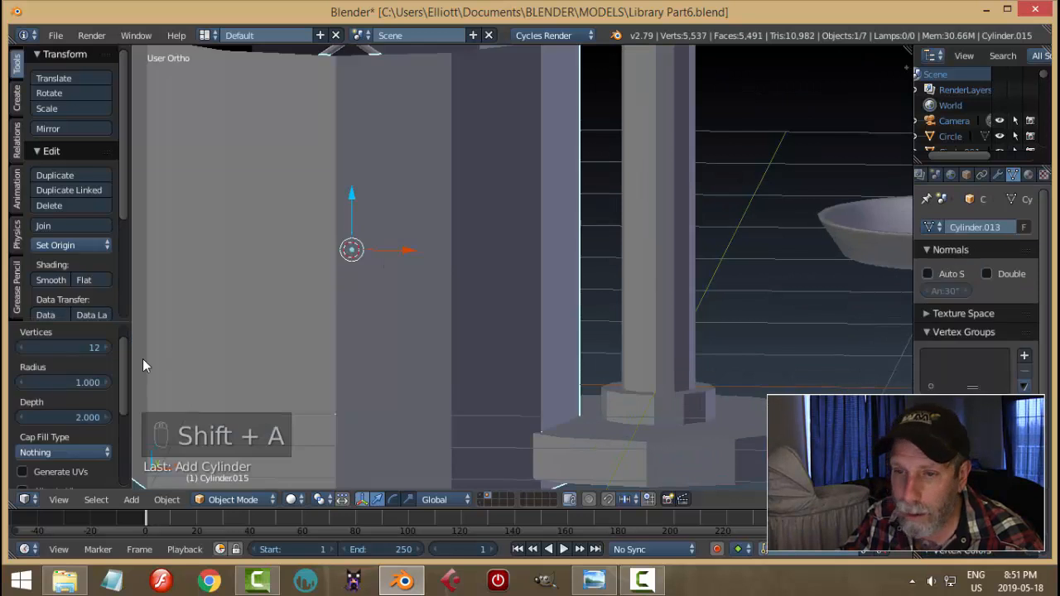
{"action": "key", "text": "Tab"}
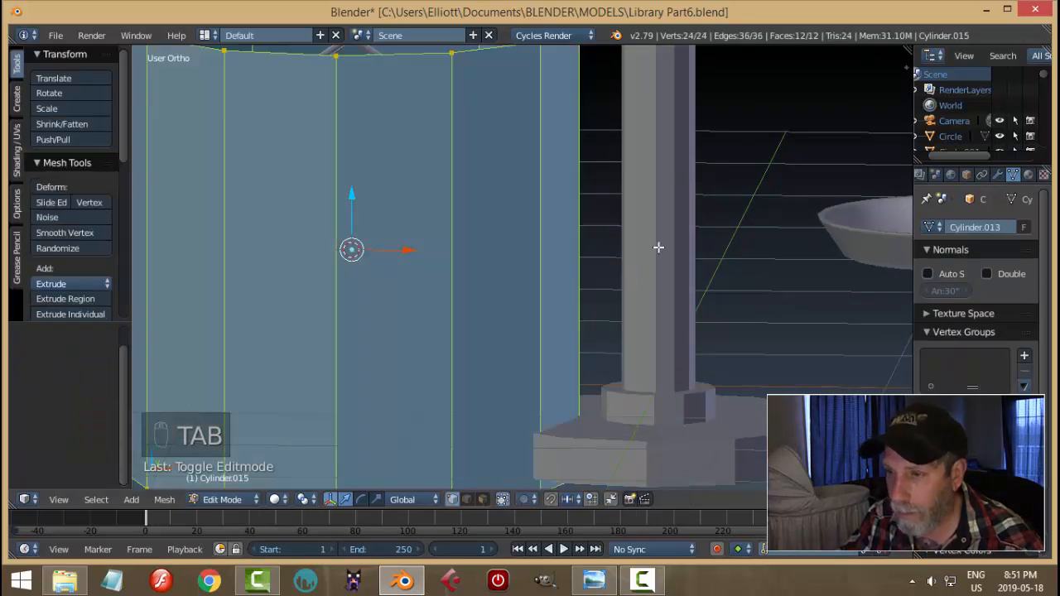
{"action": "key", "text": "s"}
{"action": "left_click", "coordinate": [367, 257]}
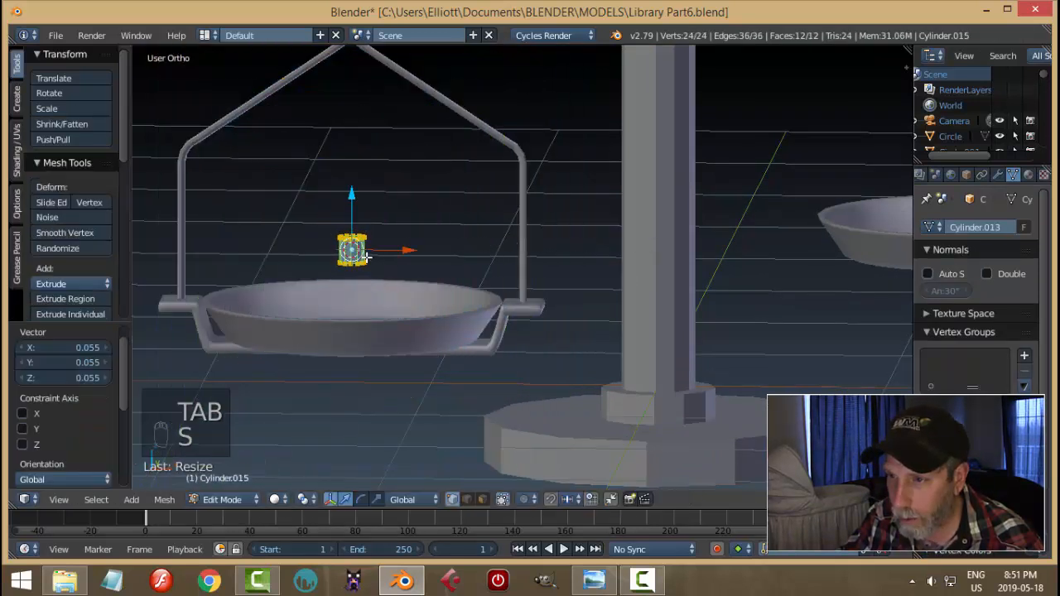
Move the small cylinder onto the bracket tab at the foot of the hanger's right side and scale it down slightly
{"action": "left_click_drag", "start_coordinate": [395, 251], "coordinate": [565, 289]}
{"action": "left_click_drag", "start_coordinate": [526, 205], "coordinate": [530, 259]}
{"action": "key", "text": "s"}
{"action": "left_click", "coordinate": [539, 266]}
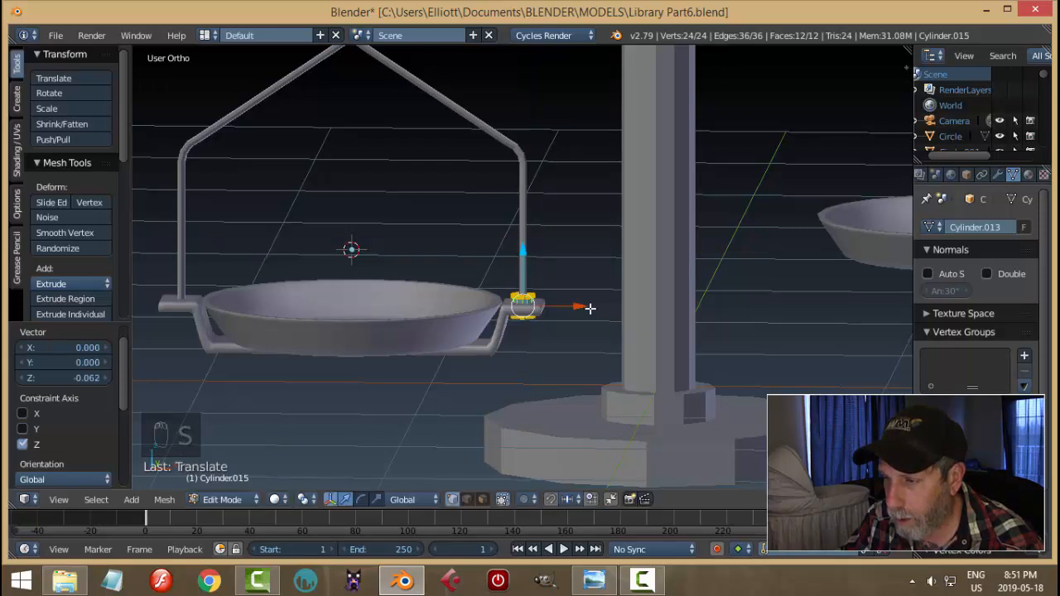
Narrow the cylinder around the hanger foot to about 0.851 in X and Y only
{"action": "scroll", "coordinate": [580, 298], "scroll_direction": "up", "scroll_amount": 5}
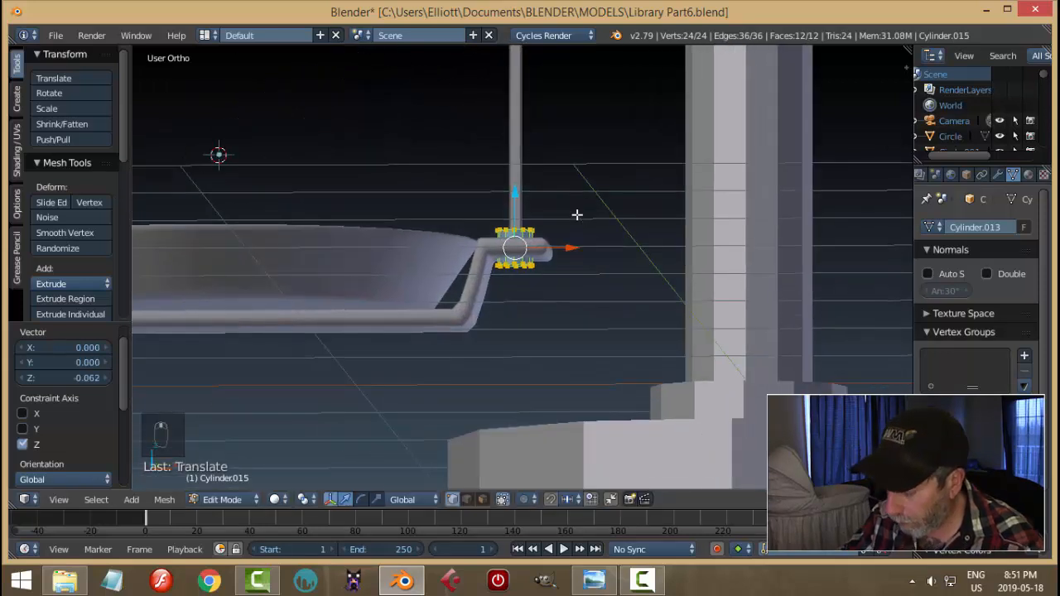
{"action": "key", "text": "KP_1"}
{"action": "key", "text": "s"}
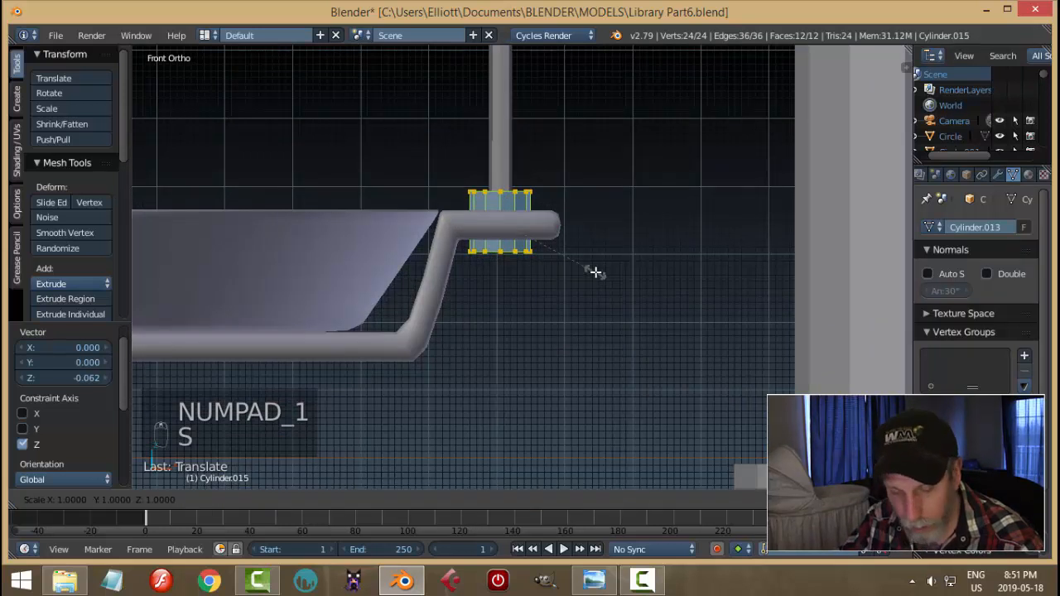
{"action": "left_click", "coordinate": [578, 266]}
Widen the cylinder by about 1.384 in X and Y, and stretch it along Z to protrude above and below the tab
{"action": "middle_click_drag", "start_coordinate": [580, 268], "coordinate": [597, 287]}
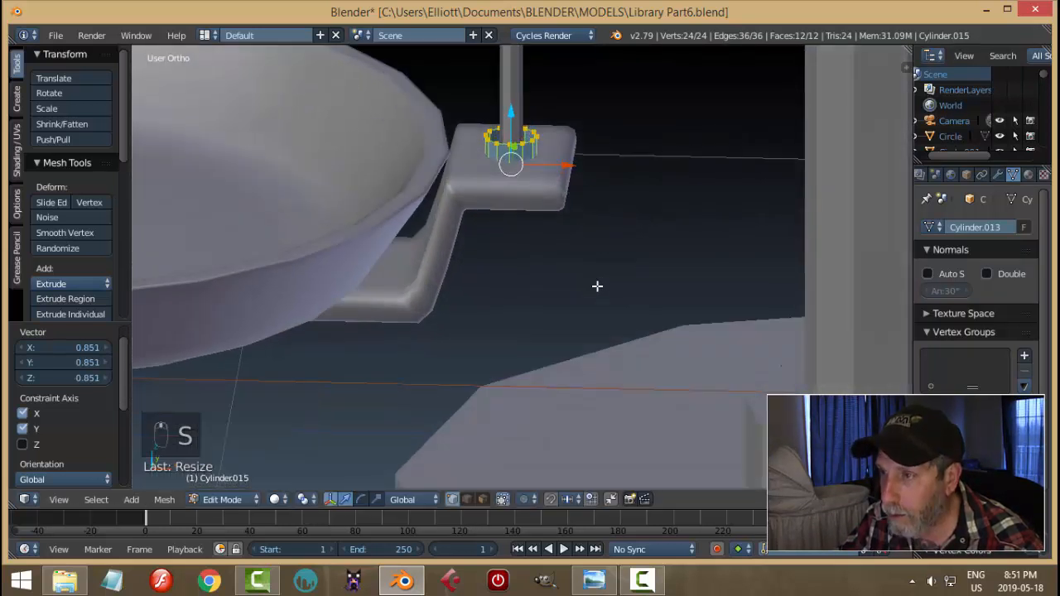
{"action": "key", "text": "ctrl+Tab"}
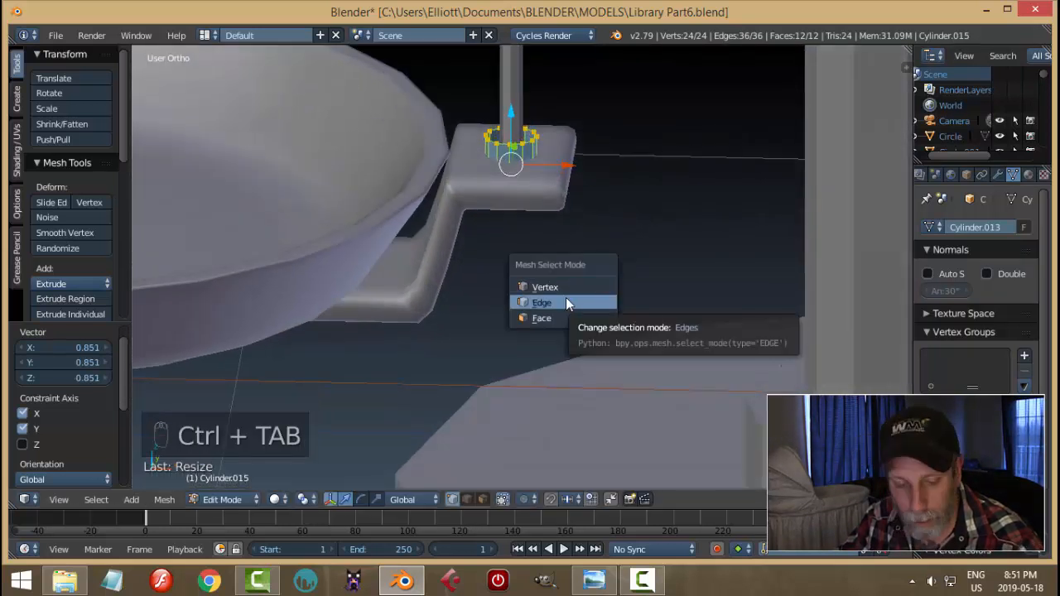
{"action": "left_click", "coordinate": [566, 304]}
{"action": "key", "text": "s"}
{"action": "key", "text": "shift+z"}
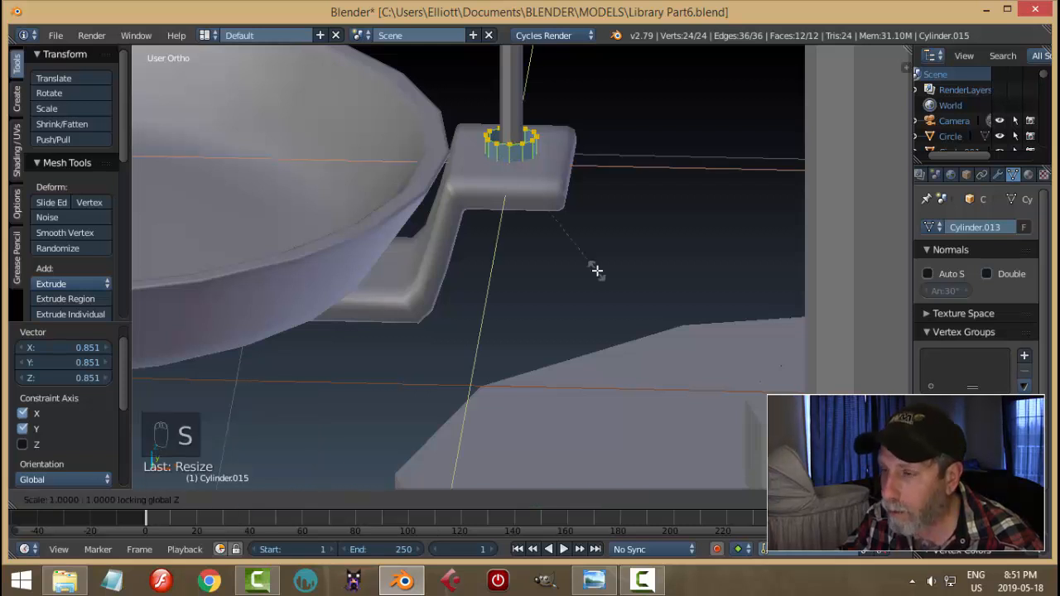
{"action": "left_click", "coordinate": [662, 279]}
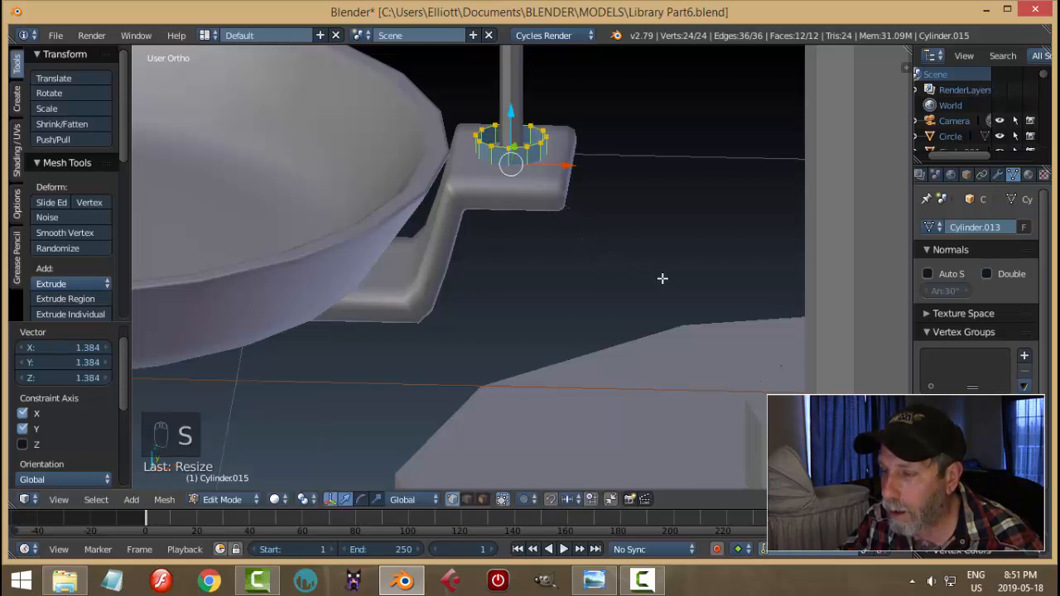
{"action": "key", "text": "s"}
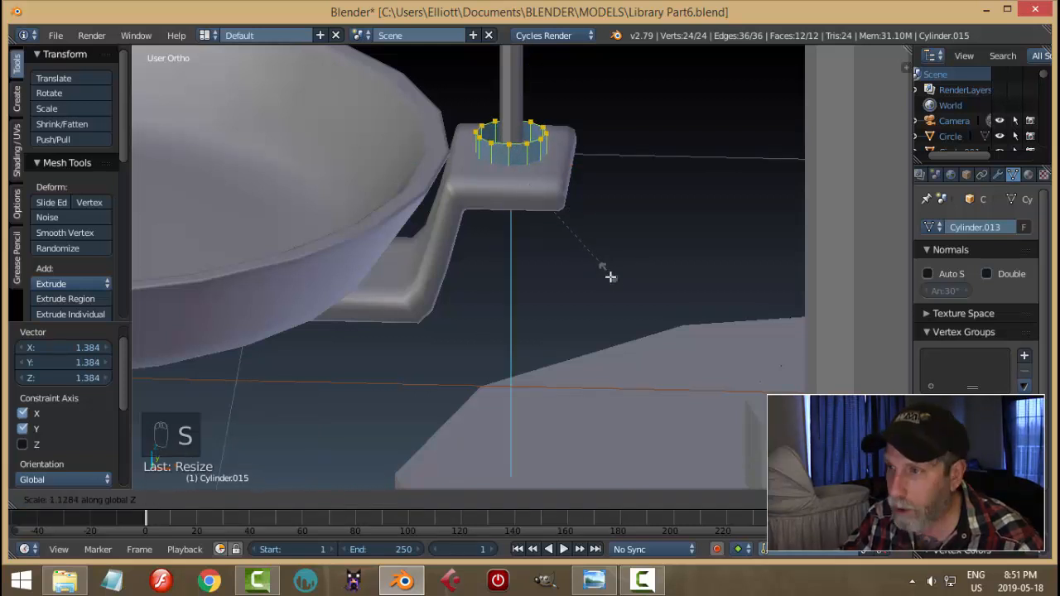
{"action": "key", "text": "z"}
{"action": "left_click", "coordinate": [622, 296]}
{"action": "key", "text": "a"}
Extrude the collar's upper edge loop and scale it inward to close the top around the hanger rod
{"action": "middle_click_drag", "start_coordinate": [612, 293], "coordinate": [525, 171]}
{"action": "key", "text": "ctrl+Tab"}
{"action": "left_click", "coordinate": [552, 240]}
{"action": "right_click", "coordinate": [519, 144], "text": "alt"}
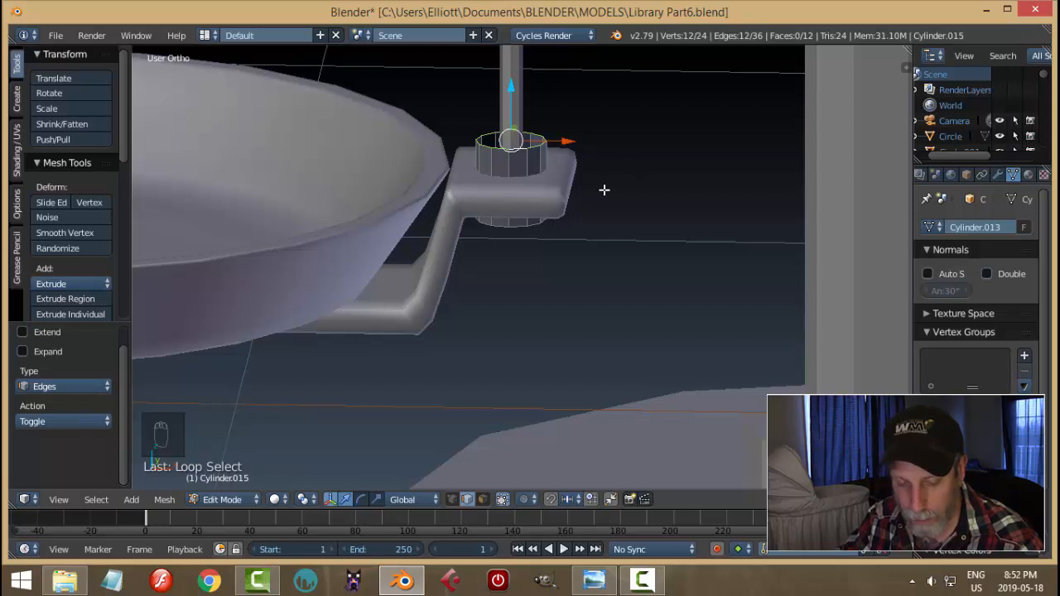
{"action": "key", "text": "e"}
{"action": "key", "text": "s"}
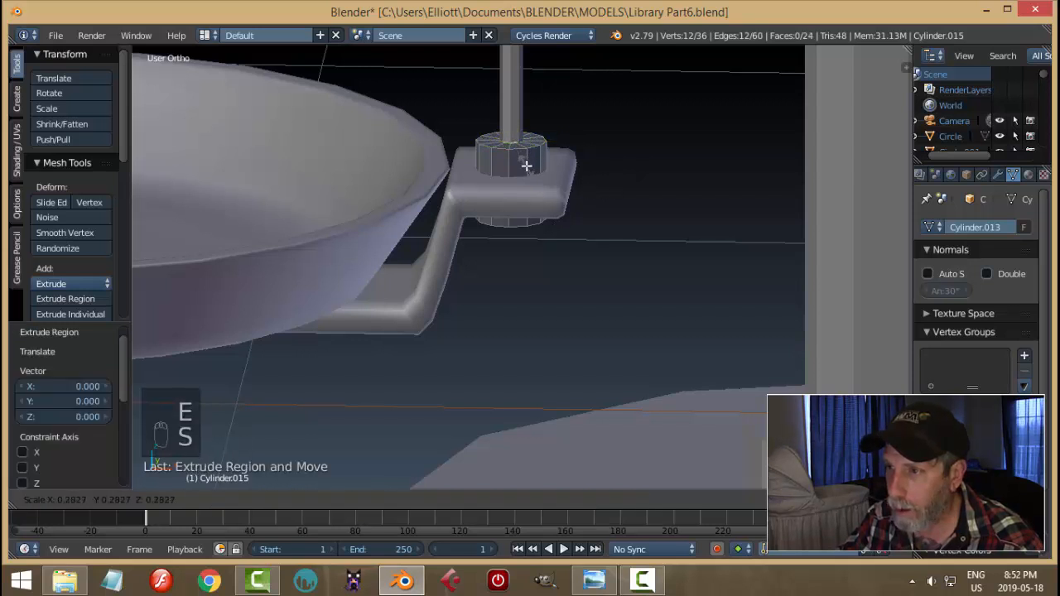
{"action": "left_click", "coordinate": [527, 165]}
Extrude the collar's lower edge loop and scale it inward to about 0.628
{"action": "middle_click_drag", "start_coordinate": [553, 223], "coordinate": [530, 260]}
{"action": "key", "text": "a"}
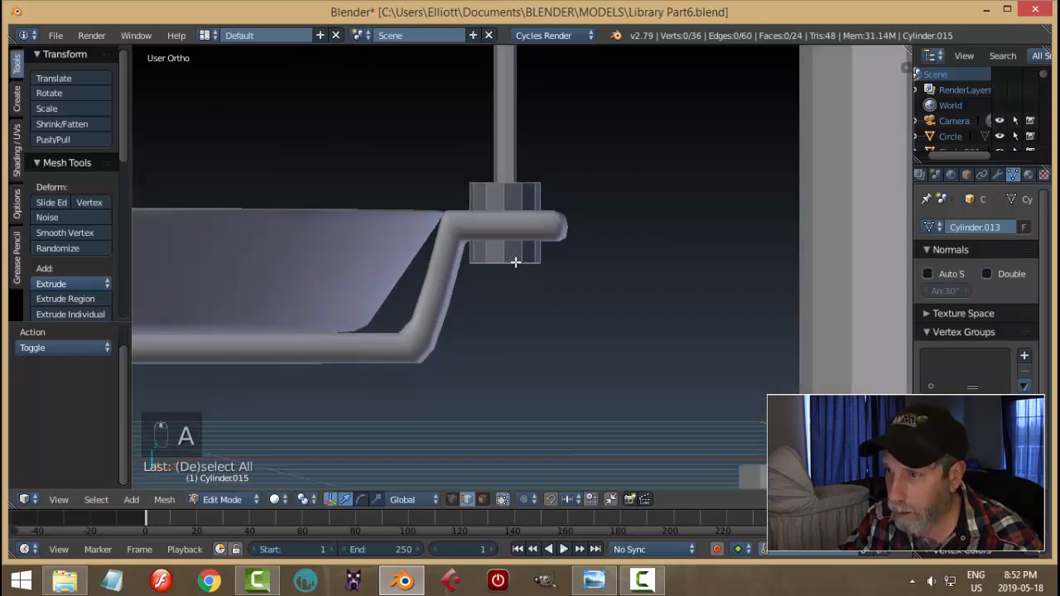
{"action": "right_click", "coordinate": [515, 261], "text": "alt"}
{"action": "middle_click_drag", "start_coordinate": [610, 265], "coordinate": [614, 237]}
{"action": "key", "text": "e"}
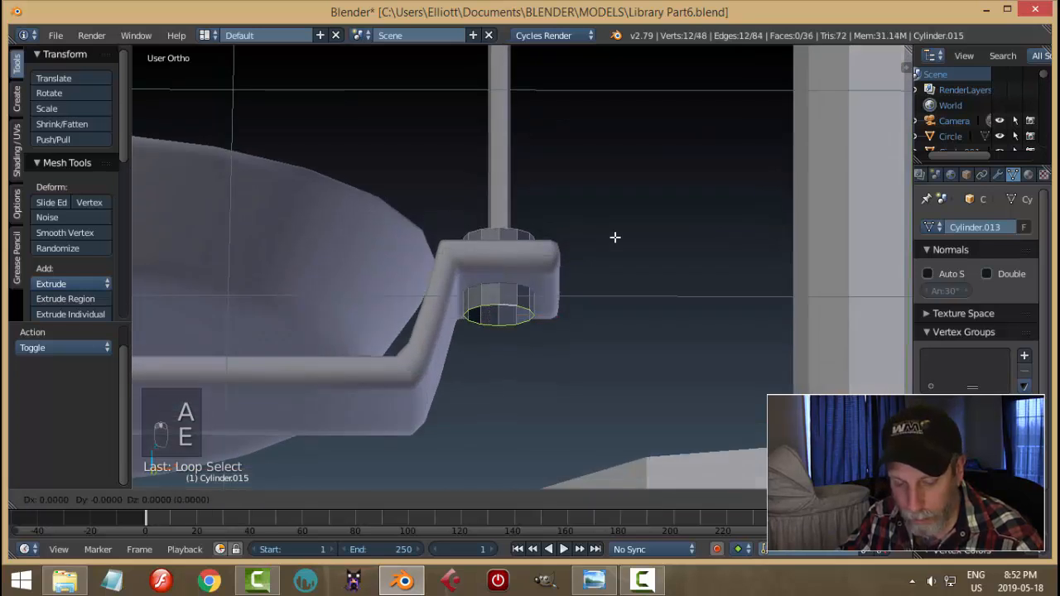
{"action": "key", "text": "s"}
{"action": "left_click", "coordinate": [556, 248]}
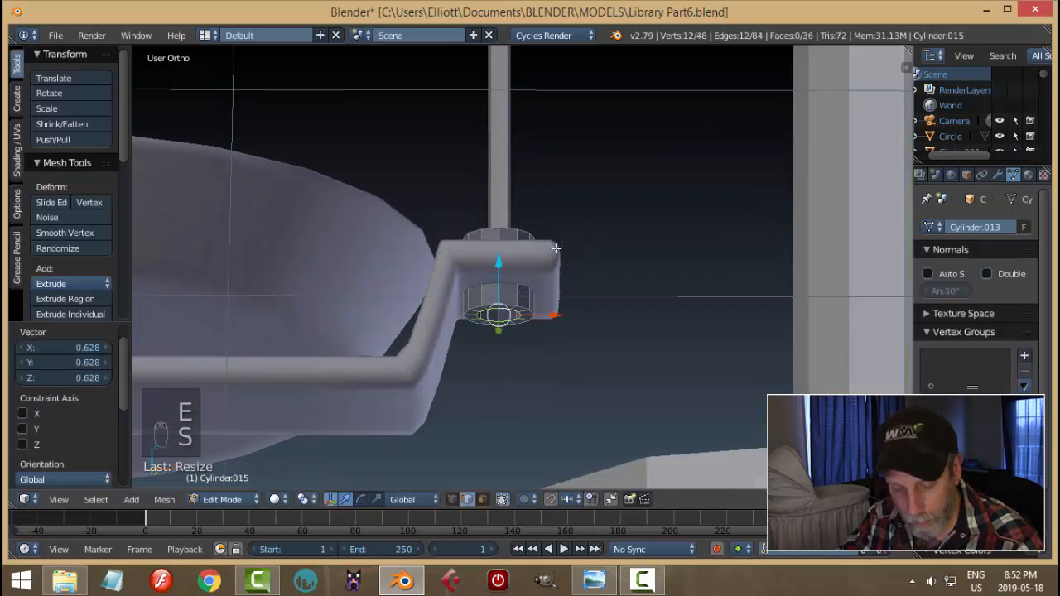
Close the remaining hole on the collar's underside with a Grid Fill and reduce its span
{"action": "left_click", "coordinate": [164, 500]}
{"action": "mouse_move", "coordinate": [209, 267]}
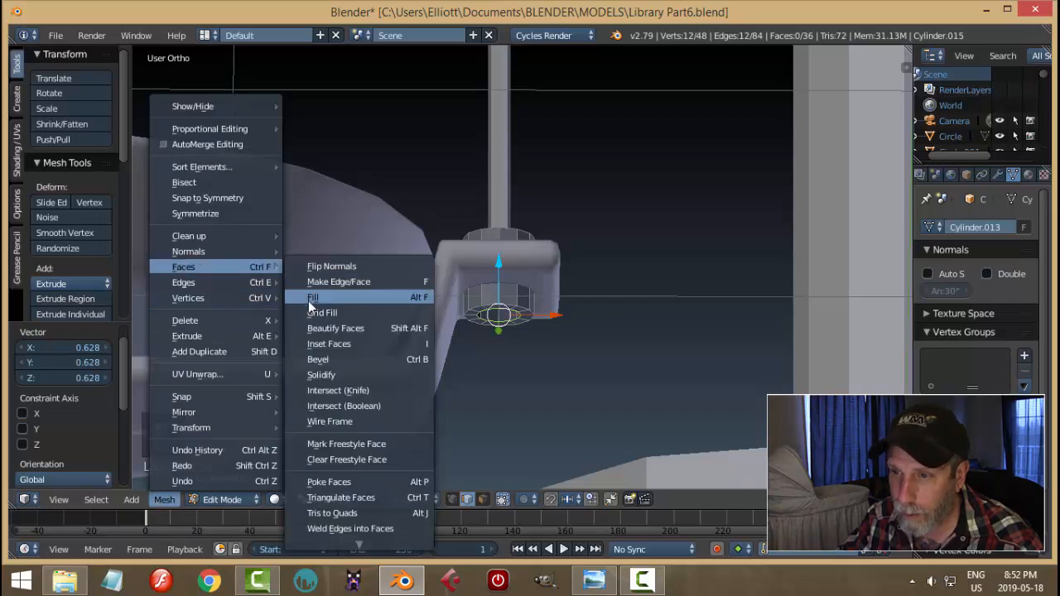
{"action": "left_click", "coordinate": [365, 314]}
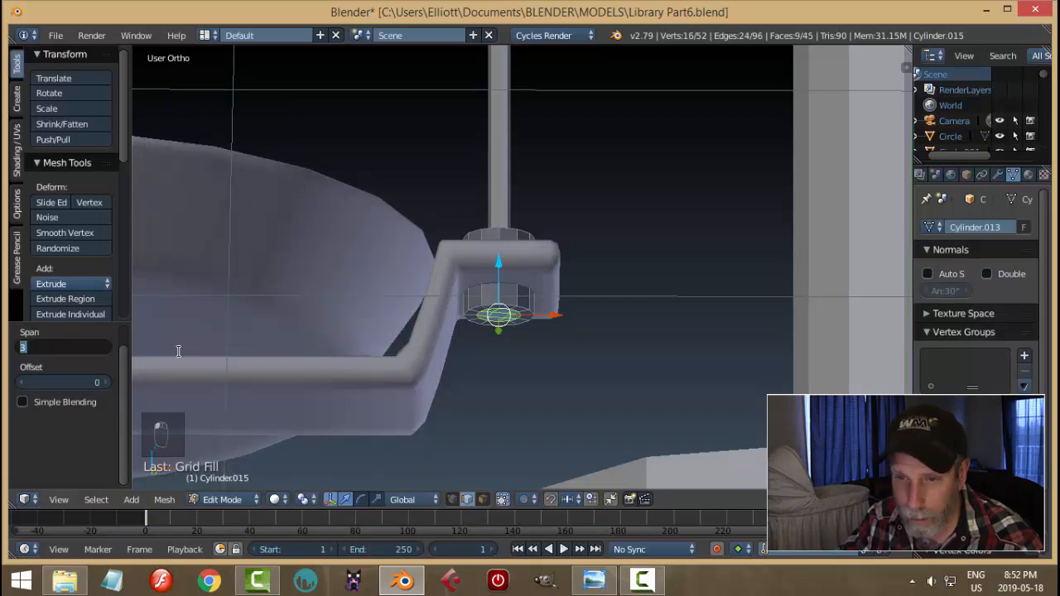
{"action": "key", "text": "Return"}
{"action": "key", "text": "a"}
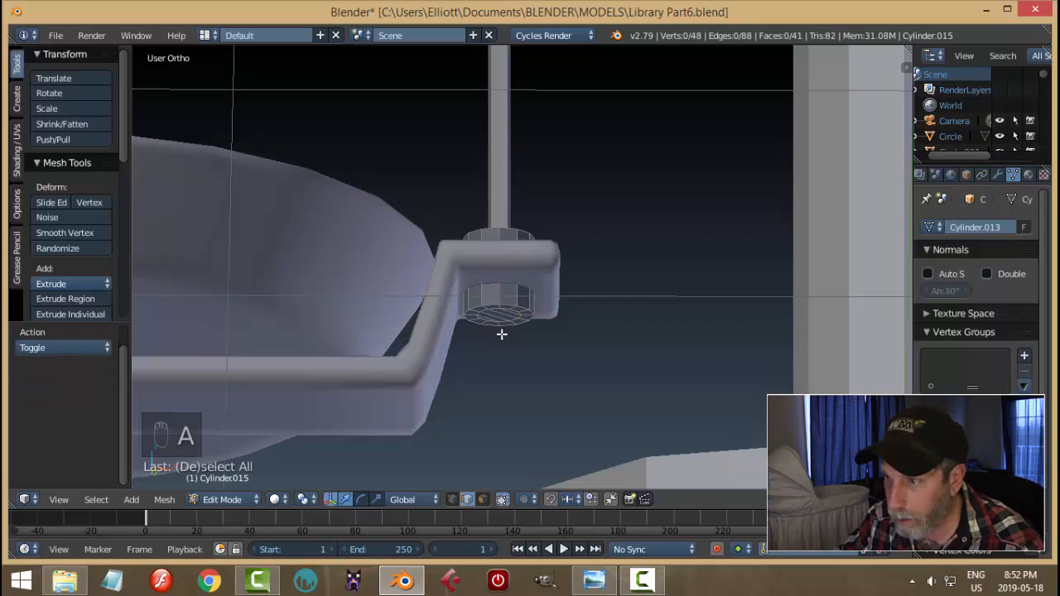
Bevel the collar's upper and lower outer edge loops with 3 segments and an offset of about 0.005
{"action": "right_click", "coordinate": [519, 303], "text": "alt"}
{"action": "key", "text": "a"}
{"action": "right_click", "coordinate": [511, 305], "text": "alt"}
{"action": "middle_click_drag", "start_coordinate": [591, 267], "coordinate": [583, 325]}
{"action": "scroll", "coordinate": [525, 254], "scroll_direction": "up", "scroll_amount": 5}
{"action": "right_click", "coordinate": [611, 235], "text": "alt+shift"}
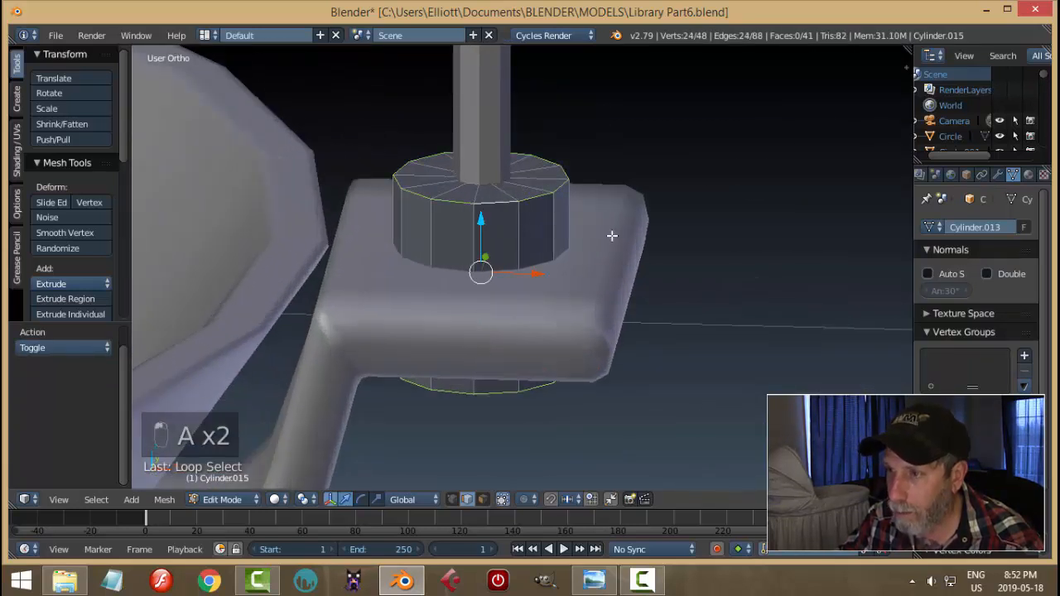
{"action": "key", "text": "ctrl+b"}
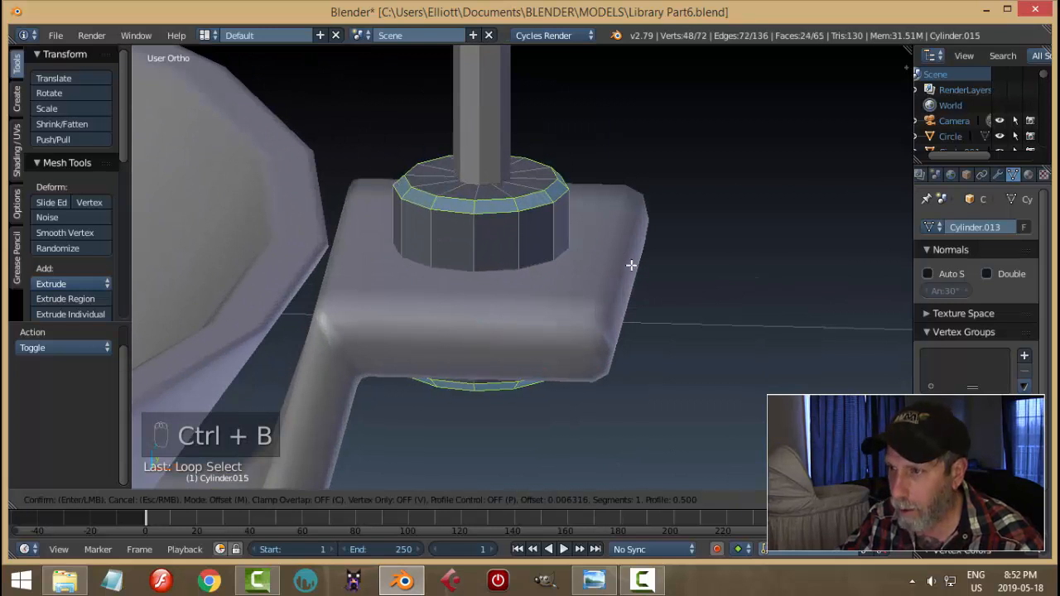
{"action": "scroll", "coordinate": [631, 265], "scroll_direction": "up", "scroll_amount": 2}
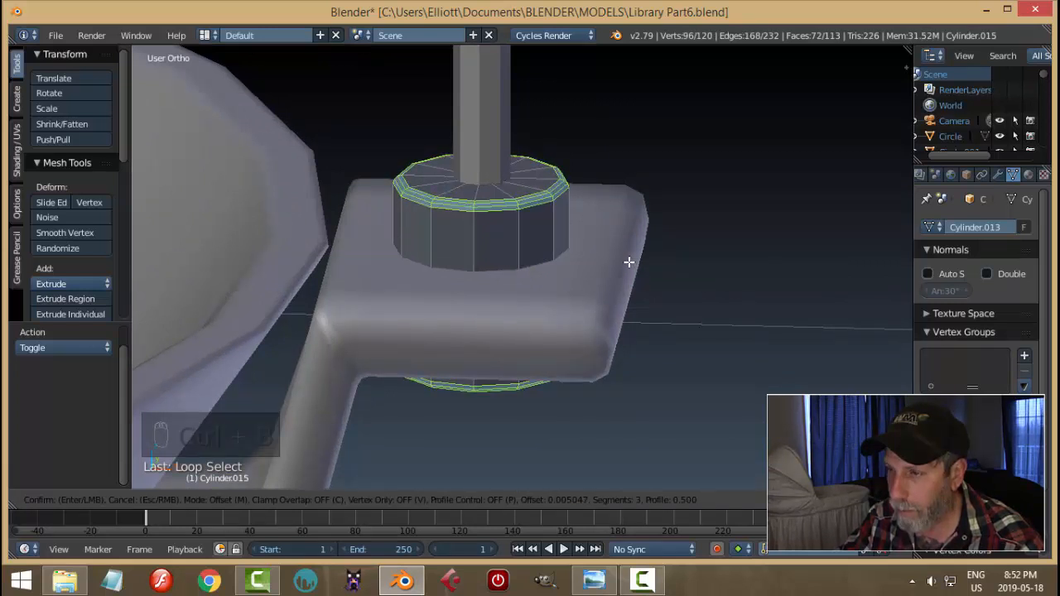
{"action": "left_click", "coordinate": [629, 261]}
{"action": "key", "text": "a"}
Return to Object Mode and apply smooth shading to the collar
{"action": "key", "text": "Tab"}
{"action": "scroll", "coordinate": [580, 260], "scroll_direction": "down", "scroll_amount": 3}
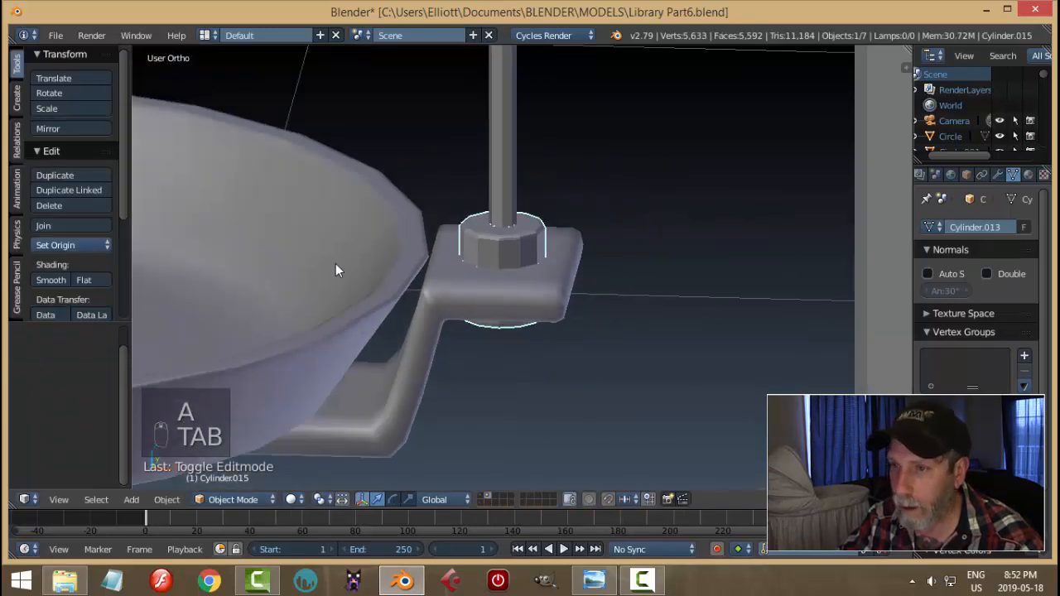
{"action": "left_click", "coordinate": [51, 279]}
{"action": "scroll", "coordinate": [619, 300], "scroll_direction": "down", "scroll_amount": 4}
{"action": "key", "text": "a"}
{"action": "scroll", "coordinate": [525, 304], "scroll_direction": "down", "scroll_amount": 1}
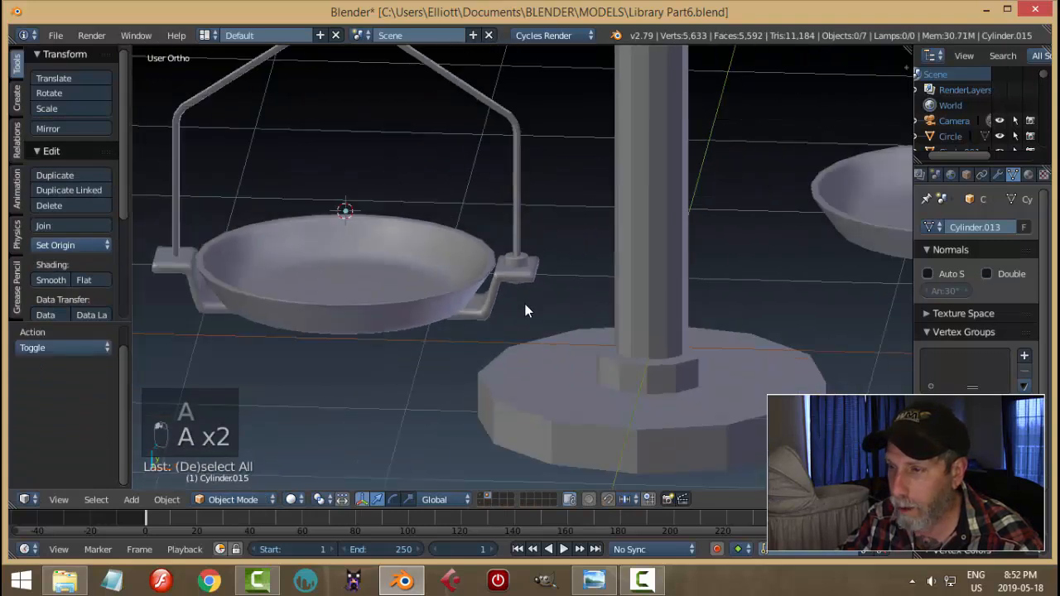
Duplicate the collar and move the copy -1.5 along X onto the foot of the hanger's left side
{"action": "scroll", "coordinate": [545, 283], "scroll_direction": "up", "scroll_amount": 1}
{"action": "scroll", "coordinate": [538, 289], "scroll_direction": "up", "scroll_amount": 2}
{"action": "right_click", "coordinate": [512, 263]}
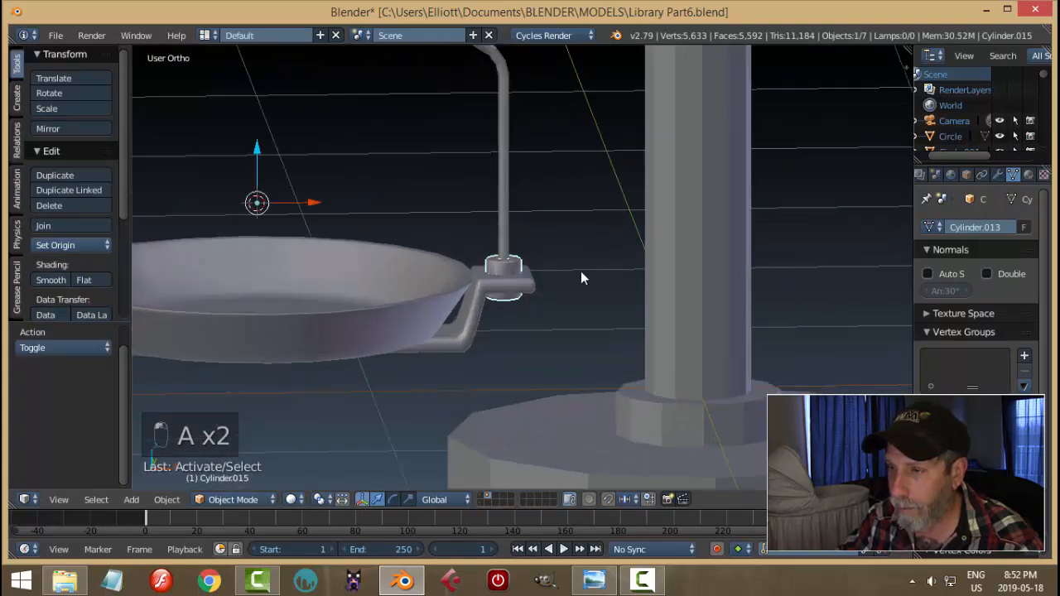
{"action": "key", "text": "KP_1"}
{"action": "scroll", "coordinate": [546, 315], "scroll_direction": "down", "scroll_amount": 2}
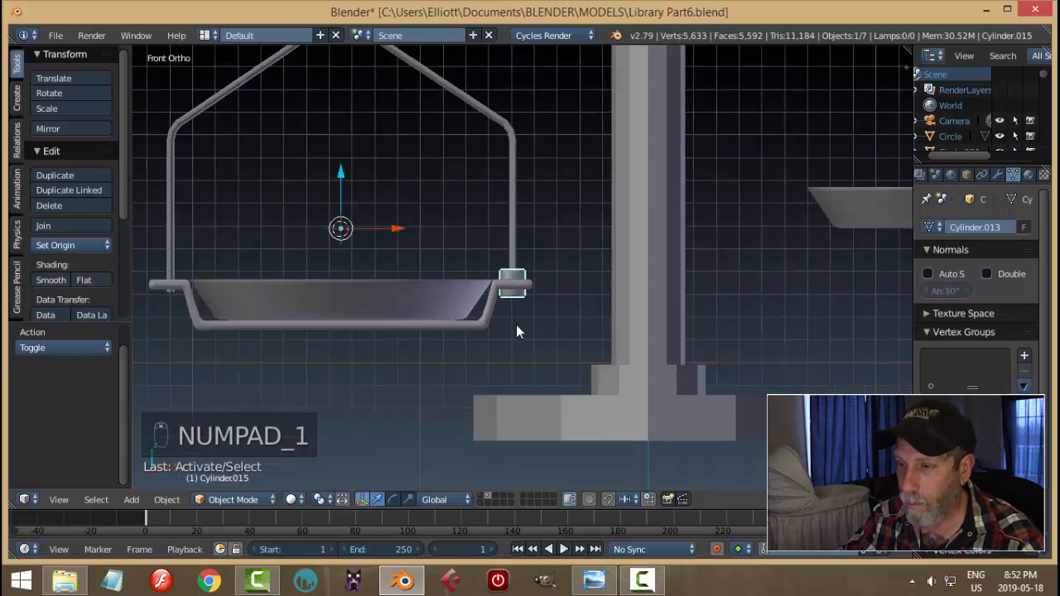
{"action": "middle_click_drag", "start_coordinate": [516, 327], "coordinate": [576, 342], "text": "shift"}
{"action": "key", "text": "shift+d"}
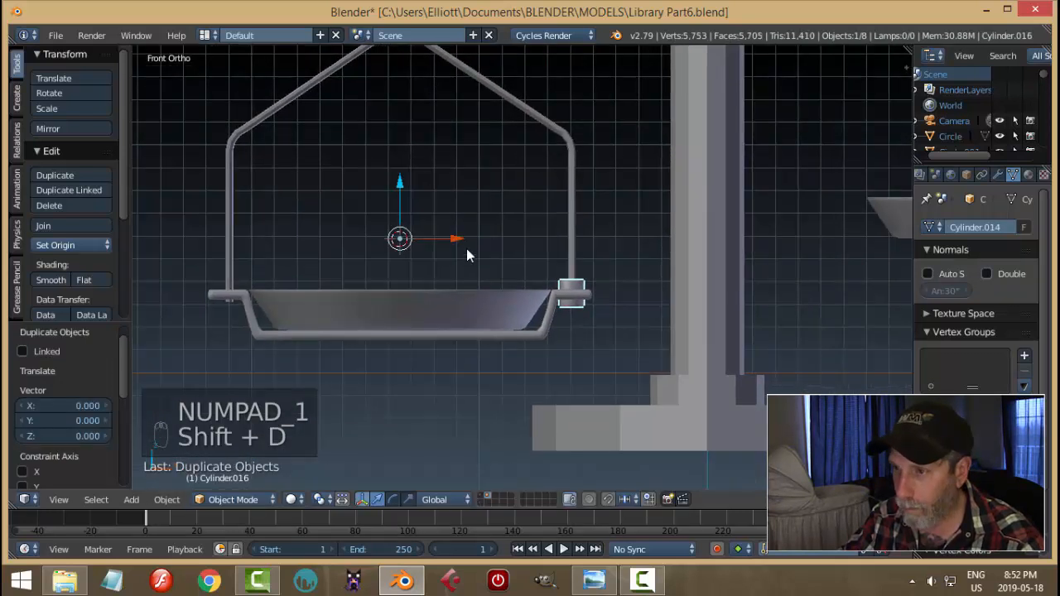
{"action": "key", "text": "x"}
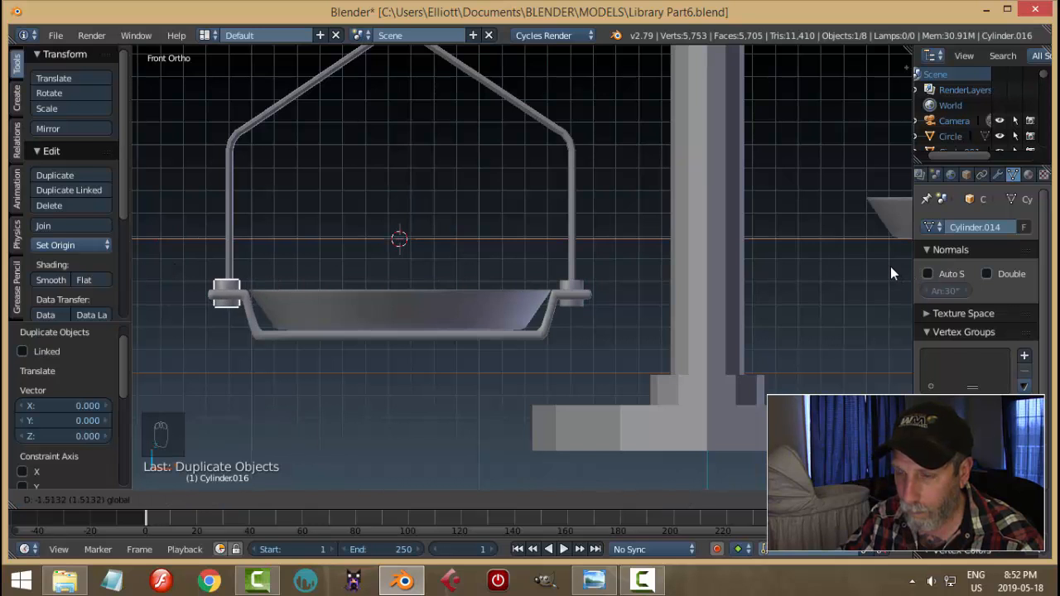
{"action": "left_click", "coordinate": [893, 272]}
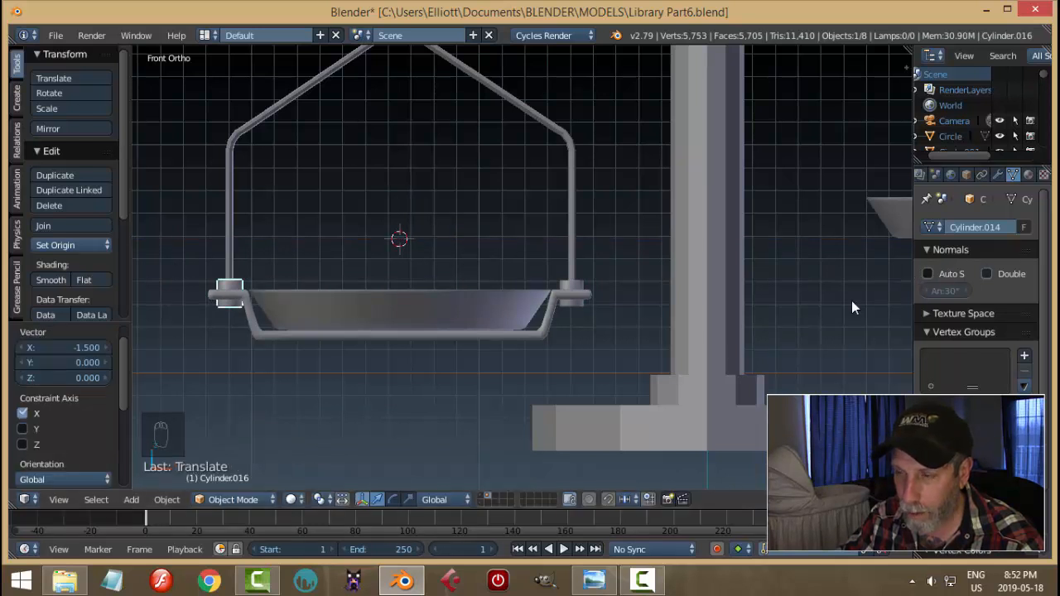
Set the left collar's origin to its geometry and narrow it to about 0.793 in X and Y only
{"action": "middle_click_drag", "start_coordinate": [416, 303], "coordinate": [481, 300], "text": "shift"}
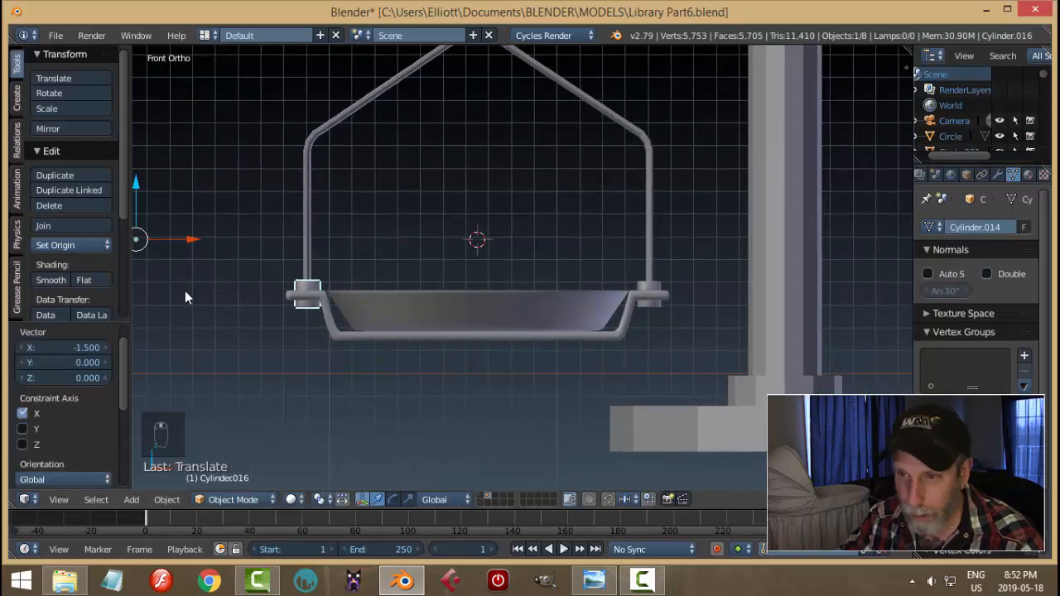
{"action": "left_click", "coordinate": [86, 244]}
{"action": "left_click", "coordinate": [83, 277]}
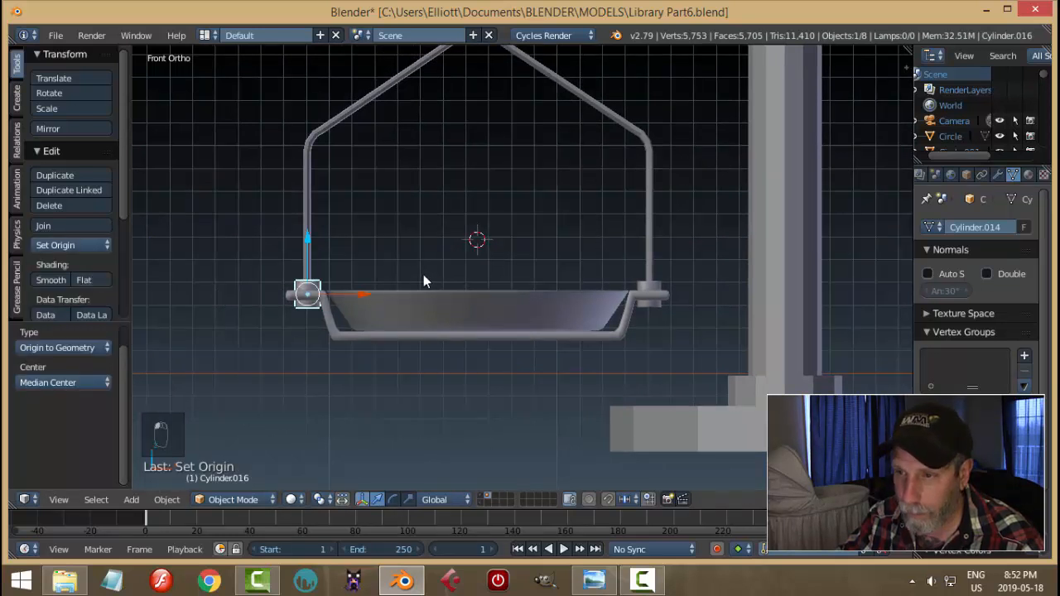
{"action": "key", "text": "s"}
{"action": "left_click", "coordinate": [393, 272]}
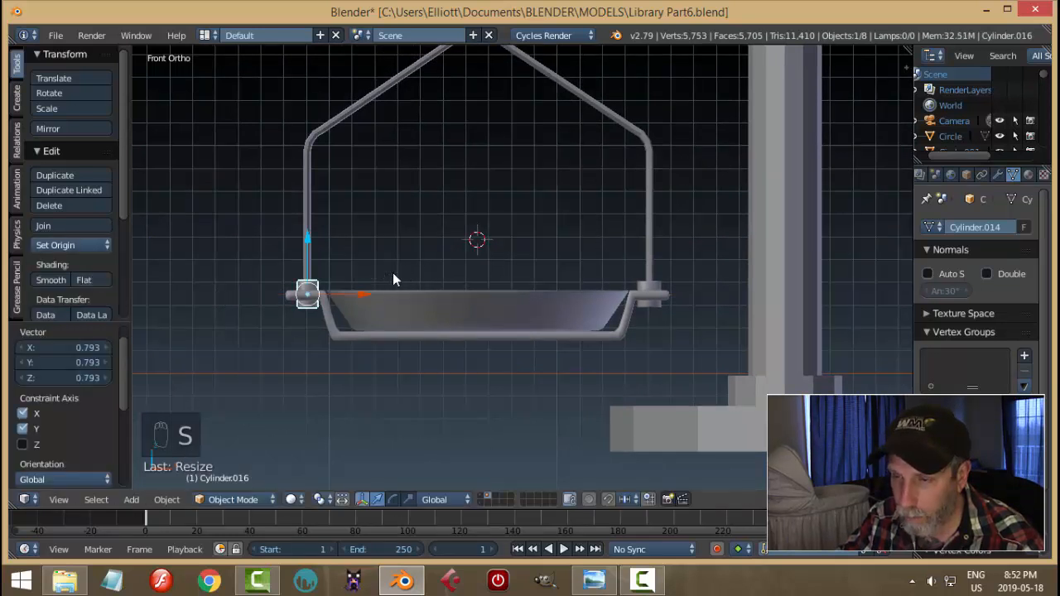
Delete the wider original collar at the foot of the hanger's right side
{"action": "key", "text": "a"}
{"action": "right_click", "coordinate": [657, 284]}
{"action": "key", "text": "x"}
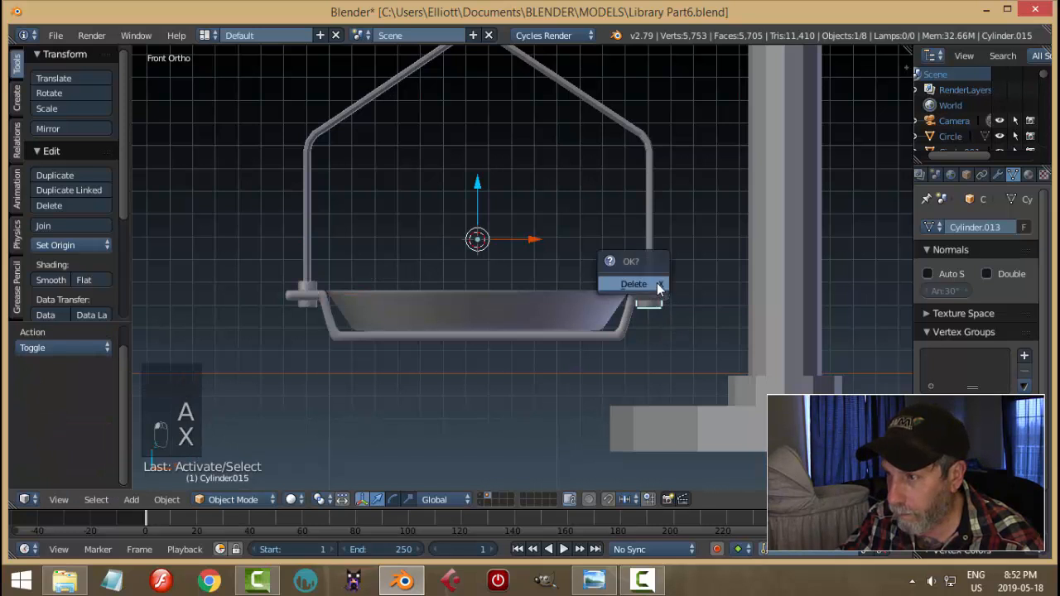
{"action": "left_click", "coordinate": [635, 282]}
Duplicate the narrowed left collar and move the copy along X onto the foot of the hanger's right side
{"action": "right_click", "coordinate": [306, 292]}
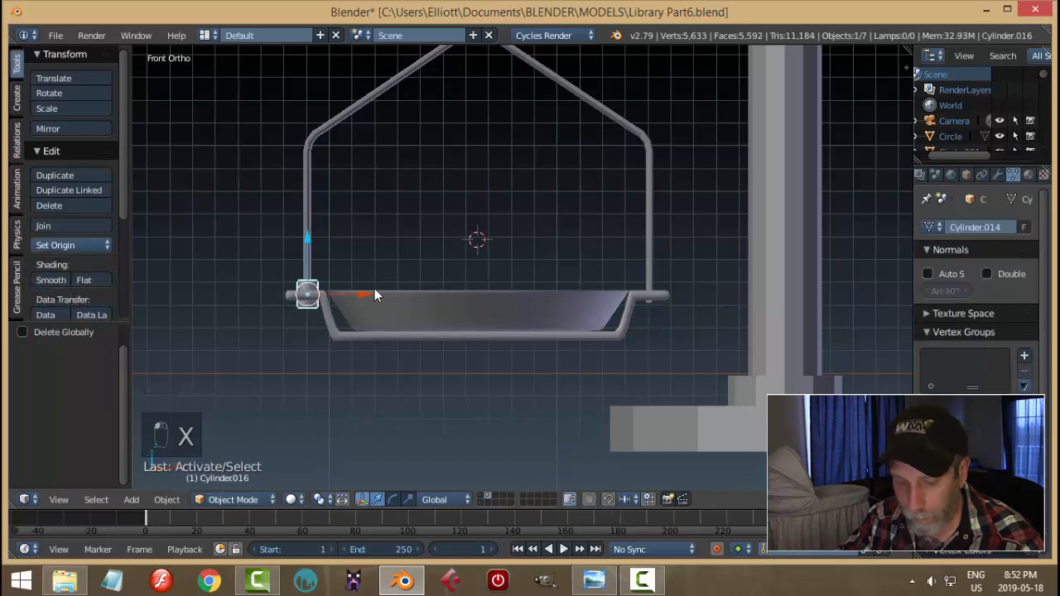
{"action": "key", "text": "shift+d"}
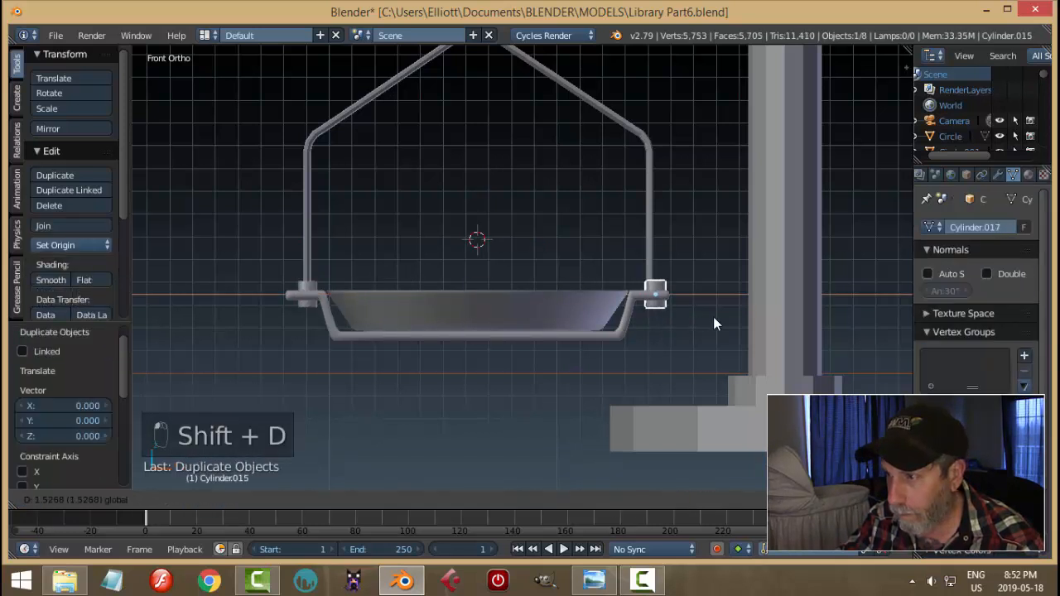
{"action": "left_click", "coordinate": [709, 316]}
{"action": "key", "text": "a"}
{"action": "scroll", "coordinate": [710, 279], "scroll_direction": "down", "scroll_amount": 1}
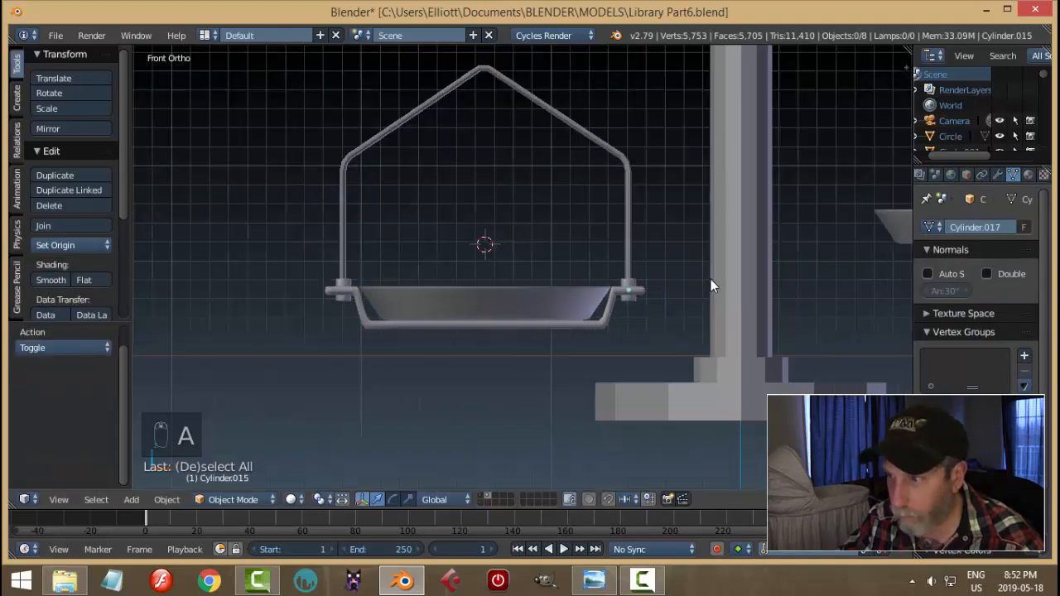
Save the model over the existing file Library Part6.blend
{"action": "mouse_move", "coordinate": [711, 279]}
{"action": "middle_mouse_down"}
{"action": "mouse_move", "coordinate": [657, 317]}
{"action": "mouse_move", "coordinate": [697, 346]}
{"action": "mouse_move", "coordinate": [708, 299]}
{"action": "middle_mouse_up"}
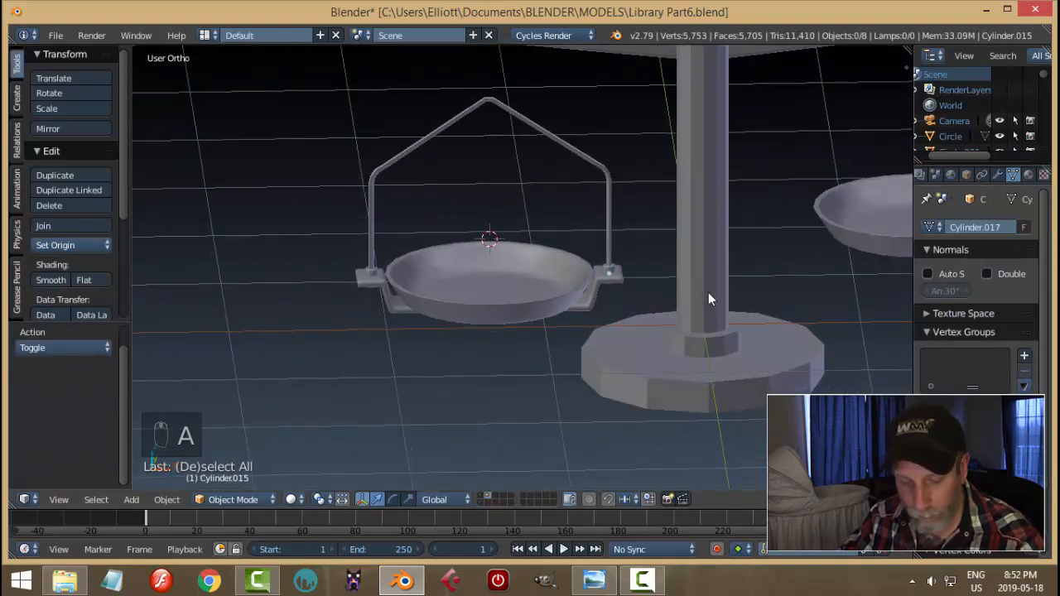
{"action": "key", "text": "ctrl+s"}
{"action": "left_click", "coordinate": [708, 294]}
Examine the peak of the left pan's hanger and the beam above it
{"action": "scroll", "coordinate": [598, 222], "scroll_direction": "down", "scroll_amount": 3}
{"action": "middle_click_drag", "start_coordinate": [598, 222], "coordinate": [592, 303], "text": "shift"}
{"action": "middle_click_drag", "start_coordinate": [591, 303], "coordinate": [593, 272]}
{"action": "scroll", "coordinate": [551, 278], "scroll_direction": "up", "scroll_amount": 2}
{"action": "middle_click_drag", "start_coordinate": [528, 281], "coordinate": [480, 266]}
{"action": "scroll", "coordinate": [480, 266], "scroll_direction": "up", "scroll_amount": 4}
{"action": "right_click", "coordinate": [421, 228]}
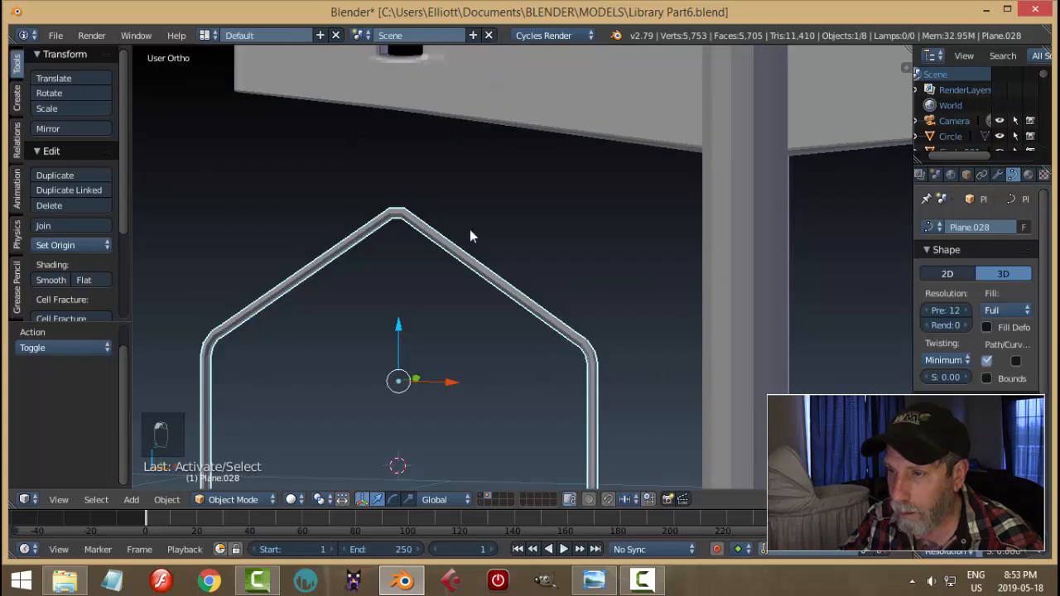
{"action": "scroll", "coordinate": [470, 236], "scroll_direction": "down", "scroll_amount": 4}
{"action": "middle_click_drag", "start_coordinate": [747, 303], "coordinate": [502, 321]}
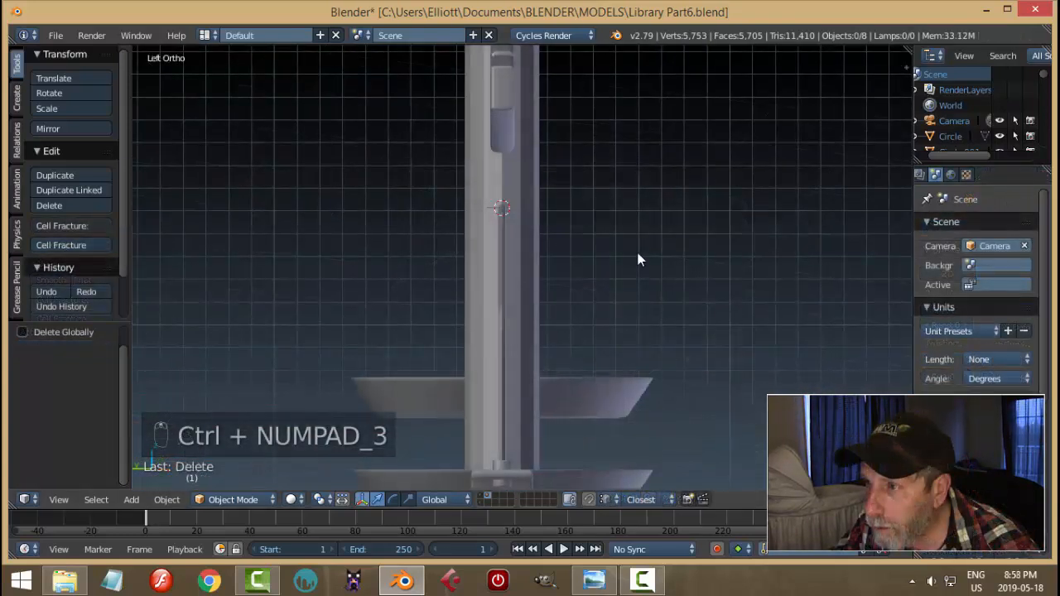
Add a plane at the 3D cursor on the hanger's peak and rotate it 90° about X
{"action": "key", "text": "a"}
{"action": "key", "text": "a"}
{"action": "middle_click_drag", "start_coordinate": [630, 248], "coordinate": [596, 257]}
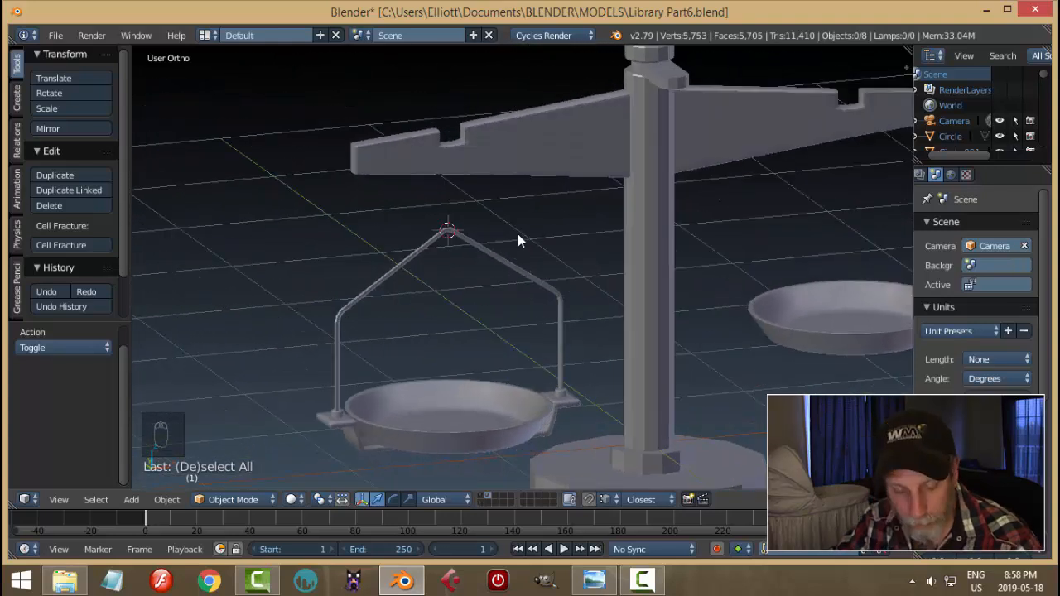
{"action": "key", "text": "shift+a"}
{"action": "mouse_move", "coordinate": [518, 233]}
{"action": "left_click", "coordinate": [591, 235]}
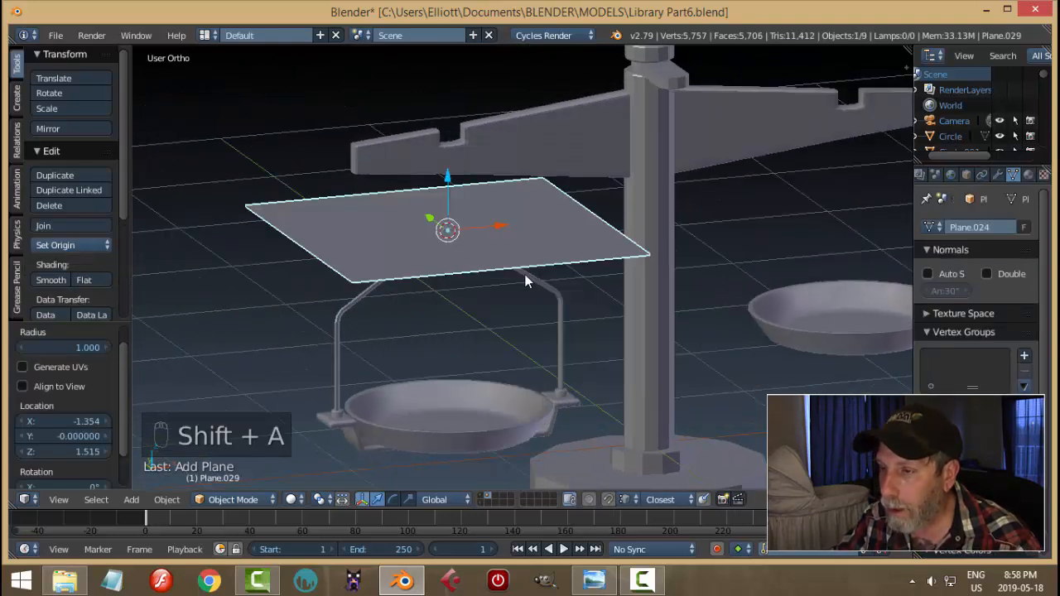
{"action": "type", "text": "rx90"}
{"action": "key", "text": "Return"}
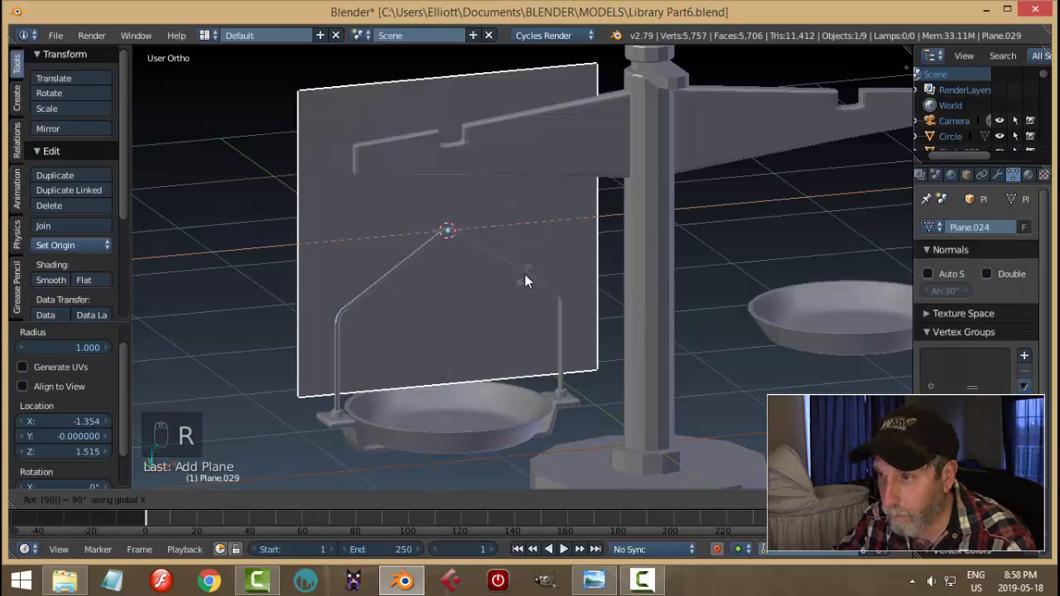
Merge all of the plane's vertices into a single vertex at the center
{"action": "key", "text": "Tab"}
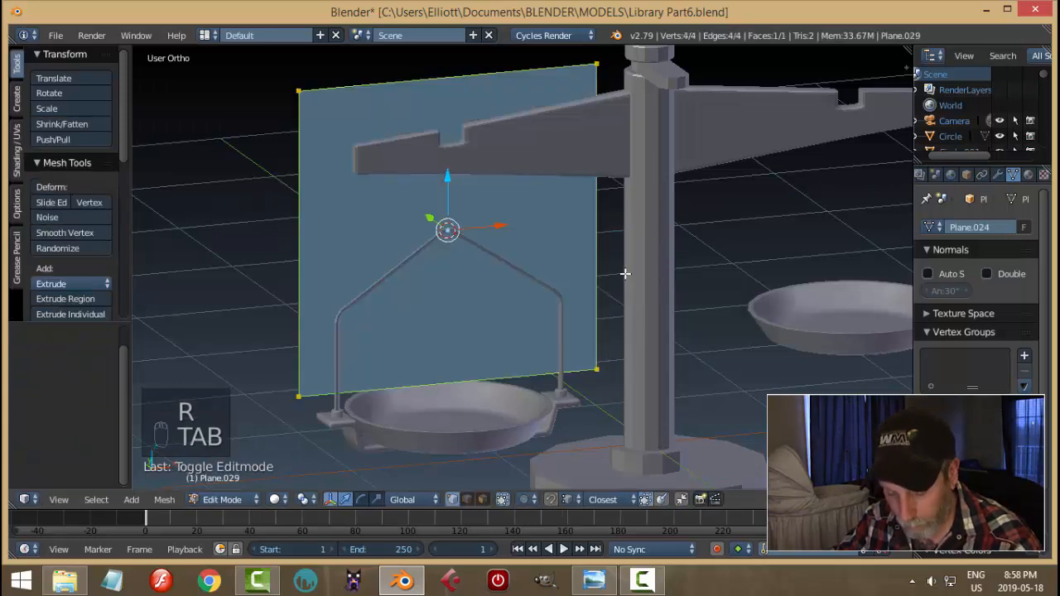
{"action": "key", "text": "alt+m"}
{"action": "left_click", "coordinate": [625, 275]}
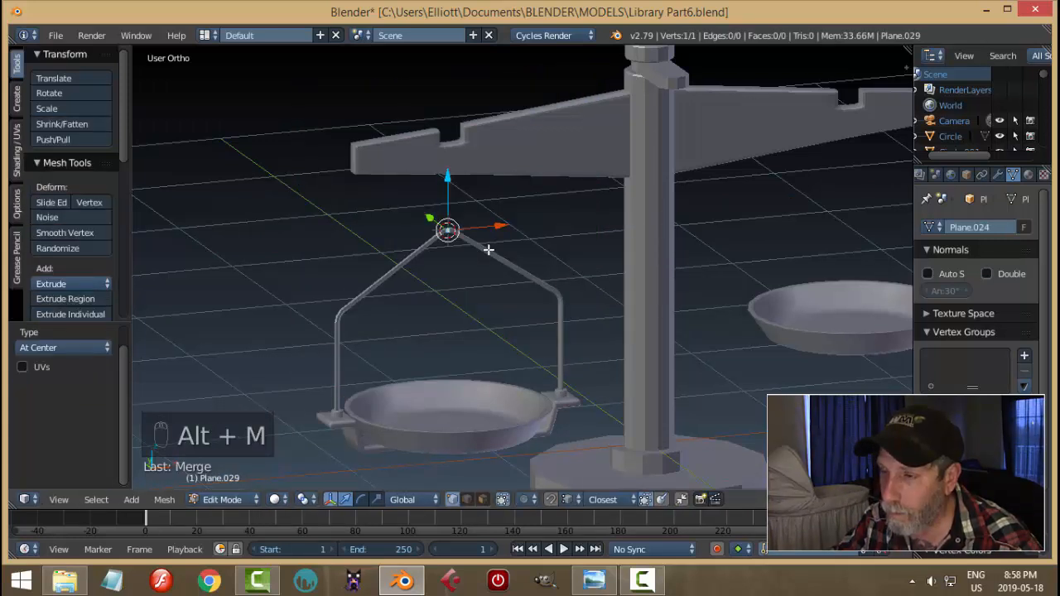
Move the merged vertex about 0.073 down along Z, just below the hanger's peak
{"action": "middle_click_drag", "start_coordinate": [489, 249], "coordinate": [537, 238]}
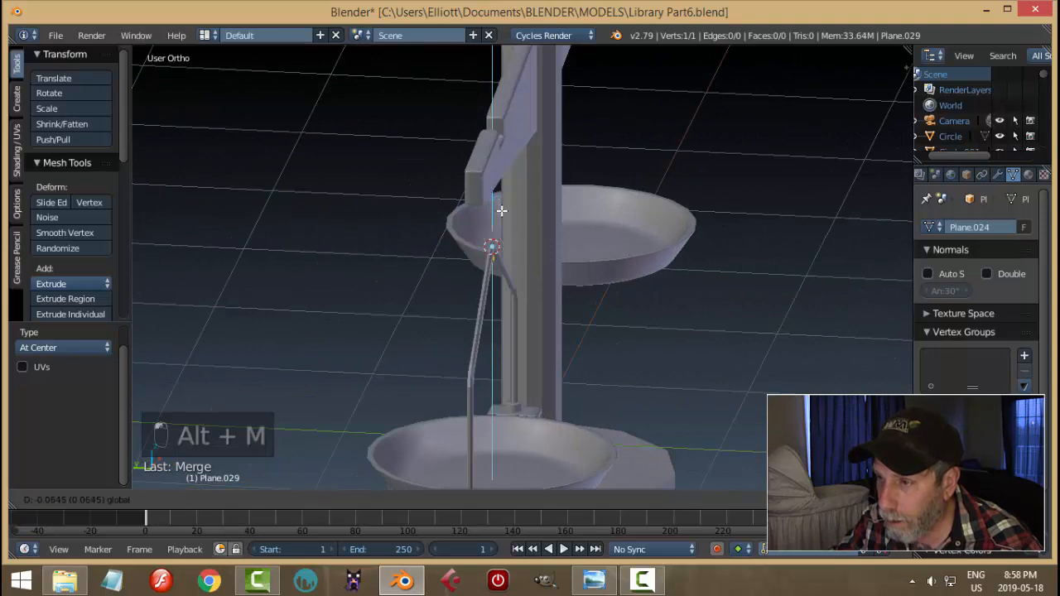
{"action": "left_click_drag", "start_coordinate": [500, 198], "coordinate": [584, 262]}
{"action": "mouse_move", "coordinate": [585, 263]}
{"action": "middle_mouse_down"}
{"action": "mouse_move", "coordinate": [616, 267]}
{"action": "mouse_move", "coordinate": [582, 268]}
{"action": "middle_mouse_up"}
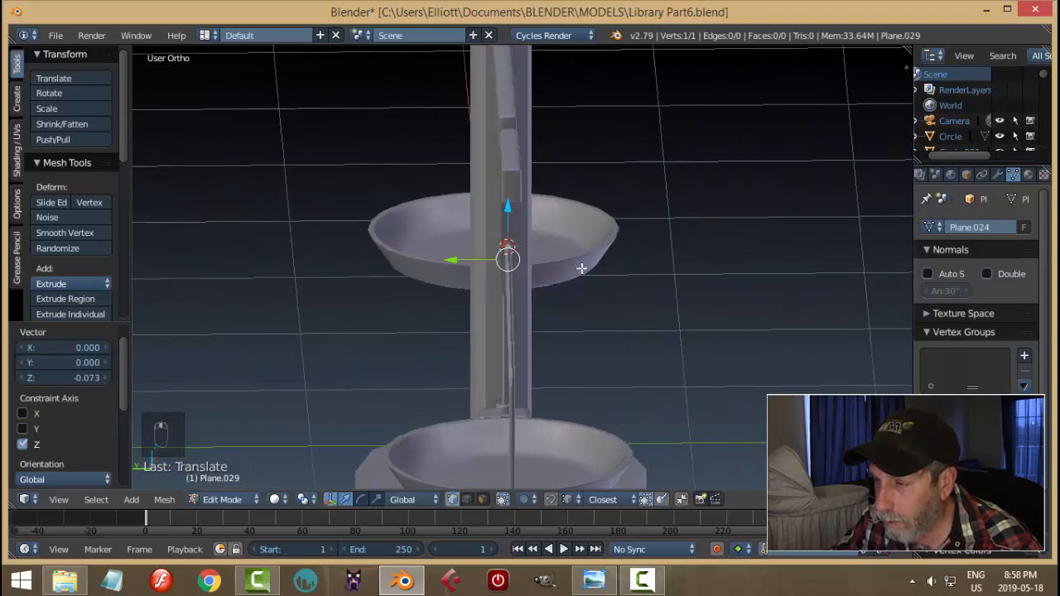
Extrude the merged vertex sideways along Y, then extrude the new vertex about 0.097 up along Z beside the hanger's peak
{"action": "key", "text": "e"}
{"action": "left_click_drag", "start_coordinate": [443, 263], "coordinate": [456, 265]}
{"action": "mouse_move", "coordinate": [626, 286]}
{"action": "middle_mouse_down"}
{"action": "mouse_move", "coordinate": [604, 276]}
{"action": "mouse_move", "coordinate": [611, 282]}
{"action": "middle_mouse_up"}
{"action": "key", "text": "e"}
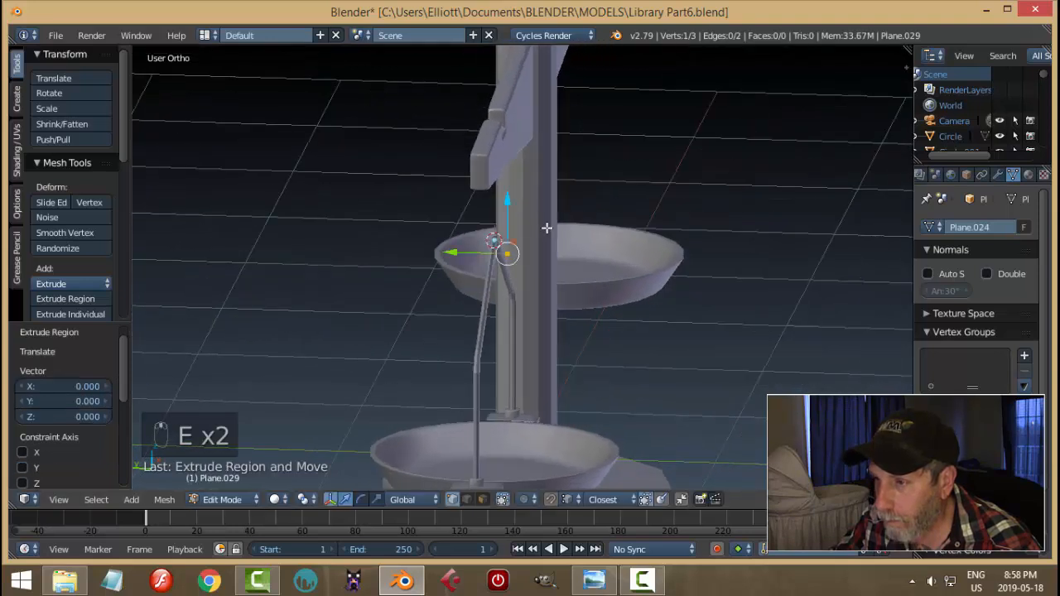
{"action": "left_click_drag", "start_coordinate": [516, 194], "coordinate": [506, 237]}
Move the link's original vertex about 0.091 along Y and extrude it about 0.687 up along Z, above the beam's notch
{"action": "right_click", "coordinate": [476, 245]}
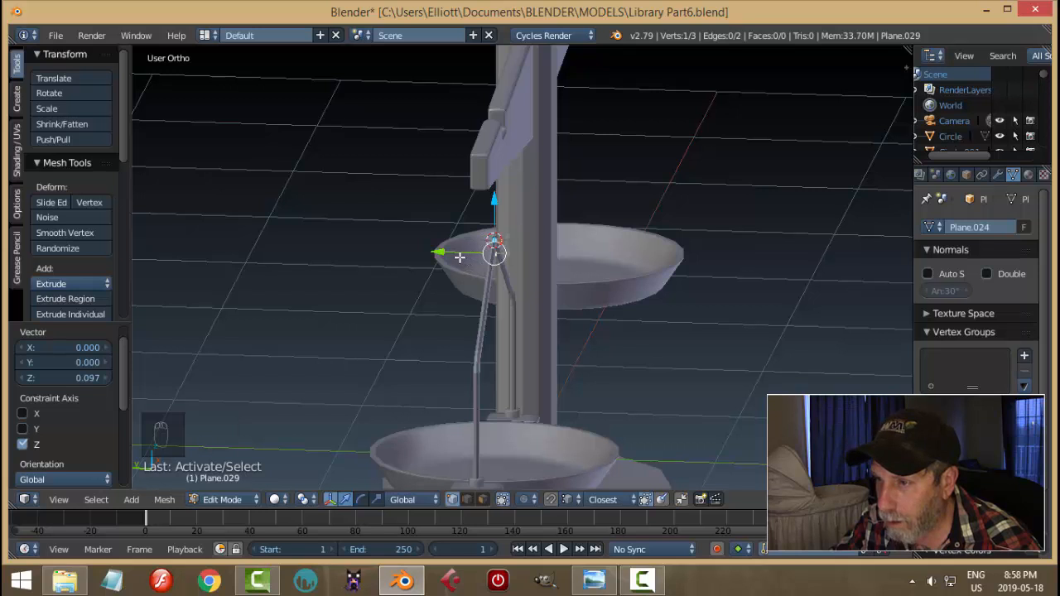
{"action": "left_click_drag", "start_coordinate": [438, 250], "coordinate": [421, 247]}
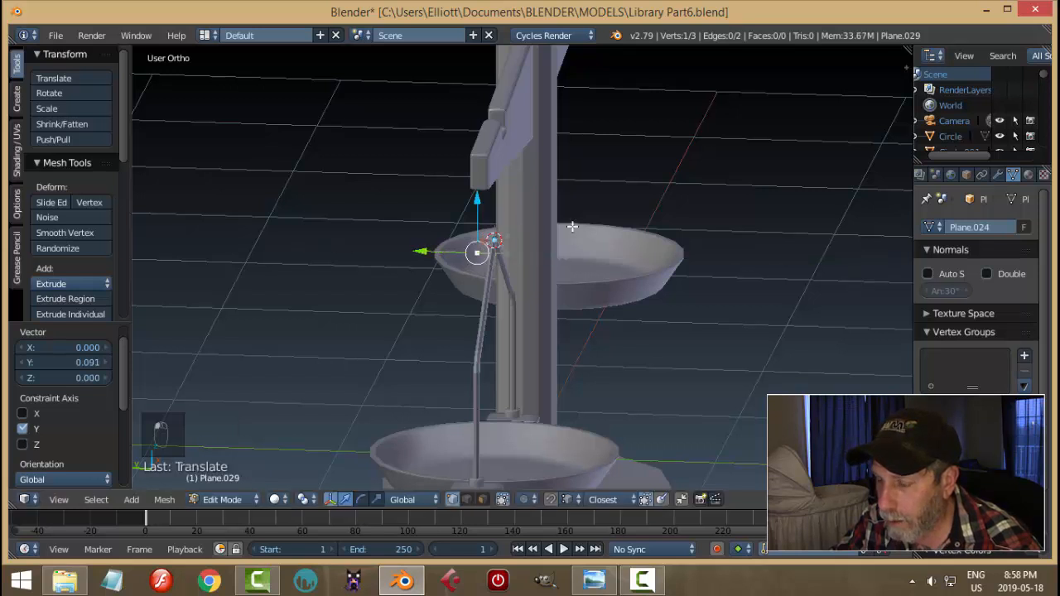
{"action": "key", "text": "ctrl+KP_3"}
{"action": "key", "text": "e"}
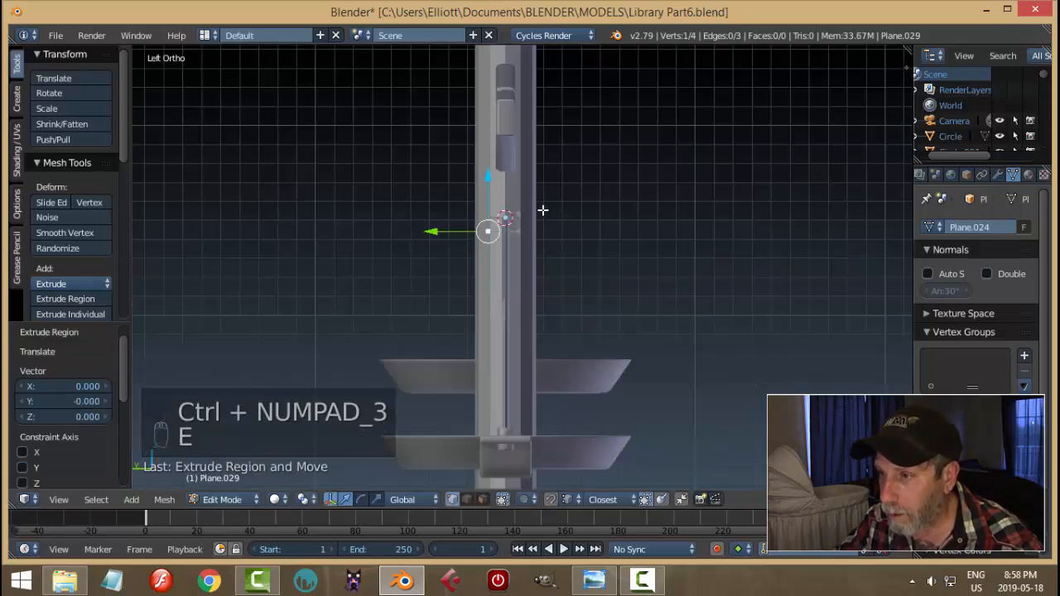
{"action": "left_click", "coordinate": [497, 51]}
{"action": "middle_click_drag", "start_coordinate": [497, 52], "coordinate": [562, 178]}
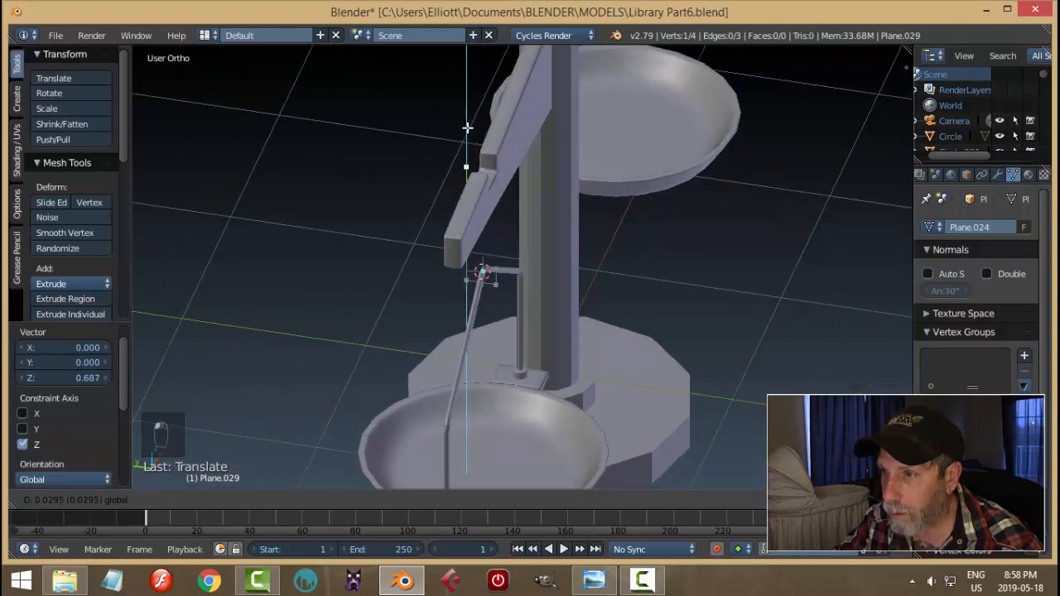
Extrude the top vertex along Y across the beam and extrude its end slightly down along Z to form the upper hook
{"action": "middle_click_drag", "start_coordinate": [469, 123], "coordinate": [590, 204]}
{"action": "key", "text": "e"}
{"action": "left_click", "coordinate": [591, 205]}
{"action": "key", "text": "g"}
{"action": "key", "text": "y"}
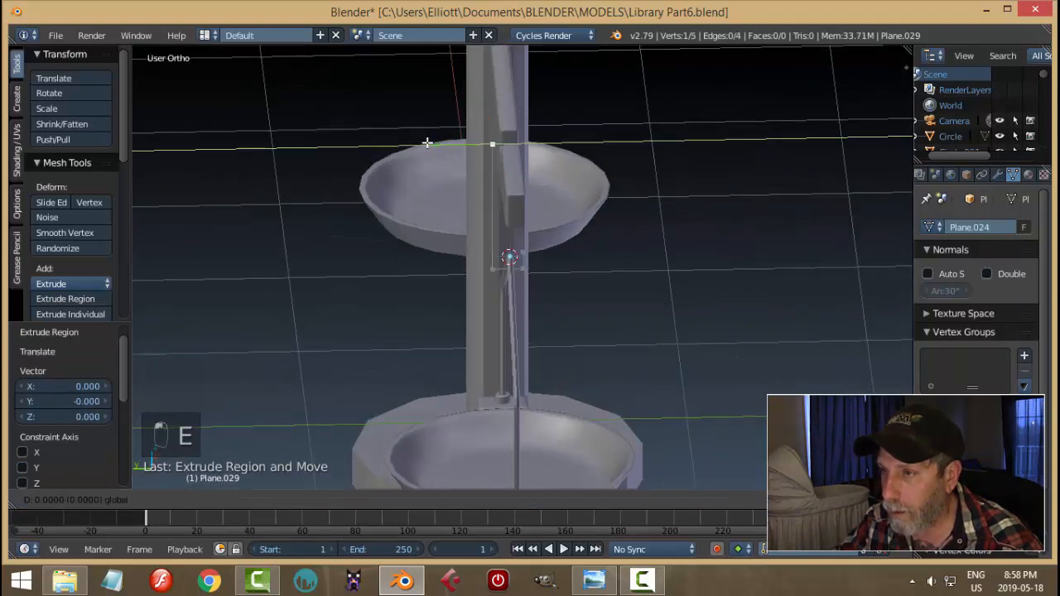
{"action": "left_click", "coordinate": [466, 153]}
{"action": "middle_click_drag", "start_coordinate": [466, 153], "coordinate": [676, 200]}
{"action": "key", "text": "e"}
{"action": "left_click", "coordinate": [678, 200]}
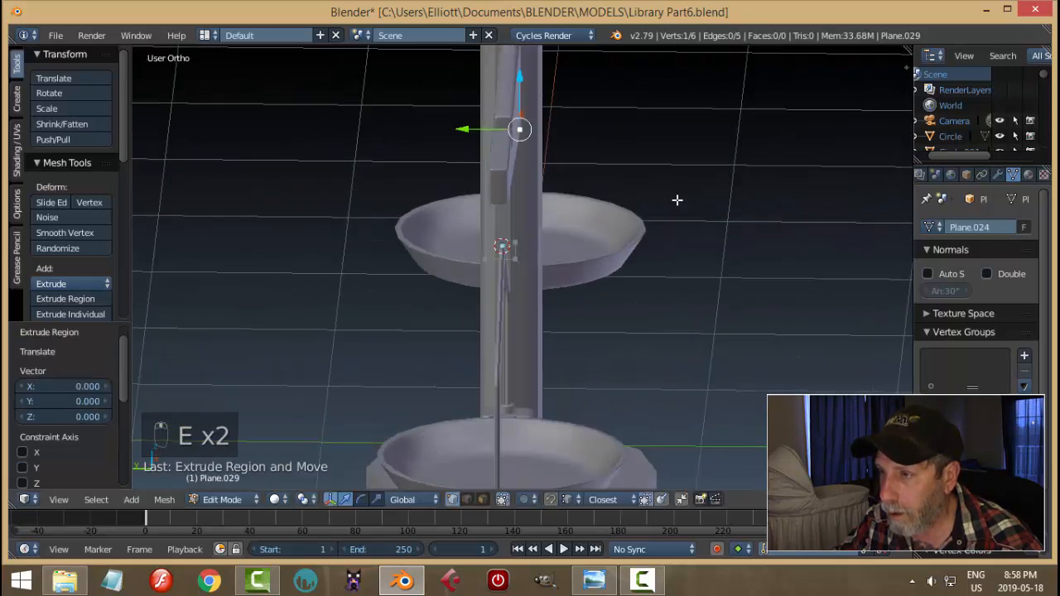
{"action": "mouse_move", "coordinate": [529, 81]}
{"action": "left_mouse_down"}
{"action": "mouse_move", "coordinate": [533, 91]}
{"action": "mouse_move", "coordinate": [519, 91]}
{"action": "left_mouse_up"}
Rotate the whole link profile half a turn about the global Z axis
{"action": "middle_click_drag", "start_coordinate": [519, 91], "coordinate": [442, 253]}
{"action": "key", "text": "a"}
{"action": "key", "text": "a"}
{"action": "key", "text": "a"}
{"action": "scroll", "coordinate": [583, 210], "scroll_direction": "down", "scroll_amount": 4}
{"action": "scroll", "coordinate": [544, 249], "scroll_direction": "up", "scroll_amount": 3}
{"action": "key", "text": "r"}
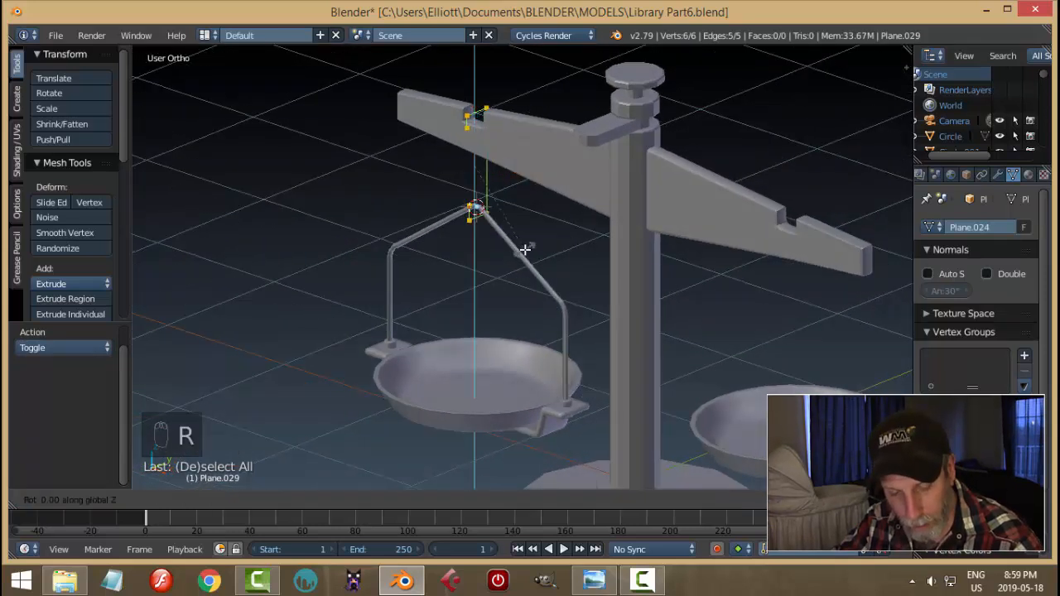
{"action": "key", "text": "0"}
{"action": "key", "text": "Return"}
Round the link profile's four corner vertices with a vertex bevel of about 0.041 and 3 segments
{"action": "middle_click_drag", "start_coordinate": [525, 249], "coordinate": [572, 227]}
{"action": "left_click", "coordinate": [559, 142]}
{"action": "key", "text": "a"}
{"action": "scroll", "coordinate": [547, 199], "scroll_direction": "up", "scroll_amount": 5}
{"action": "right_click", "coordinate": [485, 142]}
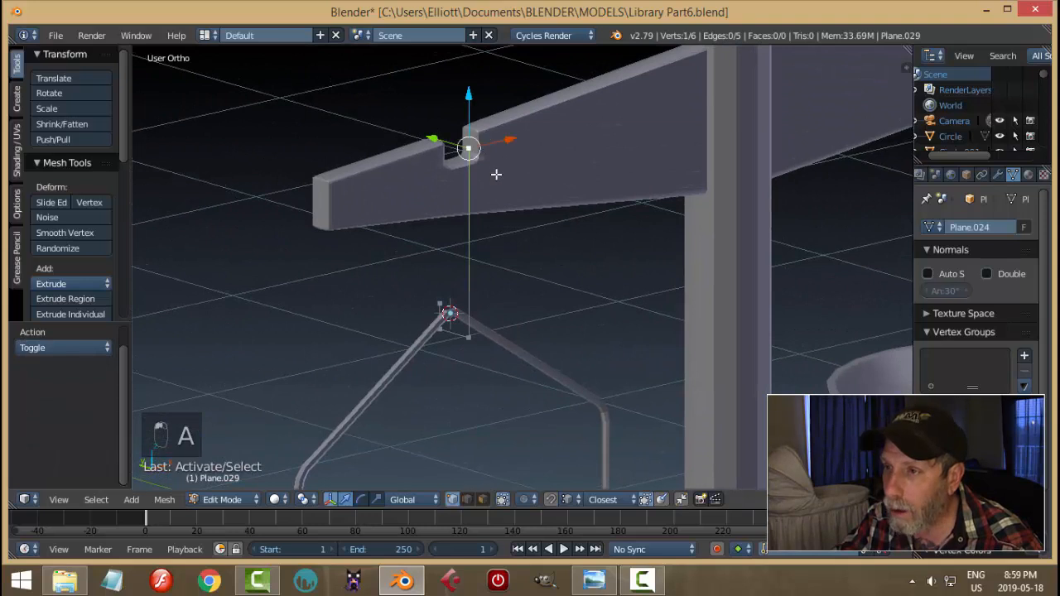
{"action": "mouse_move", "coordinate": [485, 342]}
{"action": "middle_mouse_down"}
{"action": "mouse_move", "coordinate": [544, 329]}
{"action": "mouse_move", "coordinate": [475, 331]}
{"action": "middle_mouse_up"}
{"action": "right_click", "coordinate": [482, 306], "text": "shift"}
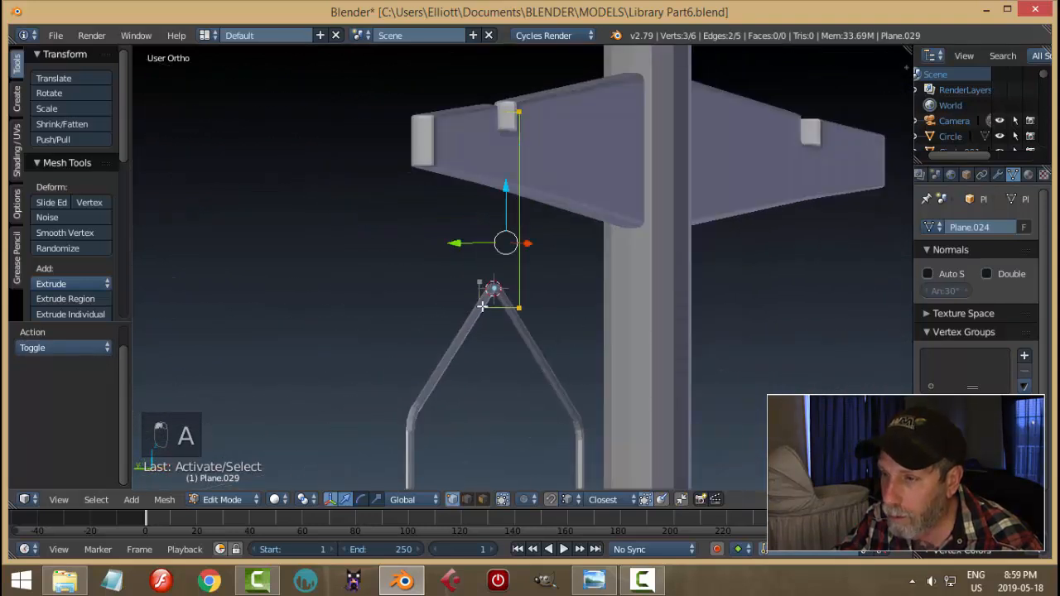
{"action": "middle_click_drag", "start_coordinate": [466, 267], "coordinate": [521, 179]}
{"action": "middle_click_drag", "start_coordinate": [679, 285], "coordinate": [724, 295]}
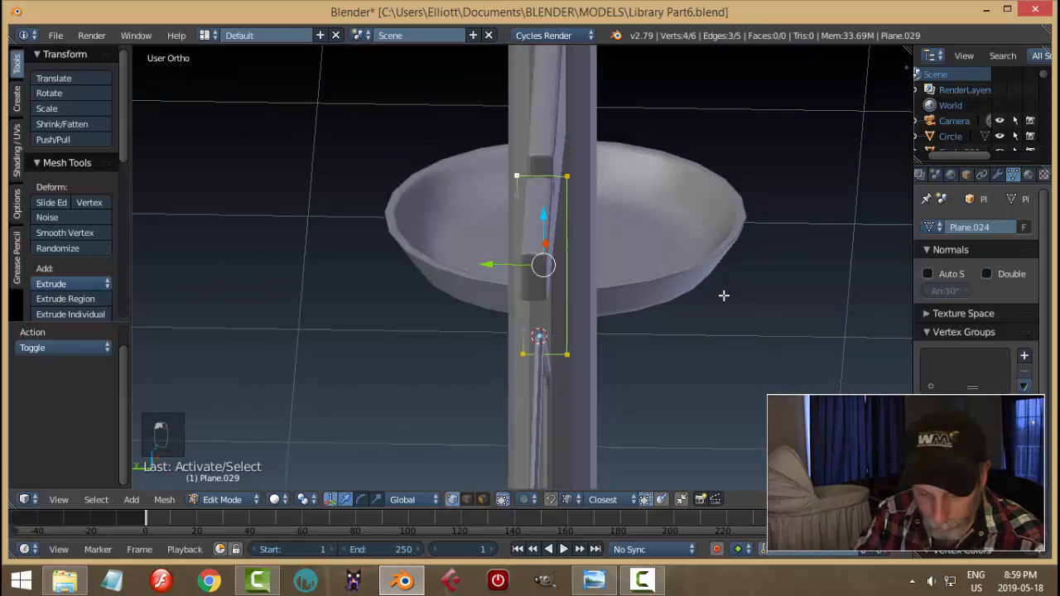
{"action": "key", "text": "ctrl+shift+b"}
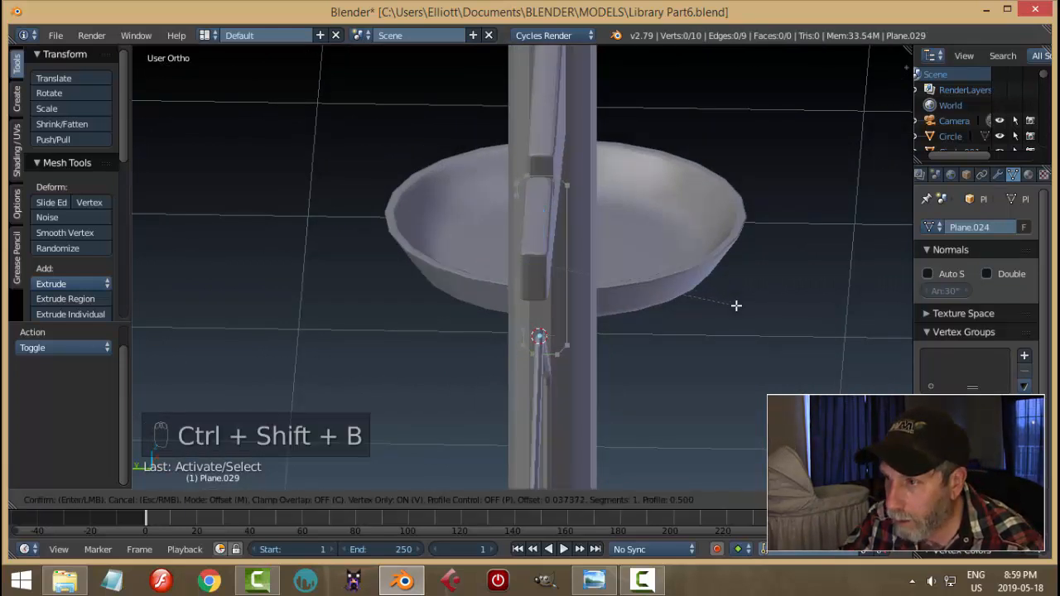
{"action": "scroll", "coordinate": [737, 304], "scroll_direction": "up", "scroll_amount": 1}
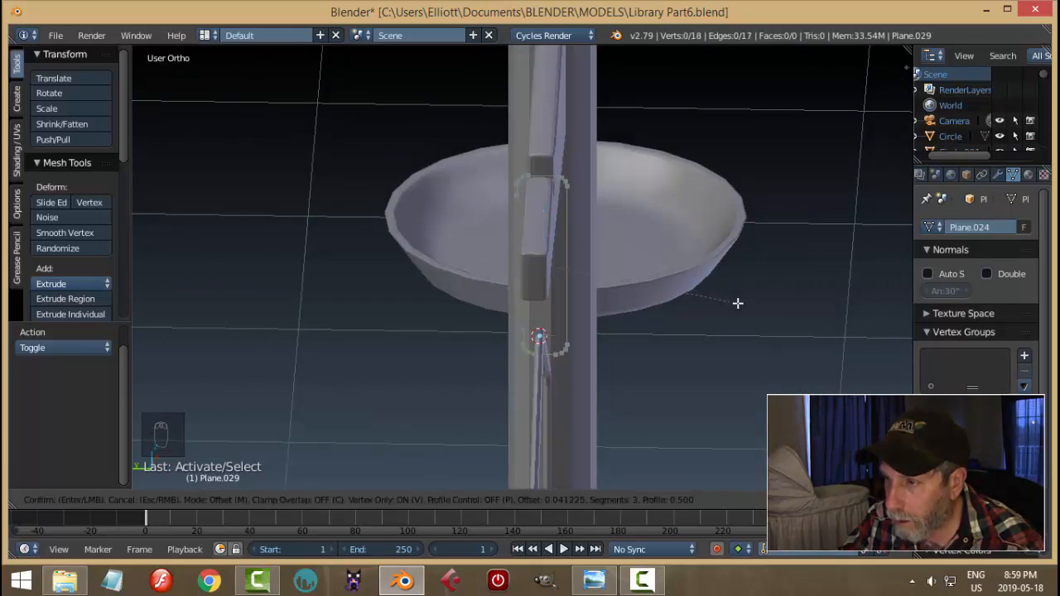
{"action": "left_click", "coordinate": [738, 303]}
{"action": "key", "text": "a"}
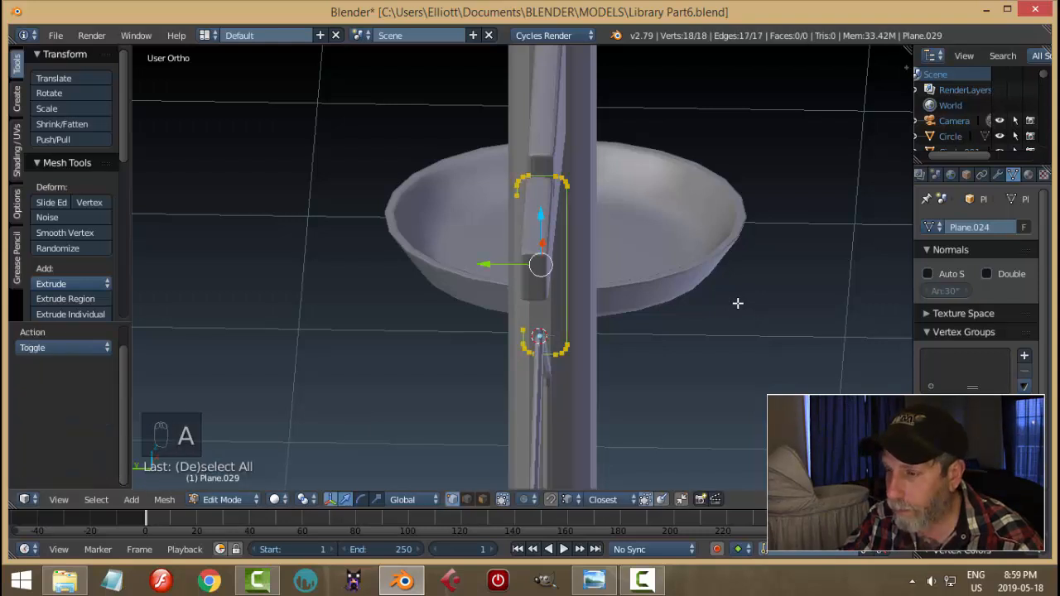
Leave mesh editing and scale the link to about 0.978 along Z
{"action": "key", "text": "Tab"}
{"action": "left_click", "coordinate": [622, 301]}
{"action": "middle_click_drag", "start_coordinate": [714, 302], "coordinate": [670, 248]}
{"action": "key", "text": "s"}
{"action": "key", "text": "z"}
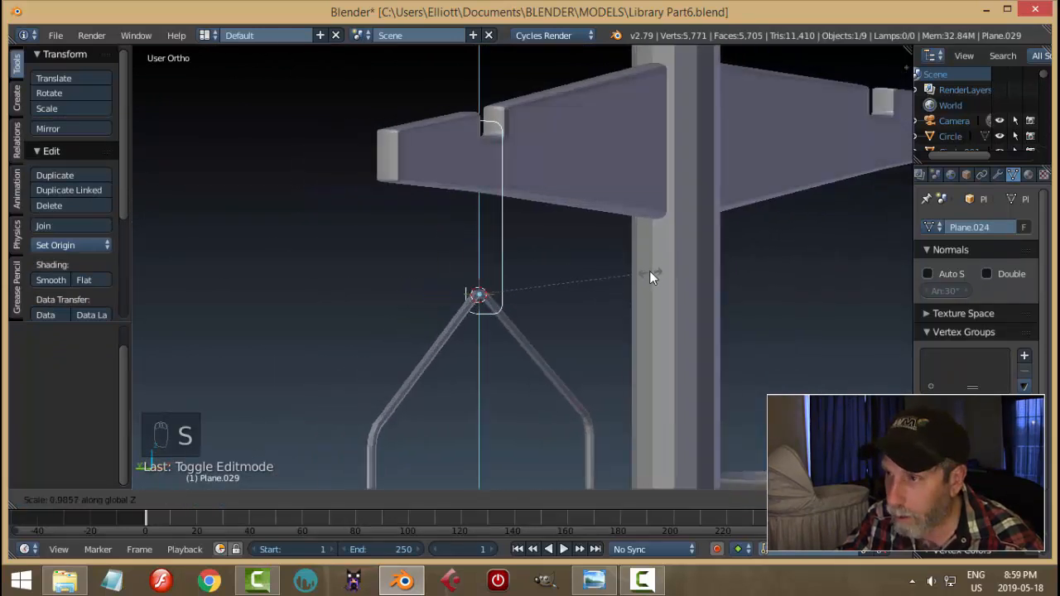
{"action": "left_click", "coordinate": [650, 271]}
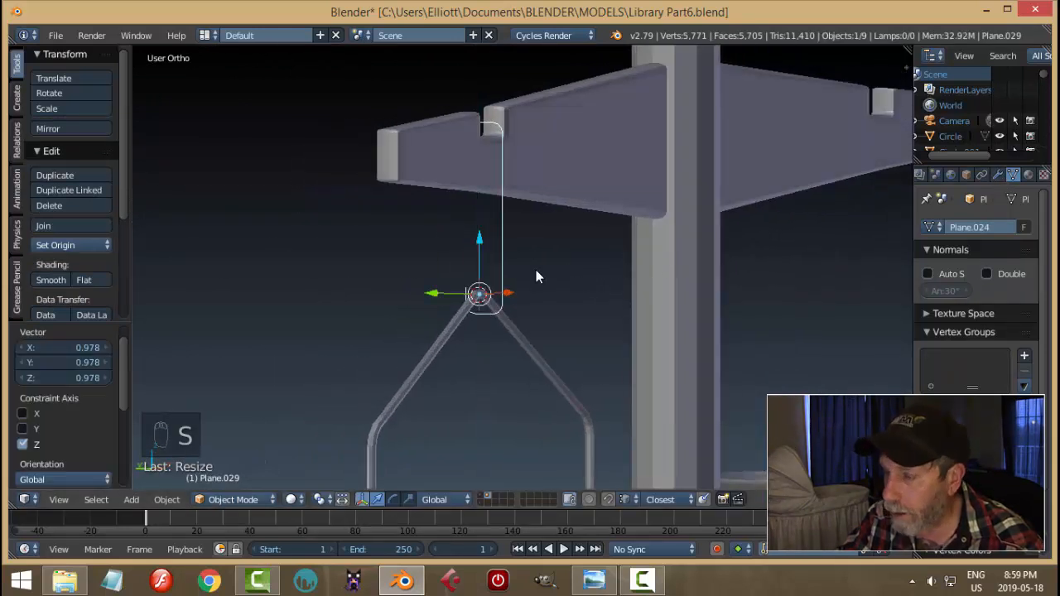
Convert the link to a curve with Full fill, a bevel depth of 0.021 and a bevel resolution of 2
{"action": "key", "text": "alt+c"}
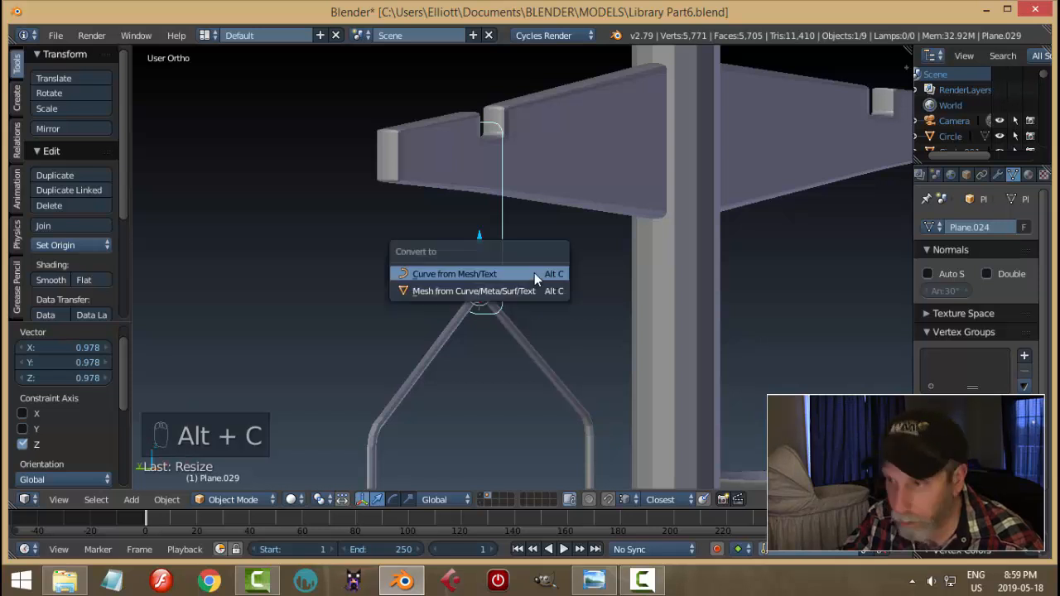
{"action": "left_click", "coordinate": [534, 273]}
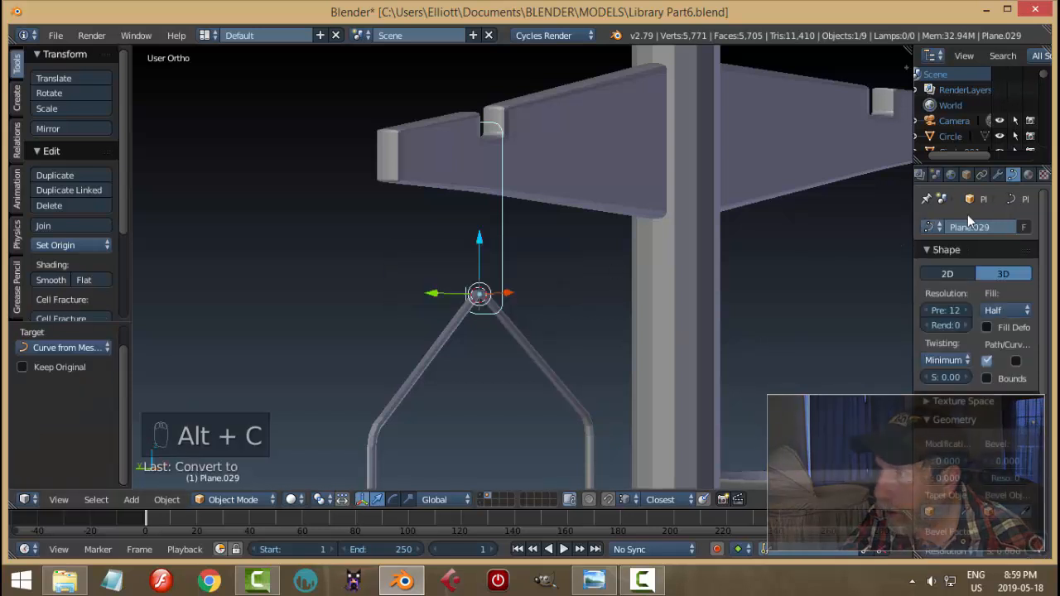
{"action": "left_click", "coordinate": [1006, 310]}
{"action": "left_click", "coordinate": [996, 294]}
{"action": "left_click_drag", "start_coordinate": [999, 461], "coordinate": [1027, 460]}
{"action": "left_click", "coordinate": [1026, 478]}
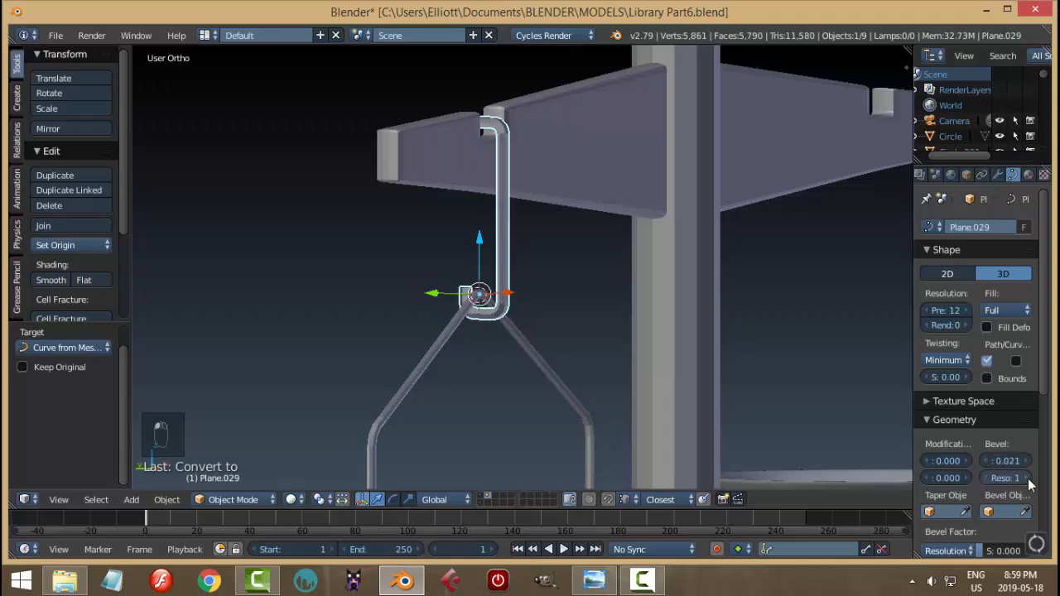
{"action": "left_click", "coordinate": [1026, 478]}
{"action": "key", "text": "a"}
{"action": "scroll", "coordinate": [624, 349], "scroll_direction": "down", "scroll_amount": 5}
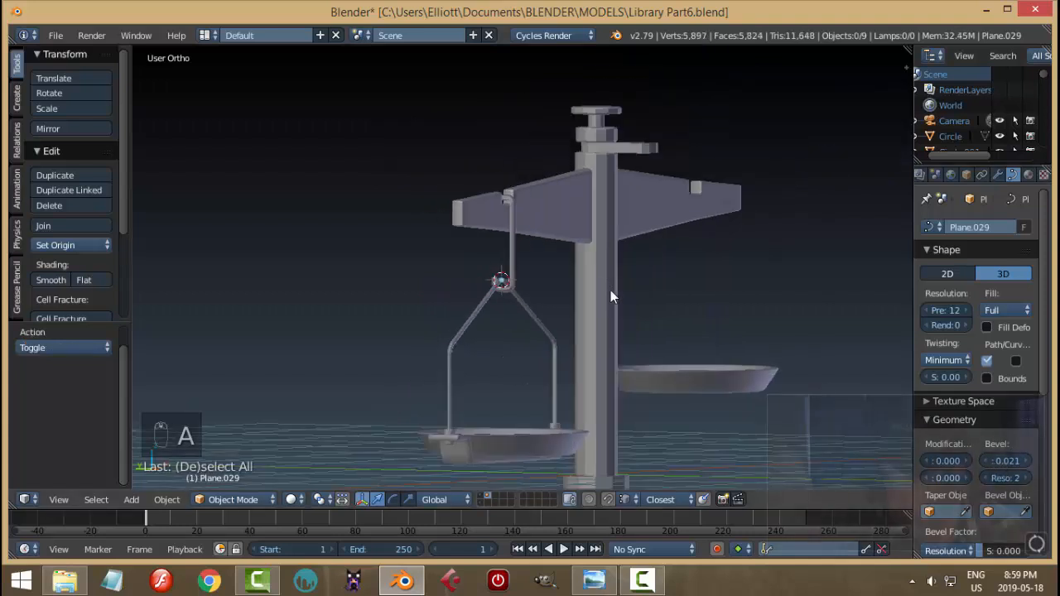
{"action": "scroll", "coordinate": [611, 289], "scroll_direction": "up", "scroll_amount": 3}
{"action": "middle_click_drag", "start_coordinate": [588, 309], "coordinate": [564, 297]}
Narrow the link by moving the control points of its two hook ends slightly along Y towards the upright
{"action": "right_click", "coordinate": [554, 261]}
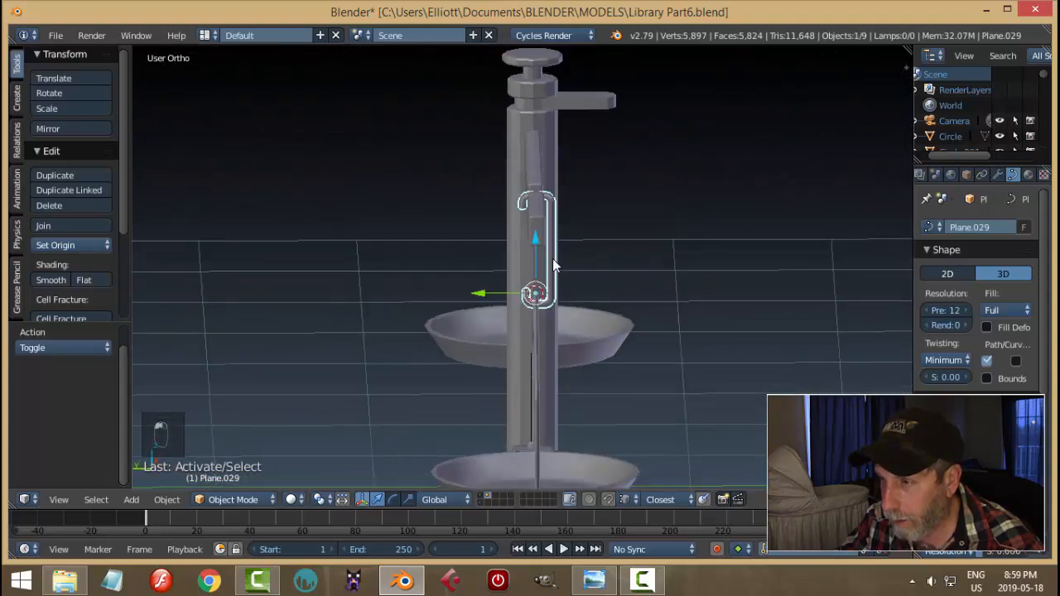
{"action": "key", "text": "Tab"}
{"action": "left_click", "coordinate": [708, 261]}
{"action": "scroll", "coordinate": [635, 268], "scroll_direction": "up", "scroll_amount": 3}
{"action": "scroll", "coordinate": [635, 267], "scroll_direction": "up", "scroll_amount": 2}
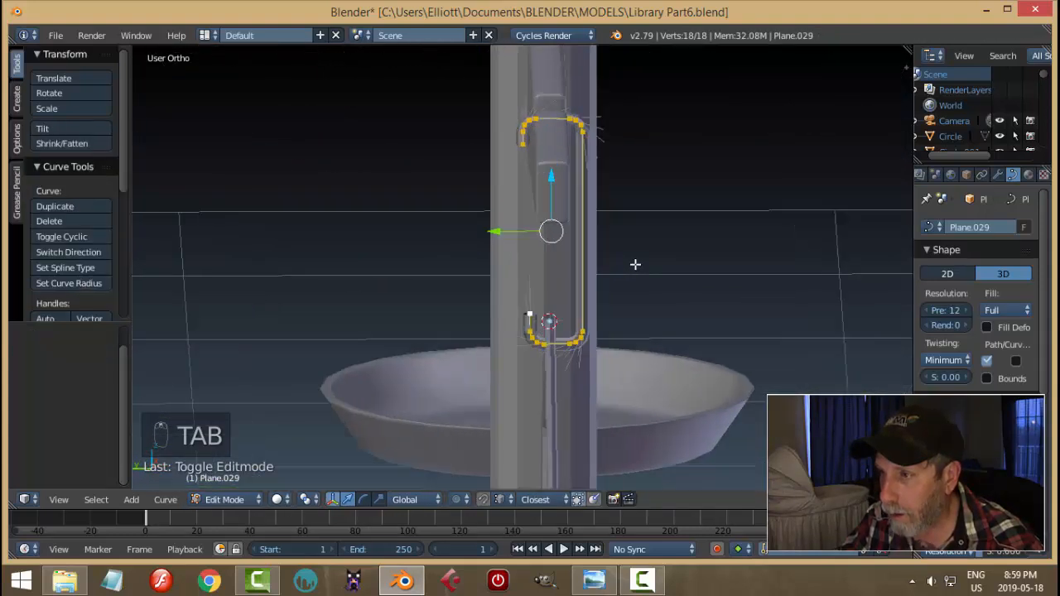
{"action": "key", "text": "a"}
{"action": "key", "text": "a"}
{"action": "key", "text": "b"}
{"action": "left_click_drag", "start_coordinate": [523, 111], "coordinate": [562, 373]}
{"action": "left_click_drag", "start_coordinate": [483, 227], "coordinate": [483, 234]}
Shift all of the link's control points along Y to center it on the beam, then leave edit mode in solid shading
{"action": "key", "text": "a"}
{"action": "key", "text": "a"}
{"action": "key", "text": "a"}
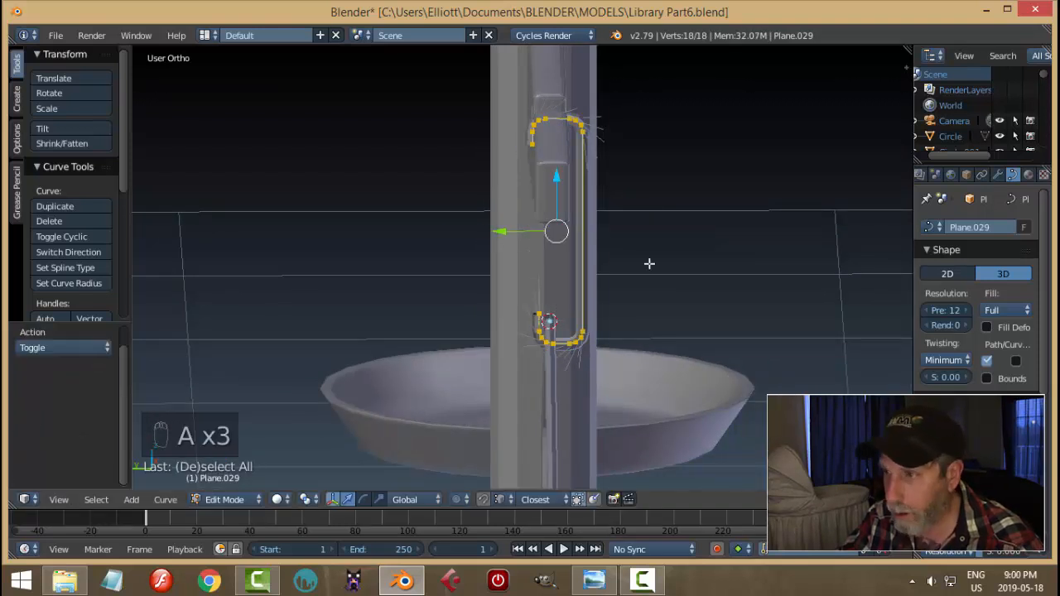
{"action": "key", "text": "ctrl+KP_3"}
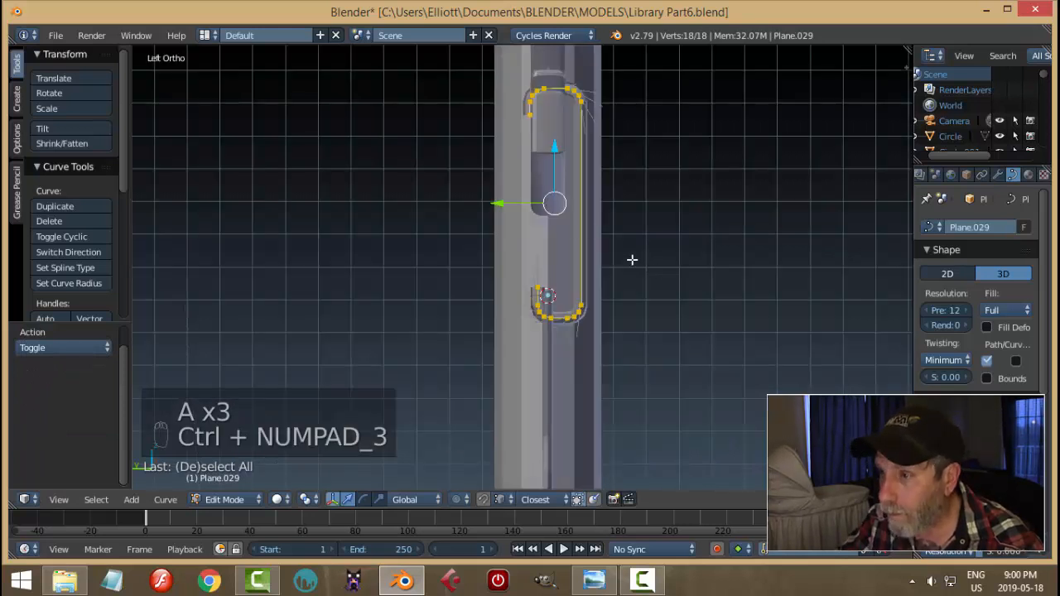
{"action": "left_click_drag", "start_coordinate": [525, 205], "coordinate": [501, 203]}
{"action": "key", "text": "a"}
{"action": "key", "text": "z"}
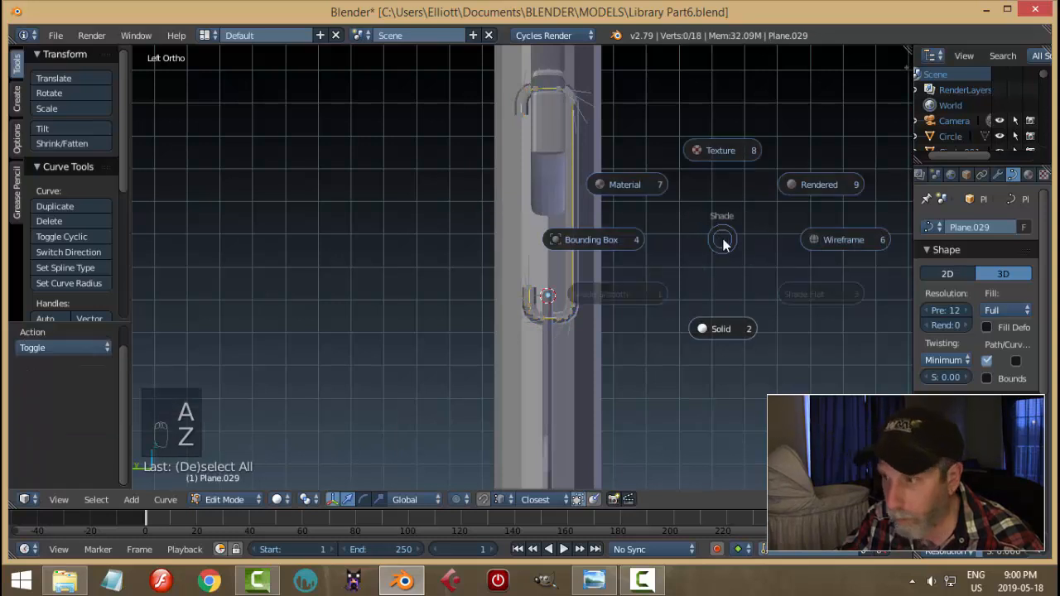
{"action": "left_click", "coordinate": [717, 321]}
{"action": "key", "text": "Tab"}
{"action": "left_click", "coordinate": [644, 278]}
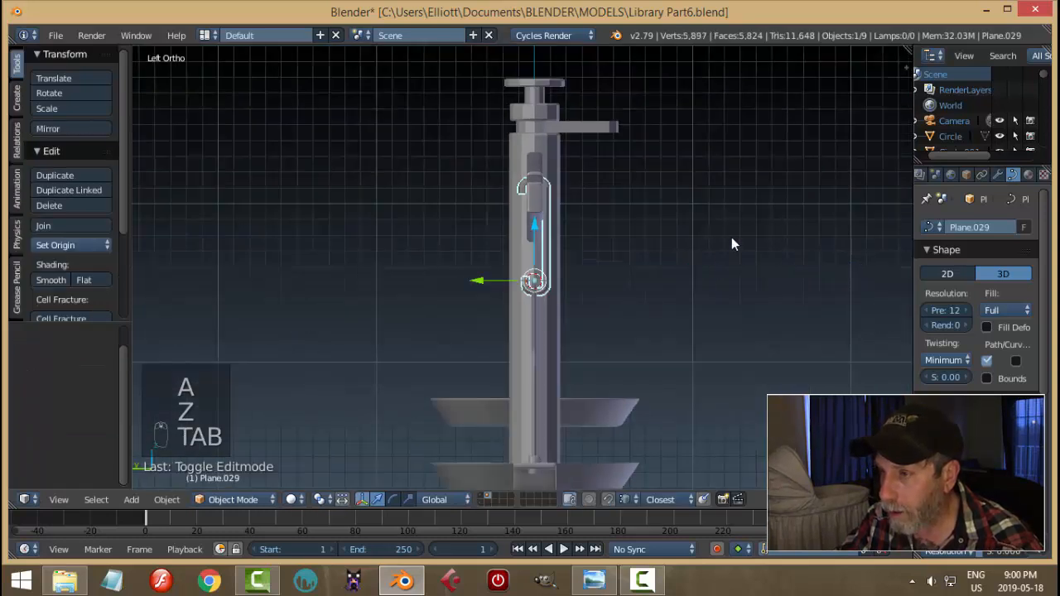
Examine how the link hangs between the beam's left notch and the pan's hanger, from several angles and the front
{"action": "middle_click_drag", "start_coordinate": [732, 241], "coordinate": [542, 275]}
{"action": "key", "text": "a"}
{"action": "key", "text": "a"}
{"action": "scroll", "coordinate": [538, 248], "scroll_direction": "up", "scroll_amount": 3}
{"action": "scroll", "coordinate": [538, 241], "scroll_direction": "down", "scroll_amount": 2}
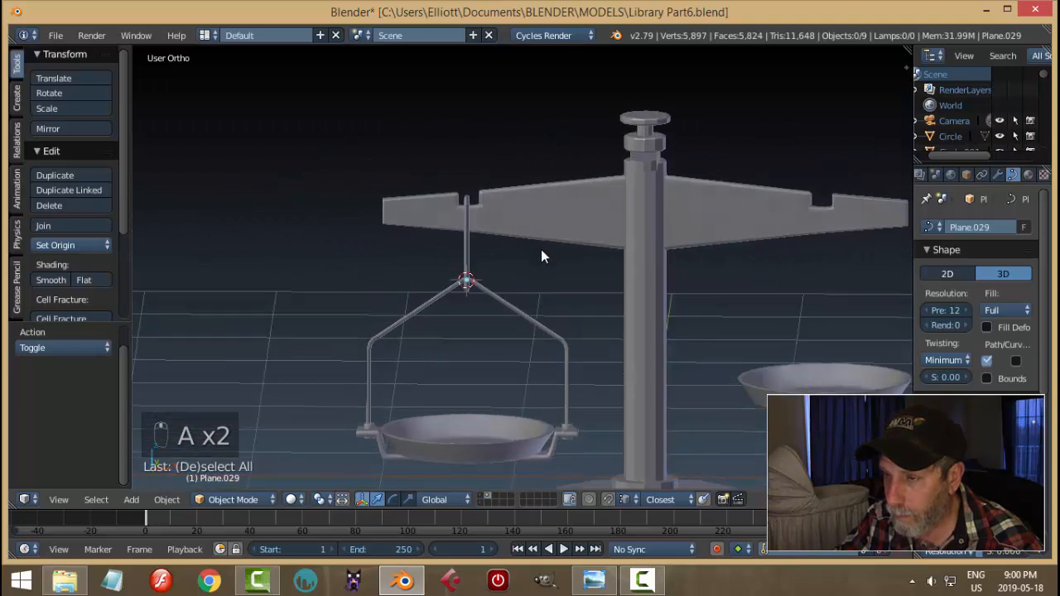
{"action": "scroll", "coordinate": [541, 248], "scroll_direction": "down", "scroll_amount": 2}
{"action": "middle_click_drag", "start_coordinate": [541, 247], "coordinate": [561, 274]}
{"action": "scroll", "coordinate": [559, 275], "scroll_direction": "up", "scroll_amount": 3}
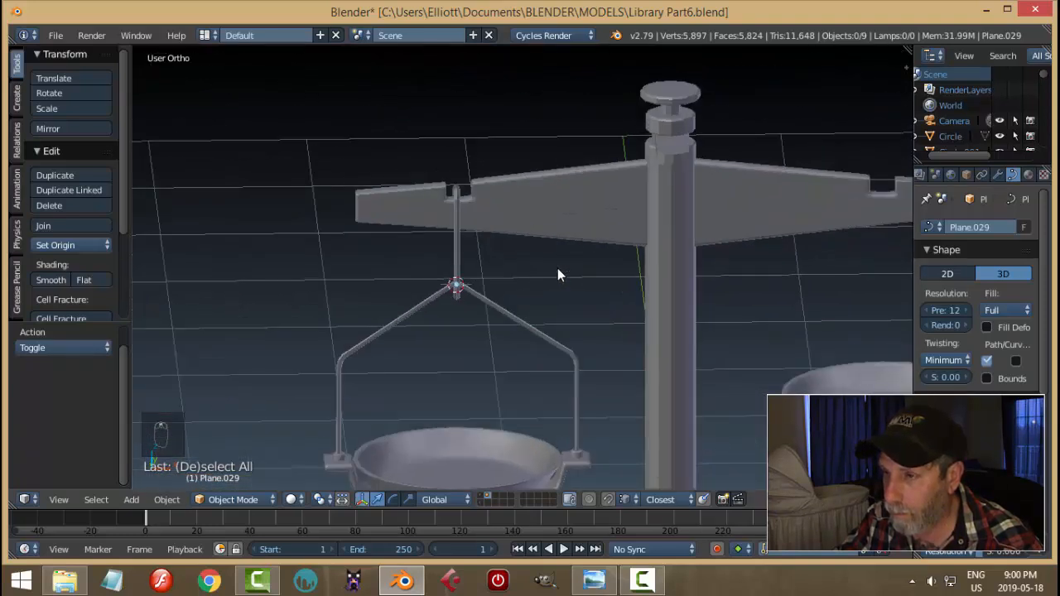
{"action": "scroll", "coordinate": [557, 269], "scroll_direction": "down", "scroll_amount": 3}
{"action": "middle_click_drag", "start_coordinate": [563, 238], "coordinate": [544, 269]}
{"action": "right_click", "coordinate": [490, 260]}
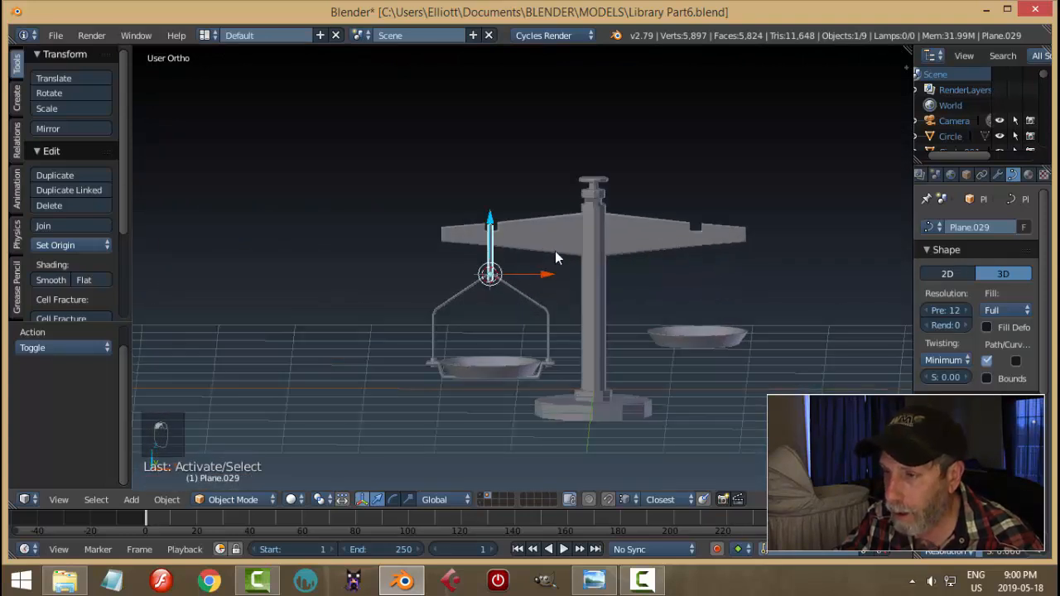
{"action": "key", "text": "ctrl+KP_3"}
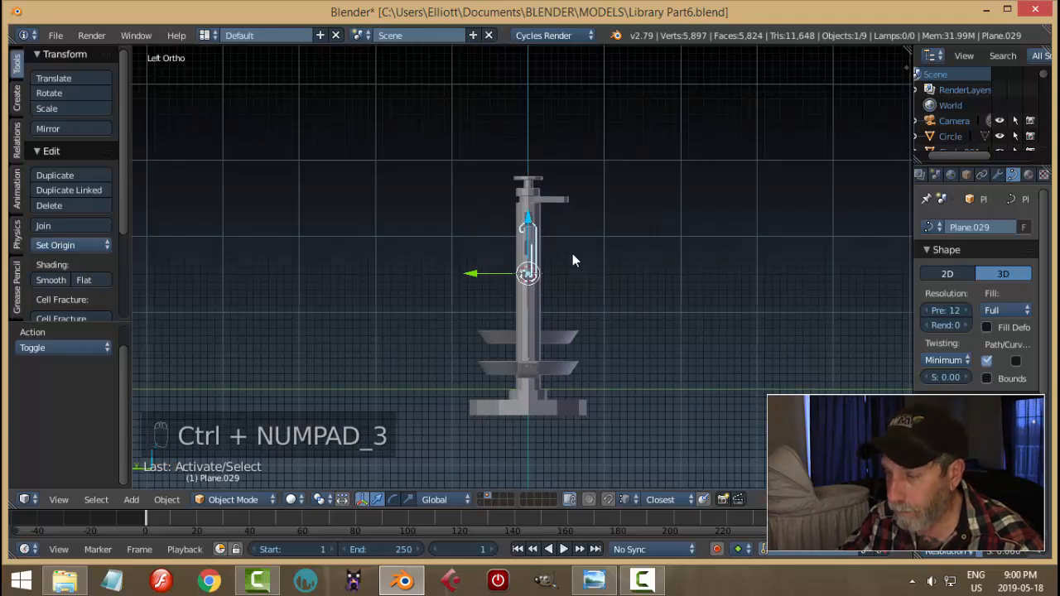
{"action": "key", "text": "KP_1"}
{"action": "scroll", "coordinate": [579, 278], "scroll_direction": "up", "scroll_amount": 2}
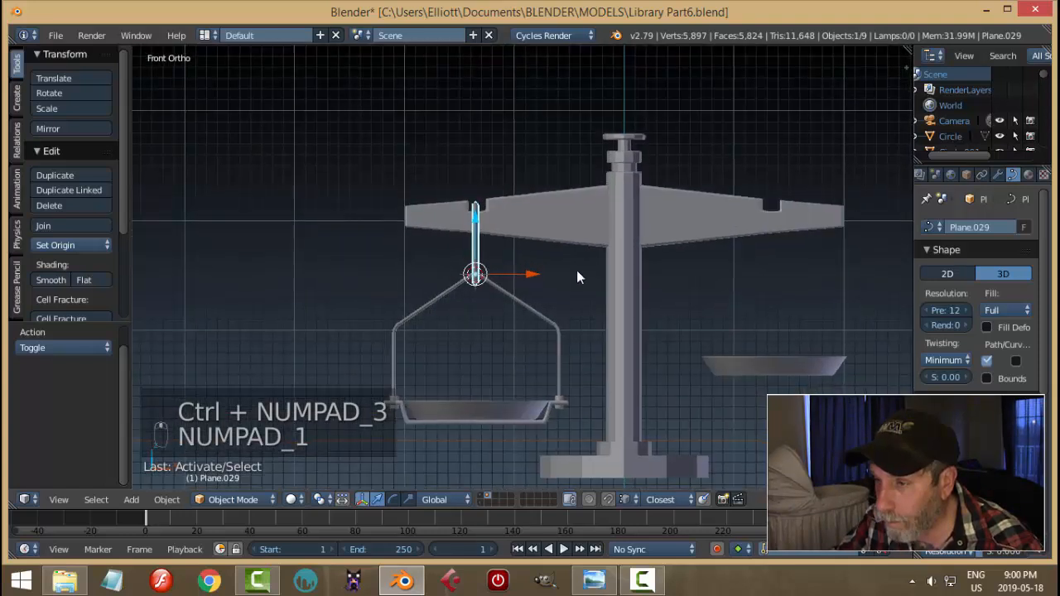
{"action": "key", "text": "a"}
{"action": "key", "text": "a"}
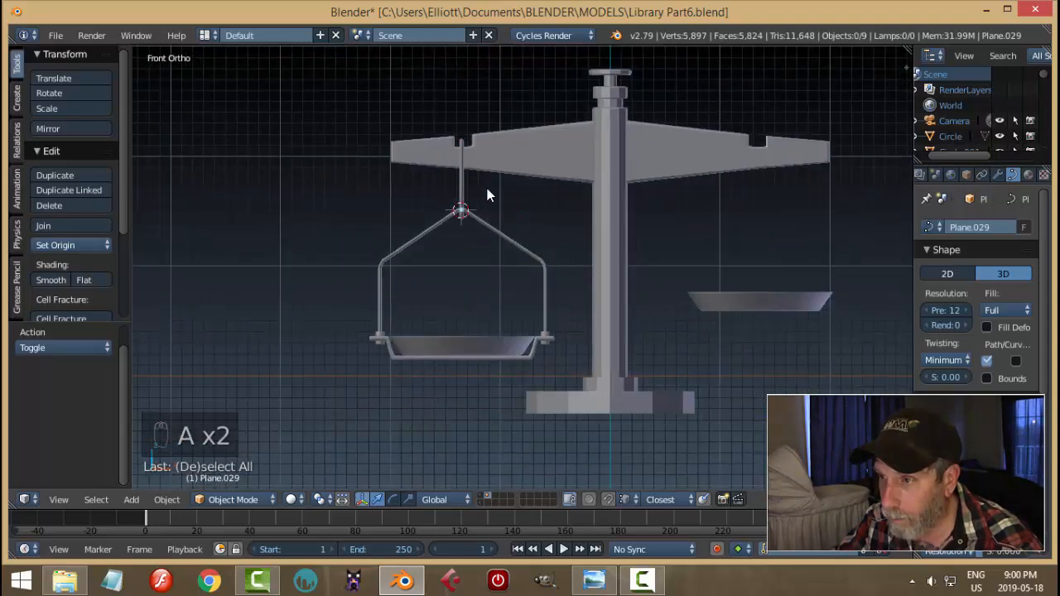
{"action": "right_click", "coordinate": [461, 177]}
{"action": "right_click", "coordinate": [511, 243], "text": "shift"}
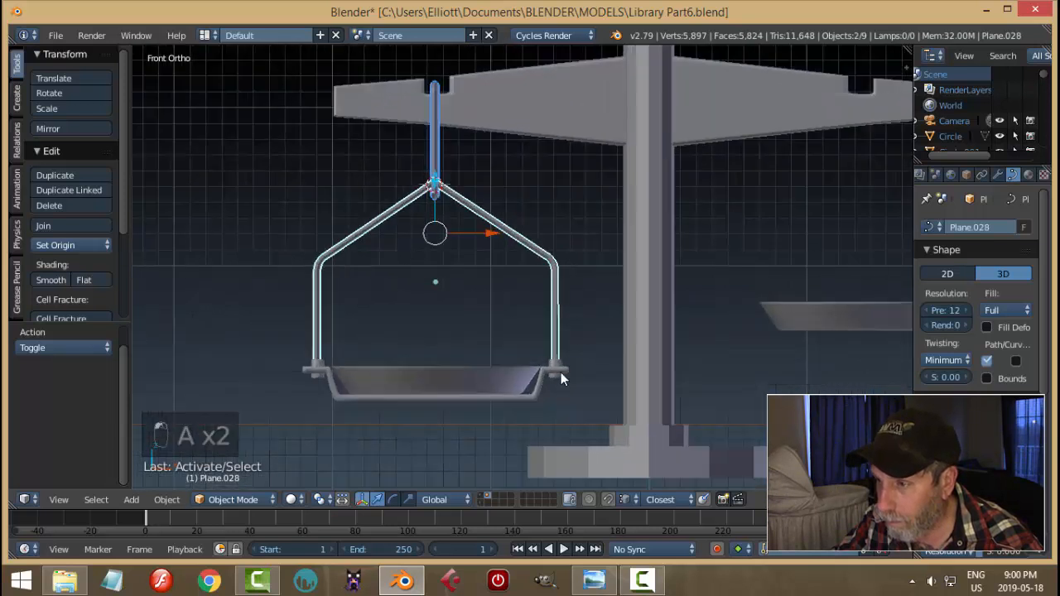
{"action": "scroll", "coordinate": [571, 369], "scroll_direction": "up", "scroll_amount": 2}
{"action": "right_click", "coordinate": [556, 364], "text": "shift"}
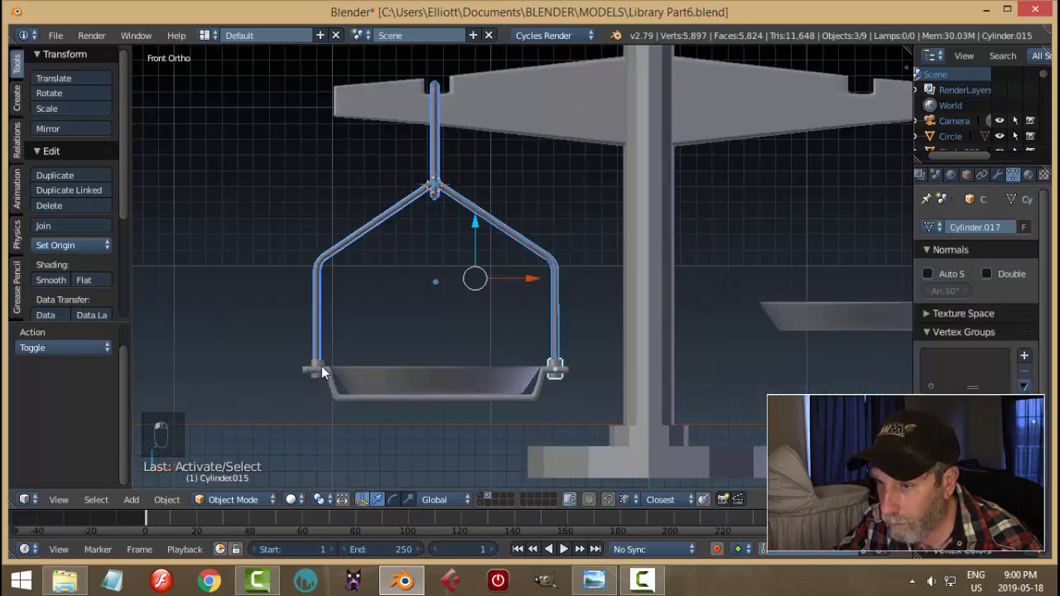
Delete the separate pan on the beam's right side
{"action": "right_click", "coordinate": [830, 329]}
{"action": "key", "text": "x"}
{"action": "left_click", "coordinate": [825, 330]}
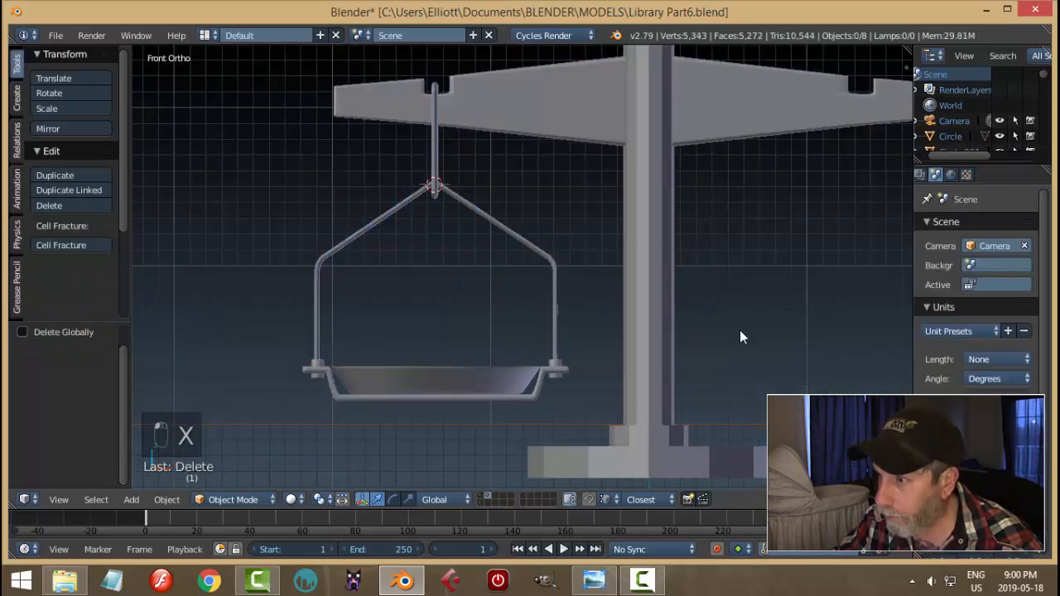
Duplicate the left pan with its end fittings, hanger and link, and move the copy 2.697 along X onto the beam's right notch
{"action": "right_click", "coordinate": [505, 389]}
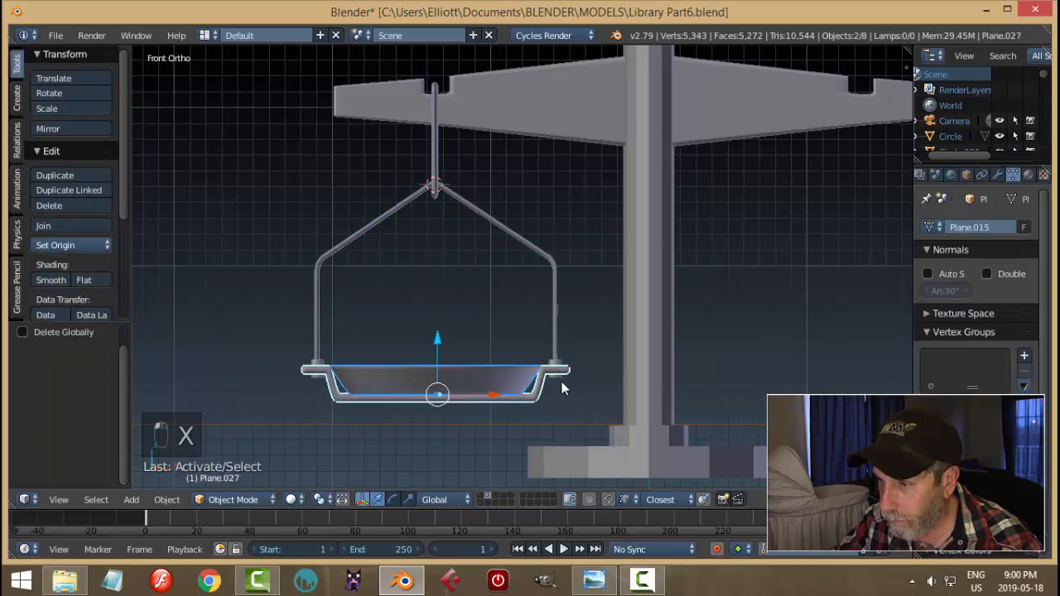
{"action": "right_click", "coordinate": [562, 386], "text": "shift"}
{"action": "right_click", "coordinate": [320, 373], "text": "shift"}
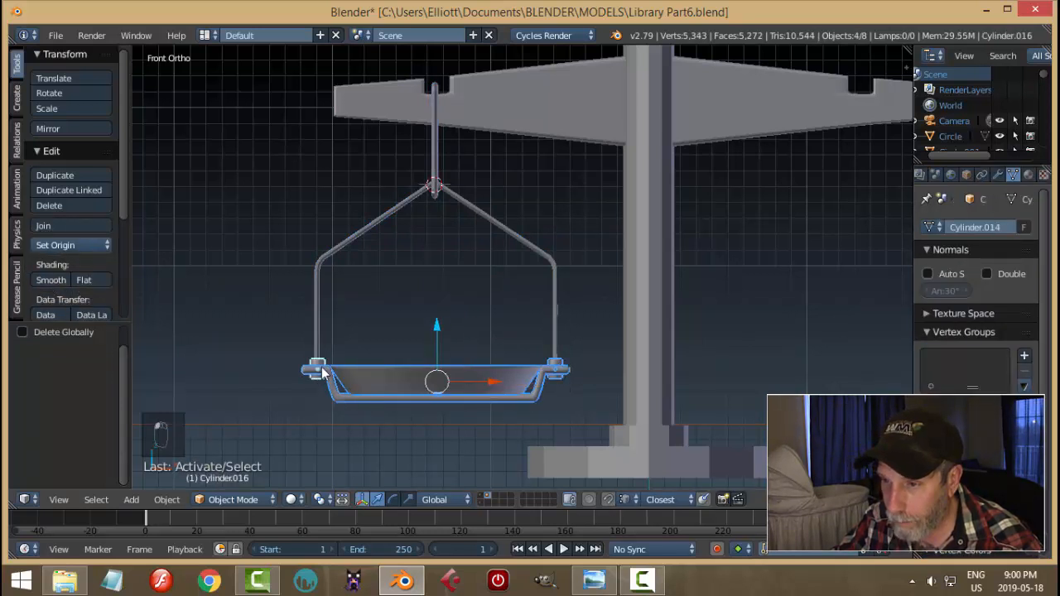
{"action": "right_click", "coordinate": [321, 312], "text": "shift"}
{"action": "right_click", "coordinate": [436, 164], "text": "shift"}
{"action": "scroll", "coordinate": [525, 262], "scroll_direction": "down", "scroll_amount": 3}
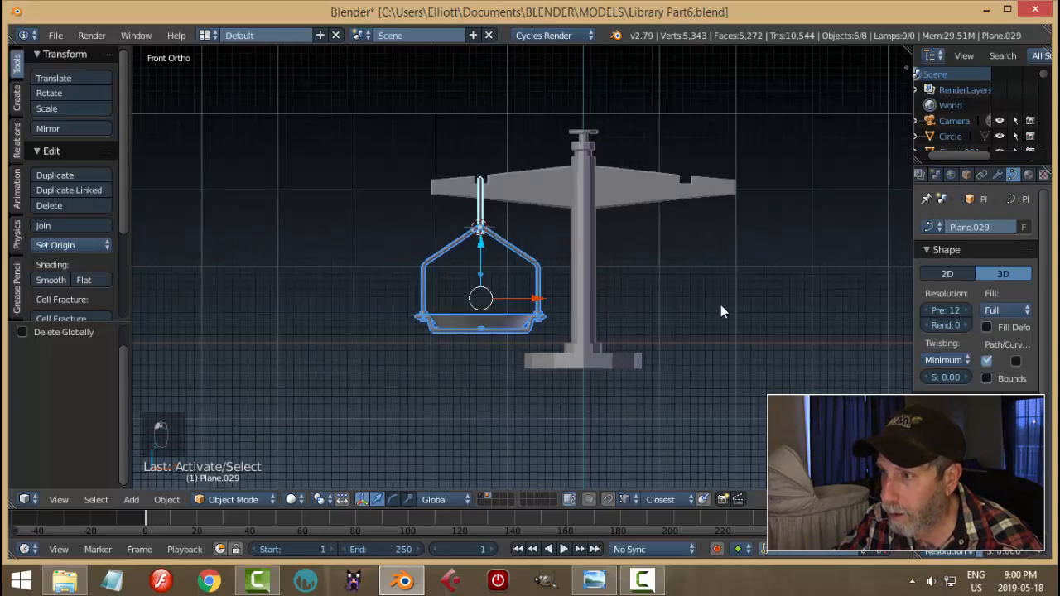
{"action": "key", "text": "shift+d"}
{"action": "right_click", "coordinate": [489, 306]}
{"action": "key", "text": "g"}
{"action": "key", "text": "x"}
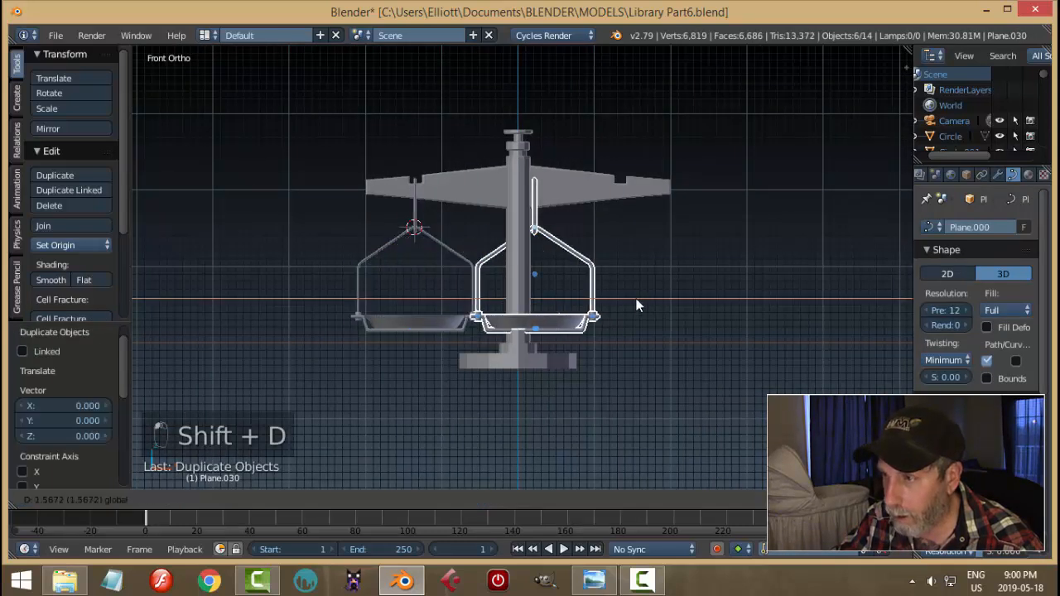
{"action": "left_click", "coordinate": [687, 309]}
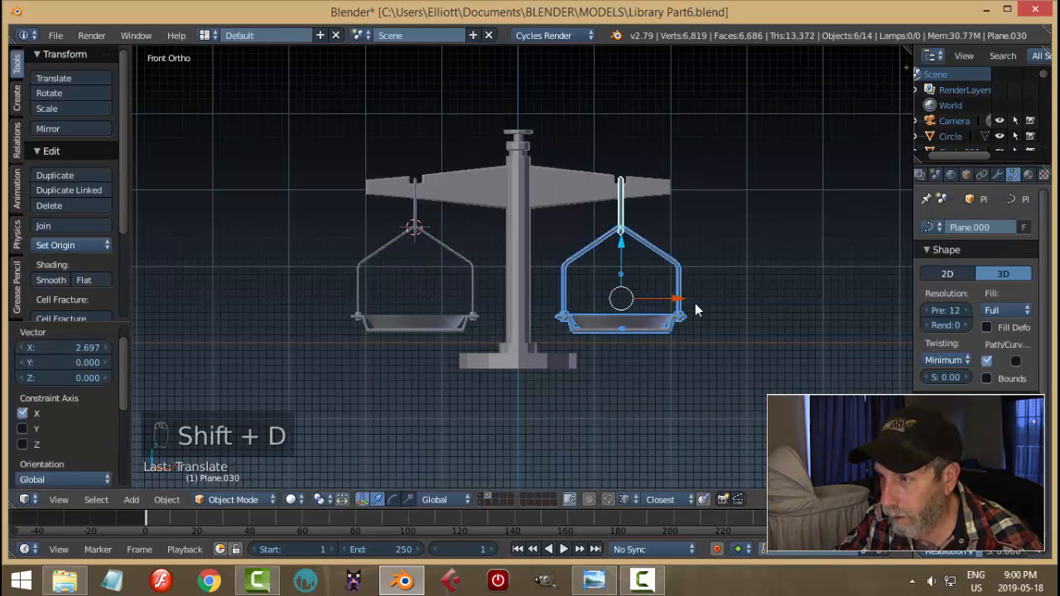
{"action": "key", "text": "a"}
{"action": "mouse_move", "coordinate": [740, 262]}
{"action": "middle_mouse_down"}
{"action": "mouse_move", "coordinate": [600, 317]}
{"action": "mouse_move", "coordinate": [734, 243]}
{"action": "mouse_move", "coordinate": [735, 280]}
{"action": "middle_mouse_up"}
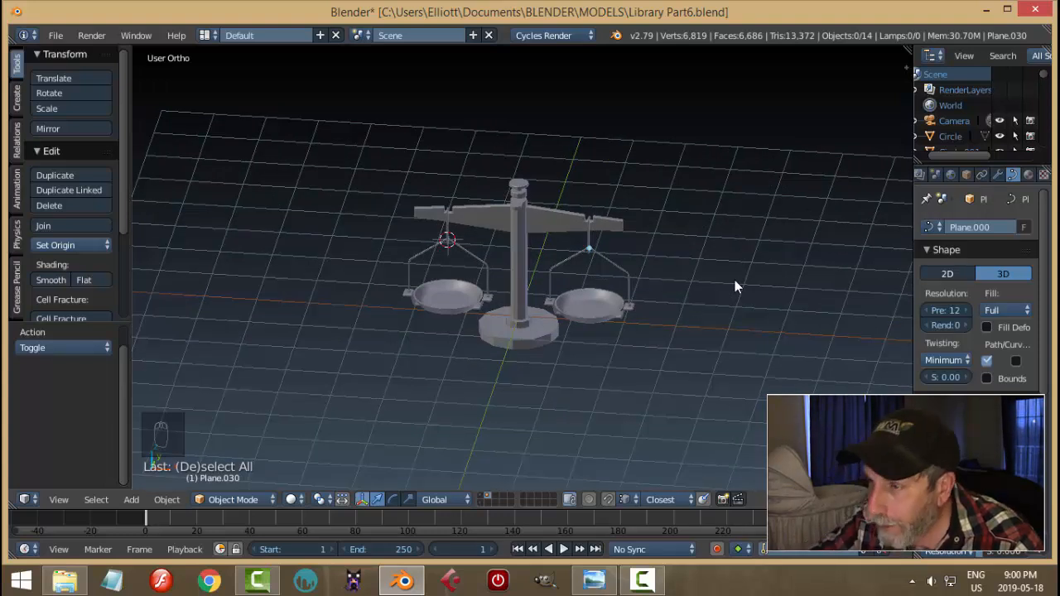
Snap the 3D cursor to a vertex on the lower front edge of the bracket near the upright's top, then leave edit mode
{"action": "scroll", "coordinate": [539, 251], "scroll_direction": "up", "scroll_amount": 2}
{"action": "middle_click_drag", "start_coordinate": [539, 251], "coordinate": [549, 272]}
{"action": "right_click", "coordinate": [502, 184]}
{"action": "key", "text": "Tab"}
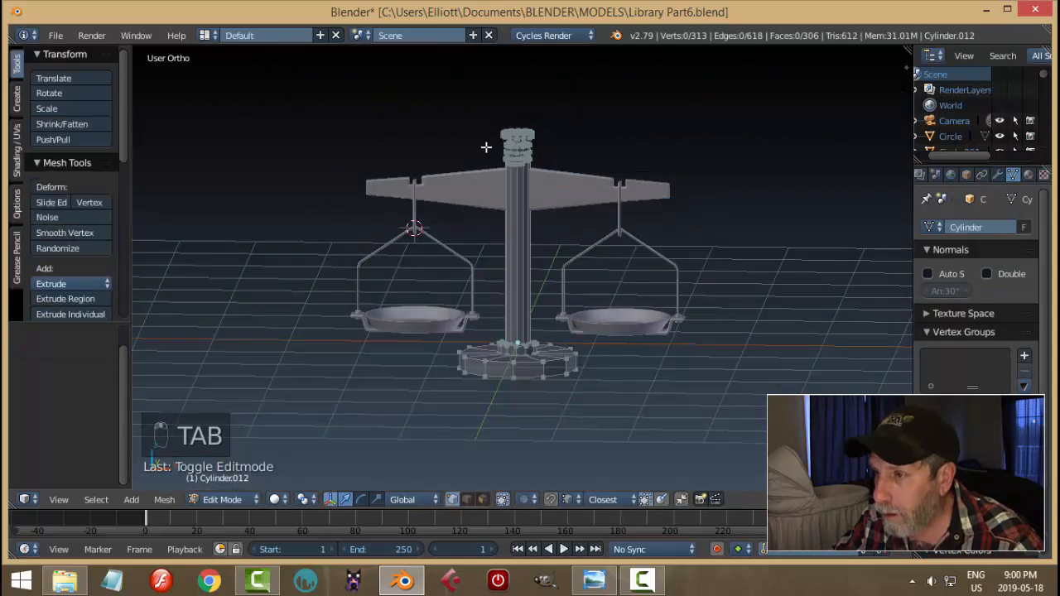
{"action": "middle_click_drag", "start_coordinate": [503, 190], "coordinate": [539, 398], "text": "shift"}
{"action": "scroll", "coordinate": [539, 376], "scroll_direction": "up", "scroll_amount": 6}
{"action": "middle_click_drag", "start_coordinate": [539, 352], "coordinate": [520, 248], "text": "shift"}
{"action": "right_click", "coordinate": [494, 309]}
{"action": "middle_click_drag", "start_coordinate": [555, 341], "coordinate": [556, 332]}
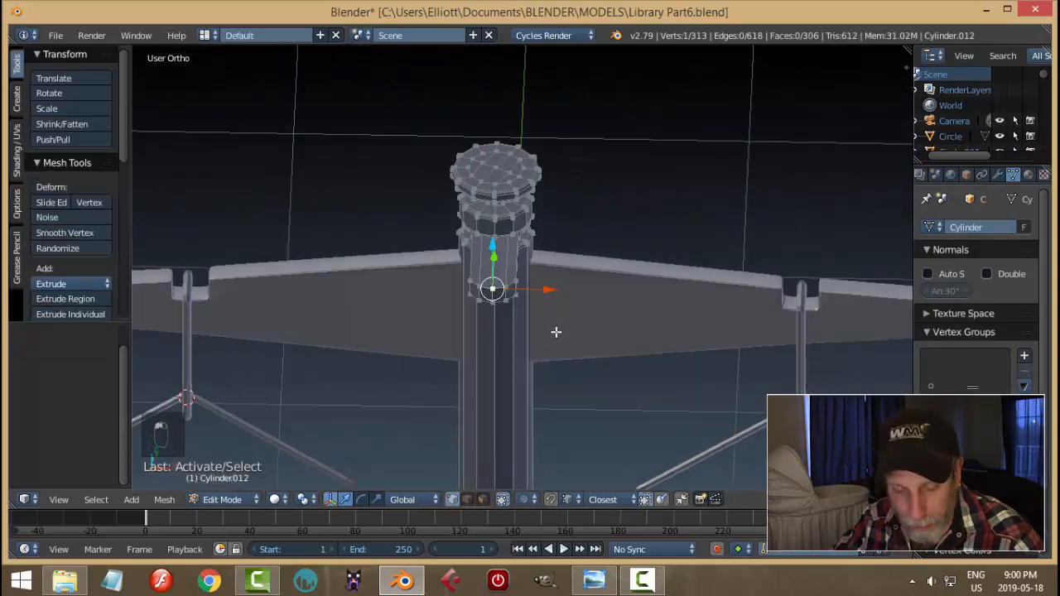
{"action": "key", "text": "shift+s"}
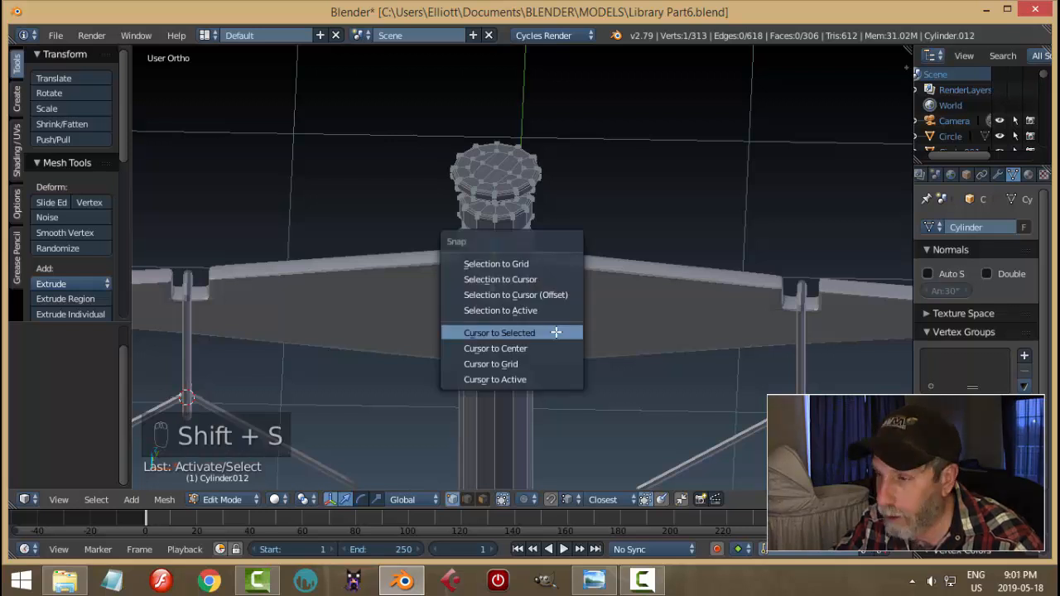
{"action": "left_click", "coordinate": [570, 332]}
{"action": "key", "text": "a"}
{"action": "key", "text": "Tab"}
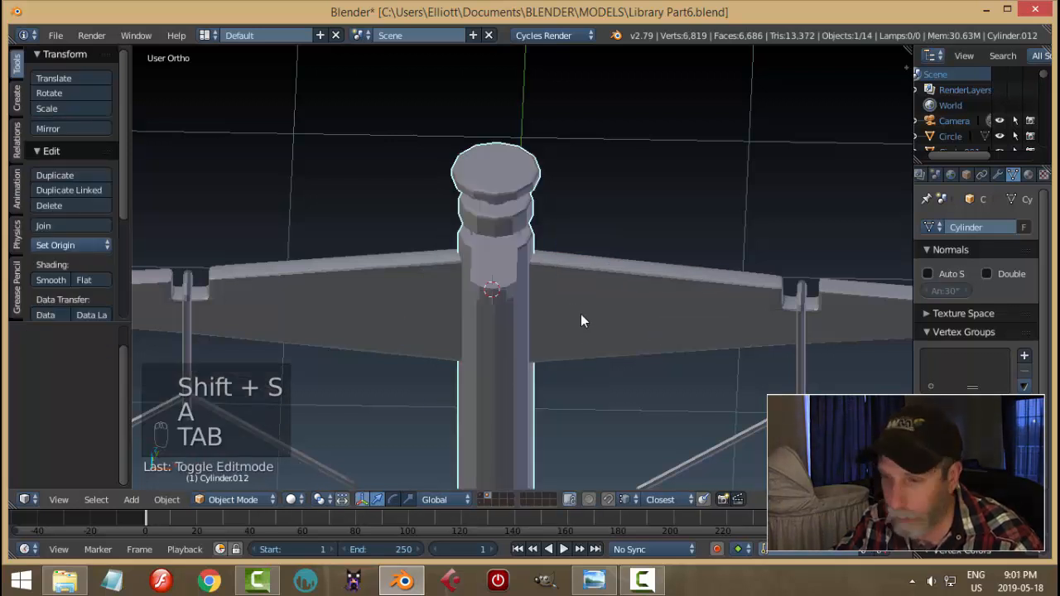
Add an uncapped 12-vertex cylinder with radius 1 and depth 2 at the 3D cursor
{"action": "key", "text": "shift+a"}
{"action": "mouse_move", "coordinate": [581, 314]}
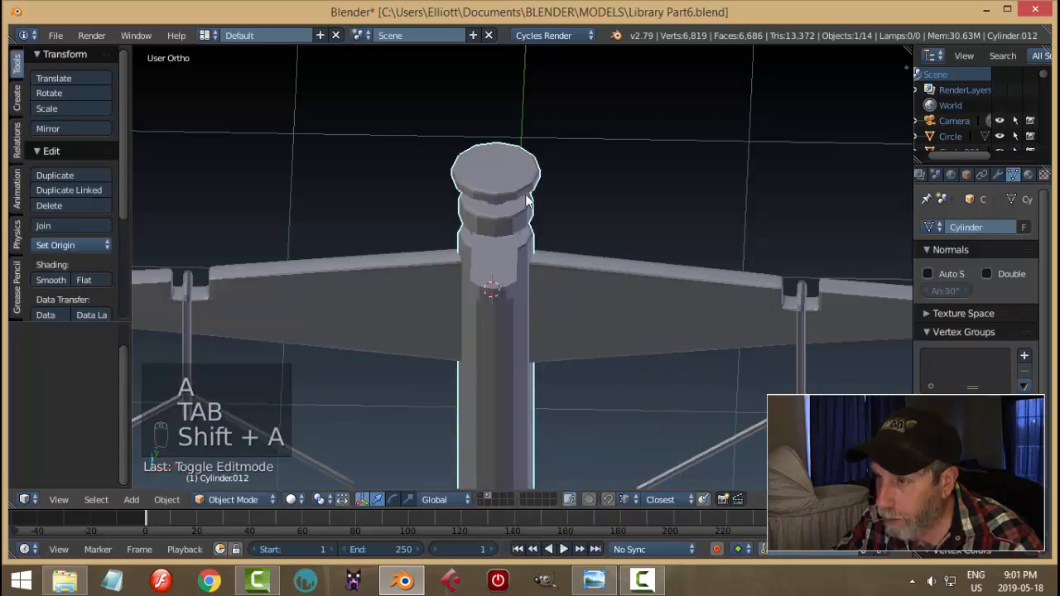
{"action": "key", "text": "shift+a"}
{"action": "mouse_move", "coordinate": [532, 335]}
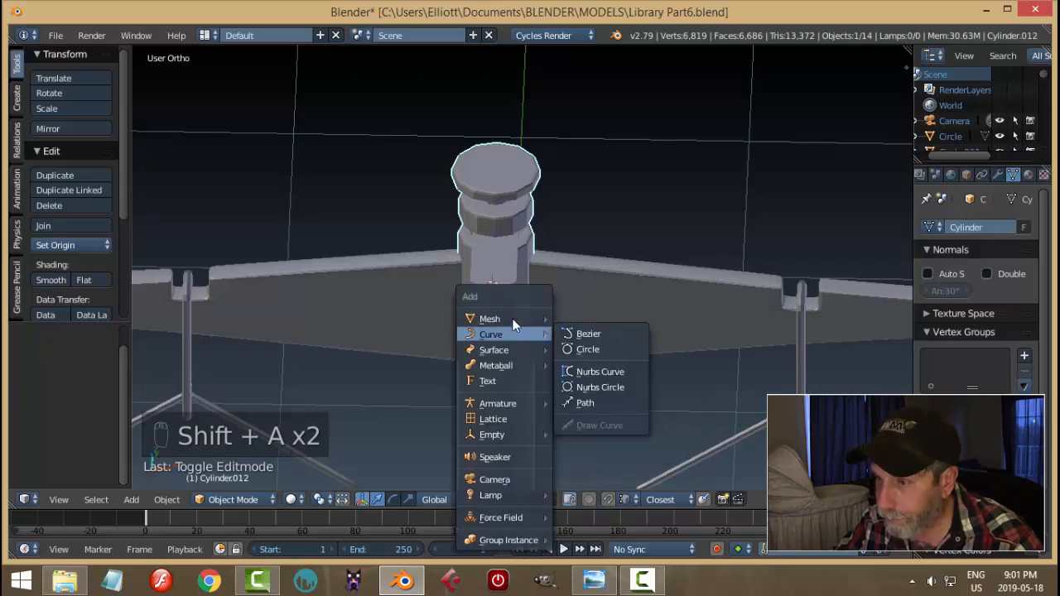
{"action": "left_click", "coordinate": [594, 396]}
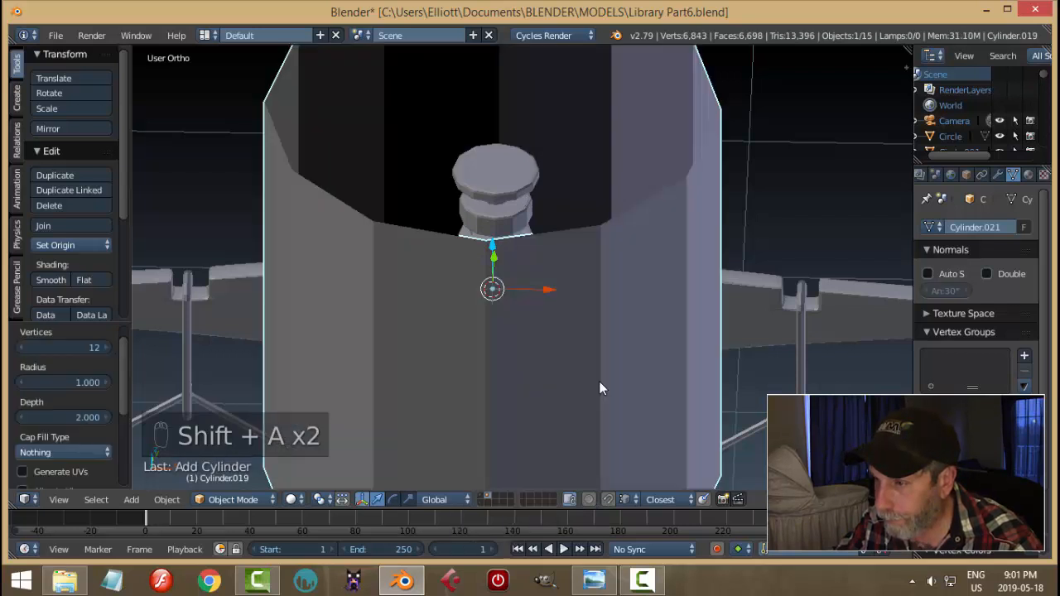
{"action": "scroll", "coordinate": [599, 382], "scroll_direction": "down", "scroll_amount": 4}
In edit mode, scale the new cylinder's mesh down to about 0.046 and move it 0.098 along Y
{"action": "key", "text": "Tab"}
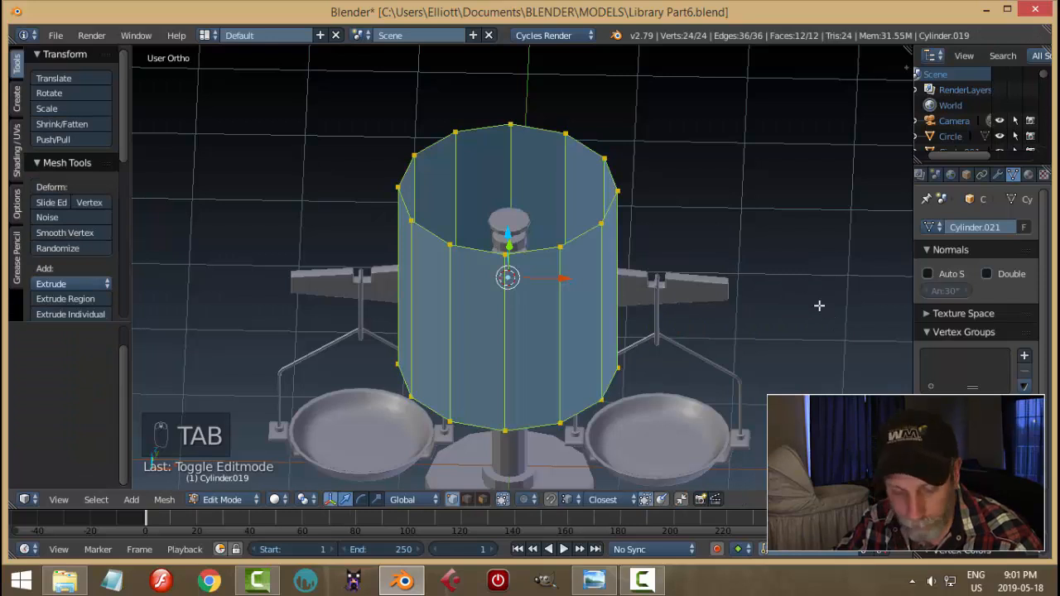
{"action": "key", "text": "s"}
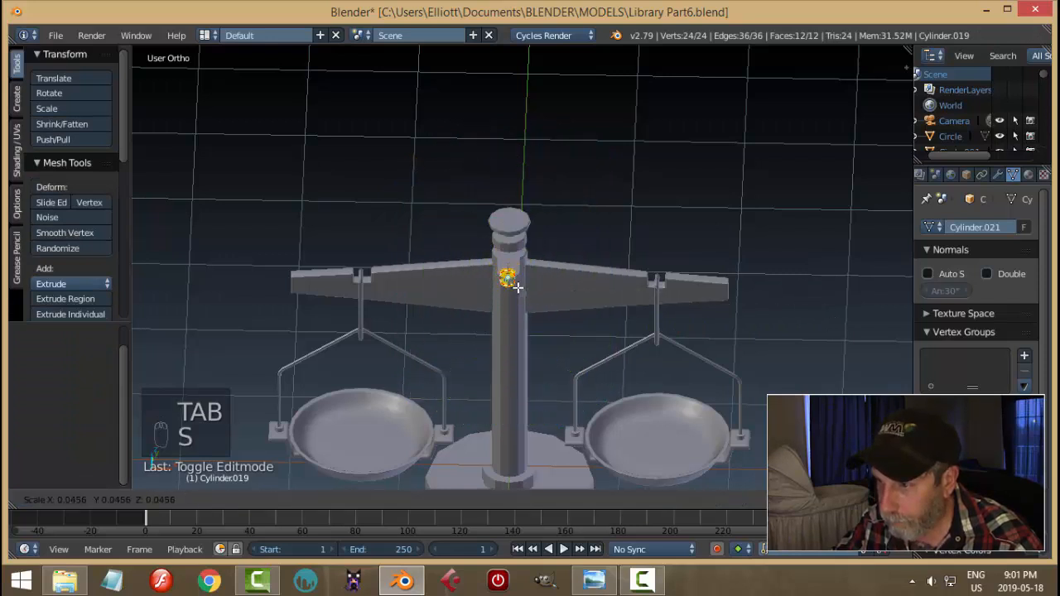
{"action": "left_click", "coordinate": [517, 287]}
{"action": "middle_click_drag", "start_coordinate": [504, 312], "coordinate": [607, 242]}
{"action": "left_click", "coordinate": [509, 236]}
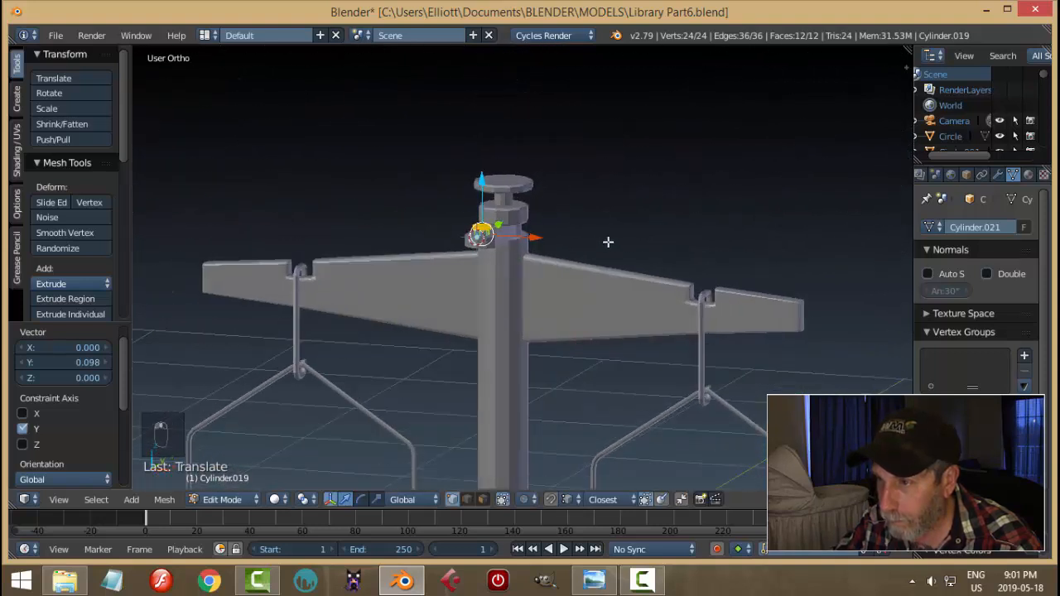
Lower the small cylinder's mesh along Z by about 0.015 and then 0.124, to just below the upright's top bracket
{"action": "key", "text": "g"}
{"action": "key", "text": "z"}
{"action": "left_click", "coordinate": [484, 185]}
{"action": "middle_click_drag", "start_coordinate": [497, 207], "coordinate": [526, 289]}
{"action": "scroll", "coordinate": [549, 327], "scroll_direction": "up", "scroll_amount": 4}
{"action": "middle_click_drag", "start_coordinate": [493, 238], "coordinate": [495, 278]}
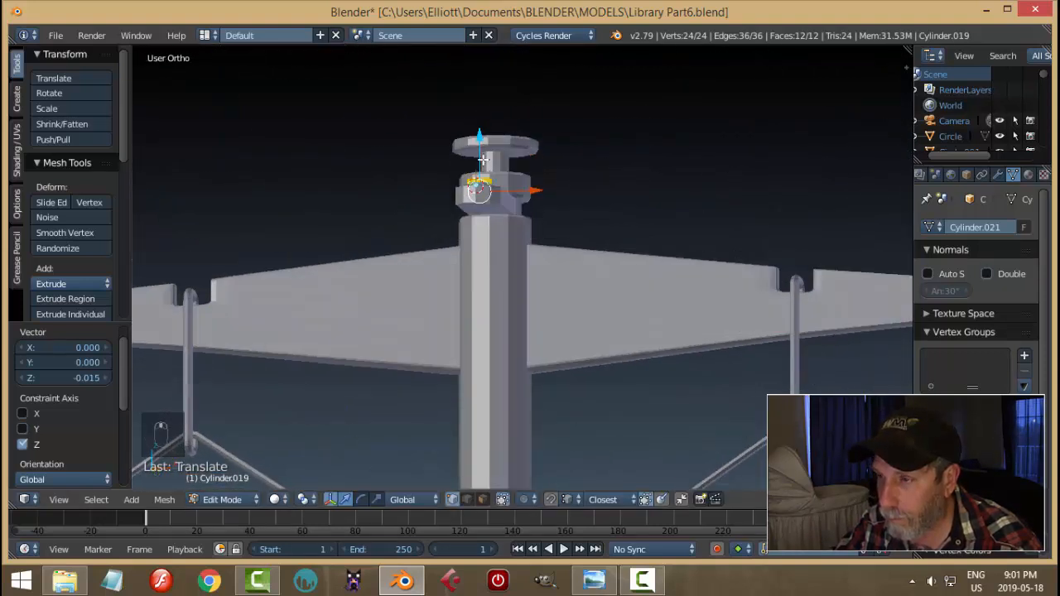
{"action": "key", "text": "g"}
{"action": "key", "text": "z"}
{"action": "left_click", "coordinate": [530, 244]}
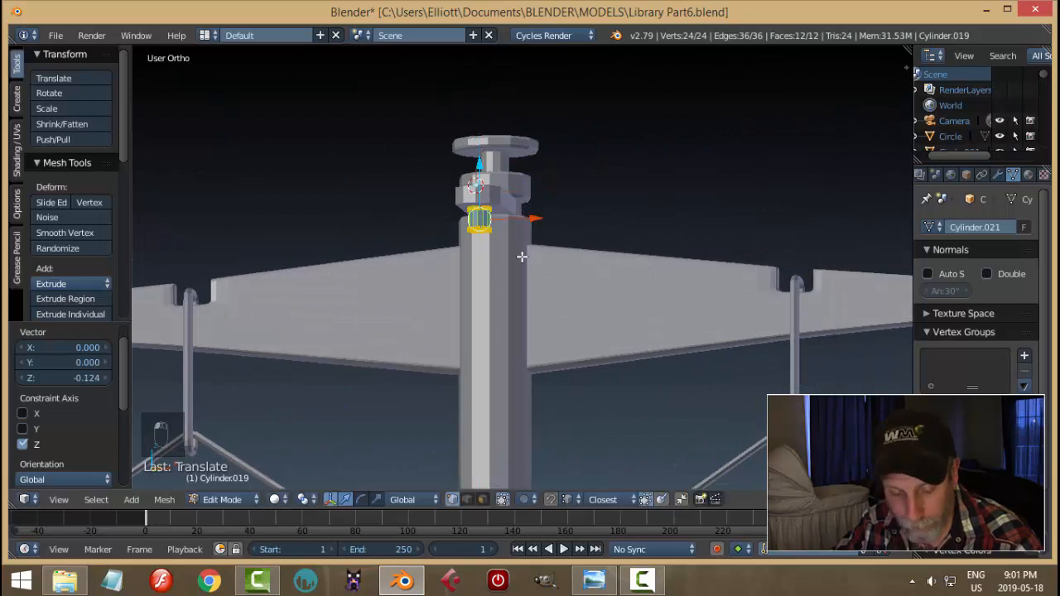
Stretch the small cylinder about 2.35 times along Z and raise it 0.052 into the bracket
{"action": "key", "text": "s"}
{"action": "key", "text": "z"}
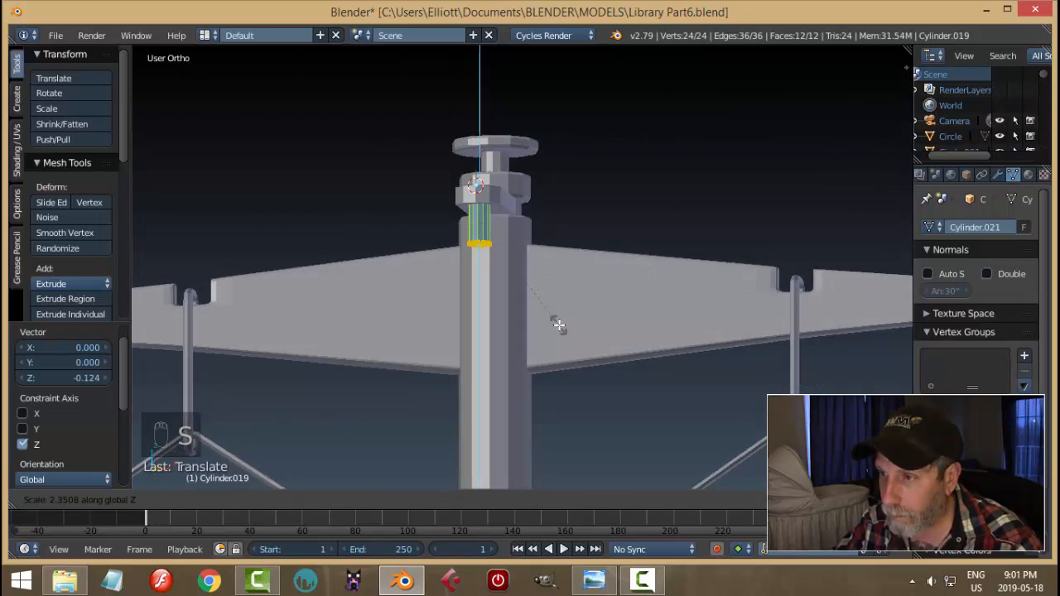
{"action": "left_click", "coordinate": [559, 326]}
{"action": "left_click_drag", "start_coordinate": [484, 169], "coordinate": [481, 153]}
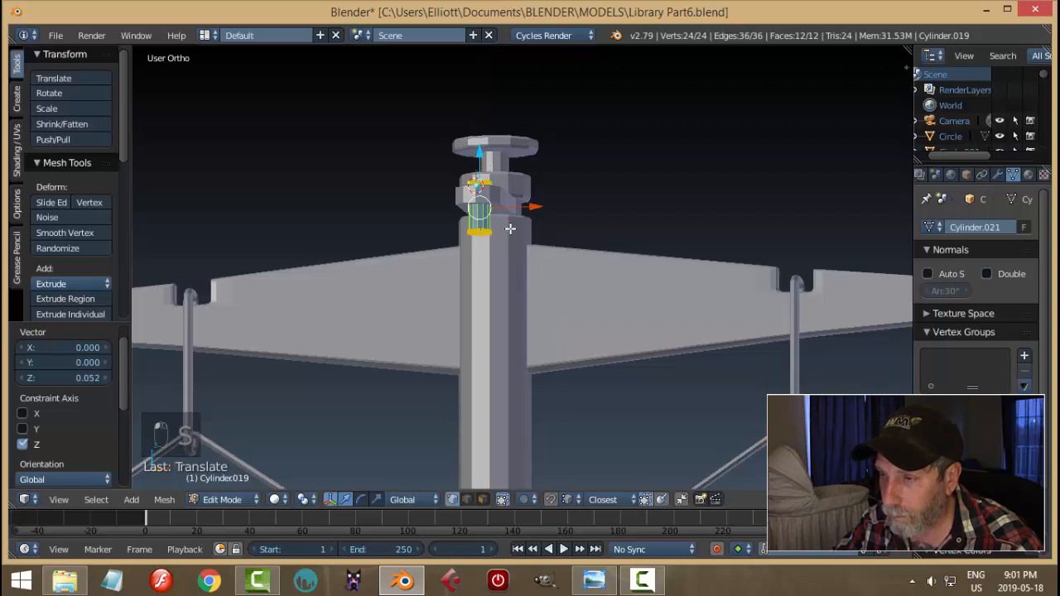
Move the cylinder's bottom edge loop 2.078 down along Z to form a long pointer in front of the upright
{"action": "key", "text": "a"}
{"action": "scroll", "coordinate": [509, 246], "scroll_direction": "up", "scroll_amount": 2}
{"action": "right_click", "coordinate": [464, 215], "text": "alt"}
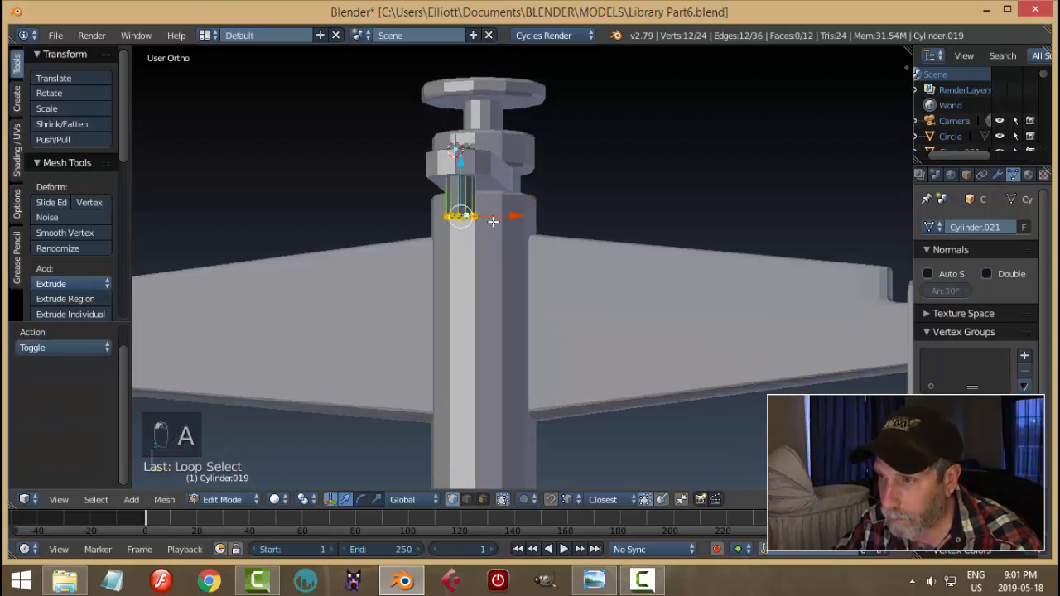
{"action": "scroll", "coordinate": [519, 235], "scroll_direction": "down", "scroll_amount": 3}
{"action": "scroll", "coordinate": [519, 235], "scroll_direction": "down", "scroll_amount": 4}
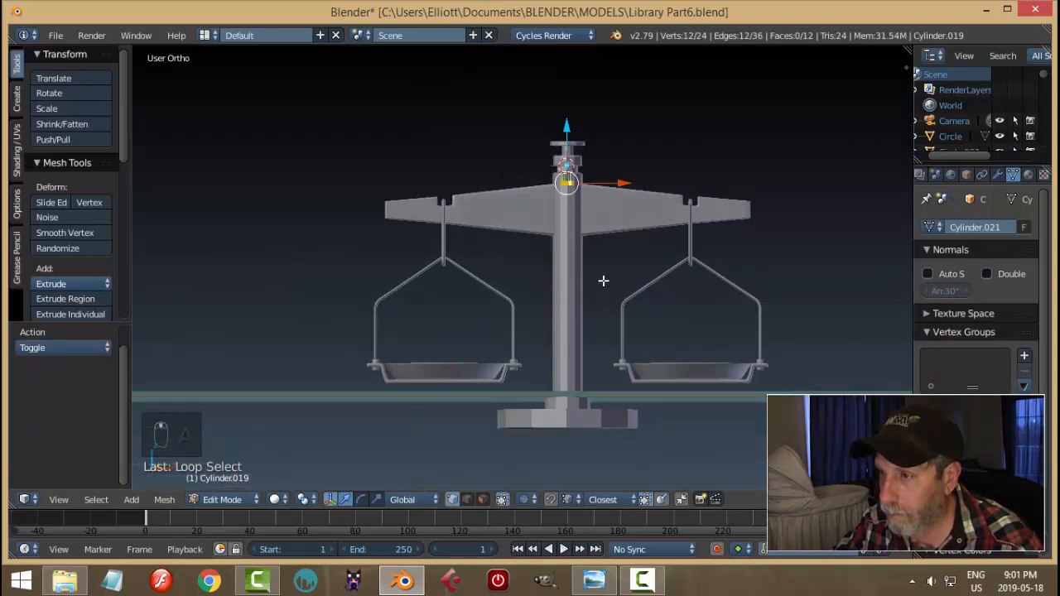
{"action": "left_click_drag", "start_coordinate": [568, 126], "coordinate": [585, 260]}
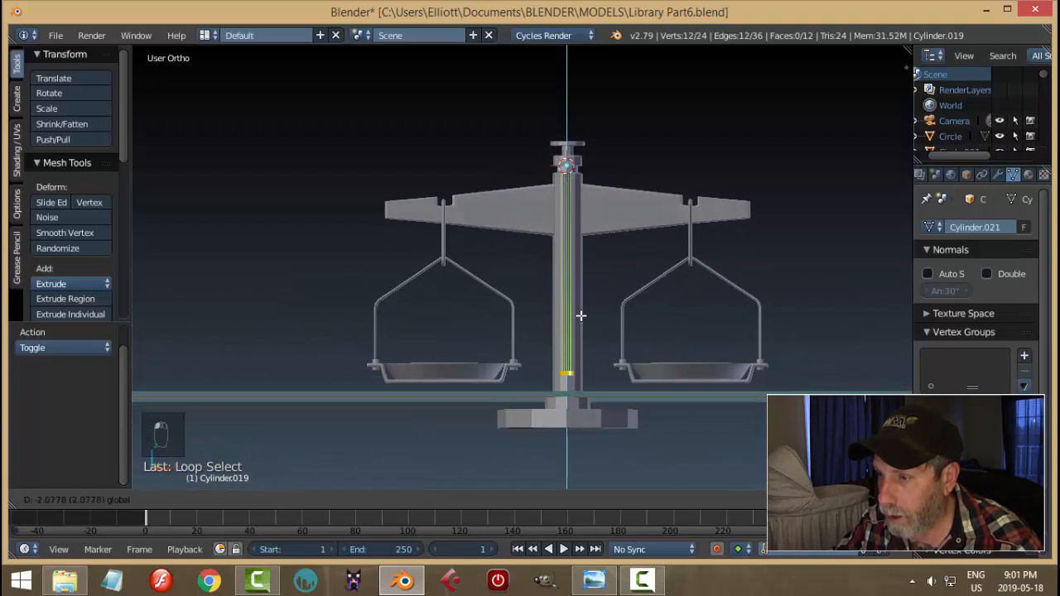
{"action": "left_click_drag", "start_coordinate": [581, 316], "coordinate": [581, 315]}
Taper the pointer by scaling its bottom edge loop to 0.371
{"action": "middle_click_drag", "start_coordinate": [581, 315], "coordinate": [693, 319]}
{"action": "key", "text": "s"}
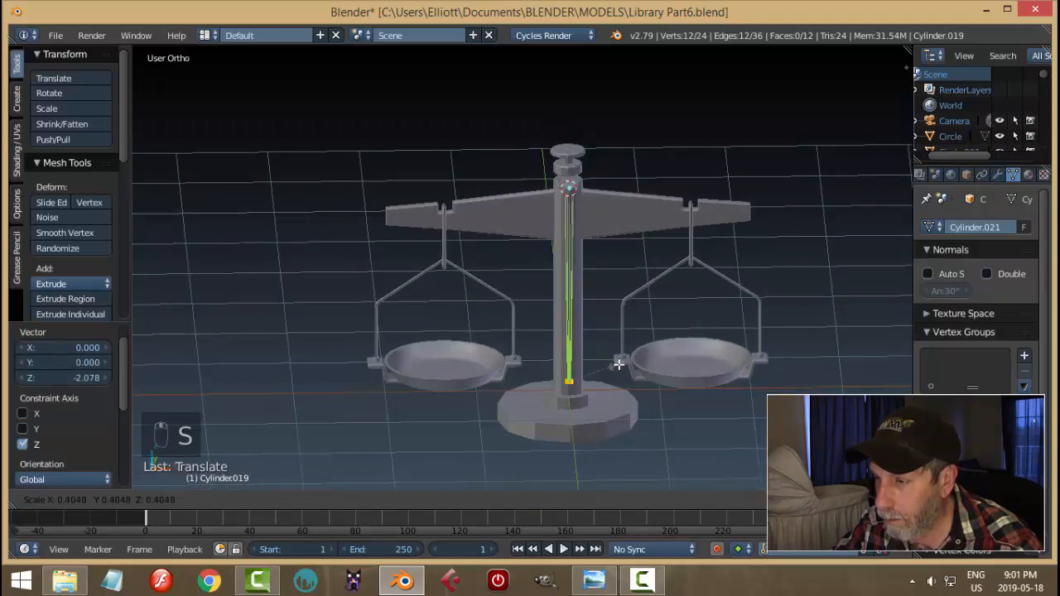
{"action": "left_click", "coordinate": [618, 369]}
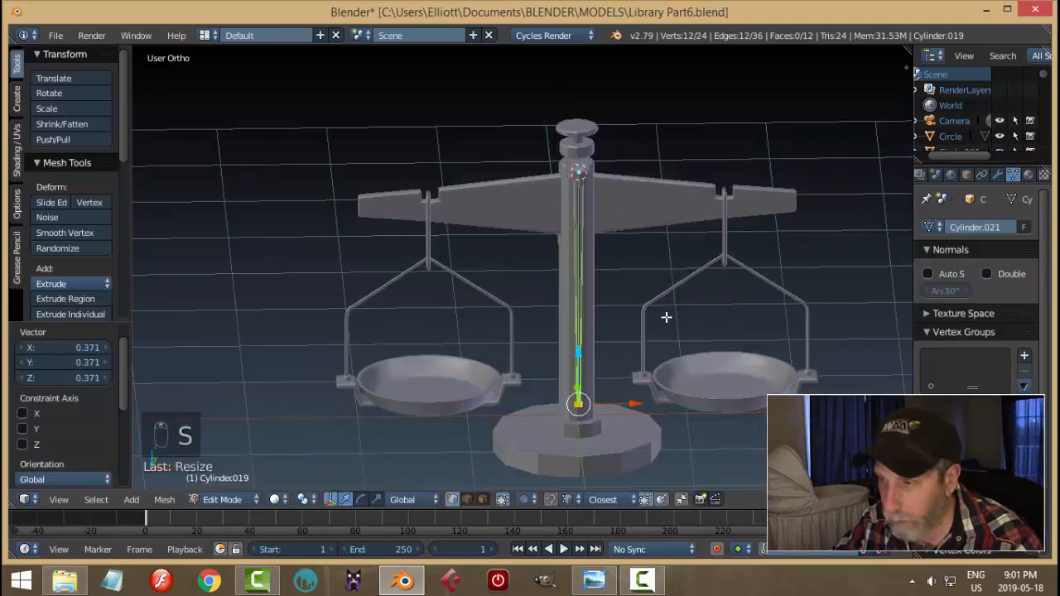
Slim the pointer's upper end by scaling its top edge loop to 0.640, then clear the selection
{"action": "scroll", "coordinate": [667, 317], "scroll_direction": "up", "scroll_amount": 4}
{"action": "key", "text": "a"}
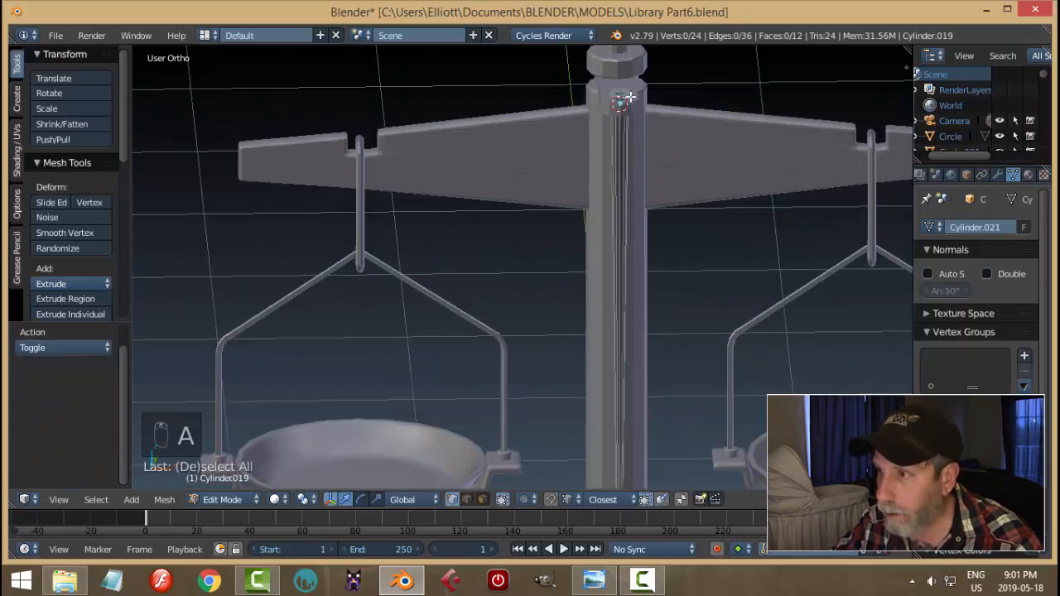
{"action": "right_click", "coordinate": [624, 98], "text": "alt"}
{"action": "key", "text": "a"}
{"action": "scroll", "coordinate": [634, 284], "scroll_direction": "up", "scroll_amount": 4}
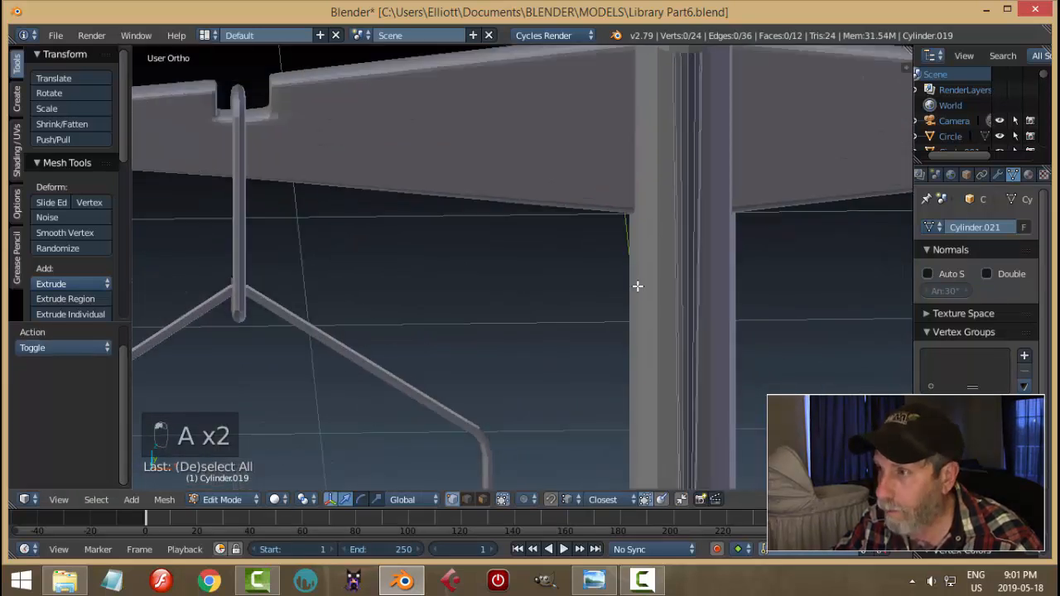
{"action": "right_click", "coordinate": [623, 137], "text": "alt"}
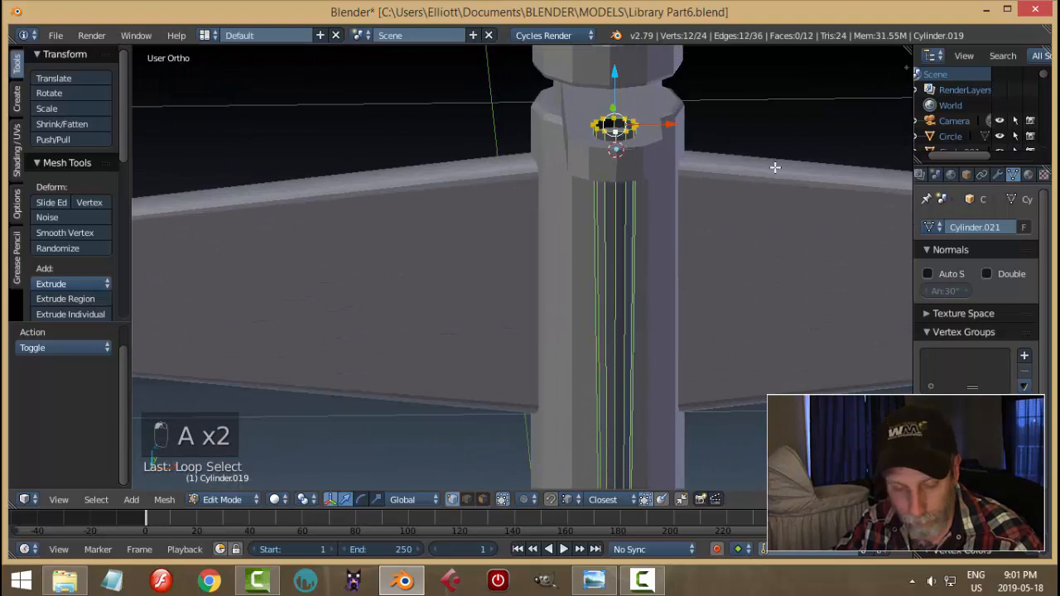
{"action": "key", "text": "s"}
{"action": "left_click", "coordinate": [709, 173]}
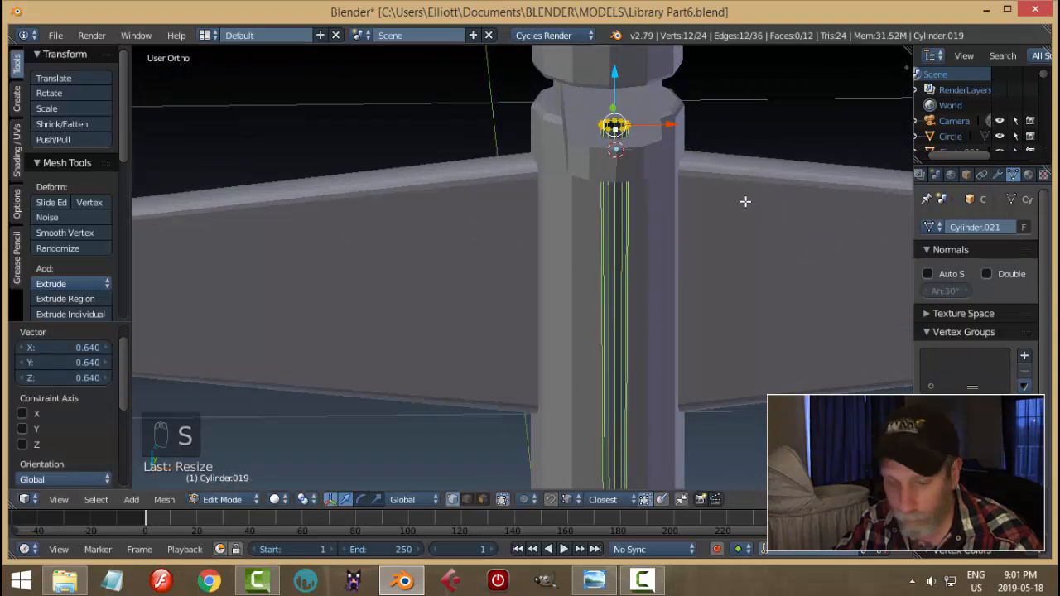
{"action": "key", "text": "a"}
{"action": "scroll", "coordinate": [728, 231], "scroll_direction": "down", "scroll_amount": 8}
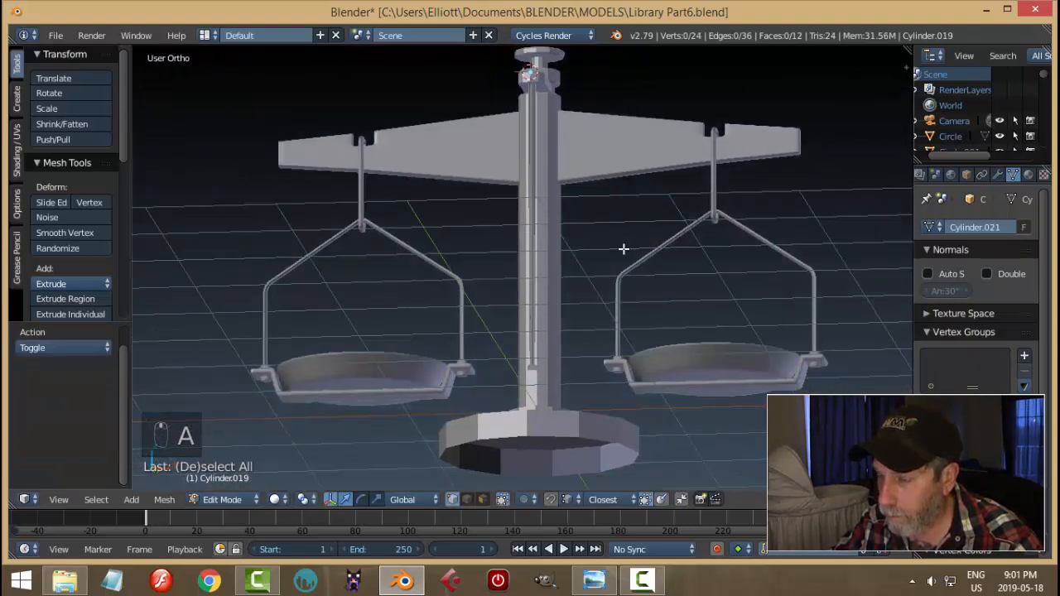
Leave edit mode and move the whole pointer about 0.07 along Y, then deselect it
{"action": "middle_click_drag", "start_coordinate": [623, 248], "coordinate": [488, 264]}
{"action": "key", "text": "Tab"}
{"action": "left_click", "coordinate": [563, 265]}
{"action": "key", "text": "a"}
{"action": "scroll", "coordinate": [632, 254], "scroll_direction": "down", "scroll_amount": 3}
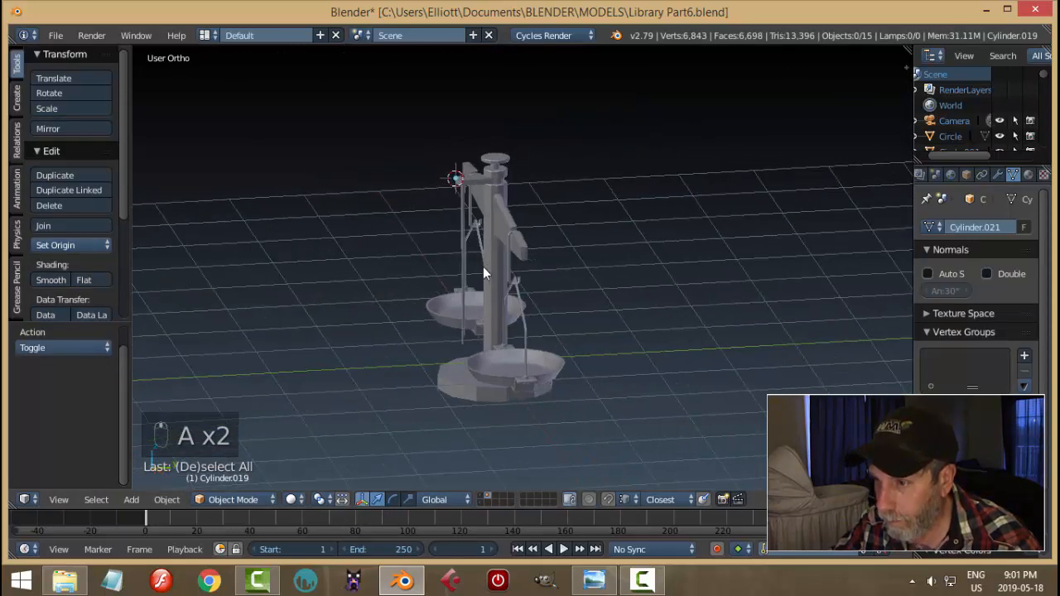
{"action": "scroll", "coordinate": [483, 267], "scroll_direction": "up", "scroll_amount": 3}
{"action": "right_click", "coordinate": [438, 230]}
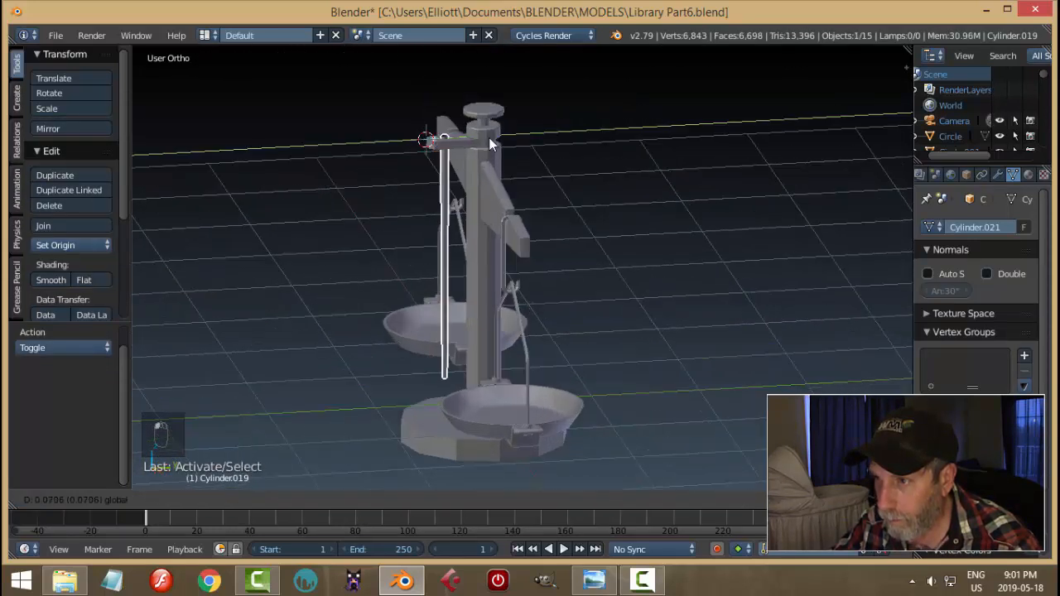
{"action": "key", "text": "a"}
Examine the pointer's fit in the bracket hole and its length in front of the upright from several angles
{"action": "middle_click_drag", "start_coordinate": [460, 222], "coordinate": [610, 260]}
{"action": "scroll", "coordinate": [580, 229], "scroll_direction": "up", "scroll_amount": 6}
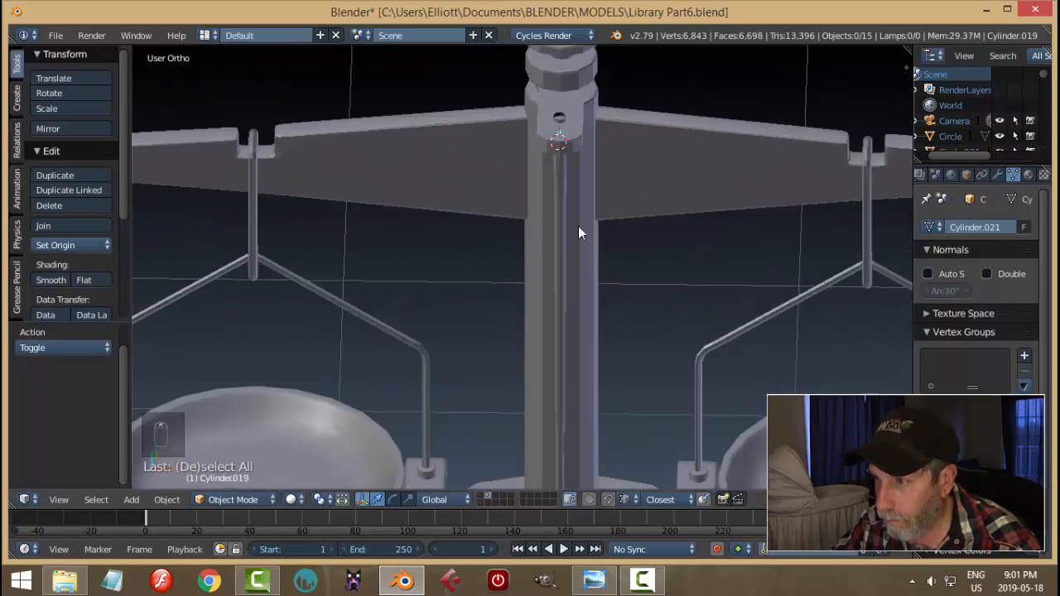
{"action": "right_click", "coordinate": [577, 207]}
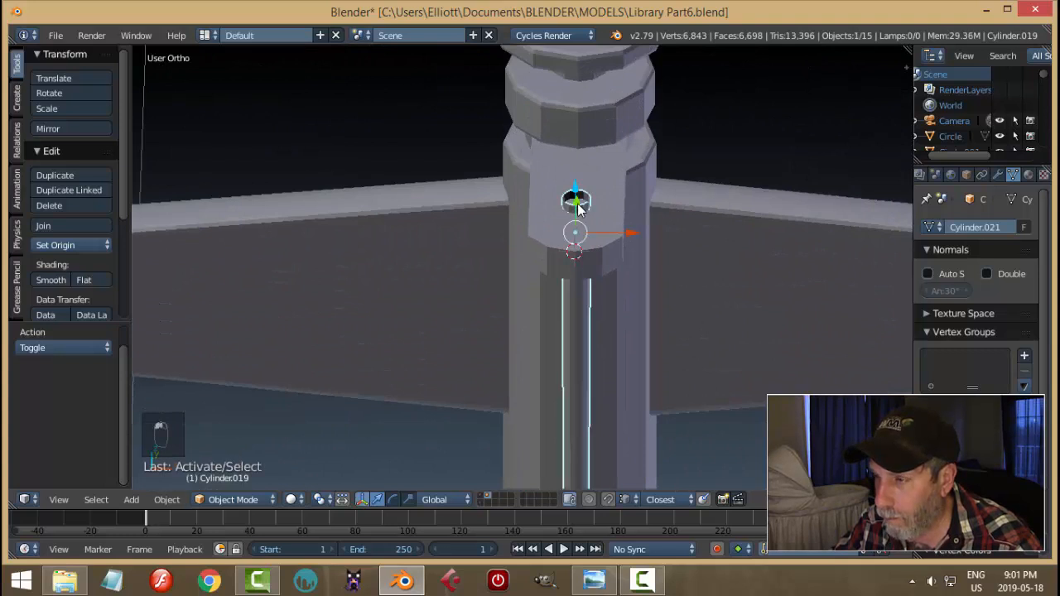
{"action": "scroll", "coordinate": [622, 318], "scroll_direction": "down", "scroll_amount": 5}
{"action": "middle_click_drag", "start_coordinate": [625, 366], "coordinate": [593, 290]}
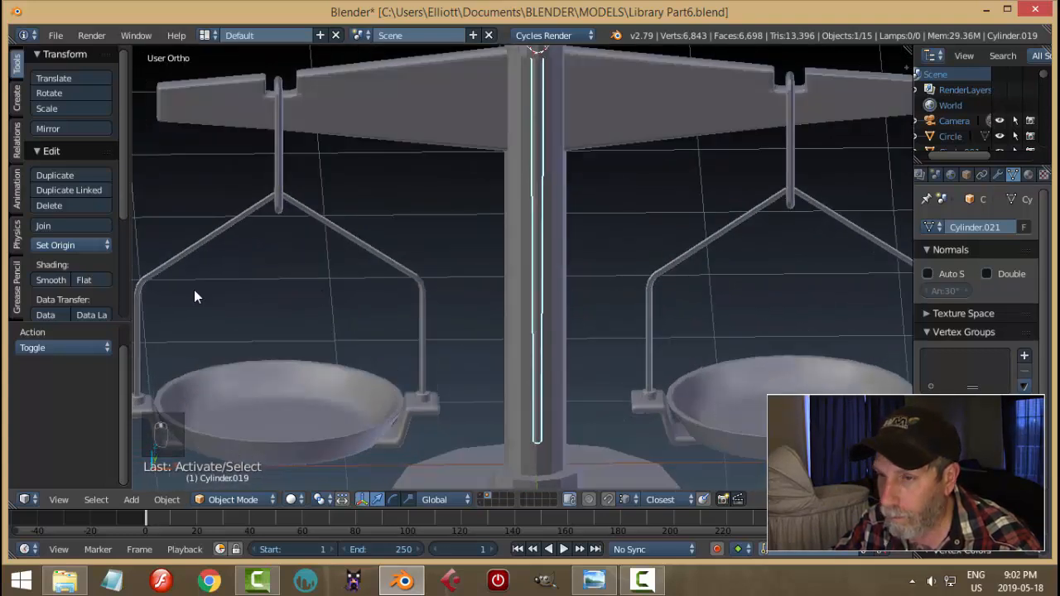
{"action": "key", "text": "a"}
{"action": "scroll", "coordinate": [569, 190], "scroll_direction": "down", "scroll_amount": 4}
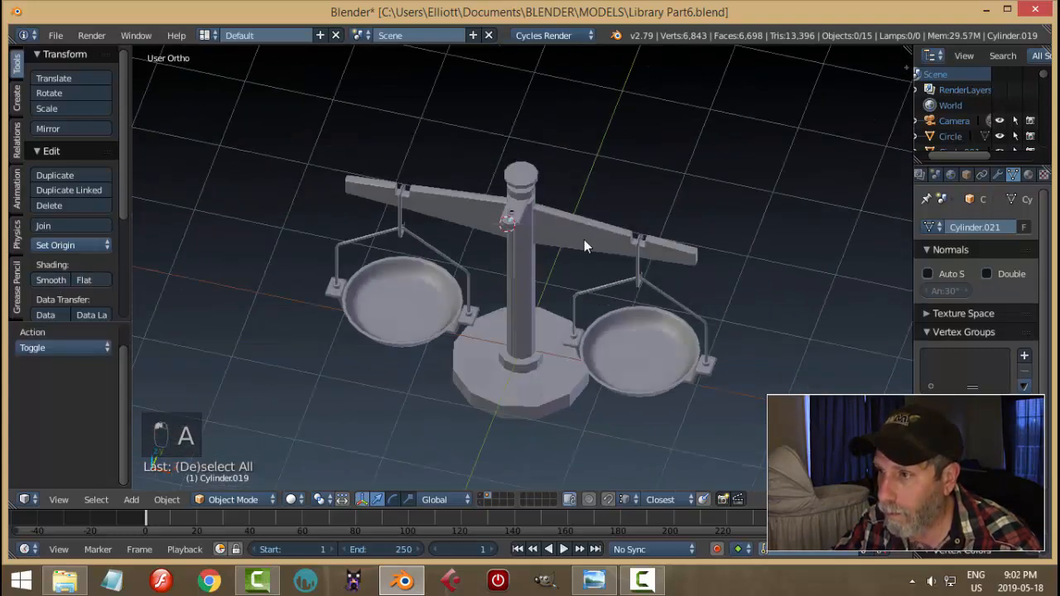
{"action": "middle_click_drag", "start_coordinate": [584, 239], "coordinate": [518, 255]}
{"action": "scroll", "coordinate": [497, 150], "scroll_direction": "up", "scroll_amount": 5}
Slim the pointer by scaling it to 0.902 along X and Y only, then deselect it
{"action": "right_click", "coordinate": [468, 126]}
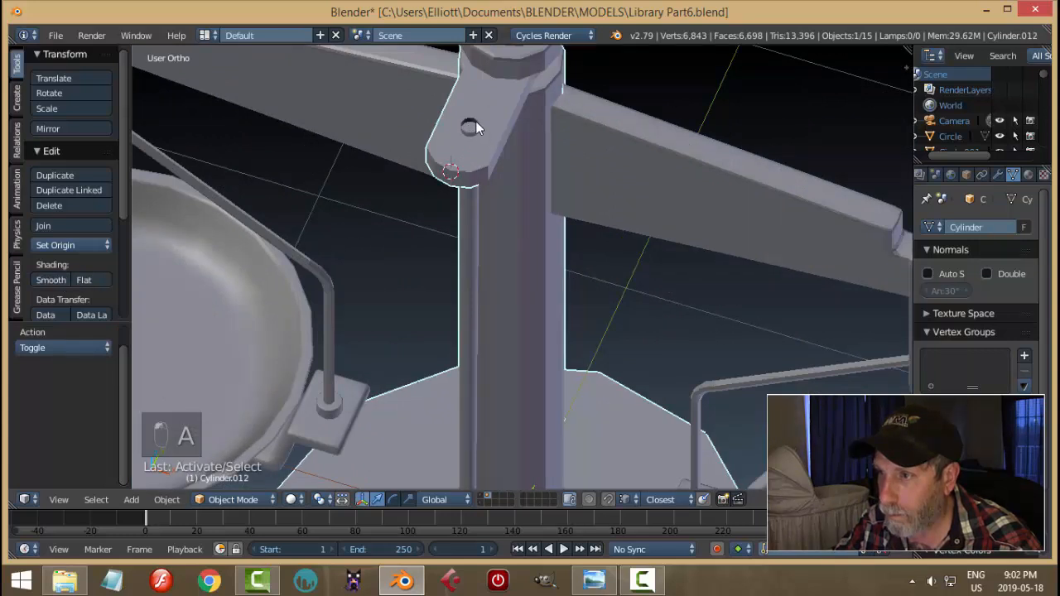
{"action": "right_click", "coordinate": [475, 121]}
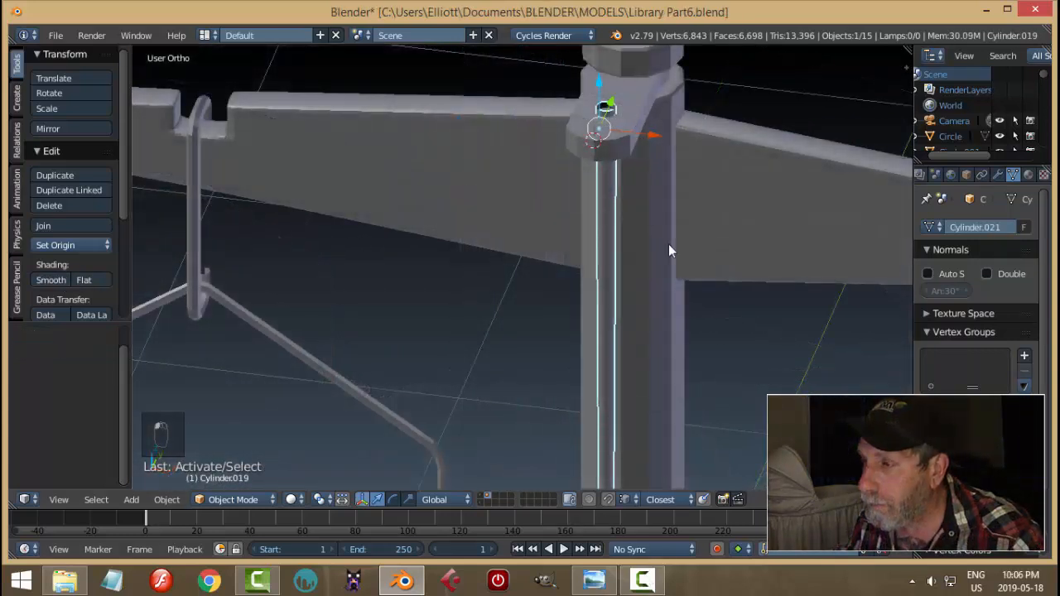
{"action": "scroll", "coordinate": [669, 251], "scroll_direction": "down", "scroll_amount": 5}
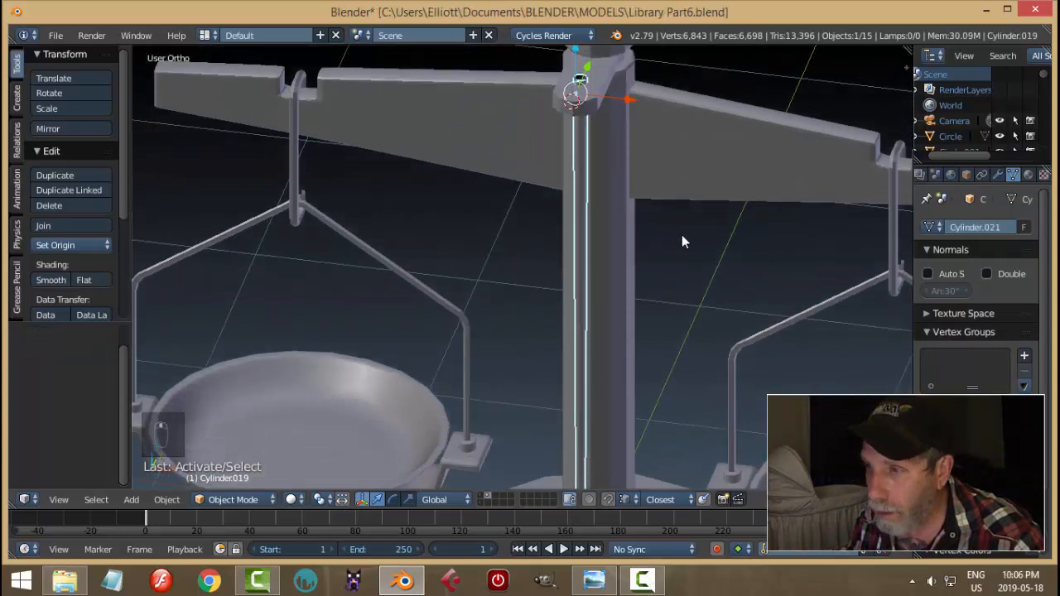
{"action": "key", "text": "s"}
{"action": "key", "text": "z"}
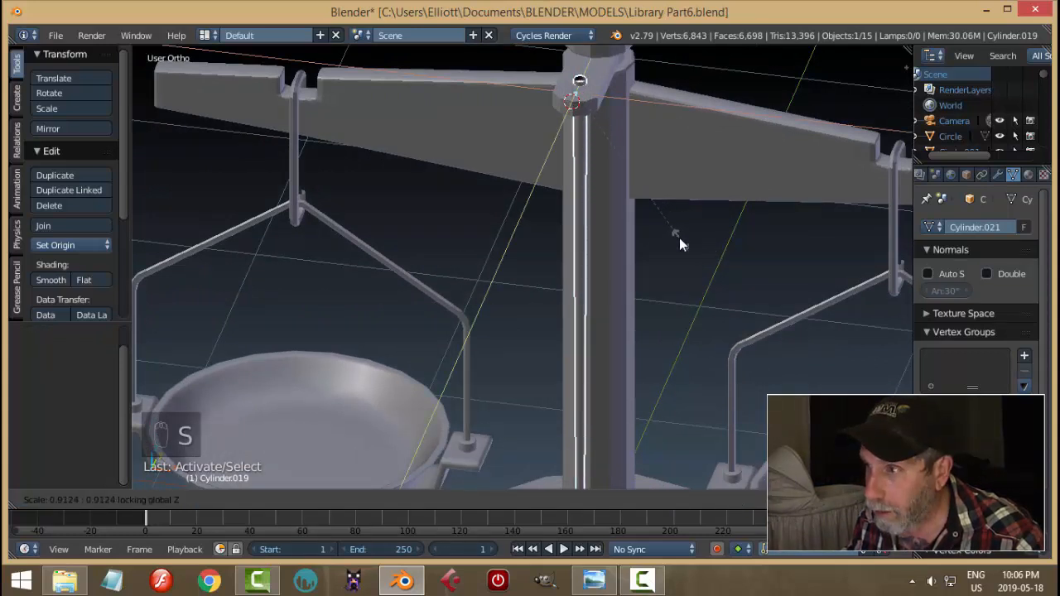
{"action": "left_click", "coordinate": [679, 238]}
{"action": "middle_click_drag", "start_coordinate": [660, 361], "coordinate": [662, 241], "text": "shift"}
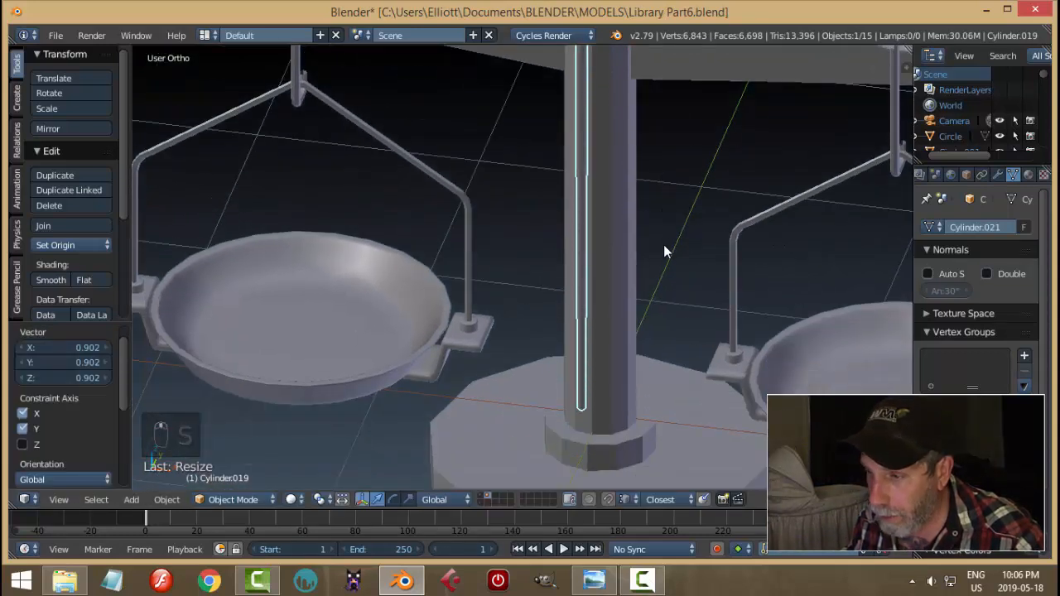
{"action": "key", "text": "a"}
Sharpen the pointer's taper in edit mode by scaling its bottom edge loop to 0.661, then clear the selection
{"action": "scroll", "coordinate": [639, 321], "scroll_direction": "up", "scroll_amount": 4}
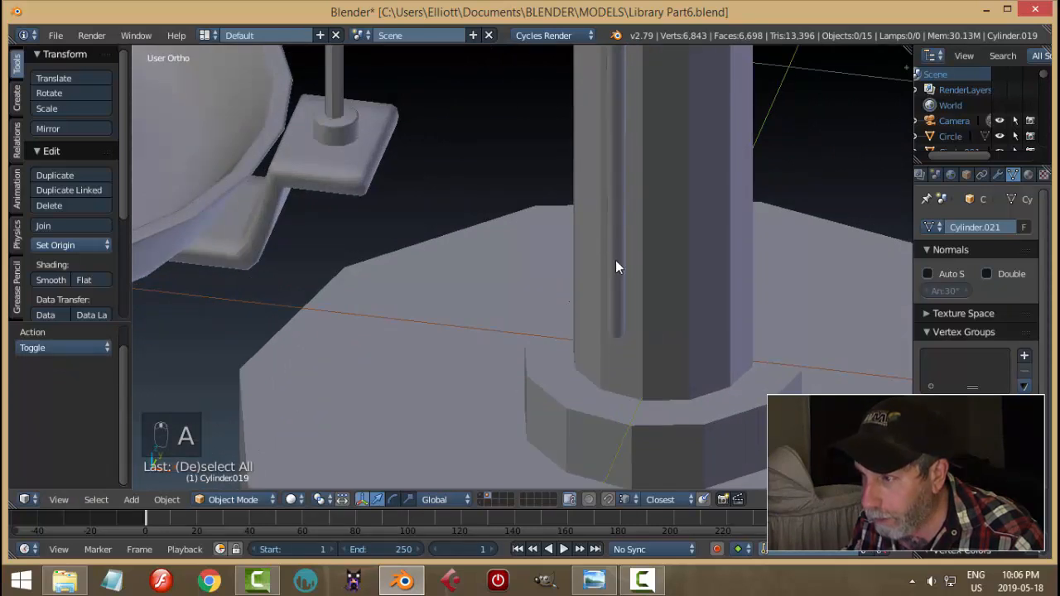
{"action": "right_click", "coordinate": [615, 262]}
{"action": "key", "text": "Tab"}
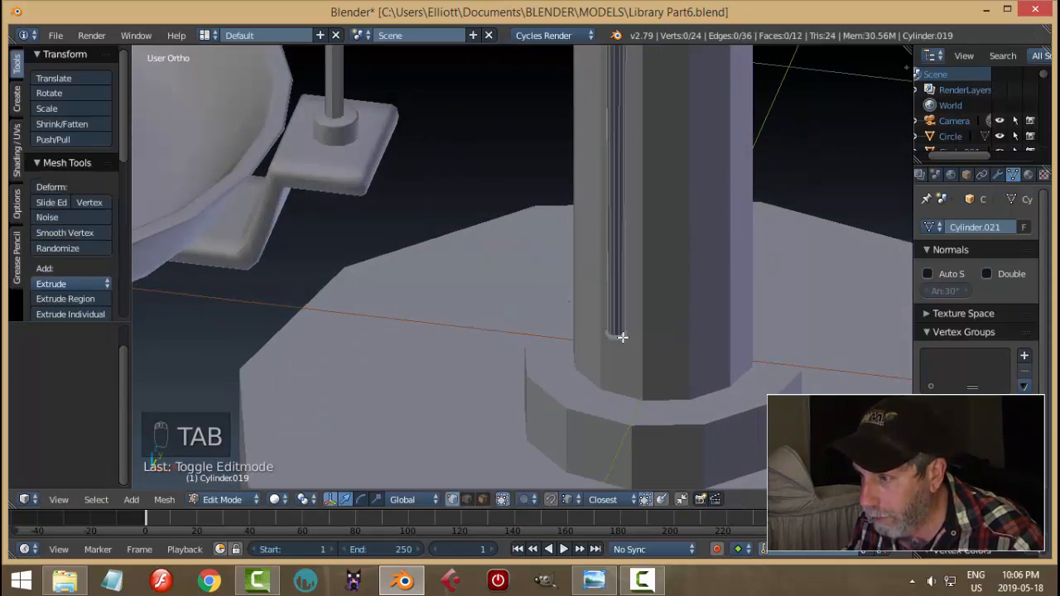
{"action": "right_click", "coordinate": [623, 337], "text": "alt"}
{"action": "key", "text": "s"}
{"action": "left_click", "coordinate": [700, 339]}
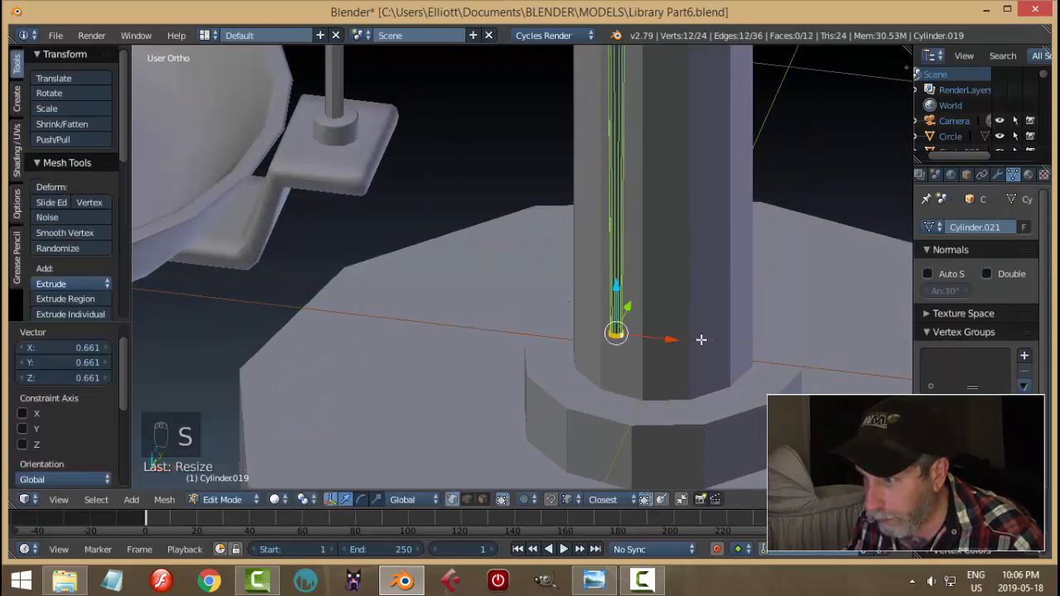
{"action": "key", "text": "a"}
Select the pointer's top edge loop above the bracket and snap the 3D cursor to its centre
{"action": "scroll", "coordinate": [739, 318], "scroll_direction": "down", "scroll_amount": 5}
{"action": "middle_click_drag", "start_coordinate": [662, 211], "coordinate": [666, 419], "text": "shift"}
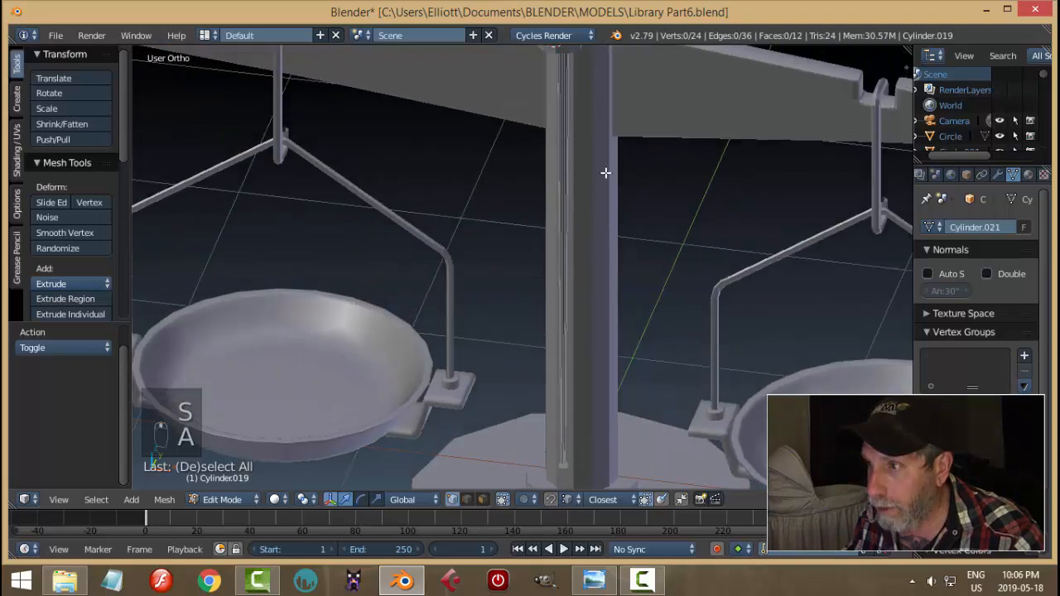
{"action": "middle_click_drag", "start_coordinate": [606, 173], "coordinate": [650, 404], "text": "shift"}
{"action": "scroll", "coordinate": [539, 390], "scroll_direction": "up", "scroll_amount": 5}
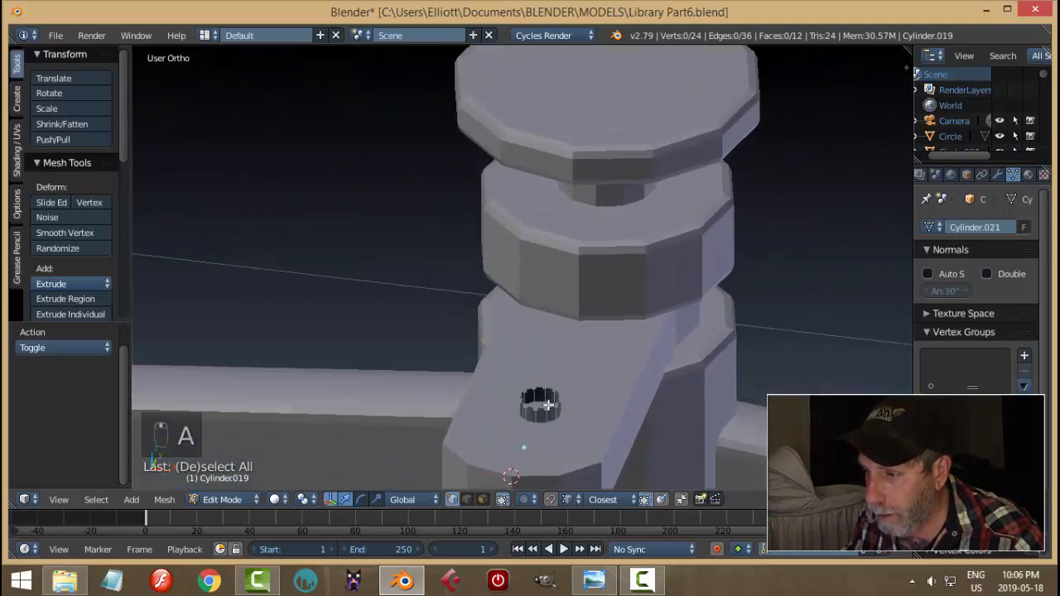
{"action": "right_click", "coordinate": [544, 409], "text": "alt"}
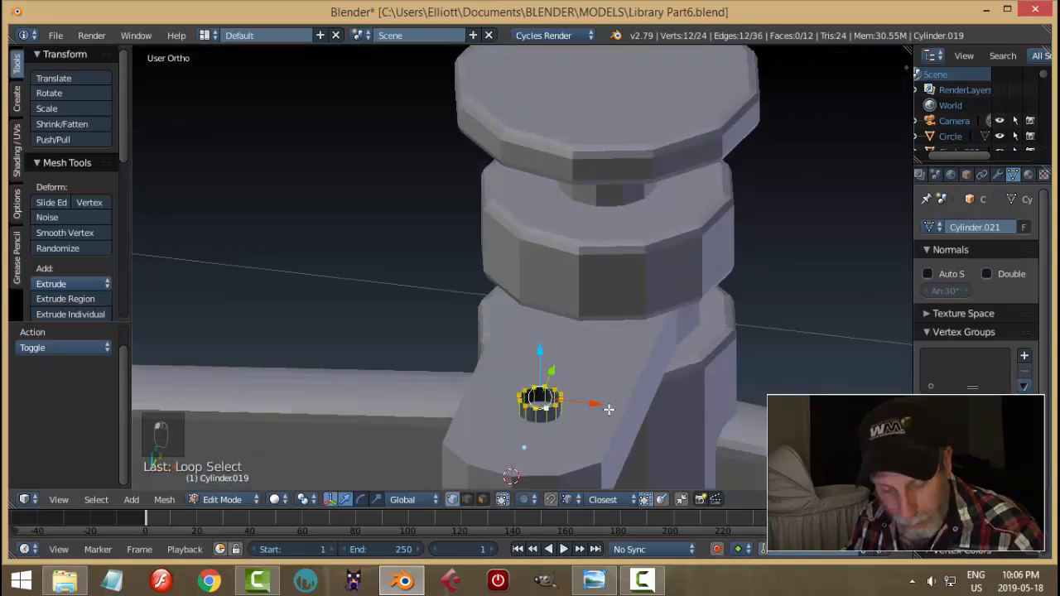
{"action": "key", "text": "shift+s"}
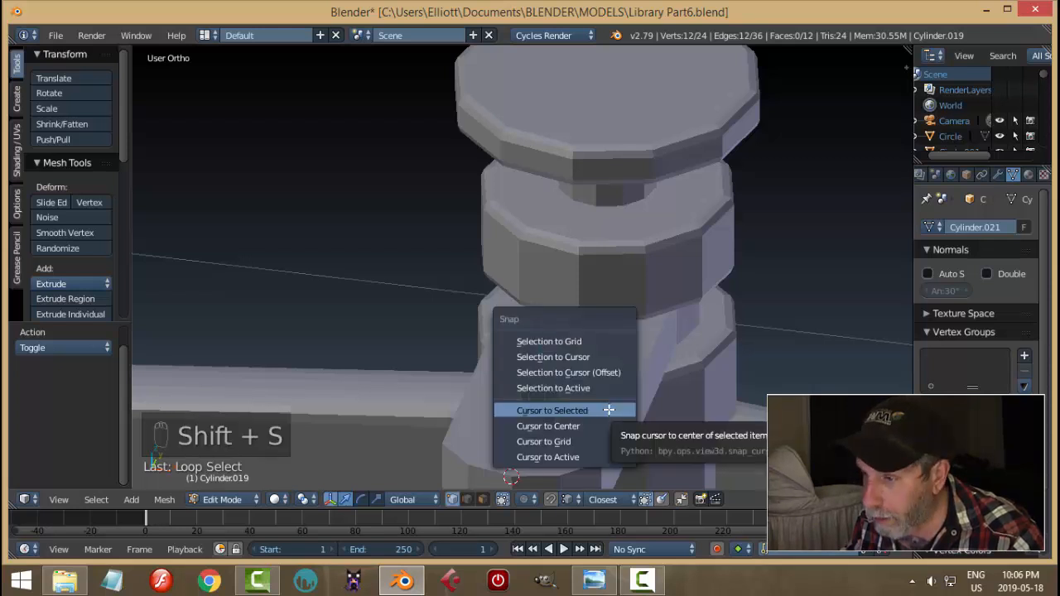
{"action": "left_click", "coordinate": [609, 409]}
{"action": "middle_click_drag", "start_coordinate": [602, 418], "coordinate": [604, 409]}
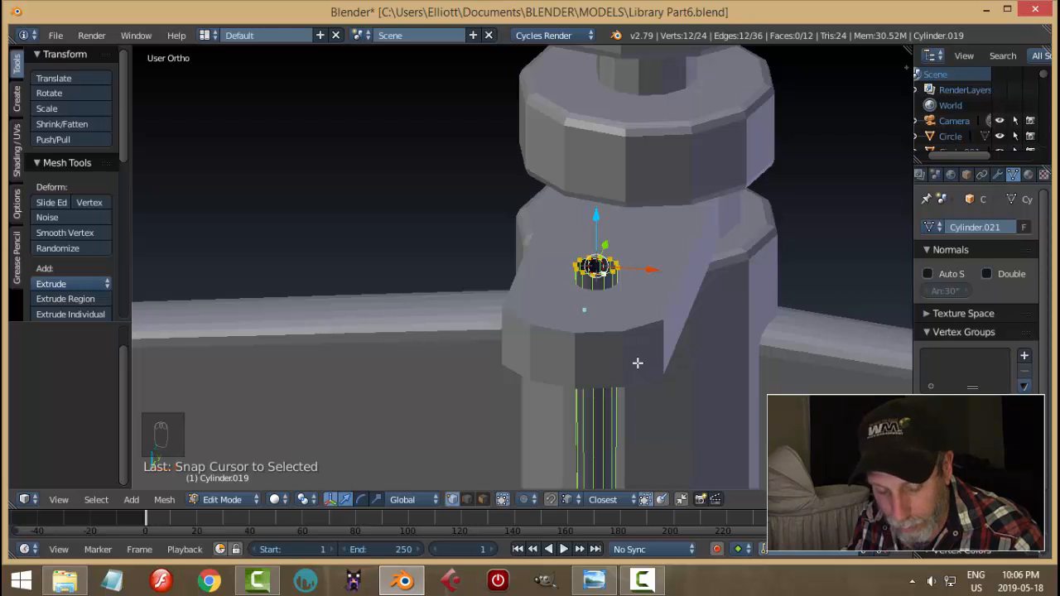
Extrude the pointer's top edge loop outward and then upward to form the side of a wider round head
{"action": "key", "text": "e"}
{"action": "key", "text": "s"}
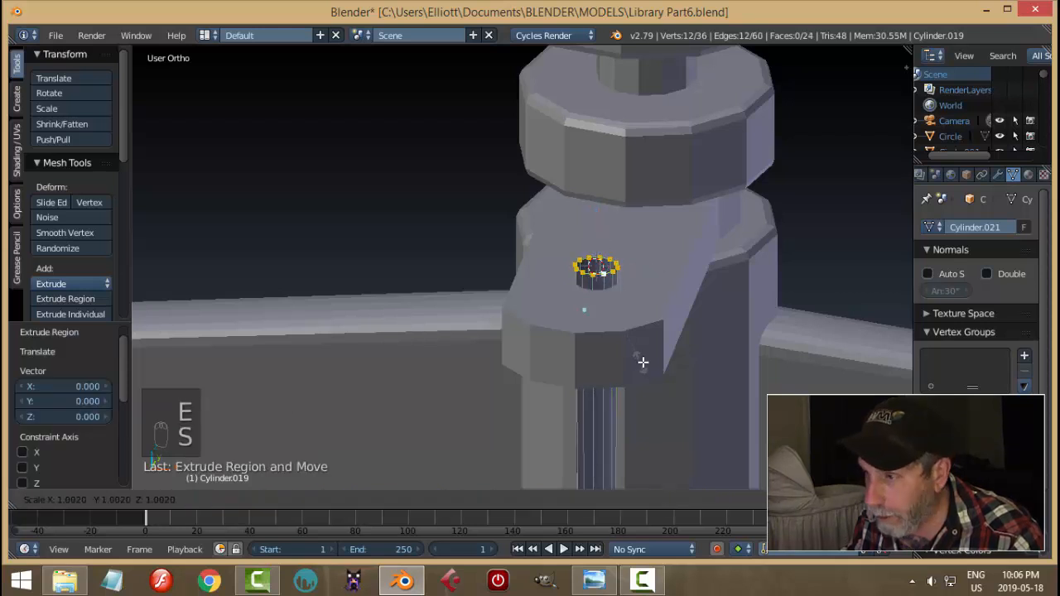
{"action": "left_click", "coordinate": [735, 365]}
{"action": "key", "text": "e"}
{"action": "left_click", "coordinate": [707, 364]}
{"action": "left_click_drag", "start_coordinate": [598, 217], "coordinate": [598, 191]}
Extrude the head's upper rim inward at a scale of 0.756 and close the opening with Grid Fill
{"action": "key", "text": "e"}
{"action": "key", "text": "s"}
{"action": "left_click", "coordinate": [677, 246]}
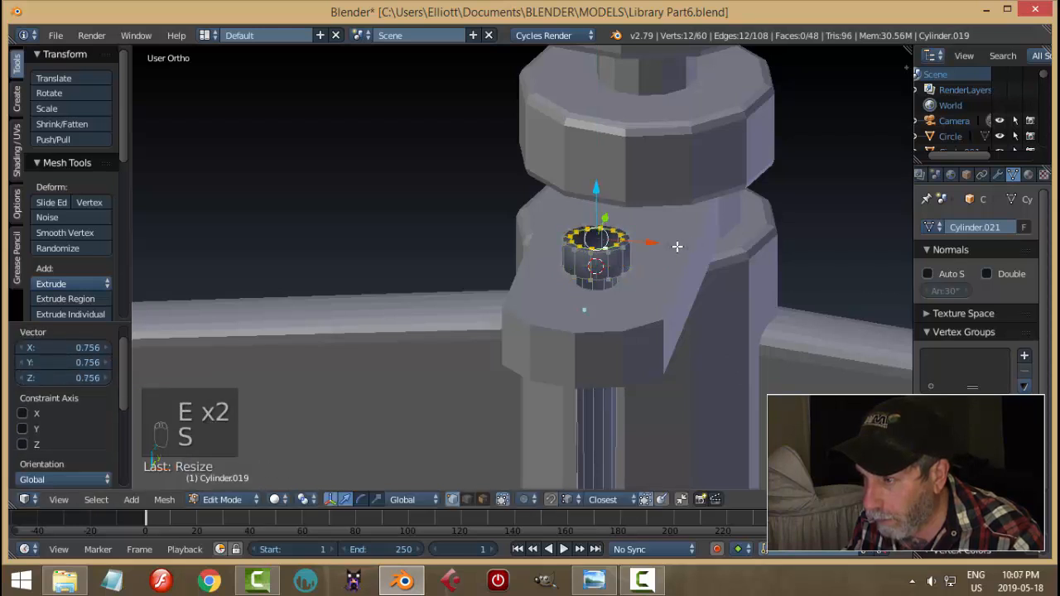
{"action": "left_click", "coordinate": [164, 500]}
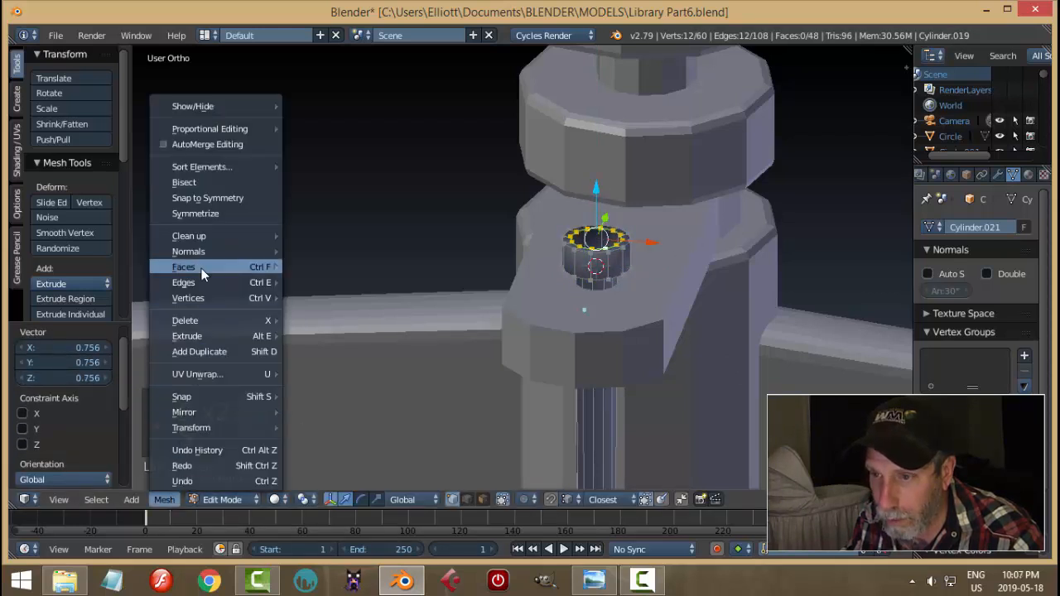
{"action": "mouse_move", "coordinate": [202, 267]}
{"action": "left_click", "coordinate": [322, 313]}
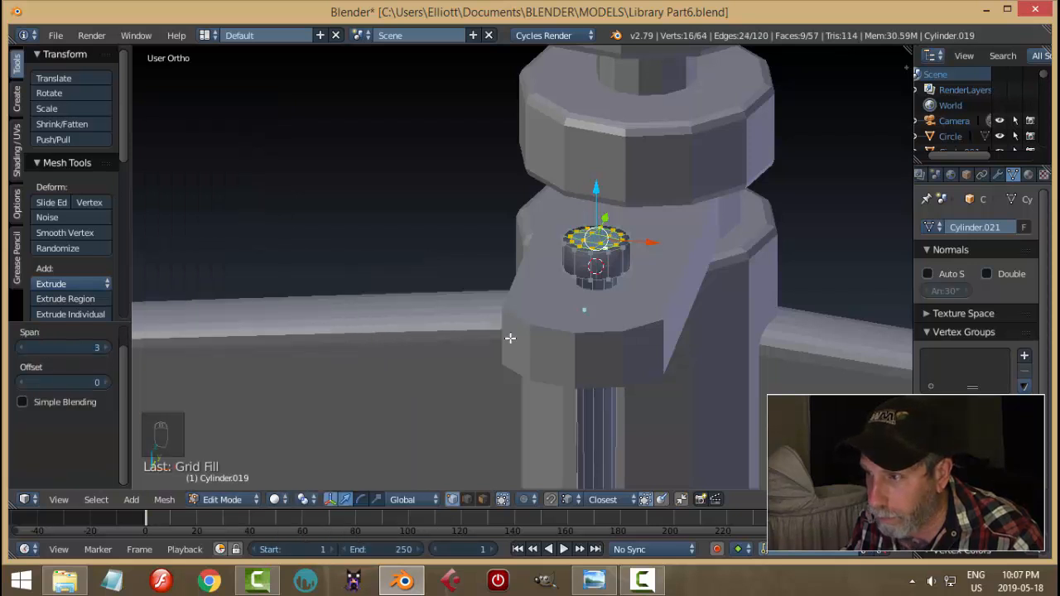
Bevel the head's upper and lower outer edge loops by 0.003 with 2 segments, then deselect and leave edit mode
{"action": "key", "text": "a"}
{"action": "key", "text": "ctrl+Tab"}
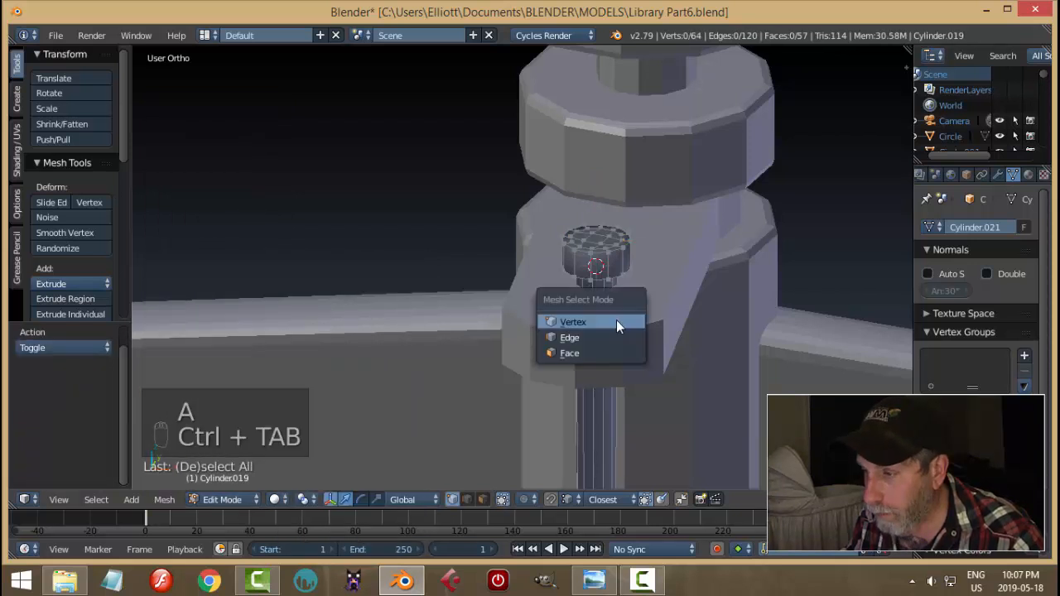
{"action": "left_click", "coordinate": [591, 335]}
{"action": "scroll", "coordinate": [624, 287], "scroll_direction": "up", "scroll_amount": 3}
{"action": "right_click", "coordinate": [655, 242], "text": "alt"}
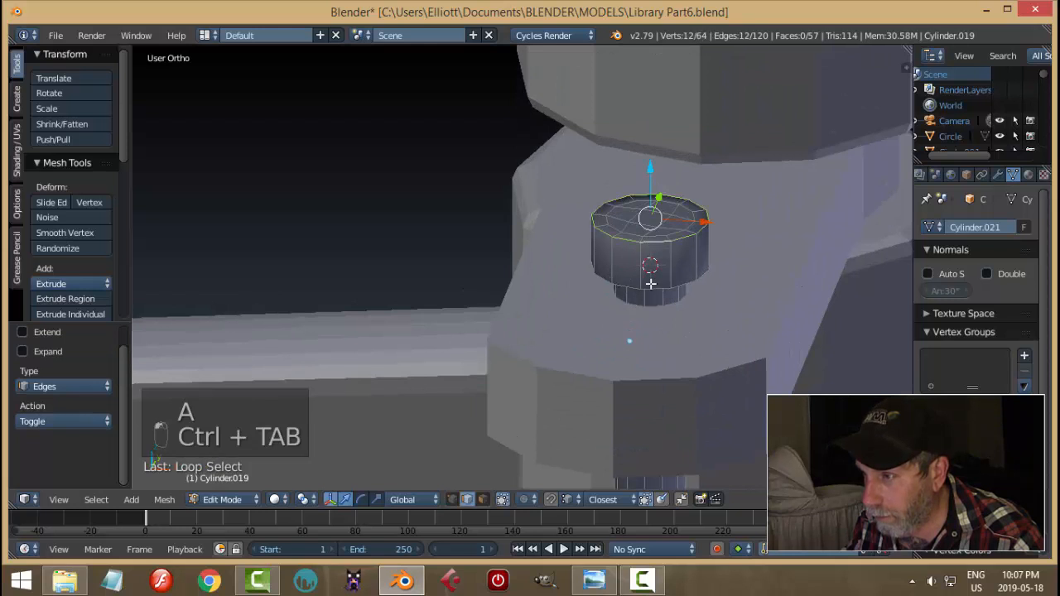
{"action": "key", "text": "ctrl+b"}
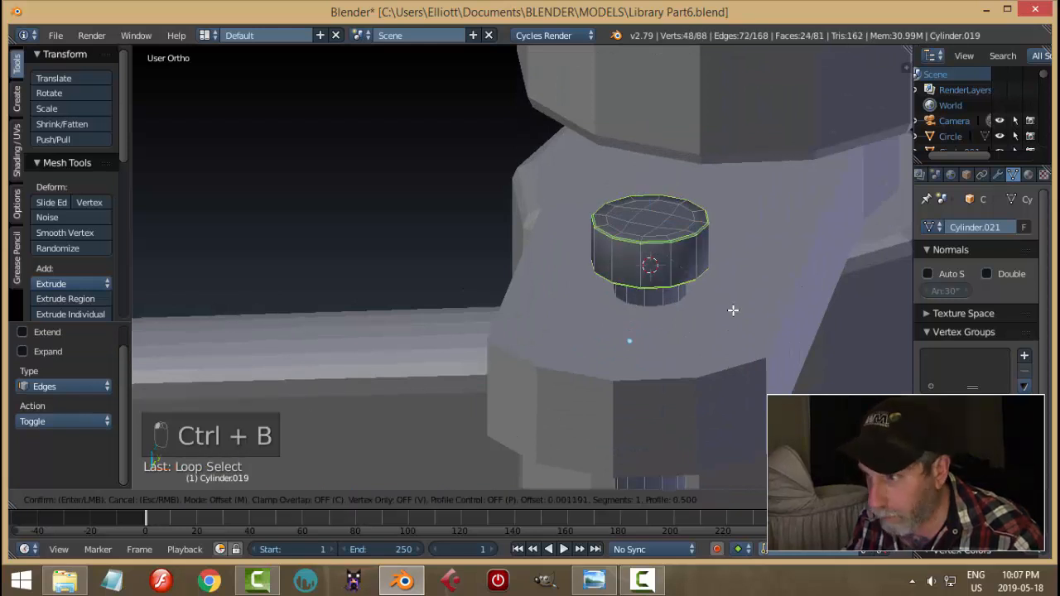
{"action": "scroll", "coordinate": [735, 310], "scroll_direction": "up", "scroll_amount": 1}
{"action": "left_click", "coordinate": [735, 311]}
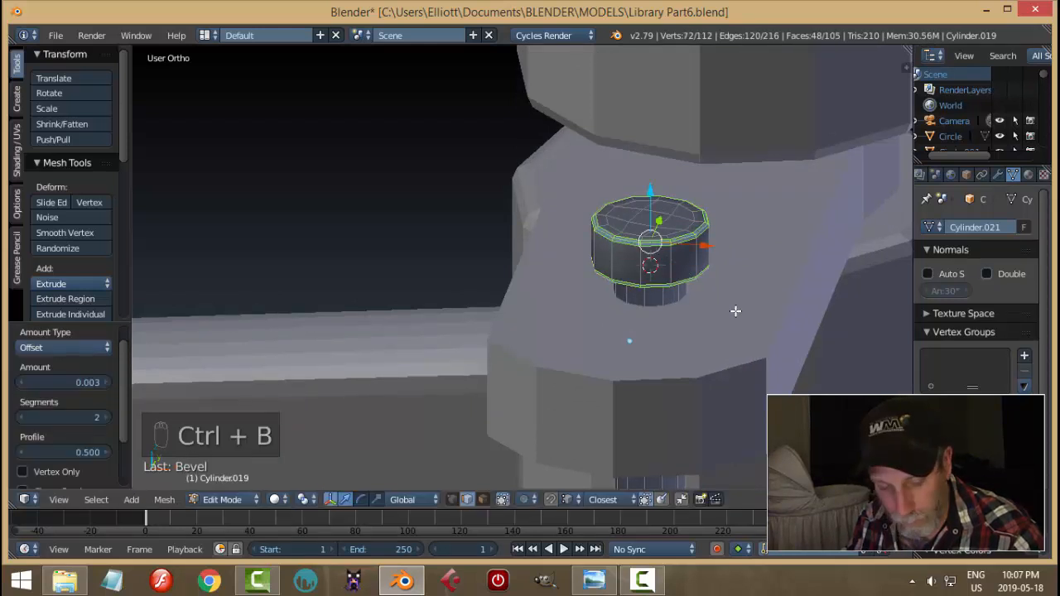
{"action": "key", "text": "a"}
{"action": "scroll", "coordinate": [735, 311], "scroll_direction": "down", "scroll_amount": 4}
{"action": "key", "text": "Tab"}
Move the whole pointer 0.013 down along Z so its head sits closer to the bracket, then deselect it
{"action": "left_click", "coordinate": [651, 314]}
{"action": "scroll", "coordinate": [651, 313], "scroll_direction": "down", "scroll_amount": 2}
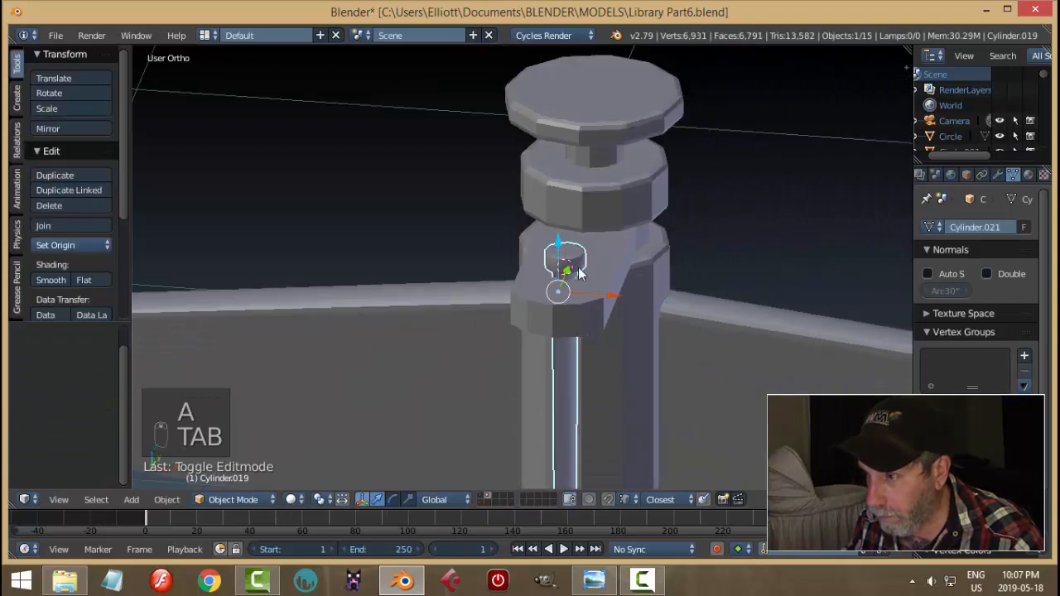
{"action": "left_click_drag", "start_coordinate": [560, 247], "coordinate": [563, 253]}
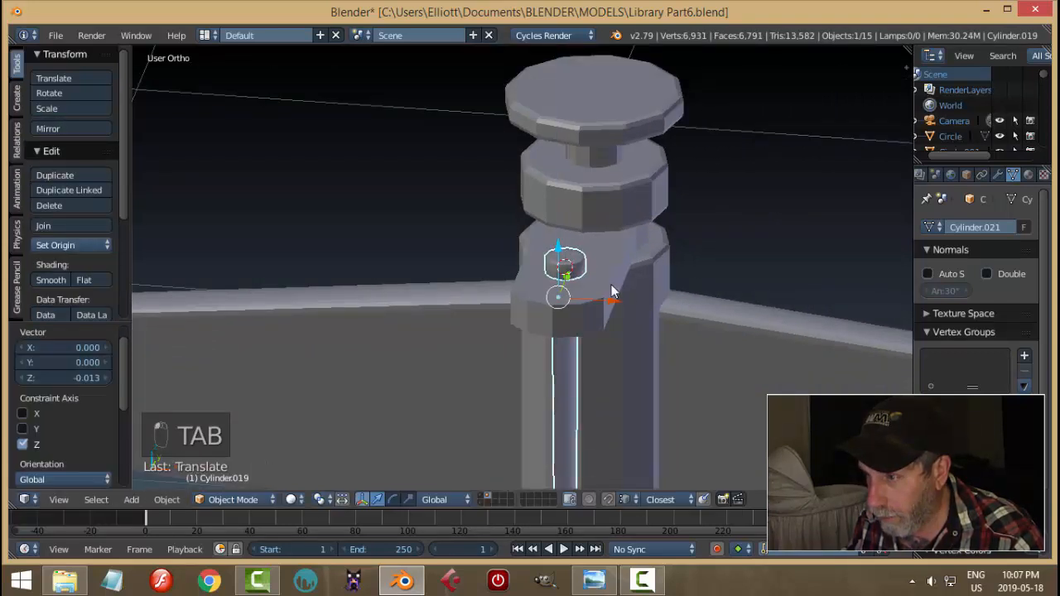
{"action": "scroll", "coordinate": [628, 331], "scroll_direction": "down", "scroll_amount": 5}
{"action": "key", "text": "a"}
Select the balance beam and enter edit mode with face selection active
{"action": "scroll", "coordinate": [623, 328], "scroll_direction": "down", "scroll_amount": 3}
{"action": "mouse_move", "coordinate": [617, 325]}
{"action": "middle_mouse_down"}
{"action": "mouse_move", "coordinate": [601, 307]}
{"action": "mouse_move", "coordinate": [607, 315]}
{"action": "mouse_move", "coordinate": [567, 338]}
{"action": "mouse_move", "coordinate": [525, 306]}
{"action": "mouse_move", "coordinate": [450, 315]}
{"action": "mouse_move", "coordinate": [517, 340]}
{"action": "mouse_move", "coordinate": [613, 323]}
{"action": "middle_mouse_up"}
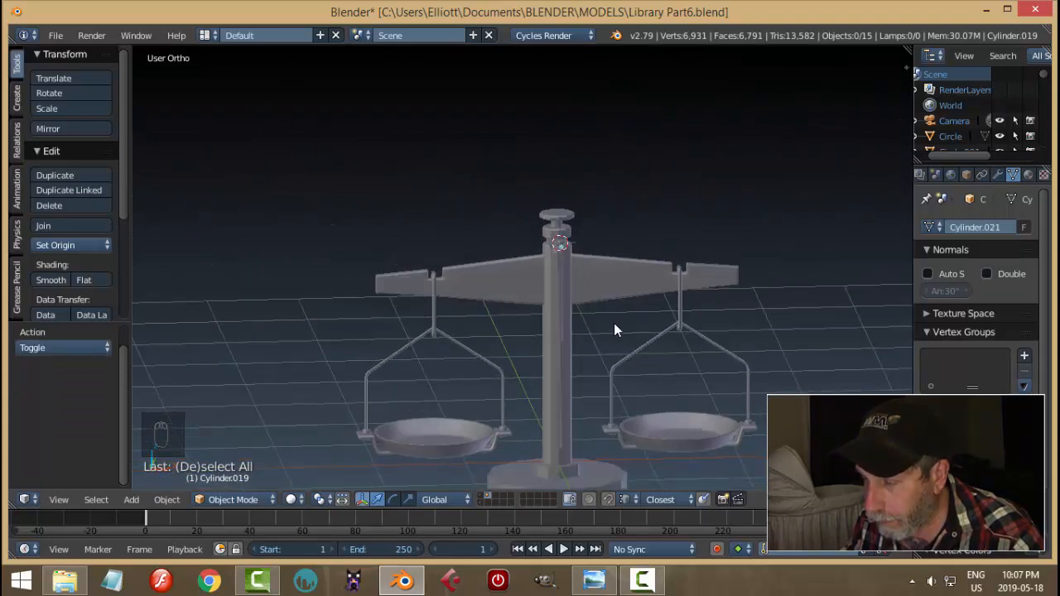
{"action": "scroll", "coordinate": [614, 321], "scroll_direction": "up", "scroll_amount": 4}
{"action": "scroll", "coordinate": [625, 291], "scroll_direction": "down", "scroll_amount": 4}
{"action": "mouse_move", "coordinate": [516, 313]}
{"action": "middle_mouse_down"}
{"action": "mouse_move", "coordinate": [544, 331]}
{"action": "mouse_move", "coordinate": [516, 303]}
{"action": "middle_mouse_up"}
{"action": "right_click", "coordinate": [509, 308]}
{"action": "key", "text": "Tab"}
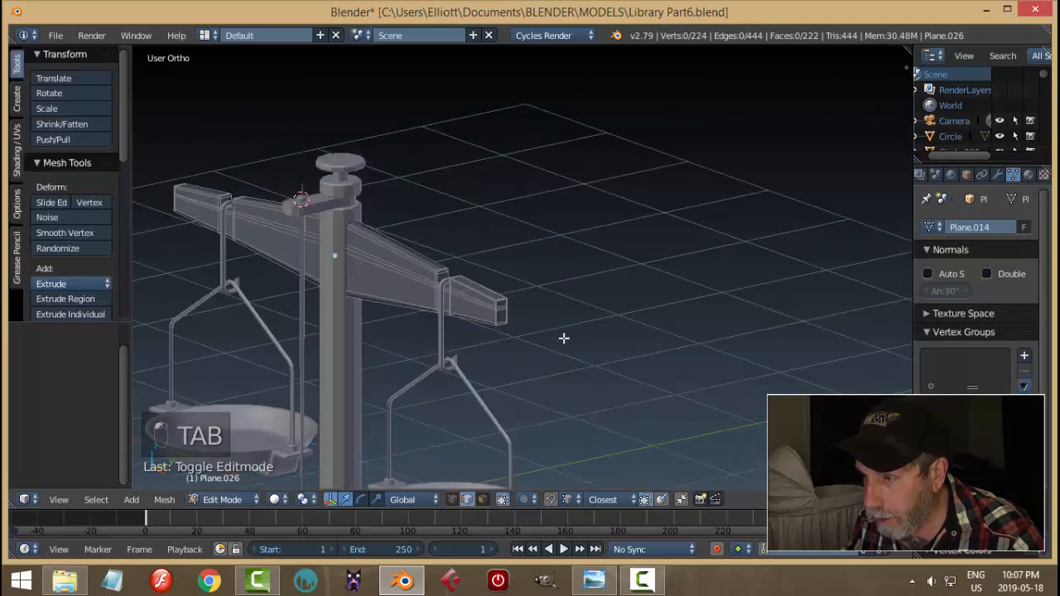
{"action": "scroll", "coordinate": [563, 336], "scroll_direction": "up", "scroll_amount": 6}
{"action": "key", "text": "ctrl+Tab"}
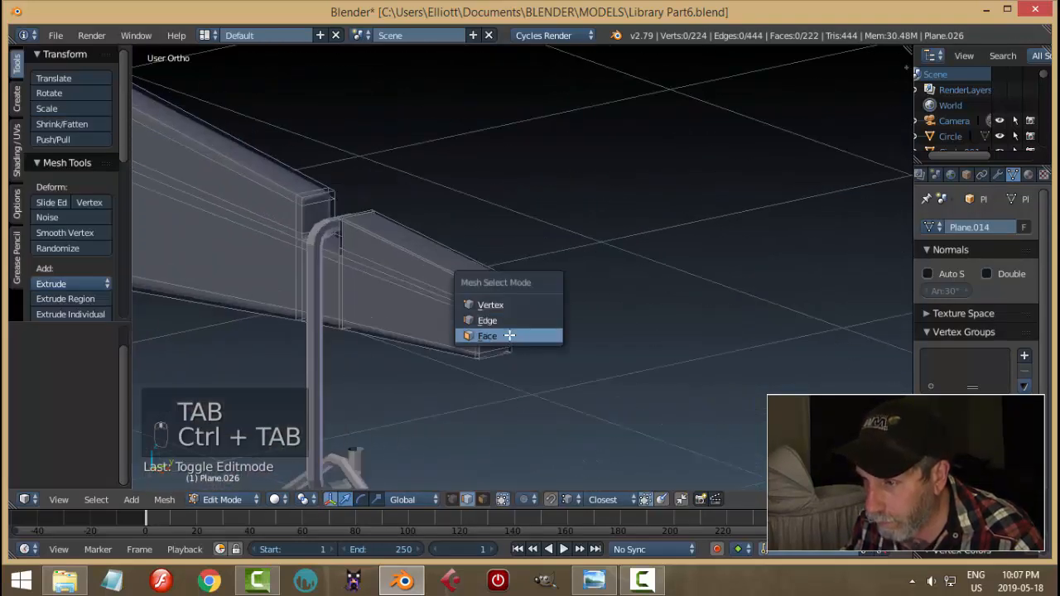
{"action": "left_click", "coordinate": [522, 334]}
Snap the 3D cursor to the centre of the five faces on the beam's end, then deselect and leave edit mode
{"action": "scroll", "coordinate": [522, 334], "scroll_direction": "up", "scroll_amount": 4}
{"action": "right_click", "coordinate": [468, 331]}
{"action": "right_click", "coordinate": [464, 343], "text": "shift"}
{"action": "right_click", "coordinate": [462, 356], "text": "shift"}
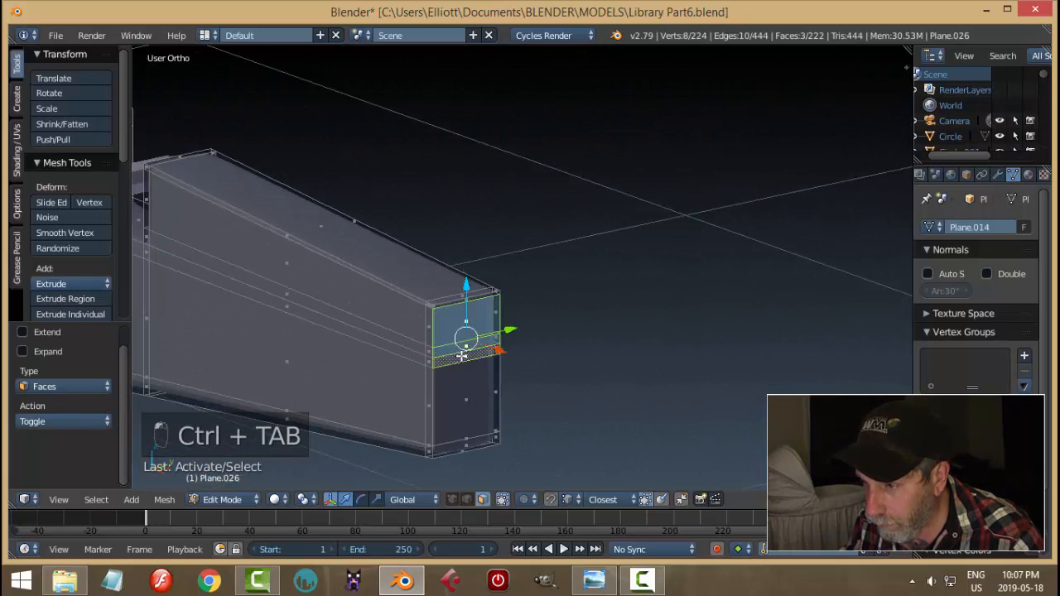
{"action": "right_click", "coordinate": [456, 401], "text": "shift"}
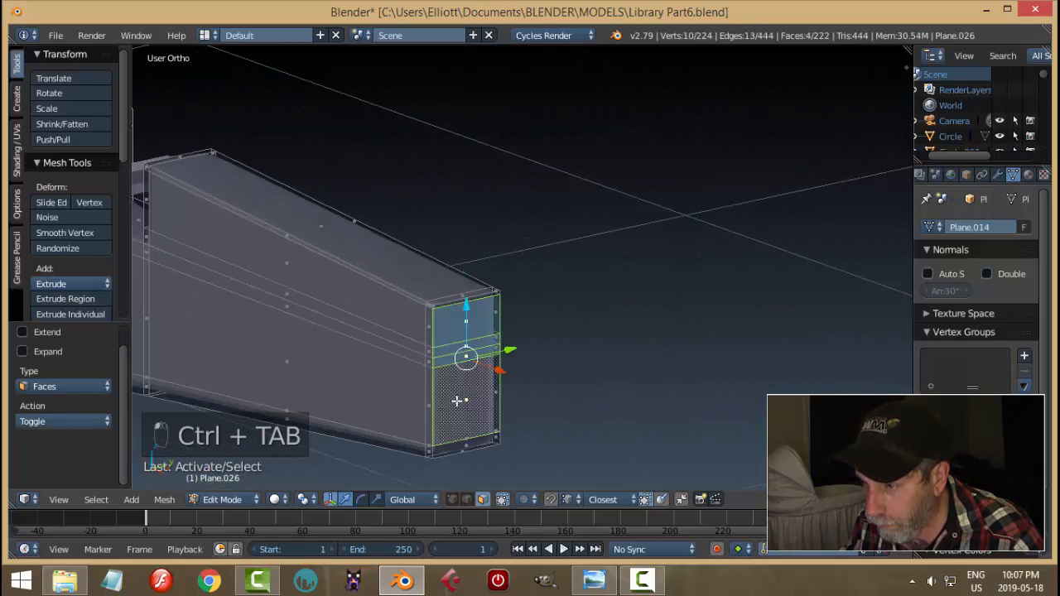
{"action": "key", "text": "shift+s"}
{"action": "left_click", "coordinate": [575, 431]}
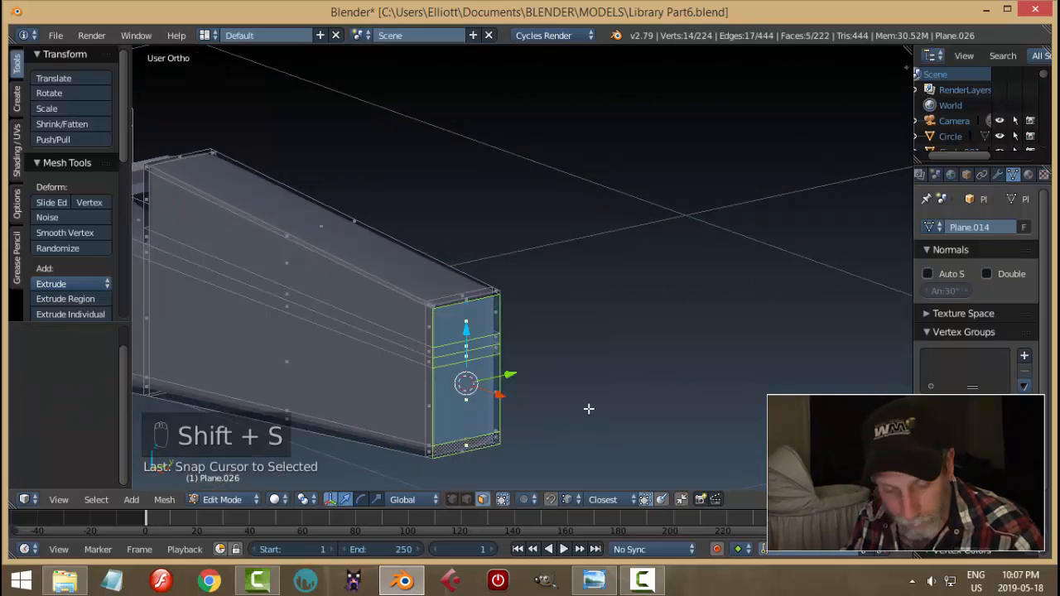
{"action": "key", "text": "a"}
{"action": "key", "text": "Tab"}
Add a 12-vertex cylinder without caps, radius 1 and depth 2, at the 3D cursor on the beam's end
{"action": "key", "text": "shift+a"}
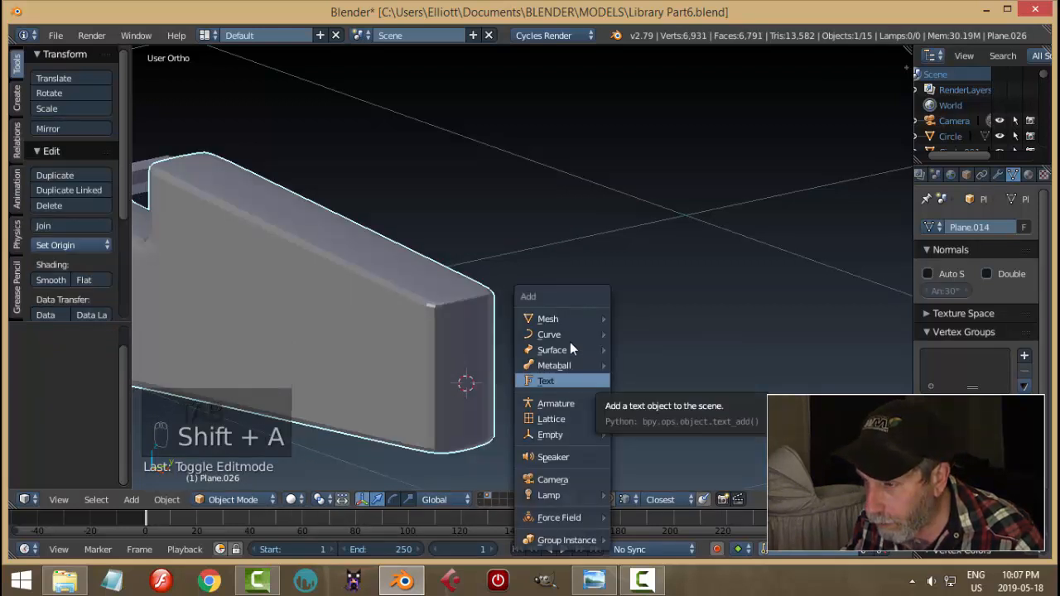
{"action": "mouse_move", "coordinate": [590, 318]}
{"action": "left_click", "coordinate": [632, 381]}
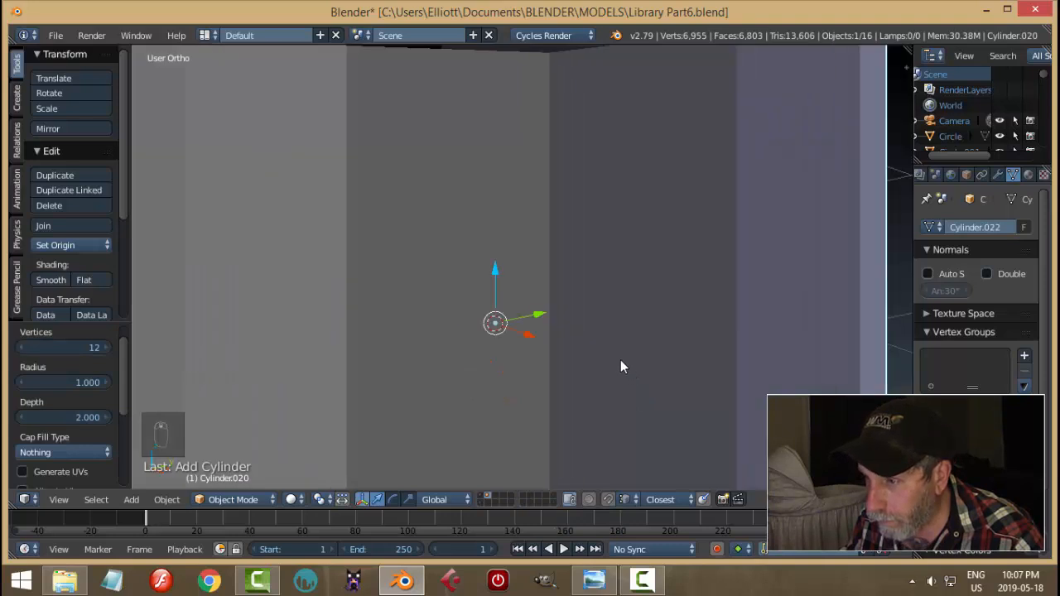
Rotate the new cylinder 90° about Y, then scale its mesh uniformly to 0.041 in edit mode
{"action": "type", "text": "ry90"}
{"action": "key", "text": "Return"}
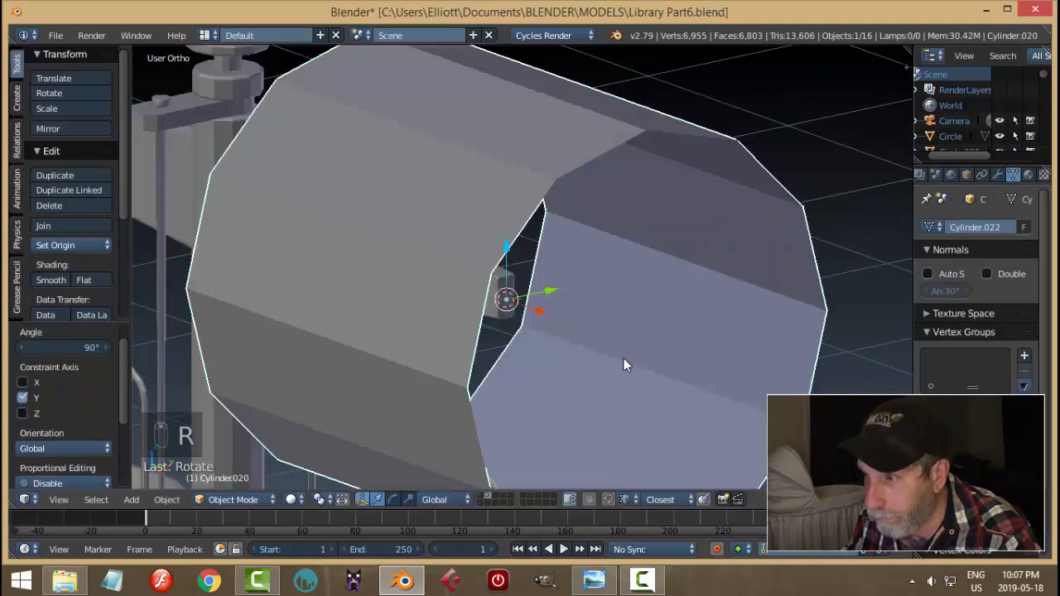
{"action": "key", "text": "Tab"}
{"action": "key", "text": "s"}
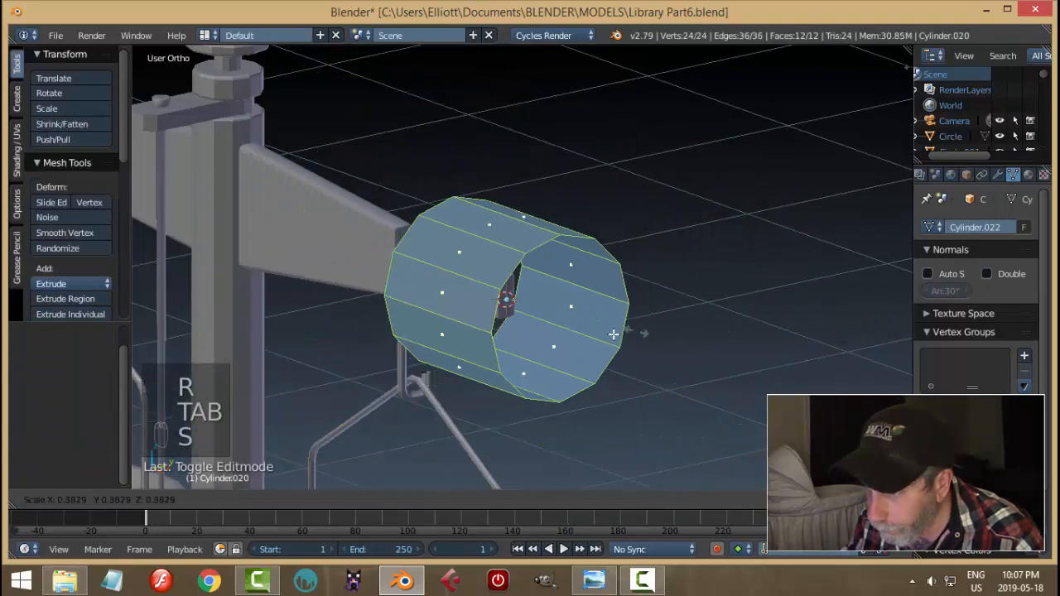
{"action": "left_click", "coordinate": [511, 312]}
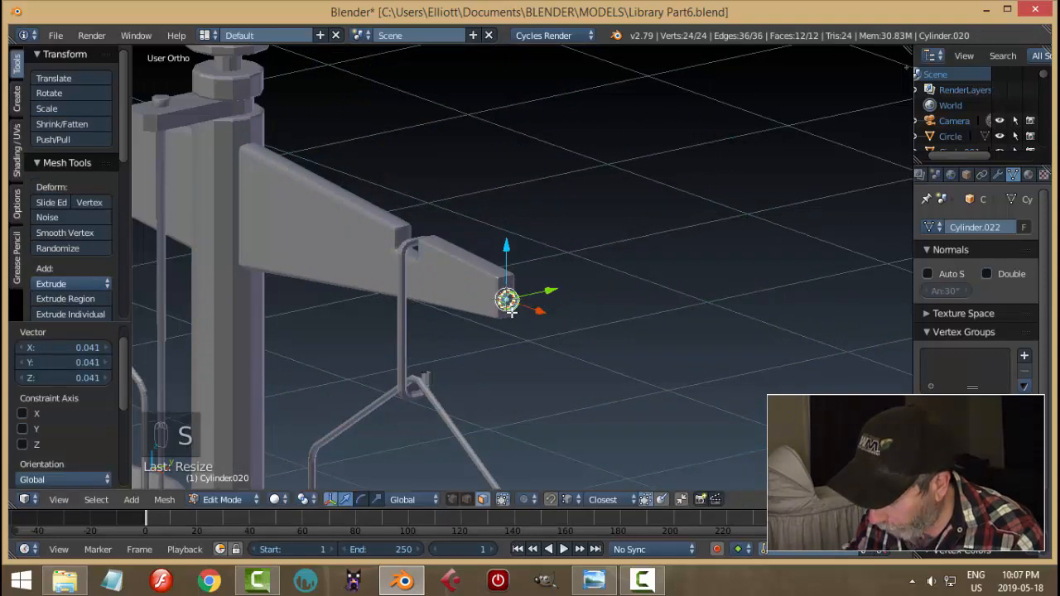
Scale the small cylinder down slightly more and move it outward along X so it protrudes from the beam's end, then deselect it
{"action": "key", "text": "KP_Decimal"}
{"action": "scroll", "coordinate": [654, 313], "scroll_direction": "down", "scroll_amount": 2}
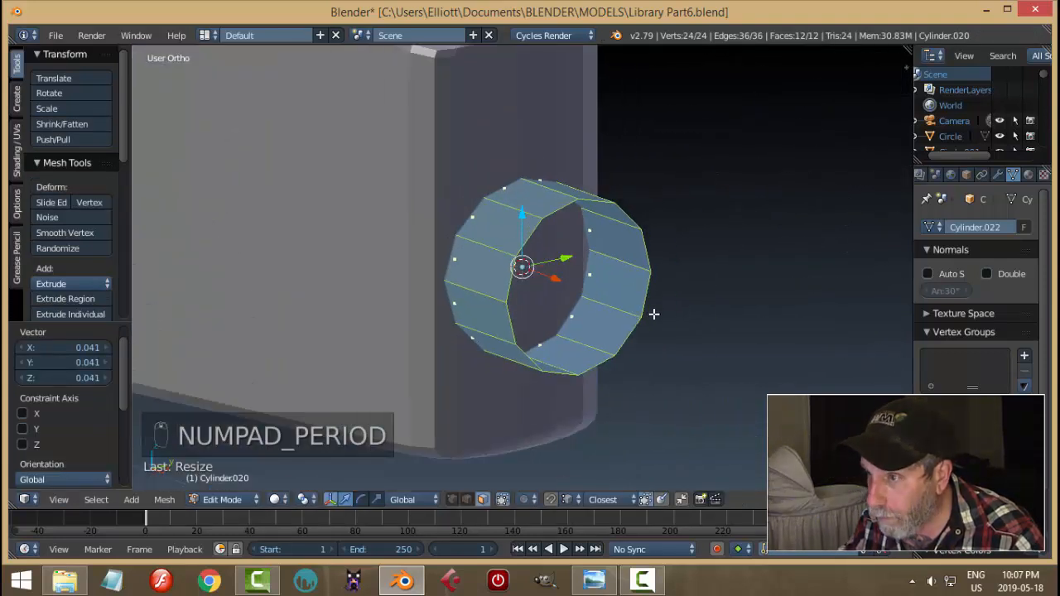
{"action": "key", "text": "s"}
{"action": "left_click", "coordinate": [606, 329]}
{"action": "middle_click_drag", "start_coordinate": [605, 329], "coordinate": [667, 331]}
{"action": "key", "text": "a"}
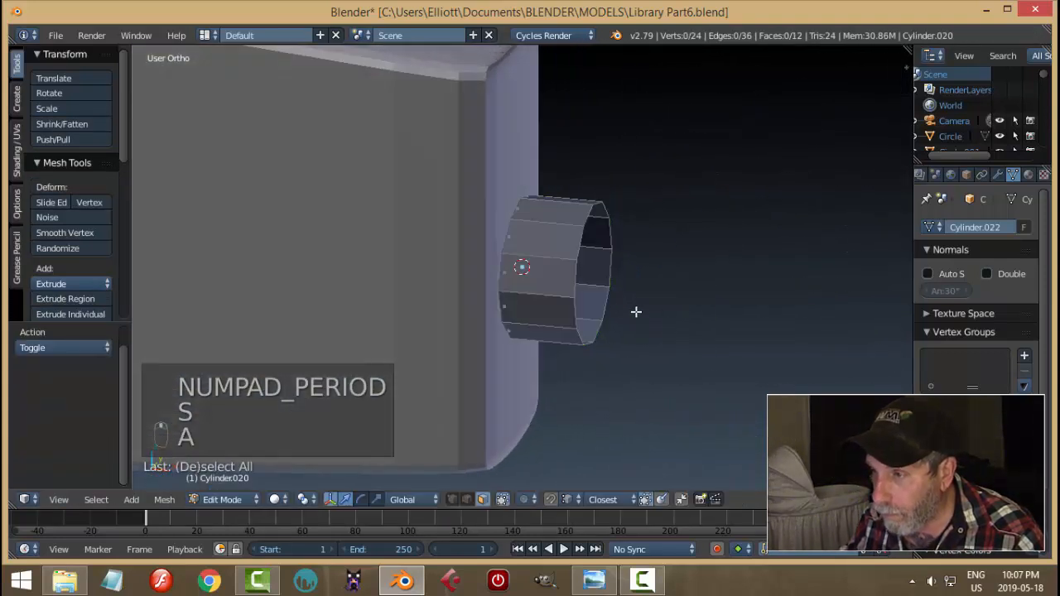
{"action": "key", "text": "a"}
{"action": "left_click_drag", "start_coordinate": [570, 271], "coordinate": [631, 273]}
{"action": "key", "text": "a"}
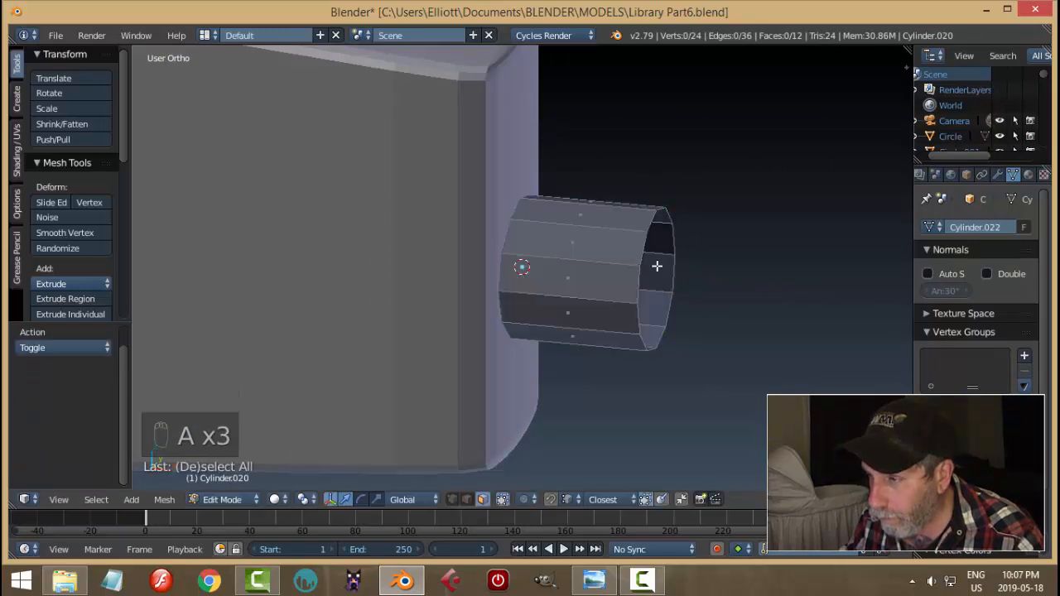
Extrude the cylinder's outer edge loop, scale it up to about 1.5, and extrude it 0.027 along X to form a first collar
{"action": "key", "text": "ctrl+Tab"}
{"action": "left_click", "coordinate": [632, 255]}
{"action": "left_click", "coordinate": [659, 269], "text": "alt"}
{"action": "middle_click_drag", "start_coordinate": [658, 269], "coordinate": [627, 312]}
{"action": "key", "text": "e"}
{"action": "right_click", "coordinate": [629, 314]}
{"action": "key", "text": "s"}
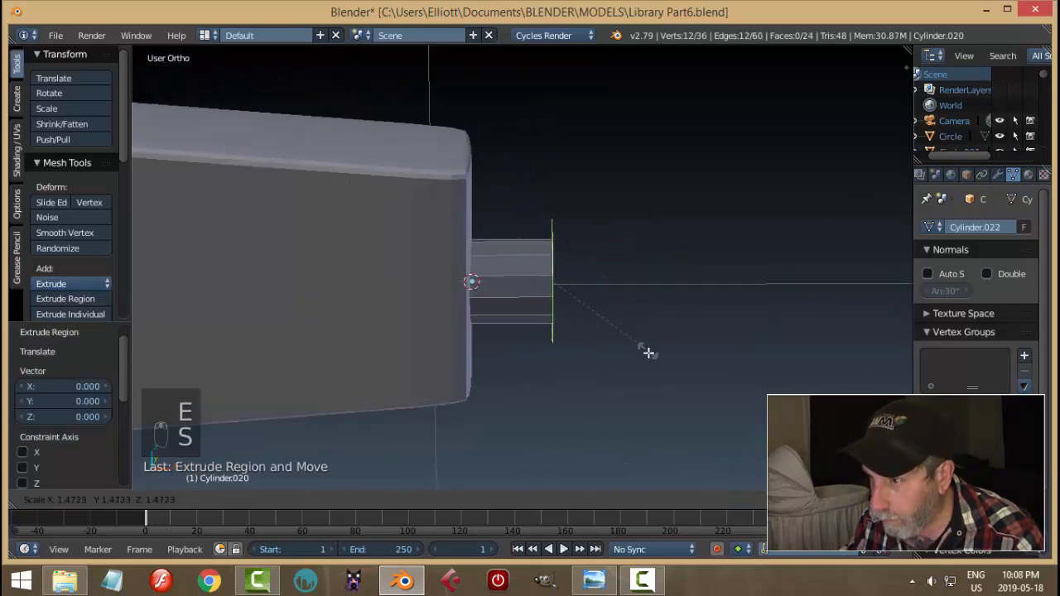
{"action": "left_click", "coordinate": [653, 365]}
{"action": "key", "text": "e"}
{"action": "right_click", "coordinate": [622, 290]}
{"action": "left_click_drag", "start_coordinate": [615, 282], "coordinate": [651, 284]}
{"action": "middle_click_drag", "start_coordinate": [724, 309], "coordinate": [705, 313]}
Extrude the collar's outer loop inward at scale 0.663, then extrude it 0.031 along X to form a neck
{"action": "key", "text": "e"}
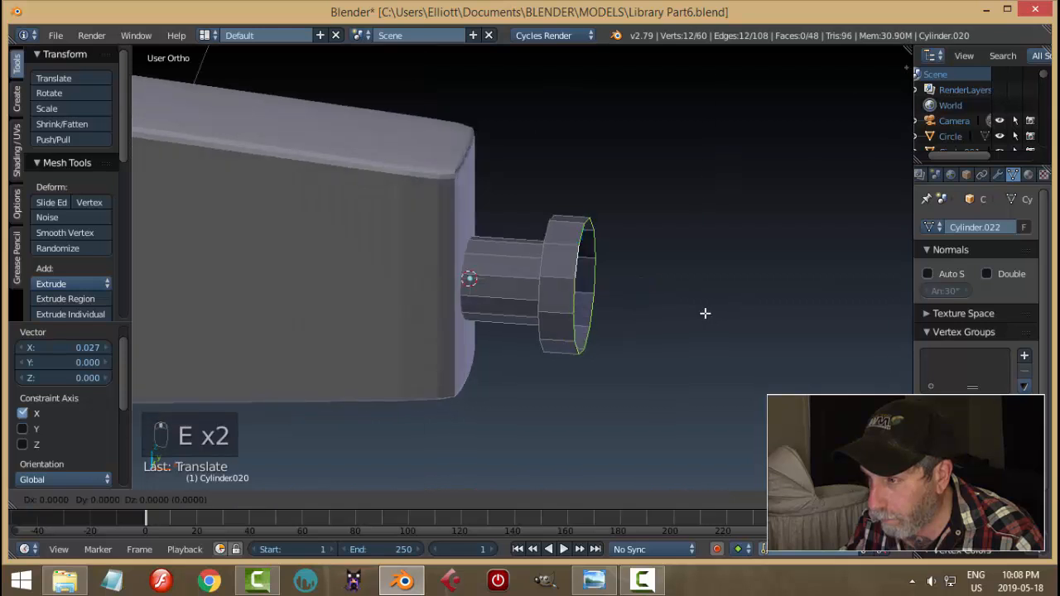
{"action": "right_click", "coordinate": [705, 313]}
{"action": "key", "text": "s"}
{"action": "left_click", "coordinate": [661, 297]}
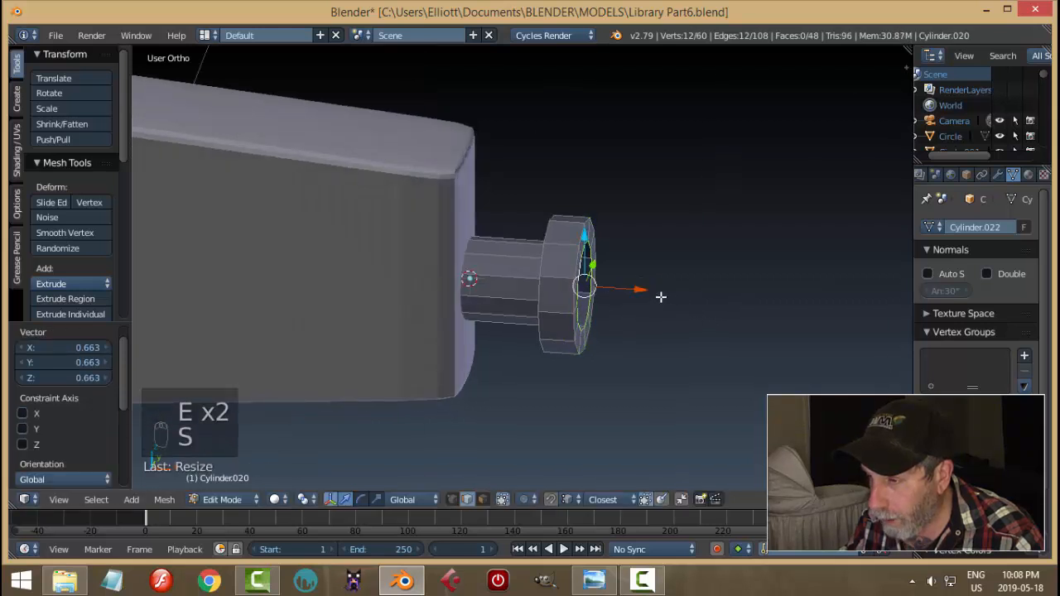
{"action": "key", "text": "e"}
{"action": "right_click", "coordinate": [660, 297]}
{"action": "left_click_drag", "start_coordinate": [641, 291], "coordinate": [681, 299]}
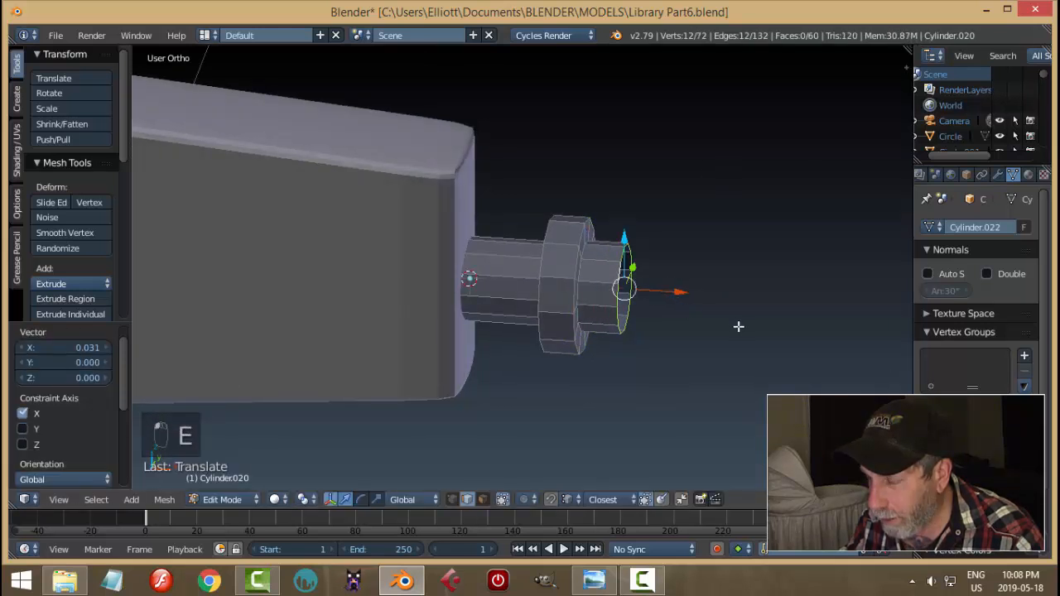
Extrude the neck's end loop outward at scale 1.917, then extrude it 0.018 along X to form a second, larger collar
{"action": "key", "text": "e"}
{"action": "right_click", "coordinate": [738, 327]}
{"action": "key", "text": "s"}
{"action": "left_click", "coordinate": [756, 384]}
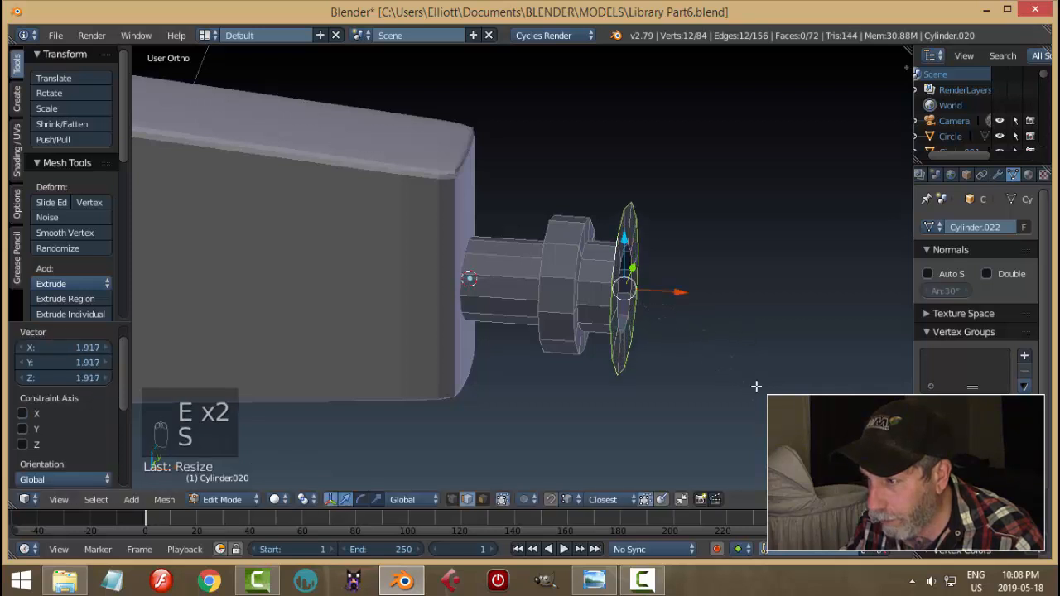
{"action": "key", "text": "e"}
{"action": "right_click", "coordinate": [703, 321]}
{"action": "left_click_drag", "start_coordinate": [679, 291], "coordinate": [733, 307]}
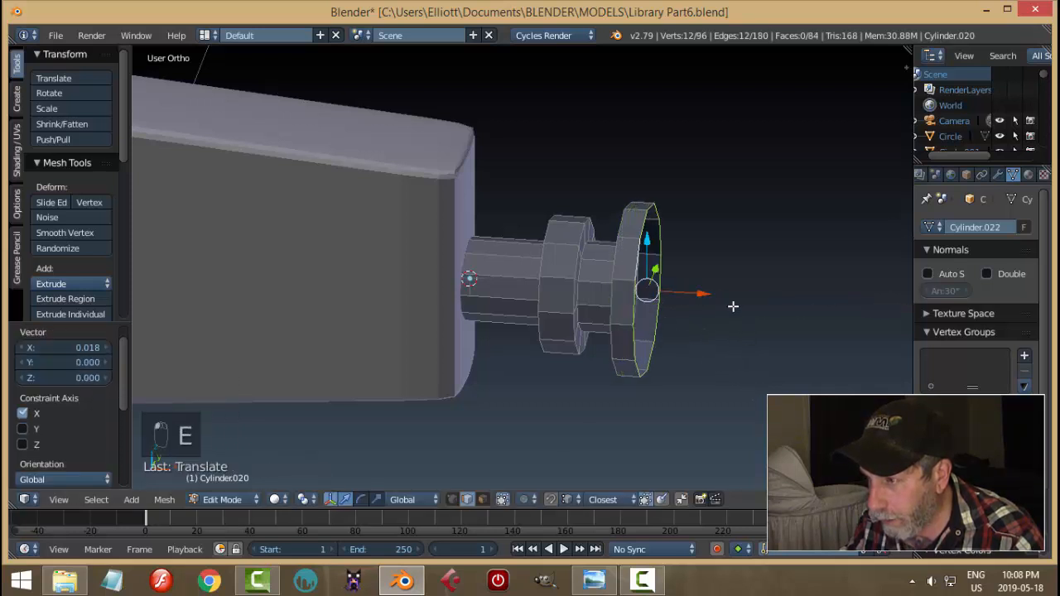
Extrude the larger collar's outer loop inward at a scale of about 0.45, then extrude it along X to form the end shaft
{"action": "key", "text": "e"}
{"action": "right_click", "coordinate": [769, 307]}
{"action": "key", "text": "s"}
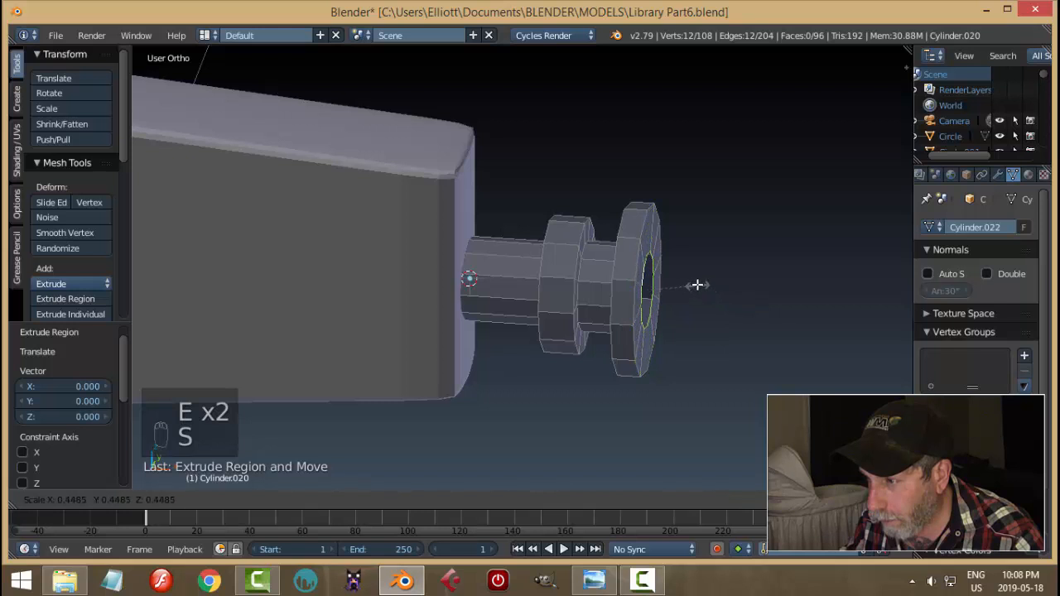
{"action": "left_click", "coordinate": [697, 284]}
{"action": "key", "text": "e"}
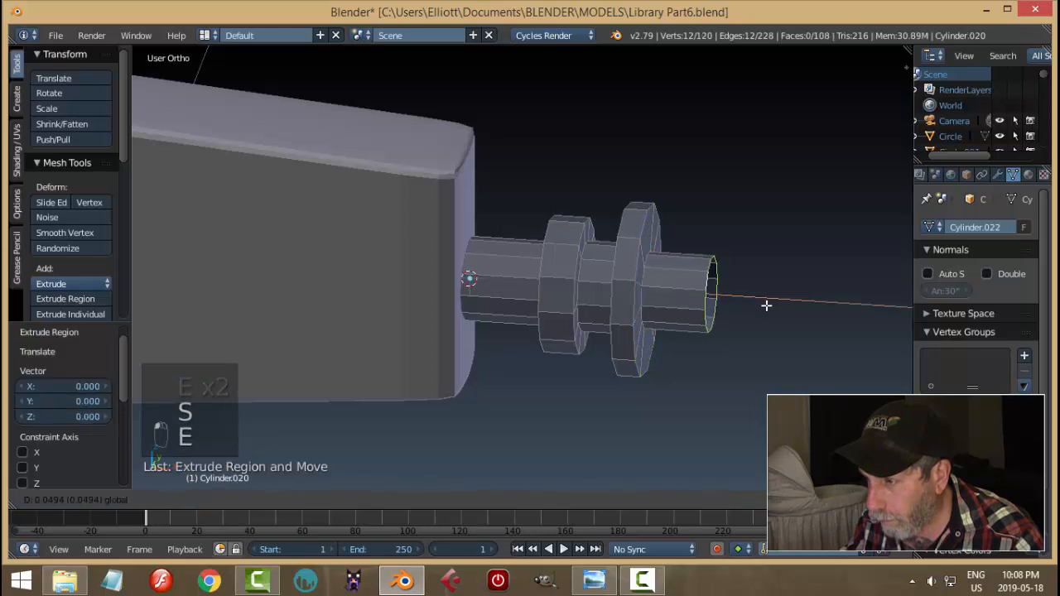
{"action": "left_click", "coordinate": [839, 329]}
Extrude the shaft's end loop inward at scale 0.745 and close the opening with a Grid Fill of span 2
{"action": "middle_click_drag", "start_coordinate": [840, 329], "coordinate": [817, 336]}
{"action": "key", "text": "e"}
{"action": "key", "text": "s"}
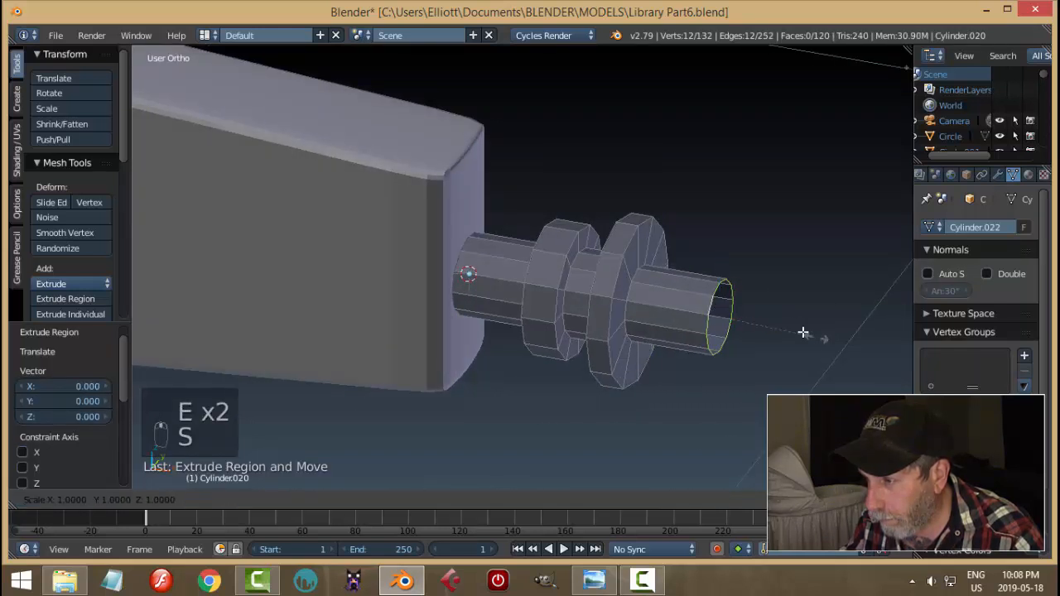
{"action": "left_click", "coordinate": [794, 322]}
{"action": "left_click", "coordinate": [164, 499]}
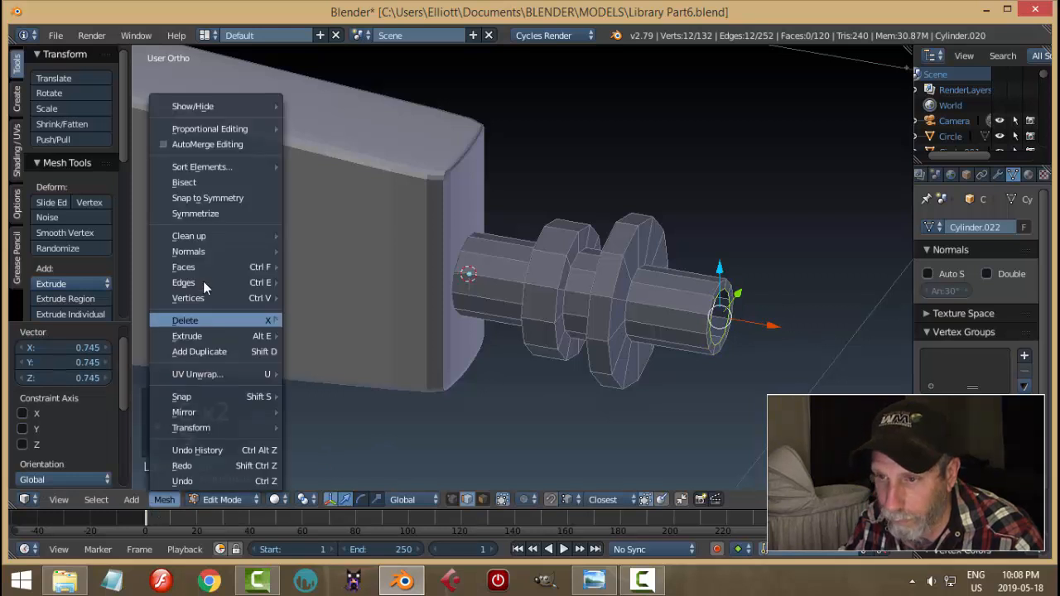
{"action": "mouse_move", "coordinate": [220, 267]}
{"action": "left_click", "coordinate": [306, 312]}
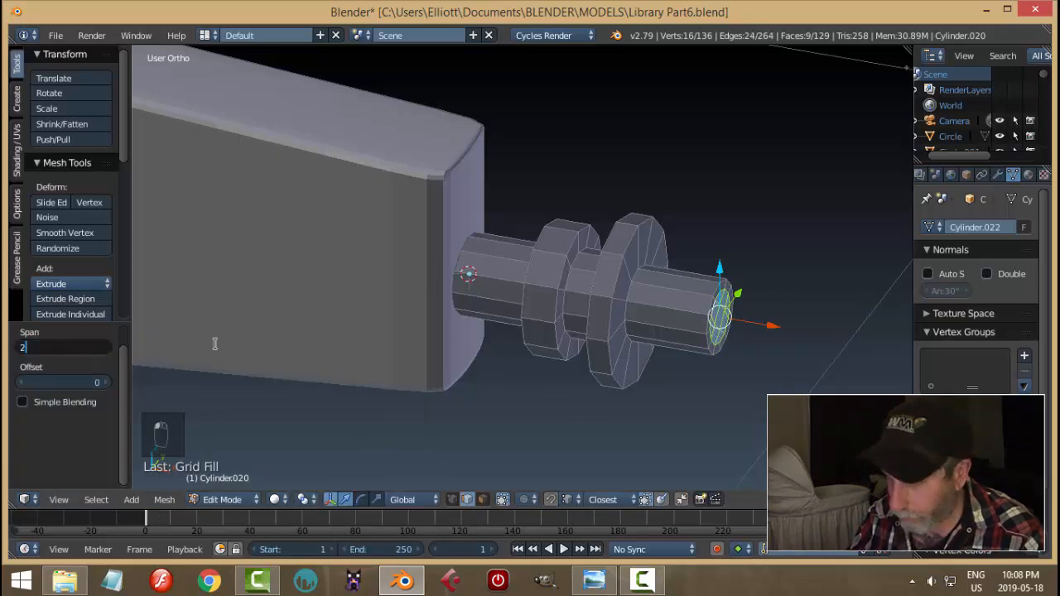
{"action": "key", "text": "Return"}
Bevel the shaft's end loop and the outer rims of both collars by 0.004 with 2 segments
{"action": "key", "text": "a"}
{"action": "scroll", "coordinate": [663, 319], "scroll_direction": "up", "scroll_amount": 1}
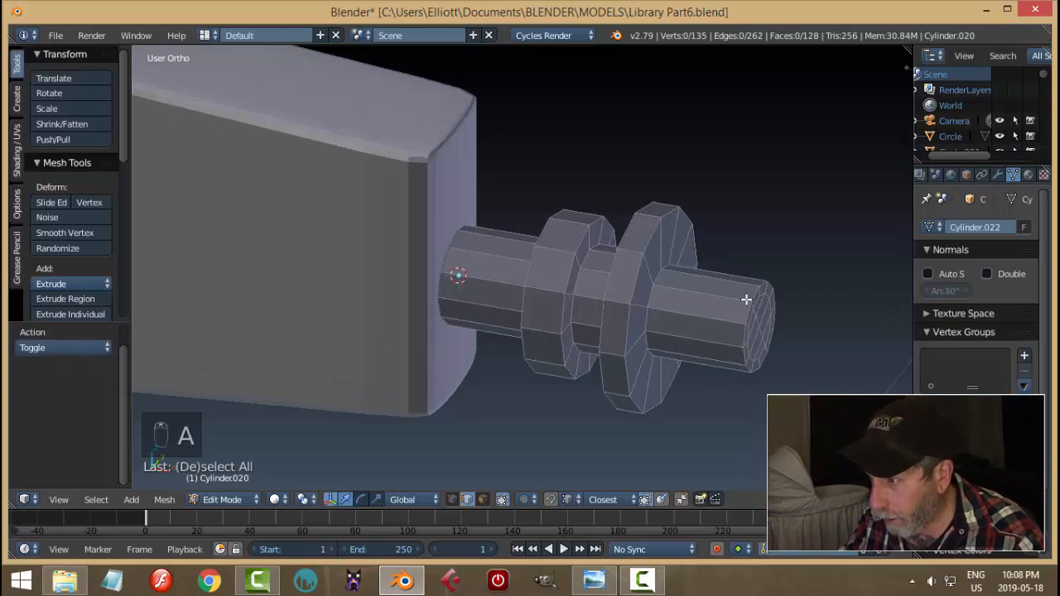
{"action": "right_click", "coordinate": [751, 296], "text": "alt"}
{"action": "right_click", "coordinate": [647, 243], "text": "alt+shift"}
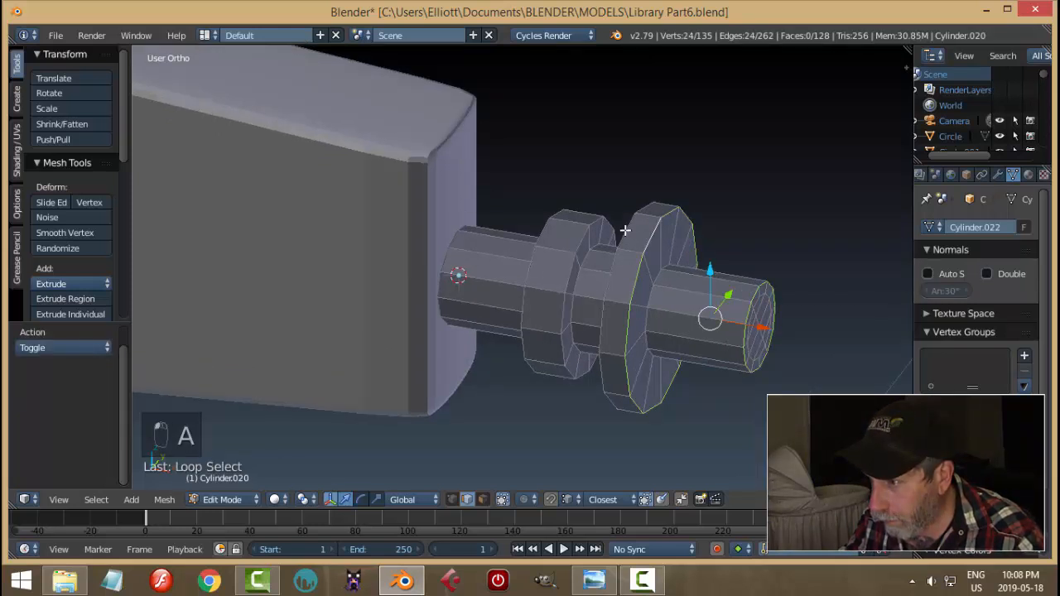
{"action": "right_click", "coordinate": [613, 232], "text": "alt+shift"}
{"action": "right_click", "coordinate": [577, 236], "text": "alt+shift"}
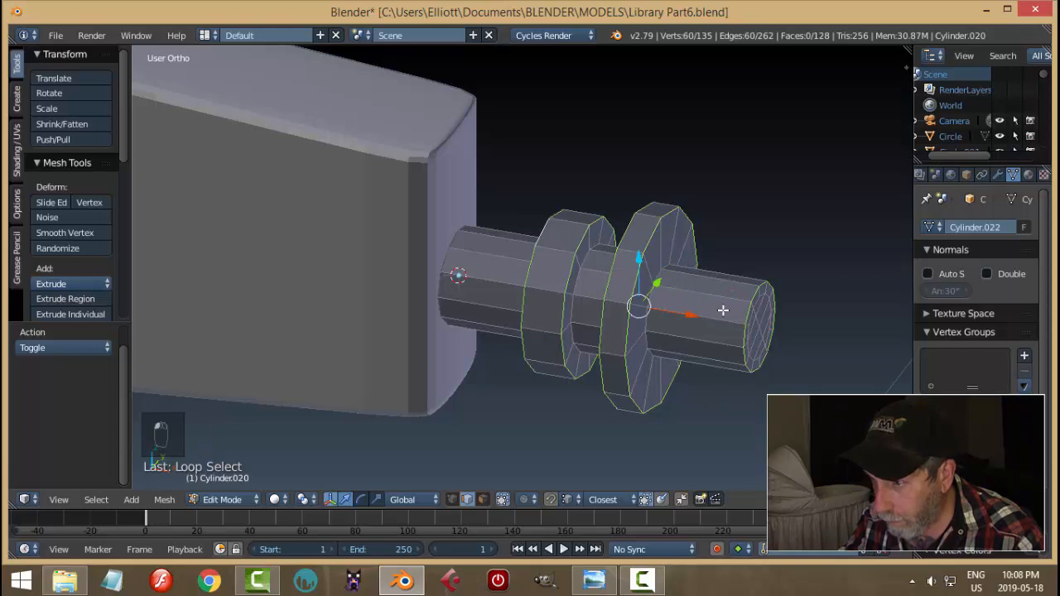
{"action": "key", "text": "ctrl+b"}
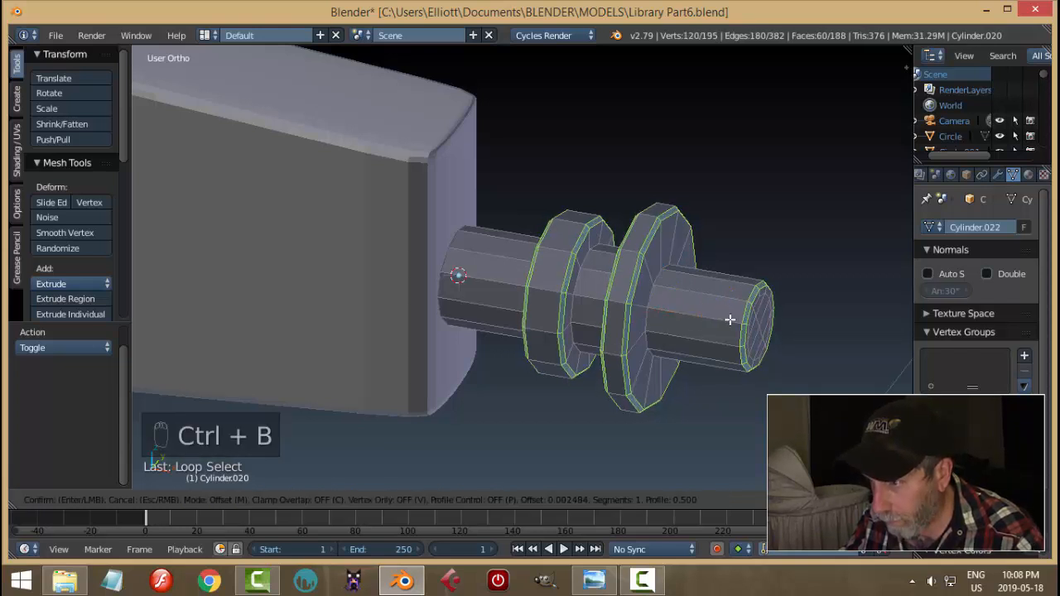
{"action": "left_click", "coordinate": [733, 319]}
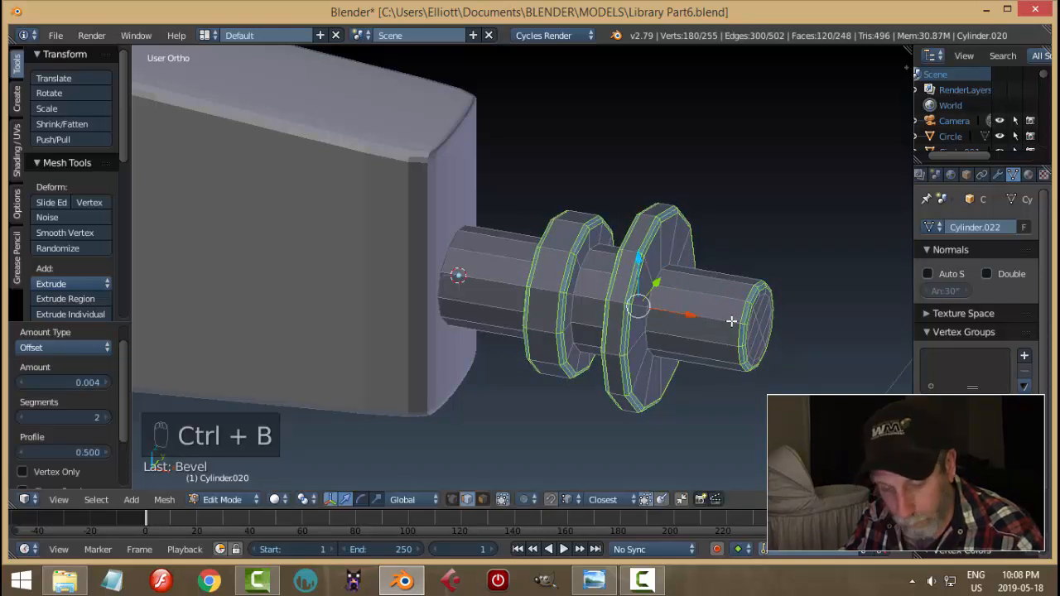
Leave edit mode, shade the beam-end fitting smooth with Auto Smooth at 30°, then deselect it
{"action": "key", "text": "a"}
{"action": "key", "text": "Tab"}
{"action": "left_click", "coordinate": [623, 321]}
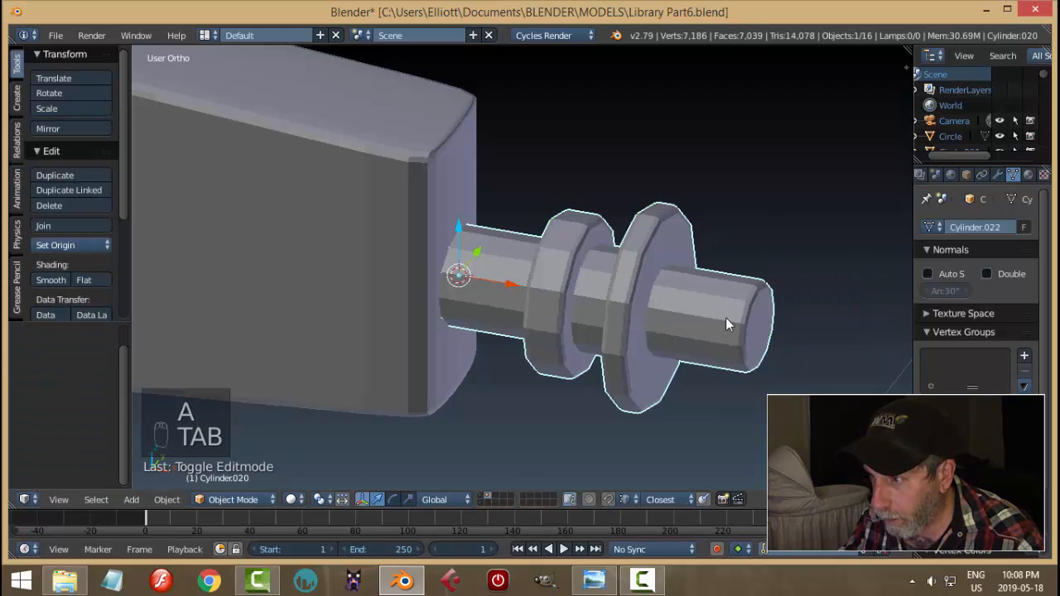
{"action": "left_click", "coordinate": [52, 280]}
{"action": "middle_click_drag", "start_coordinate": [666, 332], "coordinate": [694, 334]}
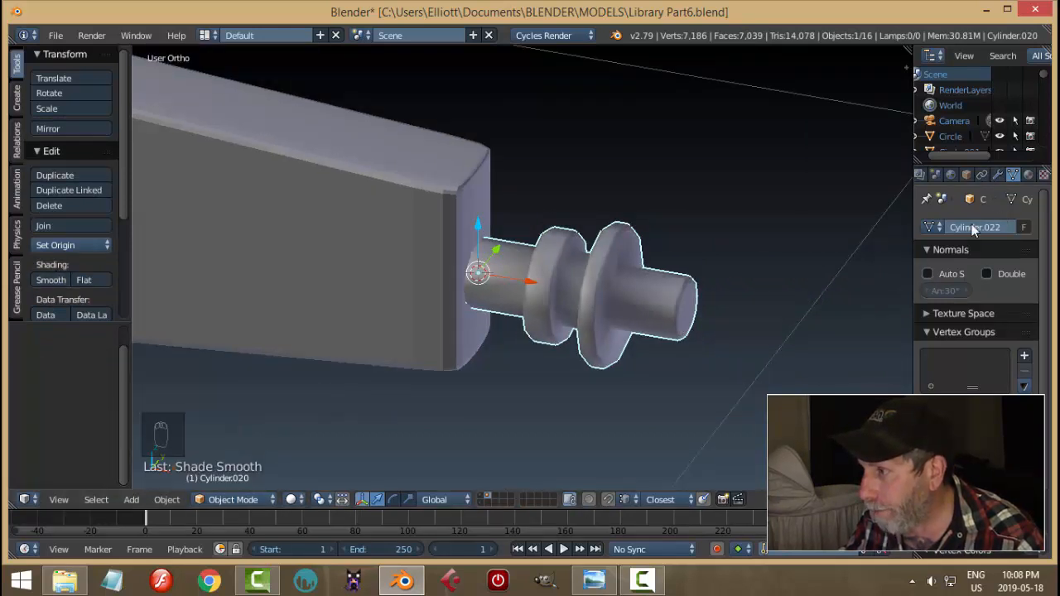
{"action": "left_click", "coordinate": [928, 274]}
{"action": "scroll", "coordinate": [686, 344], "scroll_direction": "down", "scroll_amount": 5}
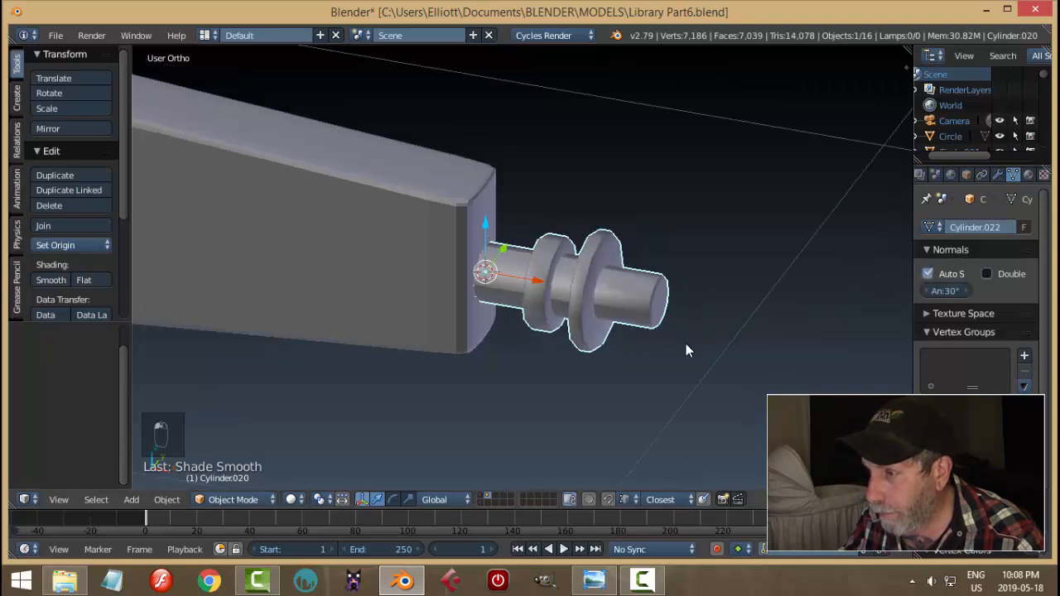
{"action": "key", "text": "a"}
Select the balance beam and snap the 3D cursor to it
{"action": "middle_click_drag", "start_coordinate": [638, 328], "coordinate": [602, 336]}
{"action": "right_click", "coordinate": [377, 283]}
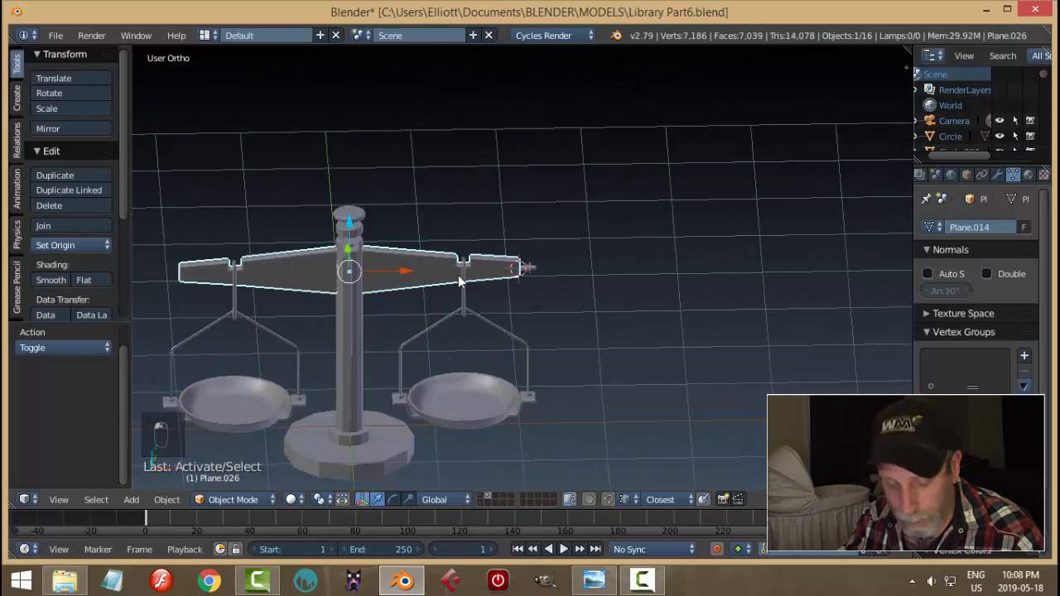
{"action": "key", "text": "shift+s"}
{"action": "left_click", "coordinate": [458, 275]}
Add an X-axis Mirror modifier to the beam-end fitting with the balance beam as the mirror object, then deselect
{"action": "right_click", "coordinate": [533, 270]}
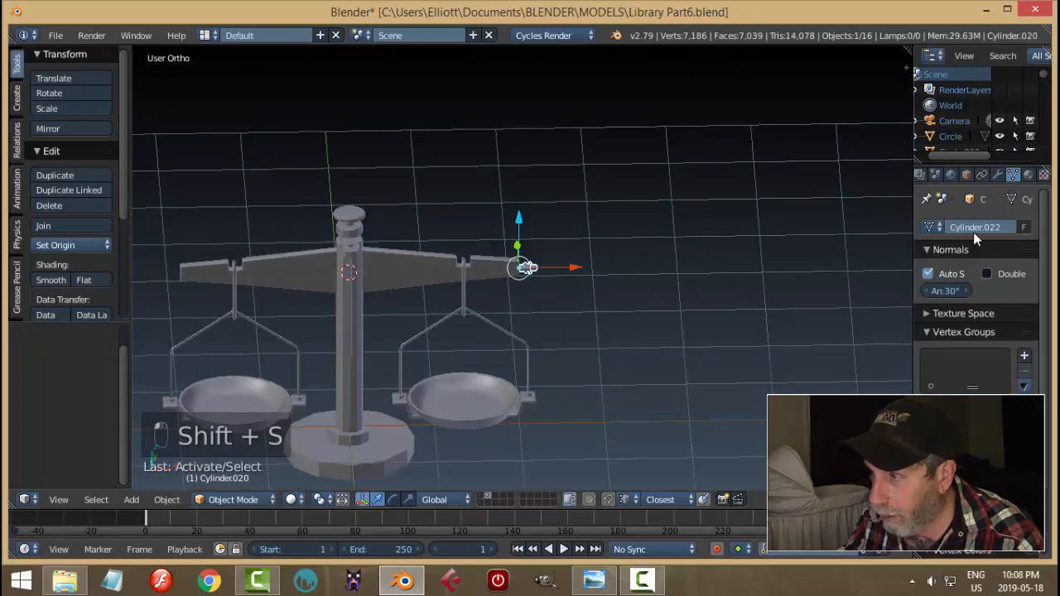
{"action": "left_click", "coordinate": [997, 176]}
{"action": "left_click", "coordinate": [955, 232]}
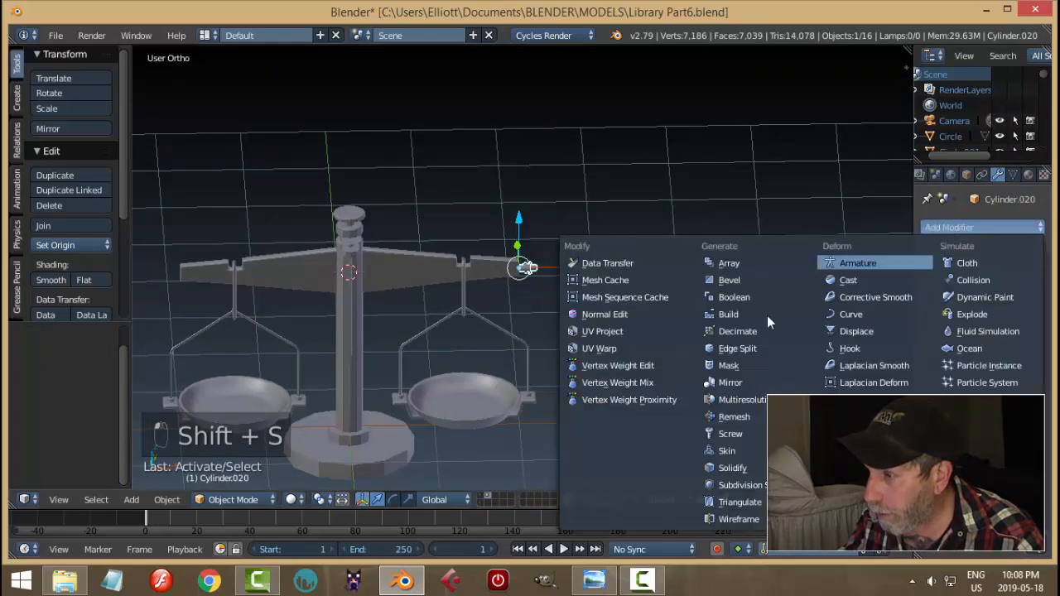
{"action": "left_click", "coordinate": [743, 385]}
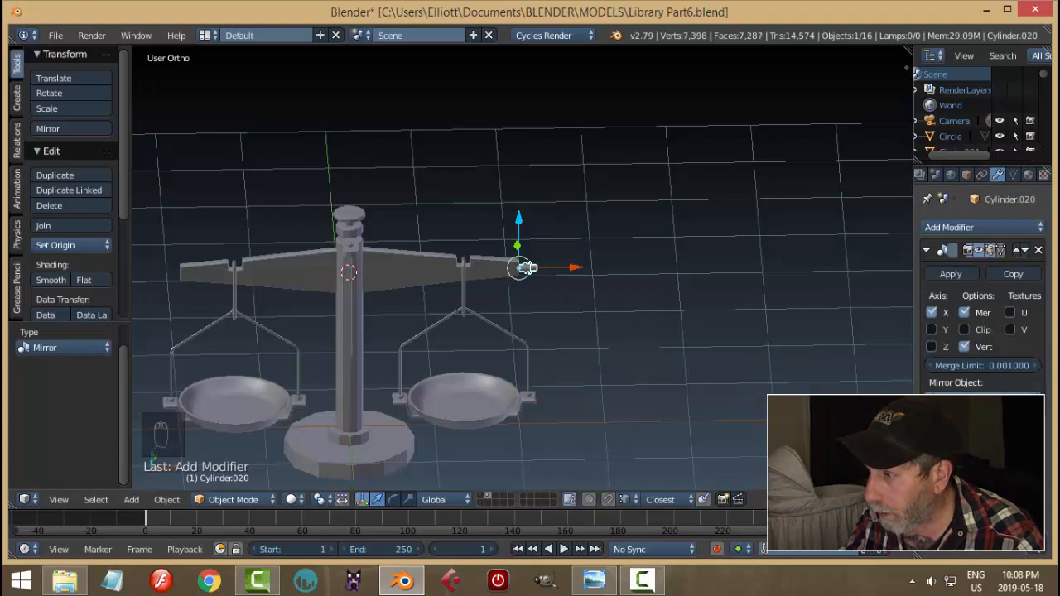
{"action": "left_click", "coordinate": [425, 284]}
{"action": "key", "text": "a"}
Link the balance beam's Subdivision Surface modifier to the upright column, then deselect everything
{"action": "scroll", "coordinate": [555, 325], "scroll_direction": "down", "scroll_amount": 3}
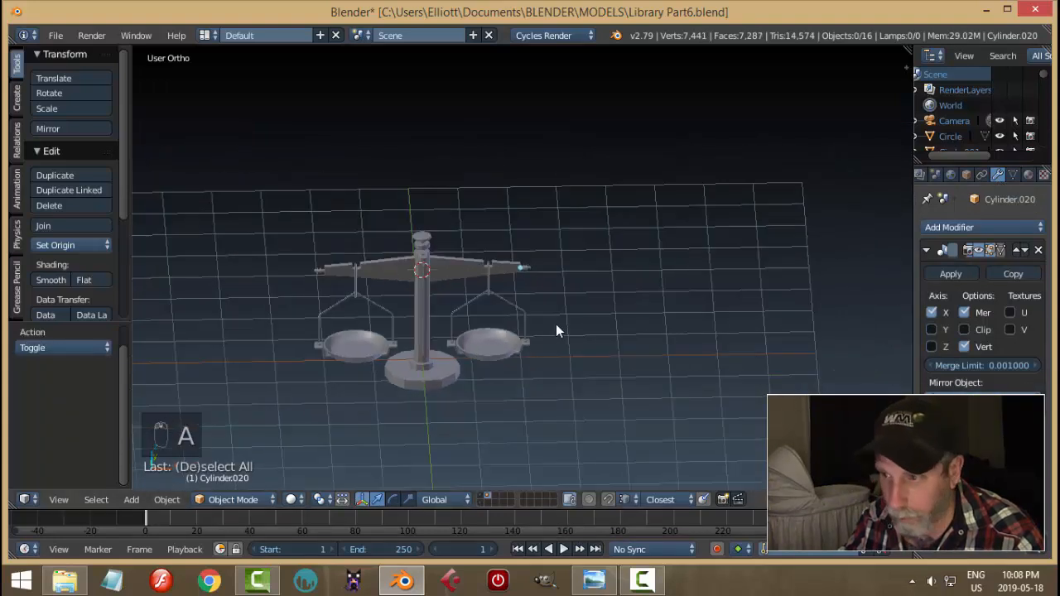
{"action": "middle_click_drag", "start_coordinate": [555, 323], "coordinate": [500, 312]}
{"action": "scroll", "coordinate": [328, 277], "scroll_direction": "up", "scroll_amount": 5}
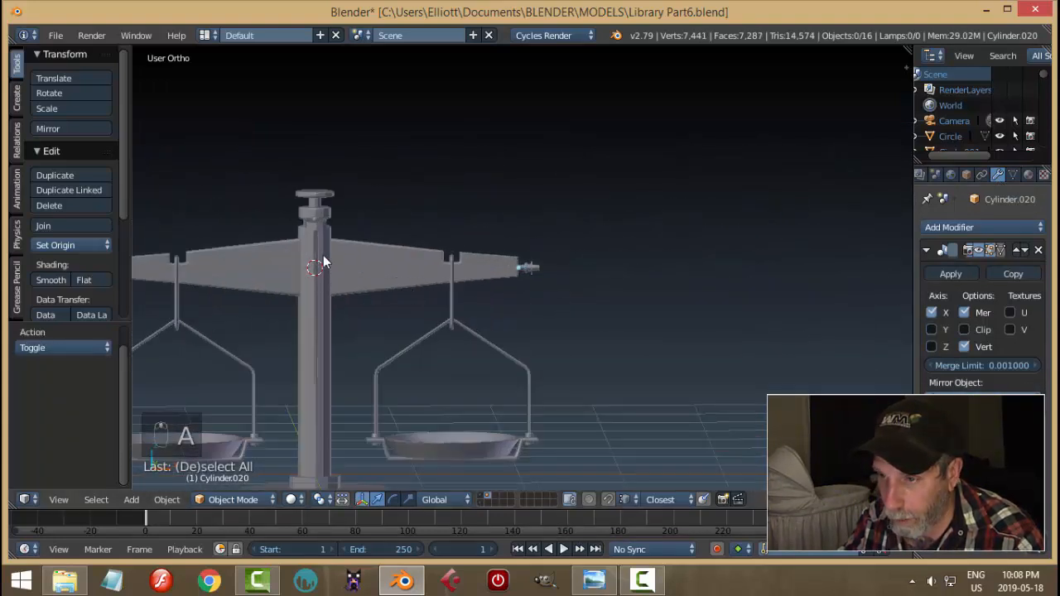
{"action": "middle_click_drag", "start_coordinate": [323, 262], "coordinate": [437, 329]}
{"action": "scroll", "coordinate": [352, 306], "scroll_direction": "up", "scroll_amount": 3}
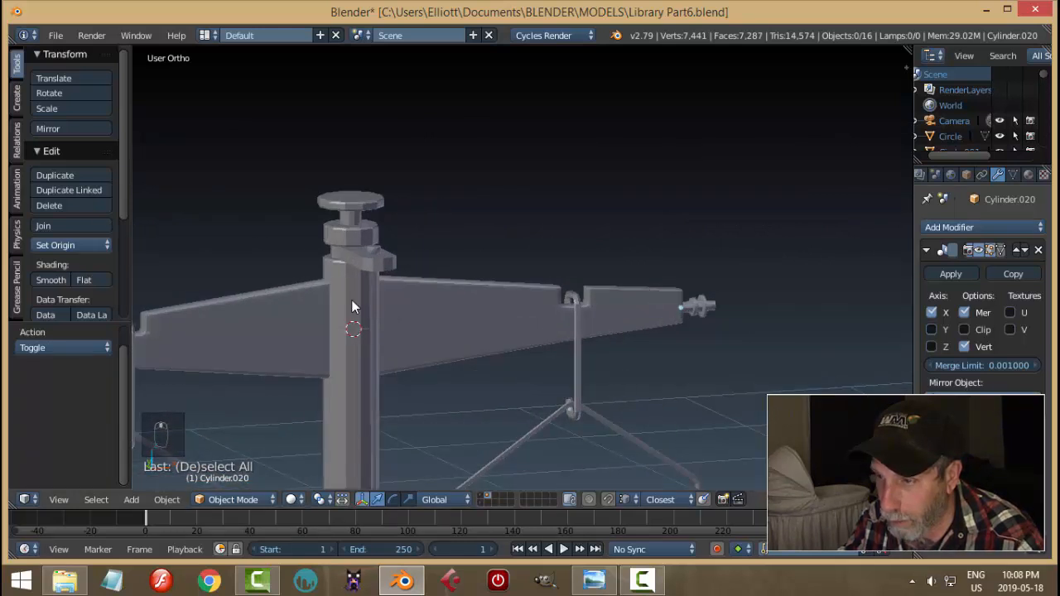
{"action": "right_click", "coordinate": [334, 301]}
{"action": "right_click", "coordinate": [285, 306], "text": "shift"}
{"action": "key", "text": "ctrl+l"}
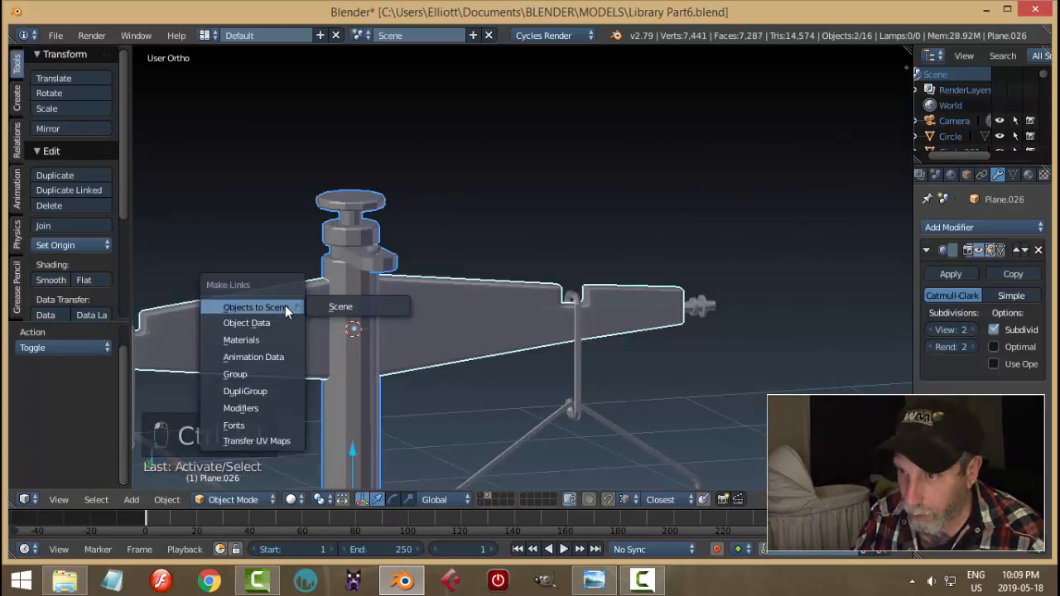
{"action": "left_click", "coordinate": [261, 408]}
{"action": "key", "text": "a"}
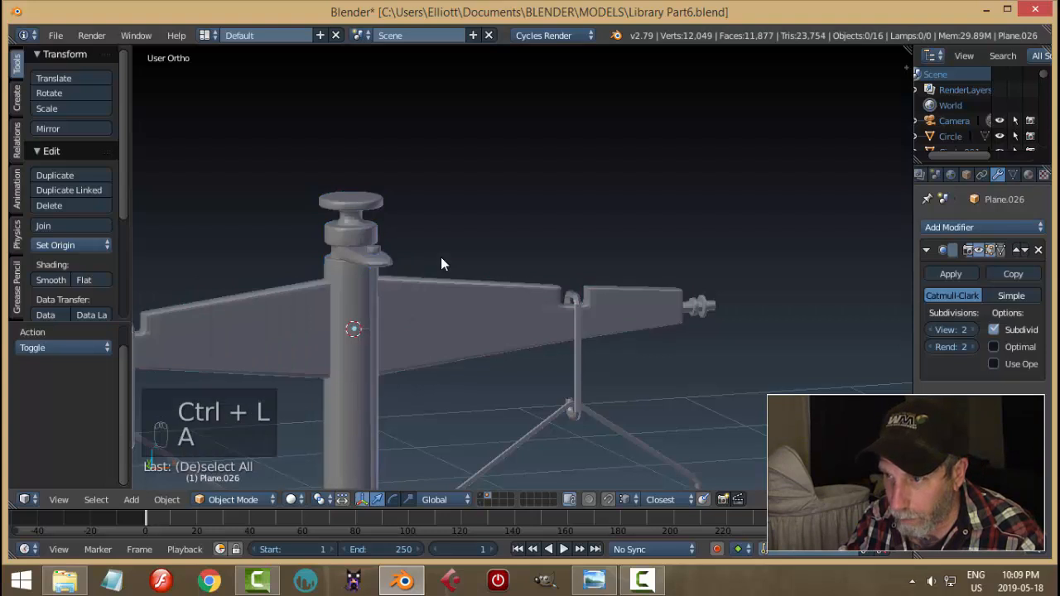
Open the upright column in edit mode and add loop cuts near the upper and lower ends of the narrow neck beneath the cap
{"action": "middle_click_drag", "start_coordinate": [440, 256], "coordinate": [425, 274]}
{"action": "right_click", "coordinate": [376, 228]}
{"action": "key", "text": "Tab"}
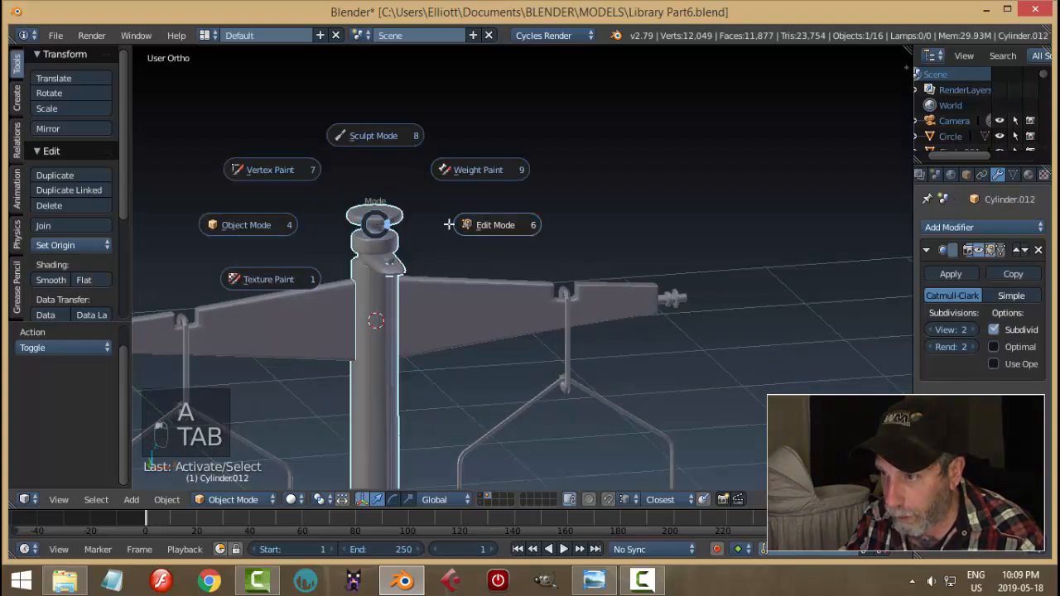
{"action": "left_click", "coordinate": [451, 225]}
{"action": "scroll", "coordinate": [473, 254], "scroll_direction": "up", "scroll_amount": 3}
{"action": "scroll", "coordinate": [594, 310], "scroll_direction": "up", "scroll_amount": 4}
{"action": "middle_click_drag", "start_coordinate": [364, 224], "coordinate": [480, 272], "text": "shift"}
{"action": "scroll", "coordinate": [580, 308], "scroll_direction": "up", "scroll_amount": 2}
{"action": "key", "text": "ctrl+r"}
{"action": "left_click", "coordinate": [473, 266]}
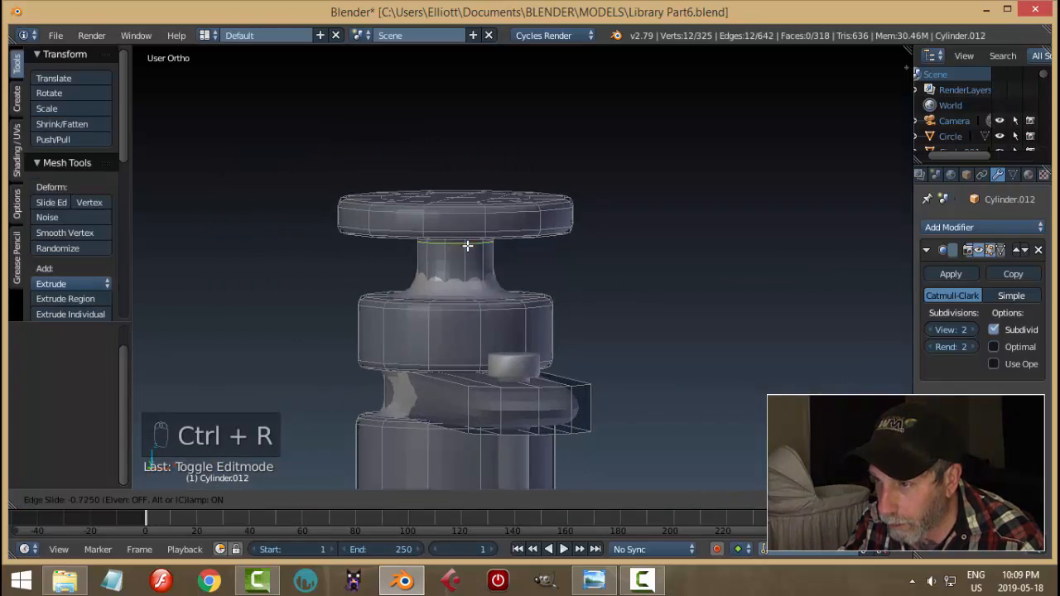
{"action": "left_click", "coordinate": [468, 246]}
{"action": "key", "text": "ctrl+r"}
{"action": "left_click", "coordinate": [464, 257]}
{"action": "left_click", "coordinate": [465, 280]}
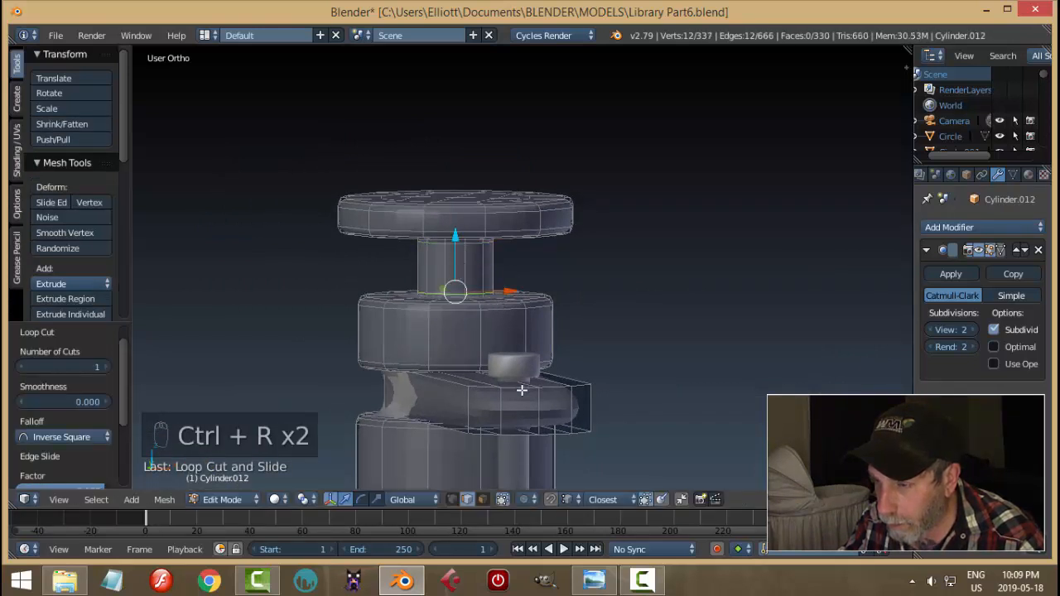
Add a loop cut around the main shaft just below its upper rim, under the bracket arm, then deselect
{"action": "middle_click_drag", "start_coordinate": [486, 407], "coordinate": [568, 429]}
{"action": "key", "text": "ctrl+r"}
{"action": "left_click", "coordinate": [547, 418]}
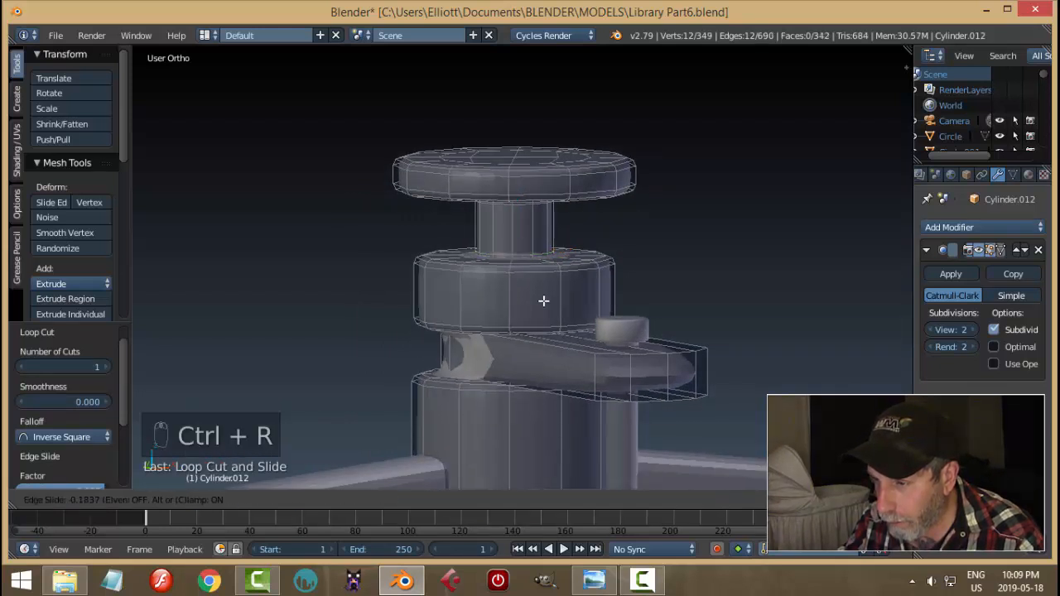
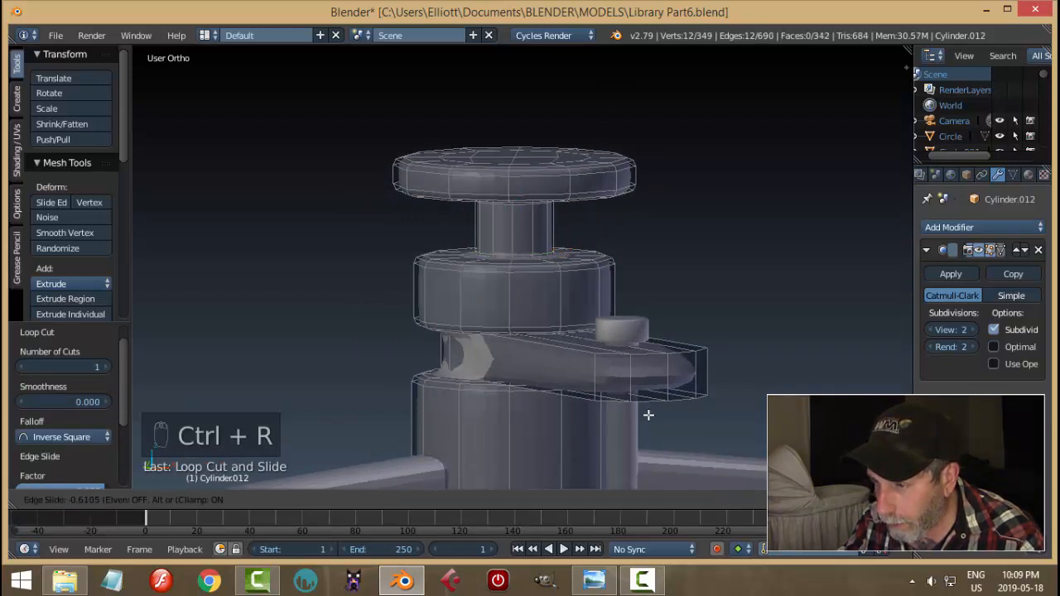
{"action": "left_click", "coordinate": [719, 138]}
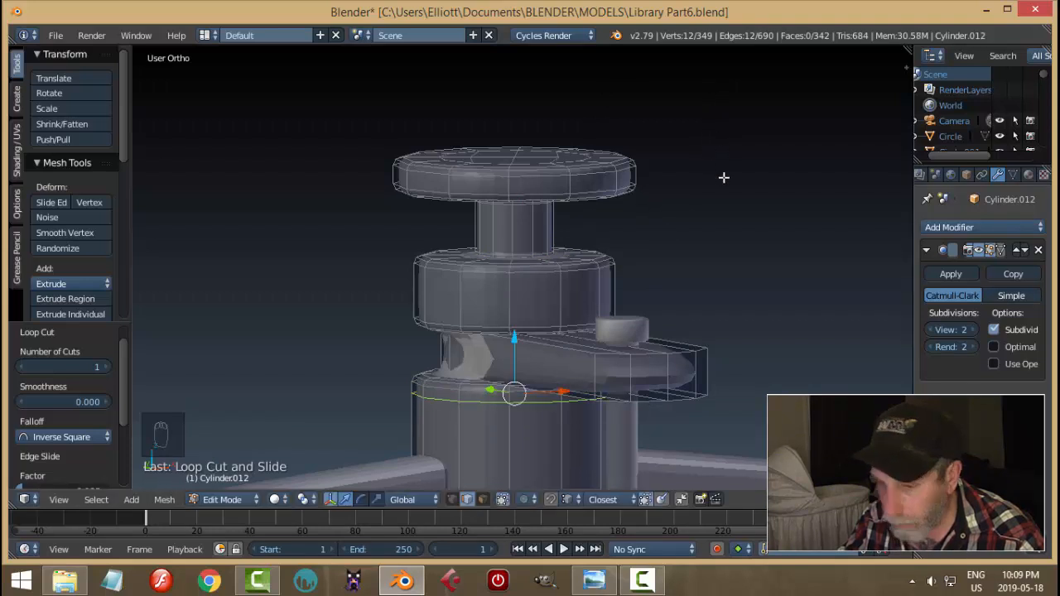
{"action": "scroll", "coordinate": [722, 178], "scroll_direction": "down", "scroll_amount": 2}
{"action": "key", "text": "a"}
Add two crosswise loop cuts on the bracket arm, one close to the column and one close to the rounded end
{"action": "middle_click_drag", "start_coordinate": [693, 178], "coordinate": [729, 277]}
{"action": "middle_click_drag", "start_coordinate": [729, 331], "coordinate": [582, 77], "text": "shift"}
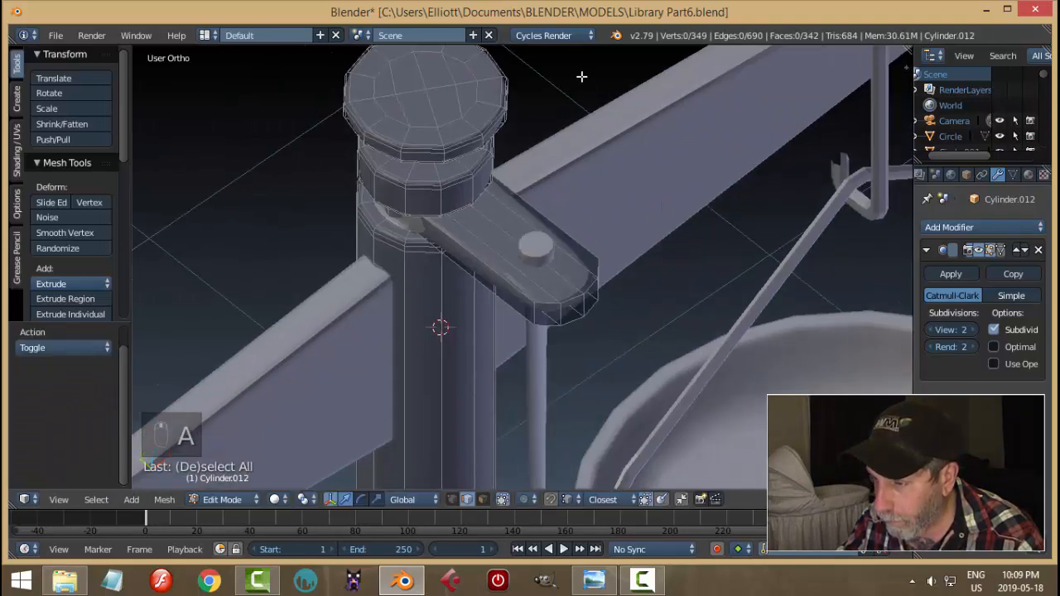
{"action": "key", "text": "ctrl+r"}
{"action": "left_click", "coordinate": [522, 195]}
{"action": "left_click", "coordinate": [497, 176]}
{"action": "key", "text": "ctrl+r"}
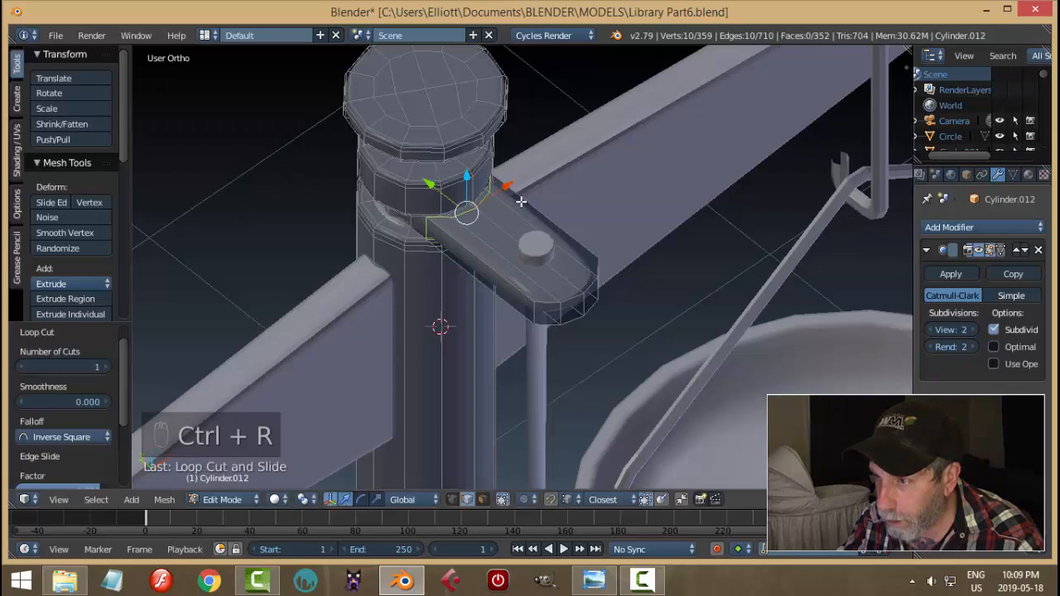
{"action": "left_click", "coordinate": [523, 213]}
{"action": "left_click", "coordinate": [559, 251]}
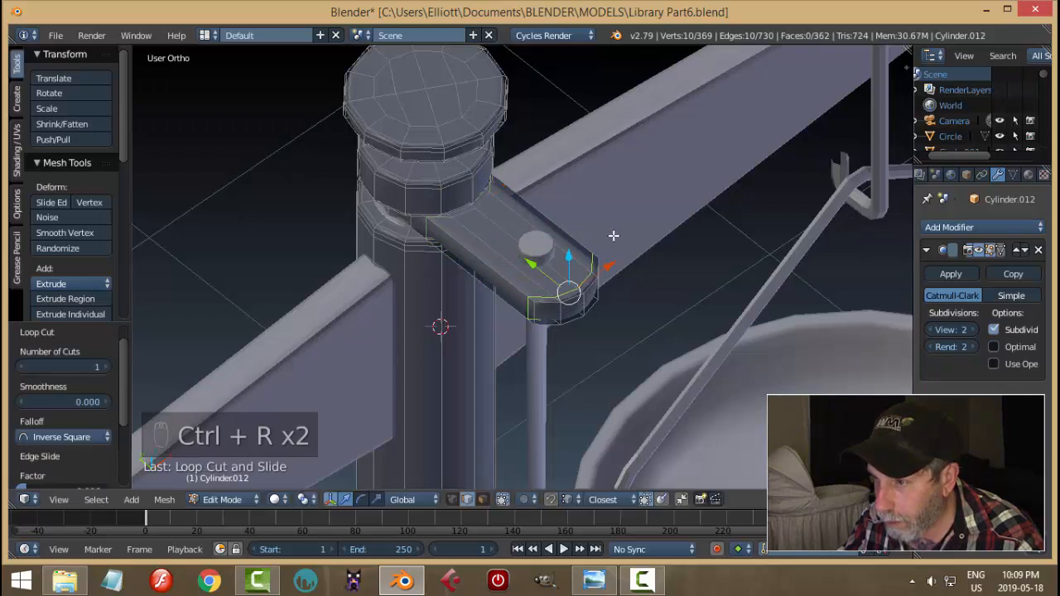
Add two lengthwise loop cuts around the bracket arm's sides, one near the upper edge and one near the lower edge
{"action": "middle_click_drag", "start_coordinate": [613, 235], "coordinate": [596, 173]}
{"action": "key", "text": "ctrl+r"}
{"action": "left_click", "coordinate": [601, 174]}
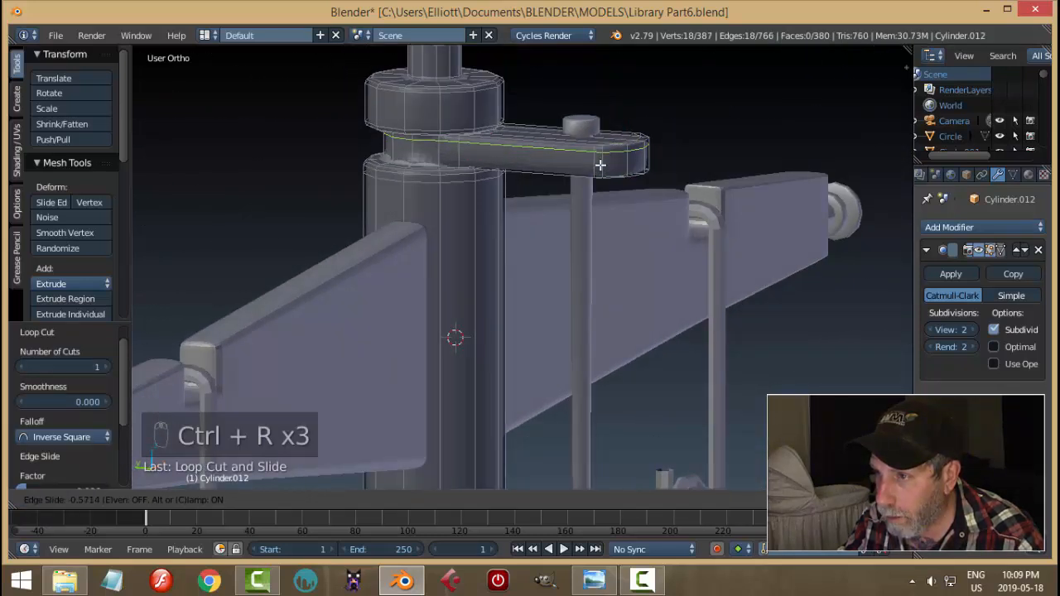
{"action": "left_click", "coordinate": [599, 175]}
{"action": "key", "text": "ctrl+r"}
{"action": "left_click", "coordinate": [598, 176]}
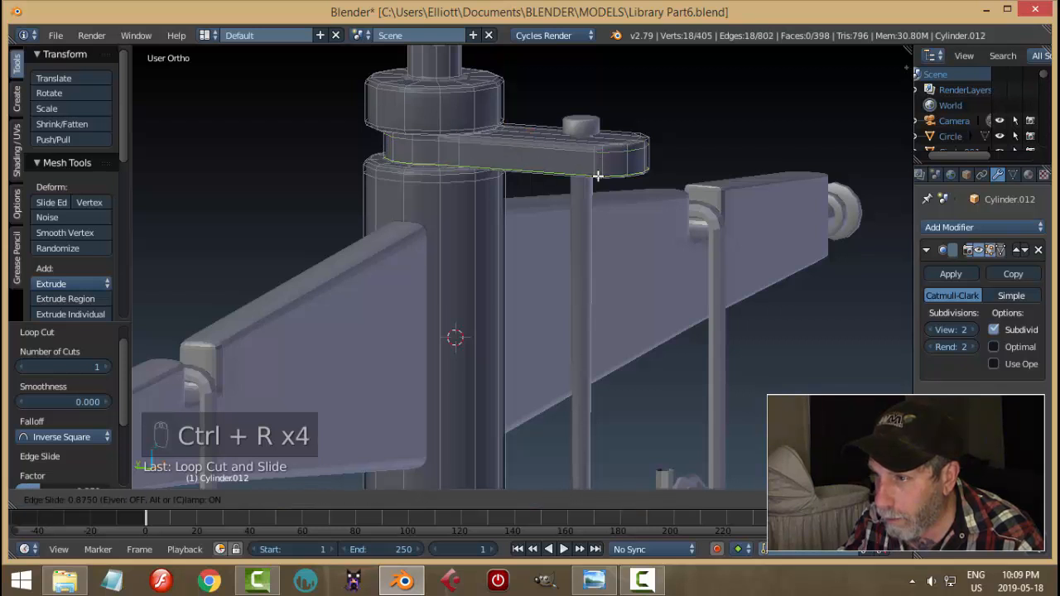
{"action": "left_click", "coordinate": [598, 174]}
Clear the edge selection, leave edit mode and shade the upright column smooth
{"action": "key", "text": "a"}
{"action": "key", "text": "Tab"}
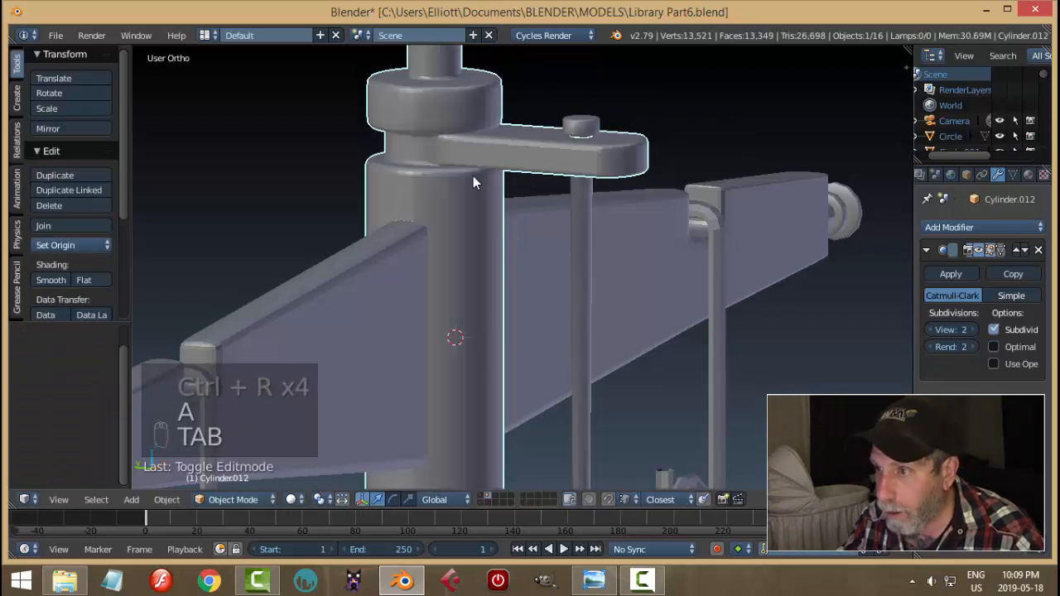
{"action": "left_click", "coordinate": [507, 186]}
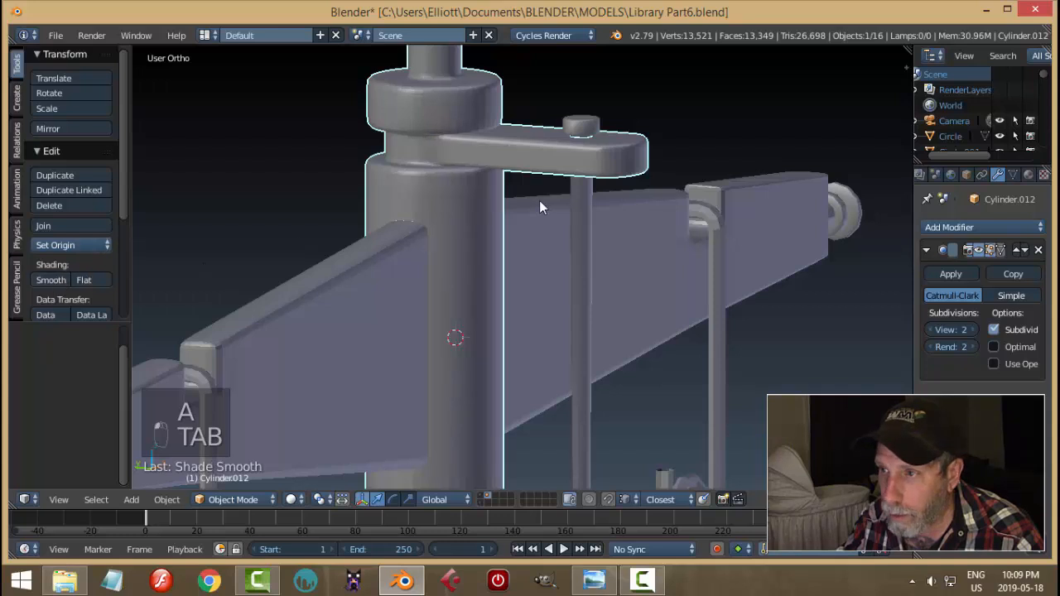
Reopen the upright in edit mode and add a loop cut at the foot of the shaft, just above the base collar
{"action": "scroll", "coordinate": [540, 201], "scroll_direction": "down", "scroll_amount": 4}
{"action": "middle_click_drag", "start_coordinate": [586, 202], "coordinate": [529, 194]}
{"action": "key", "text": "Tab"}
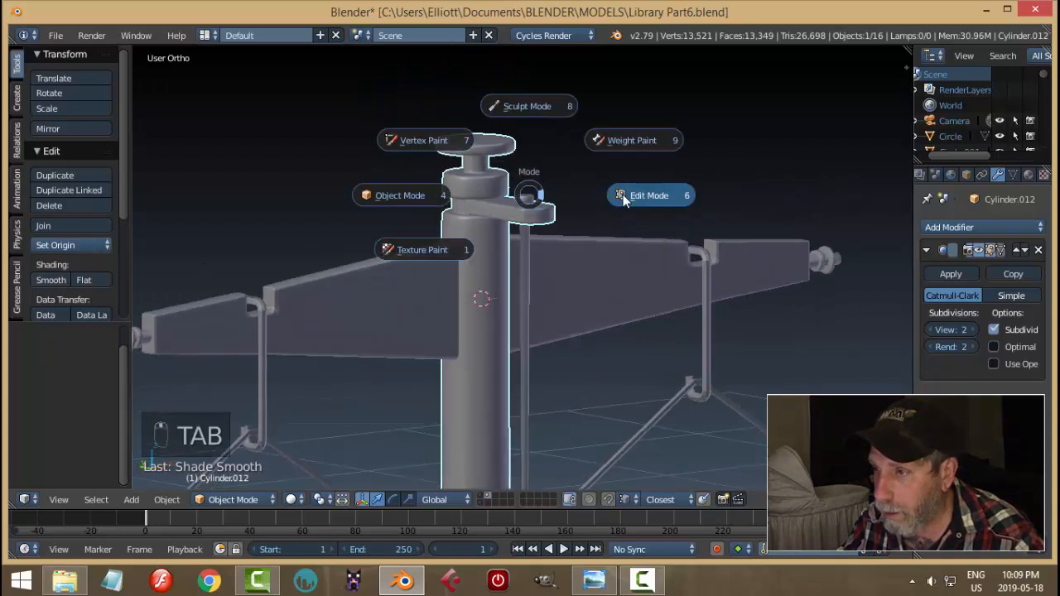
{"action": "left_click", "coordinate": [623, 198]}
{"action": "scroll", "coordinate": [598, 217], "scroll_direction": "down", "scroll_amount": 5}
{"action": "middle_click_drag", "start_coordinate": [537, 406], "coordinate": [505, 207], "text": "shift"}
{"action": "scroll", "coordinate": [504, 206], "scroll_direction": "up", "scroll_amount": 3}
{"action": "key", "text": "ctrl+r"}
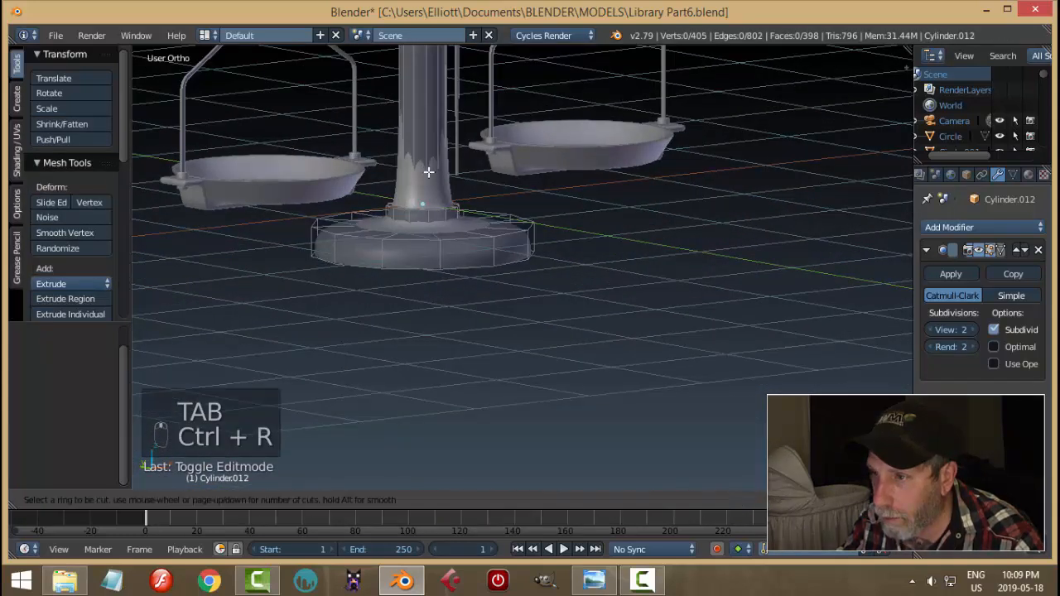
{"action": "left_click", "coordinate": [428, 171]}
{"action": "left_click", "coordinate": [492, 348]}
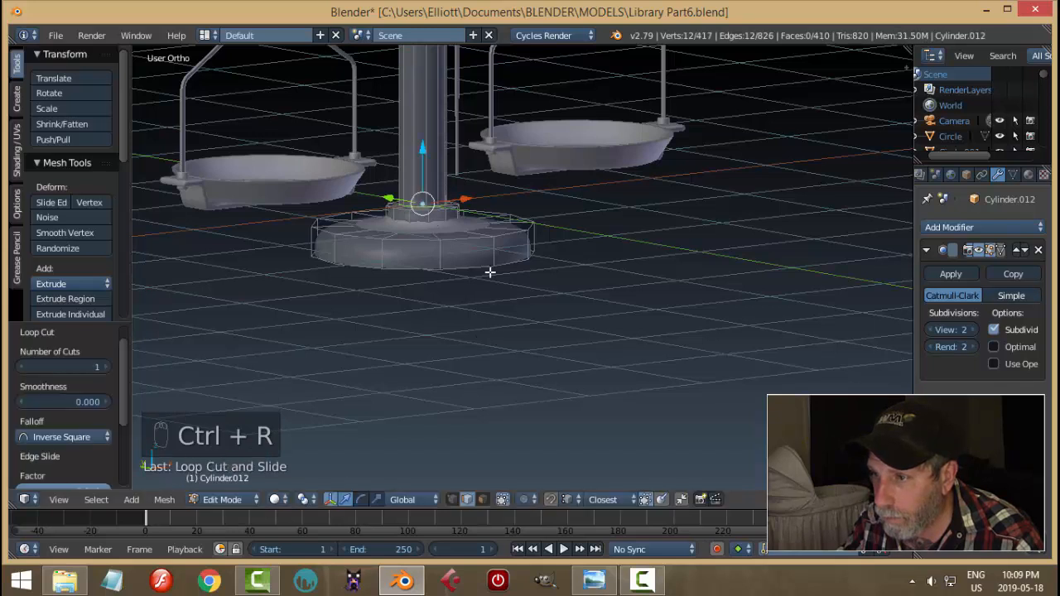
Add two loop cuts around the side of the round base, near its upper and lower edges
{"action": "middle_click_drag", "start_coordinate": [489, 271], "coordinate": [455, 263]}
{"action": "key", "text": "ctrl+r"}
{"action": "right_click", "coordinate": [443, 248]}
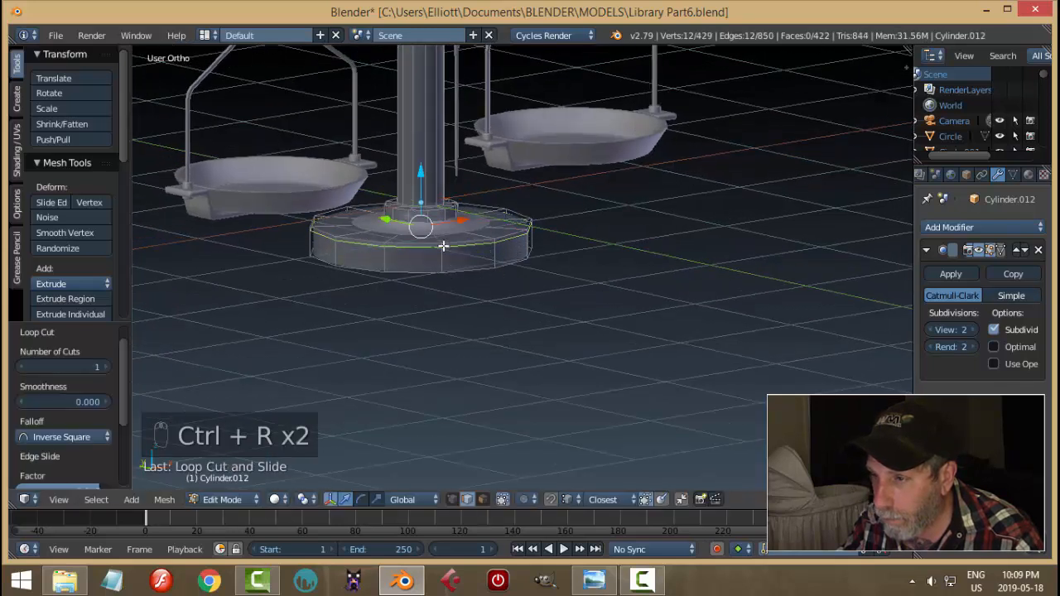
{"action": "key", "text": "ctrl+r"}
{"action": "left_click", "coordinate": [438, 257]}
{"action": "left_click", "coordinate": [437, 269]}
Add a loop cut on the base's upper face, close around the collar
{"action": "middle_click_drag", "start_coordinate": [492, 246], "coordinate": [473, 258]}
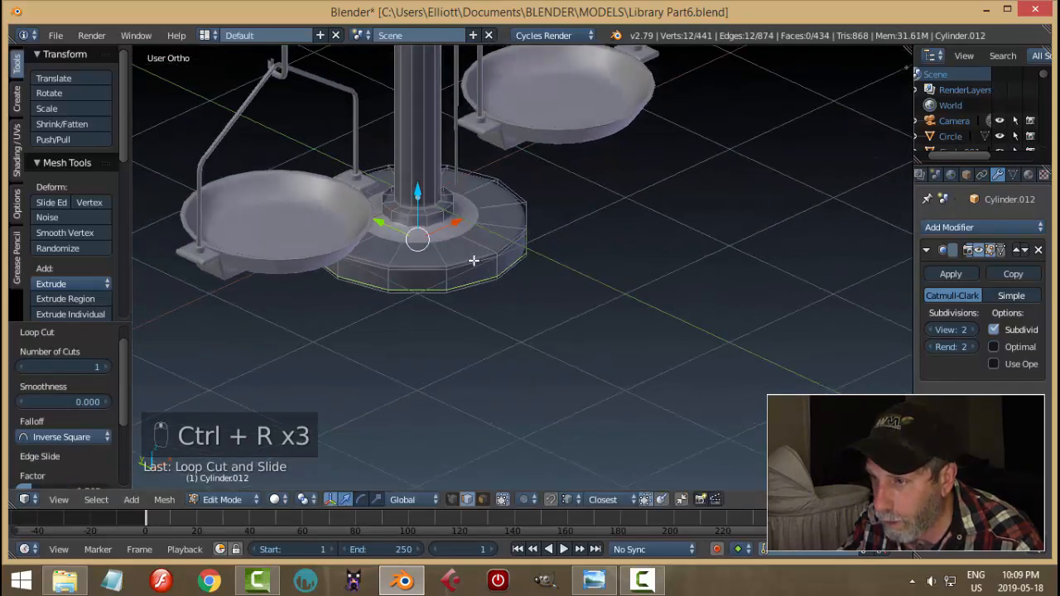
{"action": "key", "text": "ctrl+r"}
{"action": "left_click", "coordinate": [473, 246]}
{"action": "left_click", "coordinate": [457, 225]}
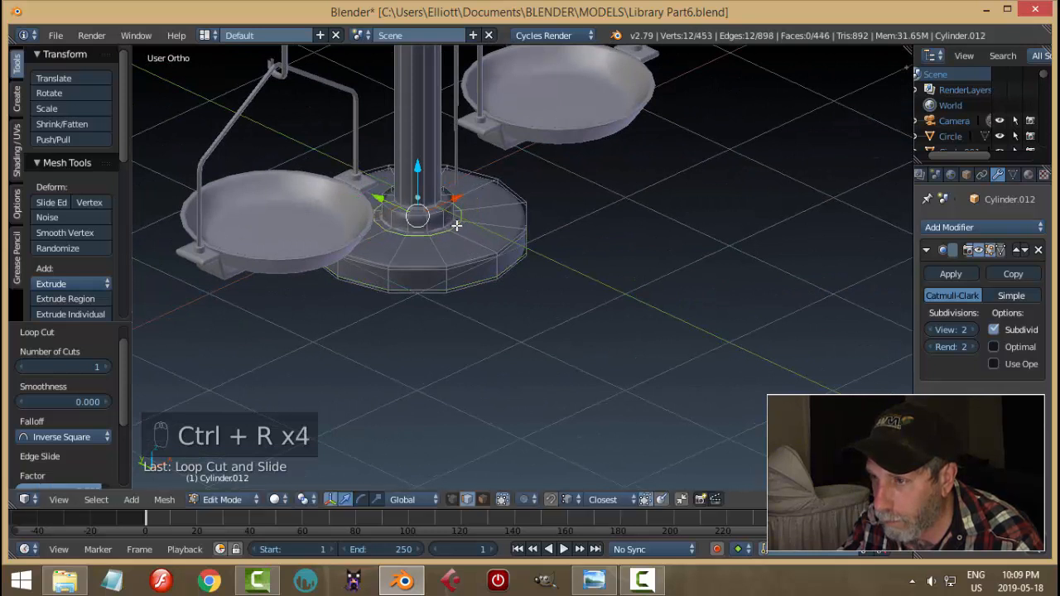
Add two loop cuts around the side of the base collar, near its upper and lower edges
{"action": "scroll", "coordinate": [441, 226], "scroll_direction": "up", "scroll_amount": 2}
{"action": "key", "text": "ctrl+r"}
{"action": "left_click", "coordinate": [386, 179]}
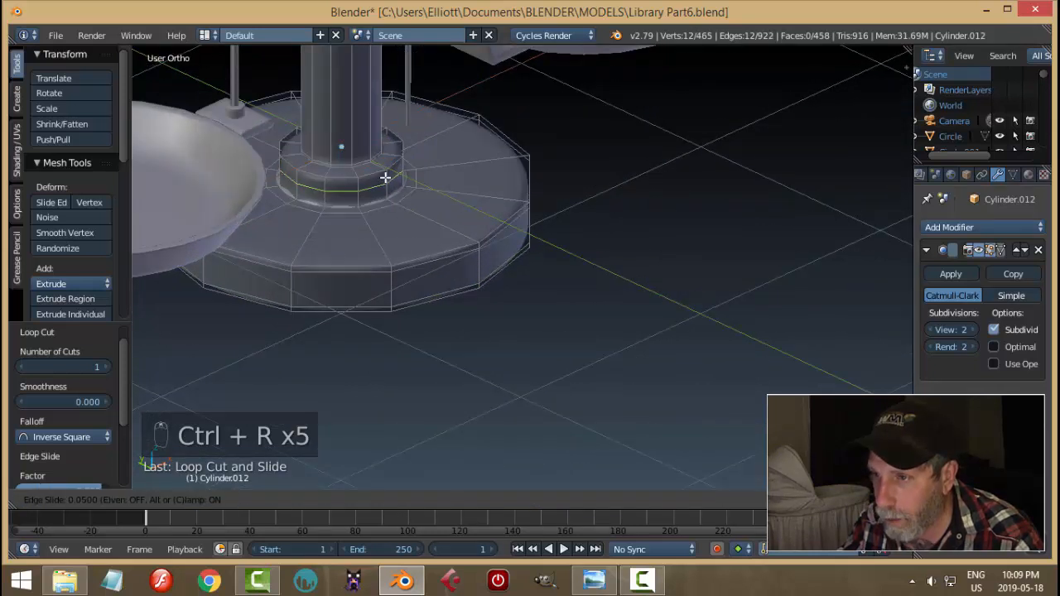
{"action": "left_click", "coordinate": [384, 171]}
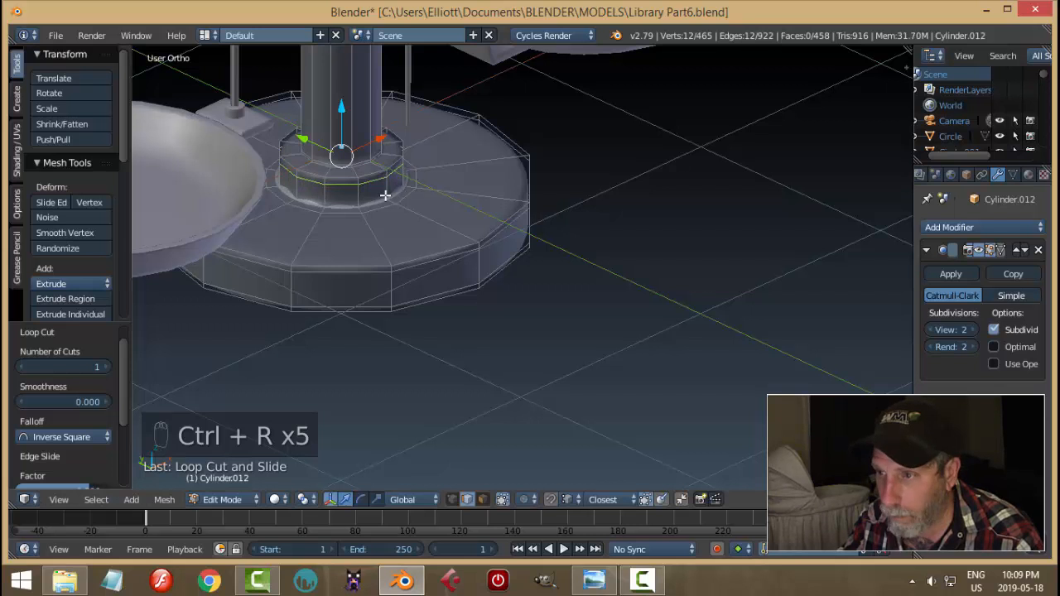
{"action": "key", "text": "a"}
{"action": "key", "text": "ctrl+r"}
{"action": "left_click", "coordinate": [384, 190]}
{"action": "left_click", "coordinate": [383, 196]}
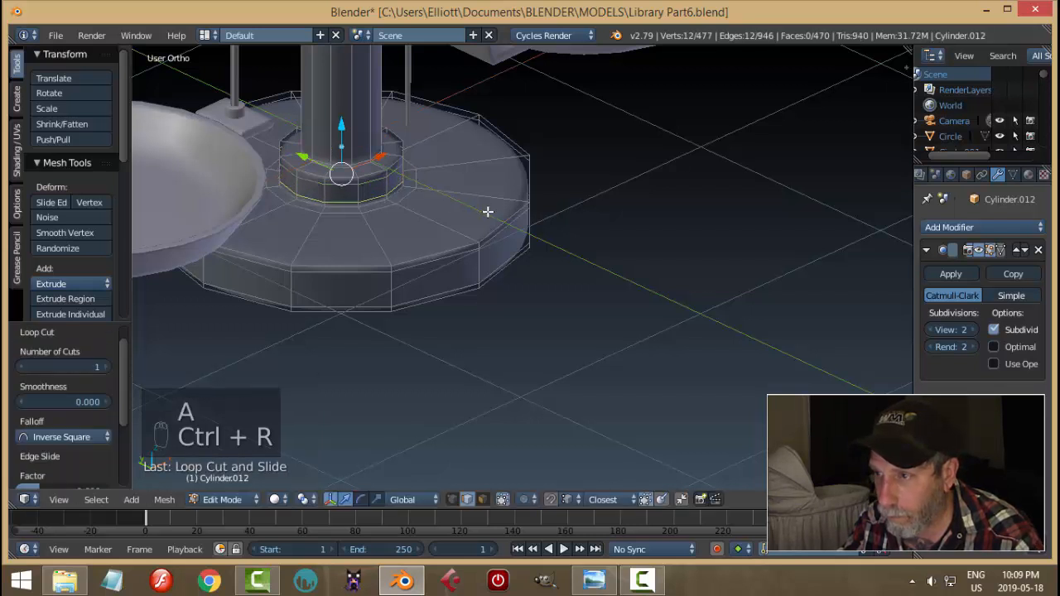
Add a loop cut on the base's upper face near the outer rim, then leave edit mode and deselect the upright
{"action": "key", "text": "ctrl+r"}
{"action": "left_click", "coordinate": [511, 220]}
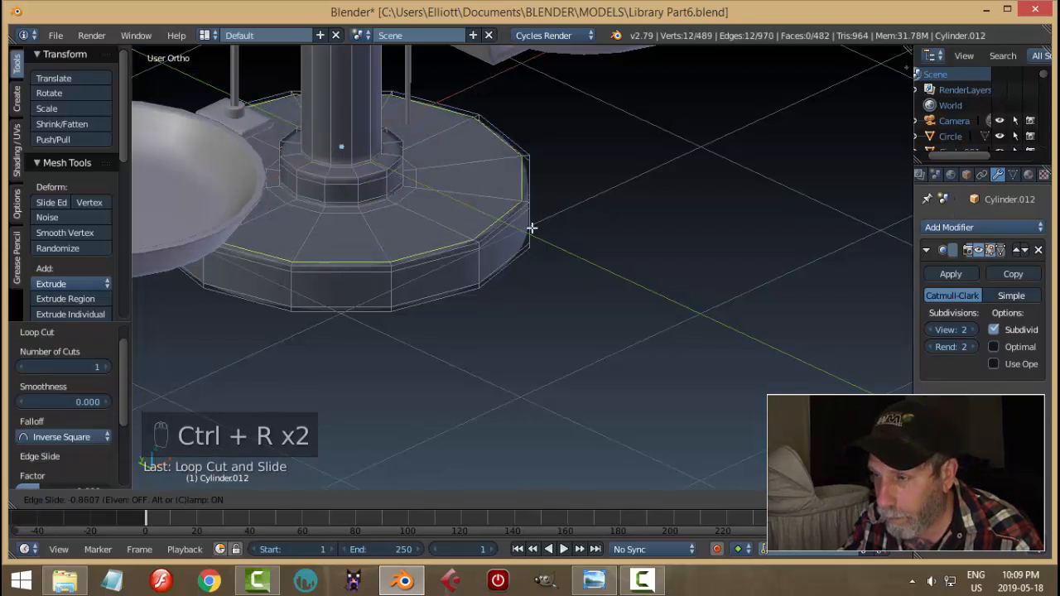
{"action": "left_click", "coordinate": [530, 227]}
{"action": "key", "text": "a"}
{"action": "key", "text": "Tab"}
{"action": "scroll", "coordinate": [564, 222], "scroll_direction": "down", "scroll_amount": 4}
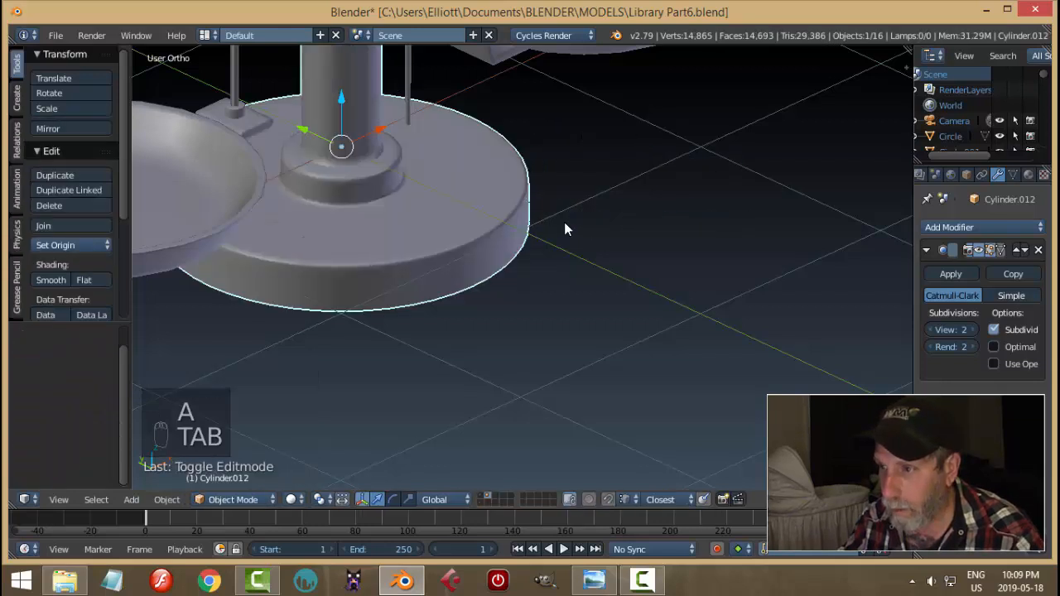
{"action": "scroll", "coordinate": [566, 247], "scroll_direction": "up", "scroll_amount": 3}
{"action": "scroll", "coordinate": [542, 211], "scroll_direction": "down", "scroll_amount": 6}
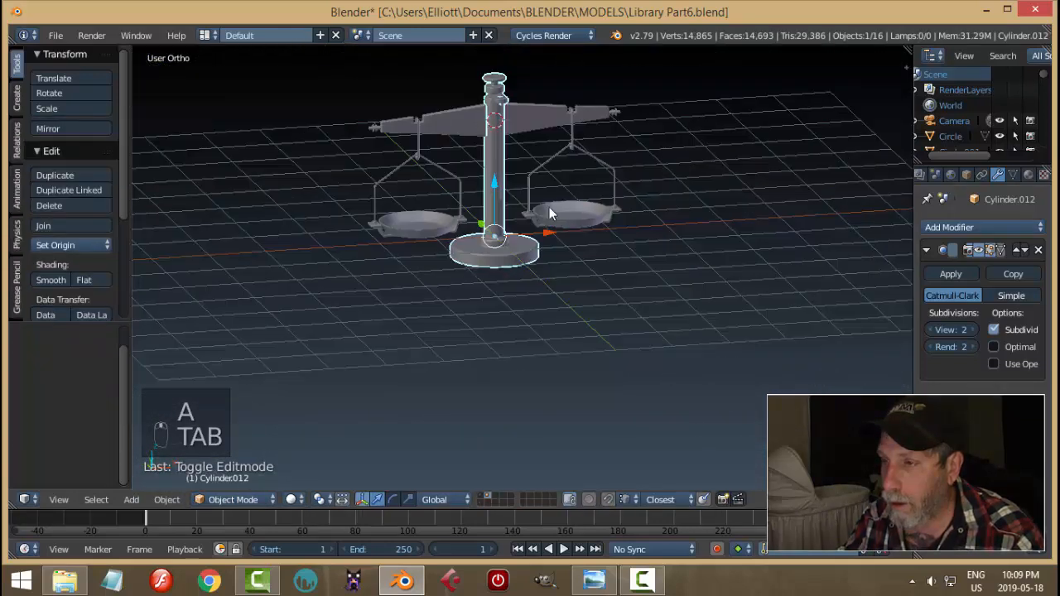
{"action": "key", "text": "a"}
Inspect the whole balance scale, including its beam, hanging pans and smoothed base
{"action": "middle_click_drag", "start_coordinate": [577, 193], "coordinate": [528, 242]}
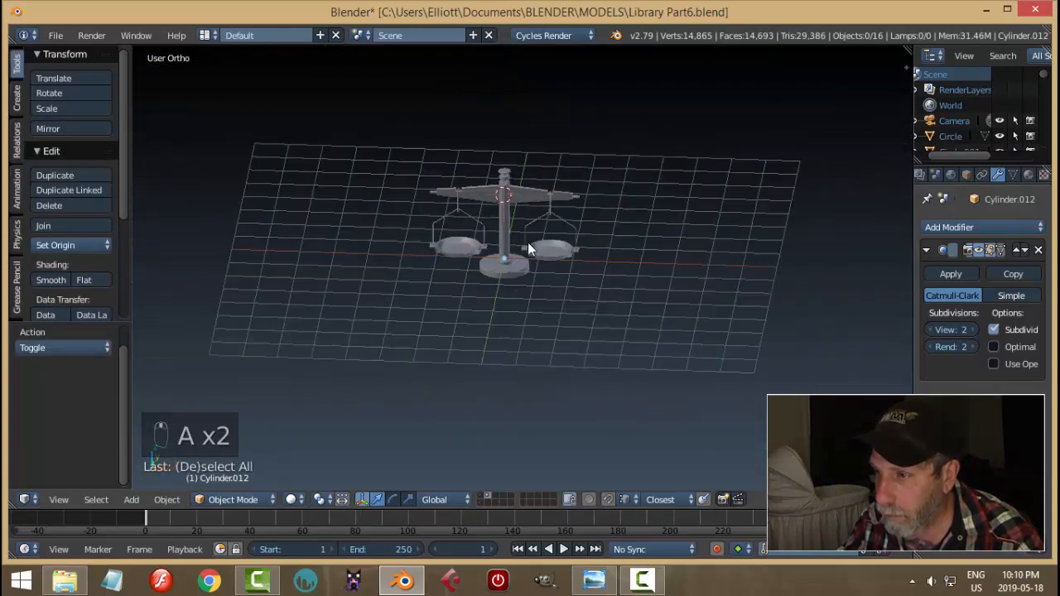
{"action": "scroll", "coordinate": [526, 243], "scroll_direction": "up", "scroll_amount": 6}
{"action": "middle_click_drag", "start_coordinate": [528, 168], "coordinate": [575, 269], "text": "shift"}
{"action": "scroll", "coordinate": [516, 244], "scroll_direction": "down", "scroll_amount": 4}
{"action": "scroll", "coordinate": [575, 269], "scroll_direction": "up", "scroll_amount": 5}
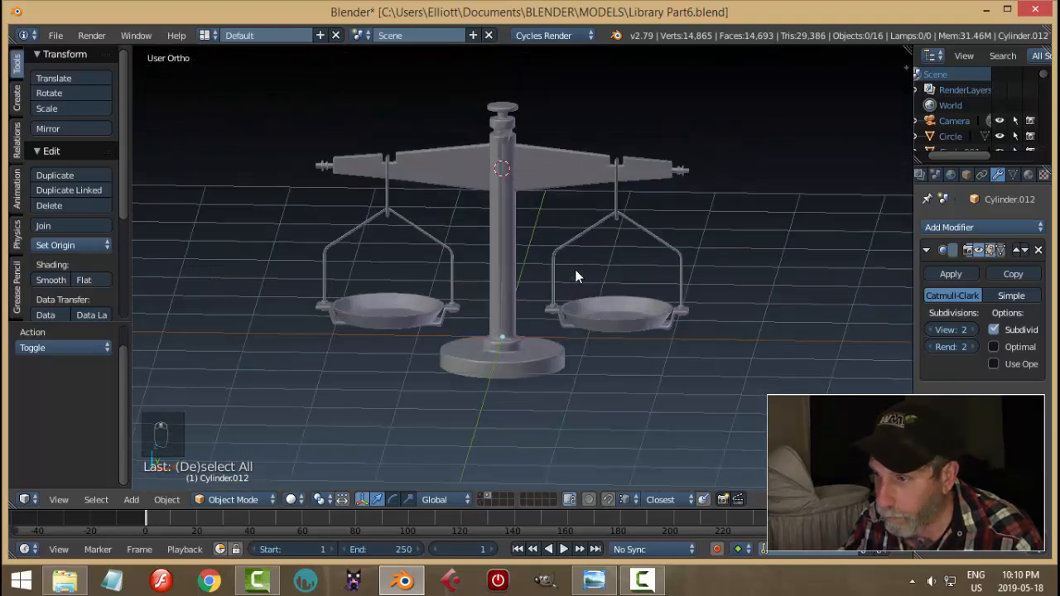
{"action": "scroll", "coordinate": [548, 281], "scroll_direction": "down", "scroll_amount": 3}
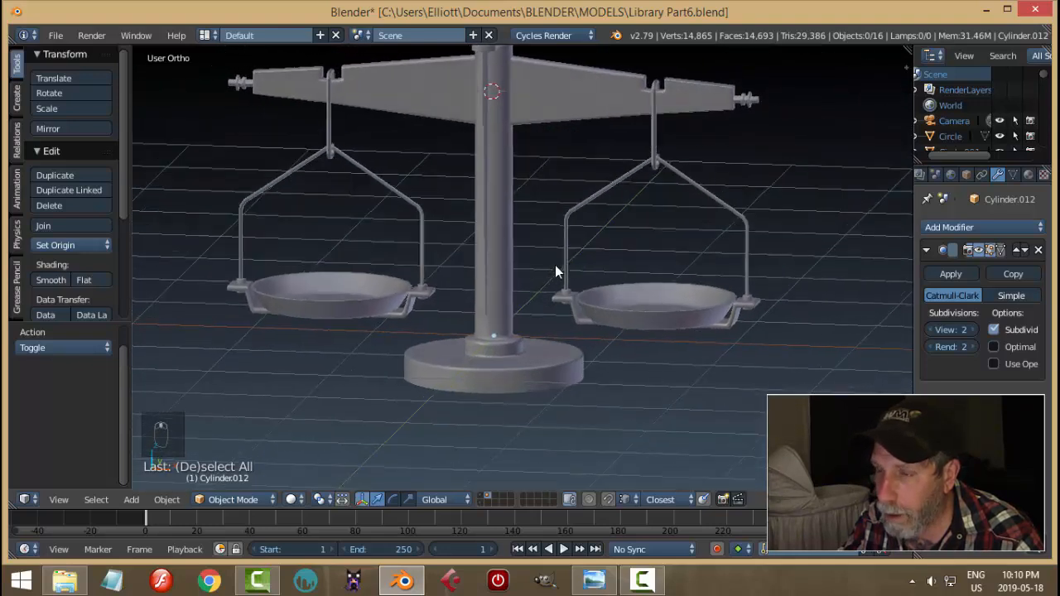
{"action": "scroll", "coordinate": [369, 161], "scroll_direction": "down", "scroll_amount": 2}
{"action": "middle_click_drag", "start_coordinate": [375, 171], "coordinate": [407, 182]}
Select the hook hanging from the left end of the beam and open its curve in edit mode
{"action": "right_click", "coordinate": [408, 182]}
{"action": "middle_click_drag", "start_coordinate": [413, 220], "coordinate": [444, 164]}
{"action": "scroll", "coordinate": [426, 210], "scroll_direction": "up", "scroll_amount": 4}
{"action": "middle_click_drag", "start_coordinate": [462, 238], "coordinate": [468, 265], "text": "shift"}
{"action": "key", "text": "Tab"}
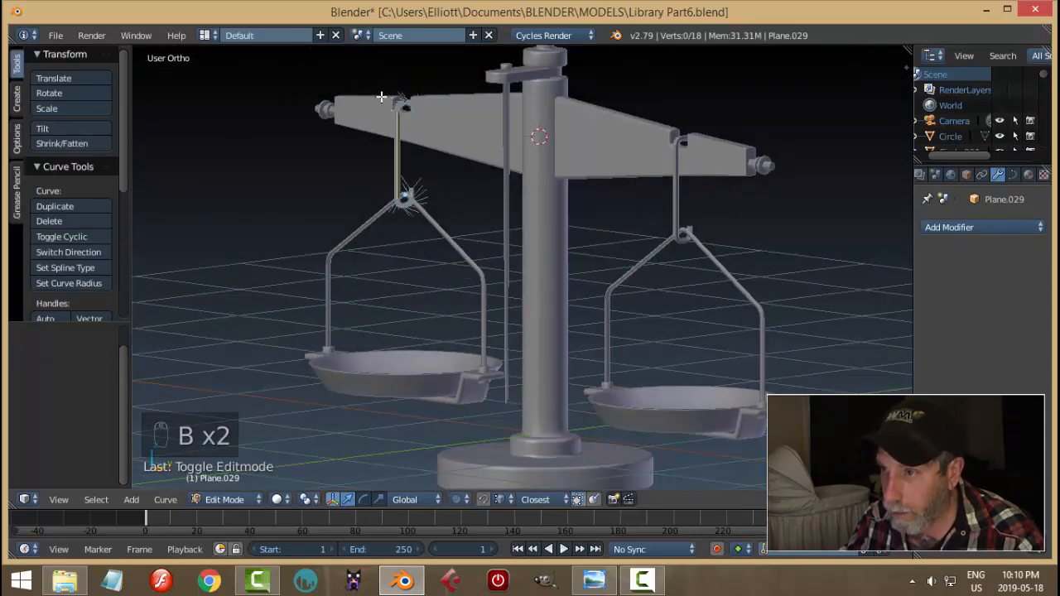
{"action": "left_click_drag", "start_coordinate": [356, 72], "coordinate": [461, 158]}
{"action": "middle_click_drag", "start_coordinate": [461, 158], "coordinate": [687, 191]}
{"action": "key", "text": "a"}
{"action": "middle_click_drag", "start_coordinate": [512, 206], "coordinate": [563, 245]}
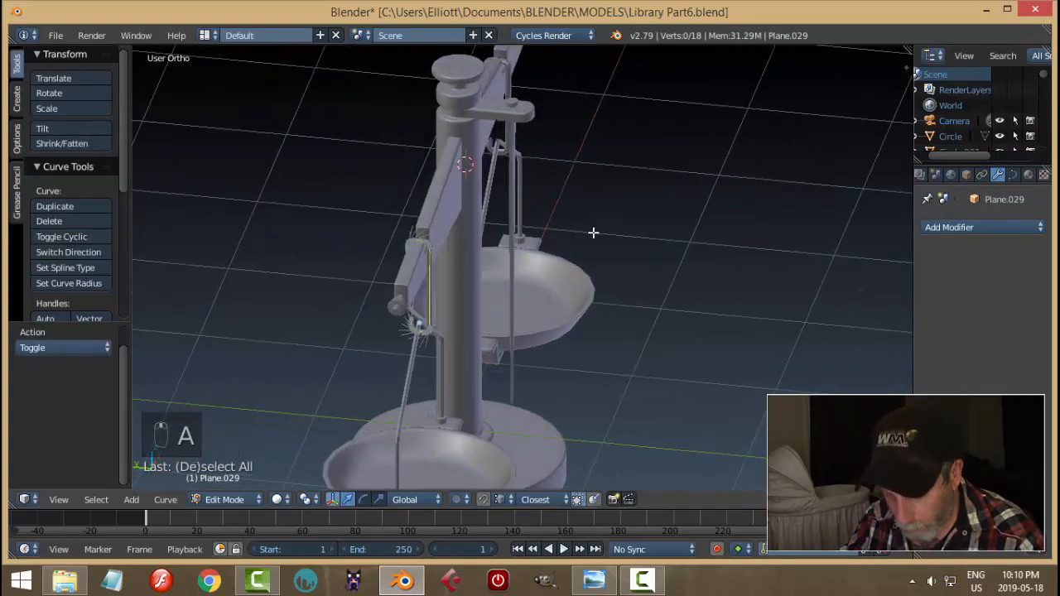
{"action": "left_click", "coordinate": [643, 582]}
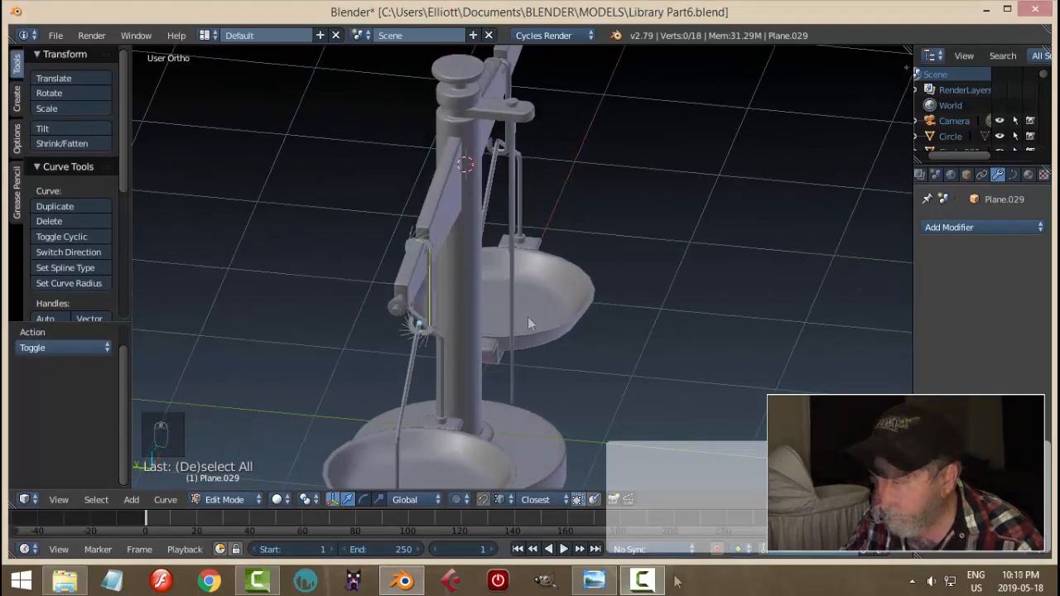
Shorten the left hook by moving its upper bend's points down 0.241 along Z, then return to object mode
{"action": "middle_click_drag", "start_coordinate": [528, 316], "coordinate": [604, 297]}
{"action": "scroll", "coordinate": [524, 334], "scroll_direction": "up", "scroll_amount": 2}
{"action": "scroll", "coordinate": [603, 297], "scroll_direction": "up", "scroll_amount": 3}
{"action": "key", "text": "b"}
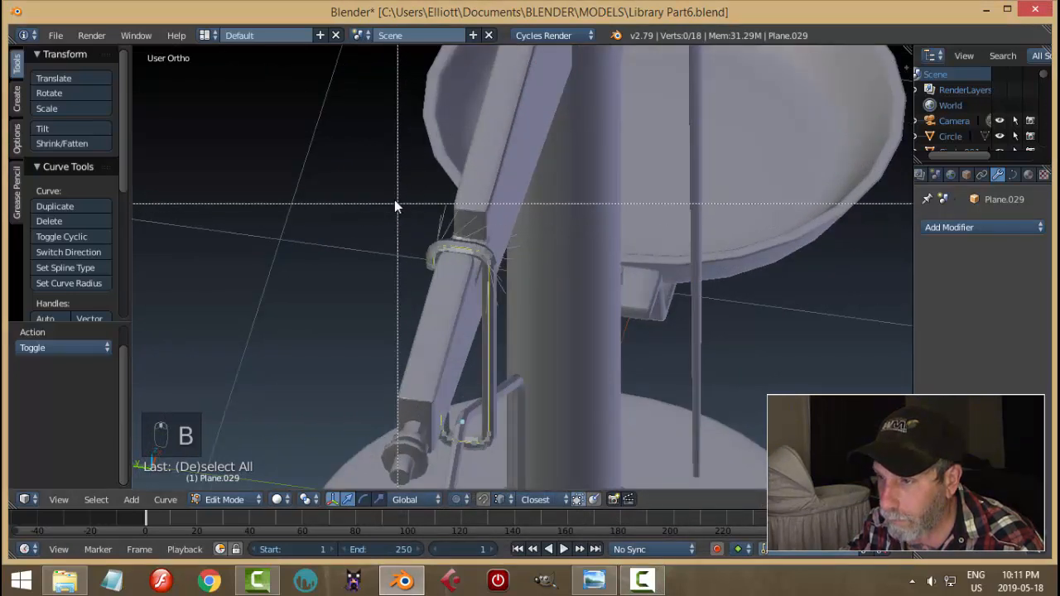
{"action": "left_click_drag", "start_coordinate": [395, 199], "coordinate": [529, 326]}
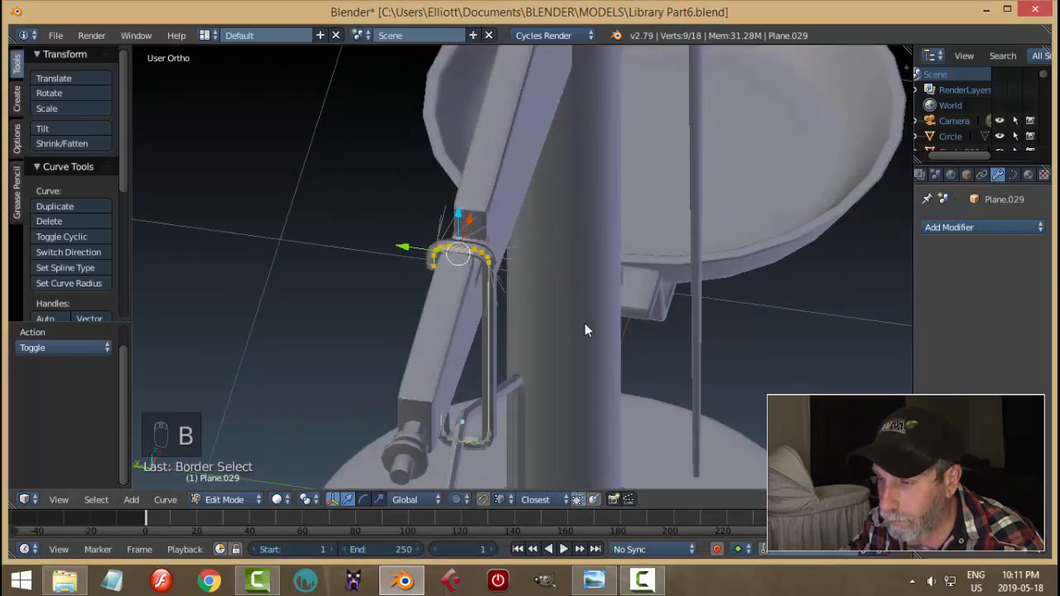
{"action": "scroll", "coordinate": [584, 323], "scroll_direction": "down", "scroll_amount": 3}
{"action": "mouse_move", "coordinate": [585, 323]}
{"action": "middle_mouse_down"}
{"action": "mouse_move", "coordinate": [580, 342]}
{"action": "mouse_move", "coordinate": [587, 302]}
{"action": "middle_mouse_up"}
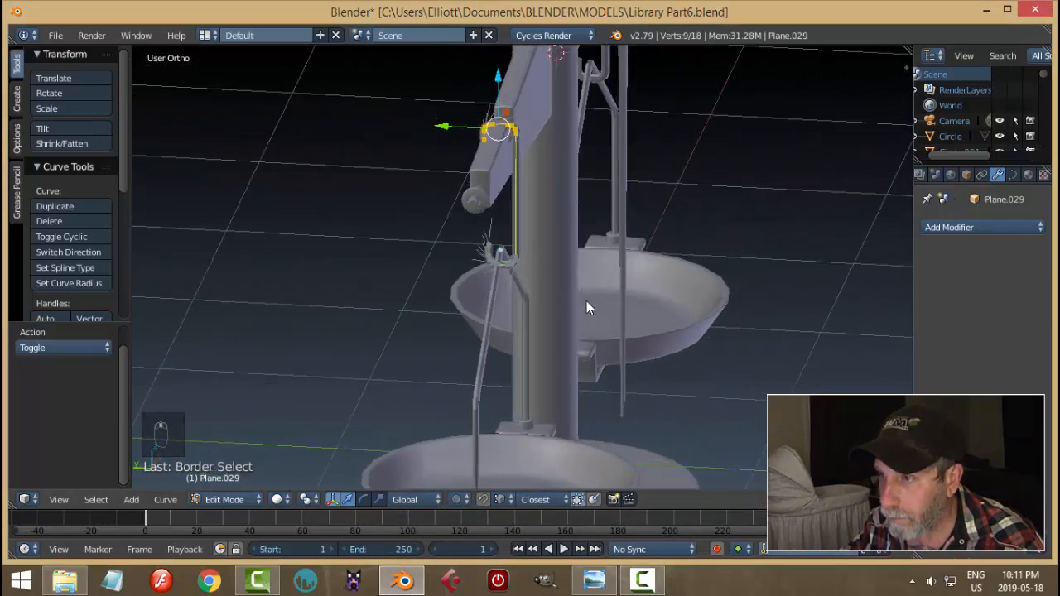
{"action": "left_click_drag", "start_coordinate": [497, 83], "coordinate": [500, 127]}
{"action": "key", "text": "Tab"}
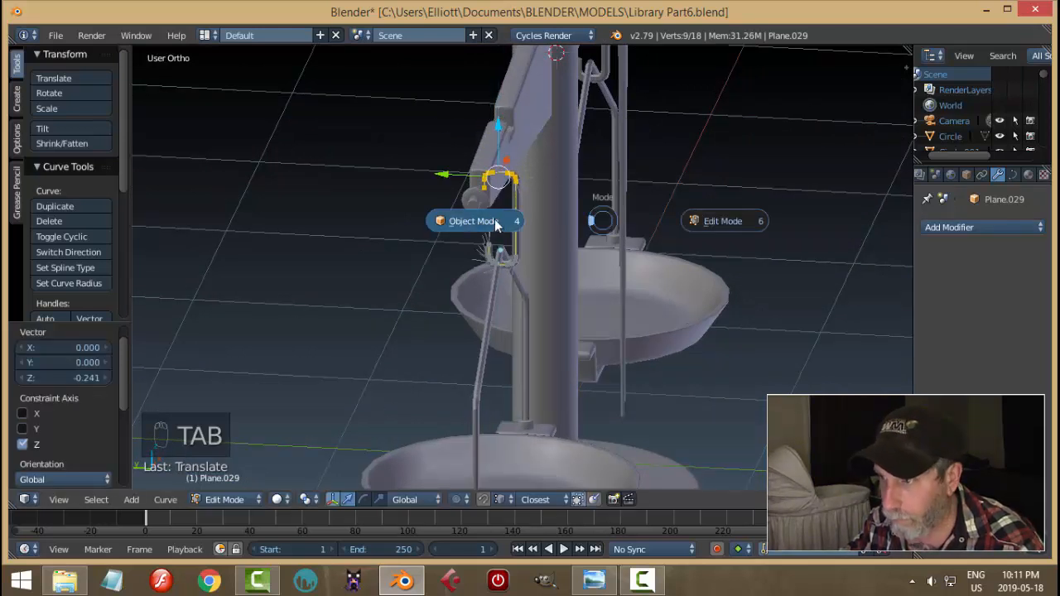
{"action": "left_click", "coordinate": [495, 225]}
Raise the shortened left hook by 0.249 along Z so it sits on the beam's notch again
{"action": "left_click_drag", "start_coordinate": [502, 195], "coordinate": [498, 156]}
{"action": "middle_click_drag", "start_coordinate": [584, 238], "coordinate": [550, 207]}
{"action": "scroll", "coordinate": [550, 207], "scroll_direction": "down", "scroll_amount": 3}
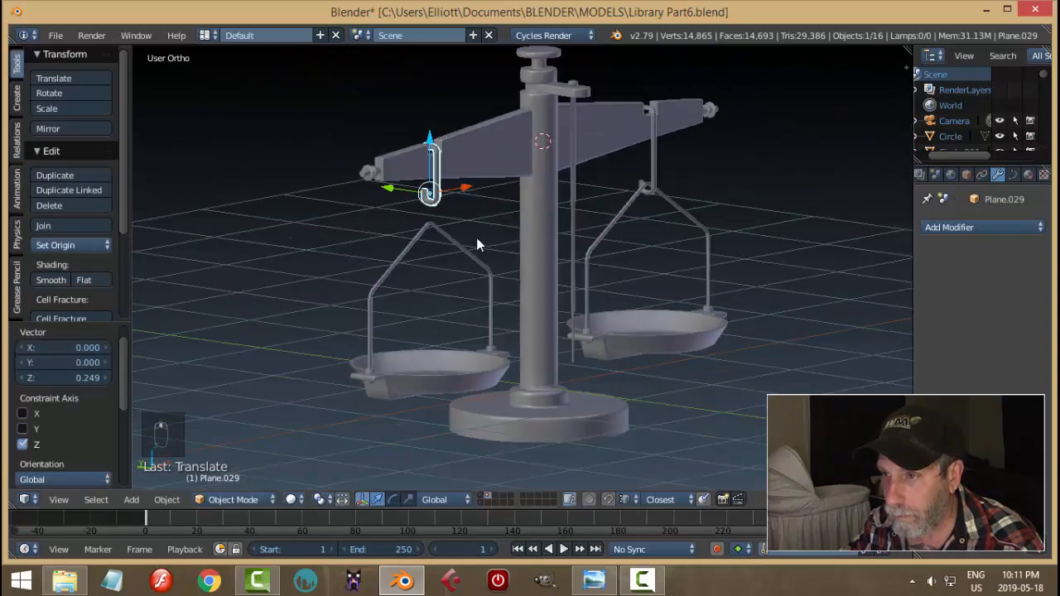
{"action": "middle_click_drag", "start_coordinate": [476, 237], "coordinate": [415, 256]}
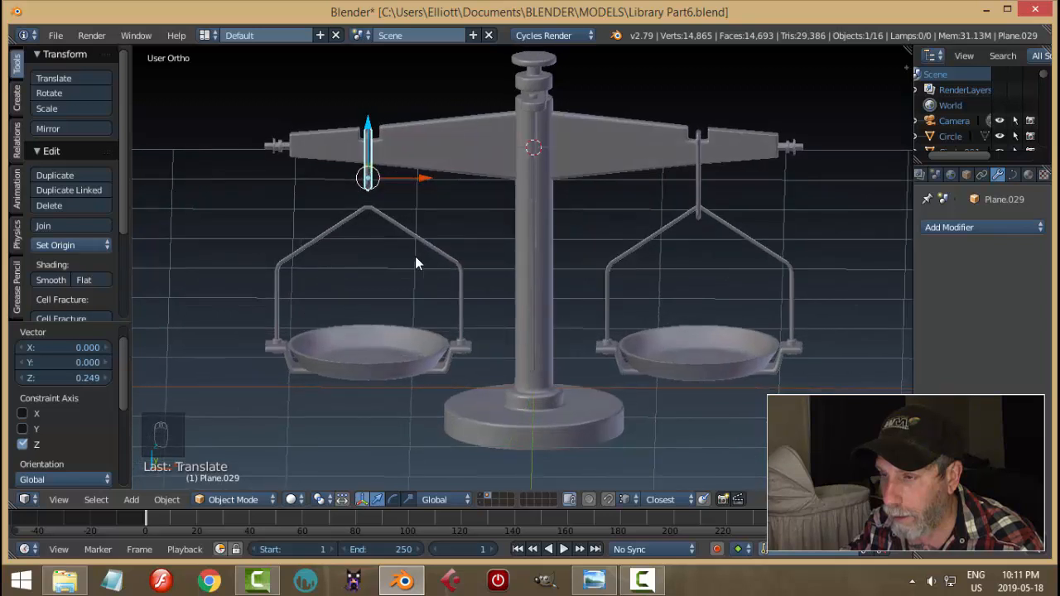
Raise the two apex points of the left pan's hanger frame by 0.248 along Z to meet the hook
{"action": "right_click", "coordinate": [387, 219]}
{"action": "key", "text": "Tab"}
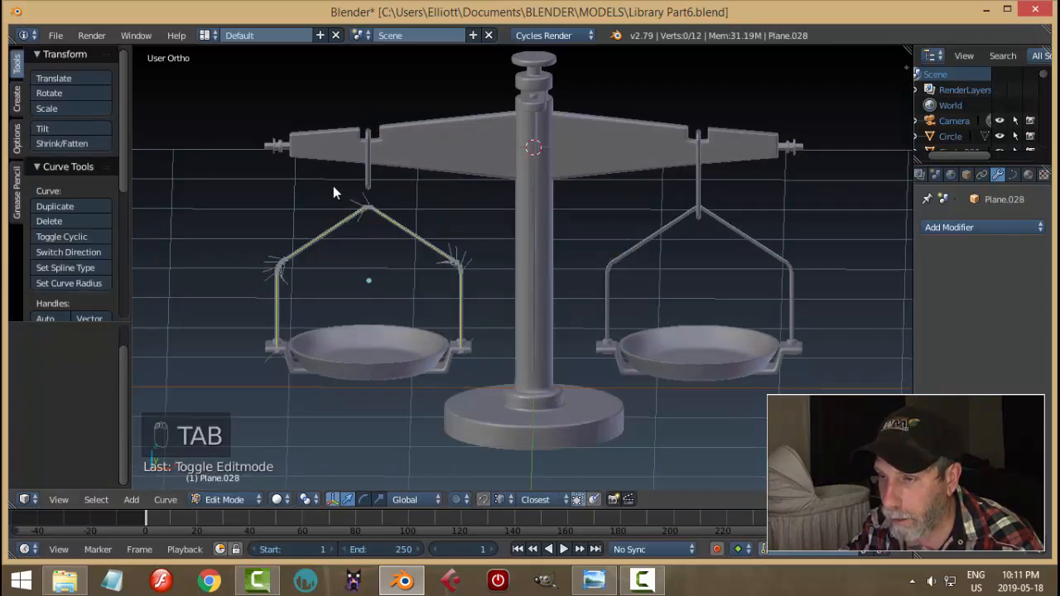
{"action": "key", "text": "b"}
{"action": "key", "text": "b"}
{"action": "left_click_drag", "start_coordinate": [338, 191], "coordinate": [389, 236]}
{"action": "left_click_drag", "start_coordinate": [368, 163], "coordinate": [368, 129]}
{"action": "left_click", "coordinate": [369, 137]}
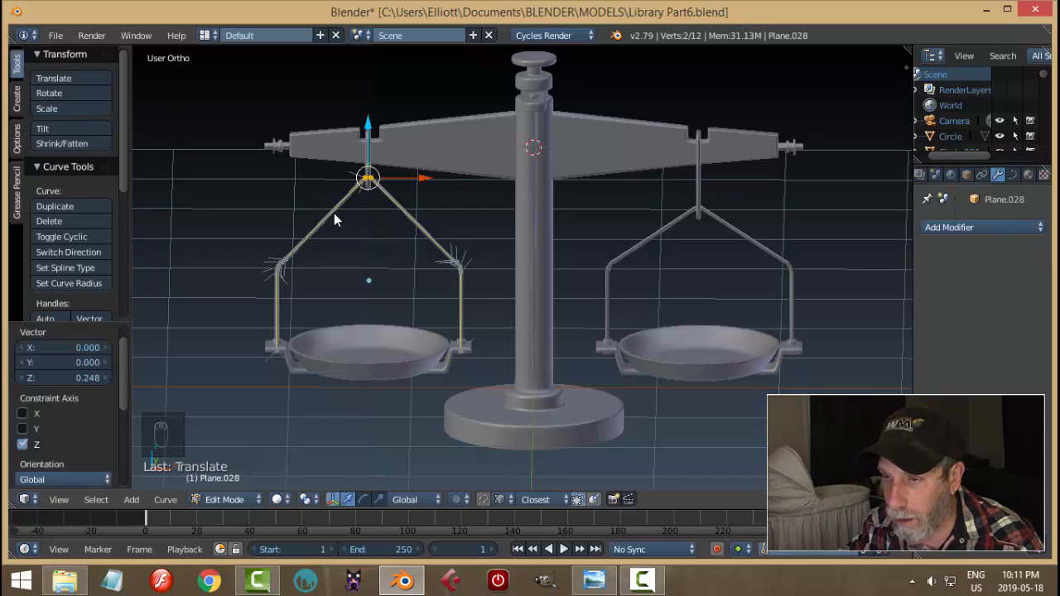
Raise both shoulder bends of the left hanger frame about 0.30 along Z, then leave edit mode and deselect everything
{"action": "key", "text": "a"}
{"action": "key", "text": "b"}
{"action": "left_click_drag", "start_coordinate": [239, 238], "coordinate": [507, 290]}
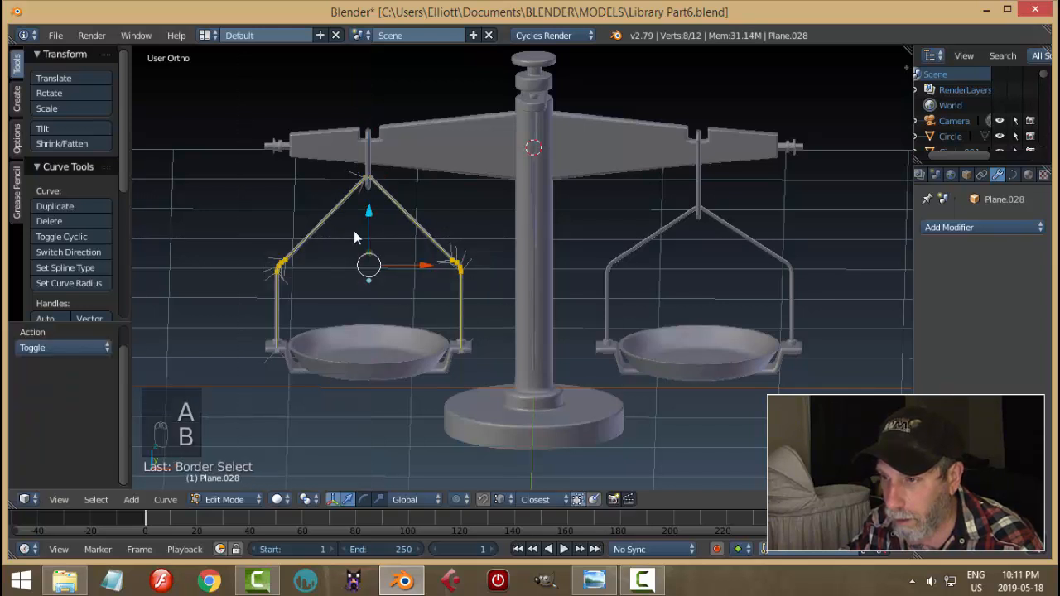
{"action": "key", "text": "g"}
{"action": "key", "text": "z"}
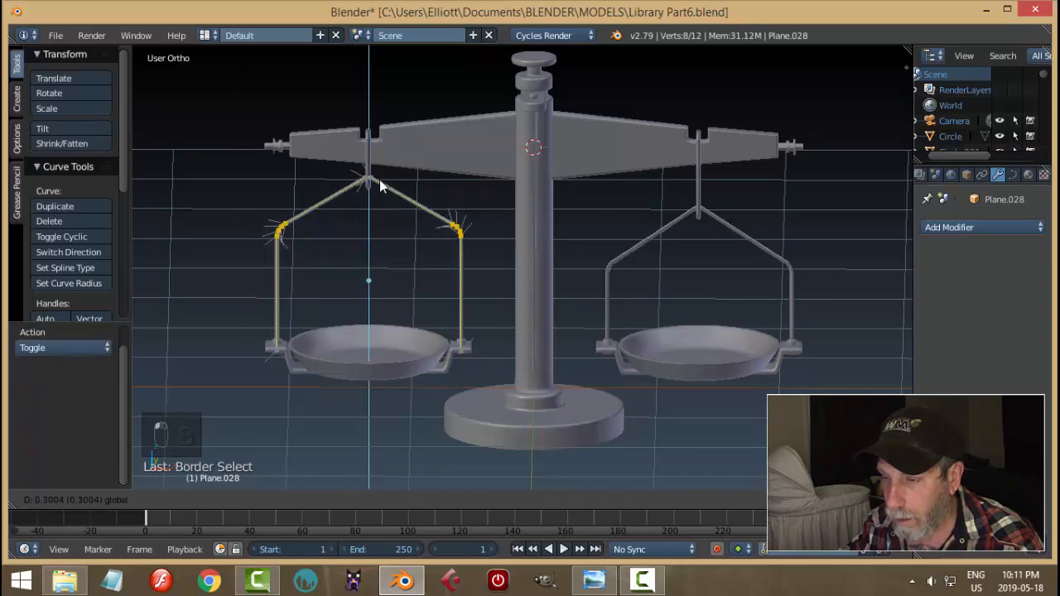
{"action": "left_click", "coordinate": [379, 180]}
{"action": "key", "text": "a"}
{"action": "scroll", "coordinate": [497, 289], "scroll_direction": "down", "scroll_amount": 3}
{"action": "middle_click_drag", "start_coordinate": [516, 299], "coordinate": [651, 260]}
{"action": "scroll", "coordinate": [633, 306], "scroll_direction": "up", "scroll_amount": 4}
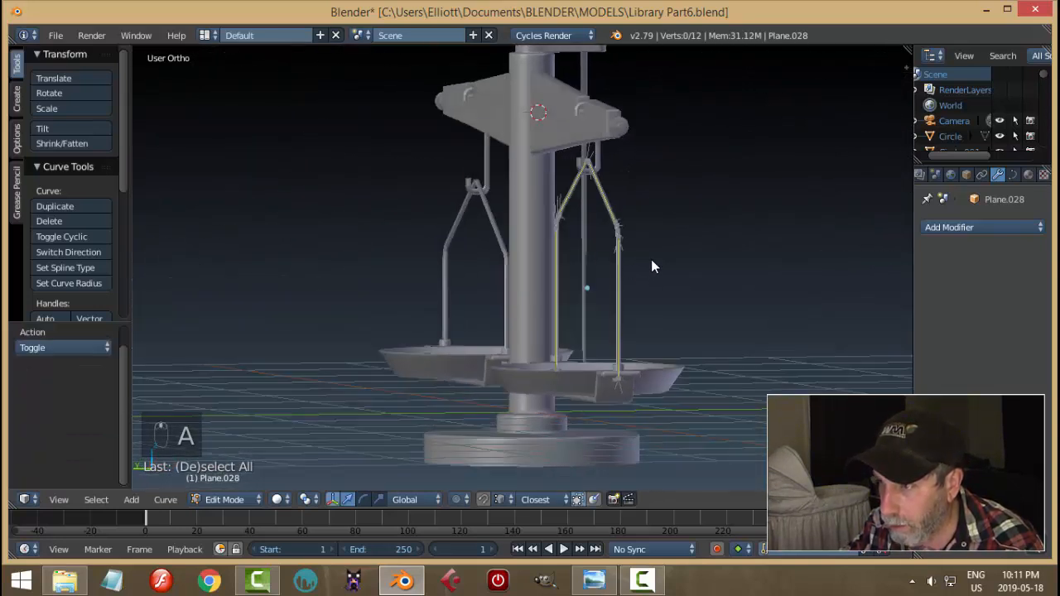
{"action": "scroll", "coordinate": [652, 260], "scroll_direction": "up", "scroll_amount": 1}
{"action": "key", "text": "Tab"}
{"action": "left_click", "coordinate": [539, 260]}
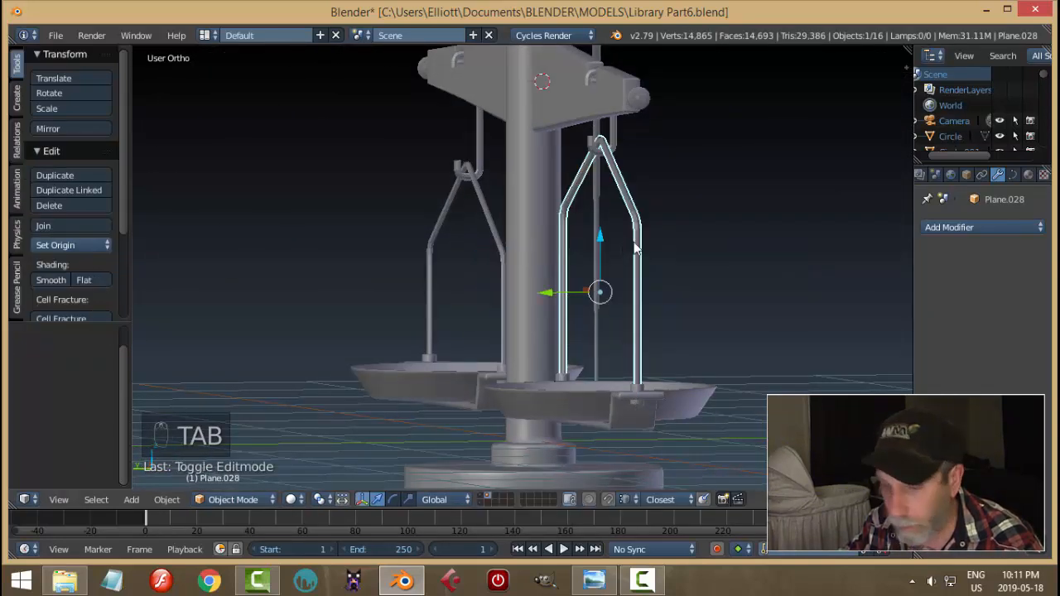
{"action": "key", "text": "a"}
{"action": "key", "text": "a"}
Delete the old hook and hanger frame above the right pan
{"action": "scroll", "coordinate": [654, 232], "scroll_direction": "down", "scroll_amount": 3}
{"action": "middle_click_drag", "start_coordinate": [668, 227], "coordinate": [469, 230]}
{"action": "scroll", "coordinate": [471, 234], "scroll_direction": "up", "scroll_amount": 3}
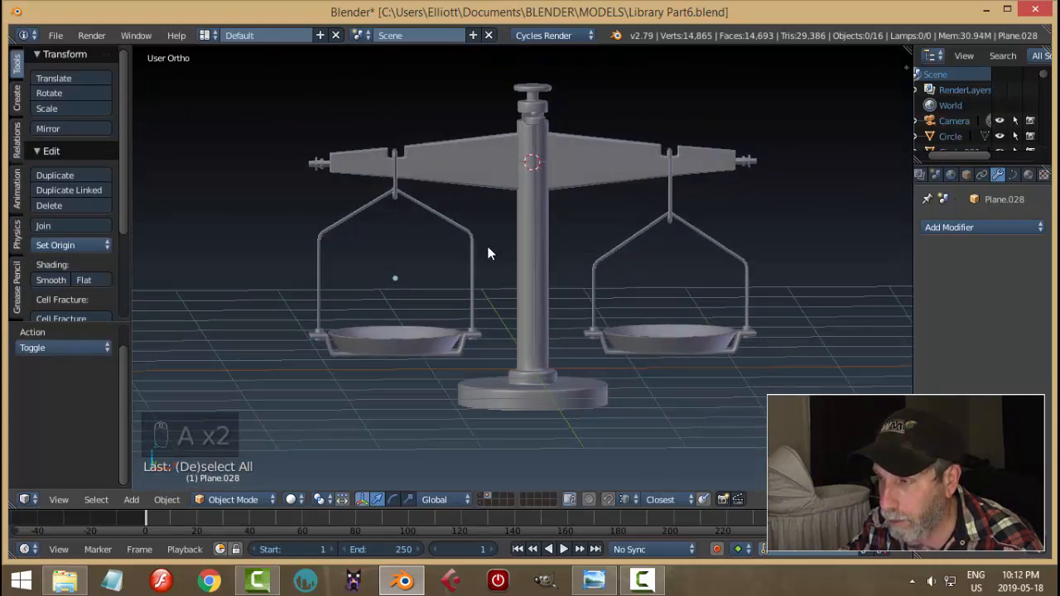
{"action": "scroll", "coordinate": [497, 254], "scroll_direction": "down", "scroll_amount": 3}
{"action": "scroll", "coordinate": [524, 253], "scroll_direction": "up", "scroll_amount": 3}
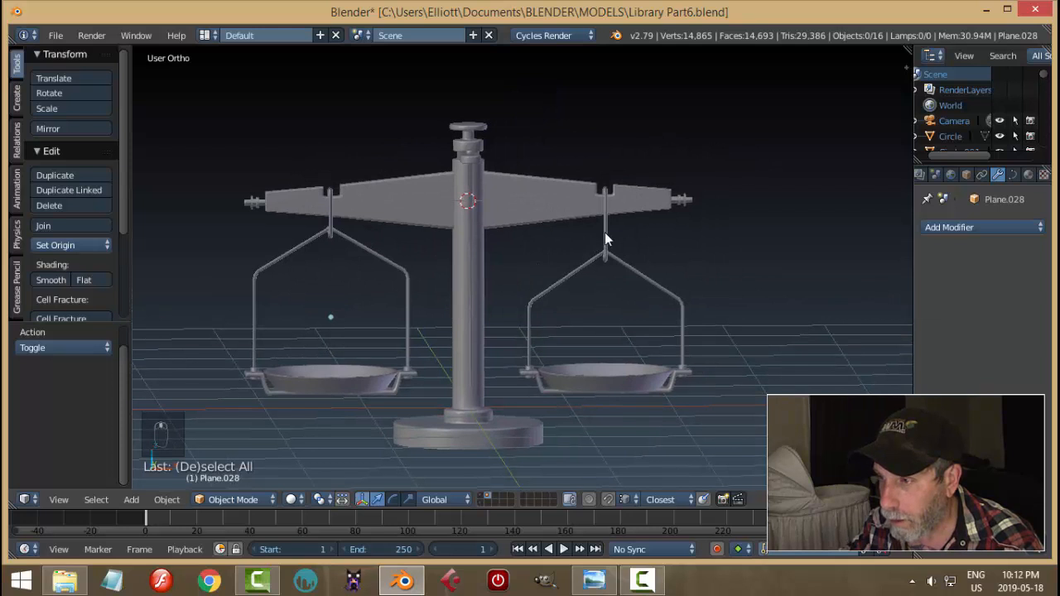
{"action": "right_click", "coordinate": [605, 239]}
{"action": "key", "text": "x"}
{"action": "right_click", "coordinate": [625, 252]}
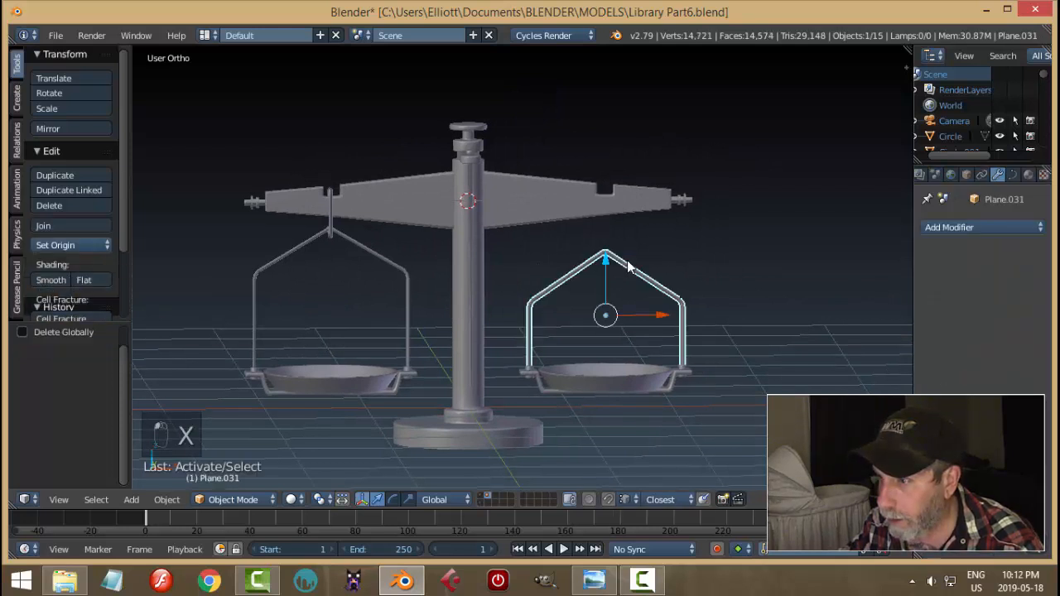
{"action": "key", "text": "x"}
Duplicate the left hook and hanger frame in front view and place the copies about 2.71 along X over the right pan
{"action": "right_click", "coordinate": [329, 230]}
{"action": "right_click", "coordinate": [377, 255], "text": "shift"}
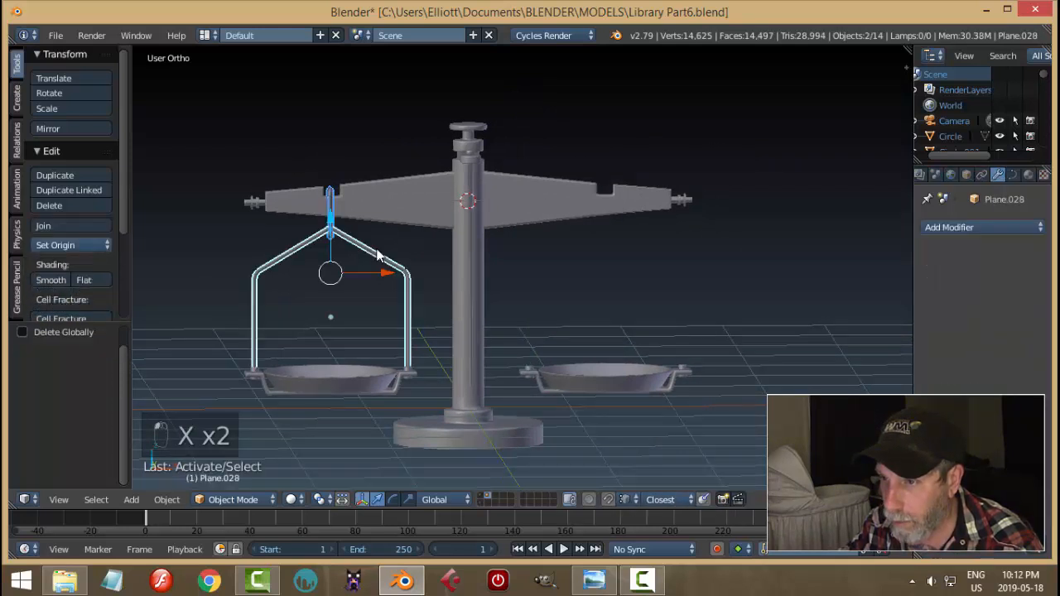
{"action": "key", "text": "KP_1"}
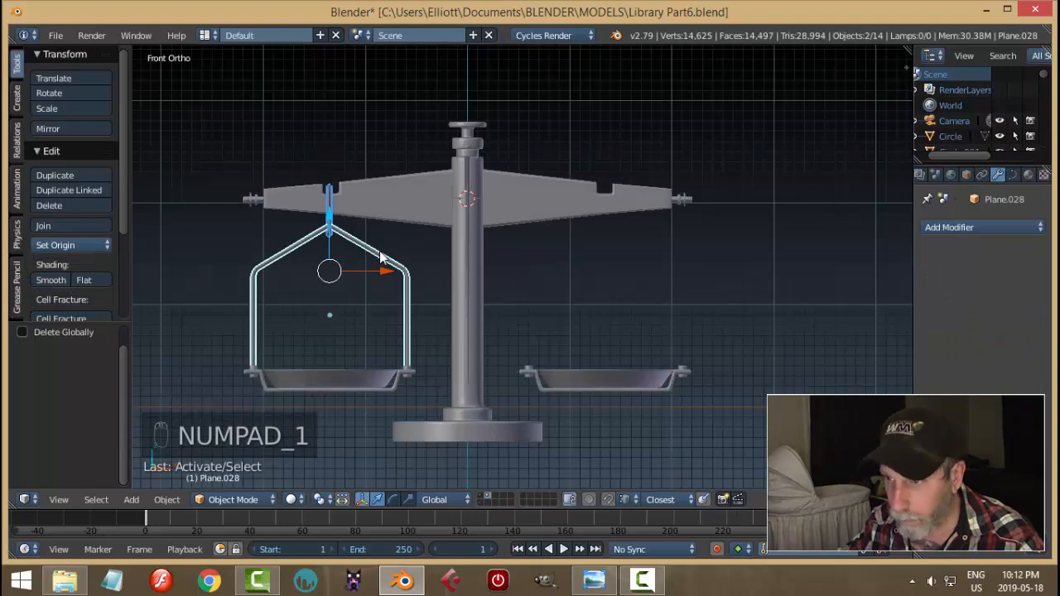
{"action": "key", "text": "shift+d"}
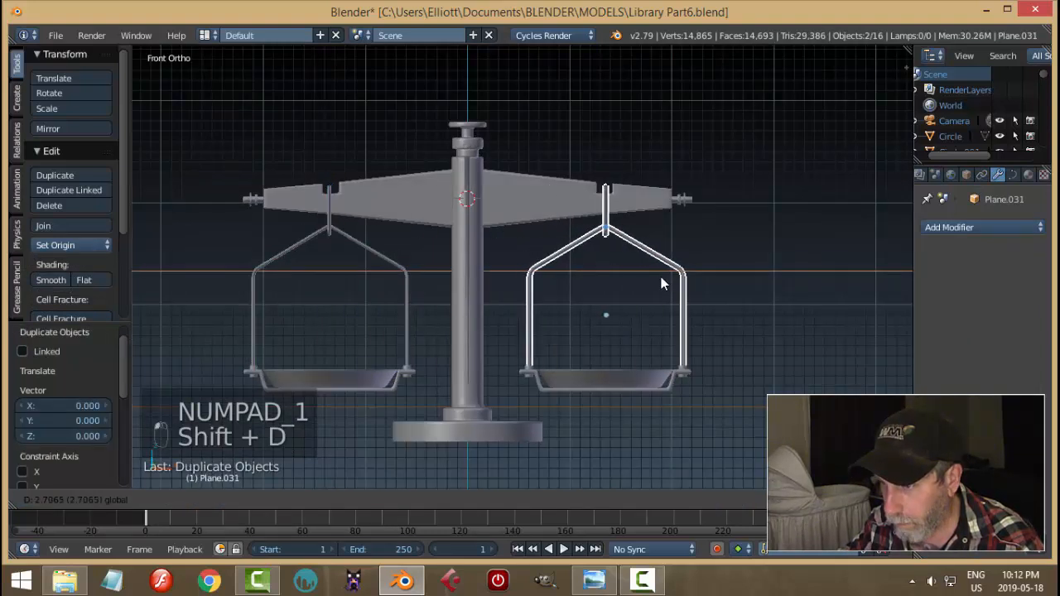
{"action": "left_click", "coordinate": [662, 277]}
{"action": "key", "text": "a"}
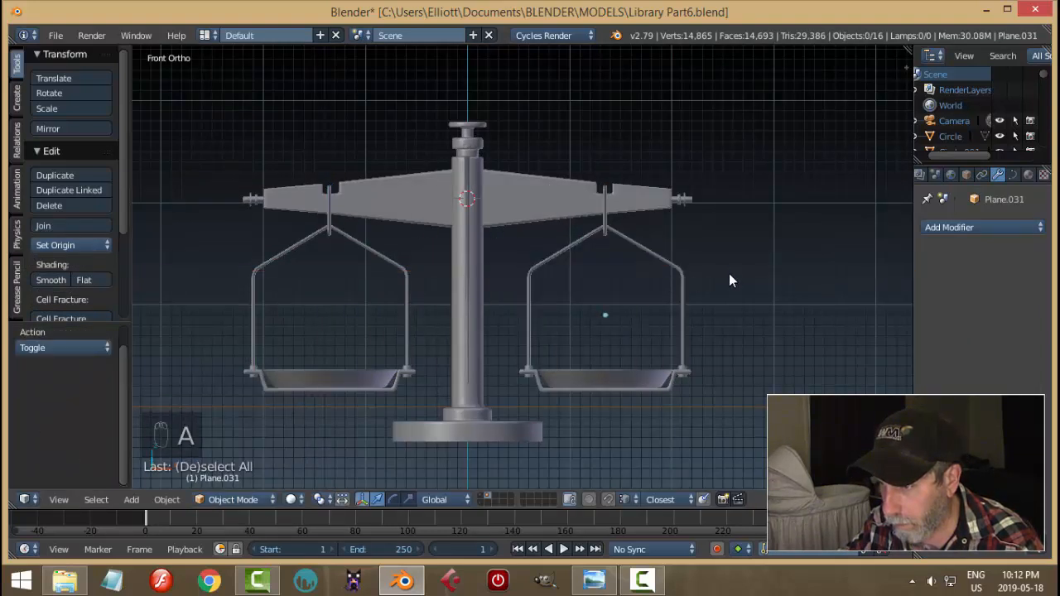
Save the finished scale over the existing blend file
{"action": "scroll", "coordinate": [729, 273], "scroll_direction": "down", "scroll_amount": 4}
{"action": "middle_click_drag", "start_coordinate": [729, 273], "coordinate": [622, 298]}
{"action": "scroll", "coordinate": [574, 355], "scroll_direction": "up", "scroll_amount": 4}
{"action": "key", "text": "ctrl+s"}
{"action": "left_click", "coordinate": [627, 290]}
Group all parts of the scale, move them to layer 1 and display that layer with the library scene
{"action": "scroll", "coordinate": [629, 288], "scroll_direction": "down", "scroll_amount": 3}
{"action": "key", "text": "a"}
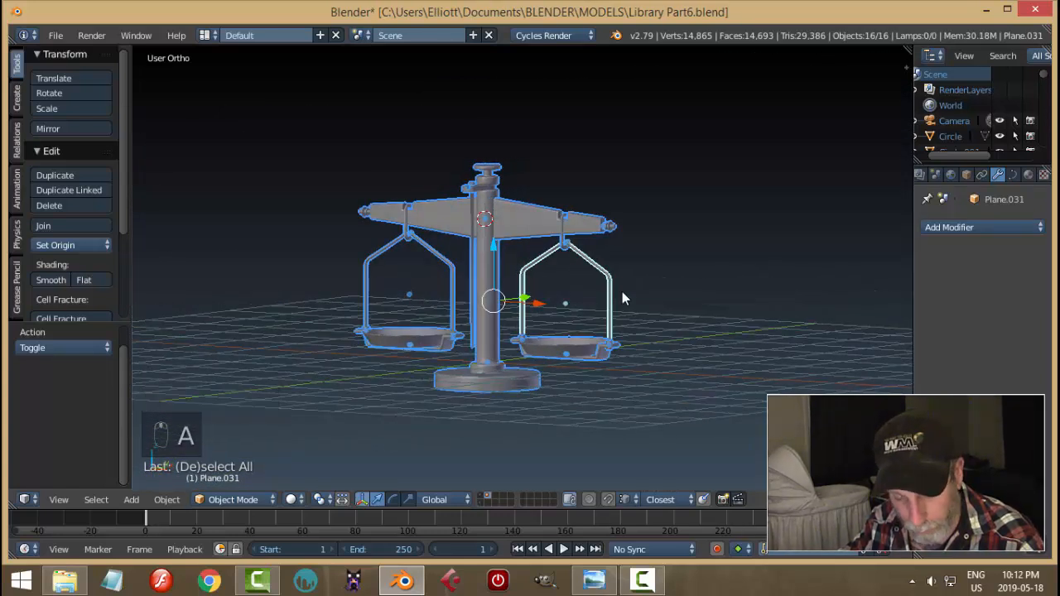
{"action": "key", "text": "ctrl+g"}
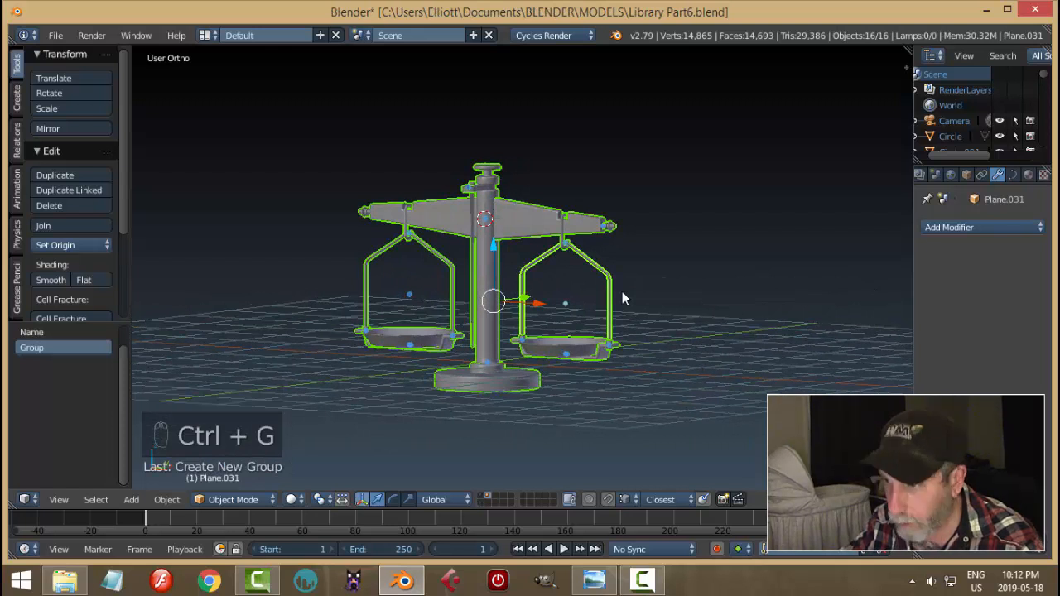
{"action": "key", "text": "m"}
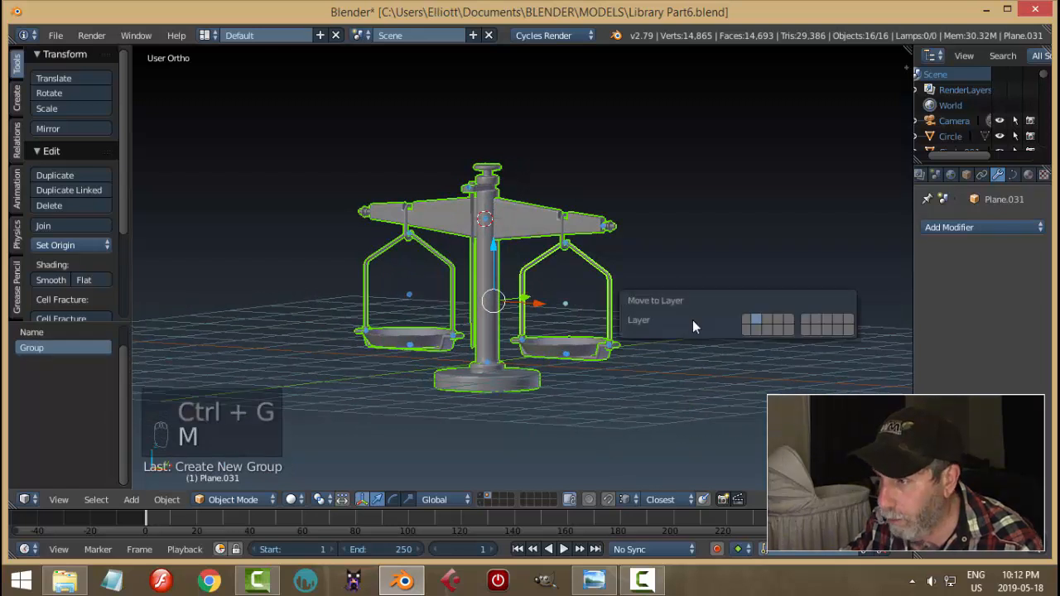
{"action": "left_click", "coordinate": [747, 318]}
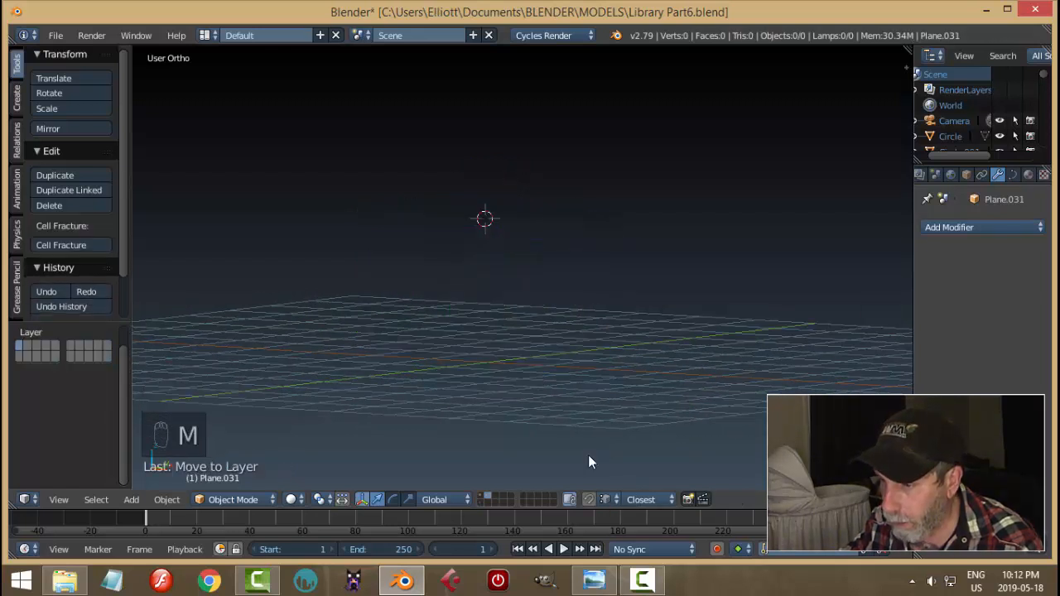
{"action": "left_click", "coordinate": [483, 495]}
{"action": "middle_click_drag", "start_coordinate": [594, 365], "coordinate": [698, 332]}
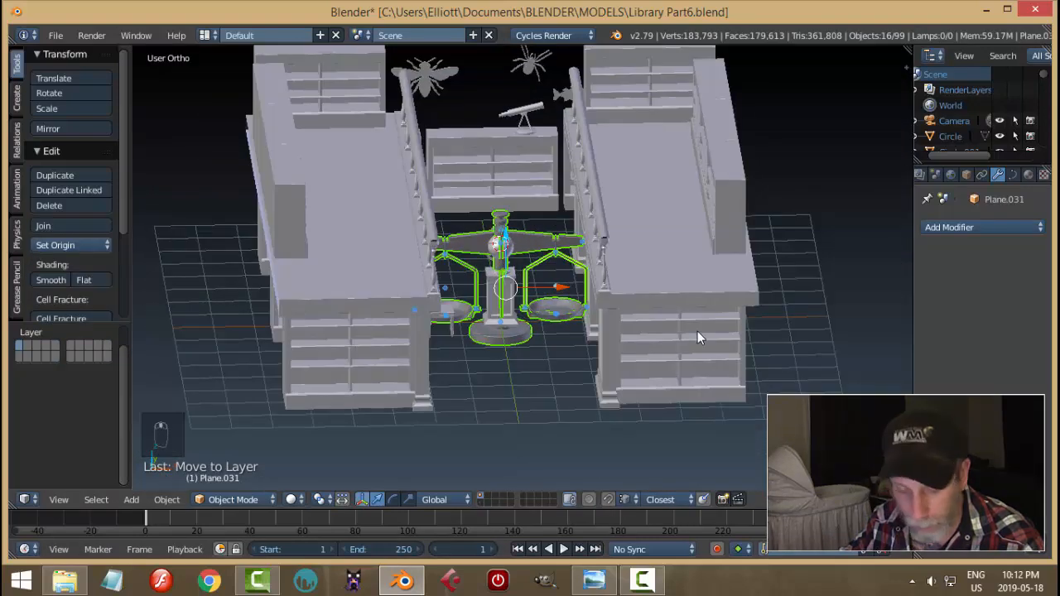
Scale the balance down to 0.286 and move it 8.669 along Y to the middle bookcase at the back
{"action": "key", "text": "s"}
{"action": "left_click", "coordinate": [549, 320]}
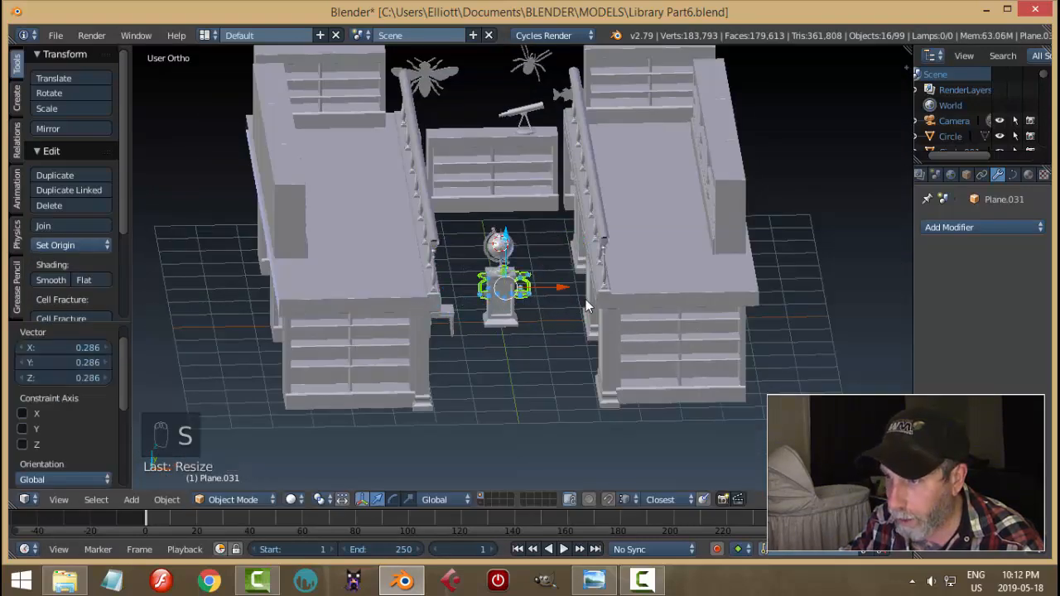
{"action": "middle_click_drag", "start_coordinate": [586, 299], "coordinate": [499, 284]}
{"action": "scroll", "coordinate": [499, 284], "scroll_direction": "up", "scroll_amount": 3}
{"action": "left_click_drag", "start_coordinate": [546, 252], "coordinate": [802, 63]}
In top view, move the scale -0.511 in X and 0.435 in Y over the middle bookcase, beside the telescope
{"action": "scroll", "coordinate": [848, 252], "scroll_direction": "down", "scroll_amount": 5}
{"action": "middle_click_drag", "start_coordinate": [817, 190], "coordinate": [669, 361]}
{"action": "key", "text": "KP_7"}
{"action": "scroll", "coordinate": [669, 362], "scroll_direction": "up", "scroll_amount": 2}
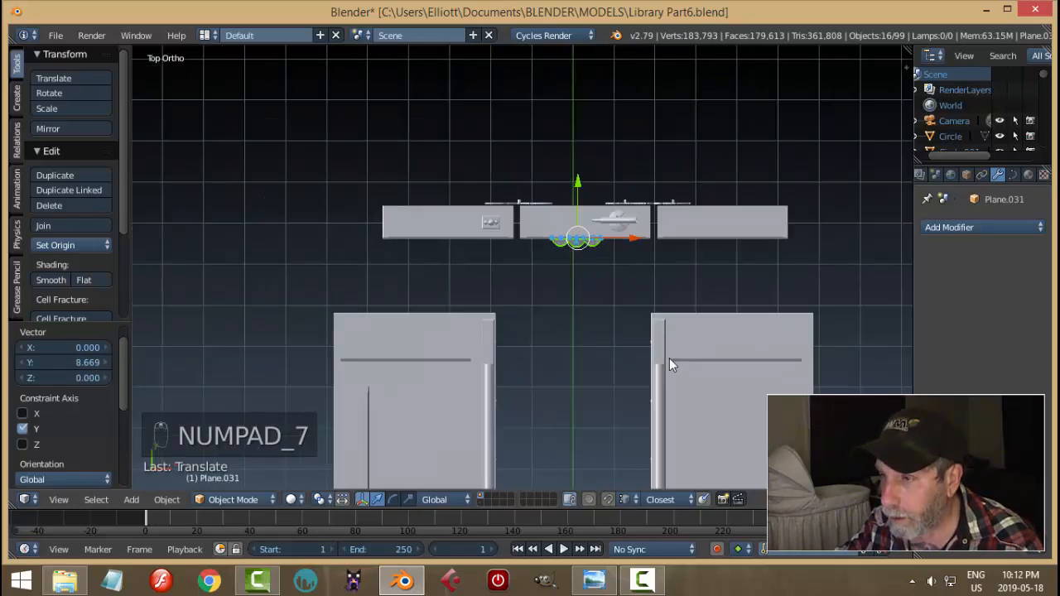
{"action": "key", "text": "g"}
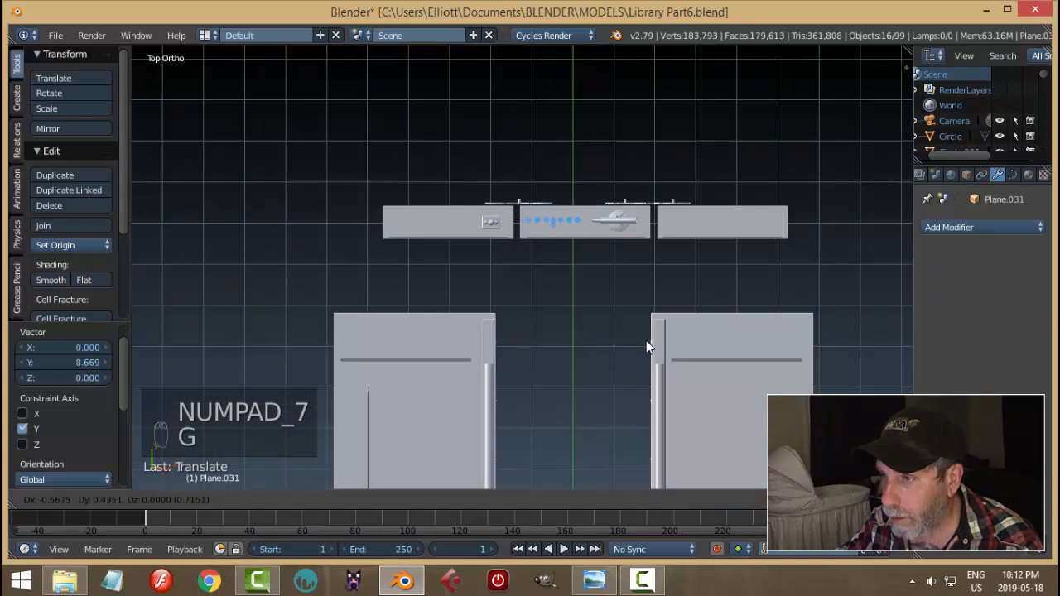
{"action": "left_click", "coordinate": [650, 344]}
Raise the scale 1.367 along Z to stand on top of the middle bookcase
{"action": "middle_click_drag", "start_coordinate": [674, 391], "coordinate": [613, 287]}
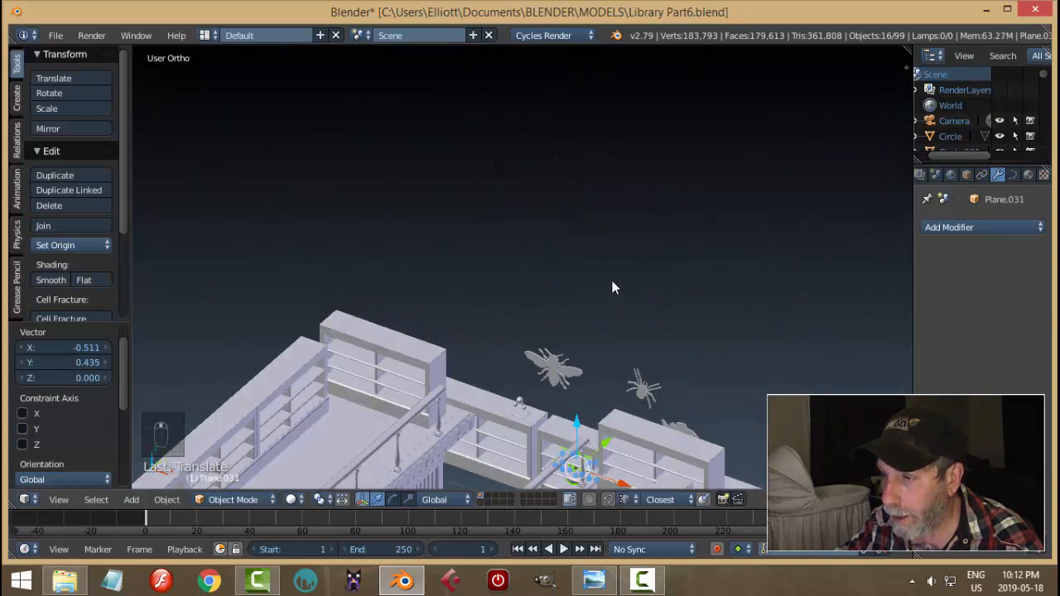
{"action": "key", "text": "g"}
{"action": "key", "text": "z"}
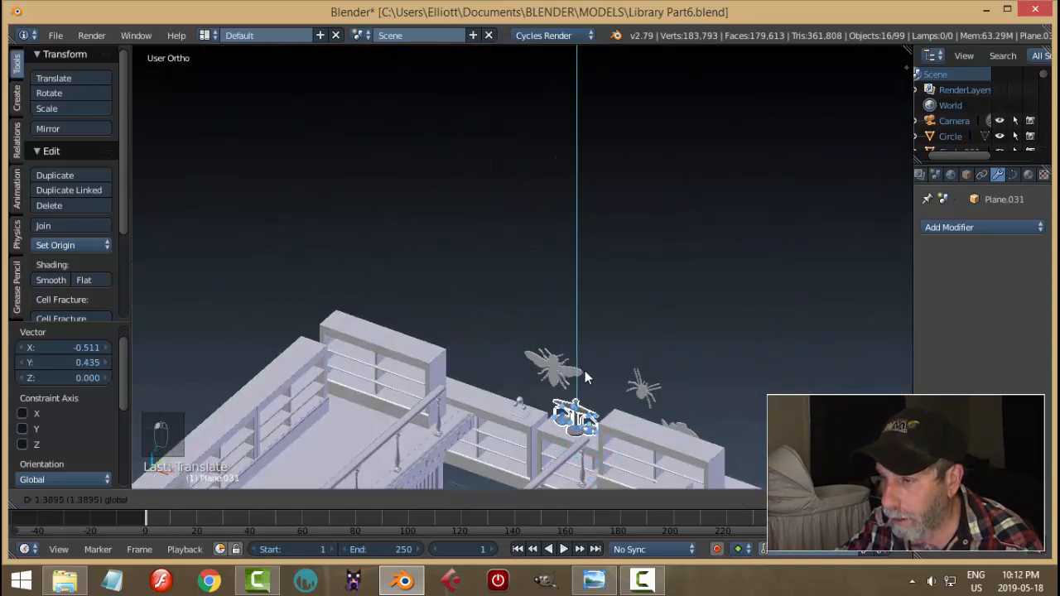
{"action": "left_click", "coordinate": [585, 373]}
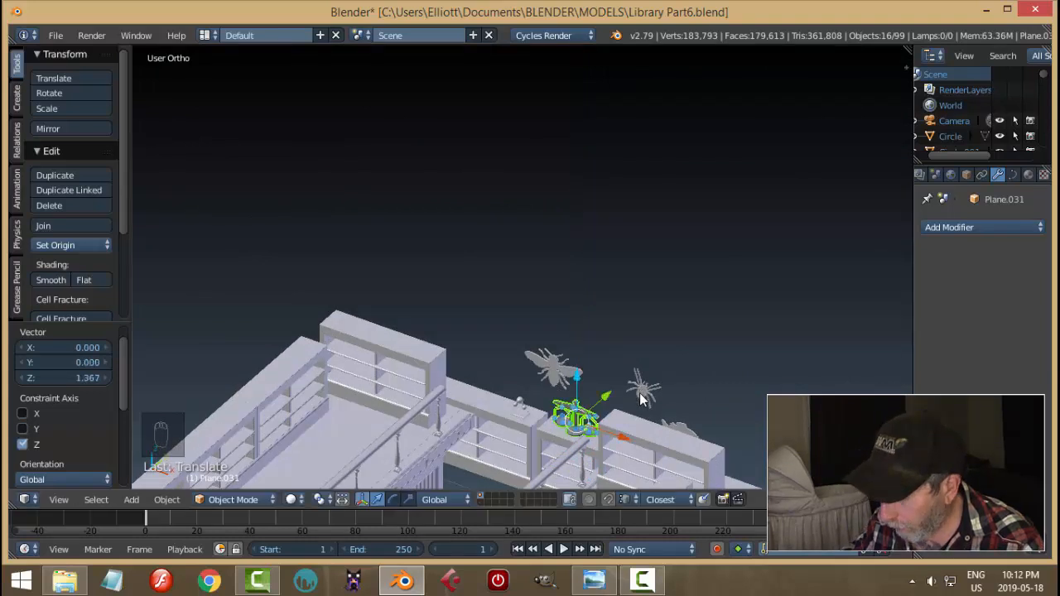
Zoom in on the scale and assign the existing material "Material" to its right hanger frame
{"action": "key", "text": "KP_Decimal"}
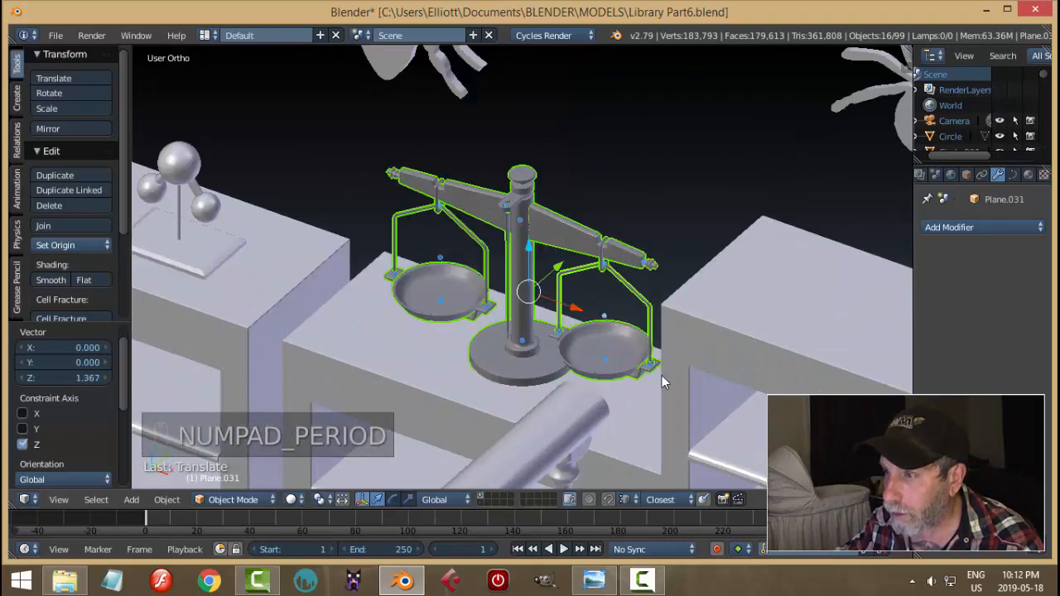
{"action": "left_click", "coordinate": [1028, 174]}
{"action": "left_click", "coordinate": [929, 280]}
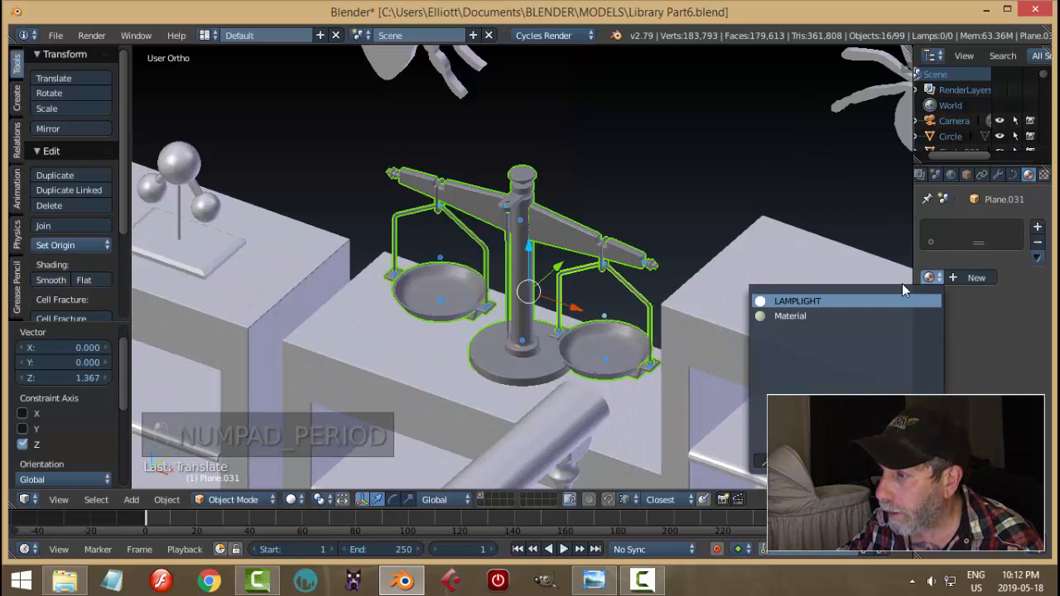
{"action": "left_click", "coordinate": [821, 313]}
Assign the existing material "Material" to the scale's beam
{"action": "right_click", "coordinate": [549, 243]}
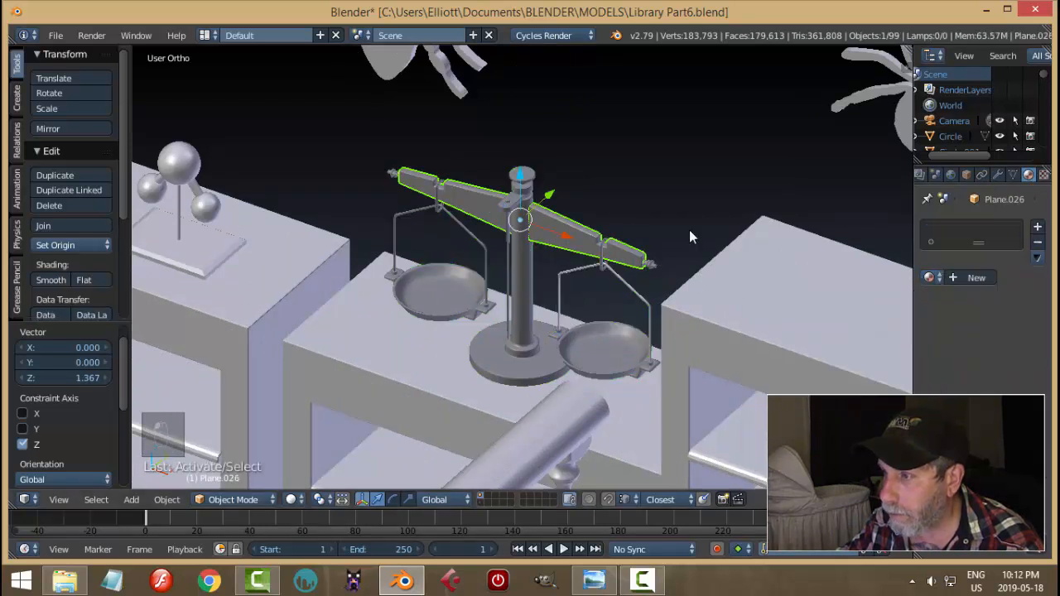
{"action": "left_click", "coordinate": [936, 278]}
{"action": "left_click", "coordinate": [838, 316]}
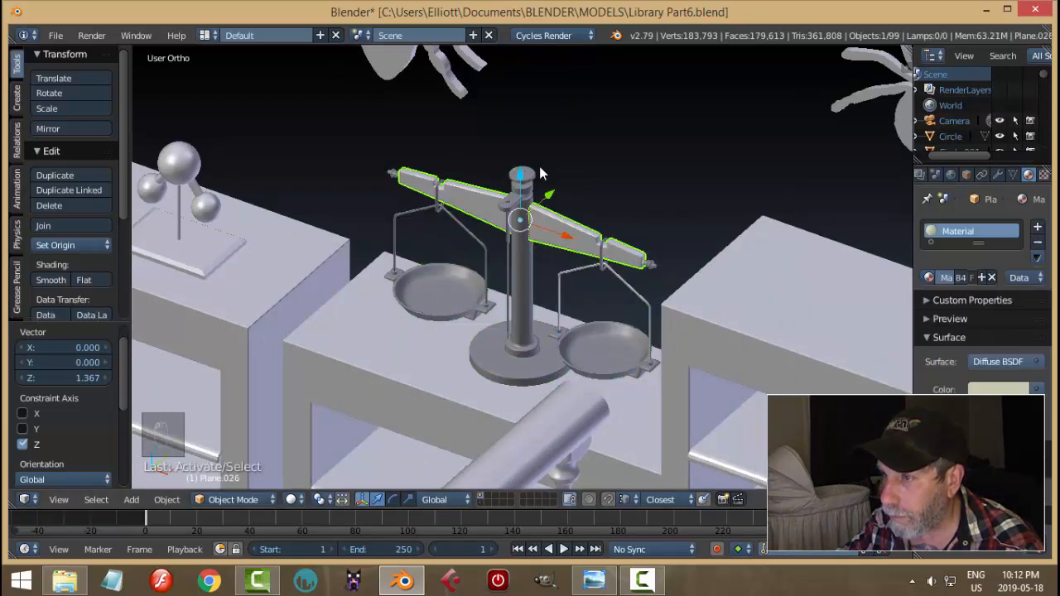
Assign the existing material "Material" to the scale's column with its base and to the right hook
{"action": "right_click", "coordinate": [534, 177]}
{"action": "left_click", "coordinate": [929, 278]}
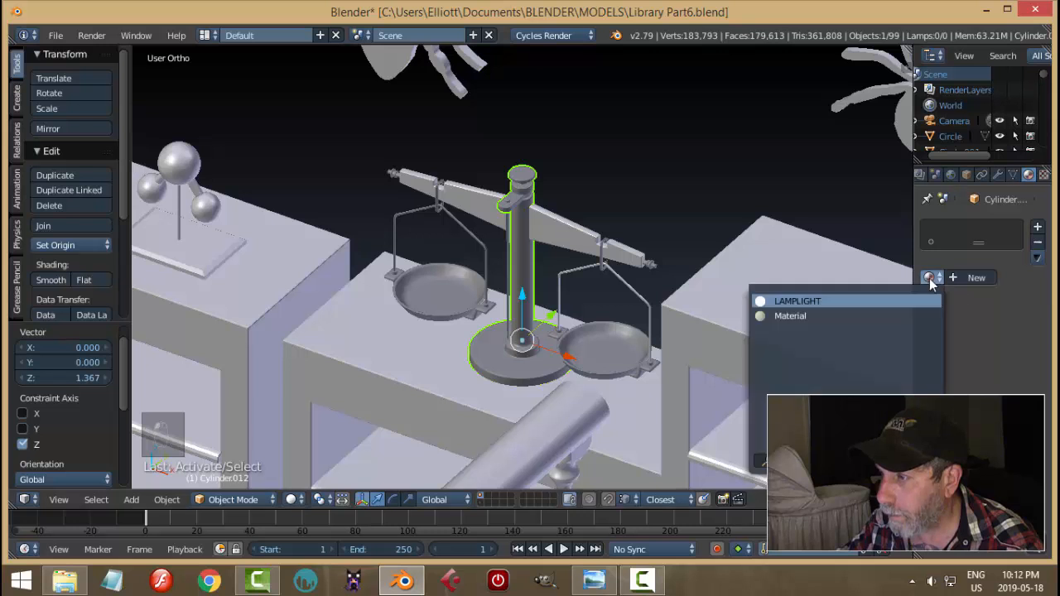
{"action": "left_click", "coordinate": [865, 318]}
{"action": "right_click", "coordinate": [603, 262]}
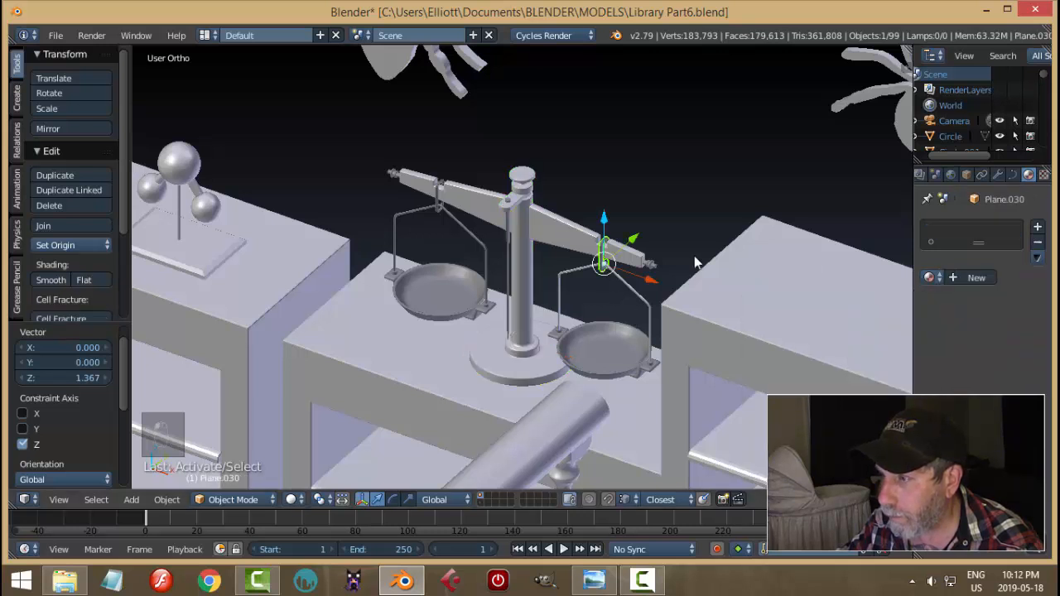
{"action": "left_click", "coordinate": [930, 279]}
{"action": "left_click", "coordinate": [820, 316]}
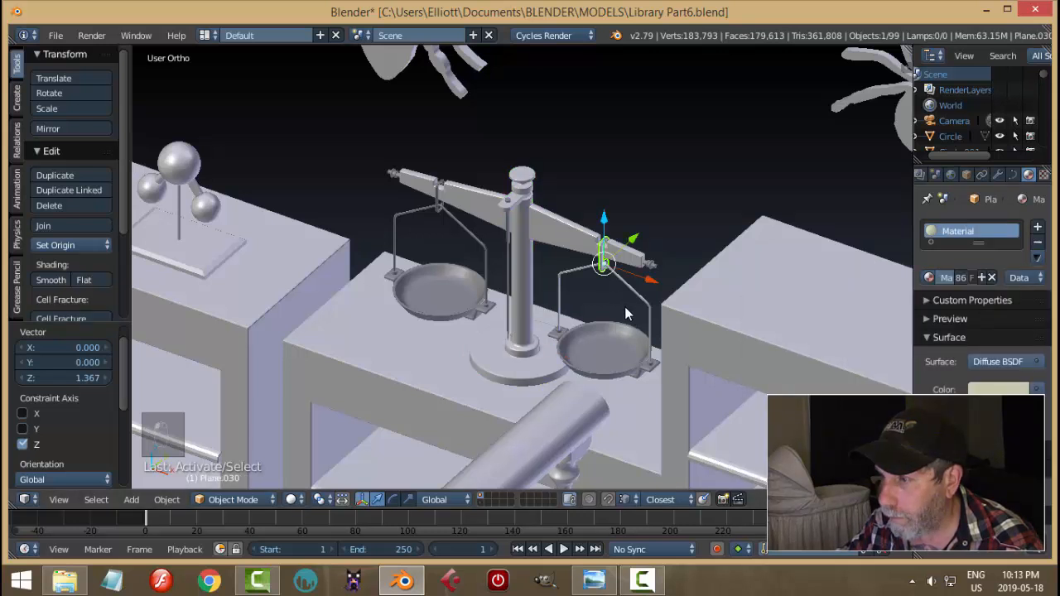
Check the right hanger frame's material and assign the existing material "Material" to the right pan
{"action": "right_click", "coordinate": [630, 293]}
{"action": "left_click", "coordinate": [929, 278]}
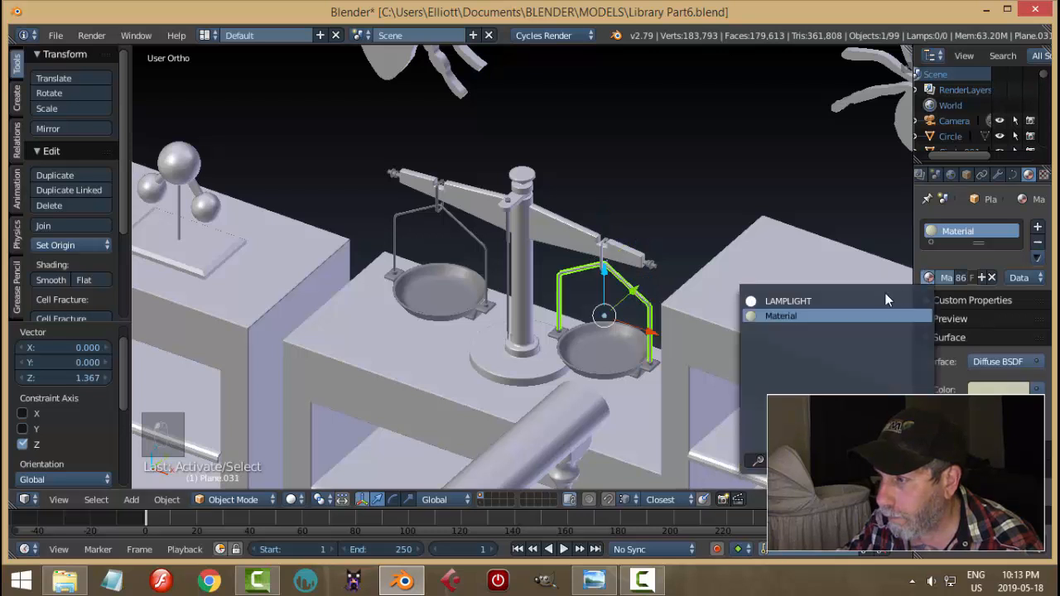
{"action": "right_click", "coordinate": [616, 342]}
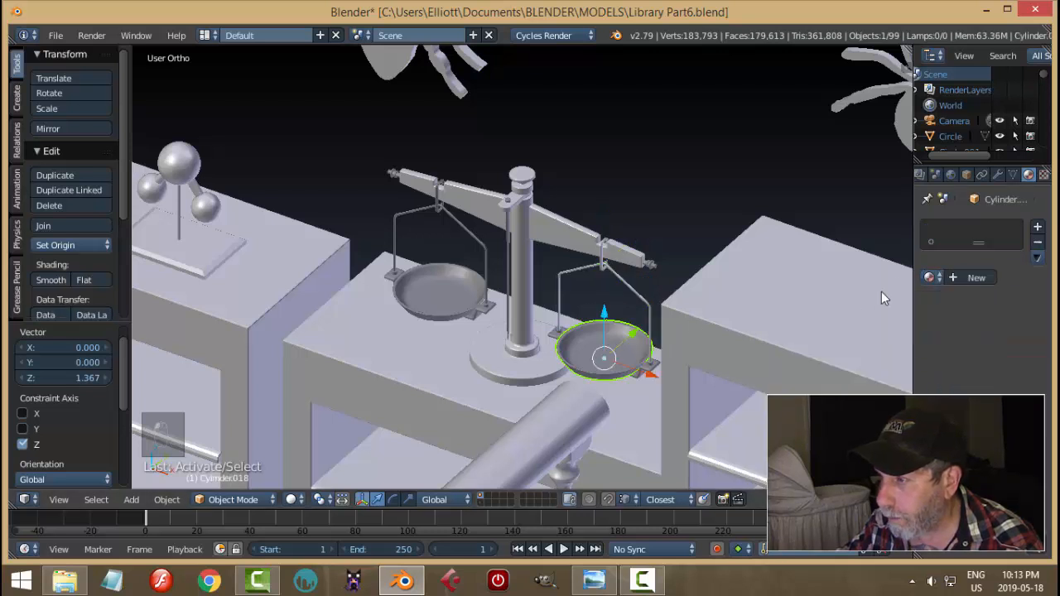
{"action": "left_click", "coordinate": [929, 278]}
{"action": "left_click", "coordinate": [772, 320]}
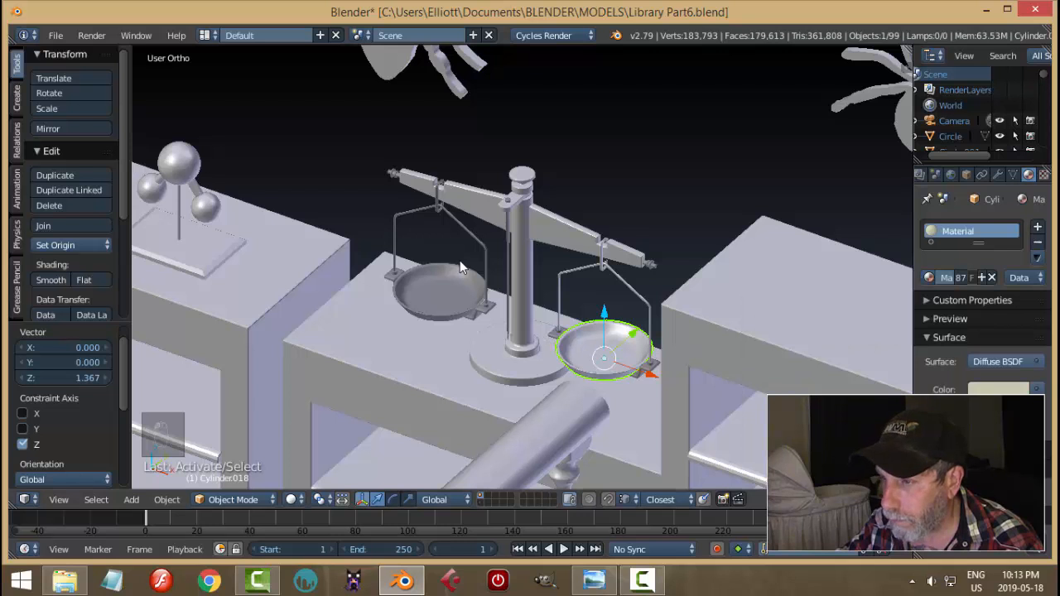
Assign the existing material "Material" to the left hanger frame and to the thin rod beside the column
{"action": "right_click", "coordinate": [465, 235]}
{"action": "left_click", "coordinate": [929, 279]}
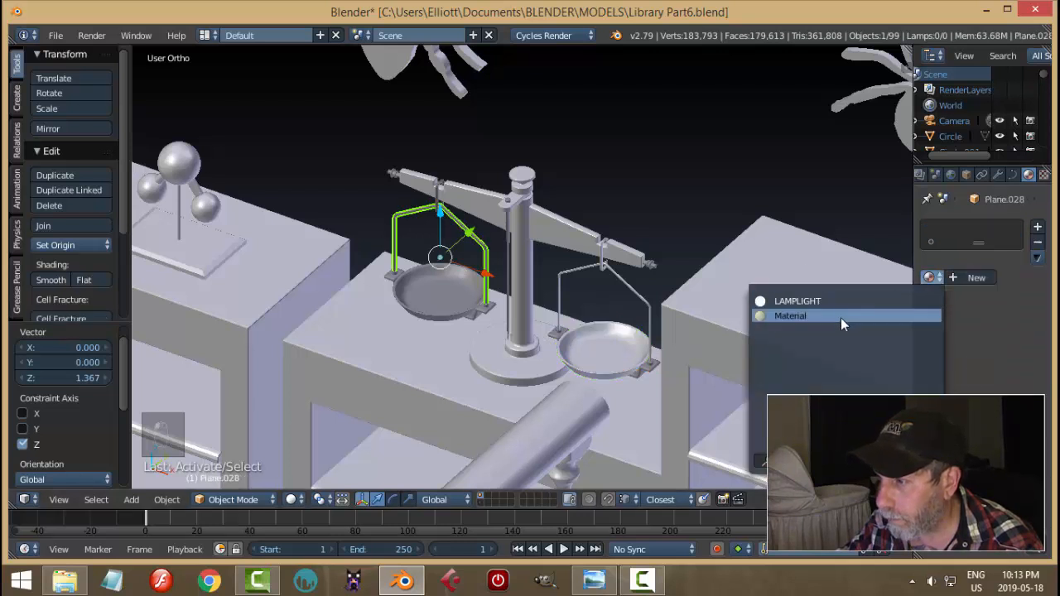
{"action": "left_click", "coordinate": [779, 315]}
{"action": "right_click", "coordinate": [504, 230]}
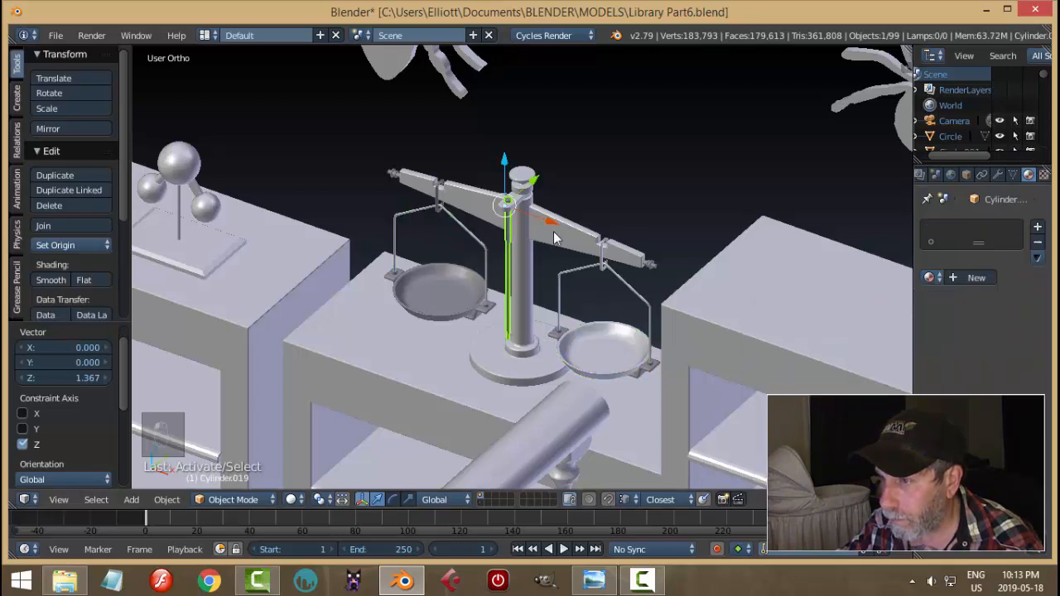
{"action": "left_click", "coordinate": [929, 278]}
{"action": "left_click", "coordinate": [838, 318]}
Assign the existing material "Material" to the left hook and to the screws at the beam's two ends
{"action": "scroll", "coordinate": [458, 273], "scroll_direction": "up", "scroll_amount": 3}
{"action": "scroll", "coordinate": [533, 272], "scroll_direction": "down", "scroll_amount": 1}
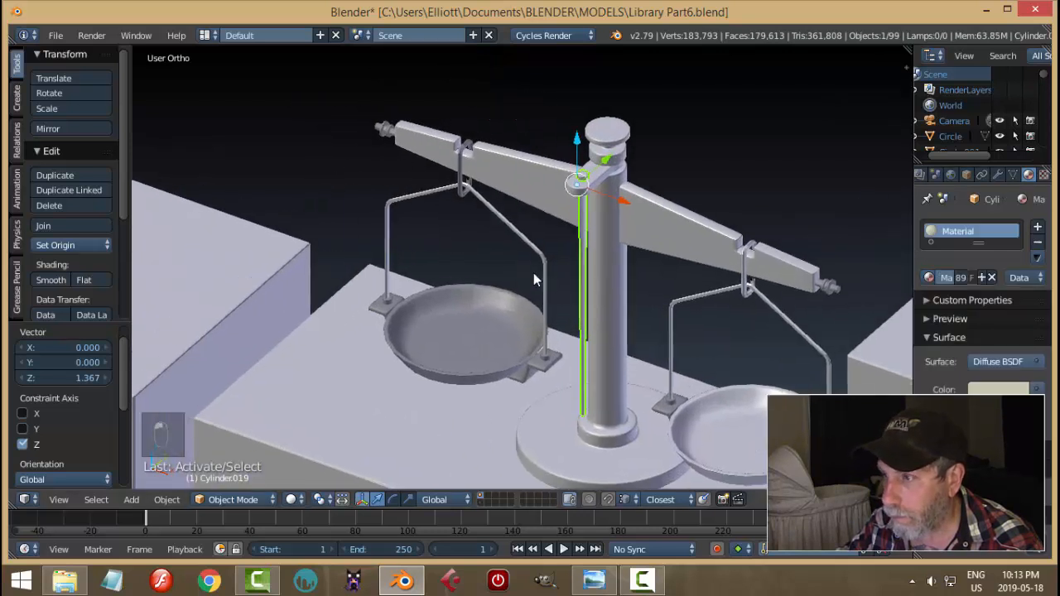
{"action": "right_click", "coordinate": [458, 166]}
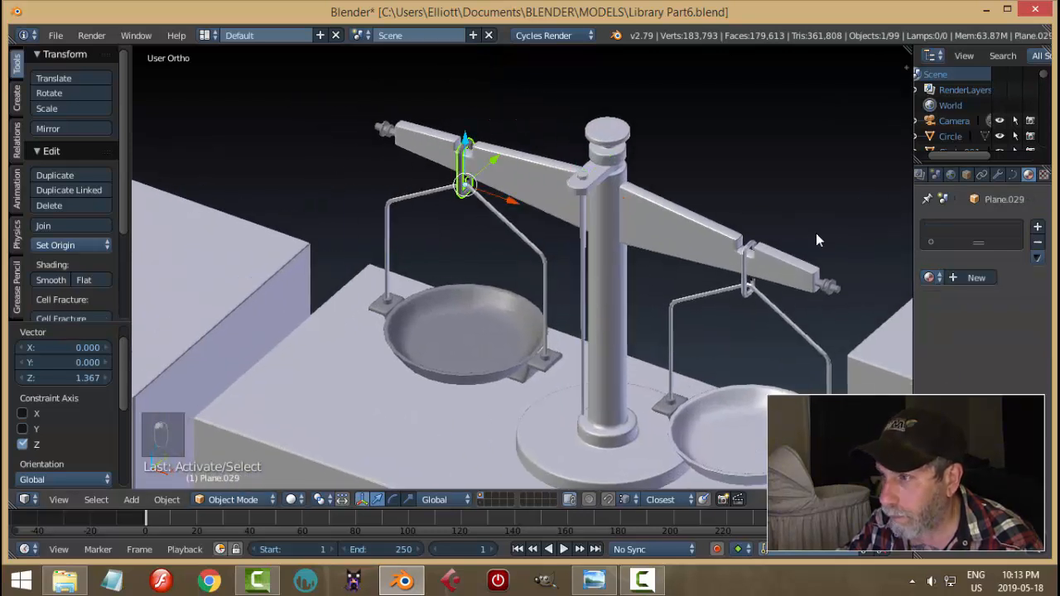
{"action": "left_click", "coordinate": [932, 278]}
{"action": "left_click", "coordinate": [869, 313]}
{"action": "right_click", "coordinate": [381, 128]}
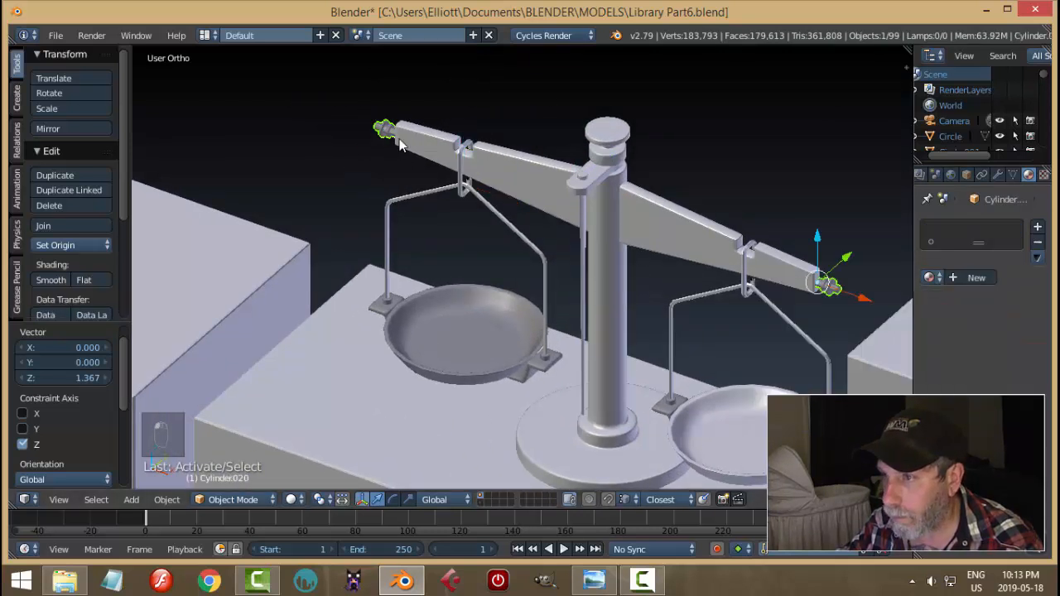
{"action": "right_click", "coordinate": [825, 283], "text": "shift"}
{"action": "left_click", "coordinate": [929, 278]}
{"action": "left_click", "coordinate": [864, 312]}
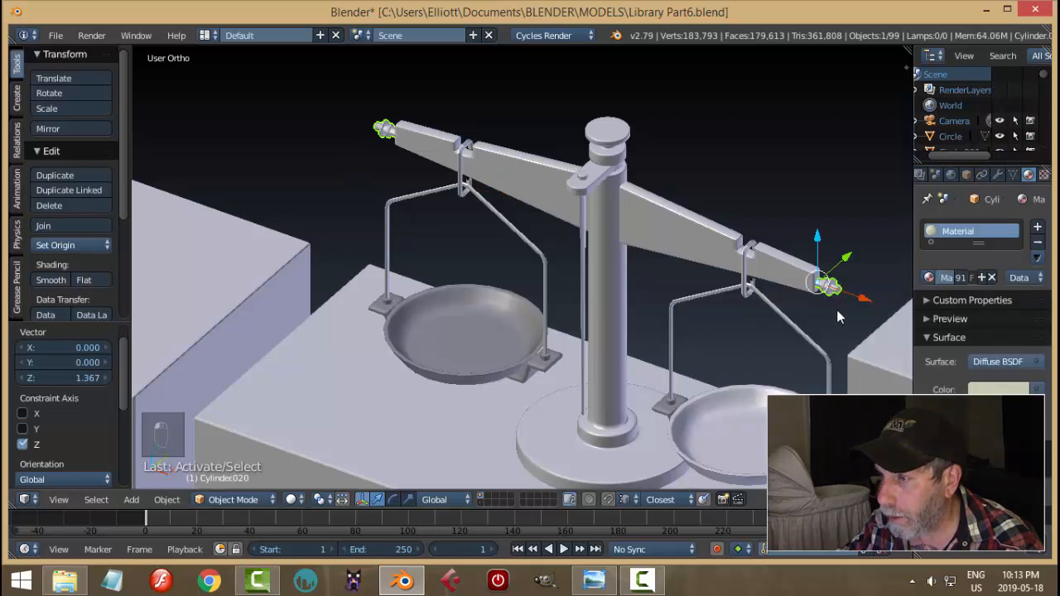
Assign the existing material "Material" to the mounting brackets under the right and left pans
{"action": "right_click", "coordinate": [670, 409]}
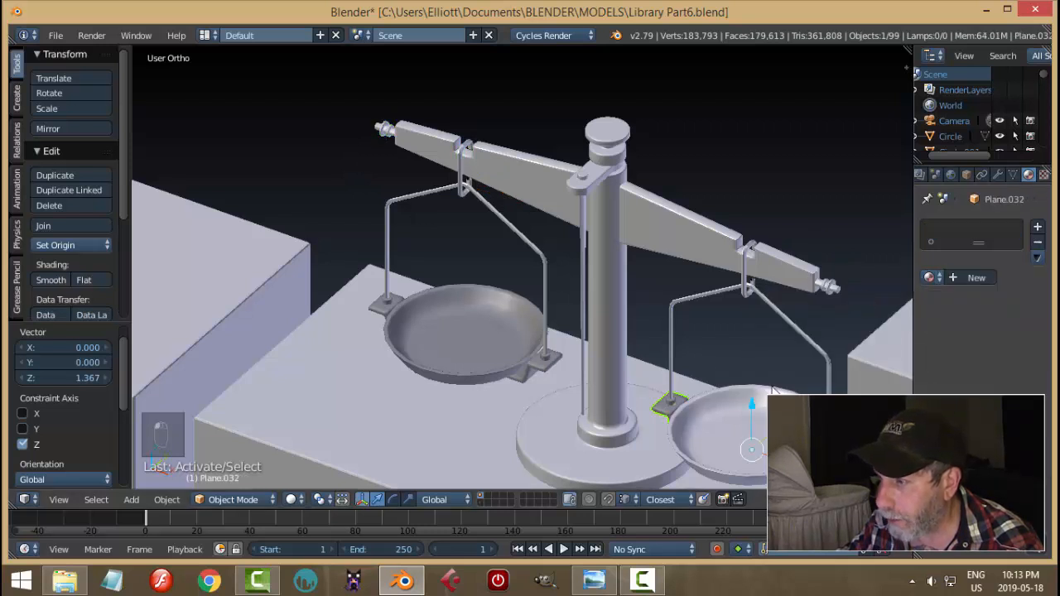
{"action": "left_click", "coordinate": [929, 277]}
{"action": "left_click", "coordinate": [835, 316]}
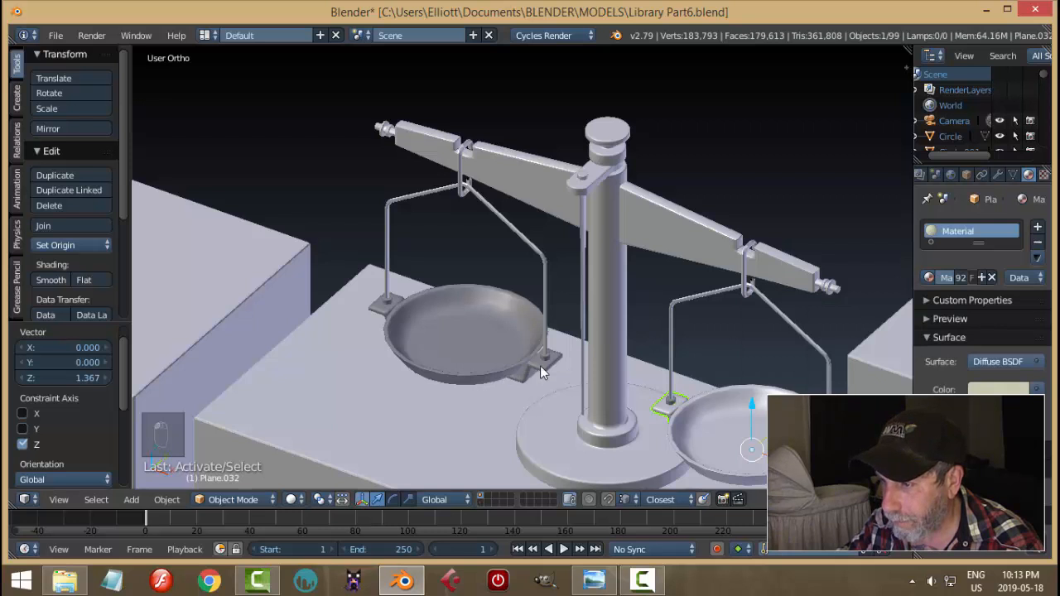
{"action": "right_click", "coordinate": [540, 363]}
{"action": "left_click", "coordinate": [932, 278]}
{"action": "left_click", "coordinate": [827, 315]}
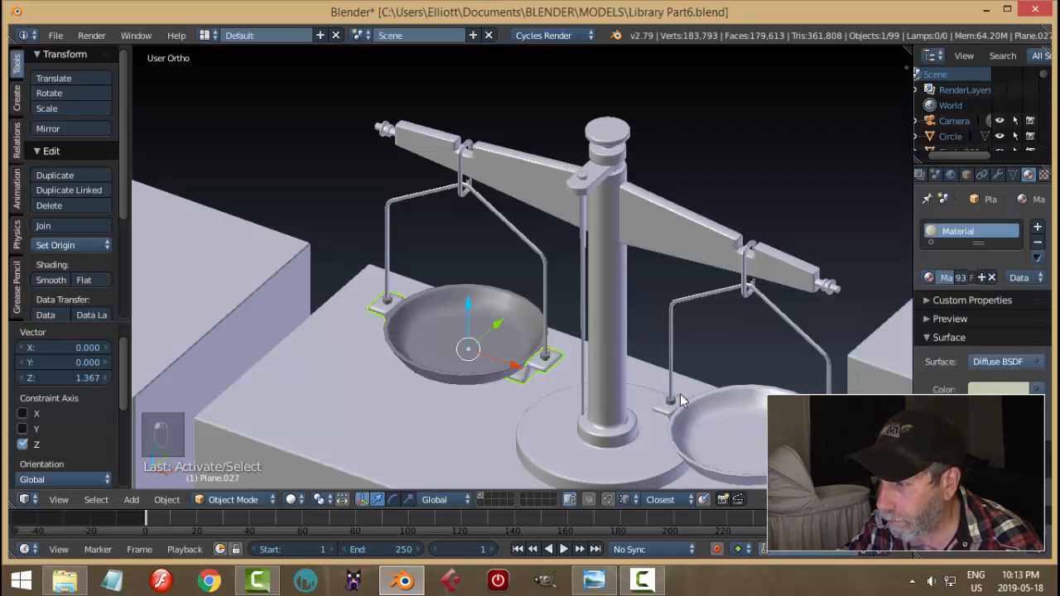
Assign the existing material "Material" to both small cylinders joining the right hanger frame to its brackets
{"action": "right_click", "coordinate": [675, 404]}
{"action": "right_click", "coordinate": [675, 405]}
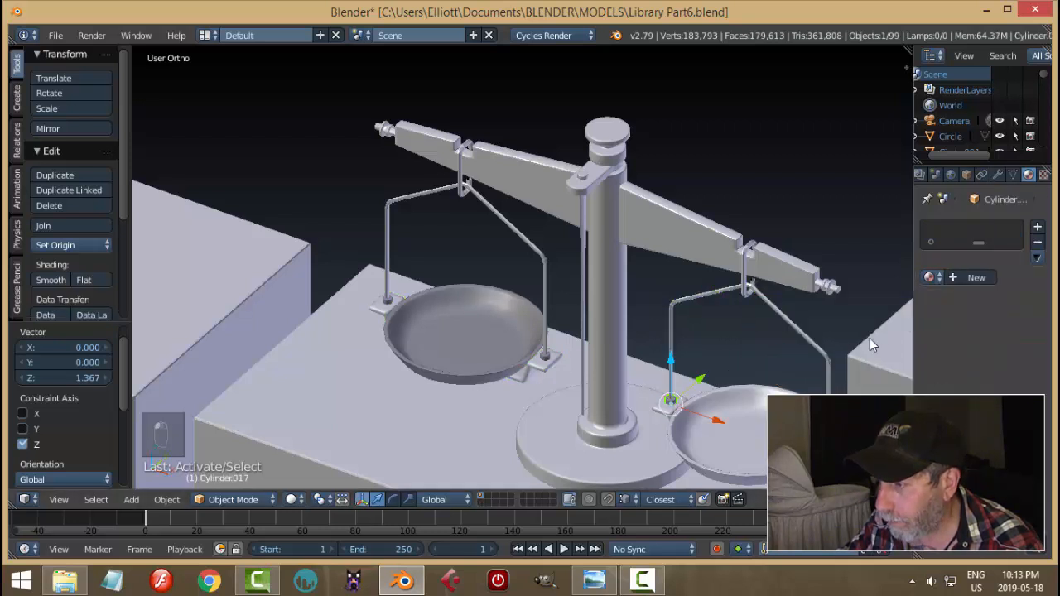
{"action": "left_click", "coordinate": [930, 277]}
{"action": "left_click", "coordinate": [845, 316]}
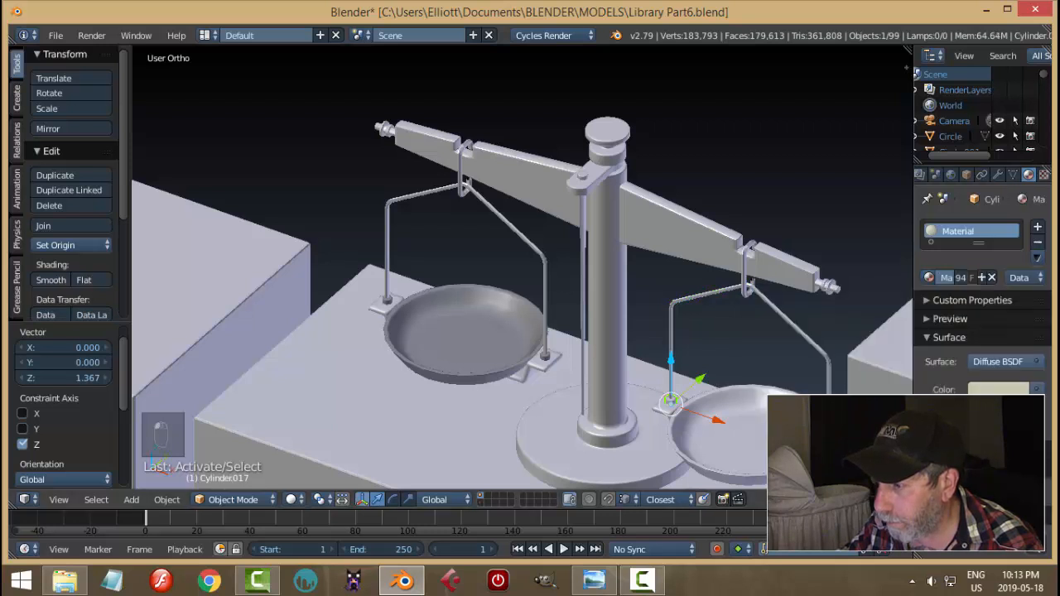
{"action": "scroll", "coordinate": [710, 292], "scroll_direction": "up", "scroll_amount": 4}
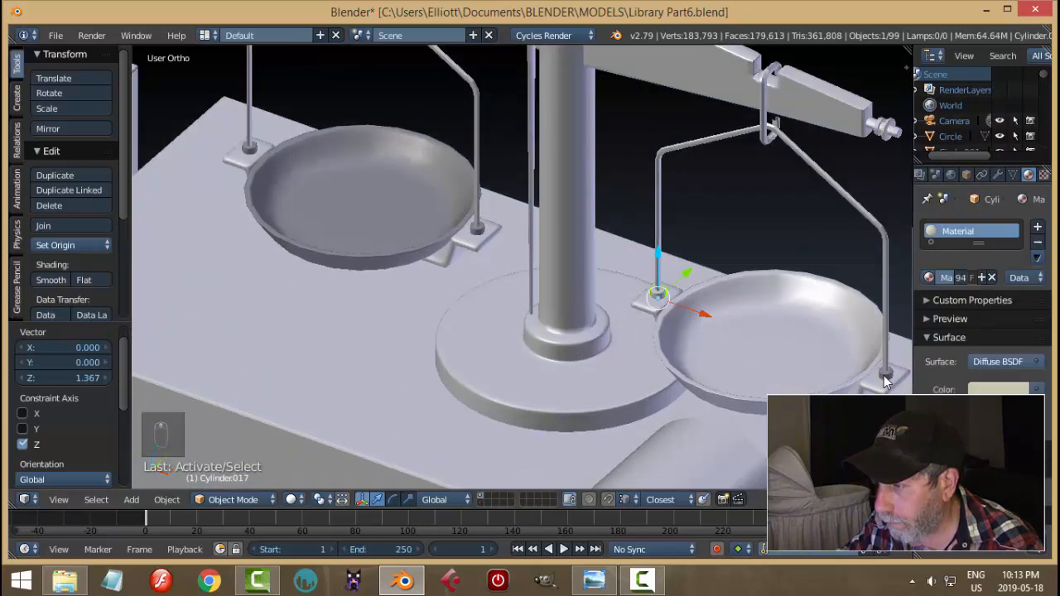
{"action": "right_click", "coordinate": [886, 381]}
{"action": "left_click", "coordinate": [931, 278]}
{"action": "left_click", "coordinate": [855, 312]}
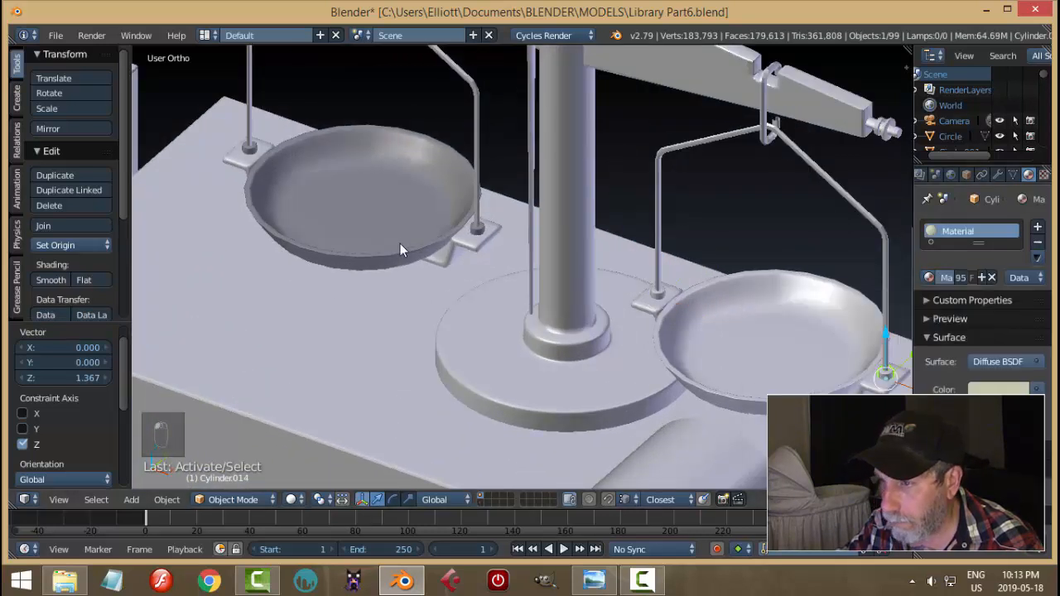
Assign the existing material "Material" to the left pan and to the two small cylinders on its brackets
{"action": "right_click", "coordinate": [400, 247]}
{"action": "left_click", "coordinate": [930, 277]}
{"action": "left_click", "coordinate": [823, 313]}
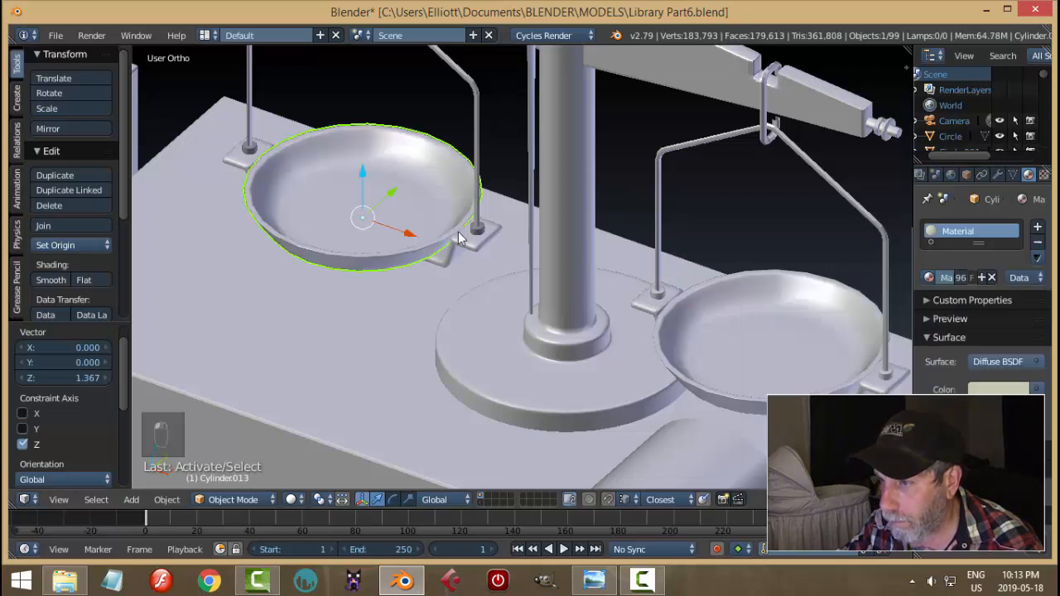
{"action": "right_click", "coordinate": [478, 231]}
{"action": "left_click", "coordinate": [931, 277]}
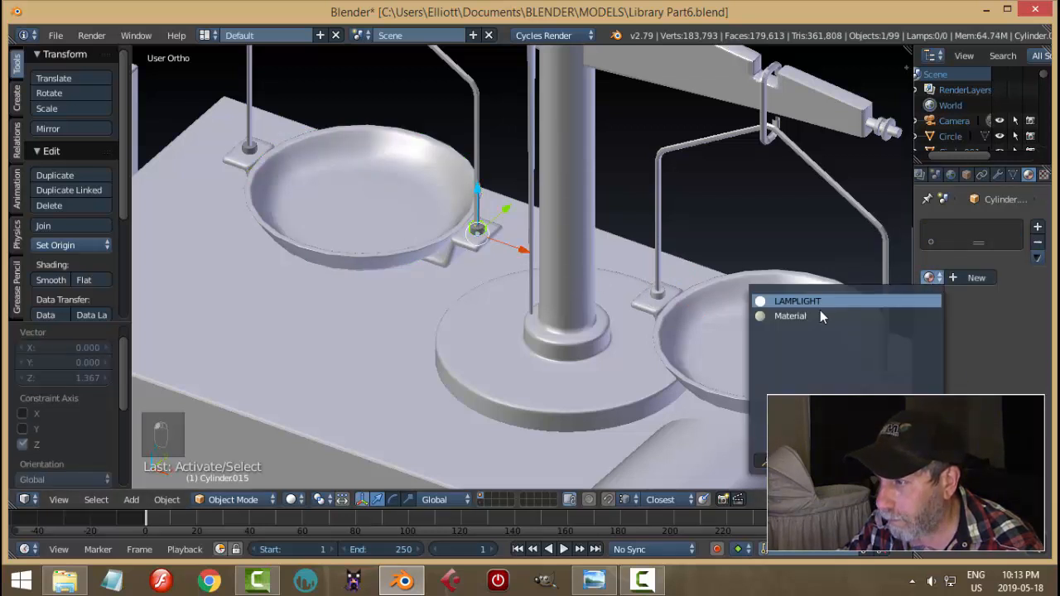
{"action": "left_click", "coordinate": [821, 311]}
{"action": "right_click", "coordinate": [257, 154]}
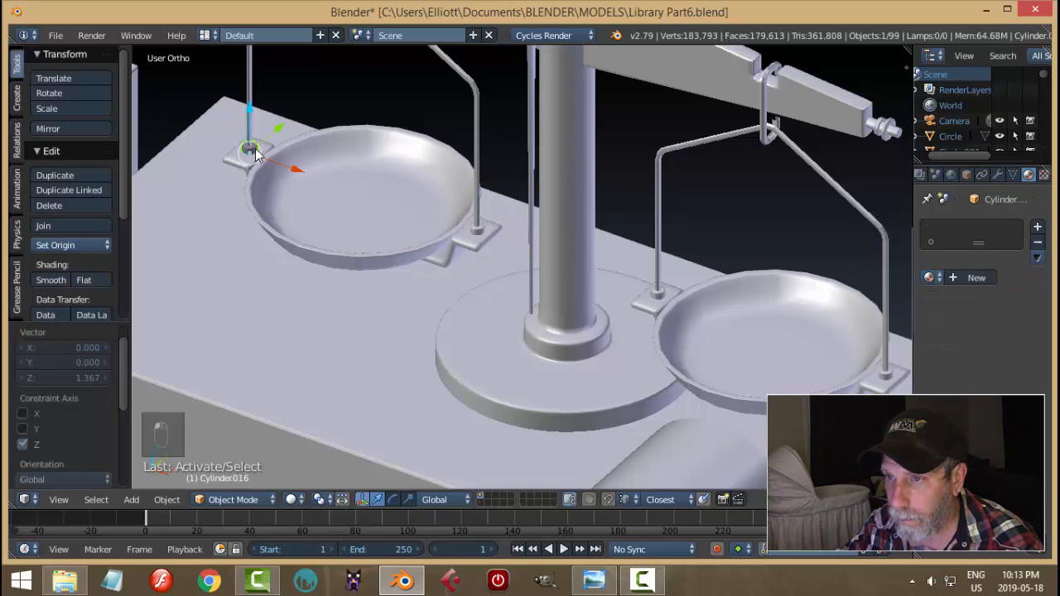
{"action": "left_click", "coordinate": [931, 277]}
{"action": "left_click", "coordinate": [824, 315]}
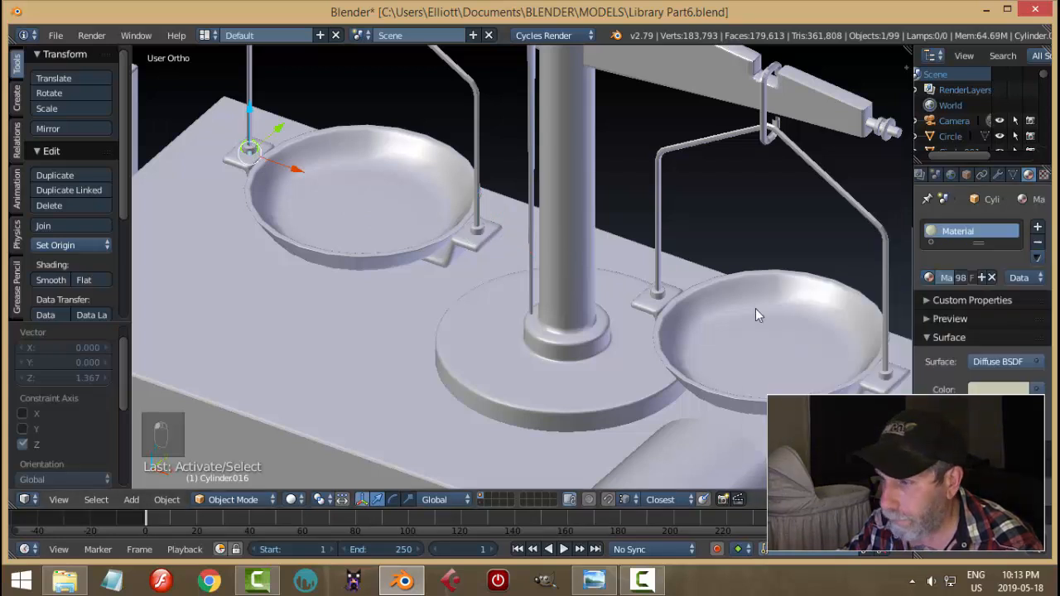
Deselect everything and examine the scale's size and placement on the bookcase, also through the camera view
{"action": "key", "text": "a"}
{"action": "scroll", "coordinate": [686, 296], "scroll_direction": "down", "scroll_amount": 5}
{"action": "middle_click_drag", "start_coordinate": [667, 299], "coordinate": [724, 243]}
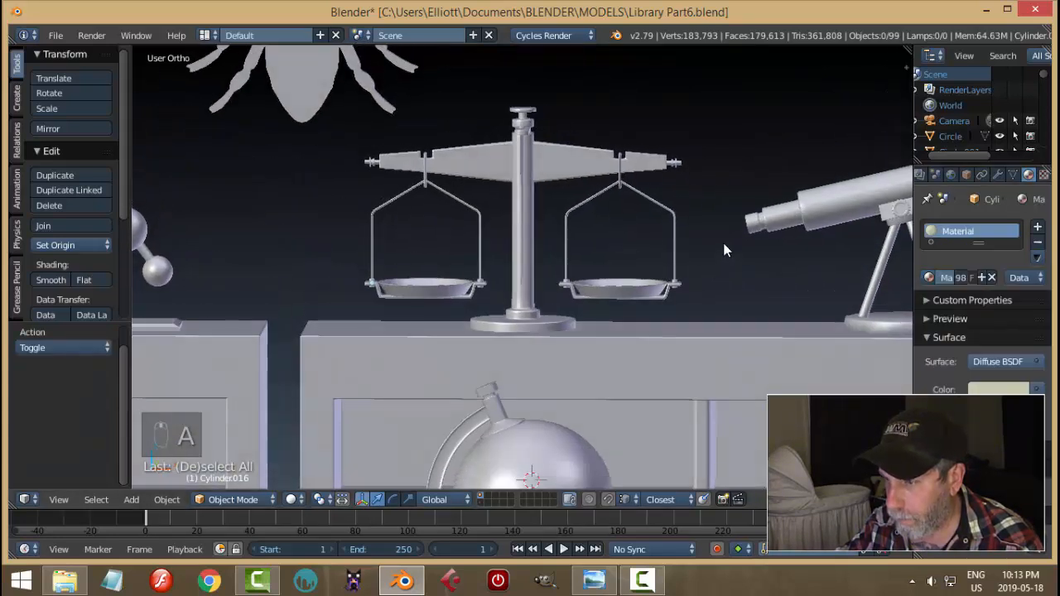
{"action": "key", "text": "KP_0"}
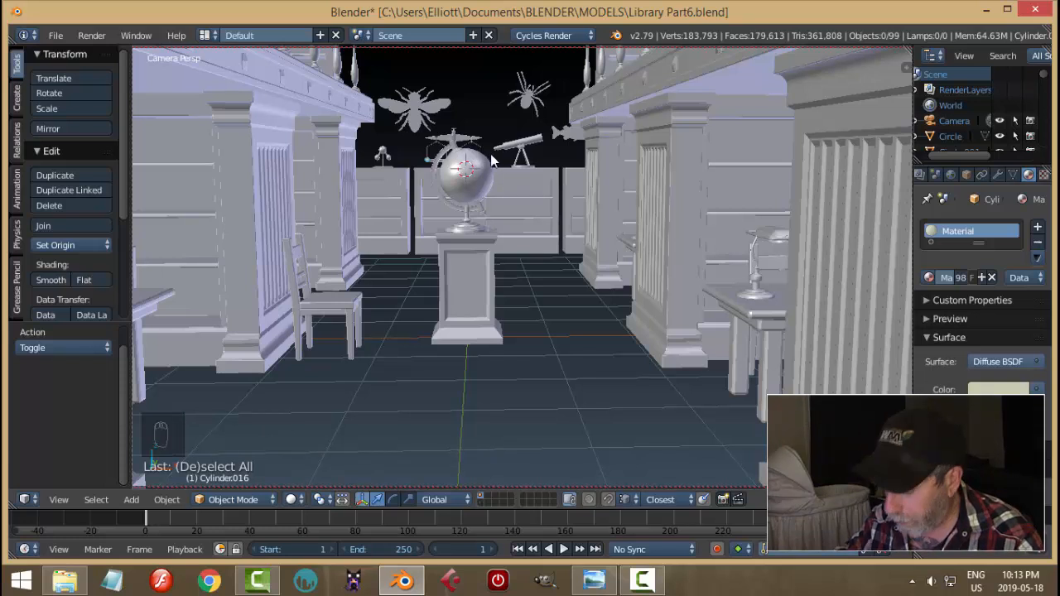
{"action": "key", "text": "KP_0"}
{"action": "scroll", "coordinate": [607, 263], "scroll_direction": "down", "scroll_amount": 3}
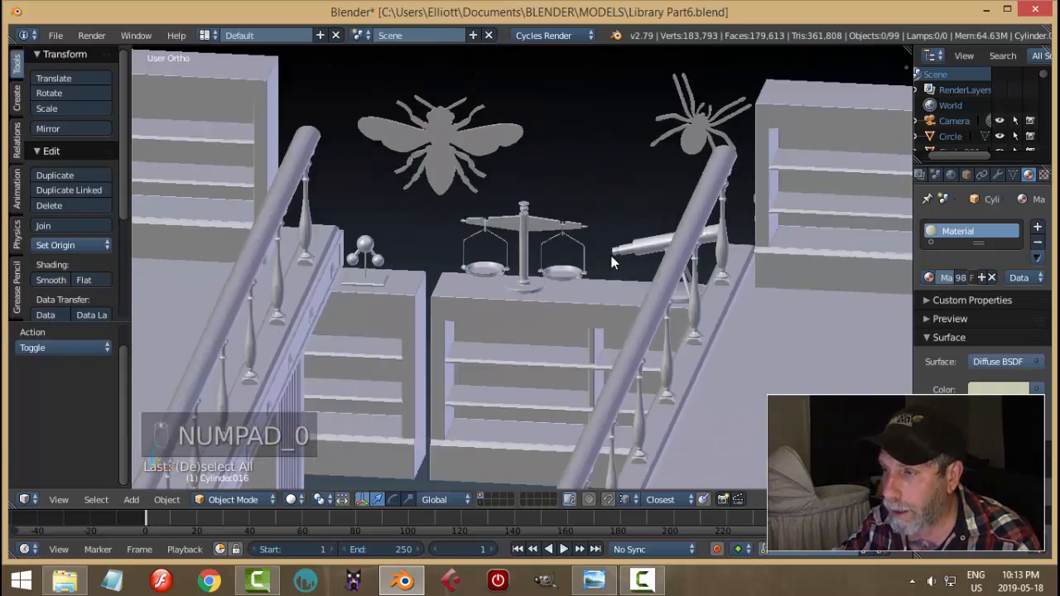
{"action": "mouse_move", "coordinate": [611, 256]}
{"action": "middle_mouse_down"}
{"action": "mouse_move", "coordinate": [615, 286]}
{"action": "mouse_move", "coordinate": [643, 269]}
{"action": "mouse_move", "coordinate": [608, 260]}
{"action": "middle_mouse_up"}
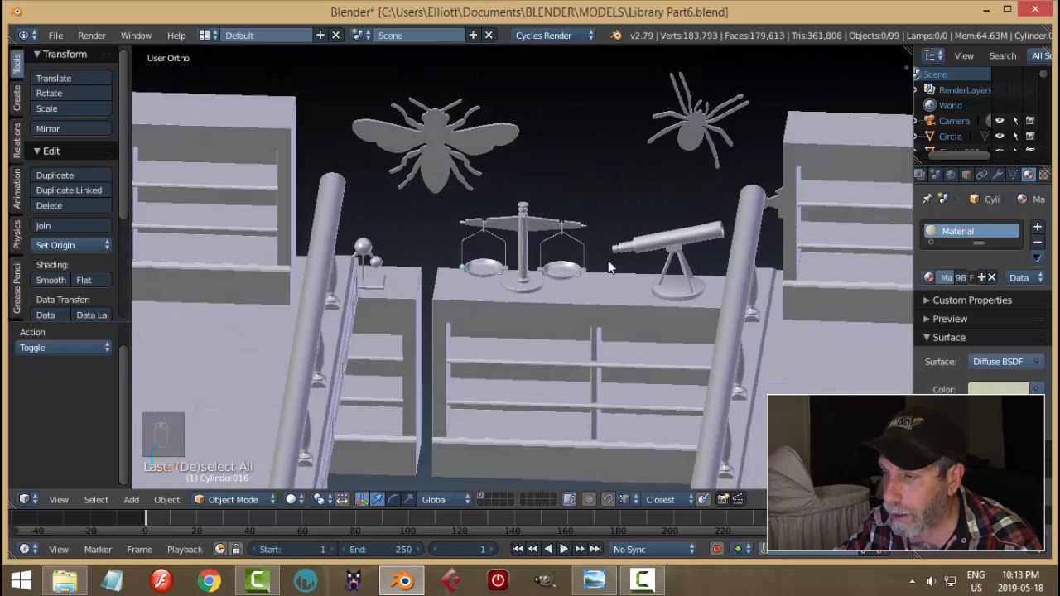
Select all parts of the scale through its group and scale them uniformly to 0.841
{"action": "right_click", "coordinate": [605, 222]}
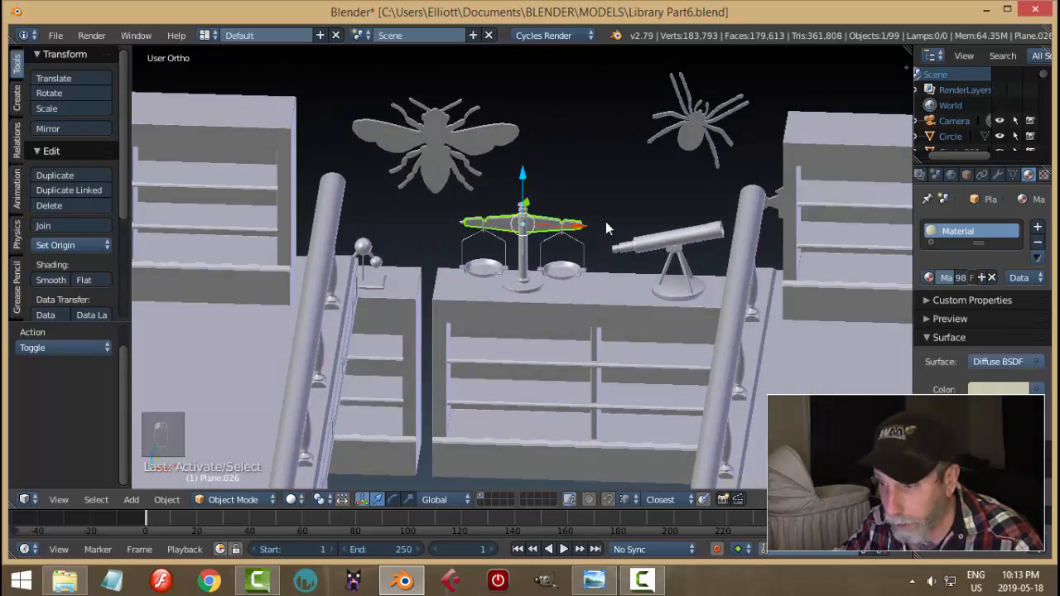
{"action": "key", "text": "shift+g"}
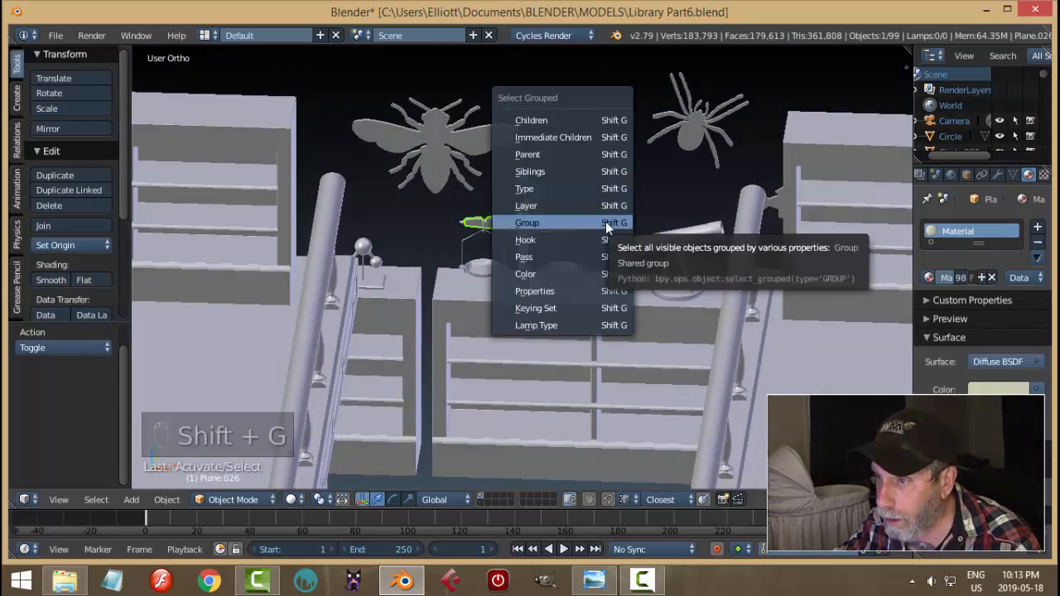
{"action": "left_click", "coordinate": [606, 221]}
{"action": "key", "text": "s"}
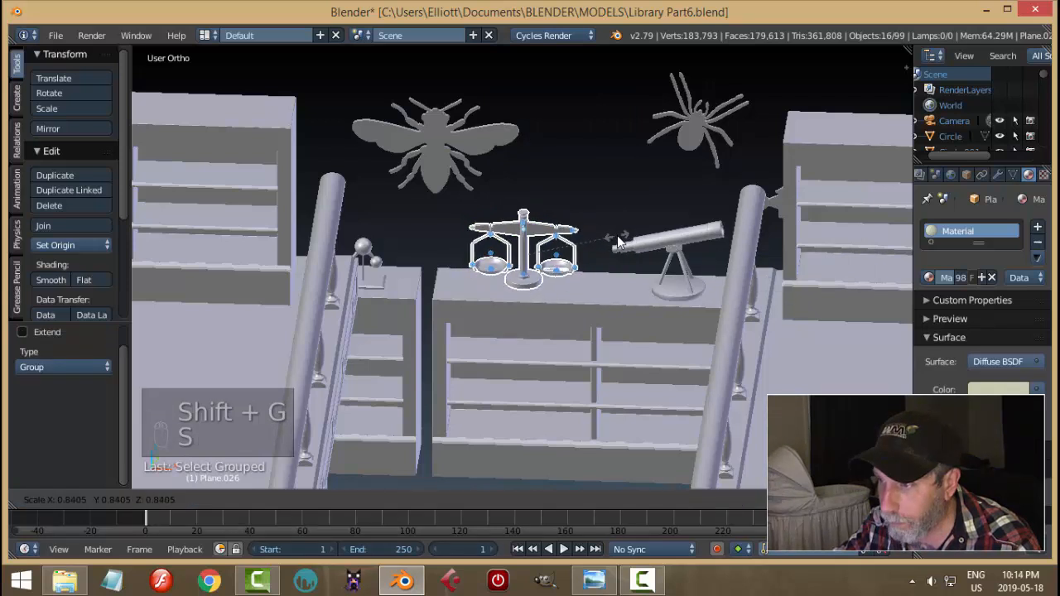
{"action": "left_click", "coordinate": [617, 241]}
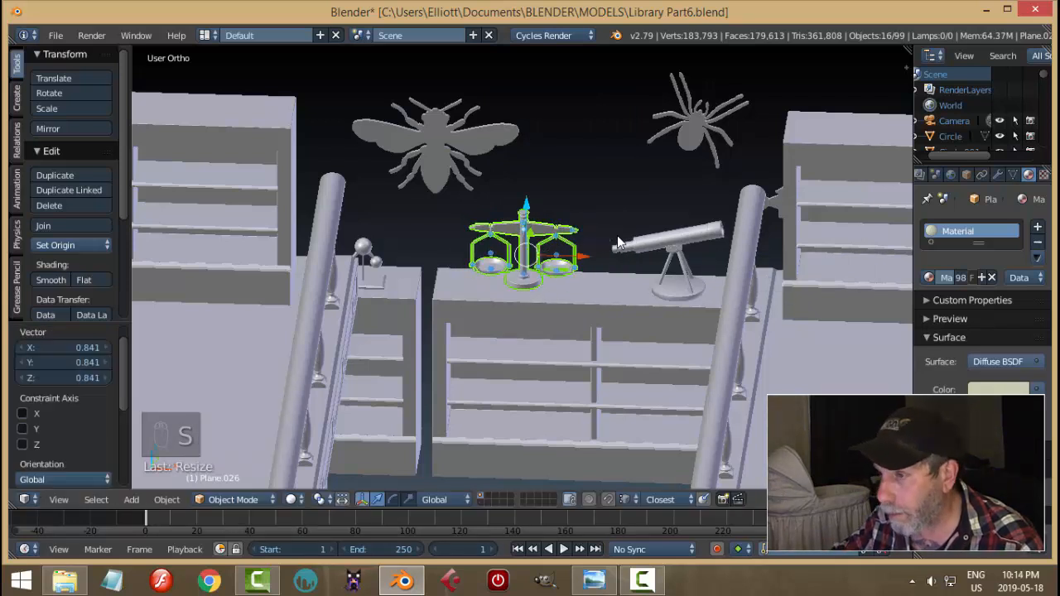
In front view, lower the scale onto the middle bookcase's top and move it -0.388 along X
{"action": "key", "text": "KP_1"}
{"action": "scroll", "coordinate": [617, 235], "scroll_direction": "up", "scroll_amount": 4}
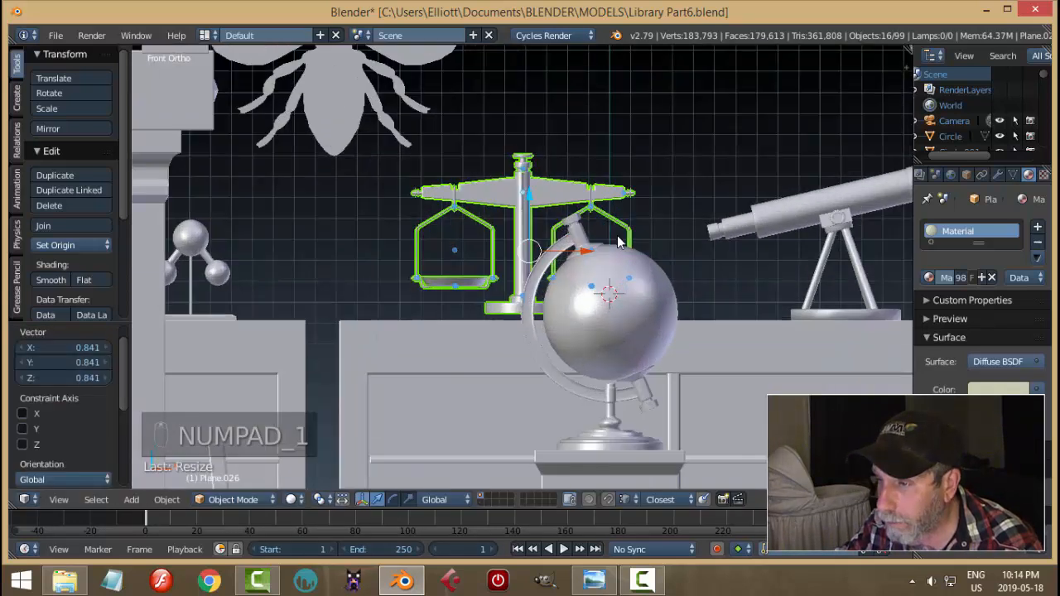
{"action": "key", "text": "g"}
{"action": "key", "text": "z"}
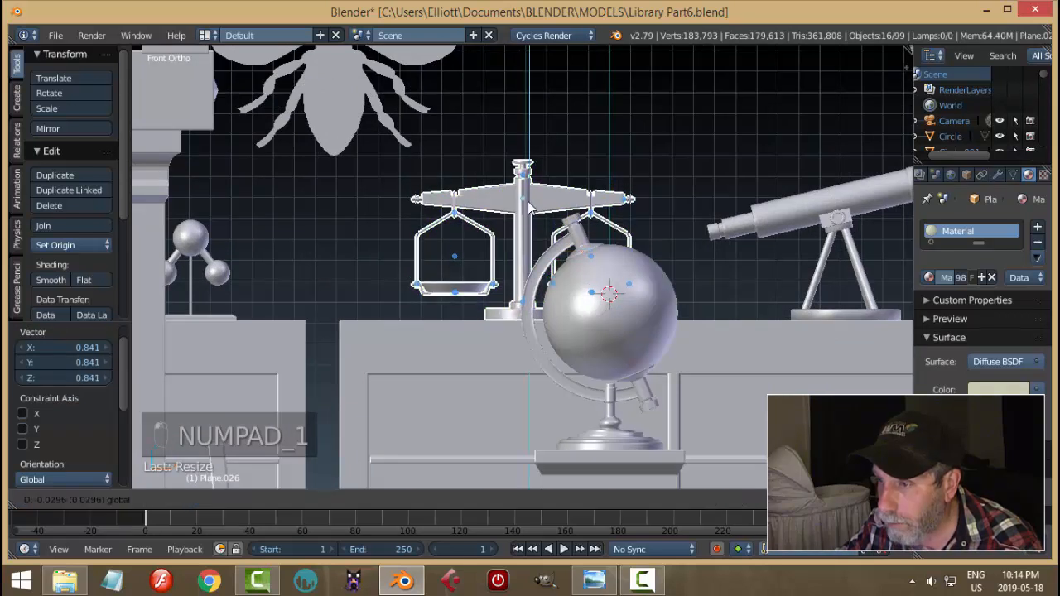
{"action": "left_click", "coordinate": [577, 261]}
{"action": "left_click_drag", "start_coordinate": [577, 262], "coordinate": [504, 266]}
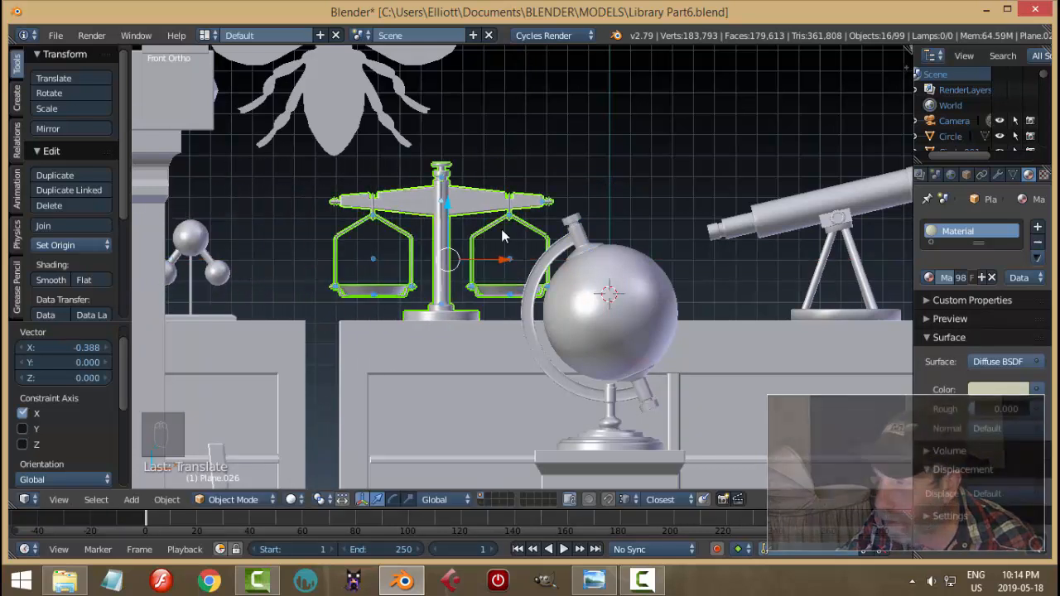
Create a new group for the selected balance scale parts and name it "scale"
{"action": "left_click", "coordinate": [965, 175]}
{"action": "scroll", "coordinate": [1004, 459], "scroll_direction": "down", "scroll_amount": 3}
{"action": "left_click", "coordinate": [1024, 475]}
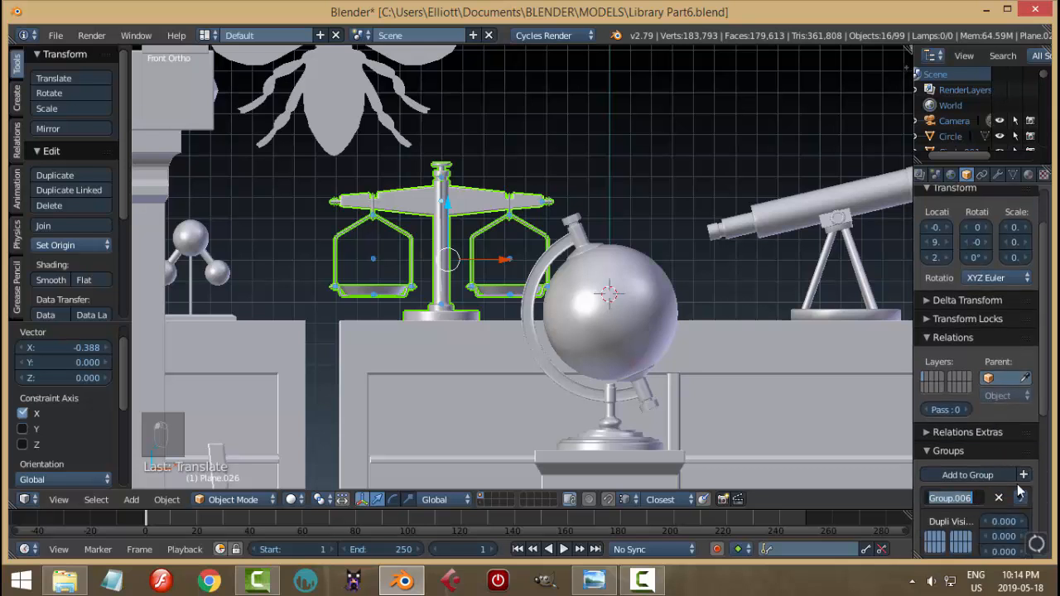
{"action": "type", "text": "sca"}
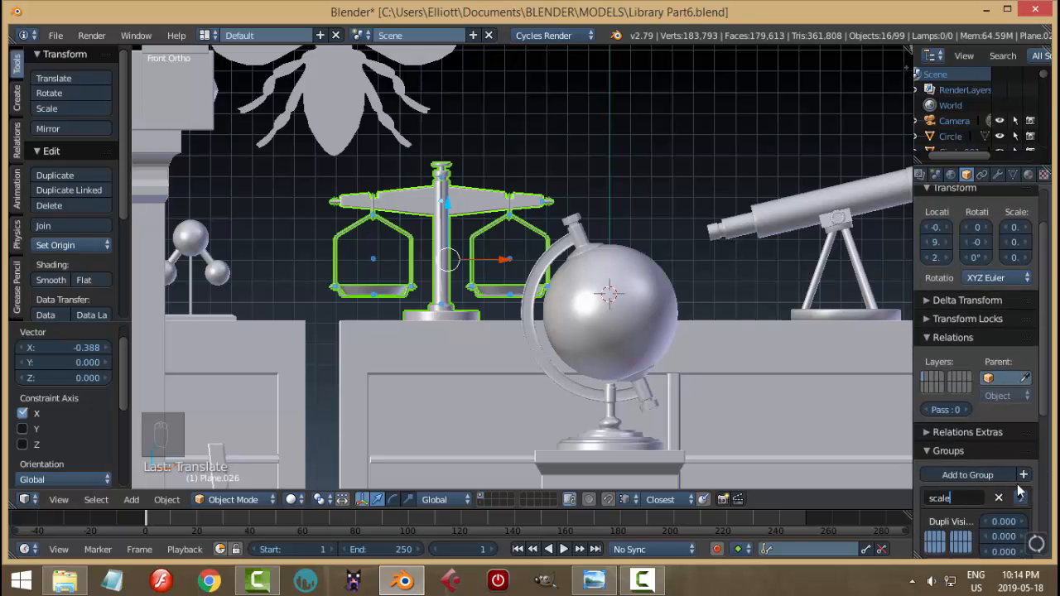
{"action": "type", "text": "le"}
{"action": "key", "text": "Return"}
Select all parts of the molecule model through its group and rename that group "molecule"
{"action": "right_click", "coordinate": [222, 277]}
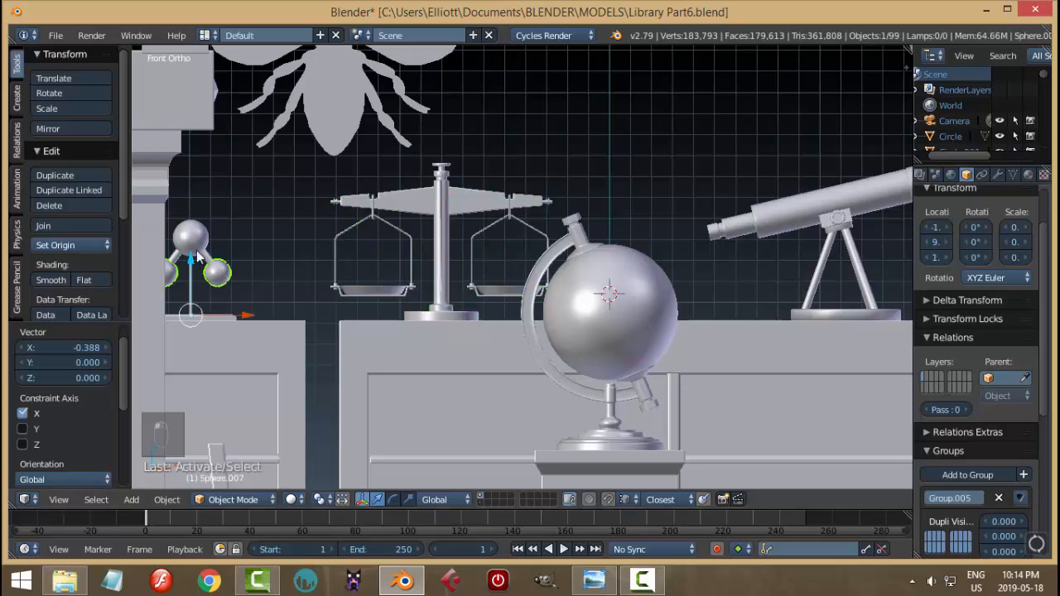
{"action": "middle_click_drag", "start_coordinate": [248, 307], "coordinate": [312, 290], "text": "shift"}
{"action": "scroll", "coordinate": [318, 266], "scroll_direction": "up", "scroll_amount": 3}
{"action": "middle_click_drag", "start_coordinate": [216, 258], "coordinate": [454, 325], "text": "shift"}
{"action": "key", "text": "shift+g"}
{"action": "left_click", "coordinate": [443, 318]}
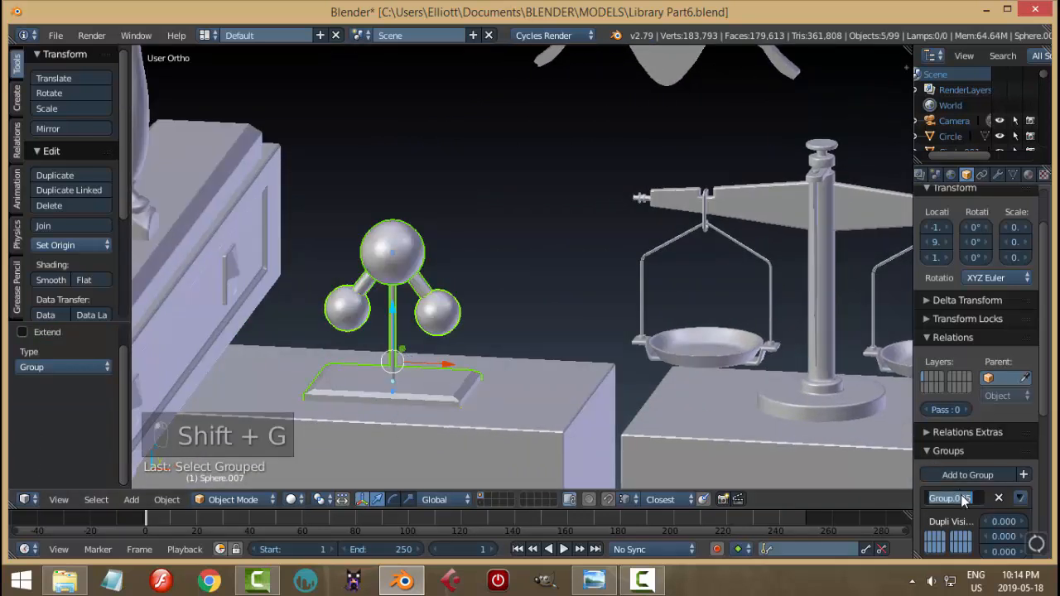
{"action": "type", "text": "molecu"}
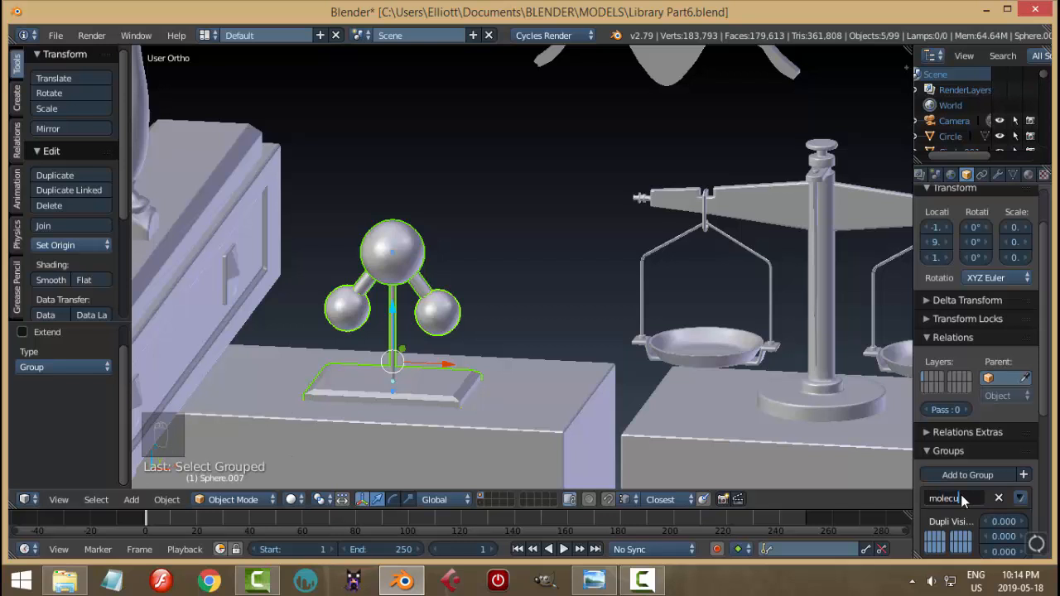
{"action": "type", "text": "le"}
{"action": "key", "text": "Return"}
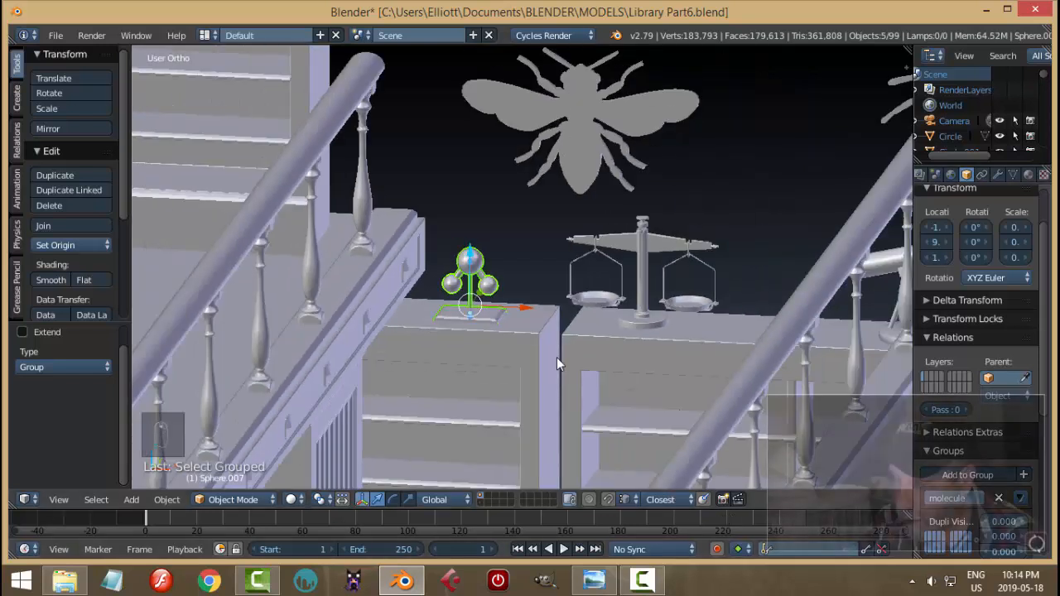
Swap the two ornaments by moving the molecule model 1.956 along X and the whole scale group -1.099 along X
{"action": "left_click_drag", "start_coordinate": [526, 308], "coordinate": [805, 335]}
{"action": "right_click", "coordinate": [668, 243]}
{"action": "key", "text": "shift+g"}
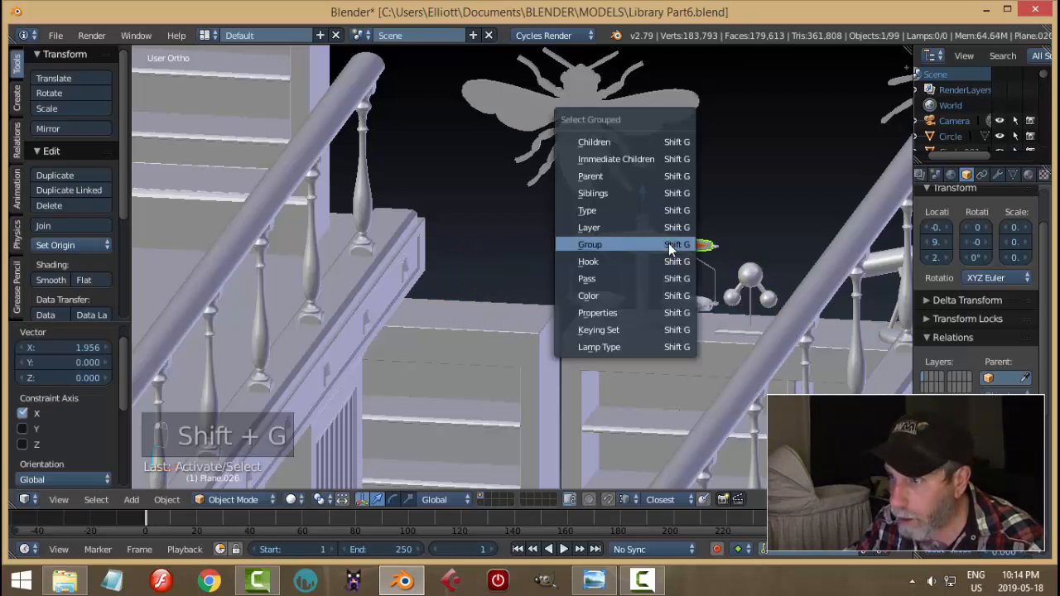
{"action": "left_click", "coordinate": [669, 243]}
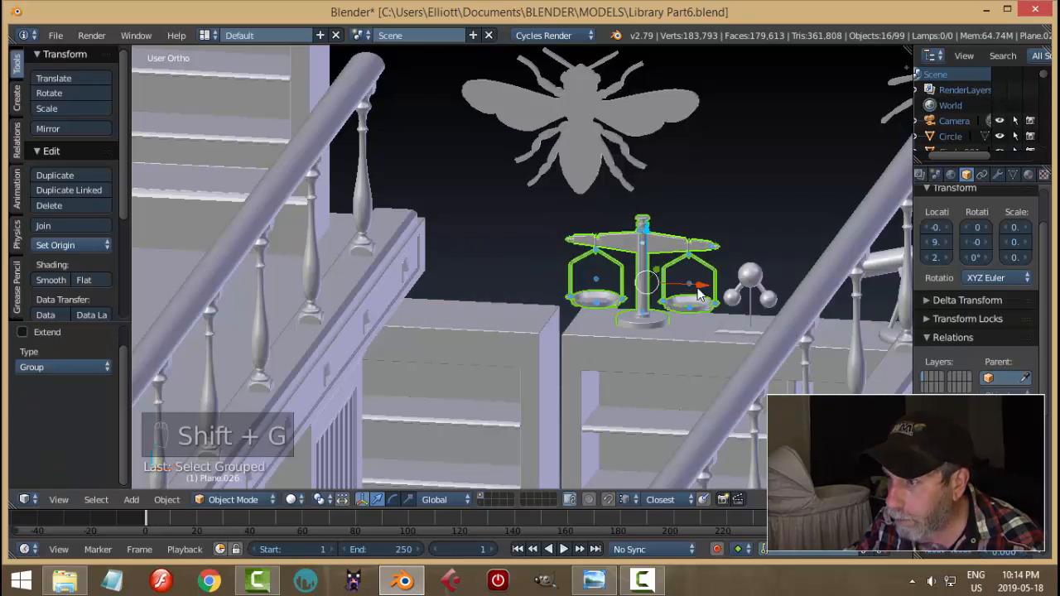
{"action": "key", "text": "g"}
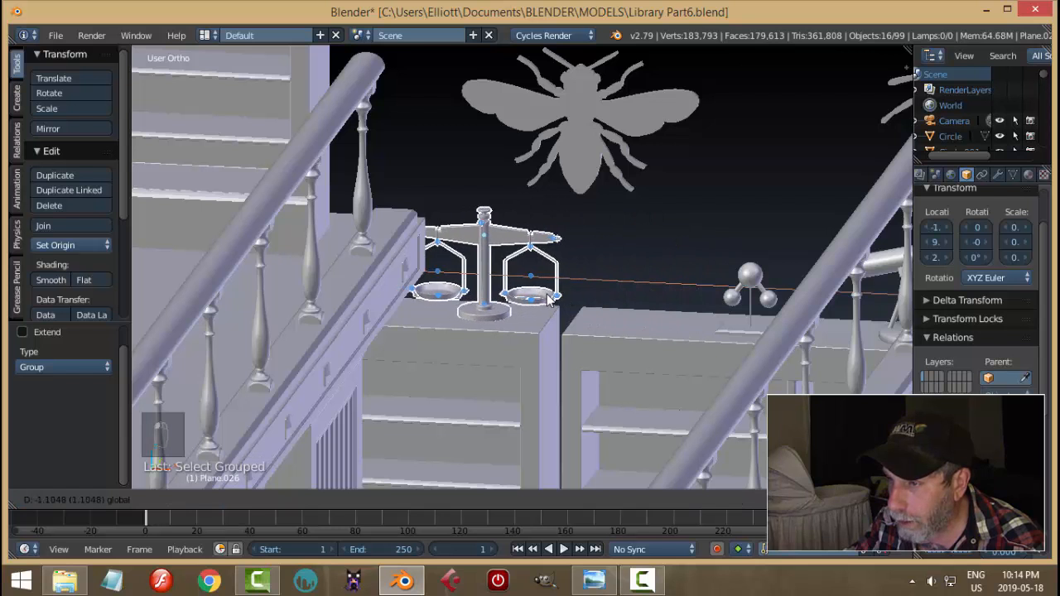
{"action": "left_click", "coordinate": [588, 301]}
Move the whole molecule group -0.670 along X on the middle bookcase and check the placement through the camera
{"action": "right_click", "coordinate": [749, 278]}
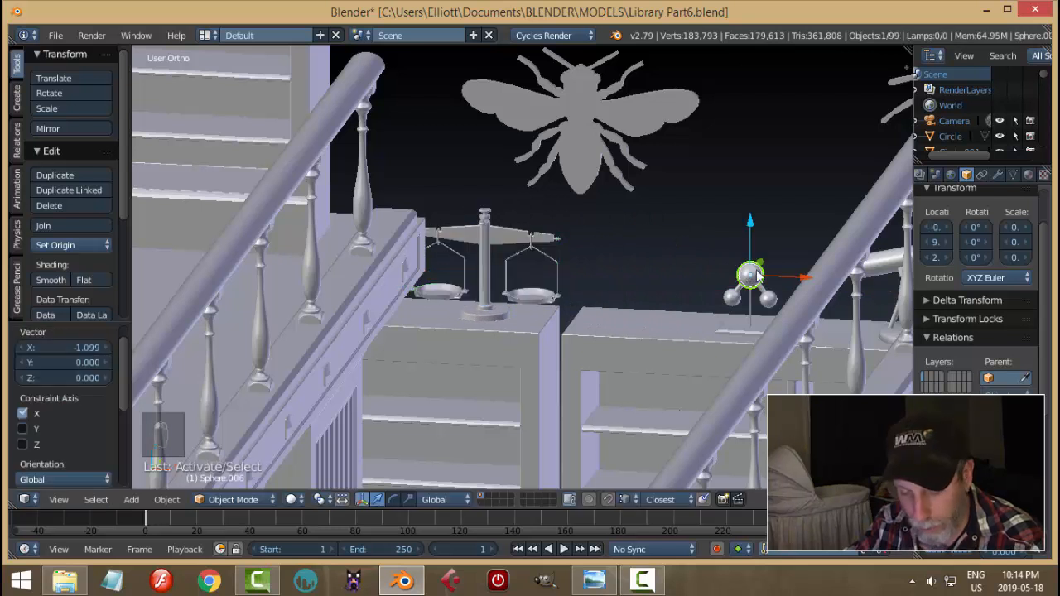
{"action": "key", "text": "shift+g"}
{"action": "left_click", "coordinate": [759, 276]}
{"action": "key", "text": "g"}
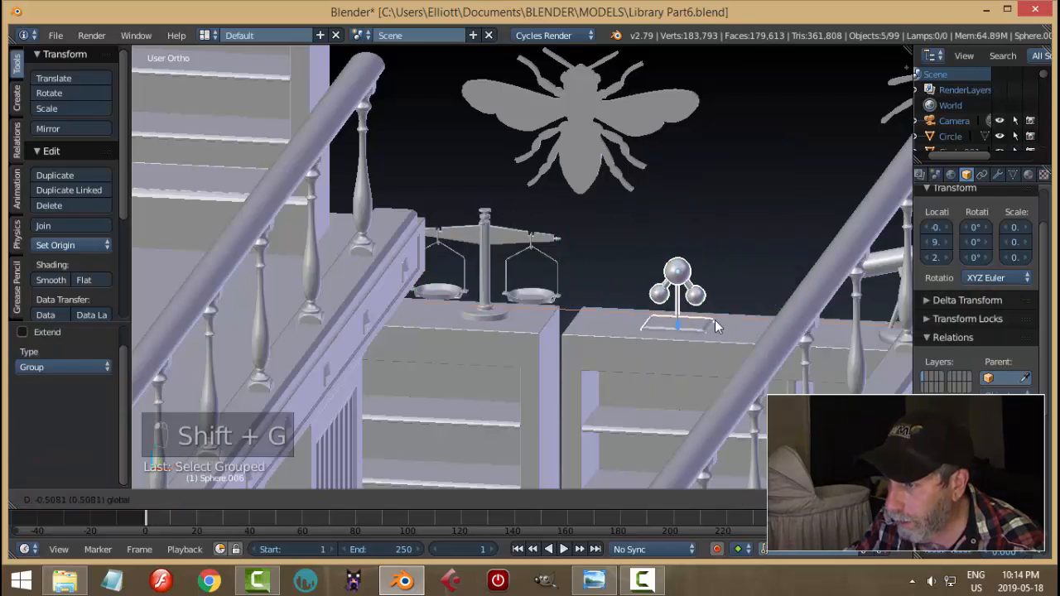
{"action": "left_click", "coordinate": [709, 319]}
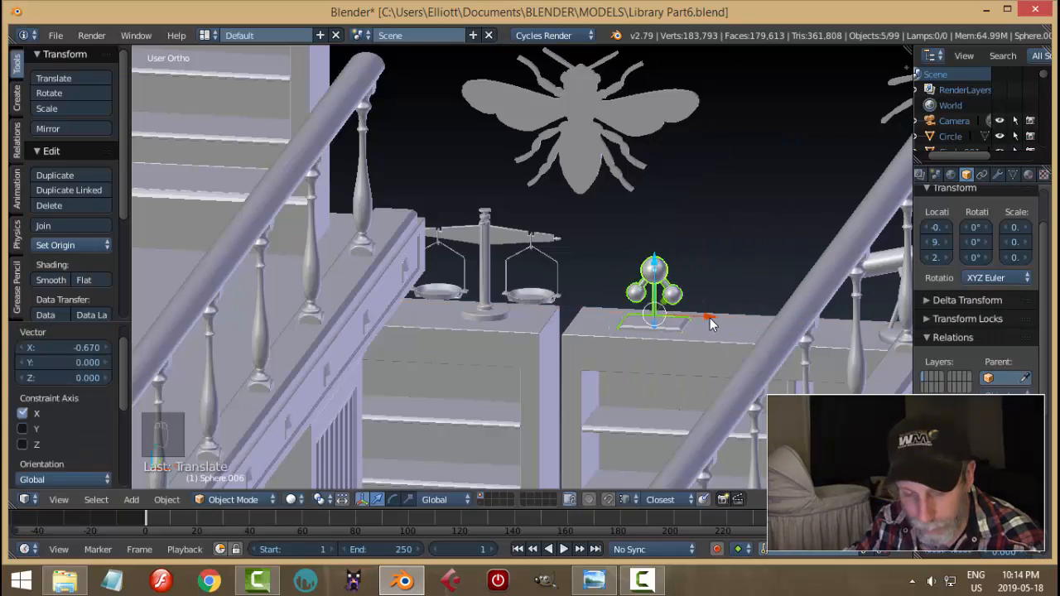
{"action": "key", "text": "a"}
{"action": "key", "text": "KP_0"}
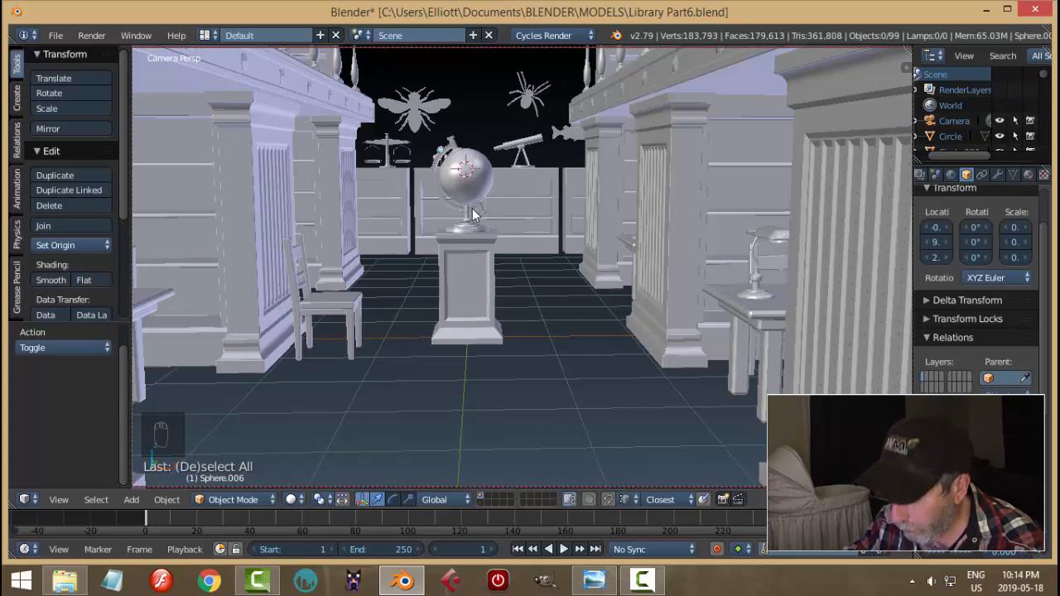
{"action": "key", "text": "KP_0"}
Shift the whole scale group slightly further in negative X on its bookcase and check it through the camera
{"action": "right_click", "coordinate": [492, 238]}
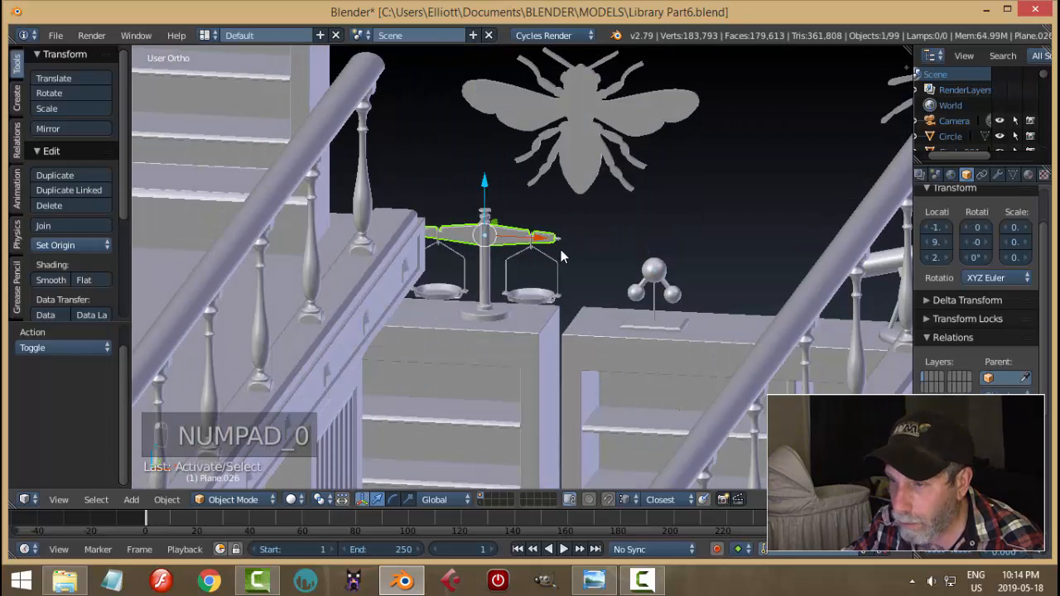
{"action": "key", "text": "shift+g"}
{"action": "left_click", "coordinate": [561, 250]}
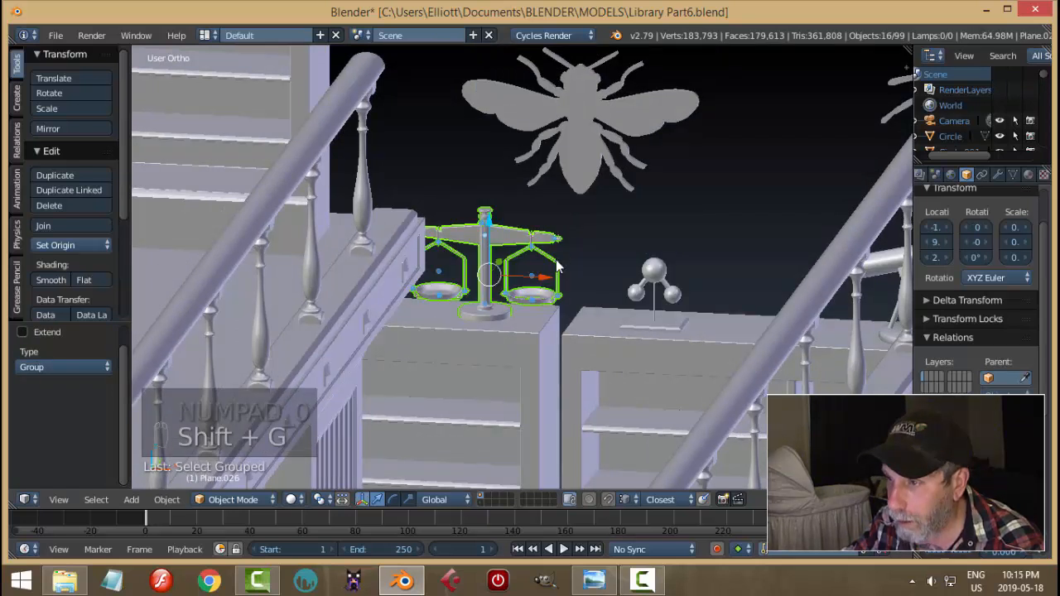
{"action": "key", "text": "a"}
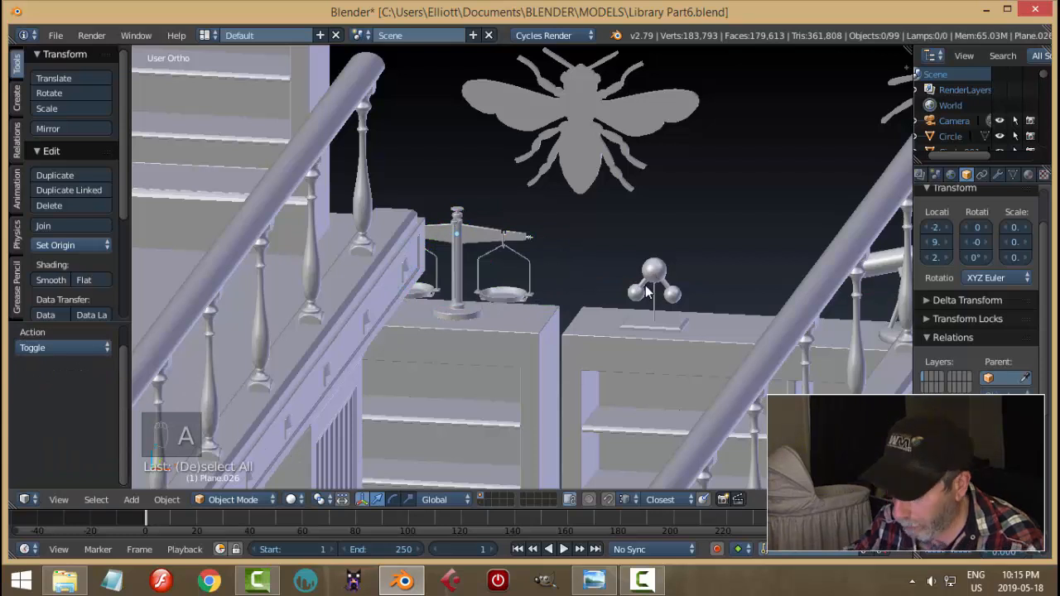
{"action": "key", "text": "KP_0"}
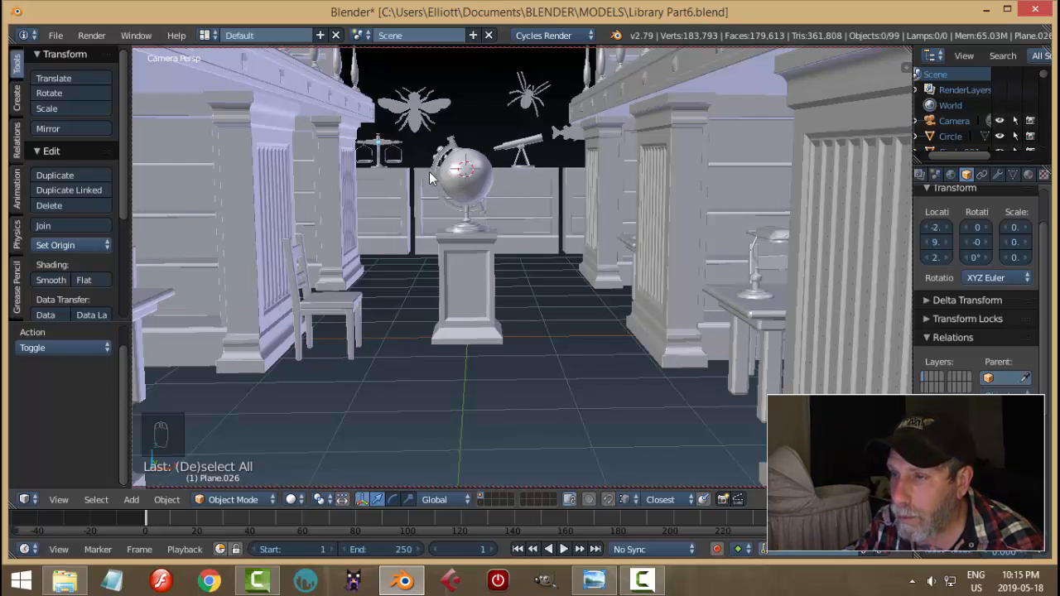
{"action": "key", "text": "KP_0"}
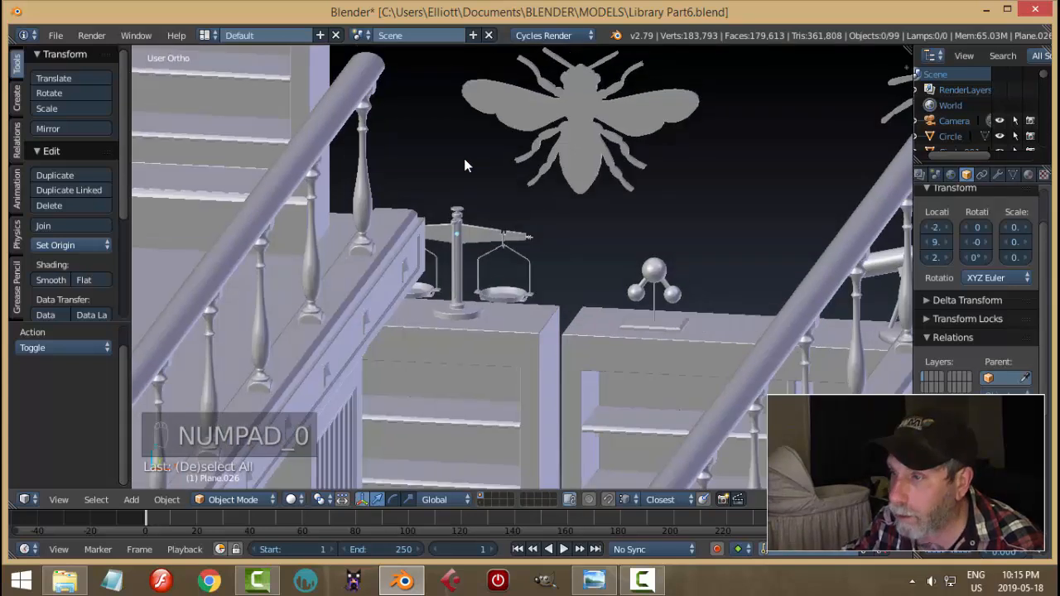
Move the whole molecule group -0.119 along X, check it through the camera and deselect everything
{"action": "right_click", "coordinate": [681, 269]}
{"action": "key", "text": "shift+g"}
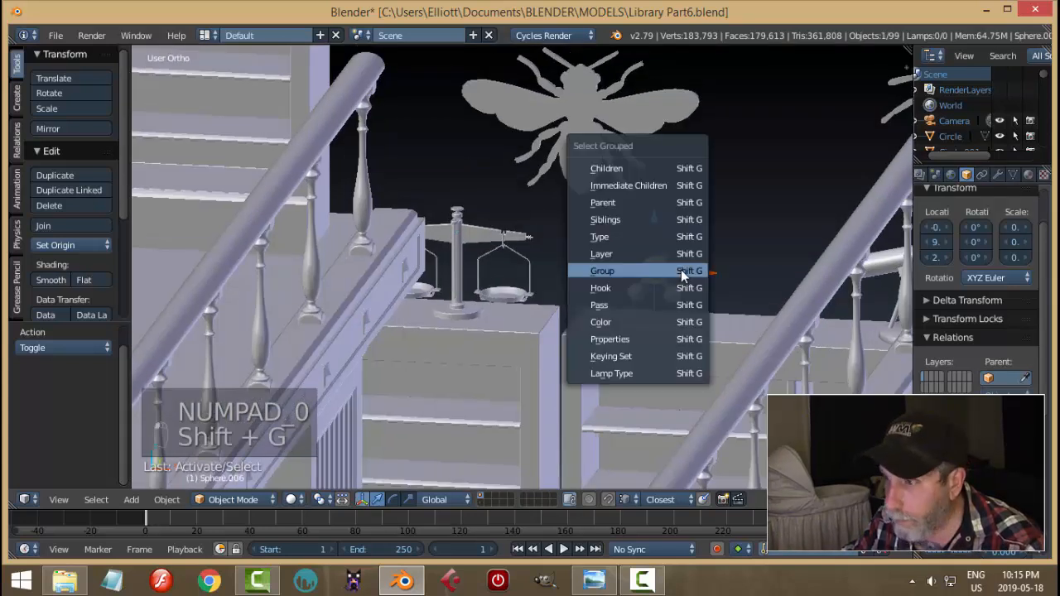
{"action": "left_click", "coordinate": [681, 271]}
{"action": "left_click_drag", "start_coordinate": [711, 317], "coordinate": [693, 318]}
{"action": "key", "text": "KP_0"}
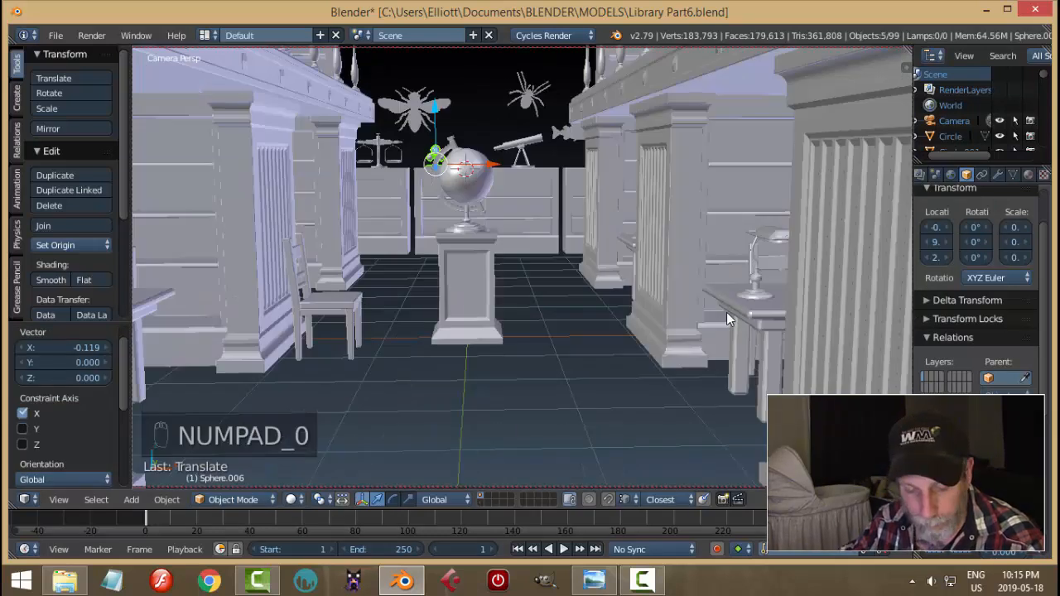
{"action": "key", "text": "a"}
{"action": "key", "text": "a"}
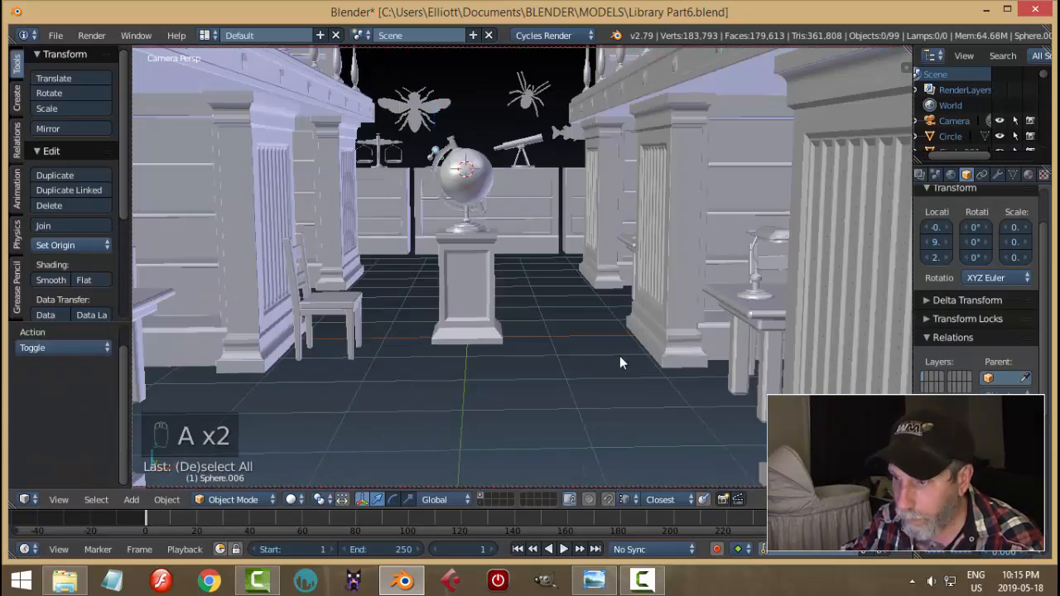
Also show the layer containing the lamp and room objects, and save over Library Part6.blend
{"action": "left_click", "coordinate": [480, 505], "text": "shift"}
{"action": "key", "text": "ctrl+s"}
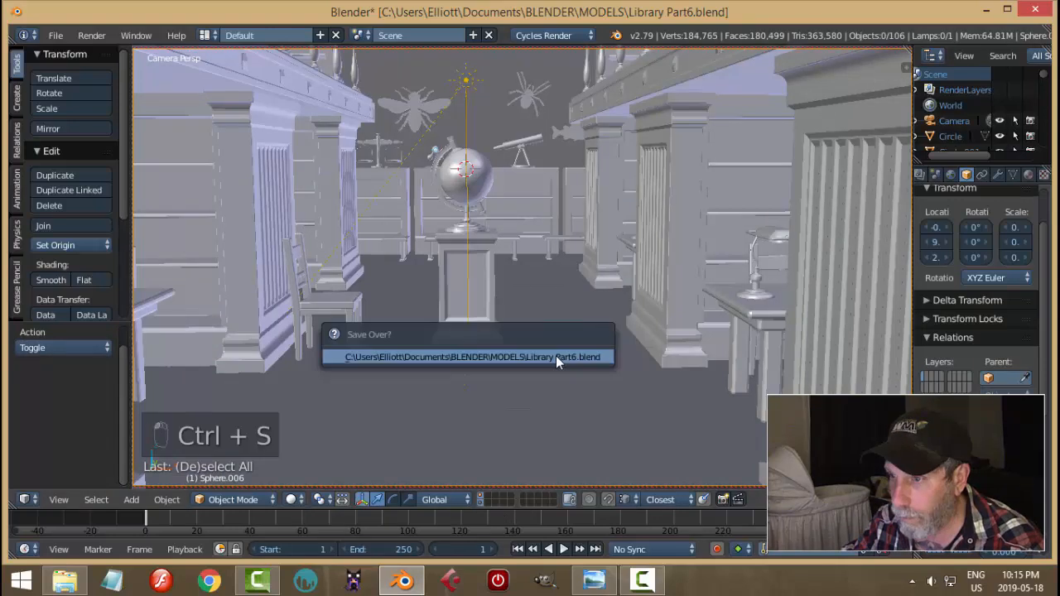
{"action": "left_click", "coordinate": [556, 355]}
Preview the camera view in rendered shading, and save over Library Part6.blend again after returning to solid shading
{"action": "key", "text": "shift+z"}
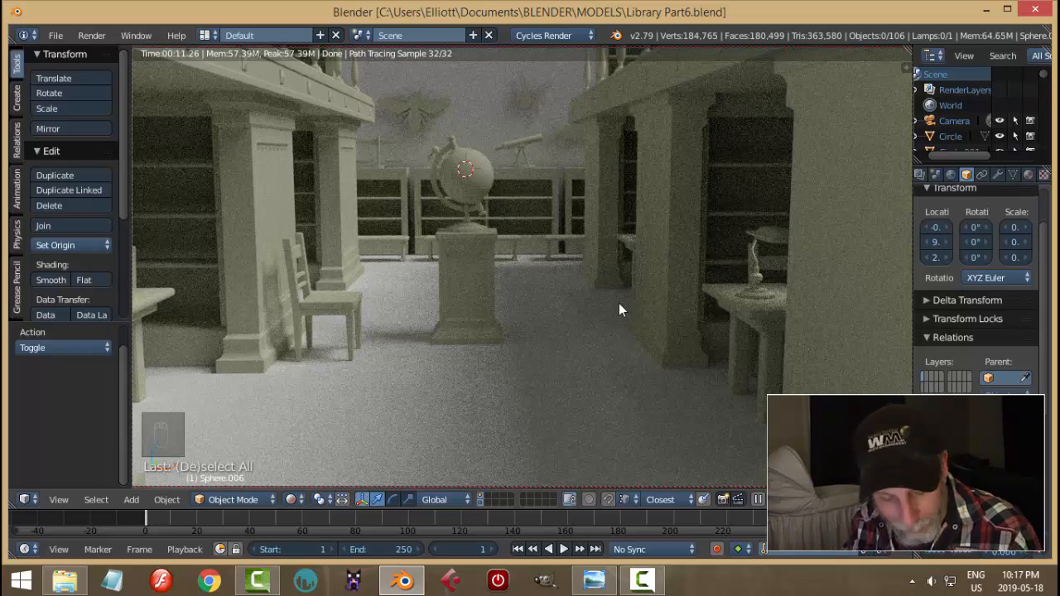
{"action": "key", "text": "shift+z"}
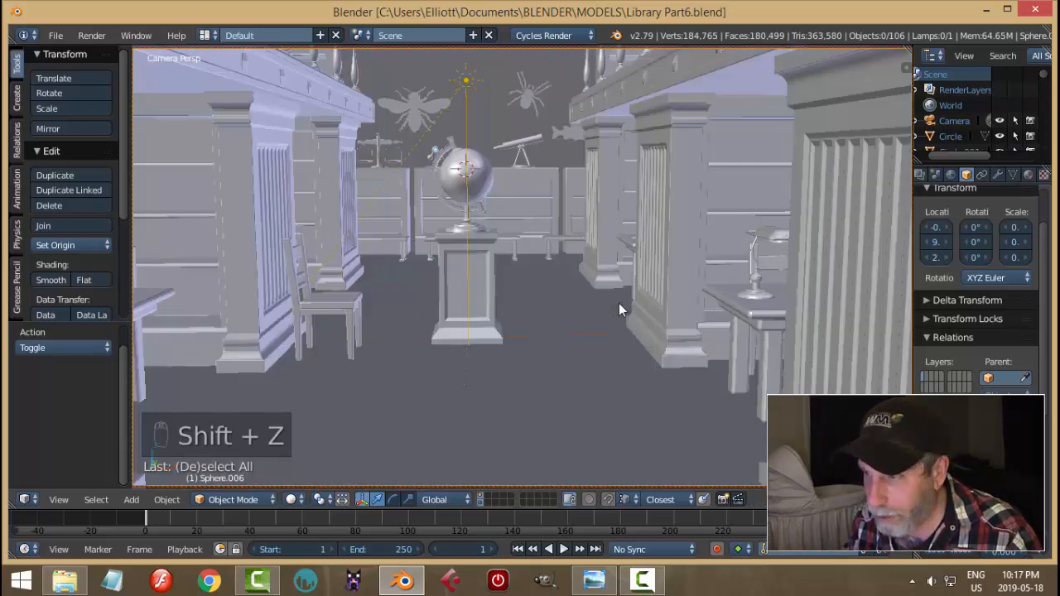
{"action": "key", "text": "ctrl+s"}
{"action": "left_click", "coordinate": [619, 303]}
{"action": "key", "text": "KP_0"}
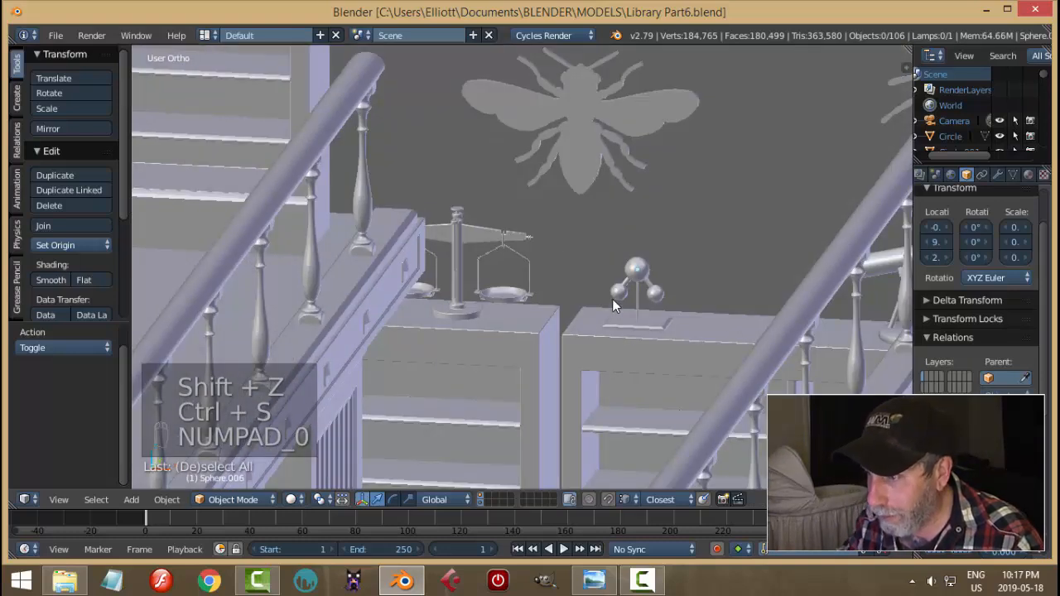